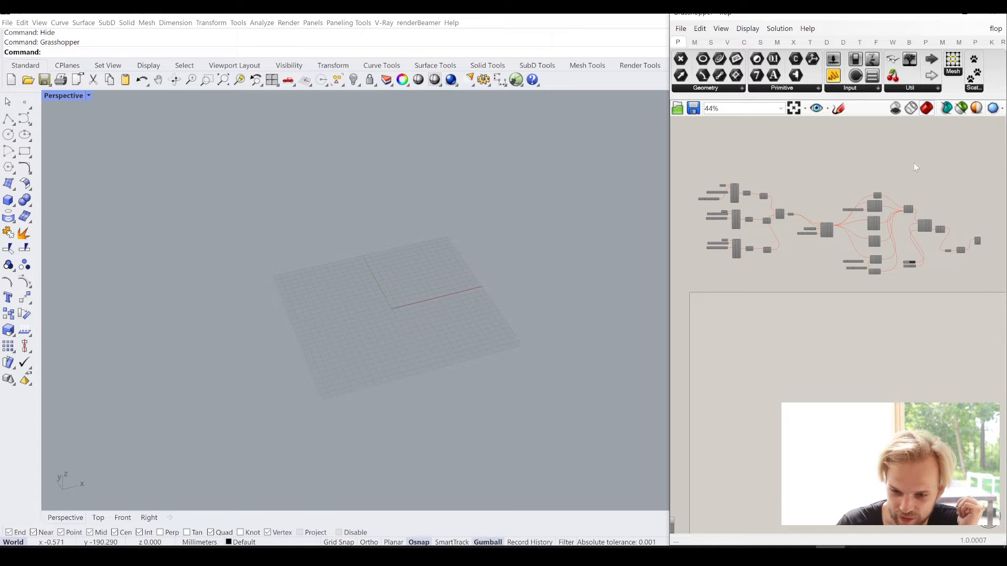
{"action": "left_click_drag", "start_coordinate": [995, 313], "coordinate": [706, 171]}
{"action": "left_click", "coordinate": [773, 160]}
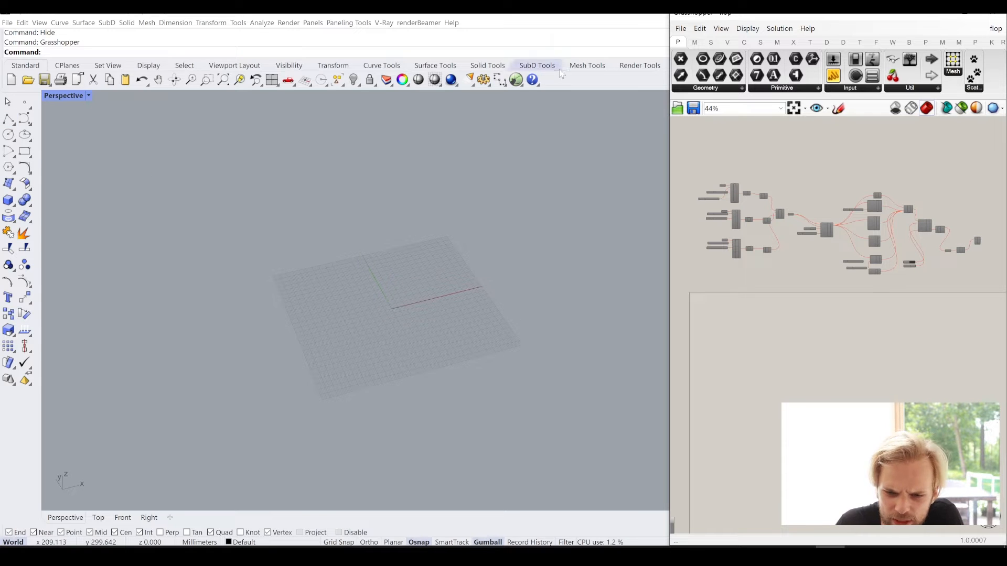
- Create a mesh sphere with a radius of 50 mm centred at the origin of the grid
{"action": "left_click", "coordinate": [591, 66]}
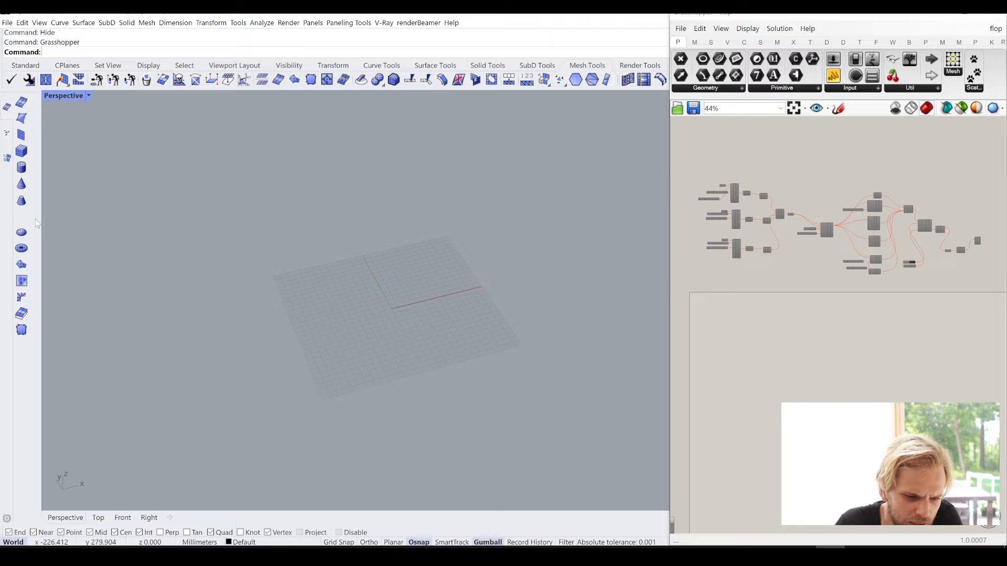
{"action": "left_click", "coordinate": [21, 217]}
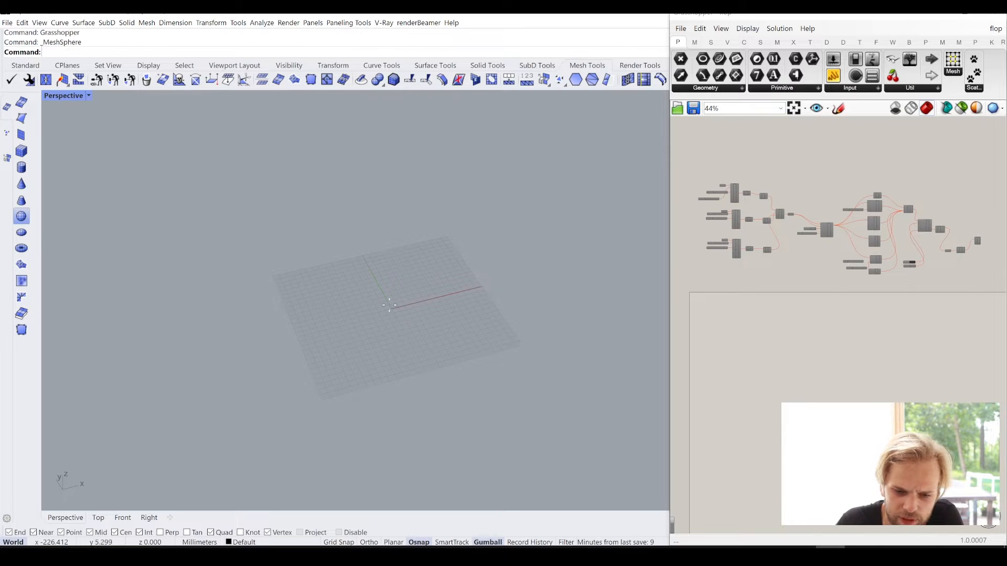
{"action": "left_click", "coordinate": [390, 309]}
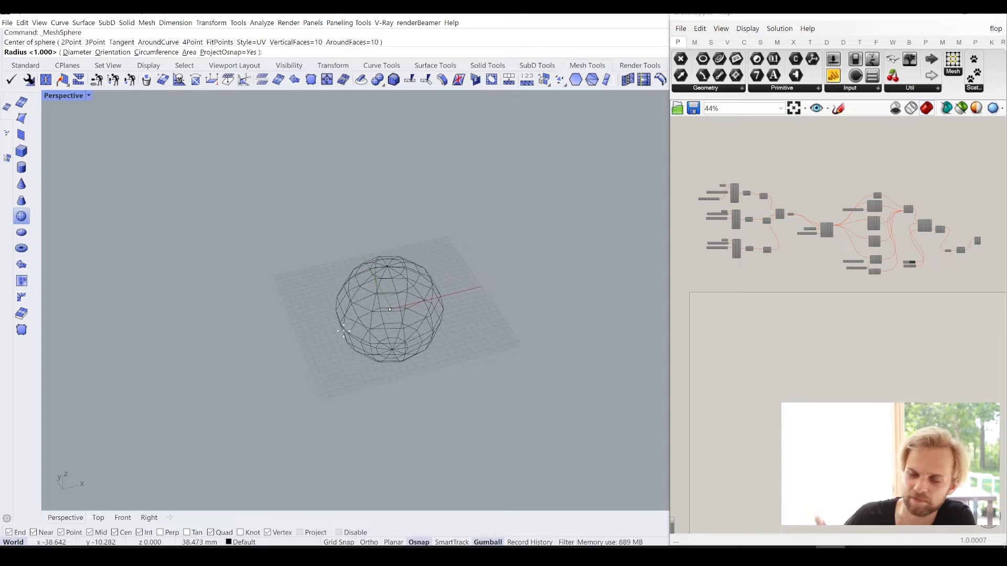
{"action": "type", "text": "50"}
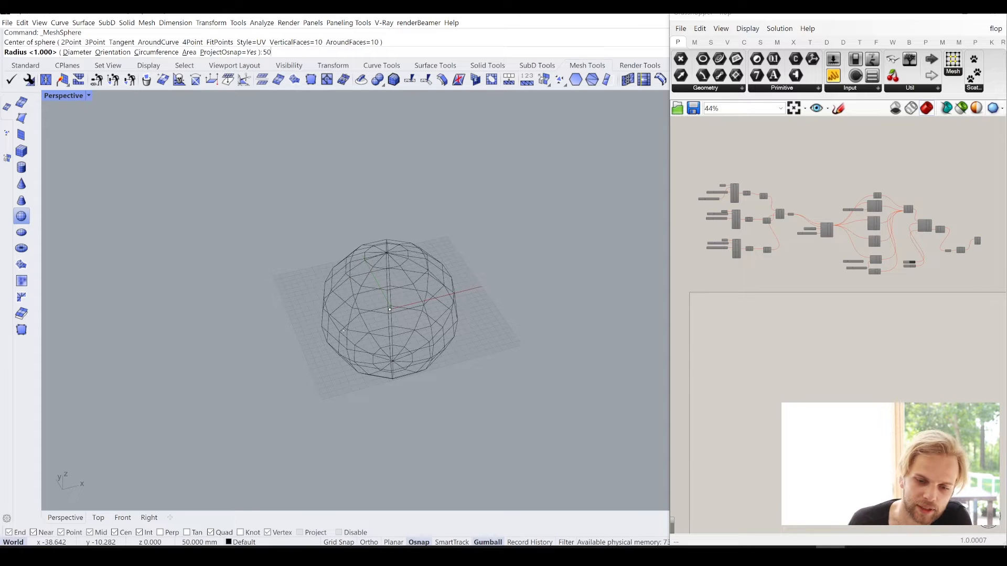
{"action": "key", "text": "Return"}
{"action": "right_click_drag", "start_coordinate": [345, 336], "coordinate": [370, 274]}
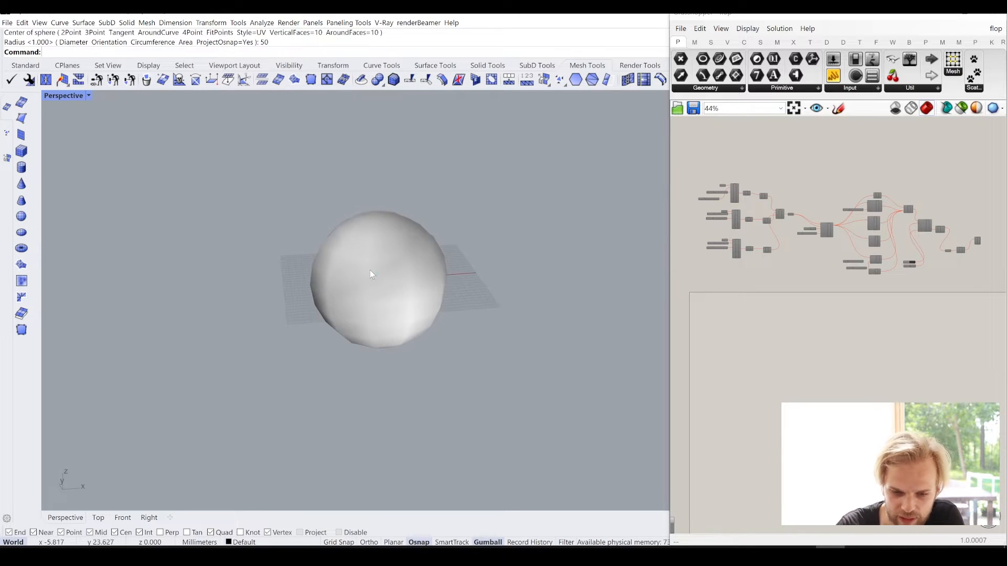
- Move the mesh sphere straight up along the Z axis so it floats above the grid
{"action": "left_click", "coordinate": [372, 270]}
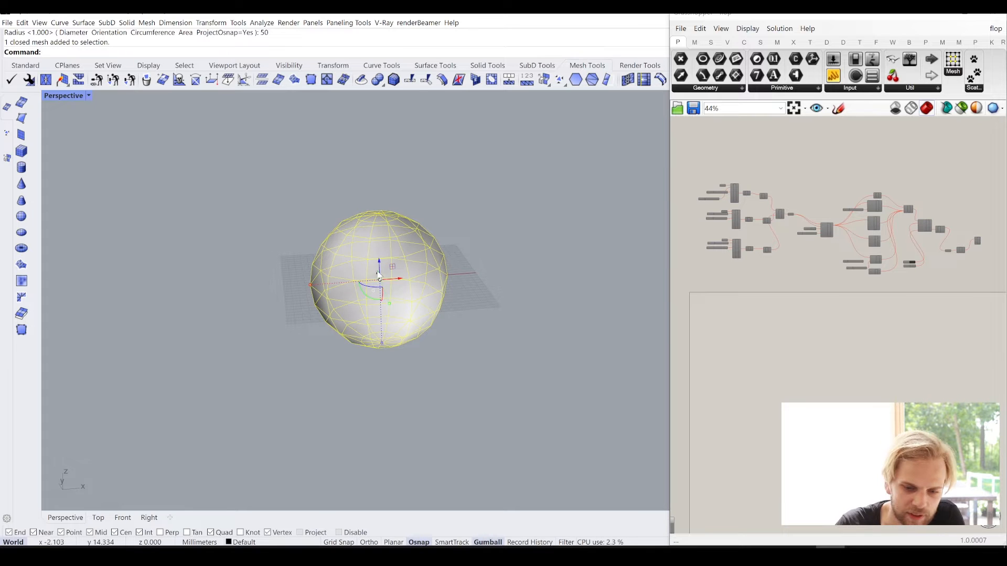
{"action": "left_click_drag", "start_coordinate": [380, 261], "coordinate": [394, 160]}
{"action": "left_click", "coordinate": [499, 297]}
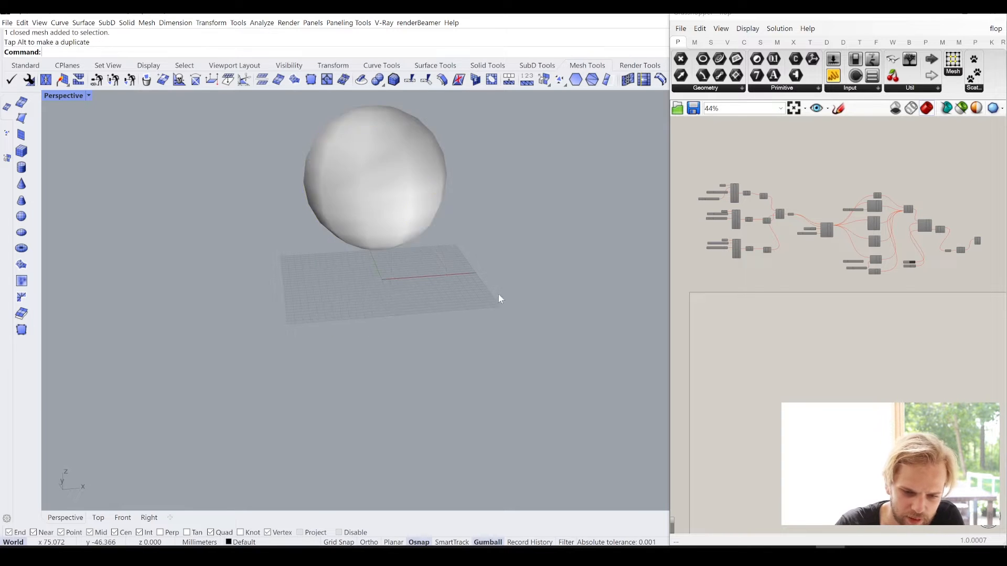
{"action": "right_click_drag", "start_coordinate": [499, 296], "coordinate": [416, 284]}
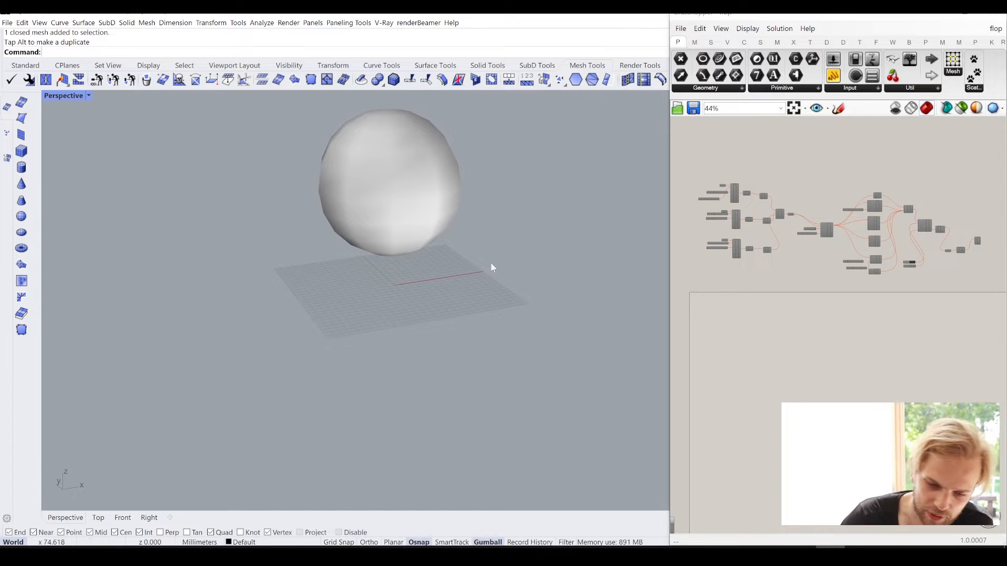
{"action": "right_click_drag", "start_coordinate": [490, 265], "coordinate": [469, 235]}
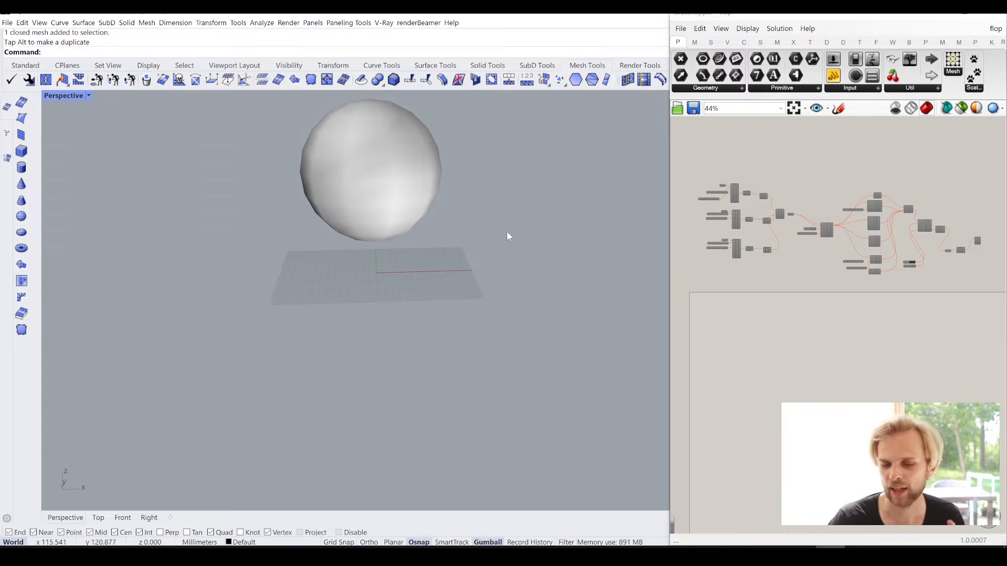
{"action": "scroll", "coordinate": [509, 236], "scroll_direction": "down", "scroll_amount": 4}
{"action": "right_click_drag", "start_coordinate": [407, 192], "coordinate": [439, 234]}
{"action": "scroll", "coordinate": [437, 231], "scroll_direction": "up", "scroll_amount": 4}
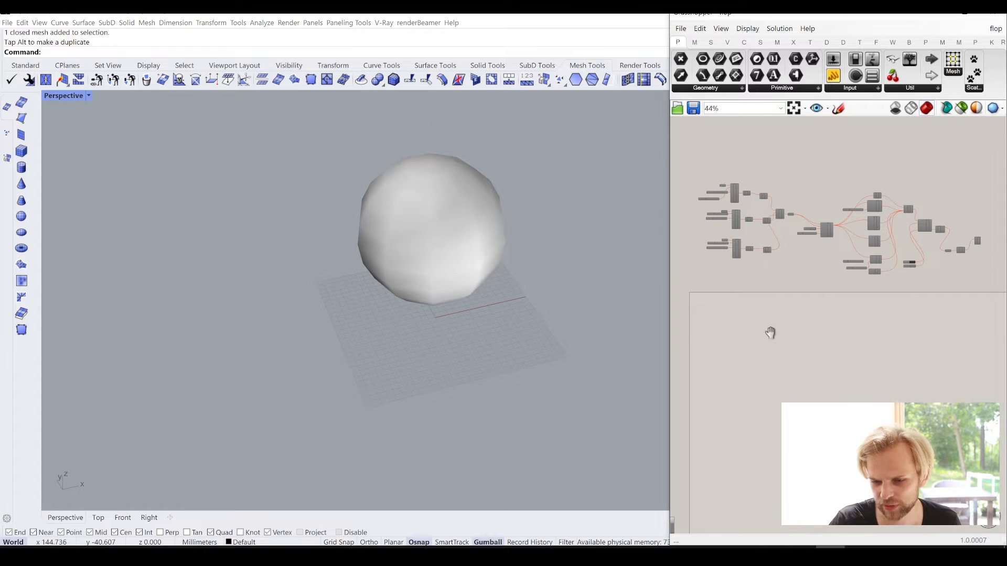
- Add a Mesh parameter to the empty Grasshopper canvas below the existing definition
{"action": "scroll", "coordinate": [769, 333], "scroll_direction": "up", "scroll_amount": 3}
{"action": "double_click", "coordinate": [734, 274]}
{"action": "type", "text": "m"}
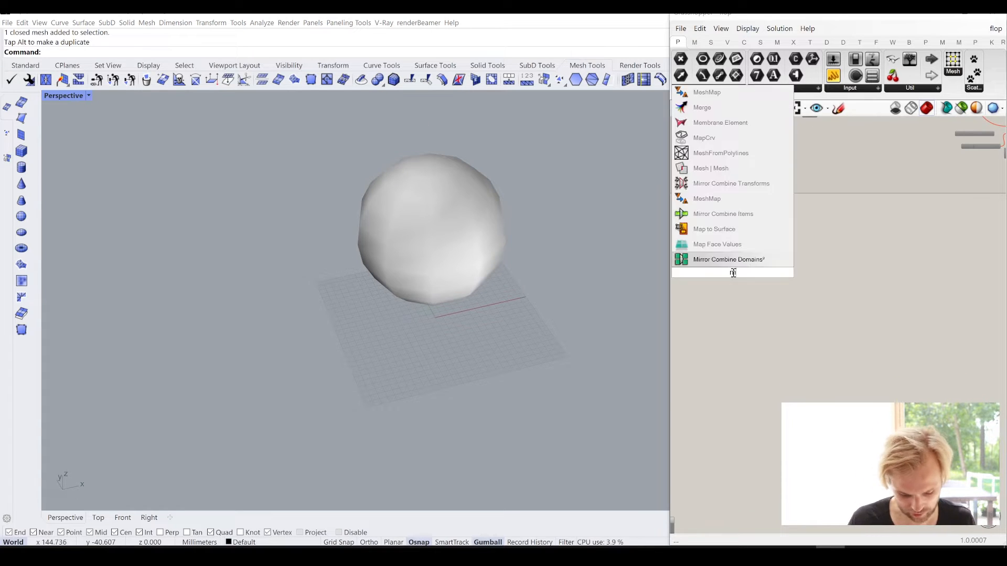
{"action": "type", "text": "esh"}
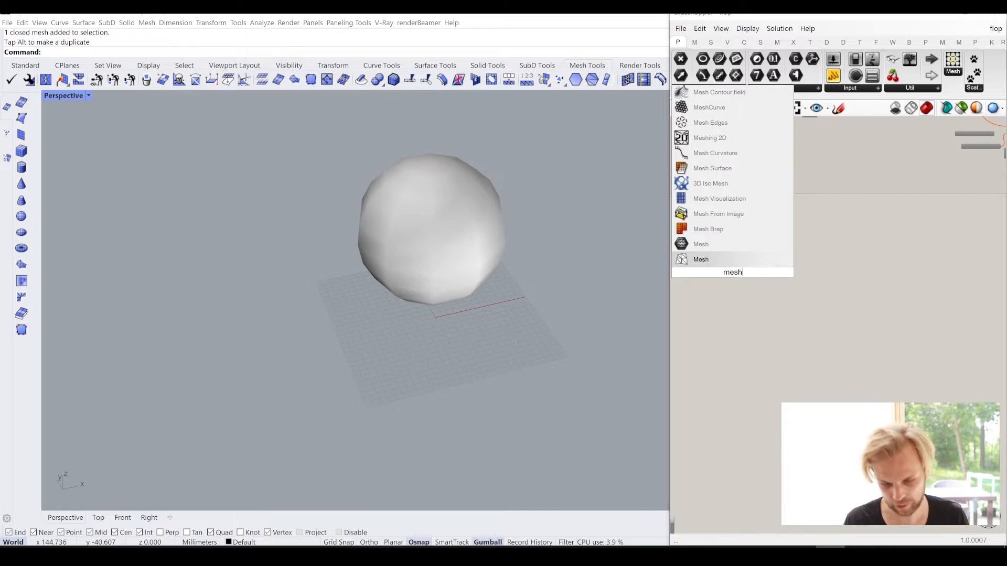
{"action": "left_click", "coordinate": [716, 253]}
{"action": "scroll", "coordinate": [712, 276], "scroll_direction": "up", "scroll_amount": 8}
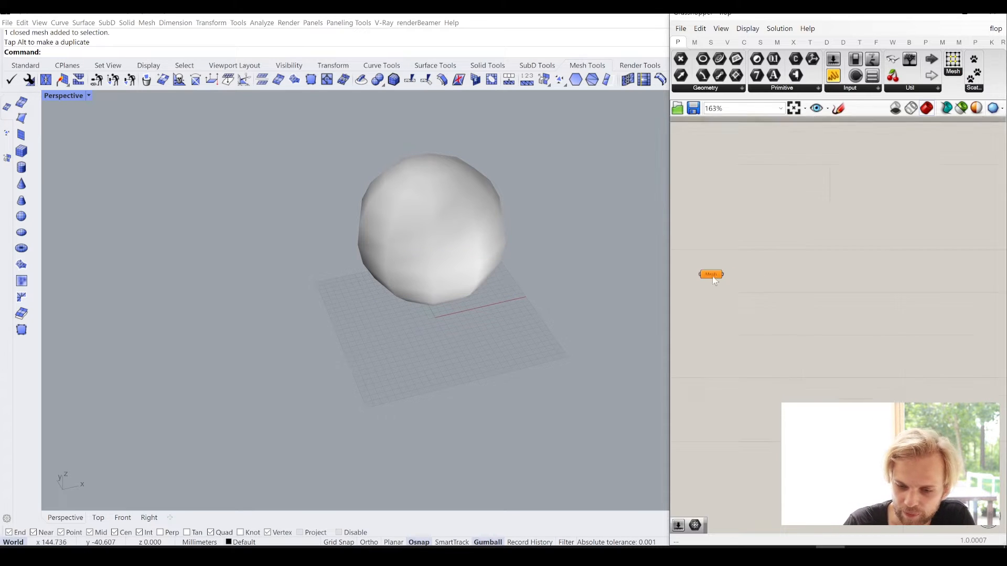
- Reference the mesh sphere from the viewport in the Mesh parameter
{"action": "right_click", "coordinate": [792, 290]}
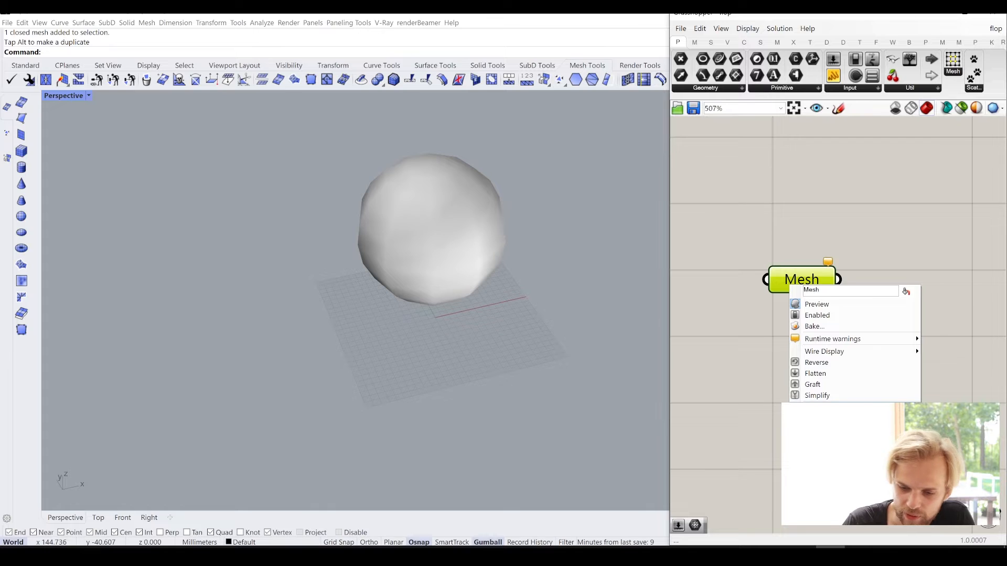
{"action": "left_click", "coordinate": [818, 412]}
{"action": "left_click", "coordinate": [440, 239]}
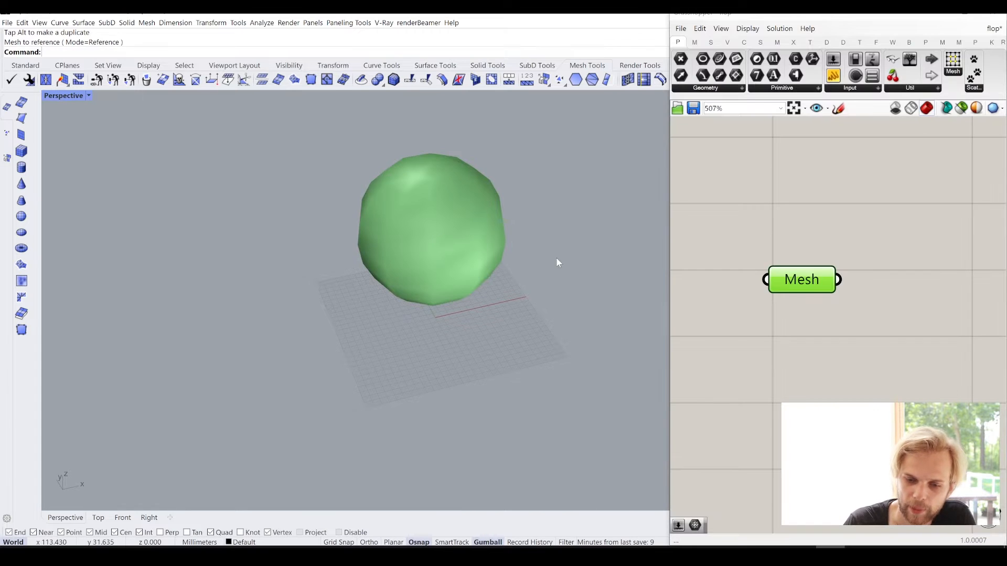
- Hide the original mesh sphere in the Rhino viewport, leaving only the Grasshopper preview
{"action": "type", "text": "Hide"}
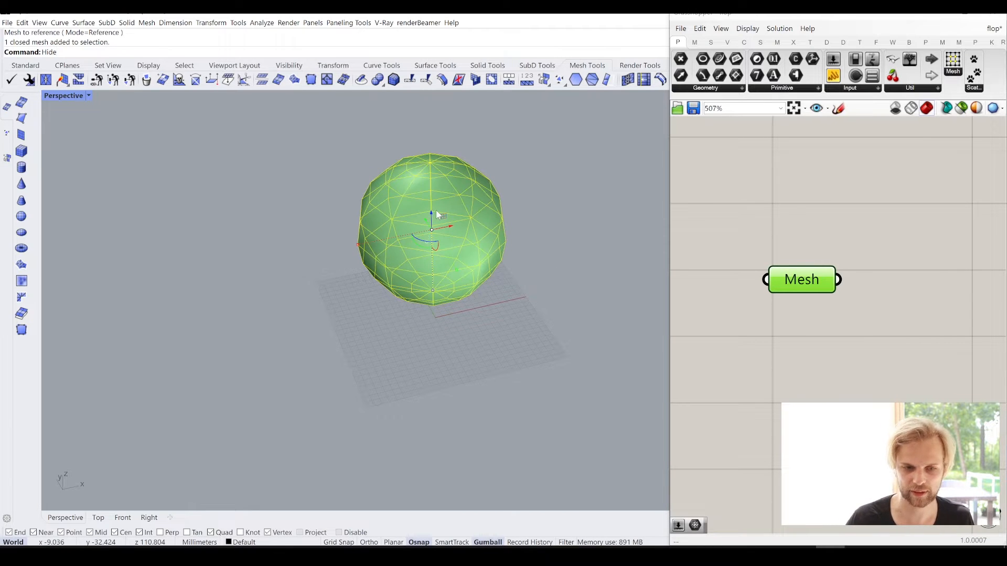
{"action": "key", "text": "Return"}
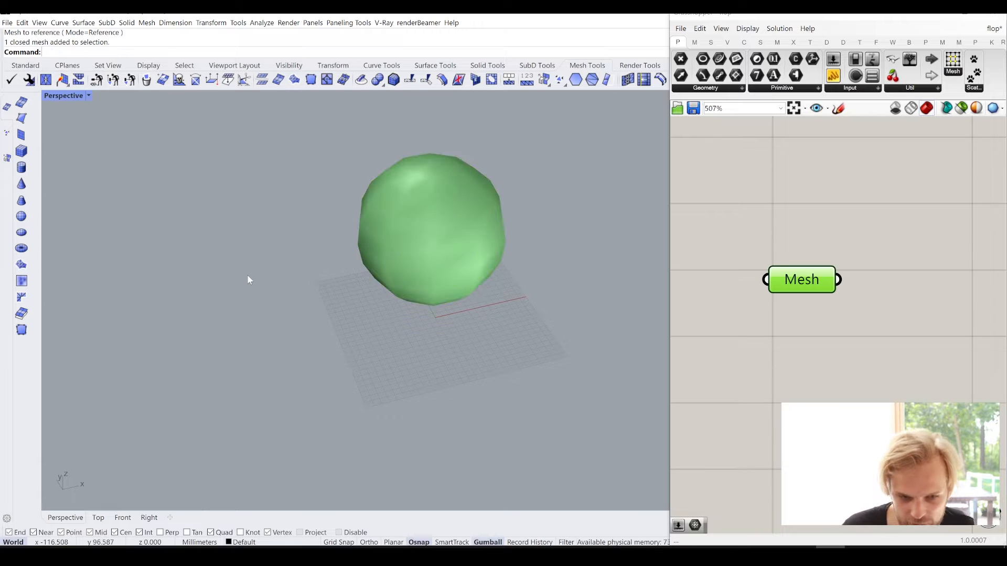
{"action": "mouse_move", "coordinate": [247, 279]}
{"action": "right_mouse_down"}
{"action": "mouse_move", "coordinate": [263, 250]}
{"action": "mouse_move", "coordinate": [285, 257]}
{"action": "mouse_move", "coordinate": [448, 191]}
{"action": "mouse_move", "coordinate": [362, 211]}
{"action": "right_mouse_up"}
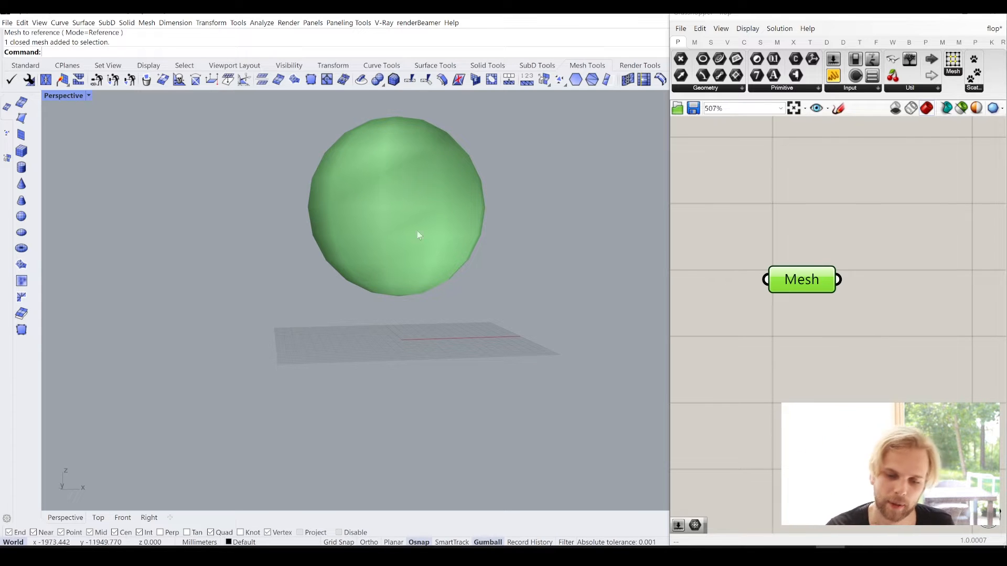
{"action": "mouse_move", "coordinate": [369, 272]}
{"action": "right_mouse_down"}
{"action": "mouse_move", "coordinate": [349, 289]}
{"action": "mouse_move", "coordinate": [389, 275]}
{"action": "right_mouse_up"}
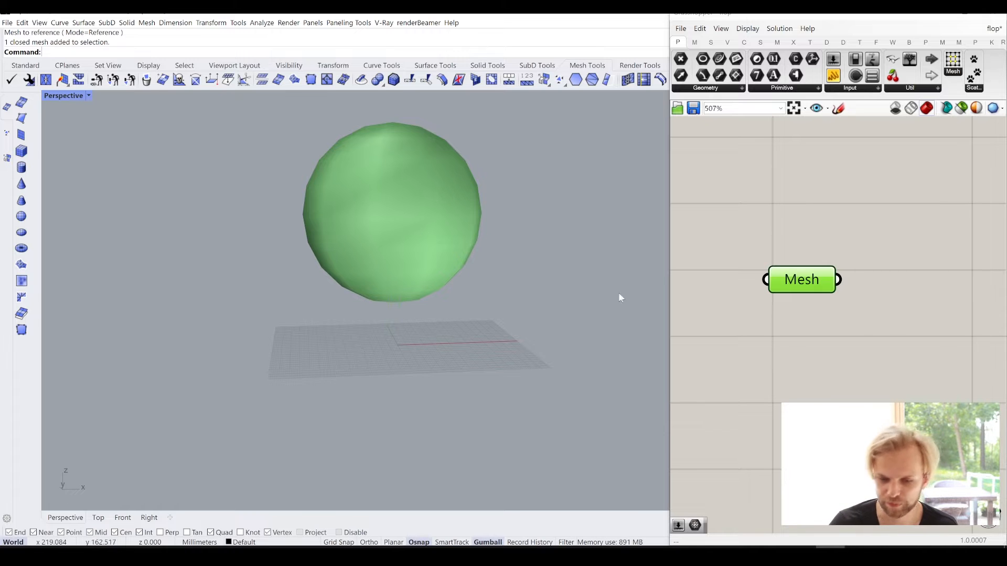
{"action": "left_click", "coordinate": [390, 215]}
{"action": "type", "text": "Hide"}
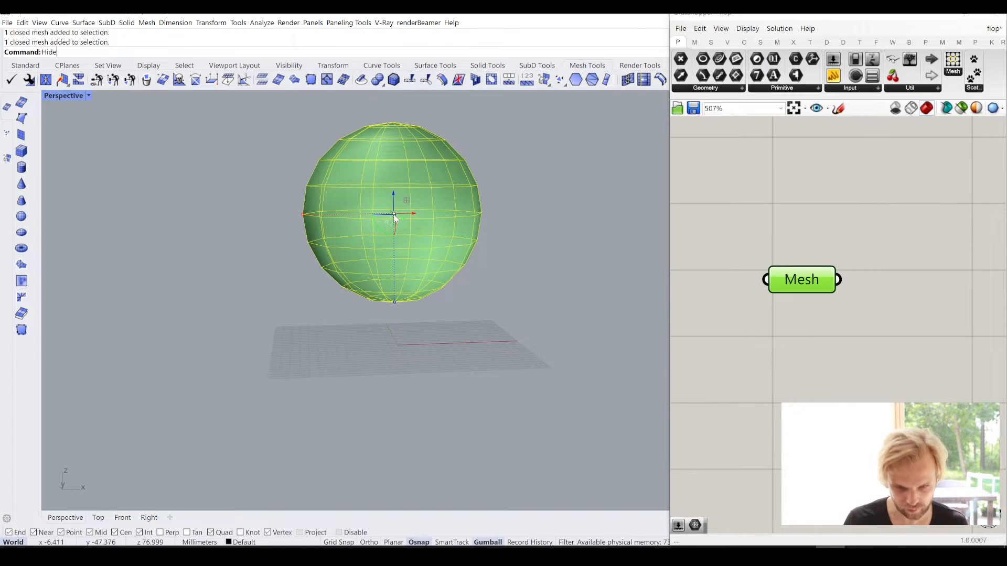
{"action": "key", "text": "Return"}
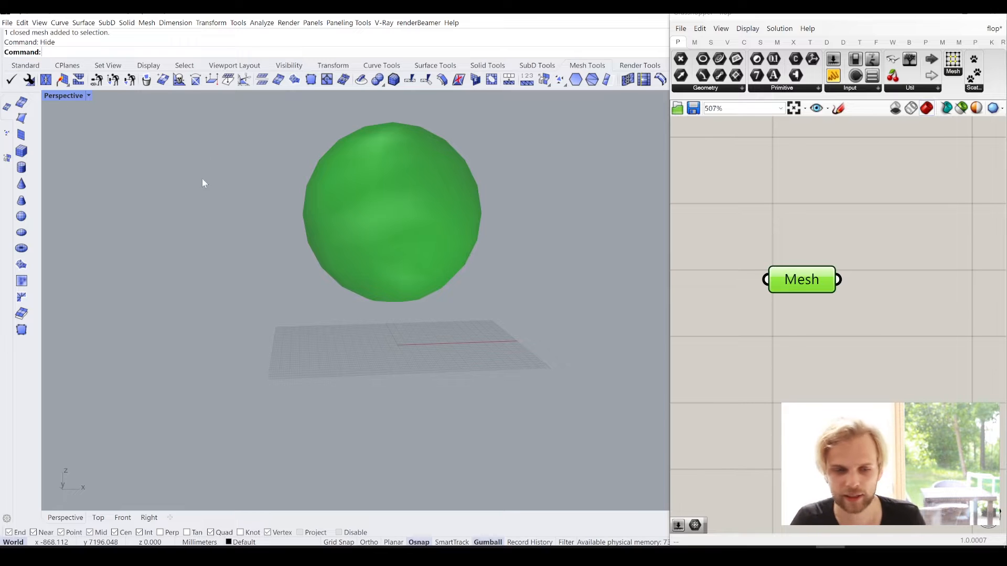
- Widen the Grasshopper window towards the Rhino viewport and deselect the Mesh parameter
{"action": "scroll", "coordinate": [797, 334], "scroll_direction": "down", "scroll_amount": 2}
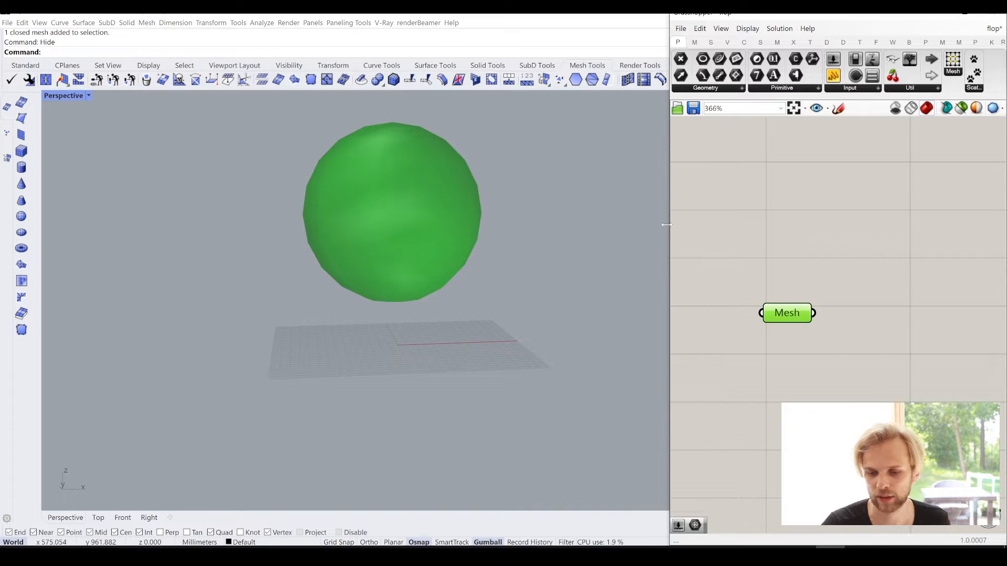
{"action": "left_click_drag", "start_coordinate": [669, 228], "coordinate": [555, 228]}
{"action": "left_click", "coordinate": [817, 311]}
{"action": "scroll", "coordinate": [797, 328], "scroll_direction": "down", "scroll_amount": 3}
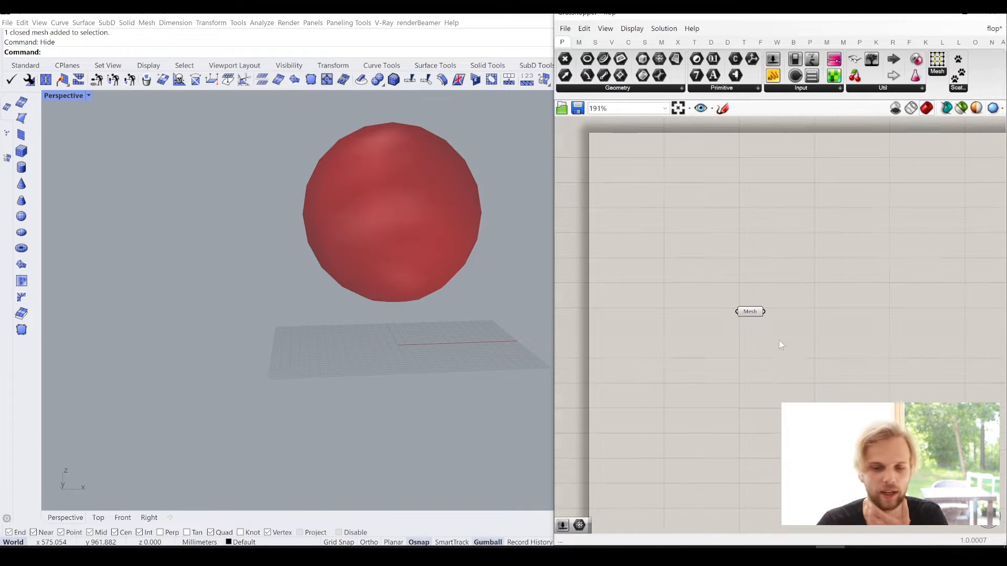
{"action": "right_click_drag", "start_coordinate": [788, 281], "coordinate": [716, 242]}
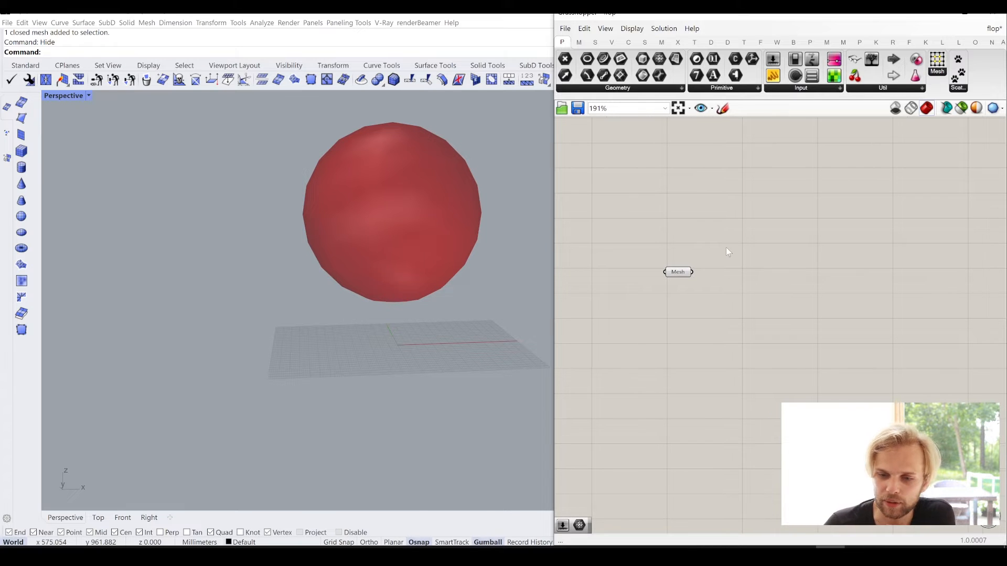
- Add the standard Kangaroo Solver component to the canvas on the output side of the Mesh parameter
{"action": "left_click", "coordinate": [860, 42]}
{"action": "left_click", "coordinate": [877, 42]}
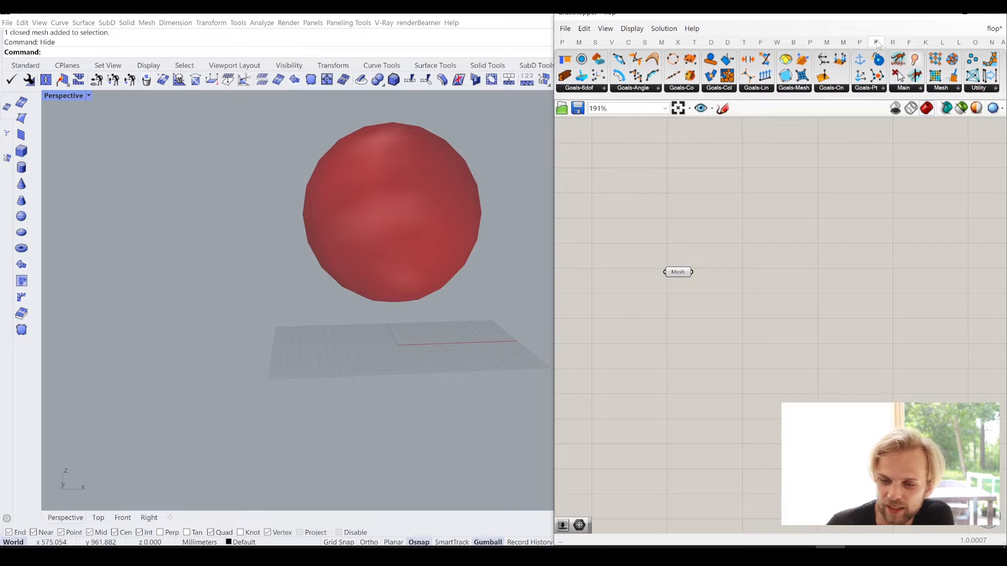
{"action": "left_click", "coordinate": [906, 89]}
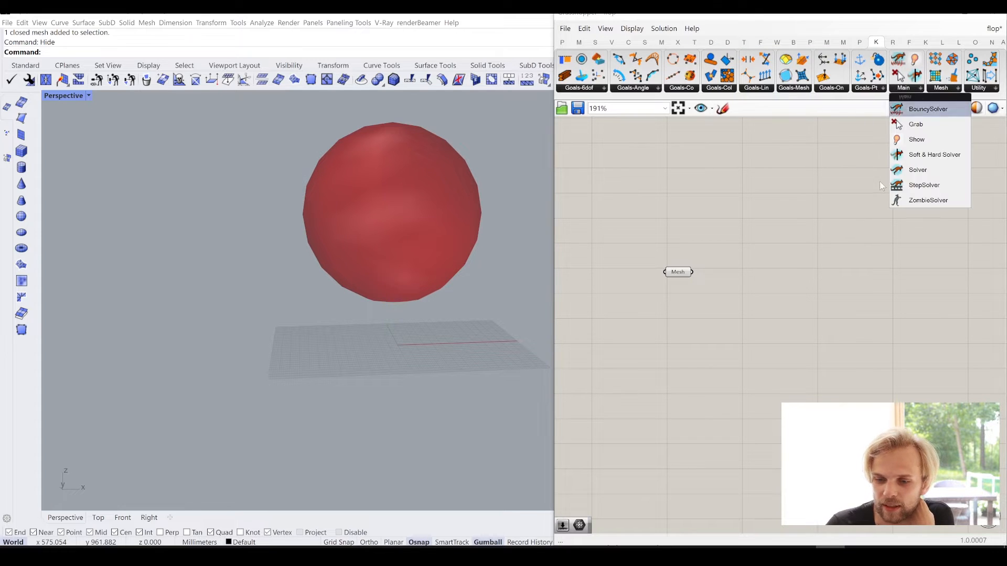
{"action": "left_click", "coordinate": [912, 171]}
{"action": "left_click", "coordinate": [920, 259]}
{"action": "right_click_drag", "start_coordinate": [922, 261], "coordinate": [813, 254]}
{"action": "scroll", "coordinate": [817, 255], "scroll_direction": "up", "scroll_amount": 1}
{"action": "left_click_drag", "start_coordinate": [819, 255], "coordinate": [903, 270]}
{"action": "right_click_drag", "start_coordinate": [700, 265], "coordinate": [807, 236]}
{"action": "scroll", "coordinate": [806, 236], "scroll_direction": "down", "scroll_amount": 2}
{"action": "right_click_drag", "start_coordinate": [922, 245], "coordinate": [827, 231]}
{"action": "scroll", "coordinate": [828, 232], "scroll_direction": "up", "scroll_amount": 3}
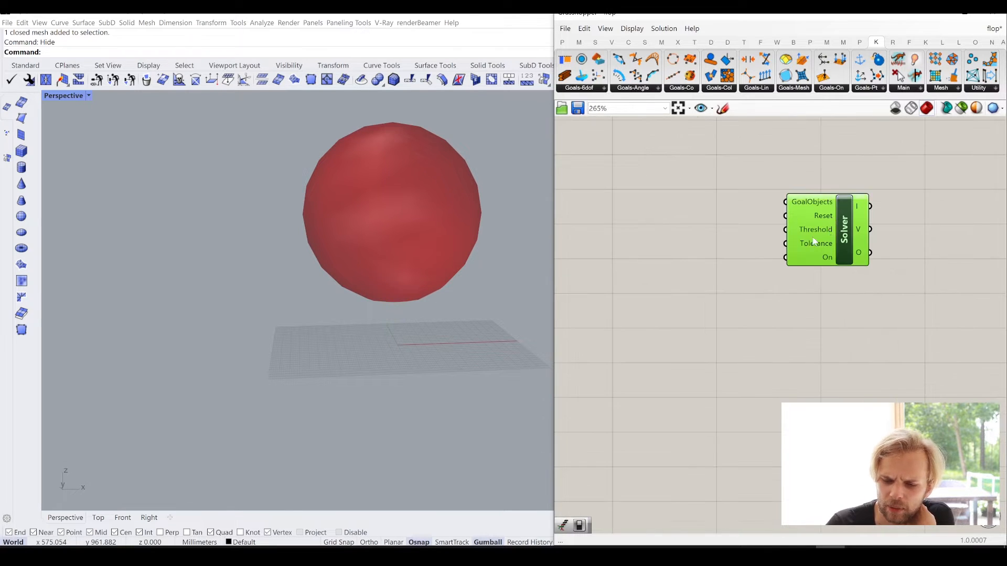
- Add a Button component in front of the Solver's inputs
{"action": "left_click", "coordinate": [715, 234]}
{"action": "scroll", "coordinate": [716, 234], "scroll_direction": "up", "scroll_amount": 2}
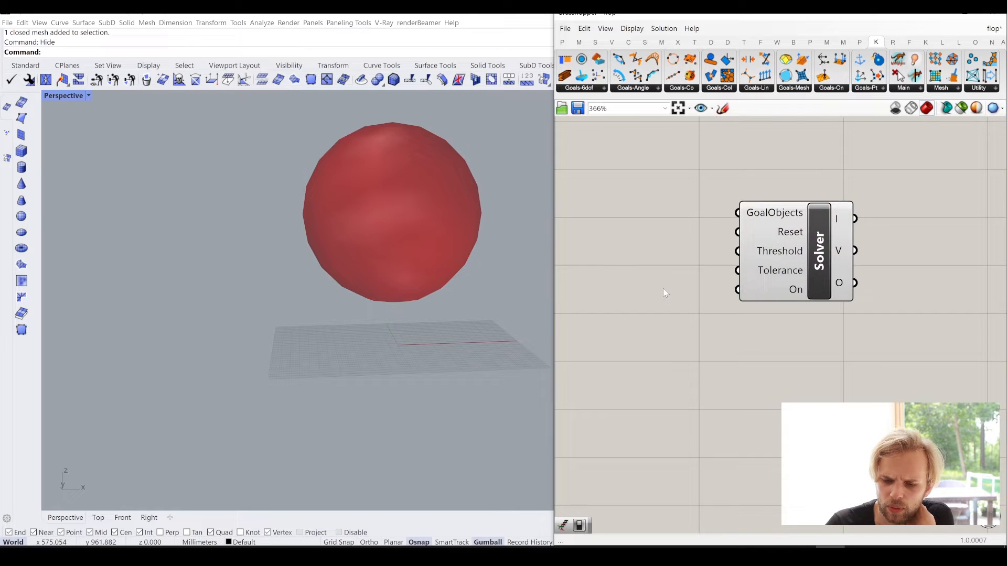
{"action": "double_click", "coordinate": [682, 265]}
{"action": "type", "text": "button"}
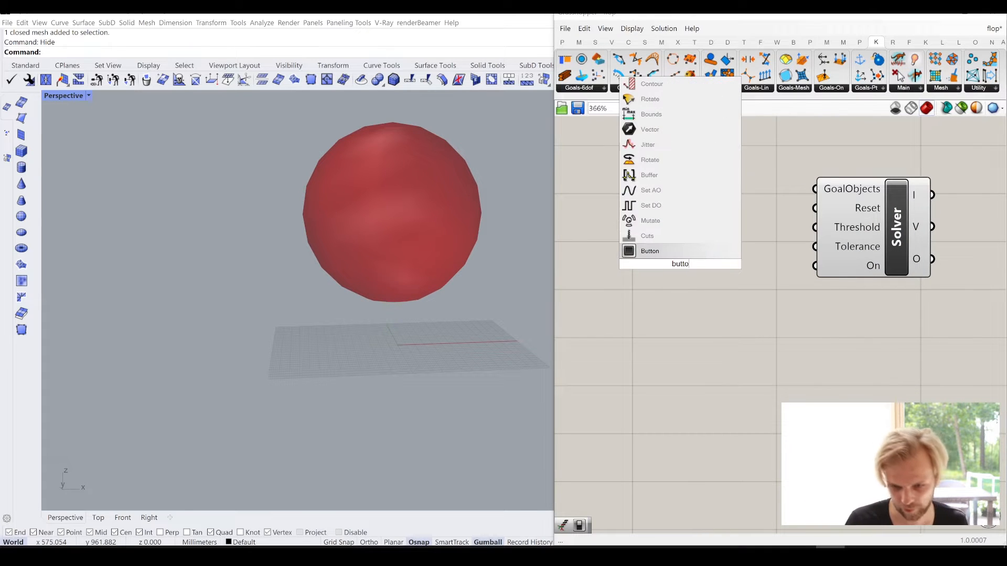
{"action": "key", "text": "Return"}
- Add a Boolean Toggle component below the Button
{"action": "double_click", "coordinate": [690, 335]}
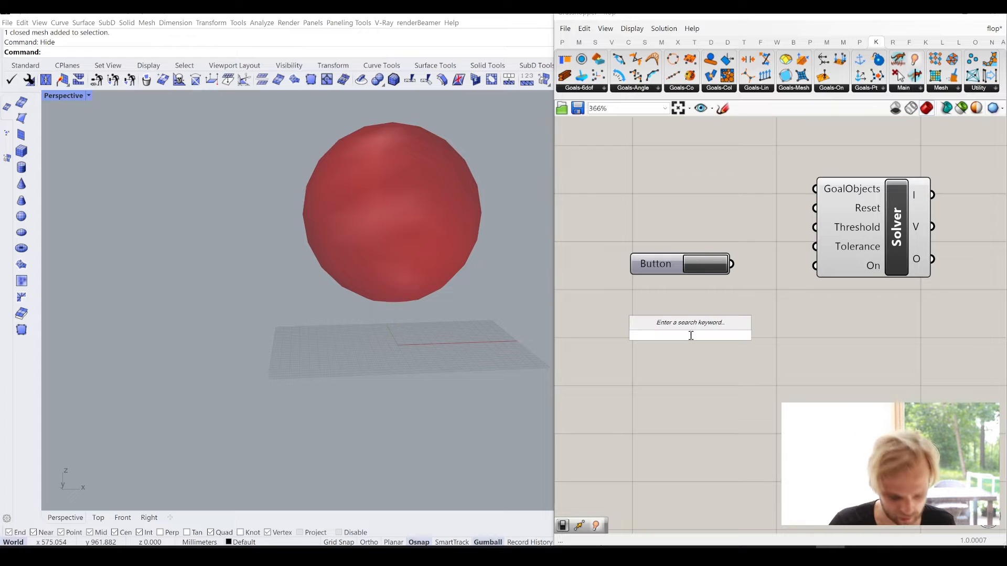
{"action": "type", "text": "boolean"}
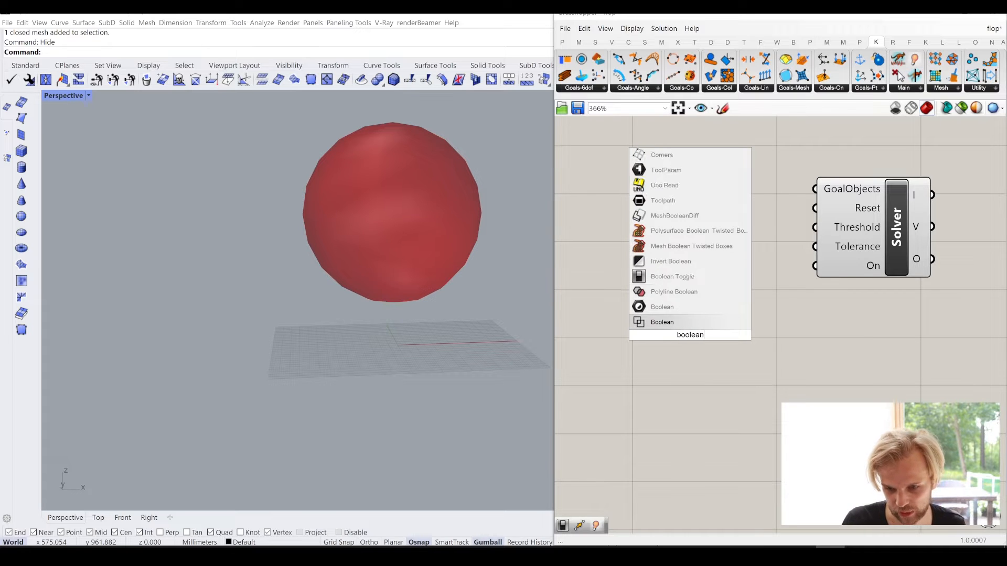
{"action": "key", "text": "Up"}
{"action": "key", "text": "Up"}
{"action": "key", "text": "Up"}
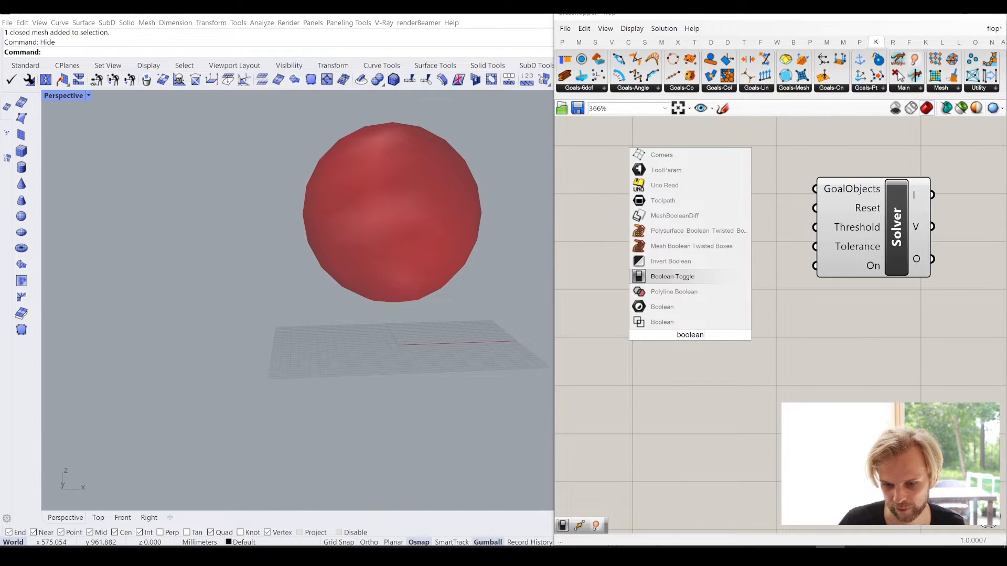
{"action": "key", "text": "Return"}
- Add an Entwine component above the Button, in front of the Solver's inputs
{"action": "right_click_drag", "start_coordinate": [618, 170], "coordinate": [689, 238]}
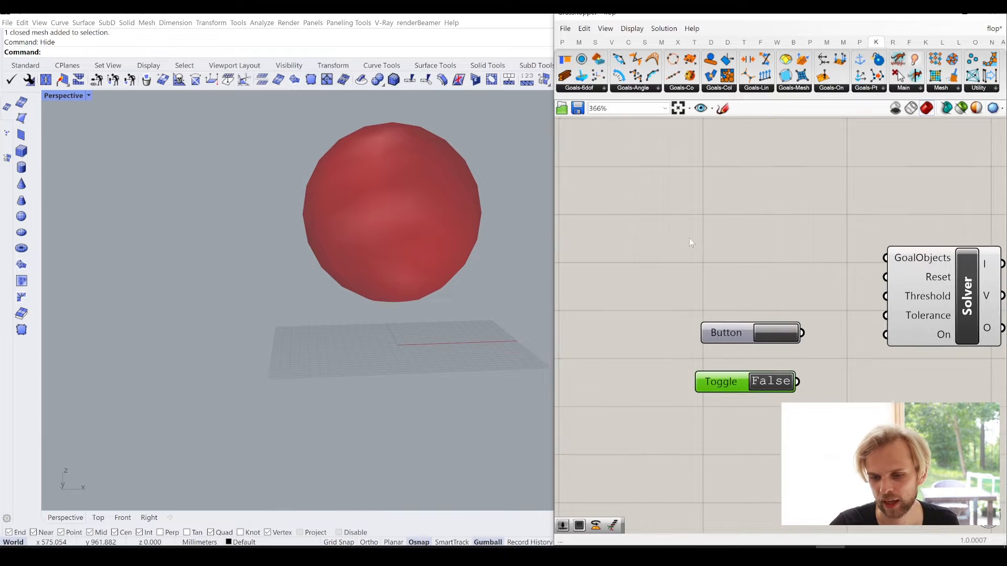
{"action": "double_click", "coordinate": [686, 236]}
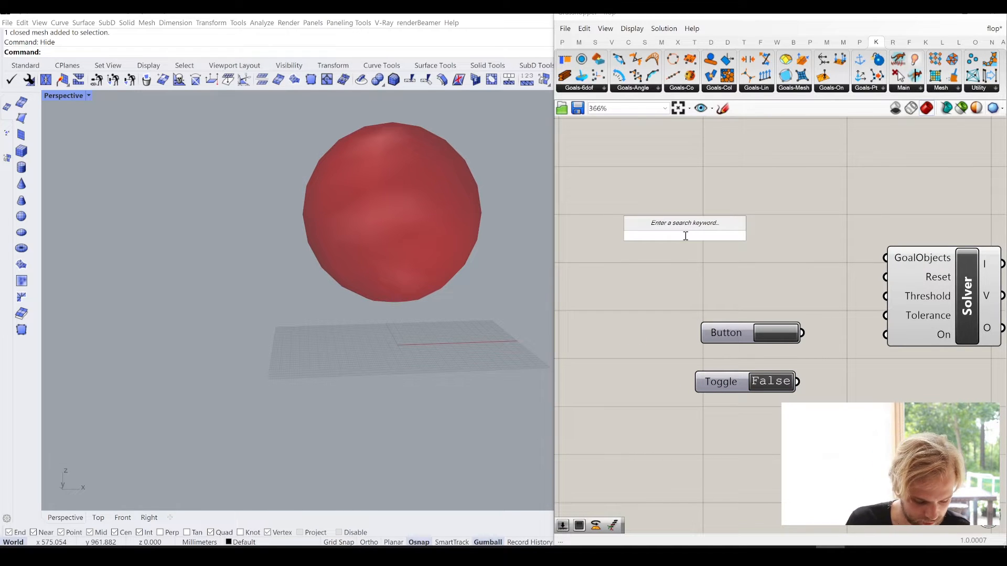
{"action": "type", "text": "e"}
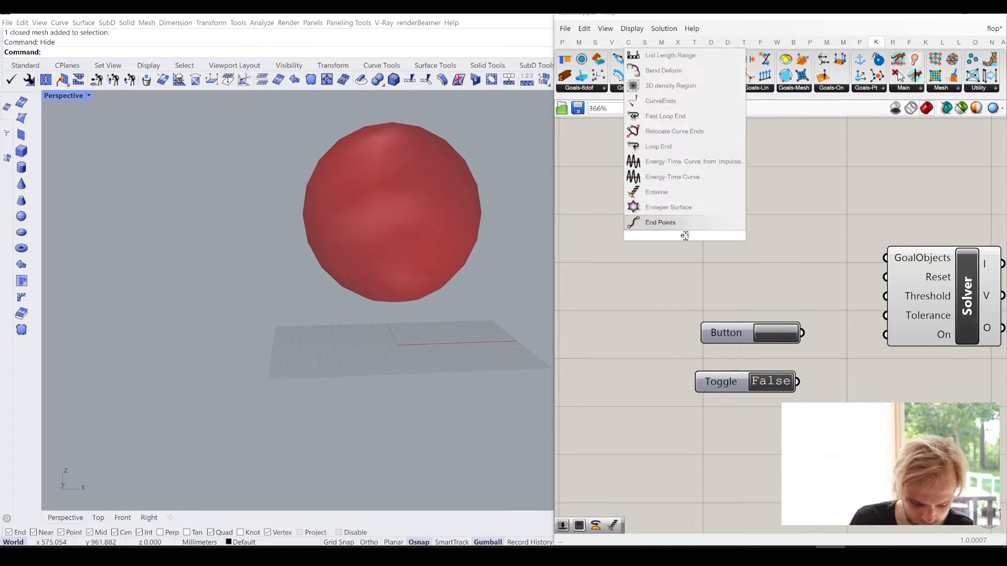
{"action": "type", "text": "ntwi"}
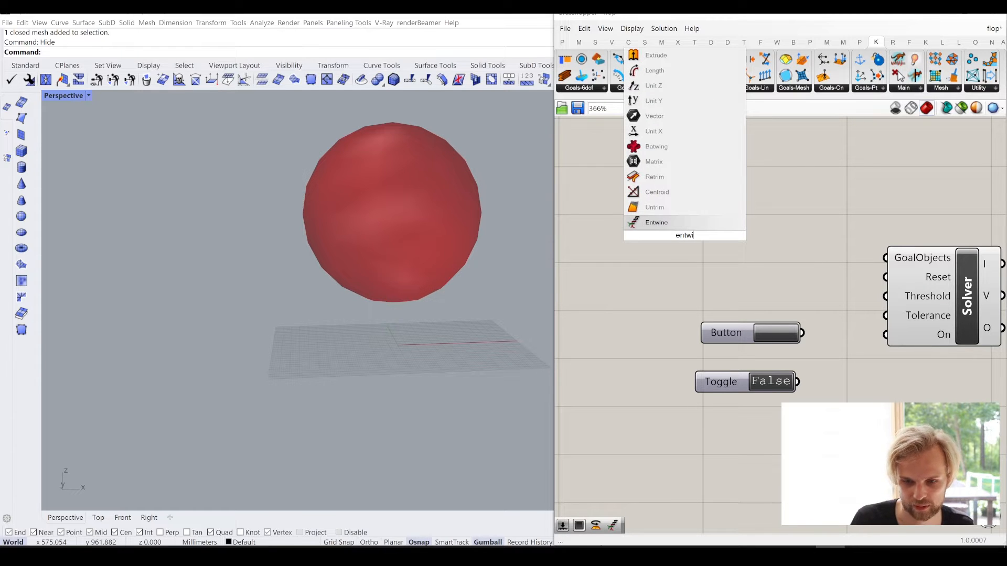
{"action": "type", "text": "ne"}
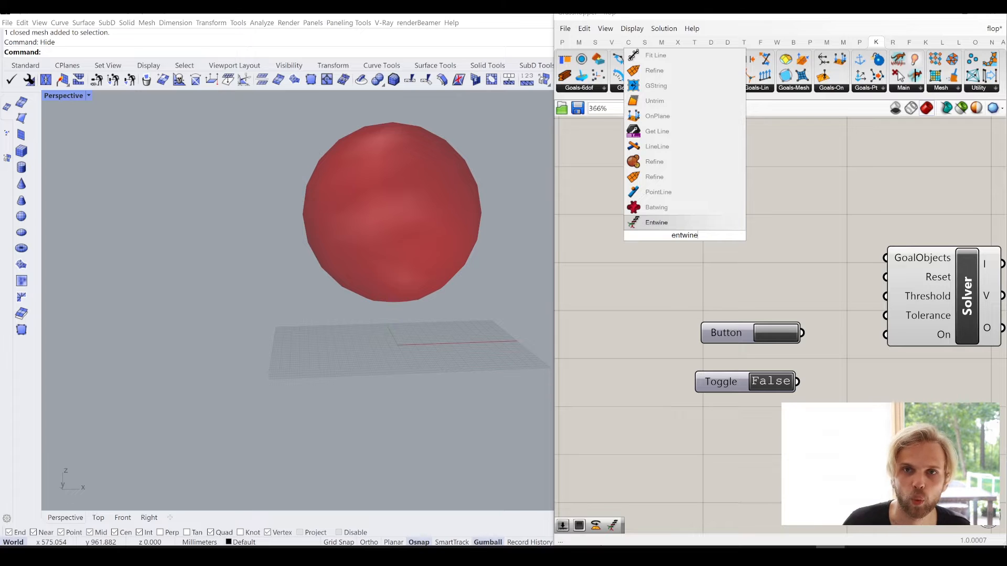
{"action": "key", "text": "Return"}
- Add a Bifocals component in the empty area above the Mesh parameter to label the components by name
{"action": "scroll", "coordinate": [724, 223], "scroll_direction": "down", "scroll_amount": 1}
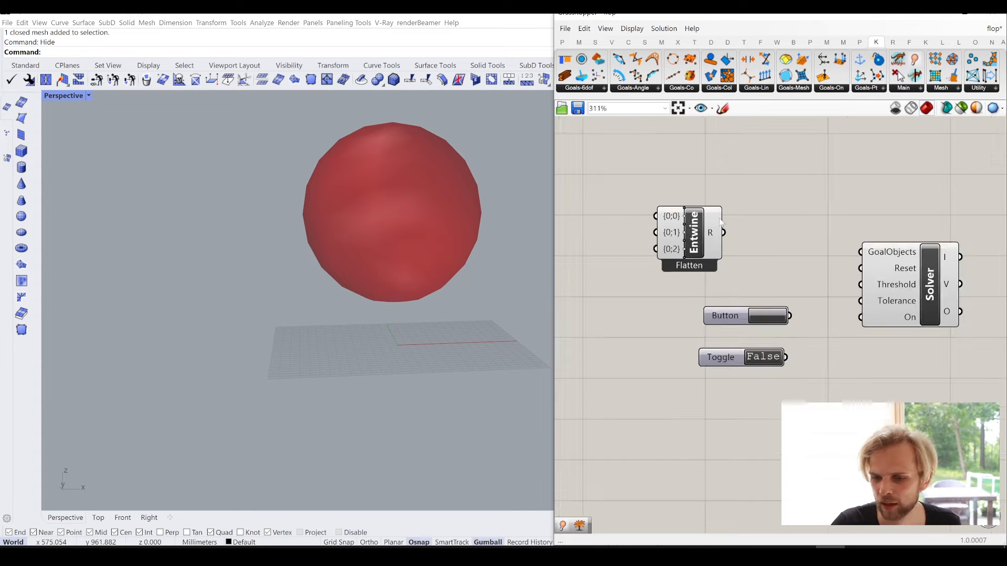
{"action": "scroll", "coordinate": [710, 267], "scroll_direction": "down", "scroll_amount": 2}
{"action": "double_click", "coordinate": [692, 265]}
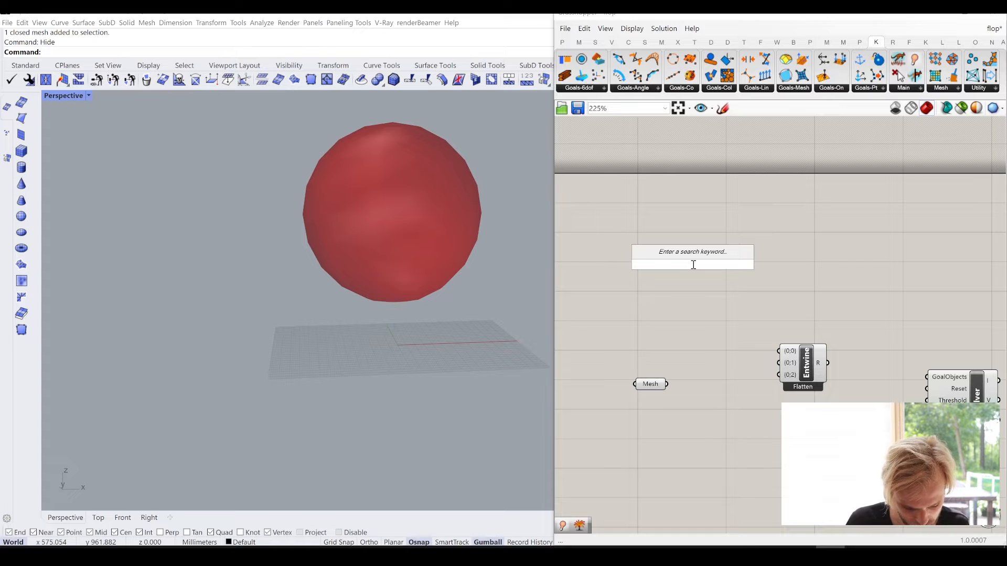
{"action": "left_click", "coordinate": [563, 42]}
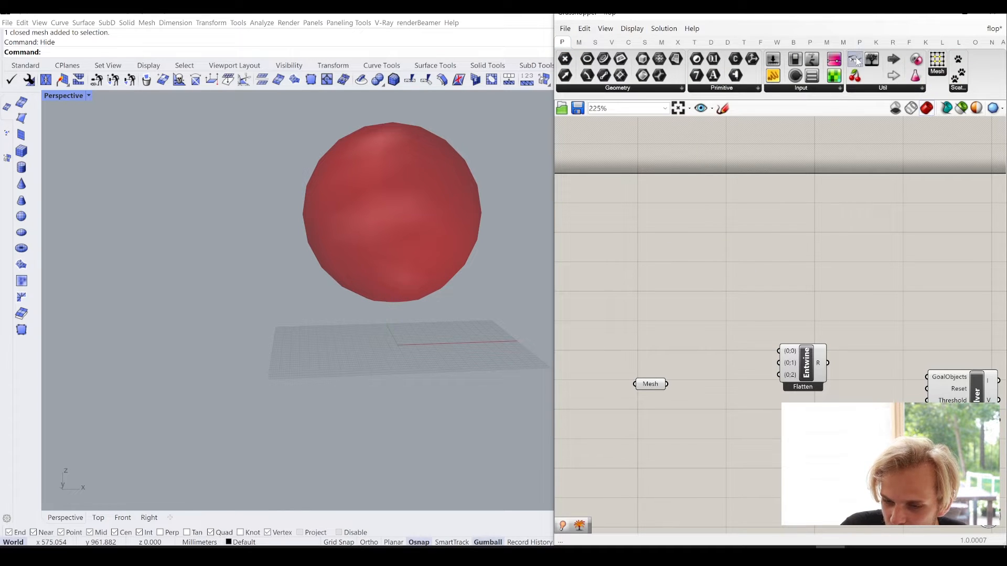
{"action": "left_click_drag", "start_coordinate": [855, 59], "coordinate": [635, 181]}
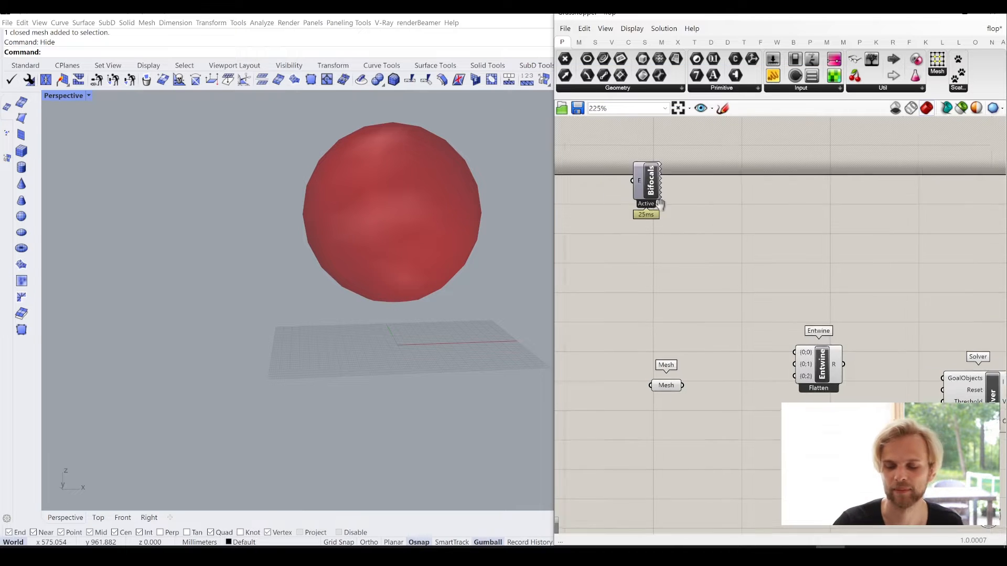
{"action": "right_click_drag", "start_coordinate": [660, 203], "coordinate": [843, 232]}
{"action": "left_click_drag", "start_coordinate": [815, 210], "coordinate": [664, 168]}
{"action": "right_click_drag", "start_coordinate": [803, 257], "coordinate": [701, 211]}
{"action": "left_click", "coordinate": [895, 304]}
- Move the Entwine component closer to the Solver and connect its R output to the Solver's GoalObjects input
{"action": "scroll", "coordinate": [903, 342], "scroll_direction": "up", "scroll_amount": 4}
{"action": "right_click_drag", "start_coordinate": [902, 344], "coordinate": [786, 270]}
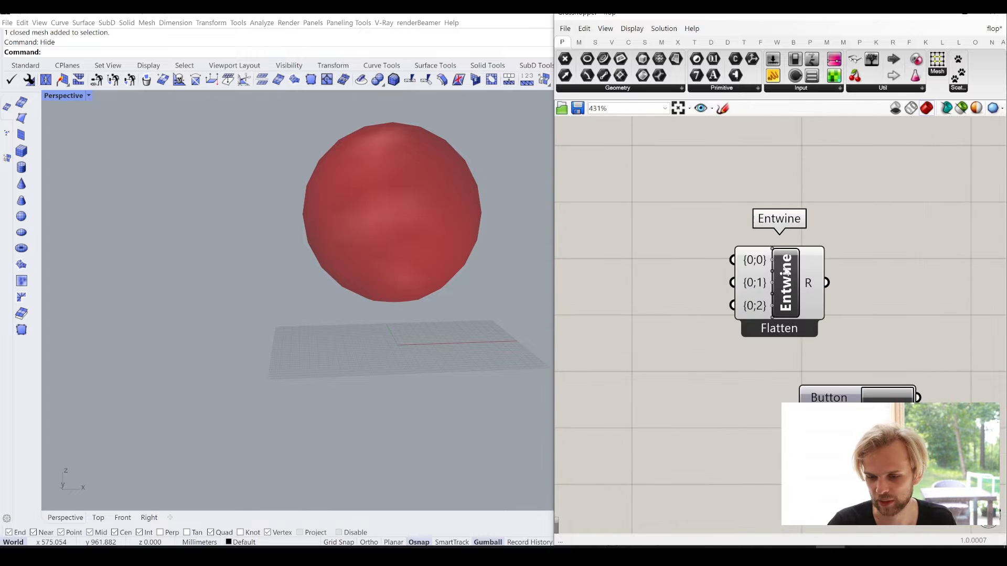
{"action": "scroll", "coordinate": [857, 258], "scroll_direction": "down", "scroll_amount": 2}
{"action": "right_click_drag", "start_coordinate": [857, 246], "coordinate": [733, 246]}
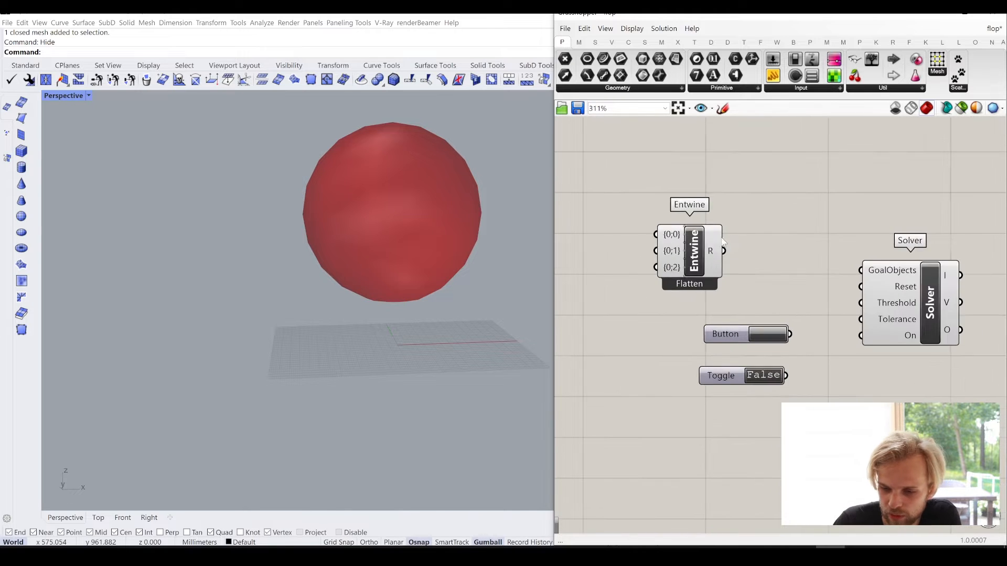
{"action": "left_click_drag", "start_coordinate": [710, 254], "coordinate": [766, 255]}
{"action": "left_click_drag", "start_coordinate": [781, 256], "coordinate": [863, 274]}
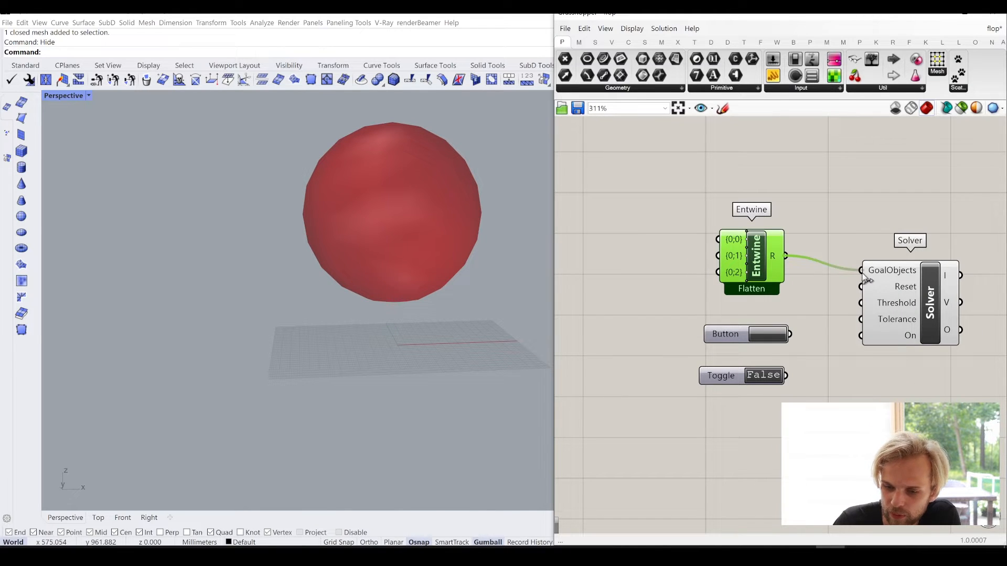
{"action": "left_click_drag", "start_coordinate": [757, 256], "coordinate": [795, 266]}
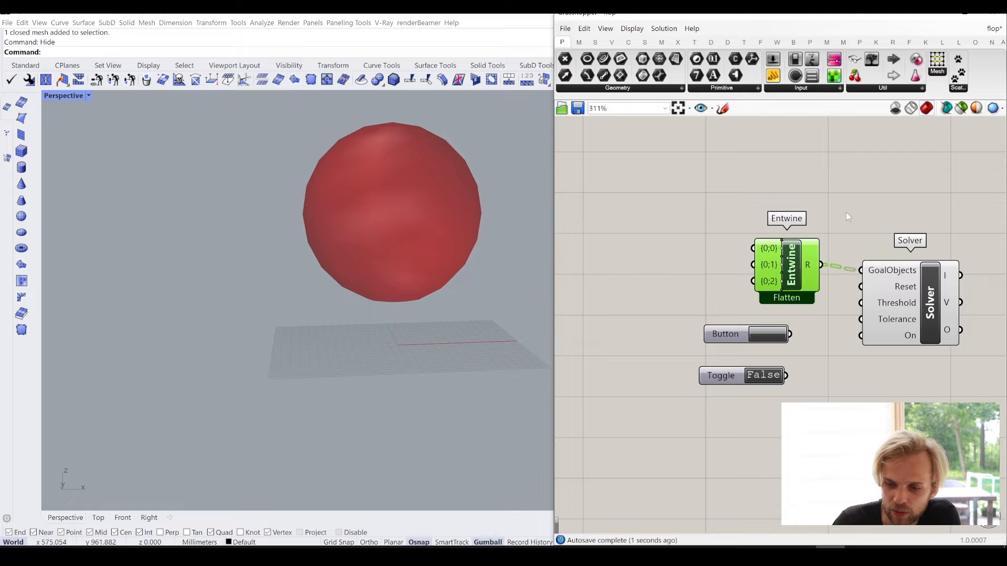
{"action": "left_click", "coordinate": [845, 213]}
- Connect the Button to the Solver's Reset input and move it just below the Entwine component
{"action": "right_click_drag", "start_coordinate": [816, 329], "coordinate": [791, 273]}
{"action": "scroll", "coordinate": [792, 273], "scroll_direction": "up", "scroll_amount": 2}
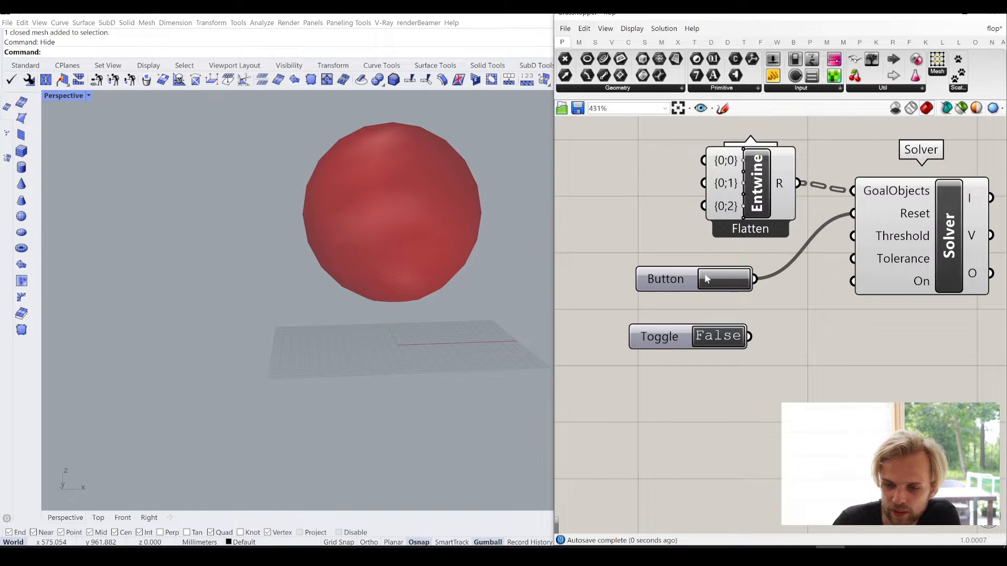
{"action": "left_click_drag", "start_coordinate": [678, 275], "coordinate": [712, 257]}
{"action": "left_click", "coordinate": [786, 357]}
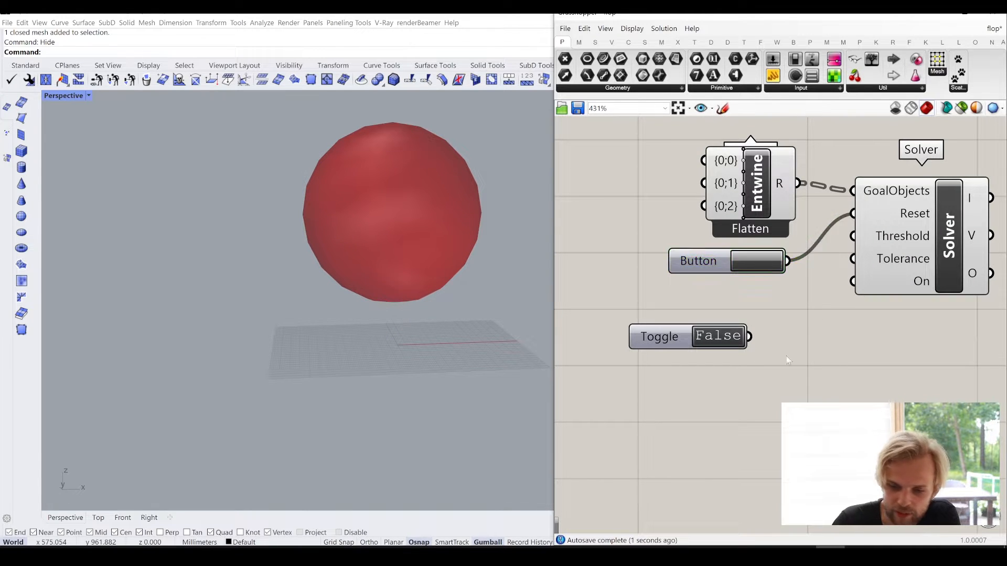
- Connect the Toggle to the Solver's On input and line it up directly below the Button
{"action": "left_click_drag", "start_coordinate": [673, 343], "coordinate": [701, 313]}
{"action": "left_click_drag", "start_coordinate": [780, 309], "coordinate": [864, 292]}
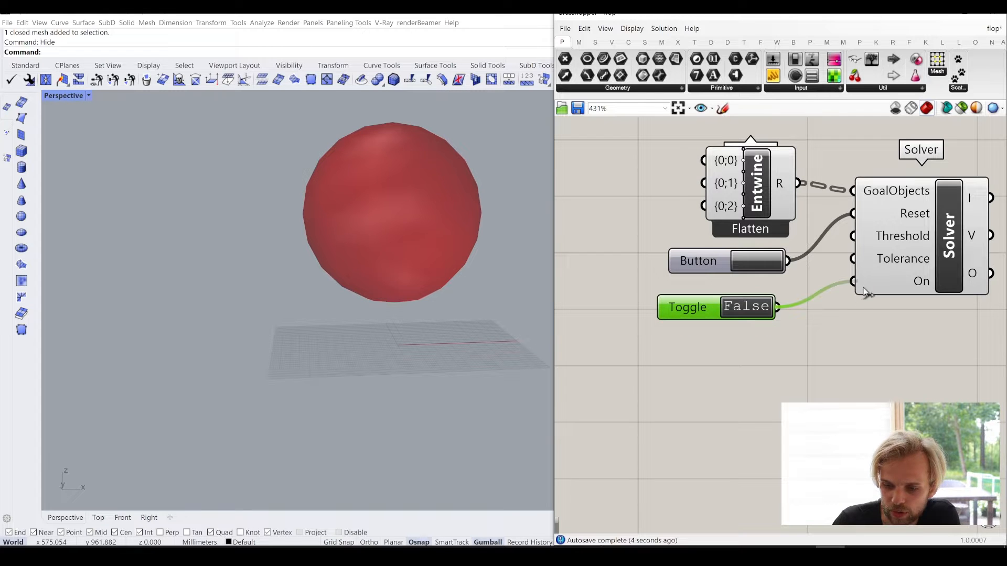
{"action": "left_click_drag", "start_coordinate": [716, 310], "coordinate": [708, 291]}
{"action": "left_click_drag", "start_coordinate": [740, 328], "coordinate": [727, 266]}
{"action": "left_click", "coordinate": [744, 342]}
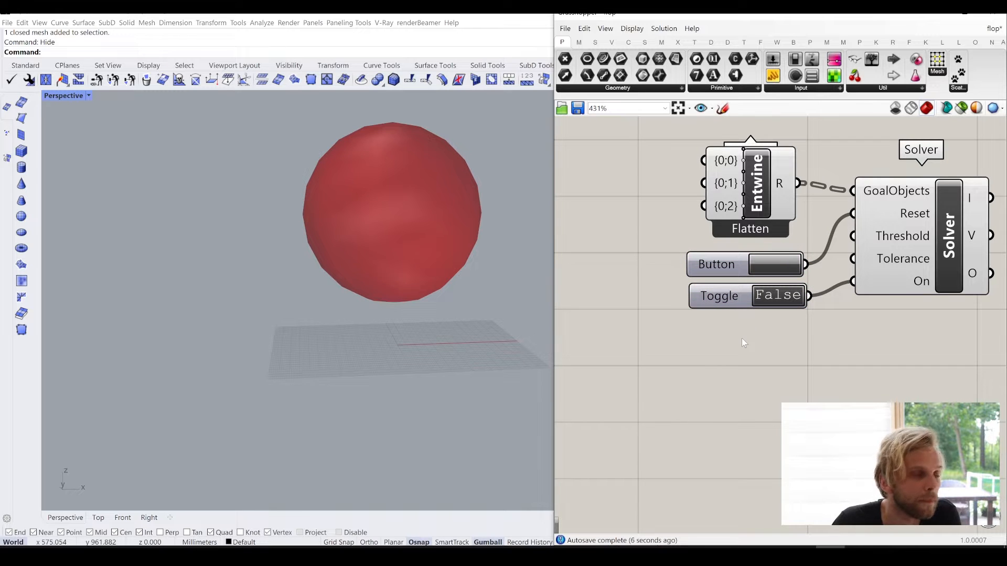
{"action": "right_click_drag", "start_coordinate": [859, 200], "coordinate": [761, 224]}
{"action": "scroll", "coordinate": [759, 221], "scroll_direction": "down", "scroll_amount": 2}
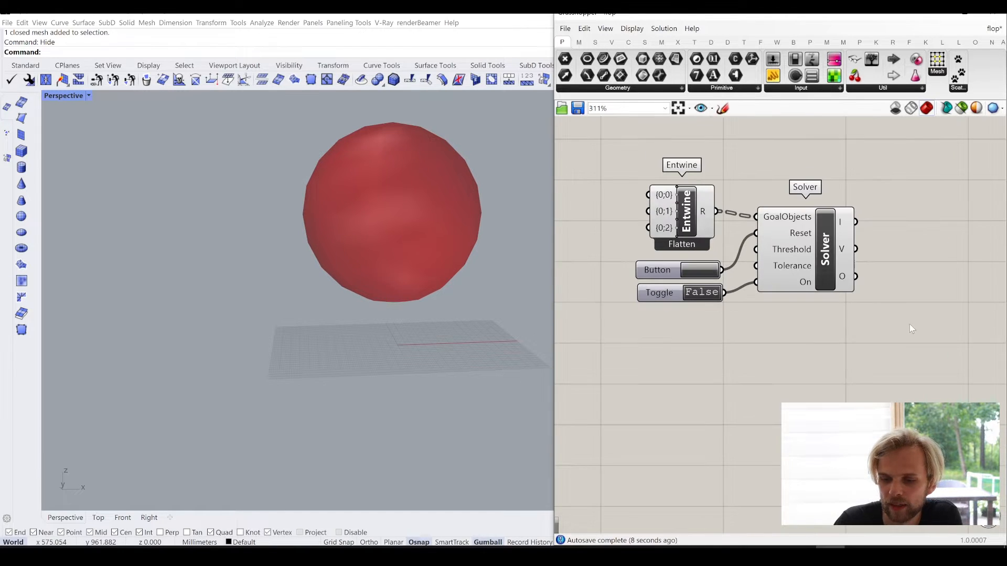
{"action": "right_click_drag", "start_coordinate": [910, 324], "coordinate": [857, 312]}
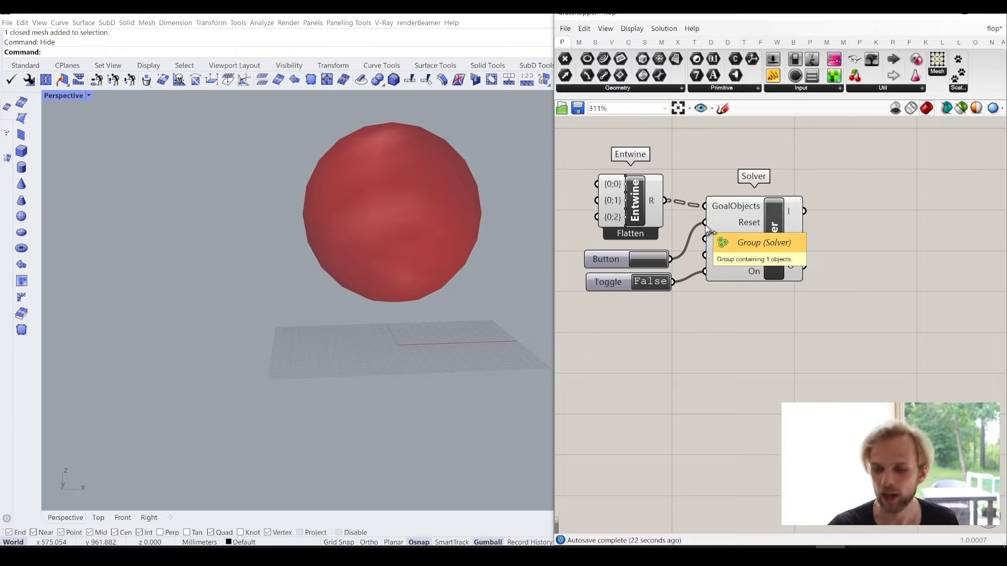
{"action": "right_click_drag", "start_coordinate": [767, 336], "coordinate": [735, 322]}
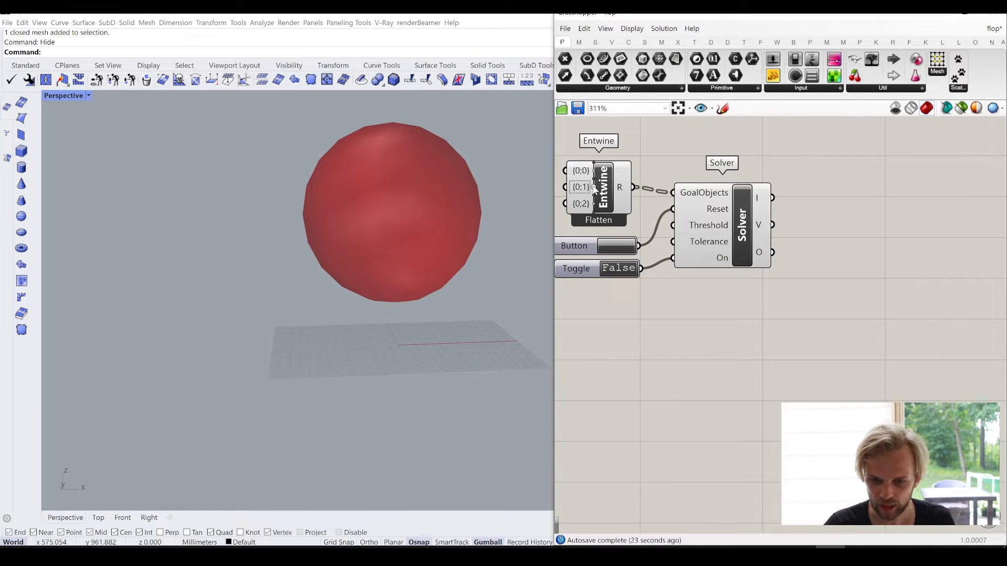
{"action": "right_click_drag", "start_coordinate": [556, 147], "coordinate": [610, 147]}
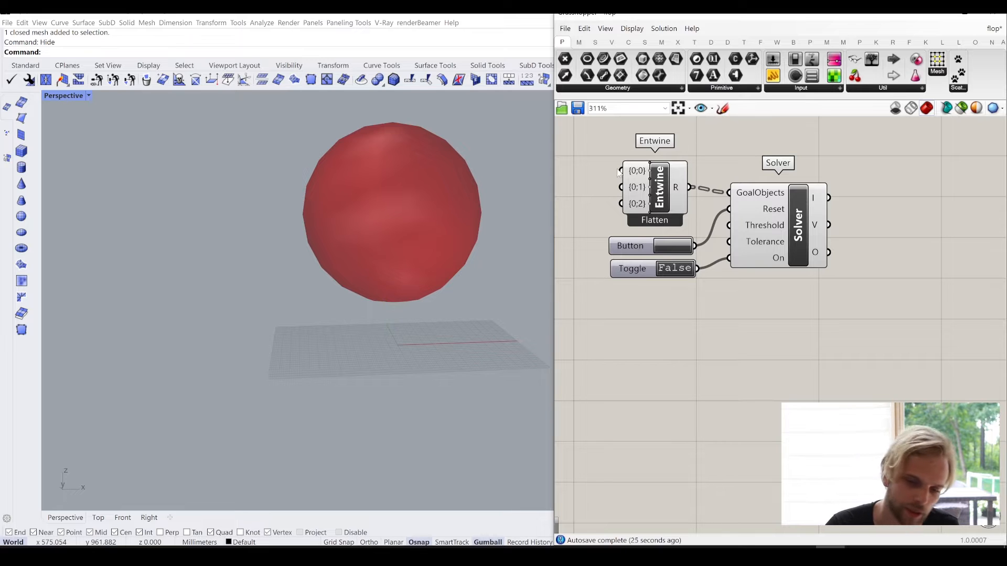
- Add an Explode Tree component beside the Solver and connect the Solver's O output to its D input
{"action": "right_click_drag", "start_coordinate": [856, 319], "coordinate": [782, 283]}
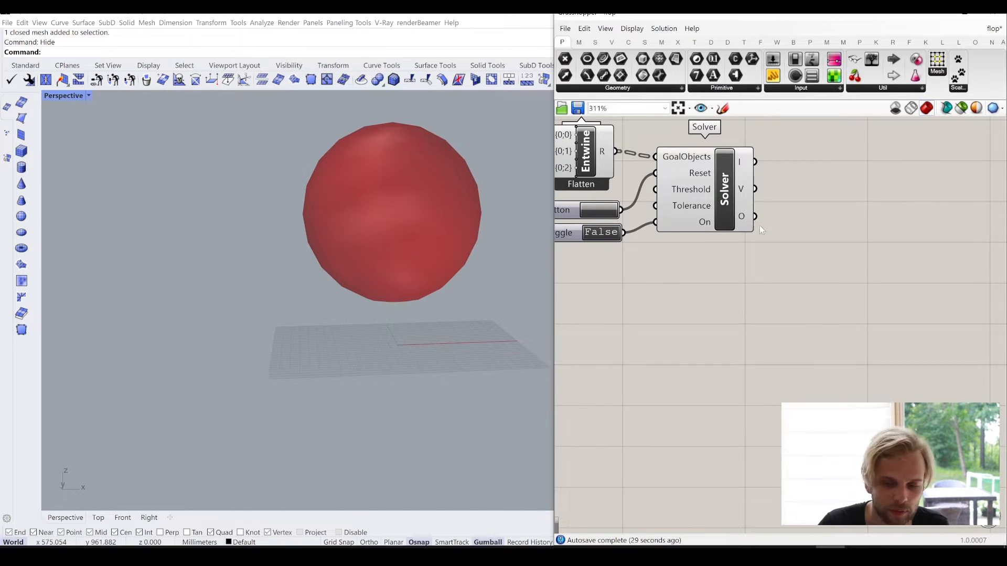
{"action": "double_click", "coordinate": [837, 261]}
{"action": "type", "text": "b"}
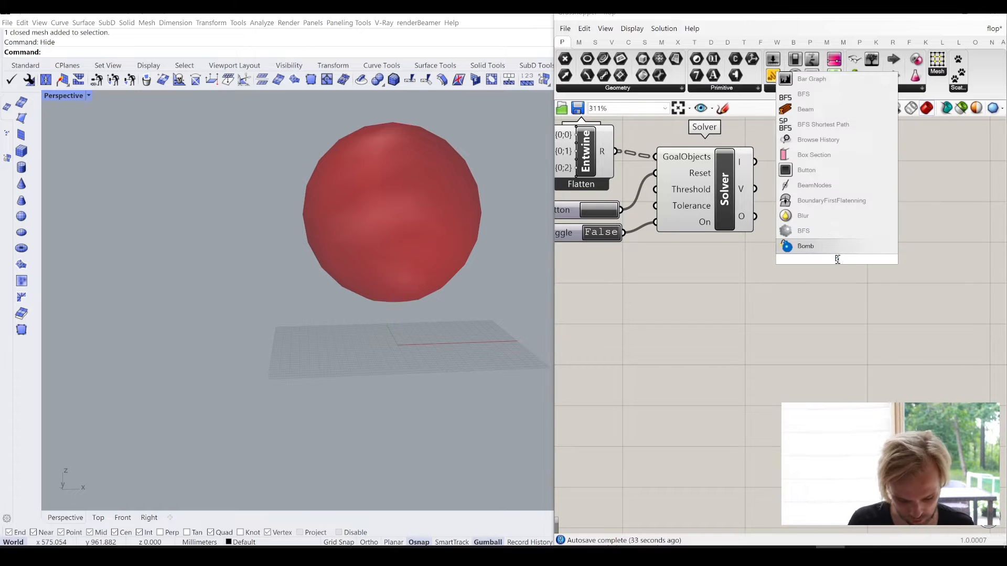
{"action": "type", "text": "ang"}
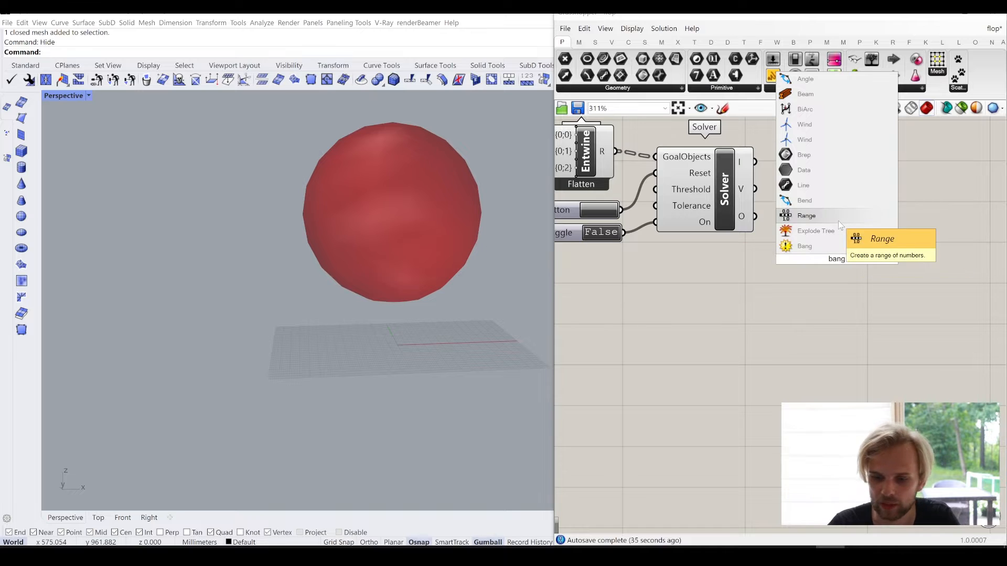
{"action": "left_click", "coordinate": [828, 231]}
{"action": "left_click_drag", "start_coordinate": [815, 254], "coordinate": [800, 229]}
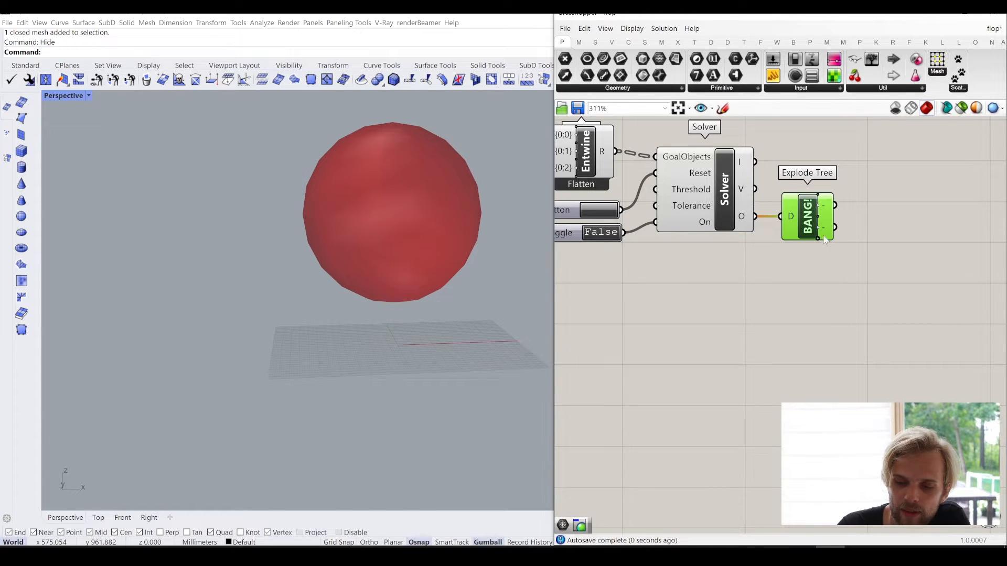
{"action": "scroll", "coordinate": [735, 204], "scroll_direction": "down", "scroll_amount": 2}
{"action": "right_click_drag", "start_coordinate": [734, 203], "coordinate": [814, 214]}
{"action": "scroll", "coordinate": [814, 214], "scroll_direction": "up", "scroll_amount": 1}
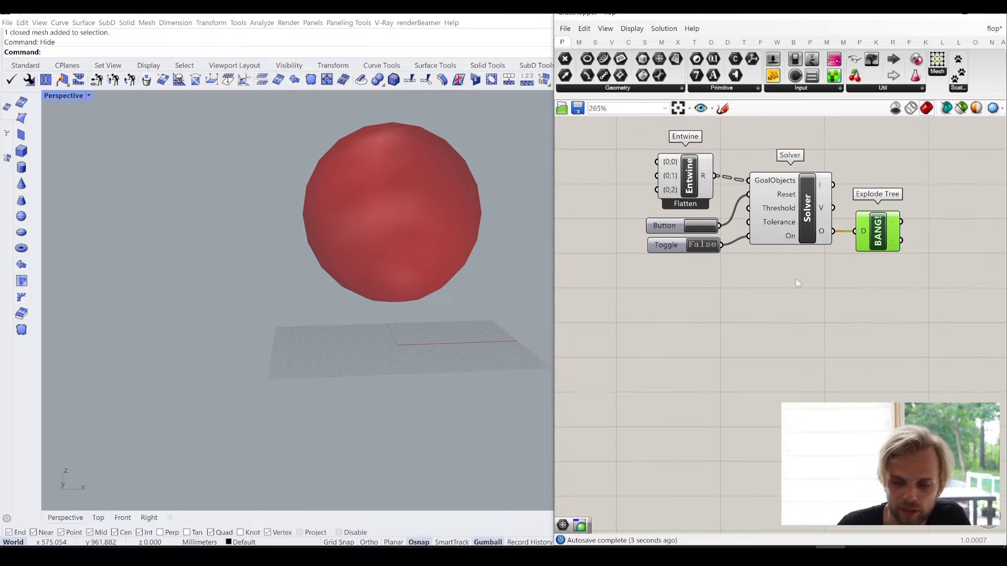
{"action": "left_click_drag", "start_coordinate": [917, 325], "coordinate": [615, 130]}
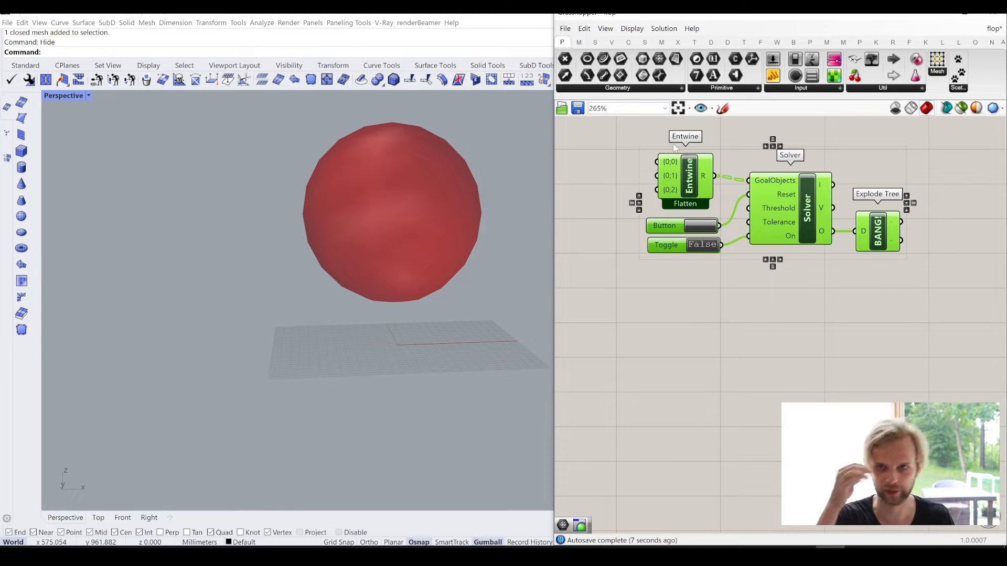
{"action": "scroll", "coordinate": [661, 147], "scroll_direction": "down", "scroll_amount": 2}
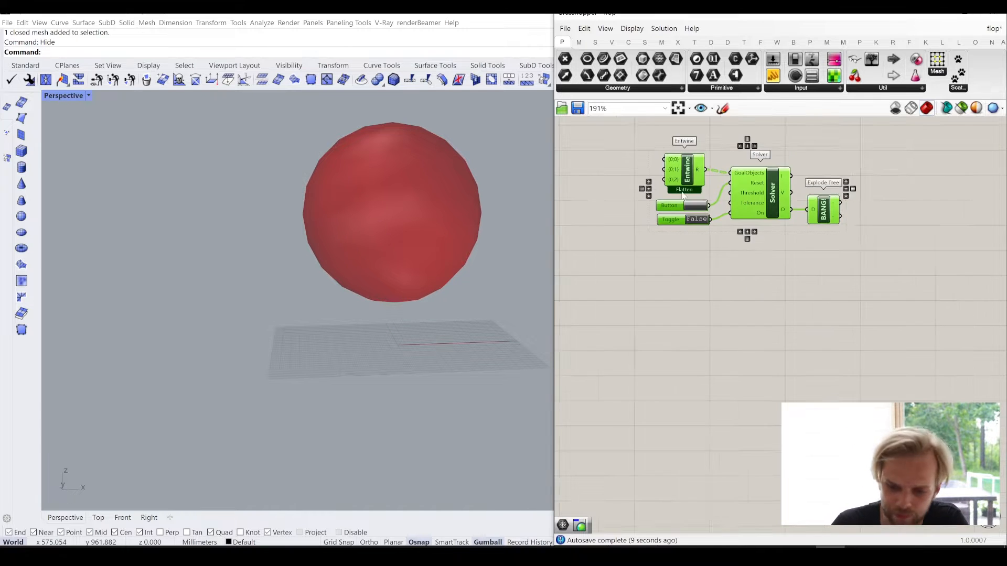
{"action": "right_click_drag", "start_coordinate": [662, 150], "coordinate": [695, 219]}
{"action": "left_click", "coordinate": [679, 243]}
- Add a Kangaroo Show component between the Mesh parameter and Entwine, level with Entwine's first input
{"action": "scroll", "coordinate": [667, 245], "scroll_direction": "up", "scroll_amount": 3}
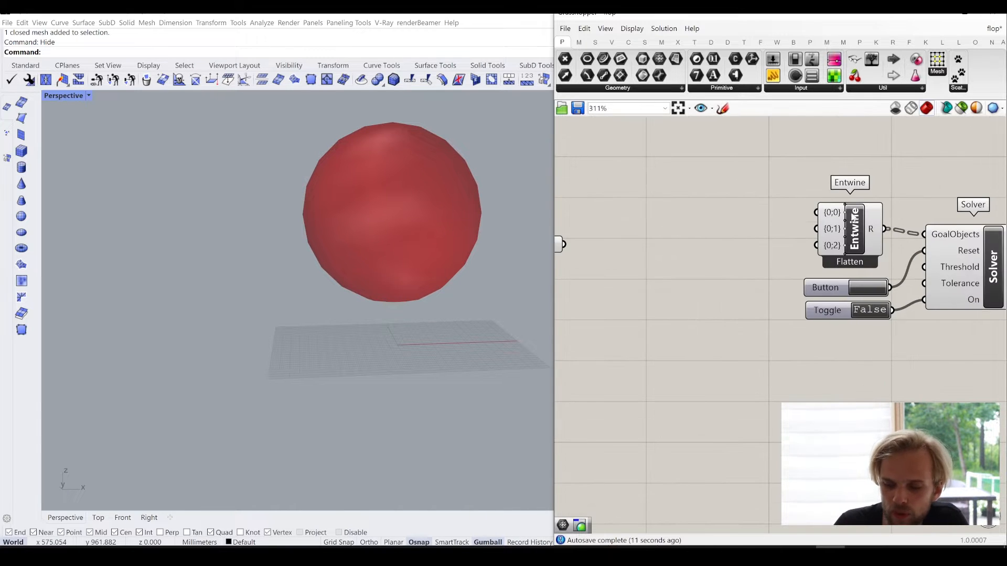
{"action": "mouse_move", "coordinate": [842, 213]}
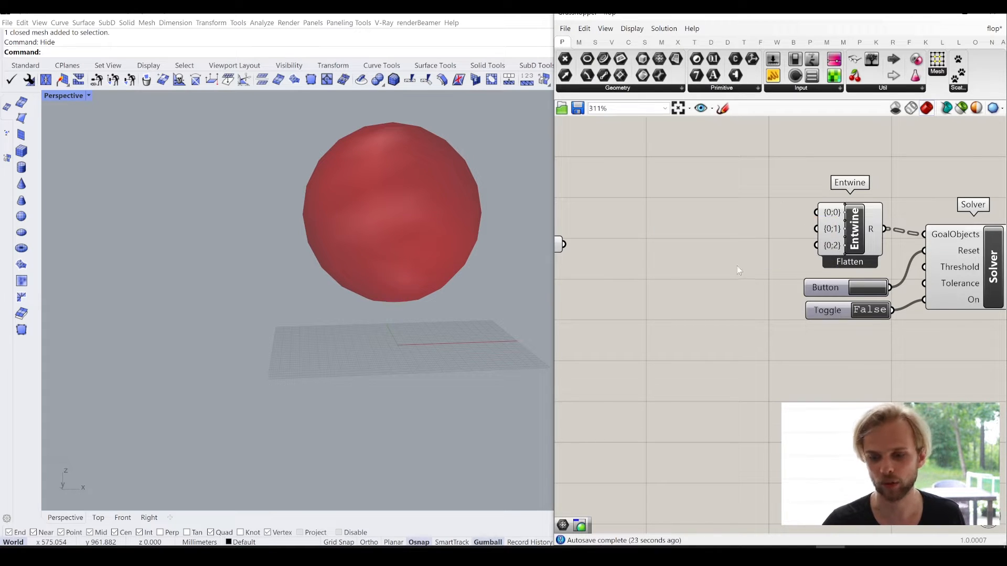
{"action": "double_click", "coordinate": [717, 267]}
{"action": "type", "text": "show"}
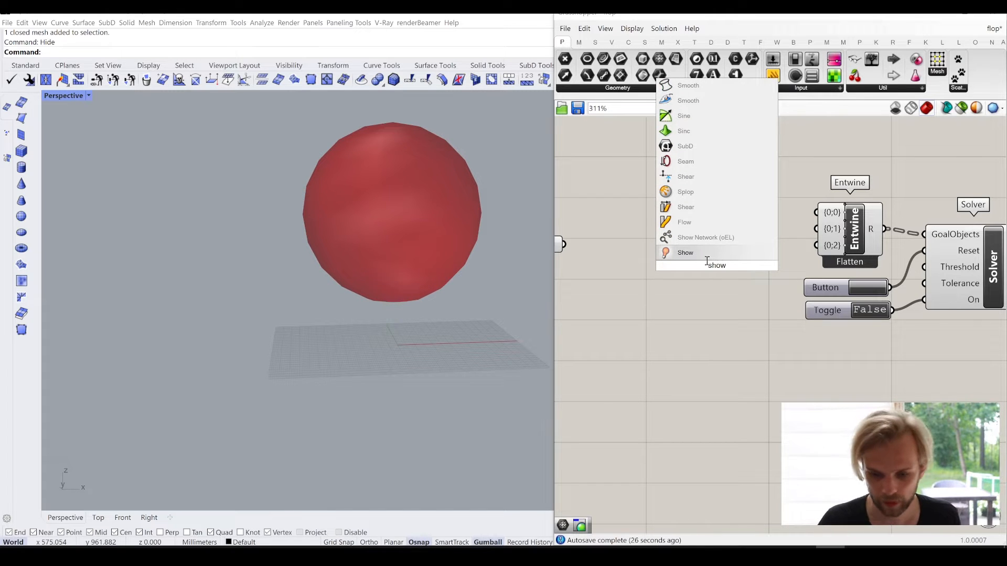
{"action": "key", "text": "Return"}
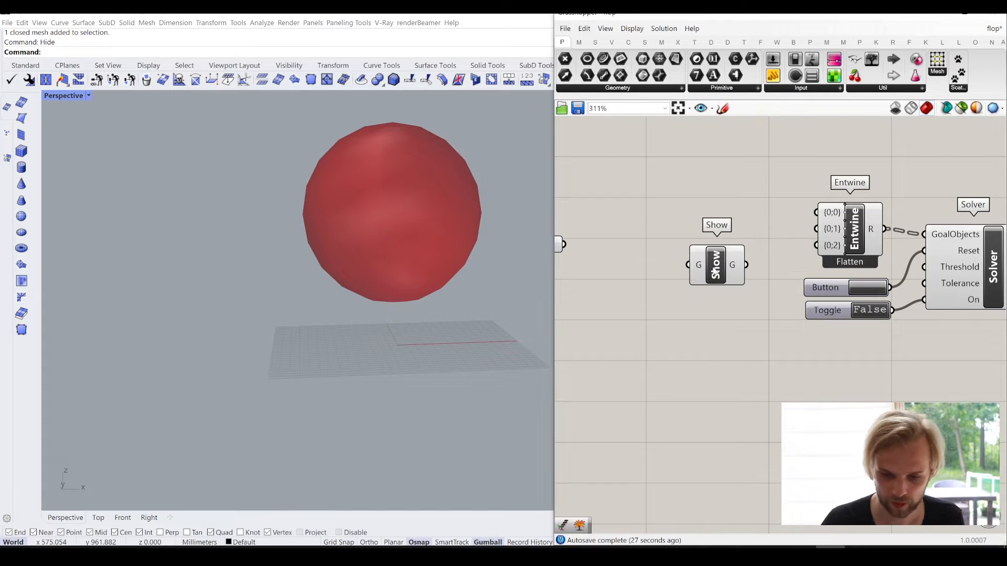
{"action": "left_click_drag", "start_coordinate": [711, 263], "coordinate": [700, 212]}
{"action": "left_click", "coordinate": [910, 136]}
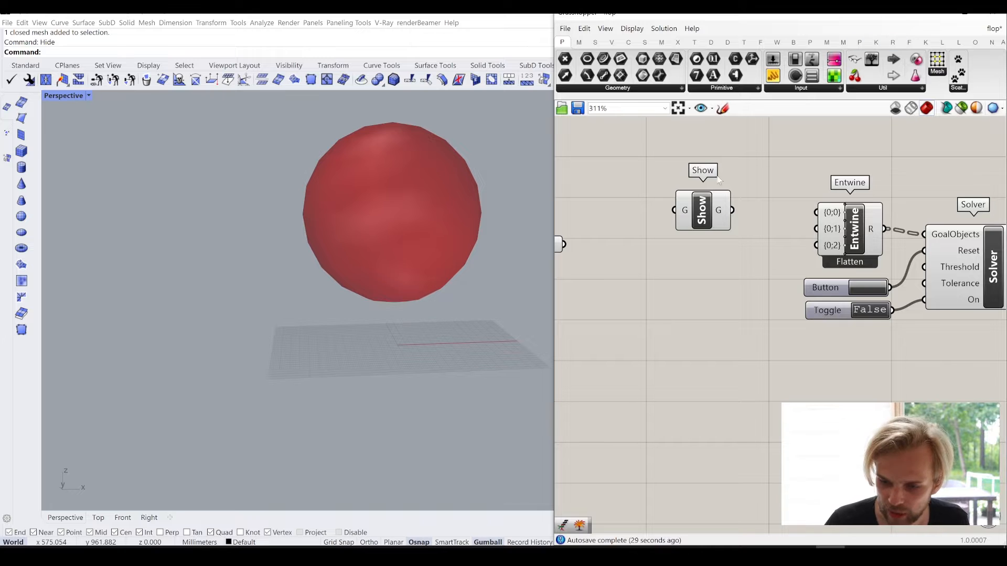
- Connect the Show component's G output to Entwine's {0;0} input and move Show closer to Entwine
{"action": "left_click", "coordinate": [710, 201], "text": "ctrl+alt"}
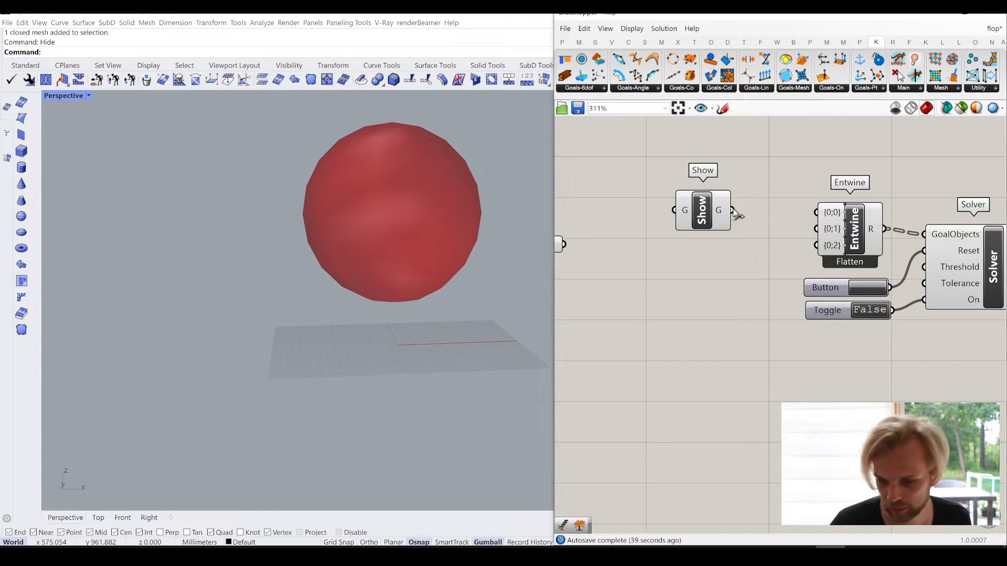
{"action": "left_click_drag", "start_coordinate": [733, 210], "coordinate": [797, 214]}
{"action": "left_click_drag", "start_coordinate": [700, 223], "coordinate": [721, 225]}
{"action": "left_click", "coordinate": [706, 239]}
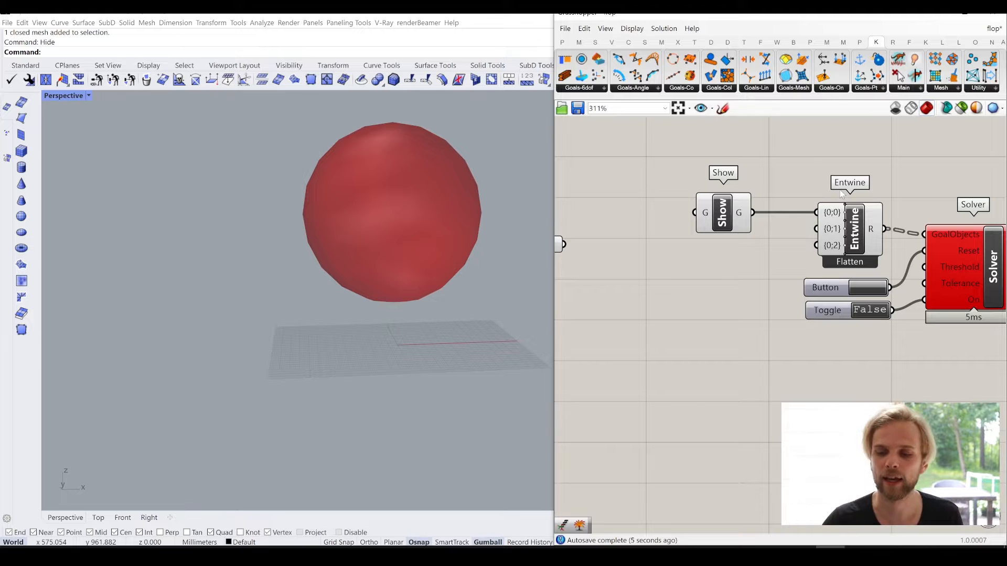
- Shift Show slightly toward Entwine, connect the Mesh parameter to Show's G input, and line the parameter up level with Show
{"action": "right_click_drag", "start_coordinate": [895, 192], "coordinate": [726, 172]}
{"action": "right_click_drag", "start_coordinate": [656, 278], "coordinate": [814, 281]}
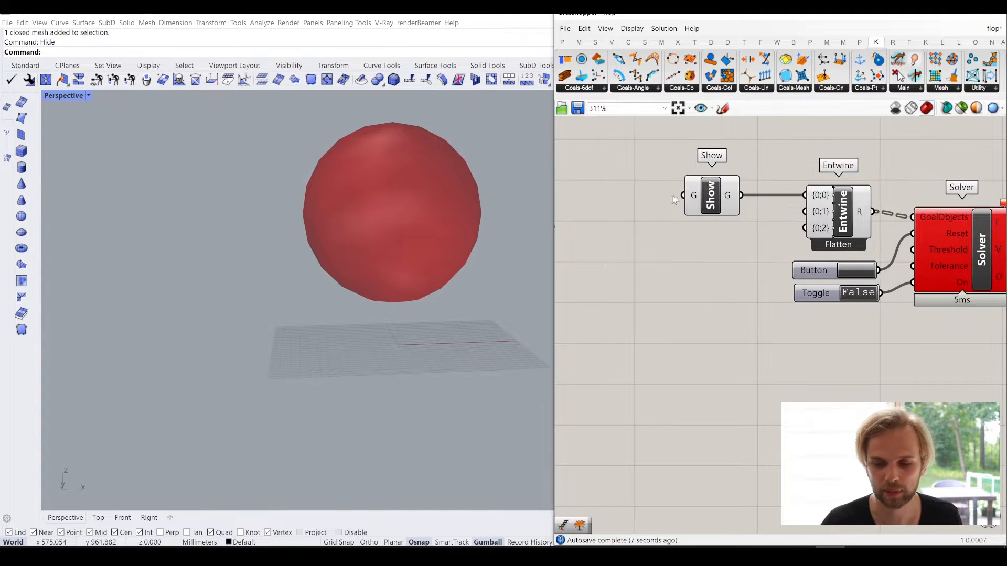
{"action": "left_click_drag", "start_coordinate": [704, 197], "coordinate": [715, 198]}
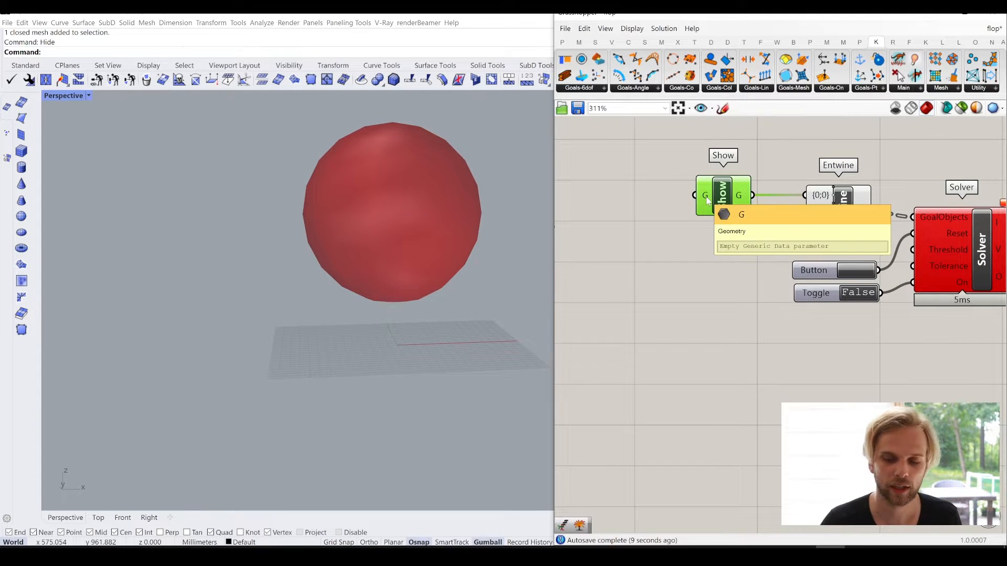
{"action": "right_click_drag", "start_coordinate": [689, 213], "coordinate": [778, 209]}
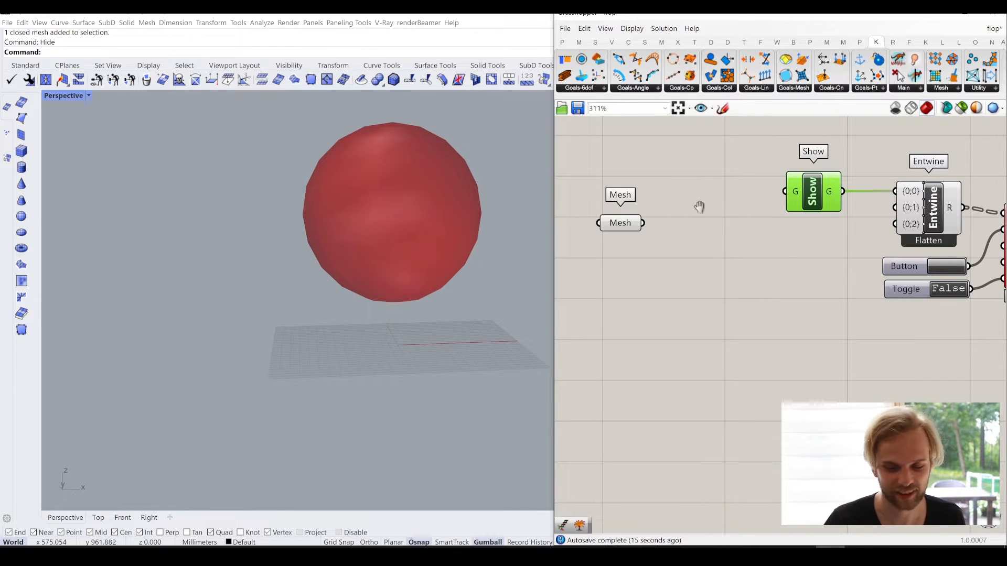
{"action": "right_click_drag", "start_coordinate": [699, 207], "coordinate": [676, 188]}
{"action": "left_click", "coordinate": [611, 178]}
{"action": "left_click_drag", "start_coordinate": [624, 177], "coordinate": [762, 173]}
{"action": "mouse_move", "coordinate": [603, 184]}
{"action": "left_mouse_down"}
{"action": "mouse_move", "coordinate": [599, 172]}
{"action": "mouse_move", "coordinate": [607, 182]}
{"action": "left_mouse_up"}
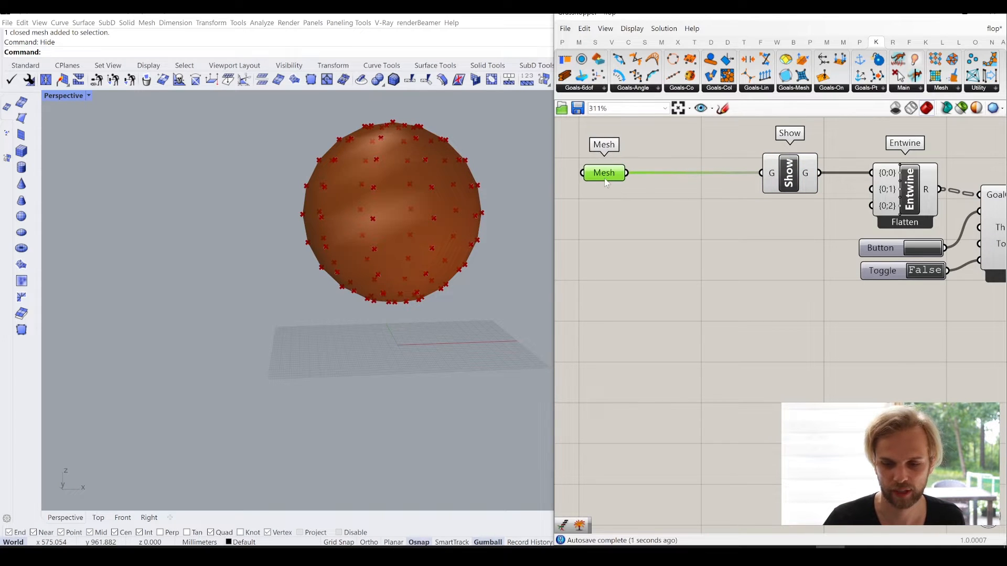
{"action": "left_click", "coordinate": [718, 231]}
- Set the Toggle to True so the Solver runs
{"action": "right_click_drag", "start_coordinate": [804, 256], "coordinate": [644, 220]}
{"action": "scroll", "coordinate": [768, 212], "scroll_direction": "up", "scroll_amount": 1}
{"action": "scroll", "coordinate": [655, 325], "scroll_direction": "down", "scroll_amount": 3}
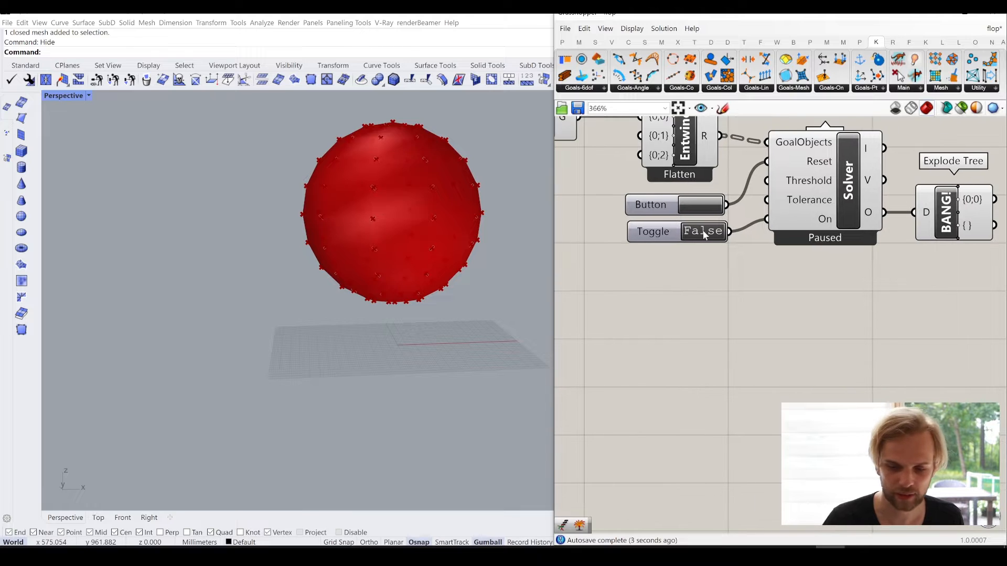
{"action": "double_click", "coordinate": [703, 230]}
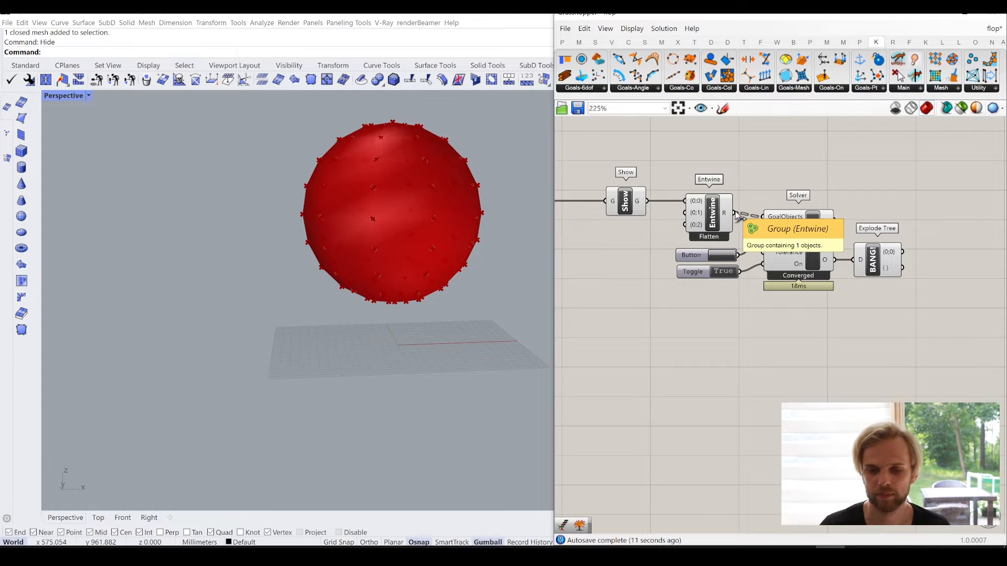
- Reset the Solver with the connected Button
{"action": "scroll", "coordinate": [737, 215], "scroll_direction": "down", "scroll_amount": 2}
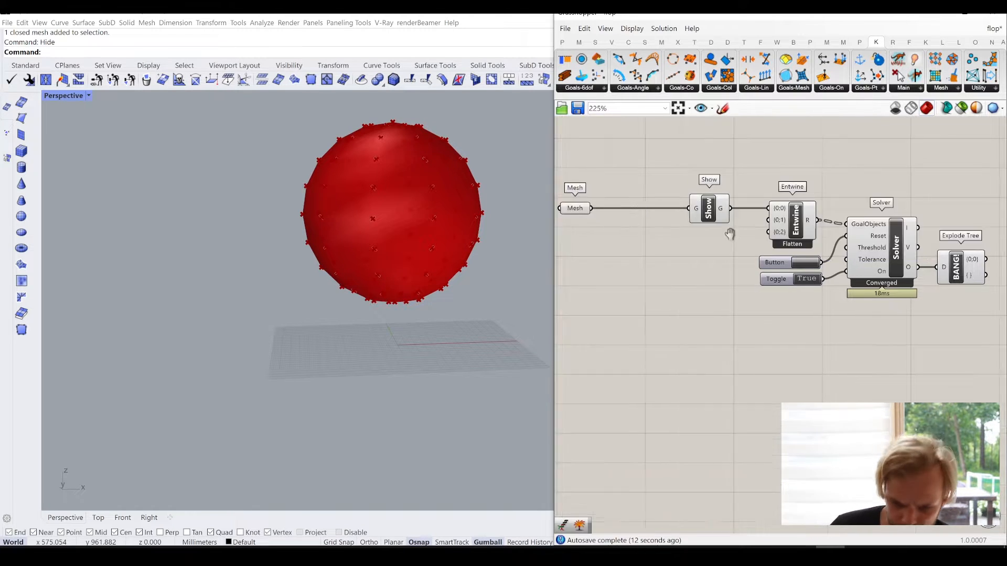
{"action": "scroll", "coordinate": [741, 223], "scroll_direction": "up", "scroll_amount": 3}
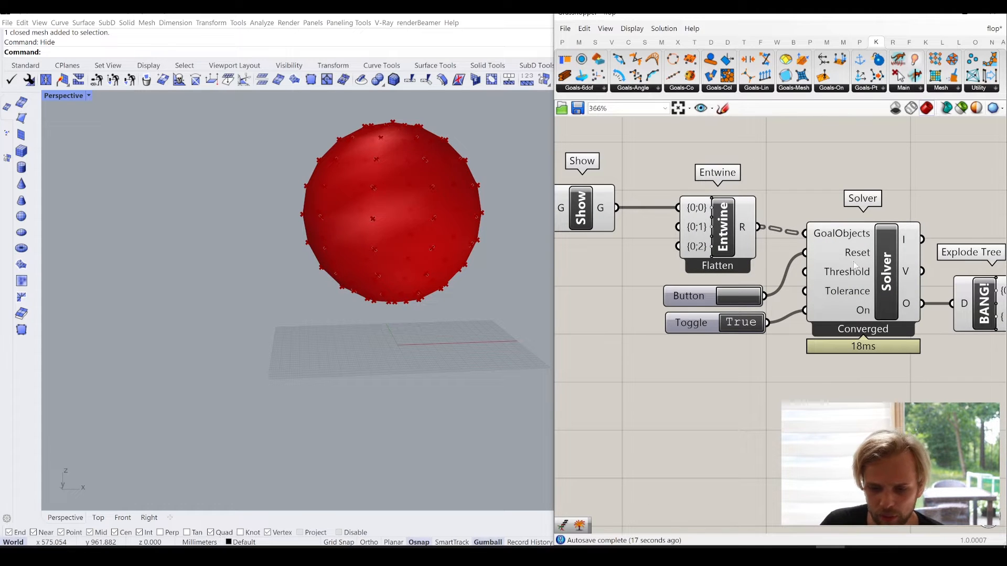
{"action": "right_click_drag", "start_coordinate": [855, 265], "coordinate": [796, 238]}
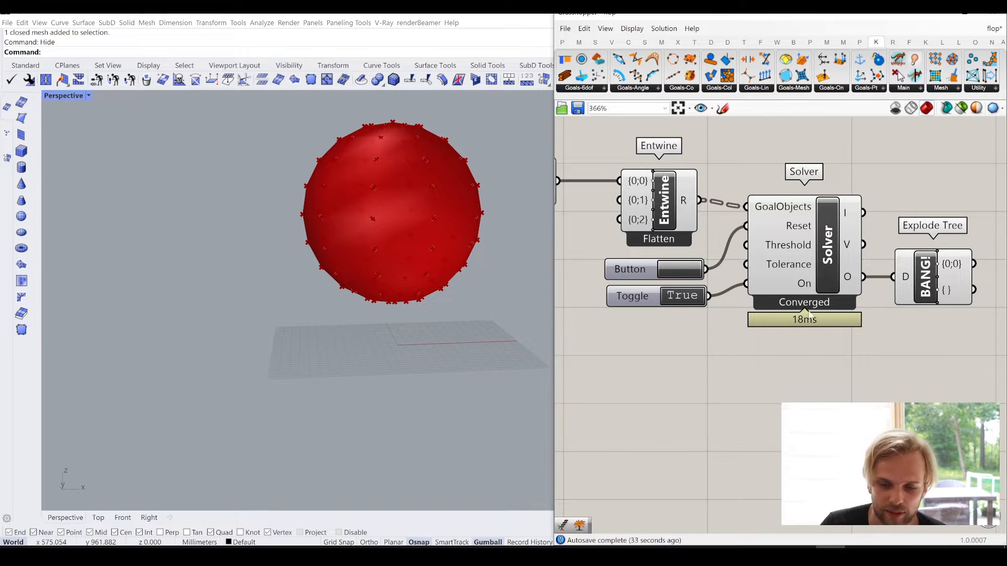
{"action": "left_click", "coordinate": [678, 270]}
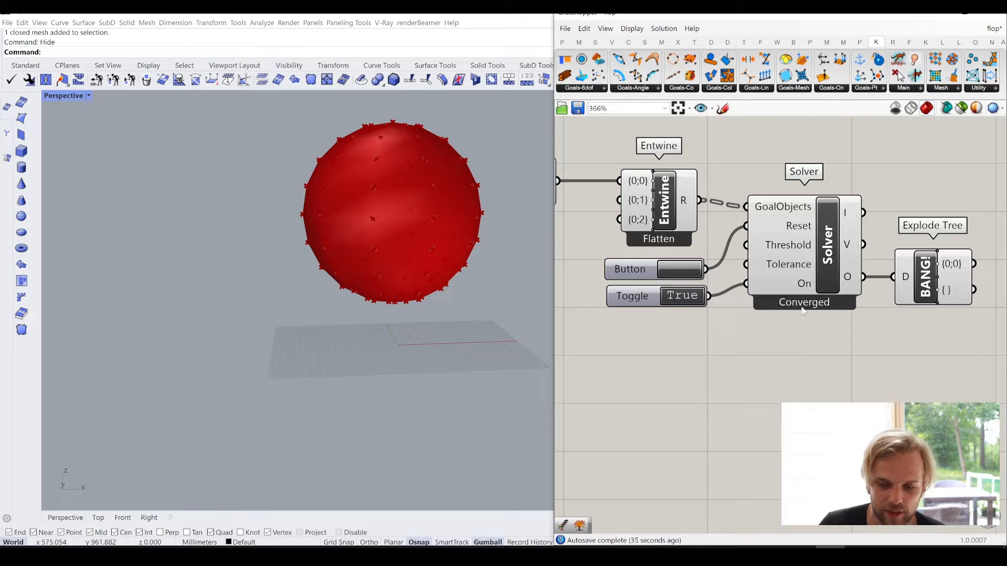
- Add a Mesh parameter beside Explode Tree and connect Explode Tree's {0;0} output to it
{"action": "right_click_drag", "start_coordinate": [873, 361], "coordinate": [743, 361]}
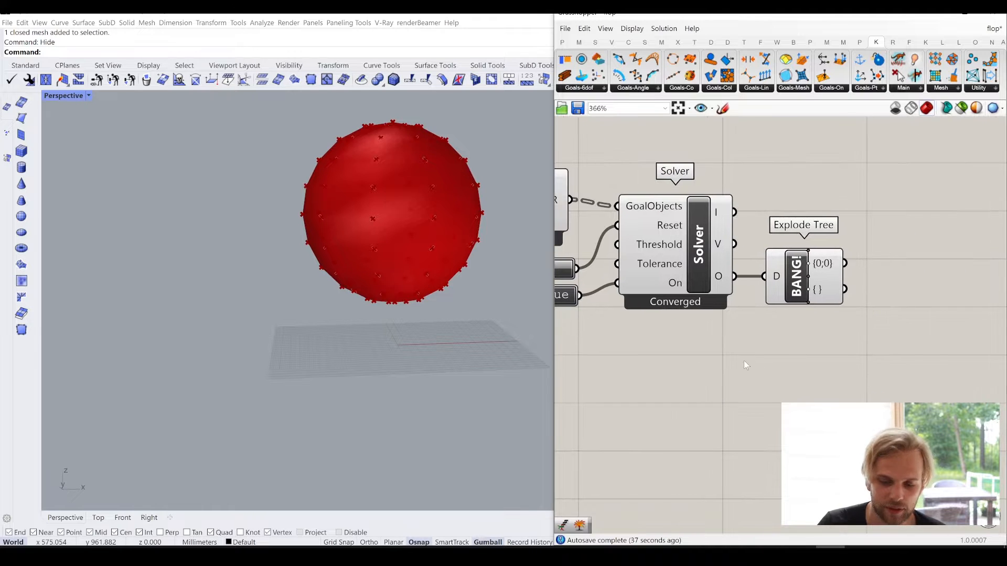
{"action": "mouse_move", "coordinate": [827, 270]}
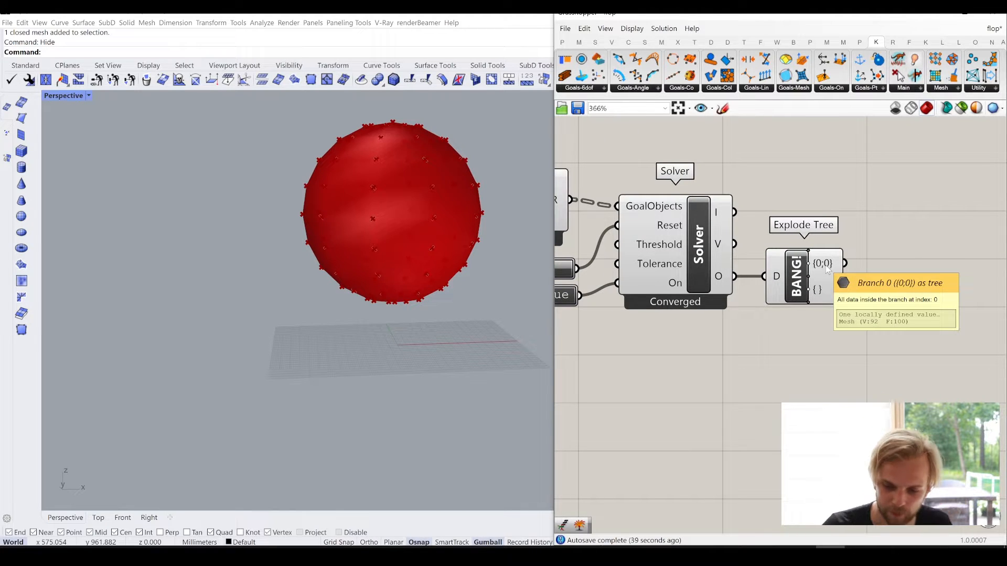
{"action": "scroll", "coordinate": [827, 270], "scroll_direction": "down", "scroll_amount": 3}
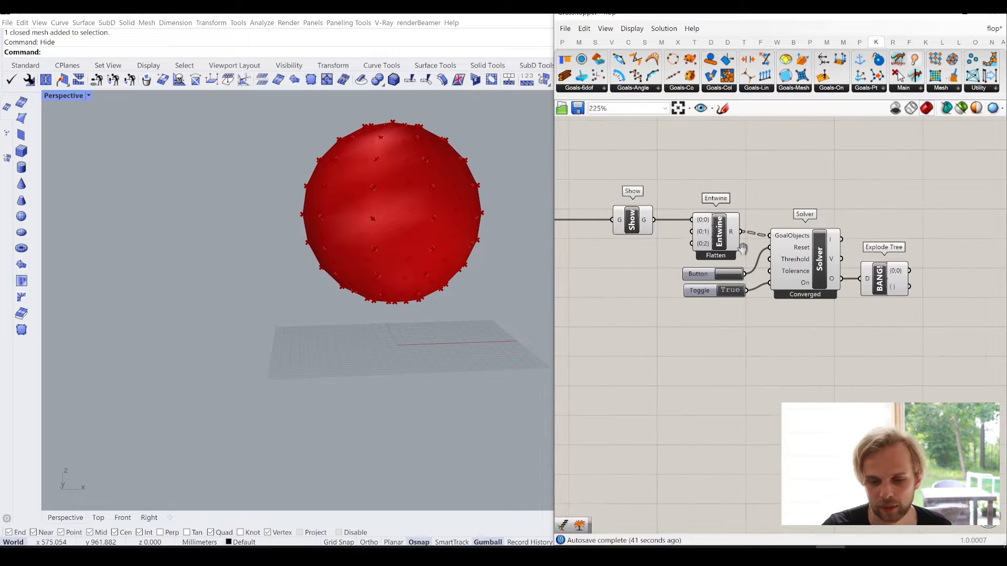
{"action": "scroll", "coordinate": [743, 247], "scroll_direction": "up", "scroll_amount": 5}
{"action": "scroll", "coordinate": [749, 257], "scroll_direction": "down", "scroll_amount": 3}
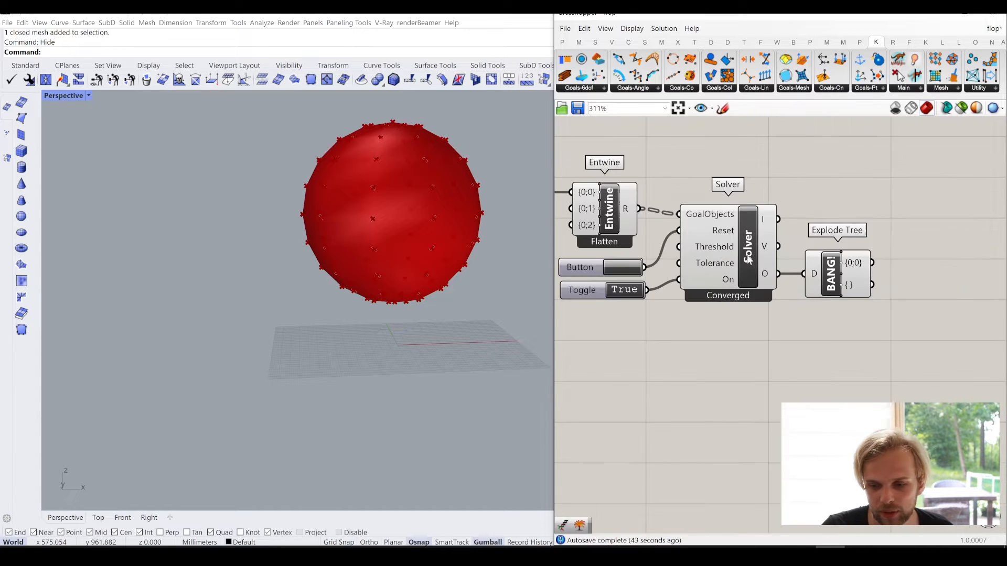
{"action": "scroll", "coordinate": [826, 263], "scroll_direction": "up", "scroll_amount": 3}
{"action": "double_click", "coordinate": [828, 263]}
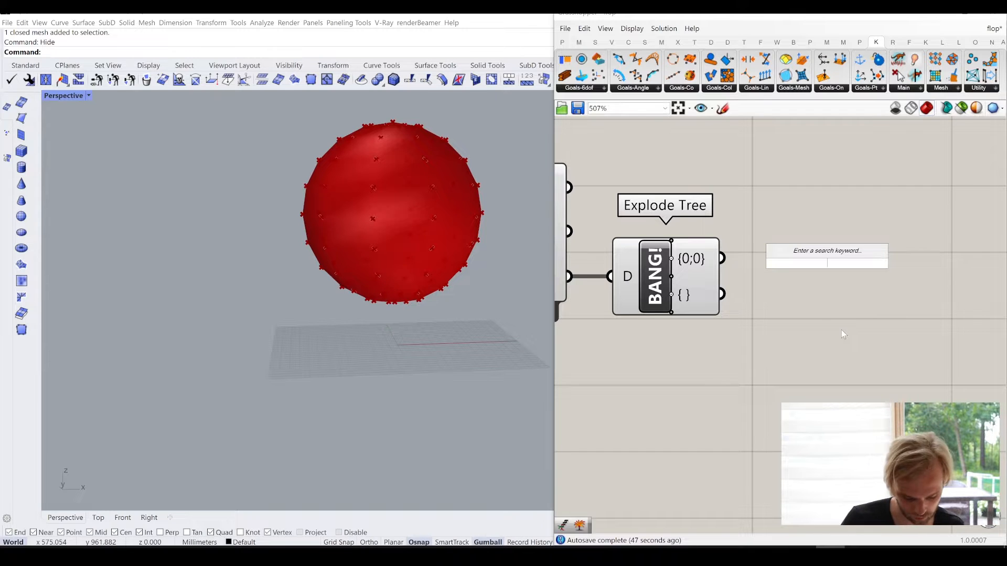
{"action": "type", "text": "mesh"}
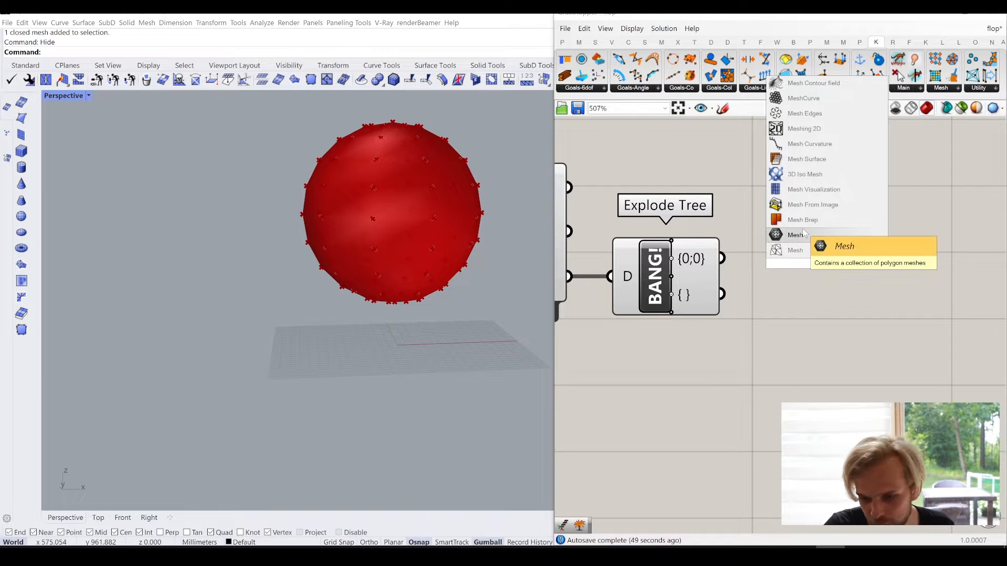
{"action": "left_click", "coordinate": [805, 234]}
{"action": "left_click_drag", "start_coordinate": [722, 258], "coordinate": [928, 261]}
{"action": "left_click", "coordinate": [890, 304]}
- Turn off the preview of all components between the two Mesh parameters, from Show through Explode Tree
{"action": "scroll", "coordinate": [901, 319], "scroll_direction": "down", "scroll_amount": 3}
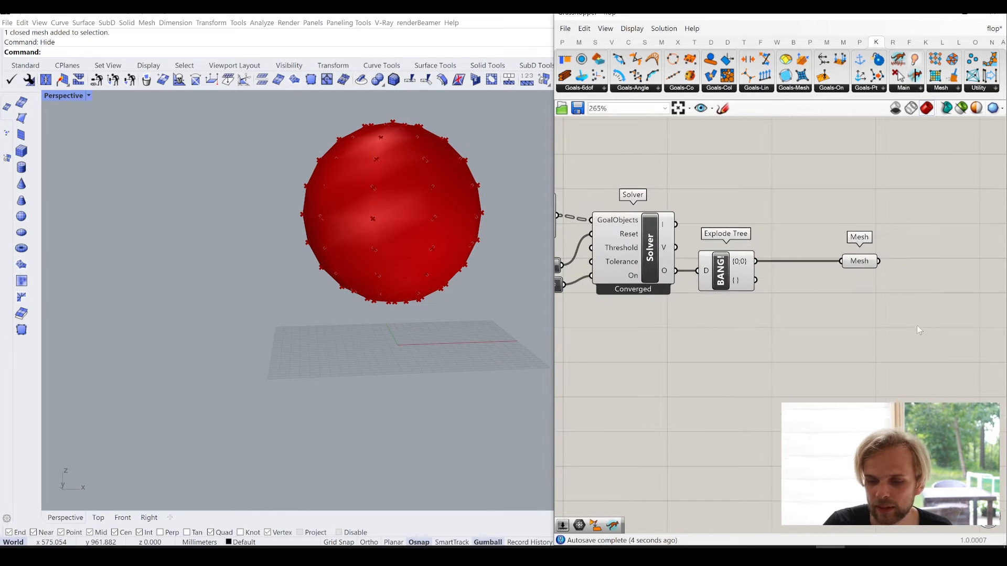
{"action": "left_click_drag", "start_coordinate": [917, 326], "coordinate": [811, 216]}
{"action": "left_click_drag", "start_coordinate": [897, 346], "coordinate": [838, 242]}
{"action": "left_click_drag", "start_coordinate": [892, 325], "coordinate": [834, 246]}
{"action": "left_click", "coordinate": [831, 310]}
{"action": "scroll", "coordinate": [773, 334], "scroll_direction": "down", "scroll_amount": 2}
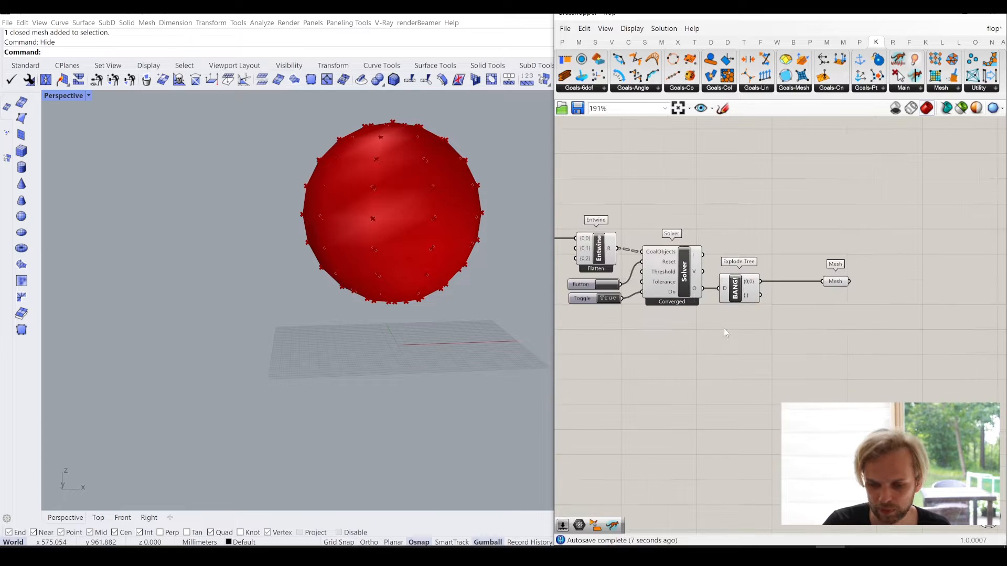
{"action": "scroll", "coordinate": [834, 336], "scroll_direction": "down", "scroll_amount": 3}
{"action": "left_click_drag", "start_coordinate": [888, 389], "coordinate": [623, 205]}
{"action": "left_click", "coordinate": [892, 359]}
{"action": "left_click_drag", "start_coordinate": [891, 360], "coordinate": [706, 226]}
{"action": "key", "text": "space"}
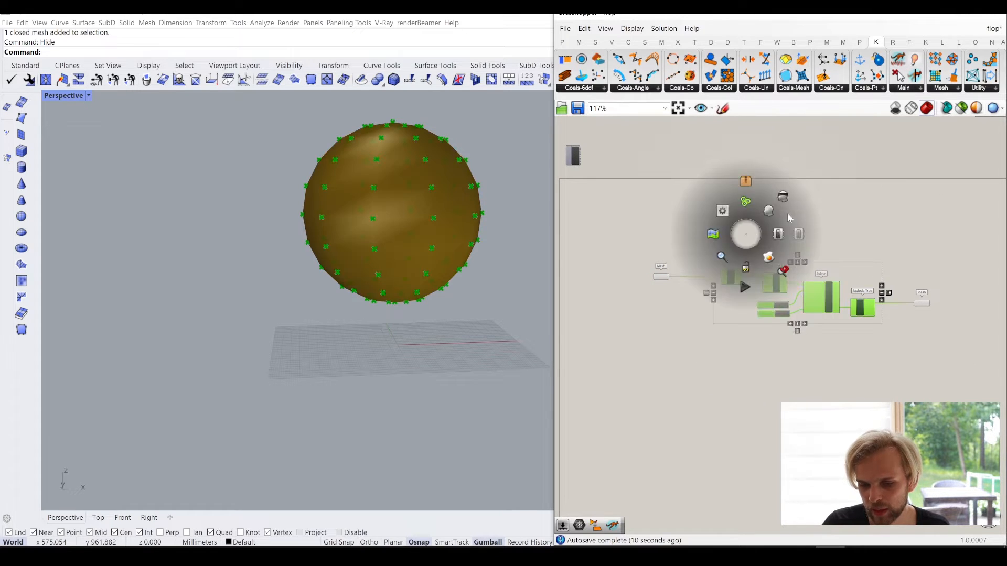
{"action": "left_click", "coordinate": [785, 209]}
{"action": "scroll", "coordinate": [674, 314], "scroll_direction": "up", "scroll_amount": 3}
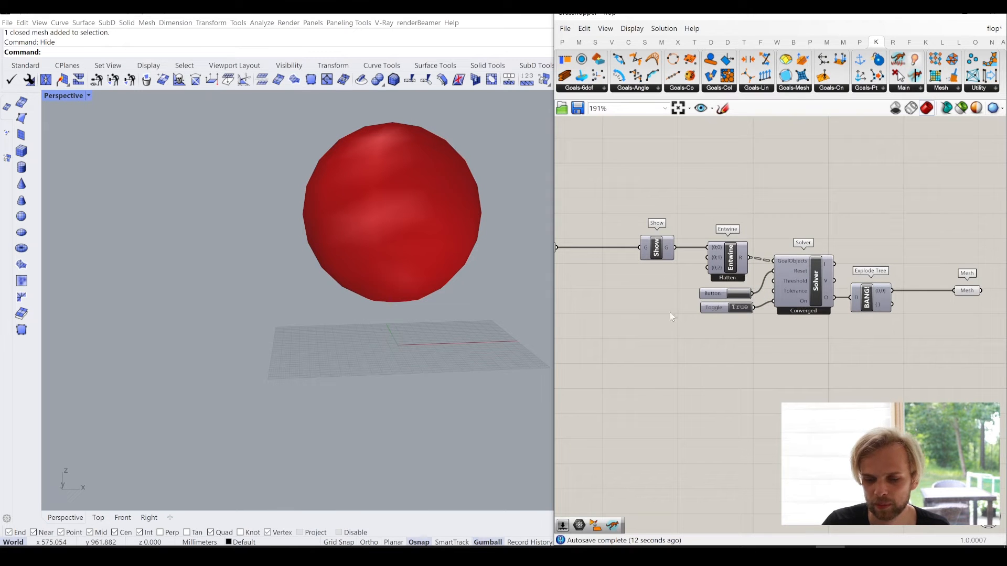
- Shift the sphere away from the Grasshopper window in the Rhino viewport and widen the Grasshopper window
{"action": "right_click_drag", "start_coordinate": [699, 345], "coordinate": [667, 338]}
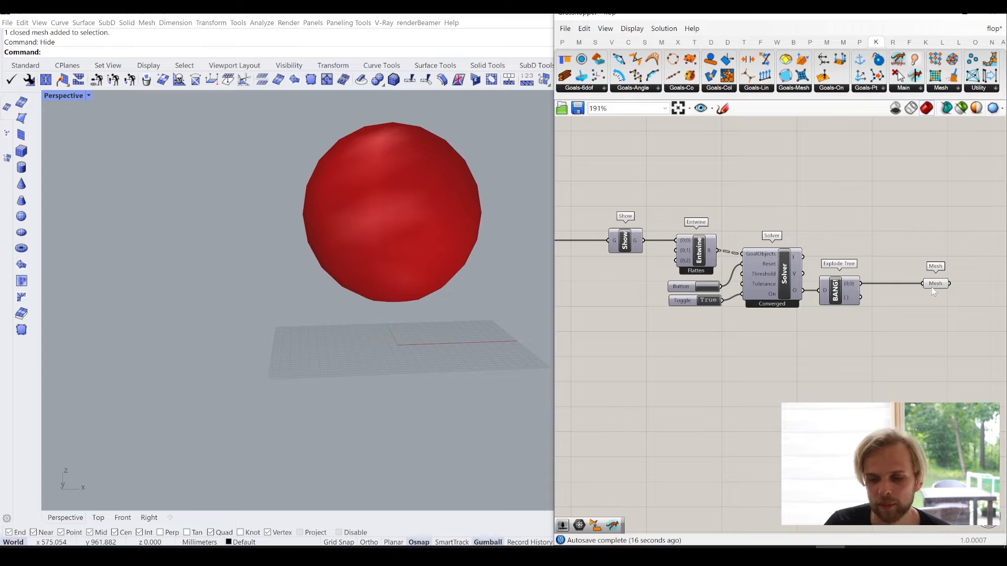
{"action": "scroll", "coordinate": [820, 330], "scroll_direction": "down", "scroll_amount": 2}
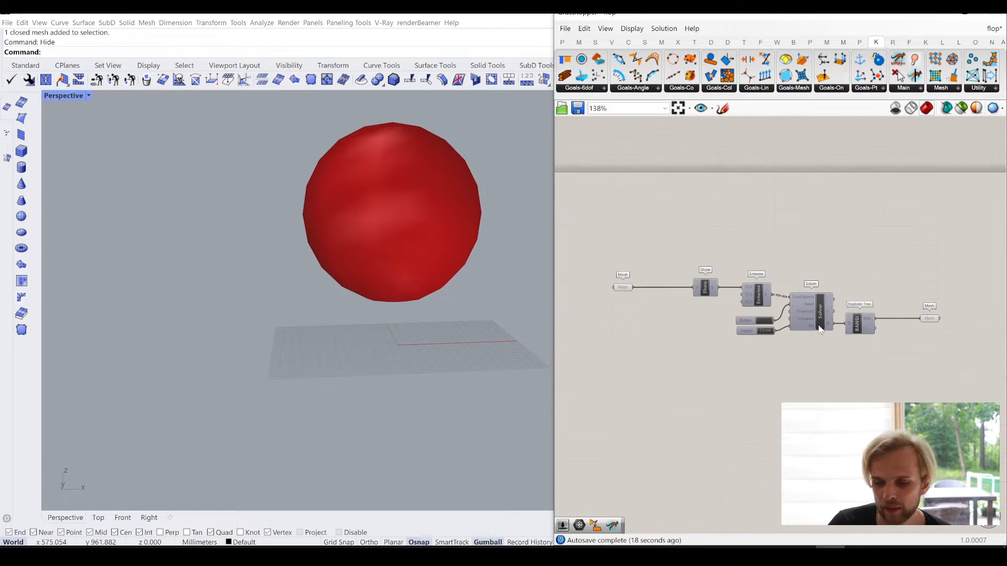
{"action": "right_click_drag", "start_coordinate": [819, 326], "coordinate": [823, 300]}
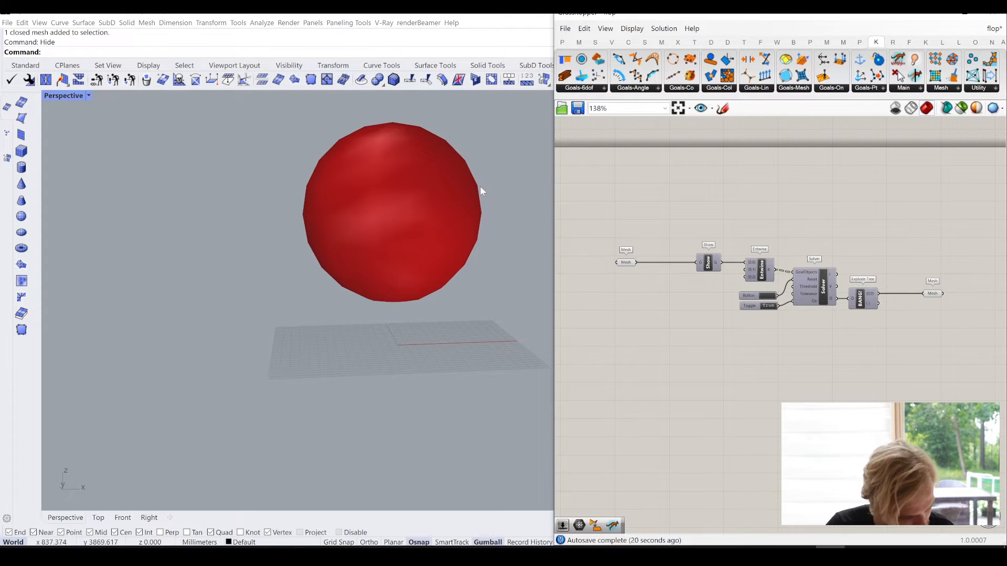
{"action": "right_click_drag", "start_coordinate": [483, 191], "coordinate": [317, 203], "text": "shift"}
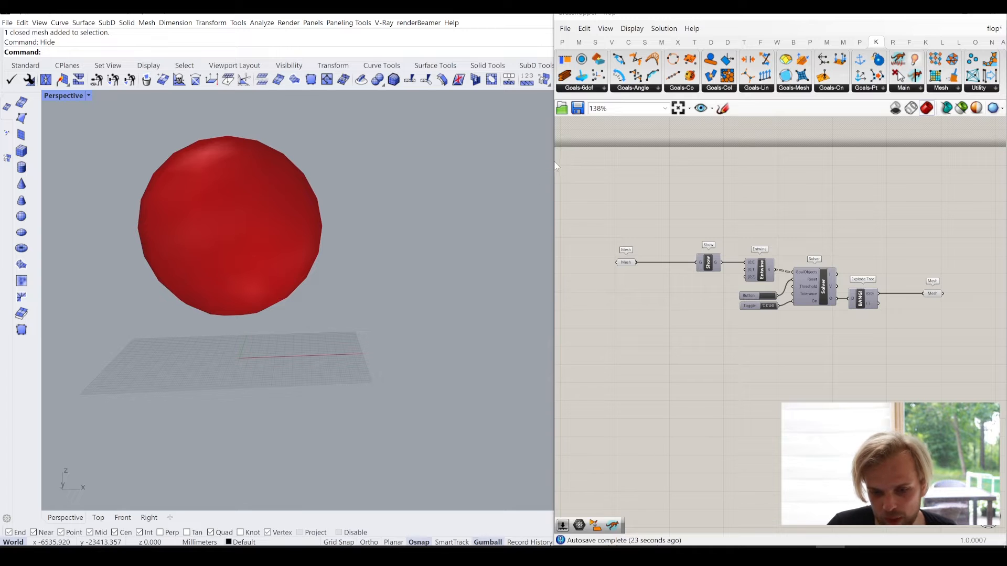
{"action": "left_click_drag", "start_coordinate": [555, 166], "coordinate": [418, 169]}
- Move the Show component closer to the input Mesh parameter to free space before Entwine
{"action": "scroll", "coordinate": [661, 272], "scroll_direction": "up", "scroll_amount": 3}
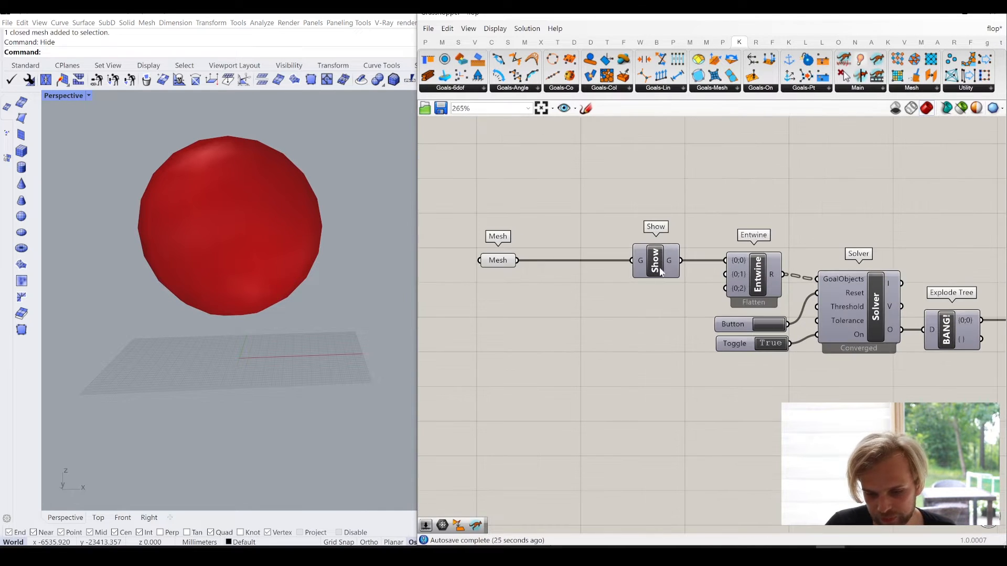
{"action": "left_click_drag", "start_coordinate": [660, 270], "coordinate": [606, 270]}
{"action": "left_click", "coordinate": [653, 226]}
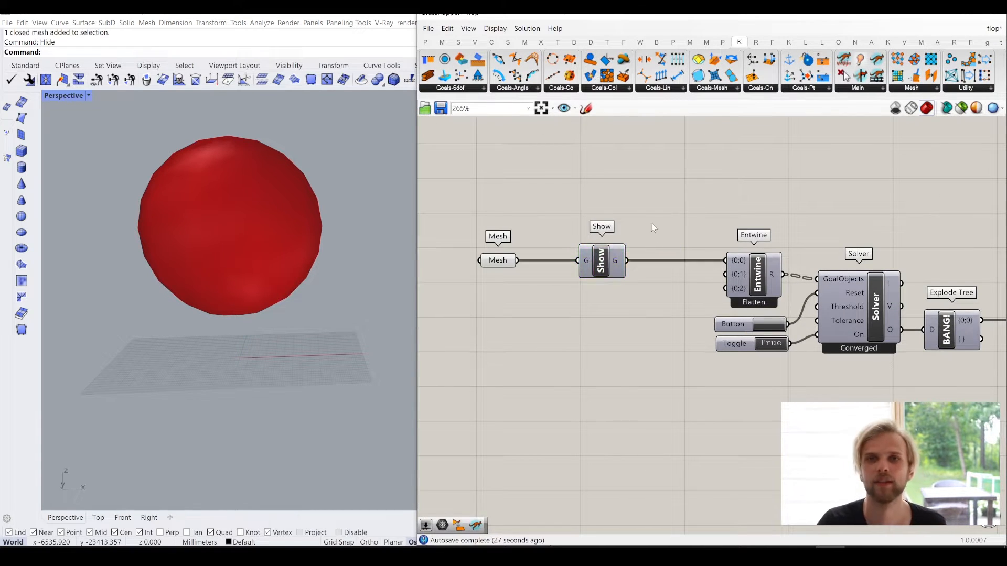
- Add a Kangaroo EdgeLengths goal below Show and move the input Mesh parameter farther from Show
{"action": "left_click", "coordinate": [801, 90]}
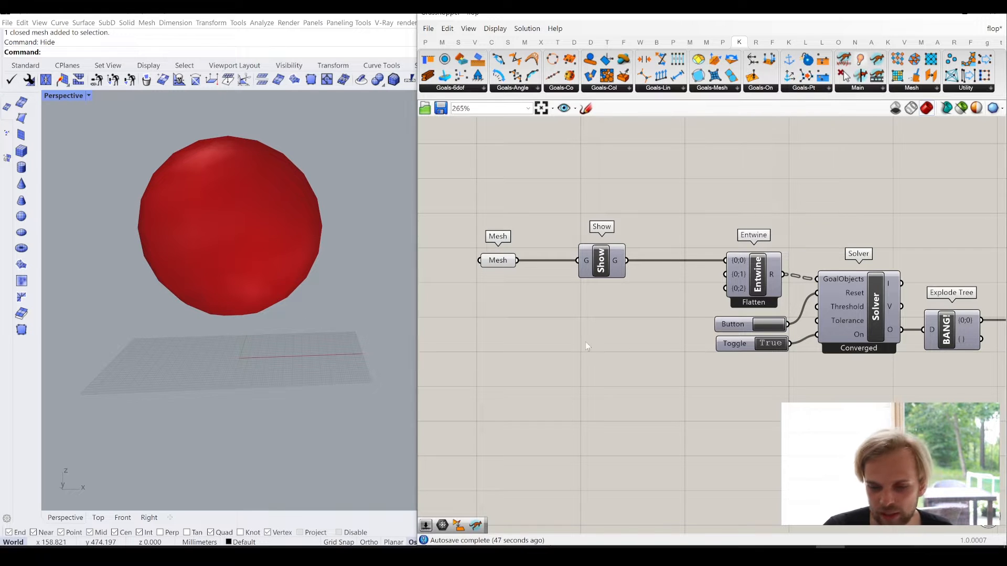
{"action": "right_click_drag", "start_coordinate": [586, 342], "coordinate": [685, 319]}
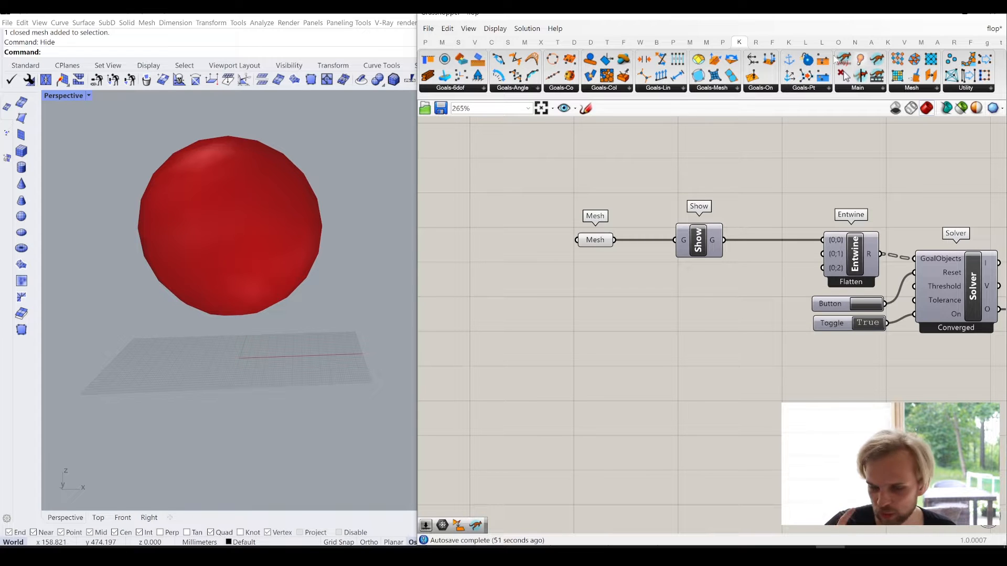
{"action": "left_click", "coordinate": [723, 88]}
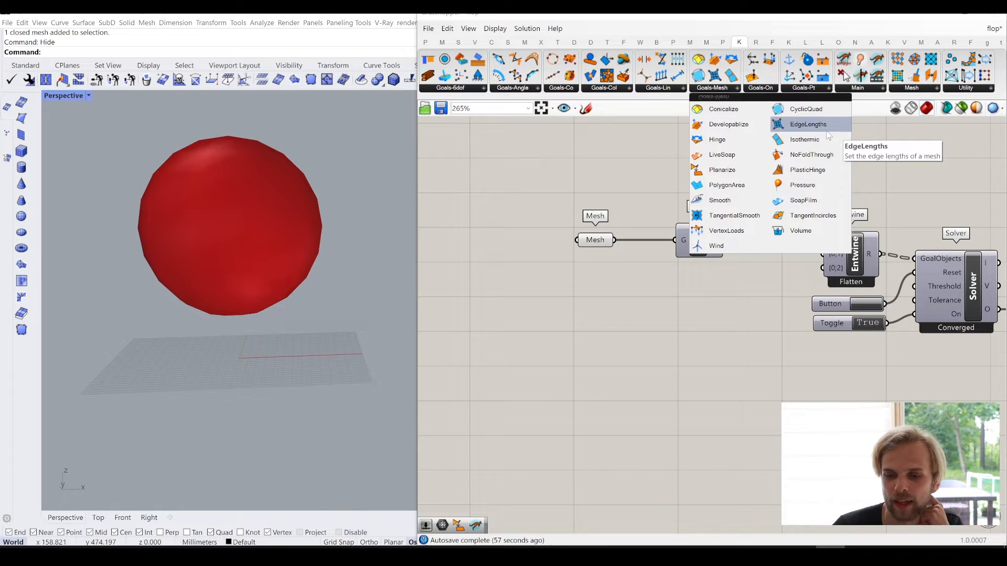
{"action": "left_click_drag", "start_coordinate": [819, 128], "coordinate": [705, 330]}
{"action": "left_click", "coordinate": [765, 160]}
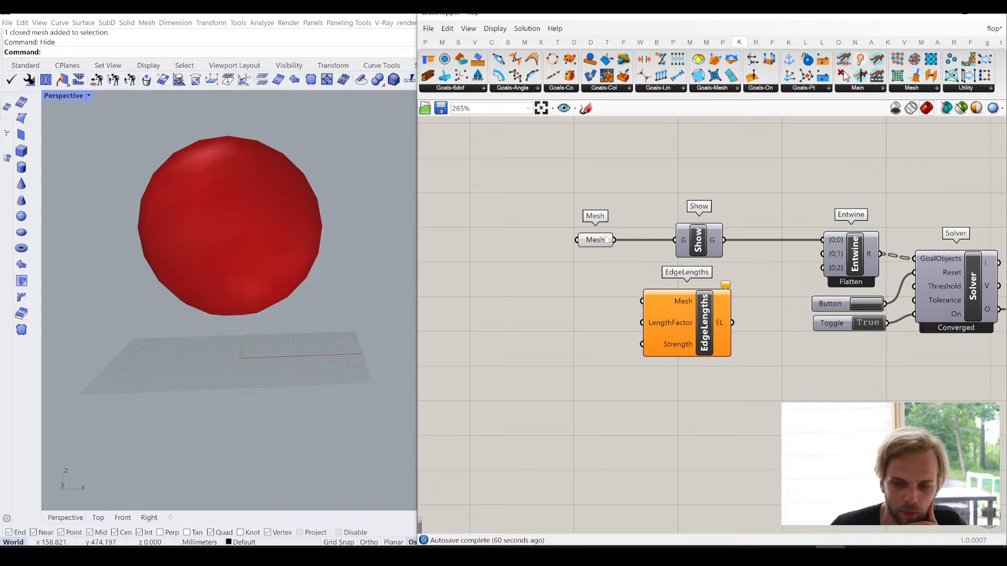
{"action": "left_click_drag", "start_coordinate": [607, 240], "coordinate": [569, 240]}
{"action": "left_click", "coordinate": [587, 199]}
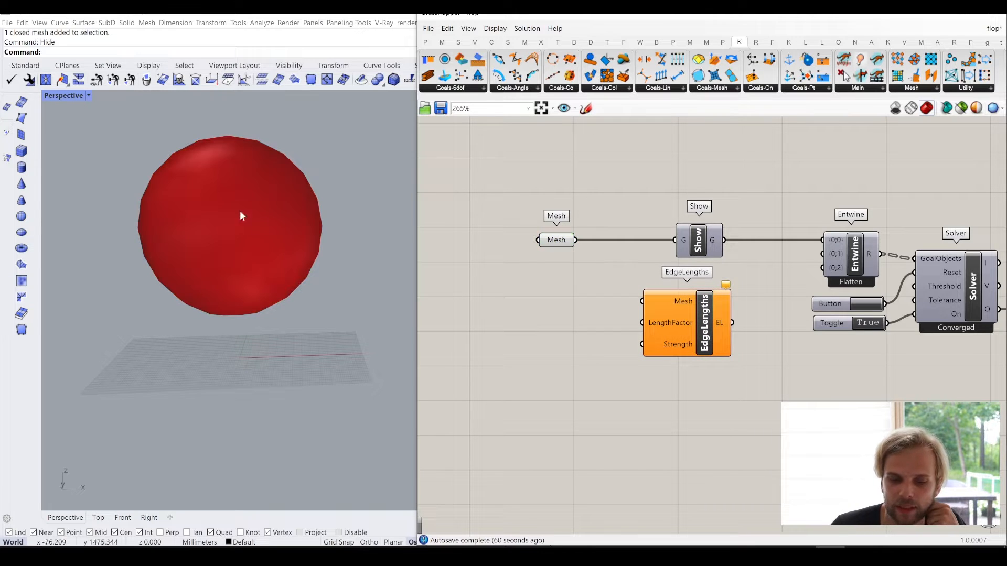
- Enable the mesh edge preview and zoom in on the sphere in the Rhino viewport
{"action": "left_click", "coordinate": [495, 29]}
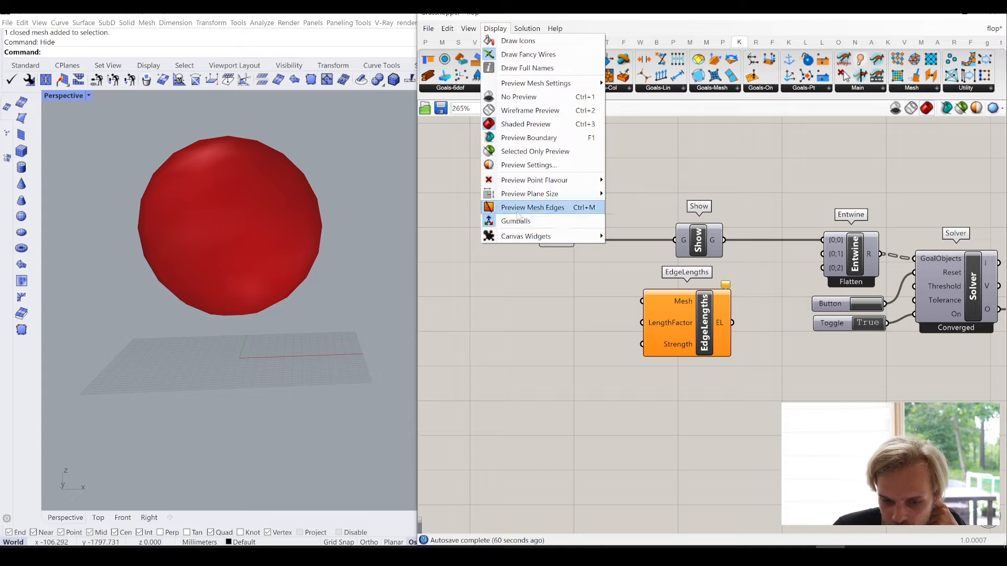
{"action": "left_click", "coordinate": [518, 212]}
{"action": "scroll", "coordinate": [191, 210], "scroll_direction": "up", "scroll_amount": 6}
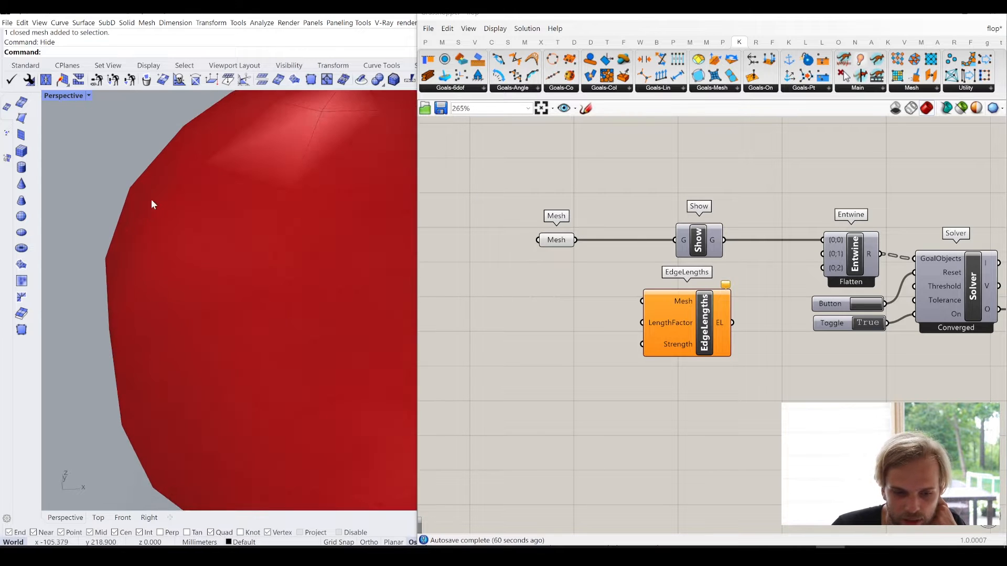
- Turn off the preview of the output Mesh parameter after Explode Tree
{"action": "scroll", "coordinate": [635, 250], "scroll_direction": "down", "scroll_amount": 4}
{"action": "right_click_drag", "start_coordinate": [772, 307], "coordinate": [742, 302]}
{"action": "left_click_drag", "start_coordinate": [909, 322], "coordinate": [824, 218]}
{"action": "middle_click", "coordinate": [810, 208]}
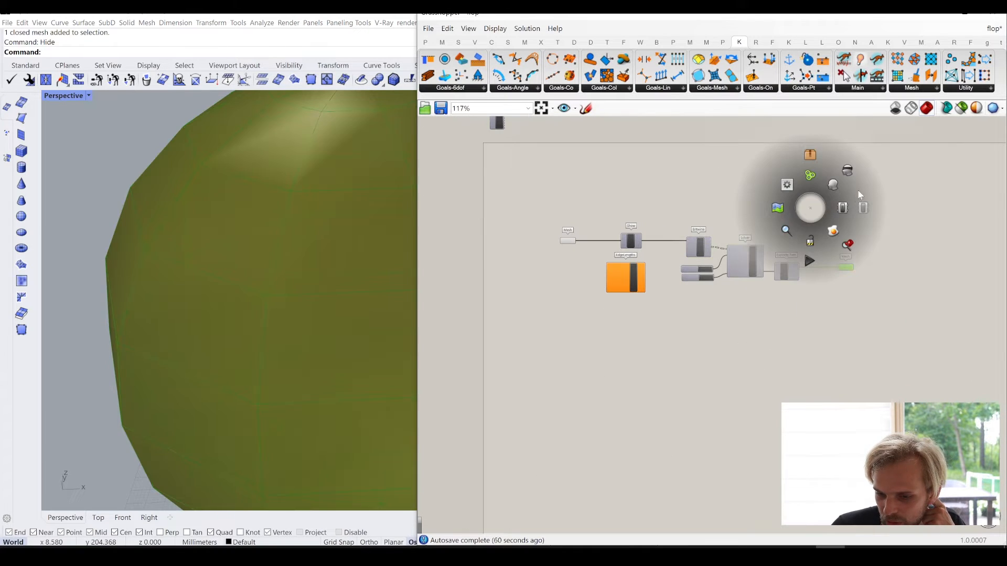
{"action": "left_click", "coordinate": [847, 171]}
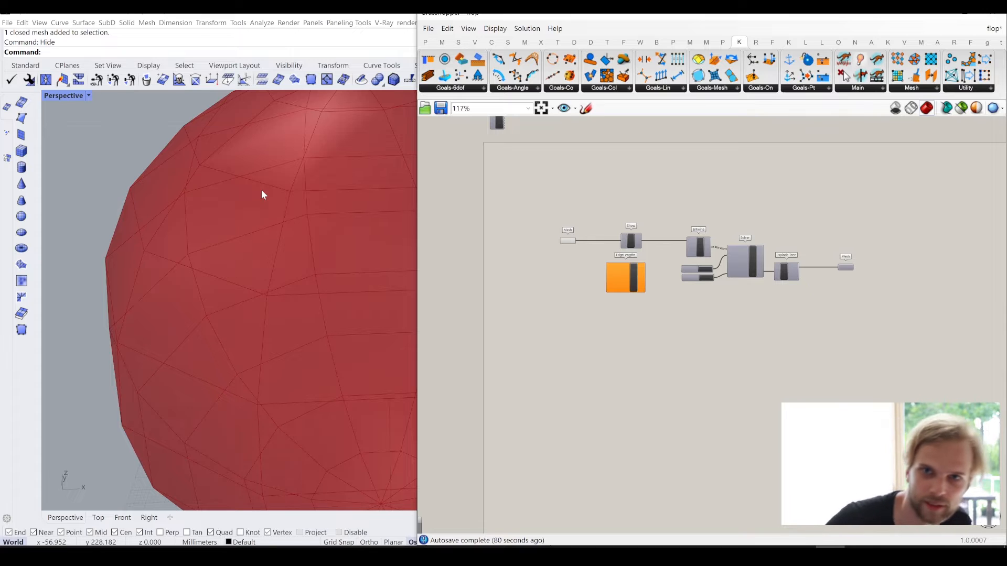
- Connect the input Mesh parameter to the Mesh input of EdgeLengths, spacing the two apart beneath Show
{"action": "scroll", "coordinate": [621, 295], "scroll_direction": "up", "scroll_amount": 3}
{"action": "scroll", "coordinate": [621, 295], "scroll_direction": "up", "scroll_amount": 2}
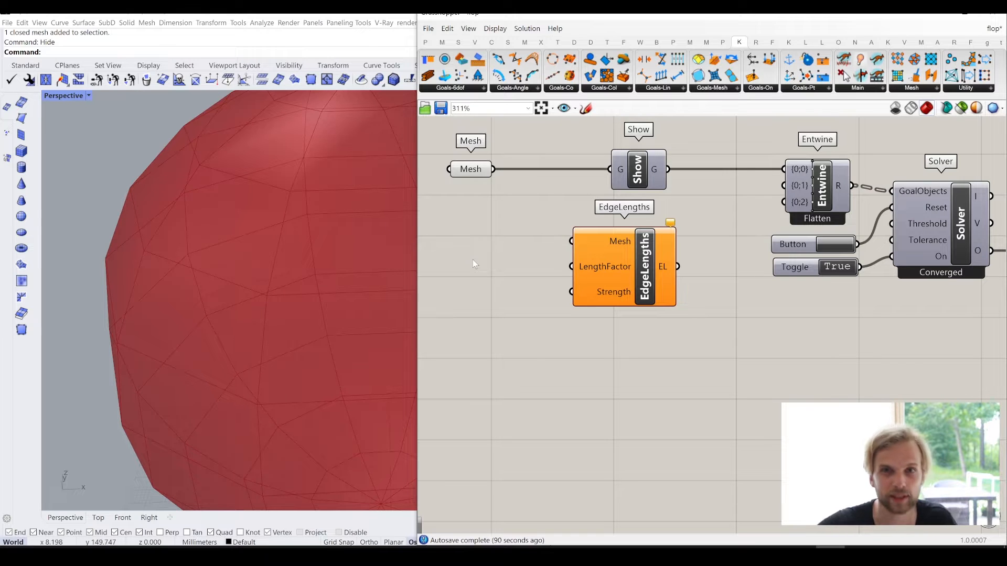
{"action": "left_click_drag", "start_coordinate": [641, 272], "coordinate": [681, 290]}
{"action": "left_click", "coordinate": [673, 340]}
{"action": "left_click", "coordinate": [727, 341]}
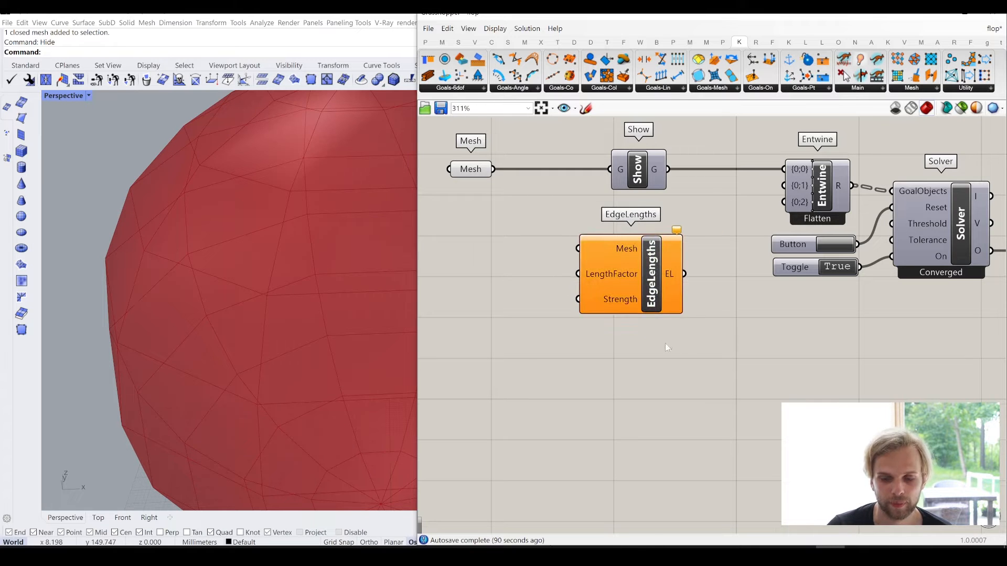
{"action": "right_click_drag", "start_coordinate": [640, 342], "coordinate": [706, 341]}
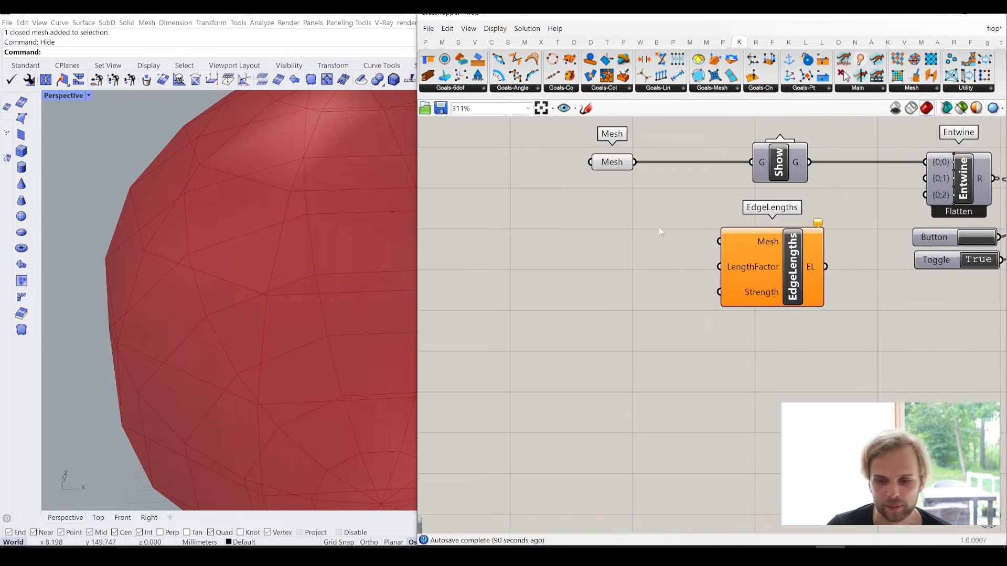
{"action": "left_click_drag", "start_coordinate": [612, 167], "coordinate": [719, 242]}
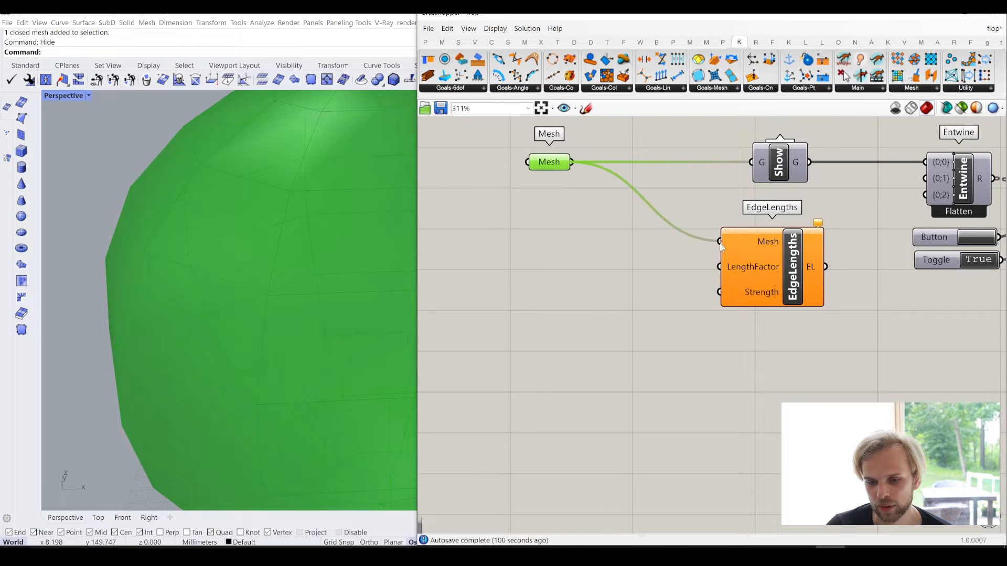
{"action": "left_click_drag", "start_coordinate": [767, 271], "coordinate": [753, 270]}
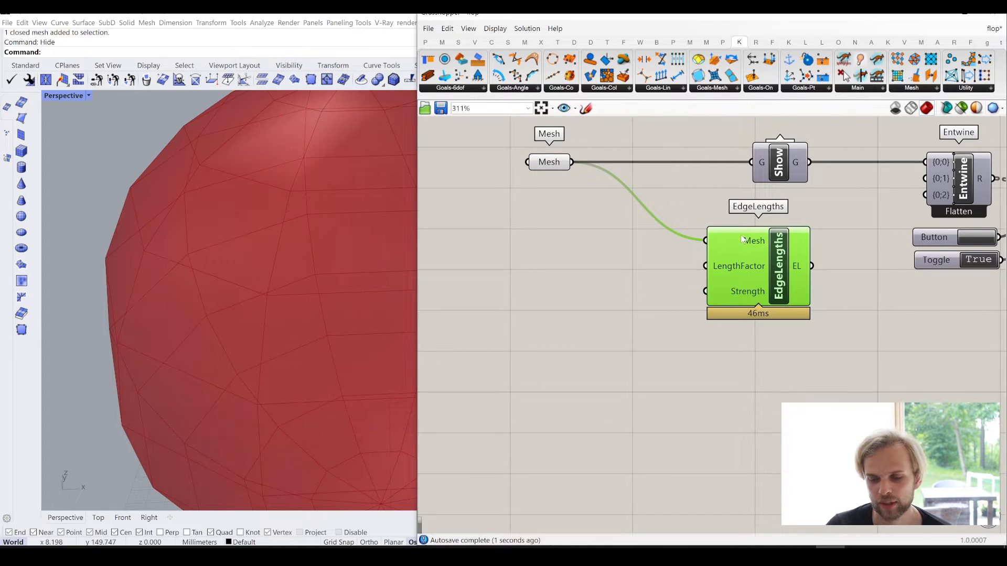
- Connect the EL output of EdgeLengths to the {0;1} input of Entwine and nudge EdgeLengths closer to Show
{"action": "mouse_move", "coordinate": [751, 244]}
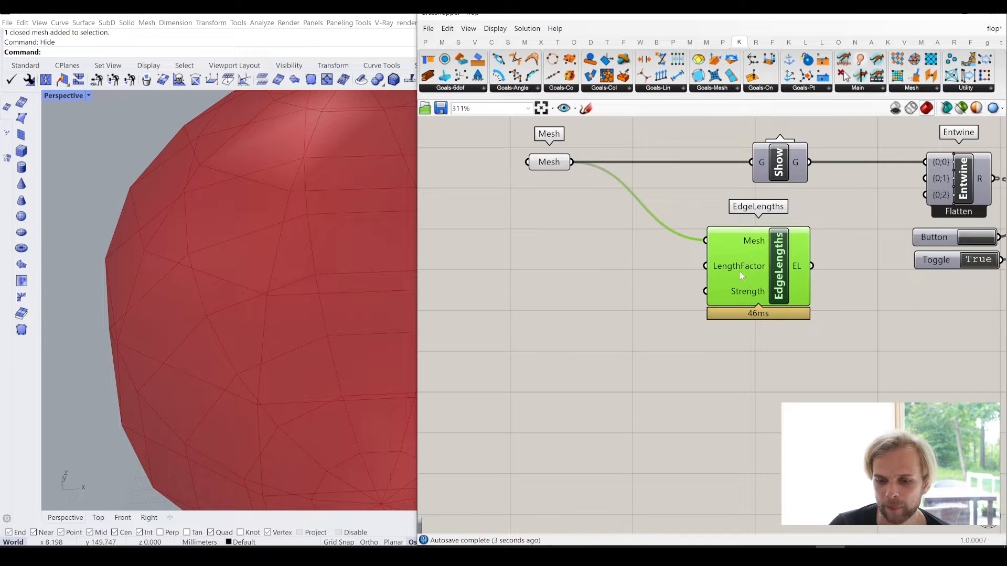
{"action": "mouse_move", "coordinate": [740, 275]}
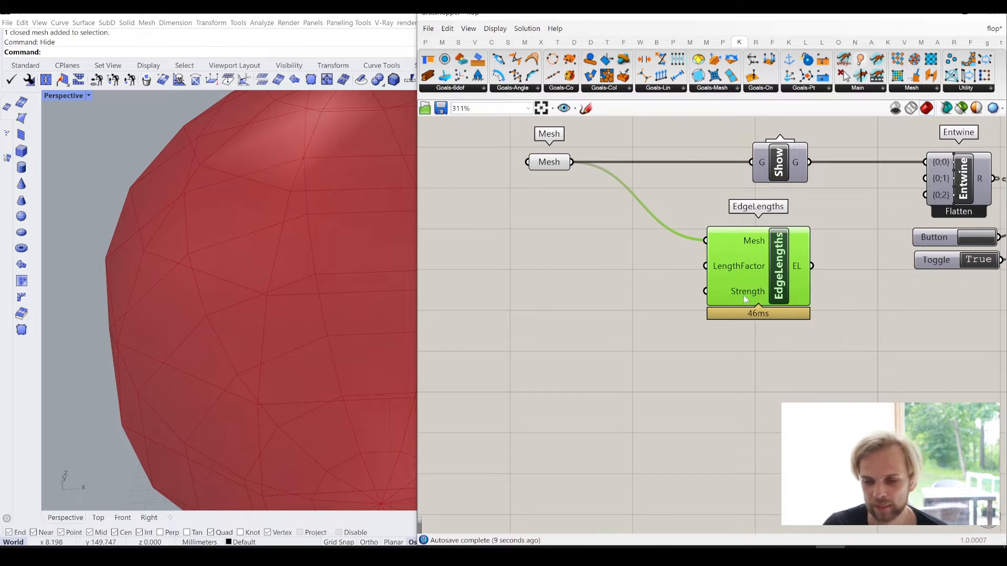
{"action": "mouse_move", "coordinate": [746, 297]}
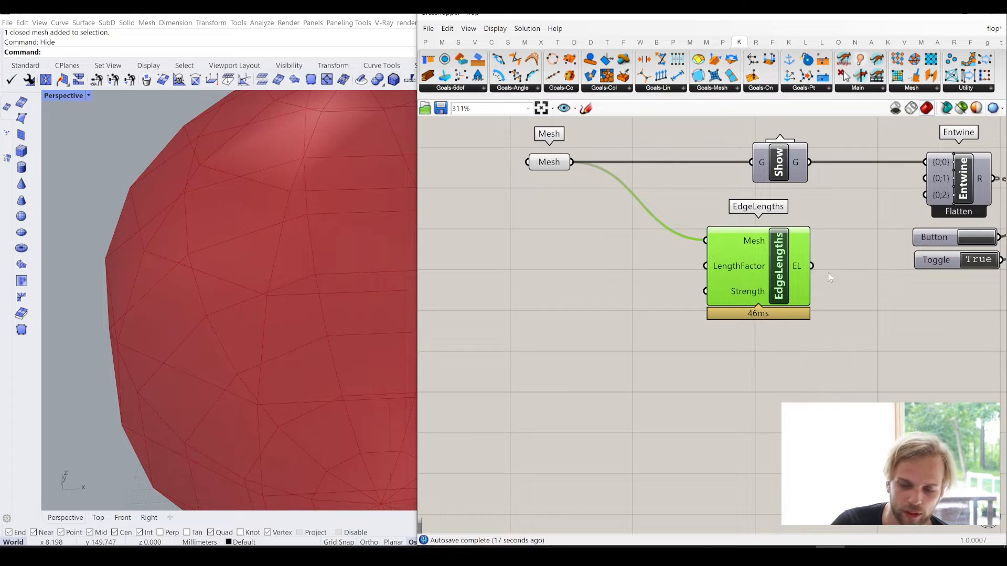
{"action": "right_click_drag", "start_coordinate": [893, 244], "coordinate": [814, 281]}
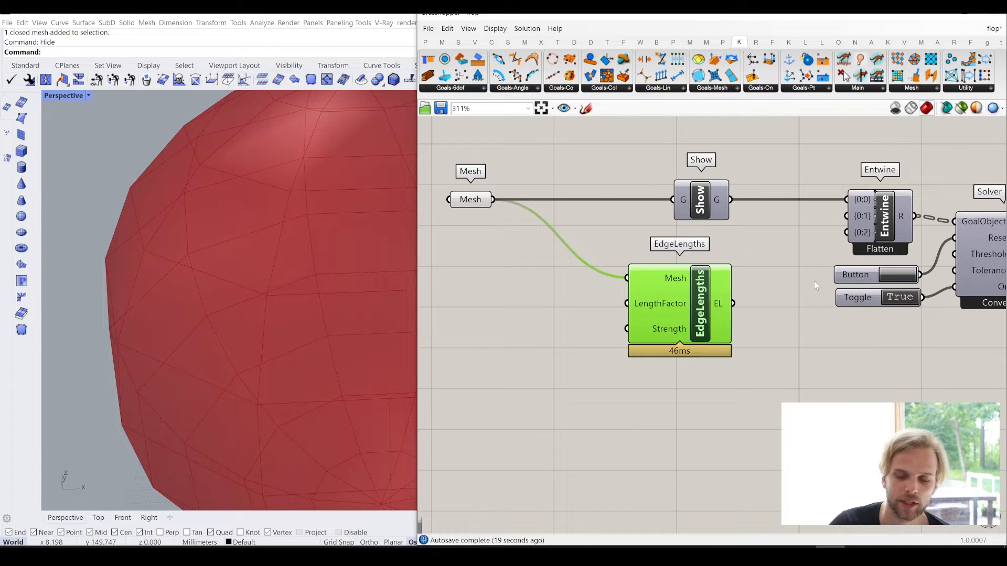
{"action": "left_click_drag", "start_coordinate": [741, 313], "coordinate": [846, 217]}
{"action": "left_click_drag", "start_coordinate": [684, 324], "coordinate": [682, 314]}
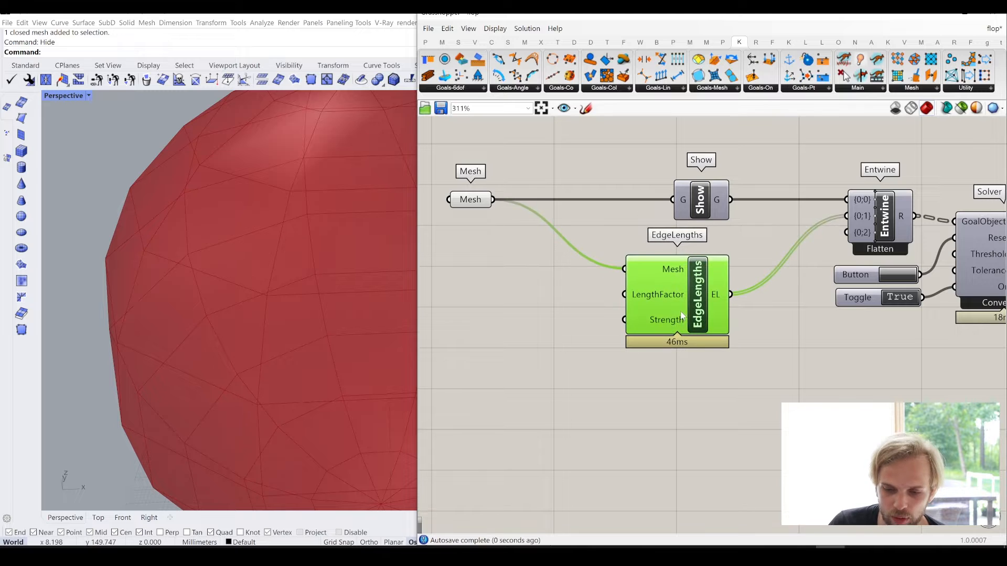
- Reset the Solver and restart it by switching its toggle to False and back to True
{"action": "right_click_drag", "start_coordinate": [903, 283], "coordinate": [753, 281]}
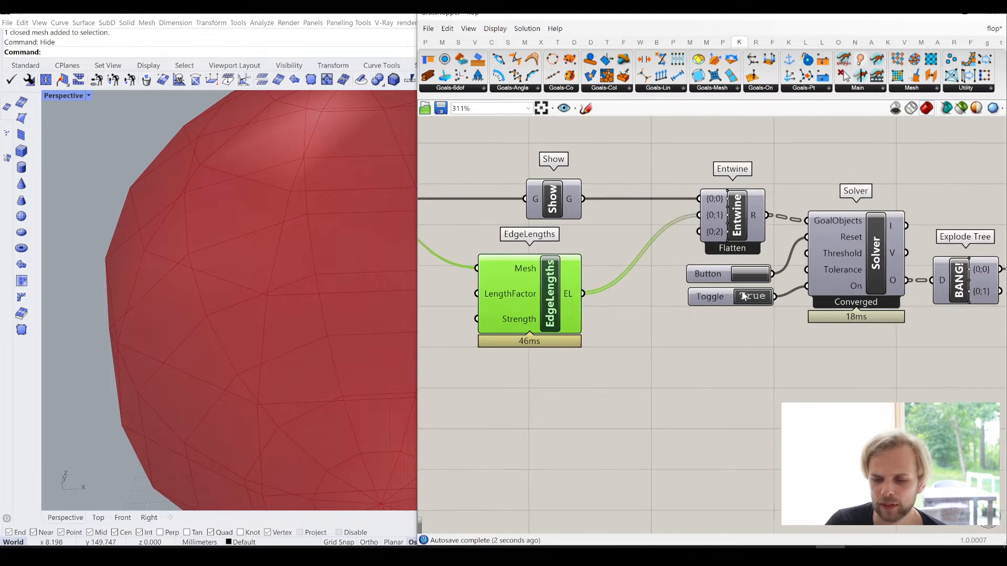
{"action": "left_click", "coordinate": [753, 275]}
{"action": "left_click", "coordinate": [750, 296]}
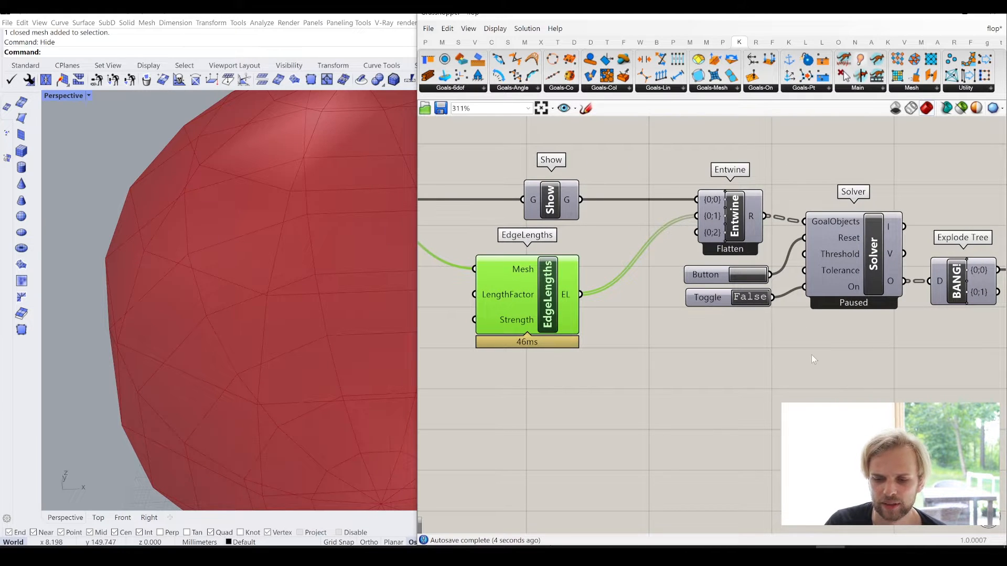
{"action": "left_click", "coordinate": [750, 297]}
{"action": "scroll", "coordinate": [781, 321], "scroll_direction": "down", "scroll_amount": 2}
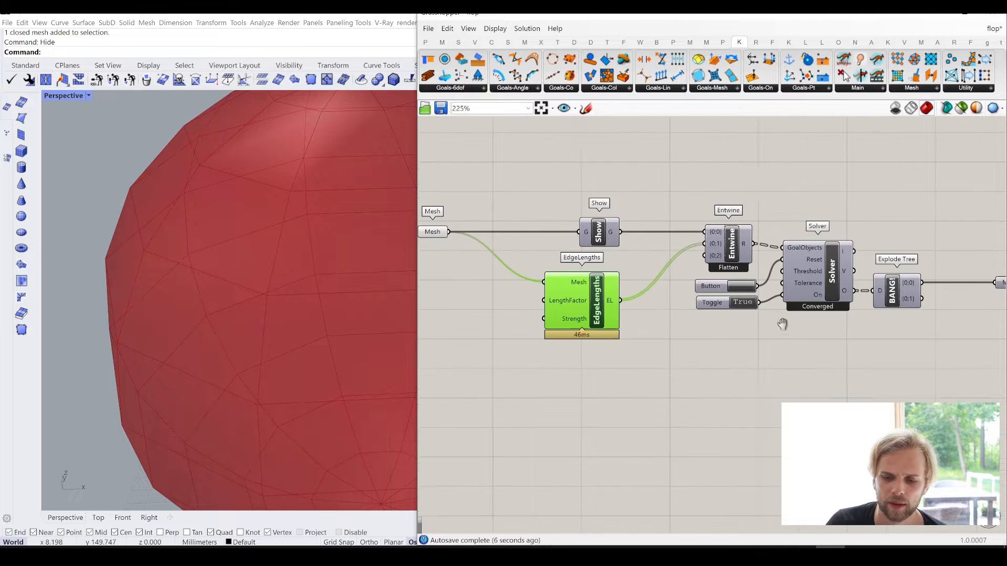
{"action": "right_click_drag", "start_coordinate": [603, 301], "coordinate": [672, 287]}
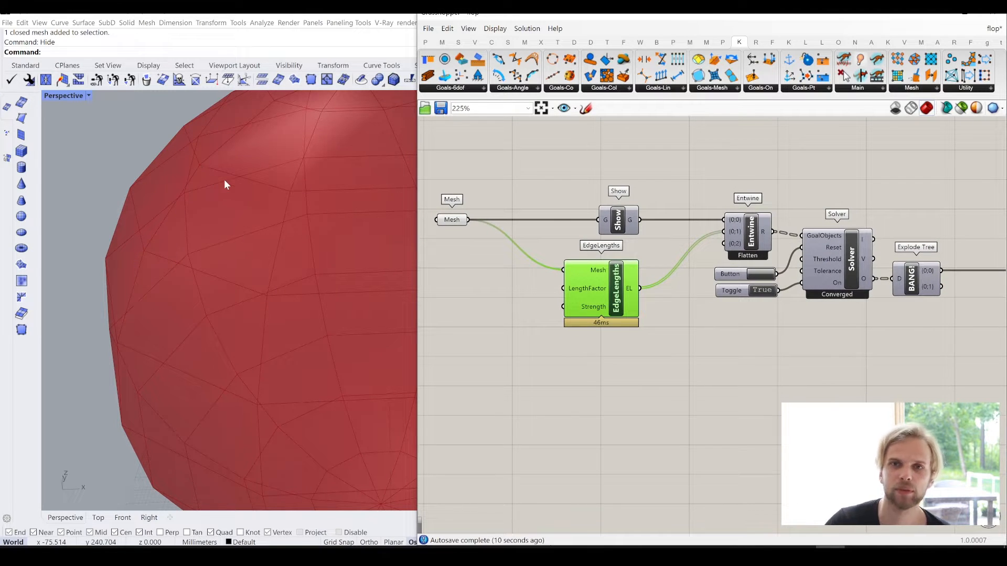
{"action": "scroll", "coordinate": [225, 185], "scroll_direction": "down", "scroll_amount": 5}
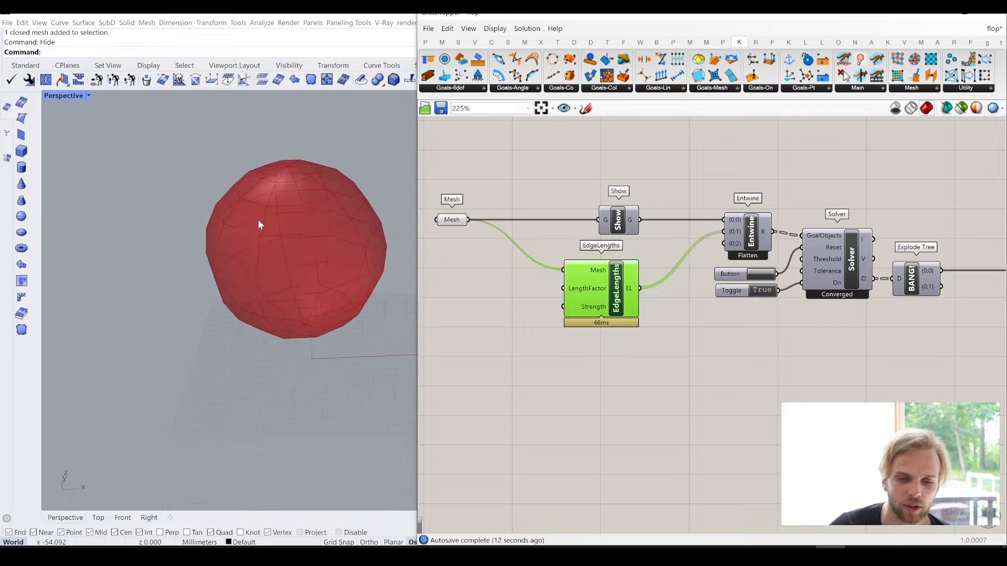
- Disable the preview of the EdgeLengths goal
{"action": "scroll", "coordinate": [329, 227], "scroll_direction": "up", "scroll_amount": 2}
{"action": "scroll", "coordinate": [653, 234], "scroll_direction": "up", "scroll_amount": 2}
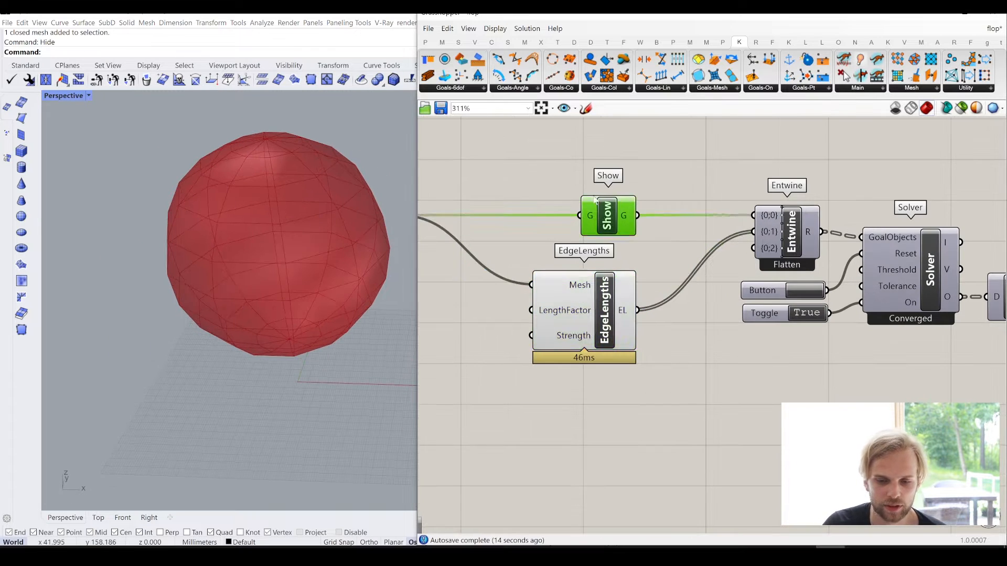
{"action": "left_click_drag", "start_coordinate": [593, 318], "coordinate": [618, 314]}
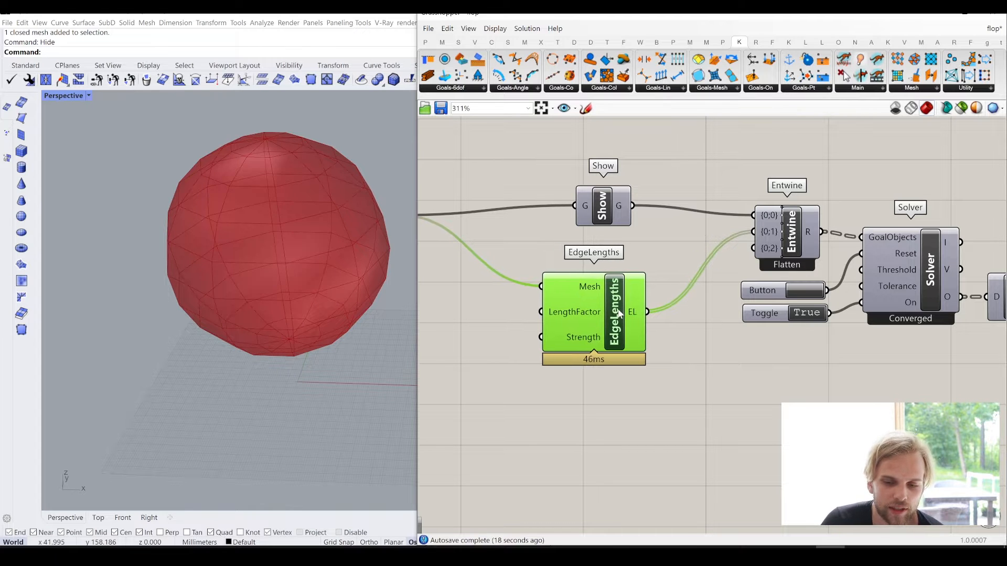
{"action": "middle_click", "coordinate": [619, 313]}
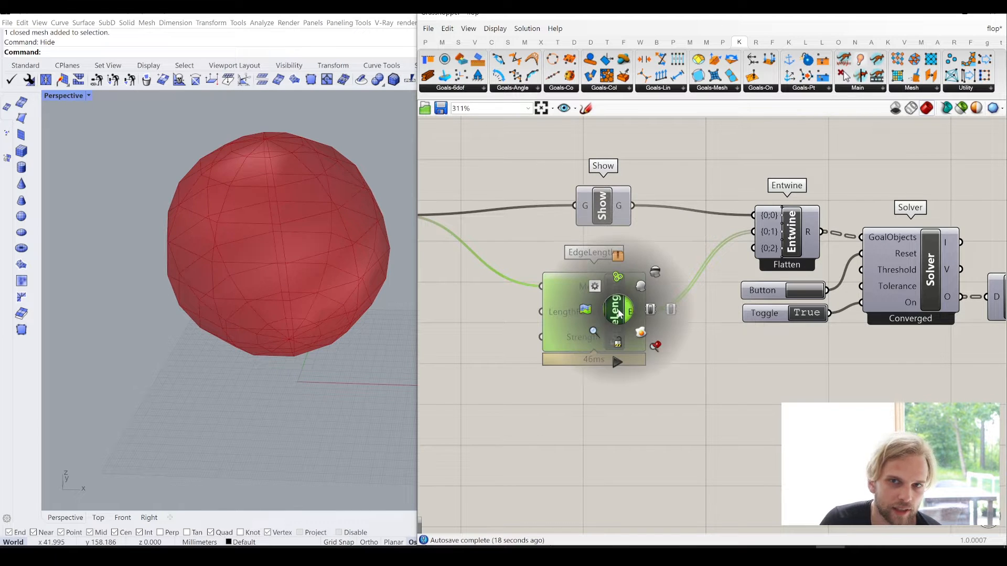
{"action": "left_click", "coordinate": [655, 273]}
- Align Show in a straight line with its Entwine input and nudge EdgeLengths beneath it
{"action": "left_click_drag", "start_coordinate": [601, 203], "coordinate": [619, 212]}
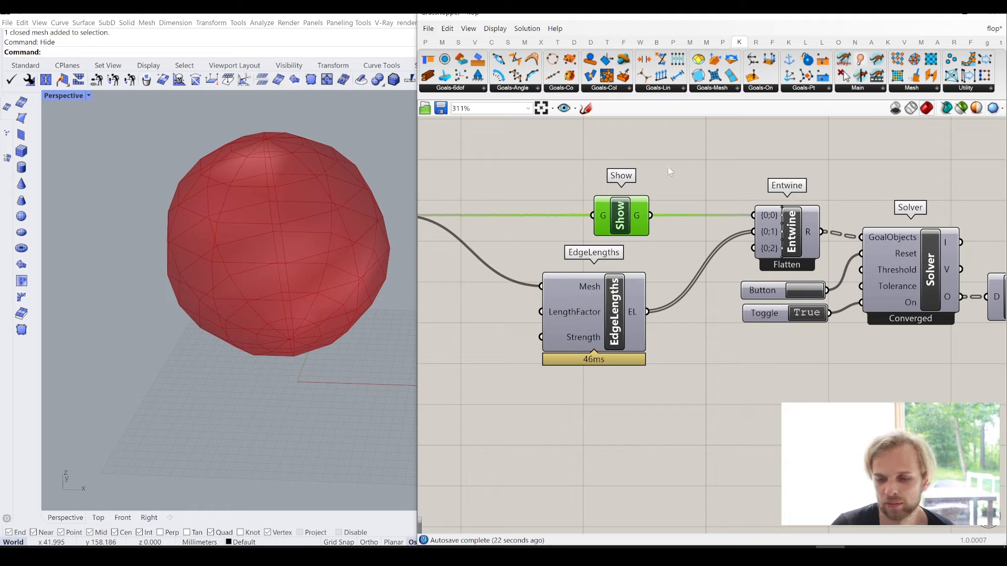
{"action": "left_click", "coordinate": [686, 164]}
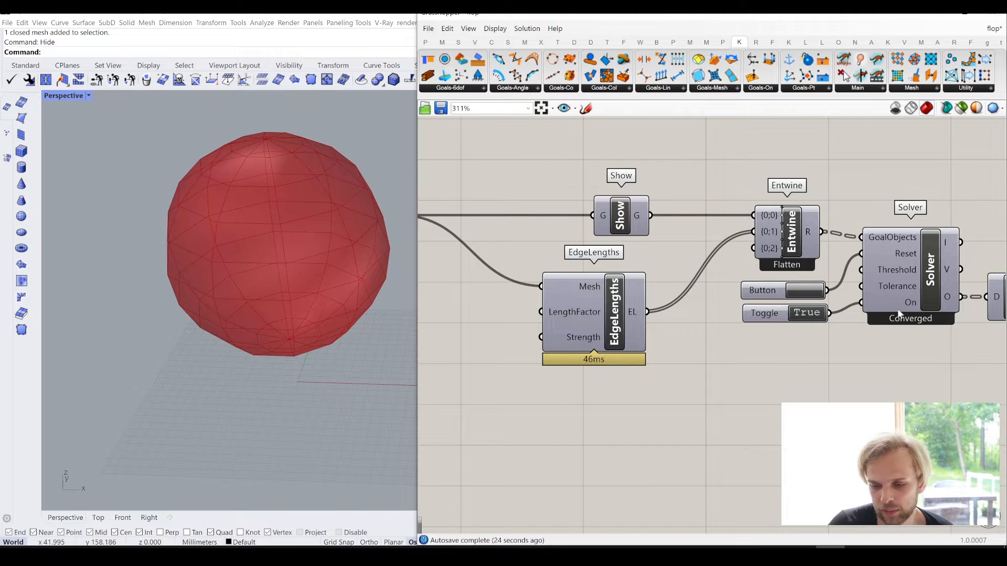
{"action": "right_click_drag", "start_coordinate": [546, 343], "coordinate": [566, 339]}
{"action": "left_click_drag", "start_coordinate": [624, 315], "coordinate": [627, 317]}
{"action": "left_click", "coordinate": [703, 385]}
- Add a Kangaroo VertexLoads goal and place it directly below EdgeLengths
{"action": "right_click_drag", "start_coordinate": [704, 384], "coordinate": [714, 334]}
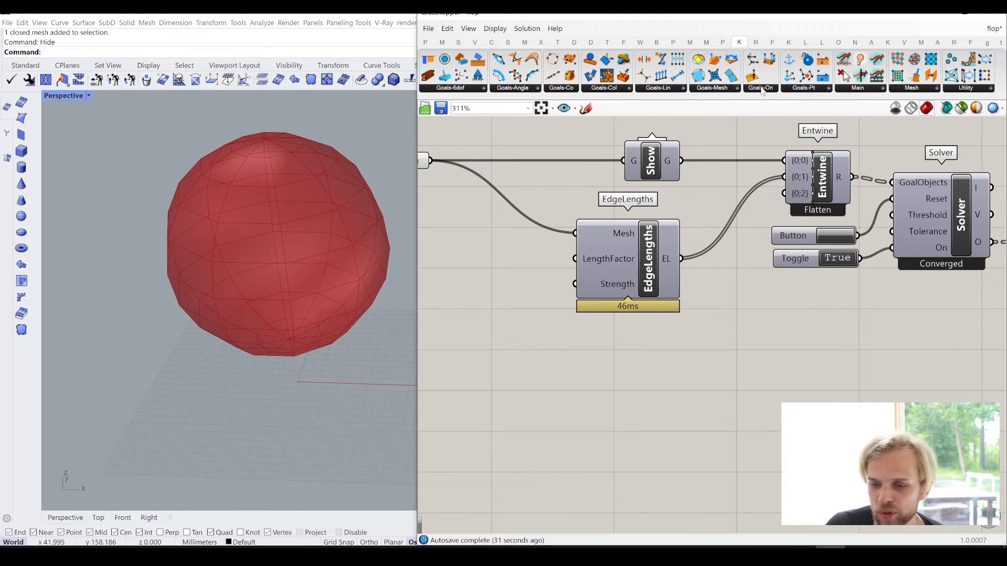
{"action": "left_click", "coordinate": [711, 89]}
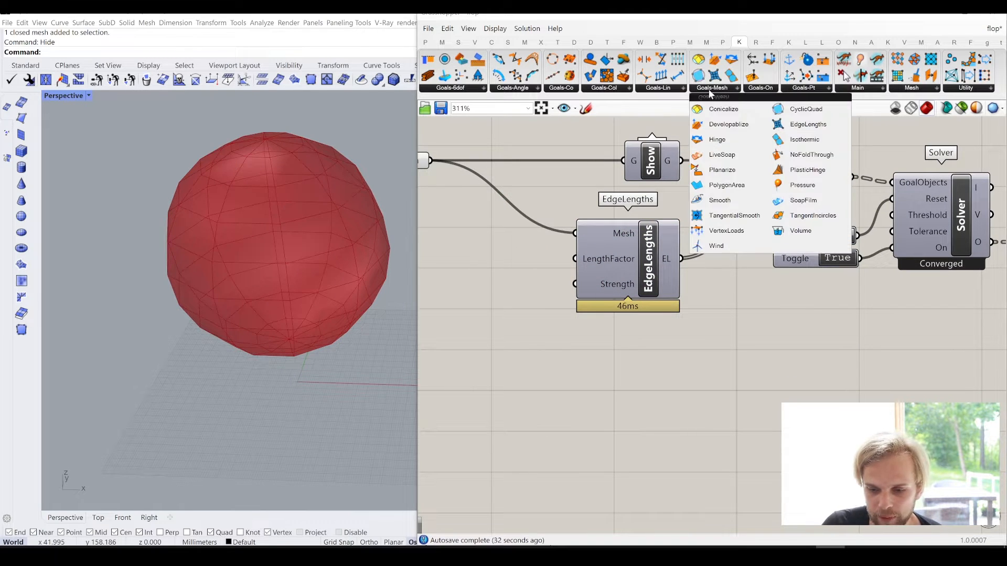
{"action": "left_click", "coordinate": [706, 232]}
{"action": "left_click", "coordinate": [566, 403]}
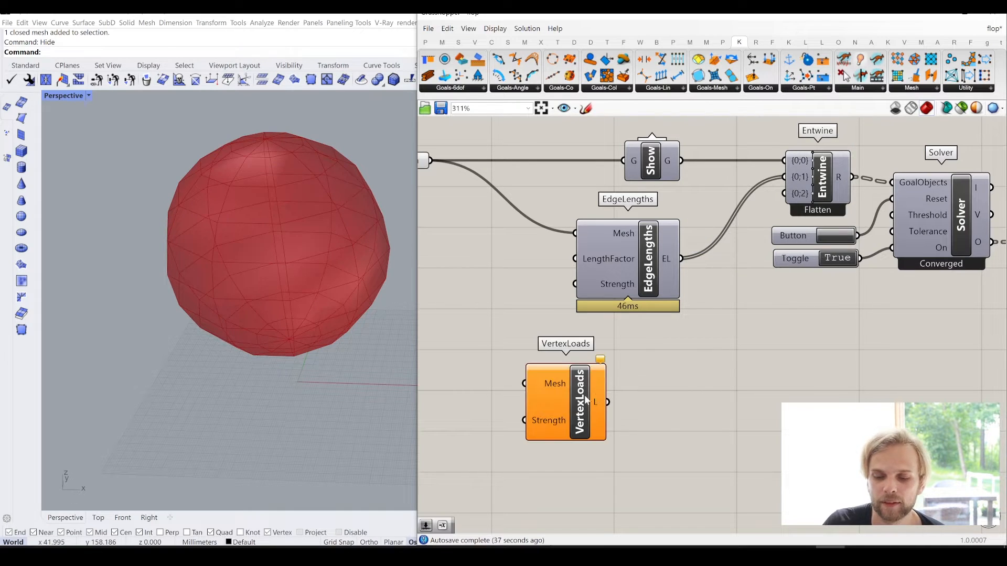
{"action": "left_click_drag", "start_coordinate": [593, 398], "coordinate": [672, 385]}
{"action": "left_click", "coordinate": [723, 347]}
{"action": "right_click_drag", "start_coordinate": [723, 347], "coordinate": [769, 301]}
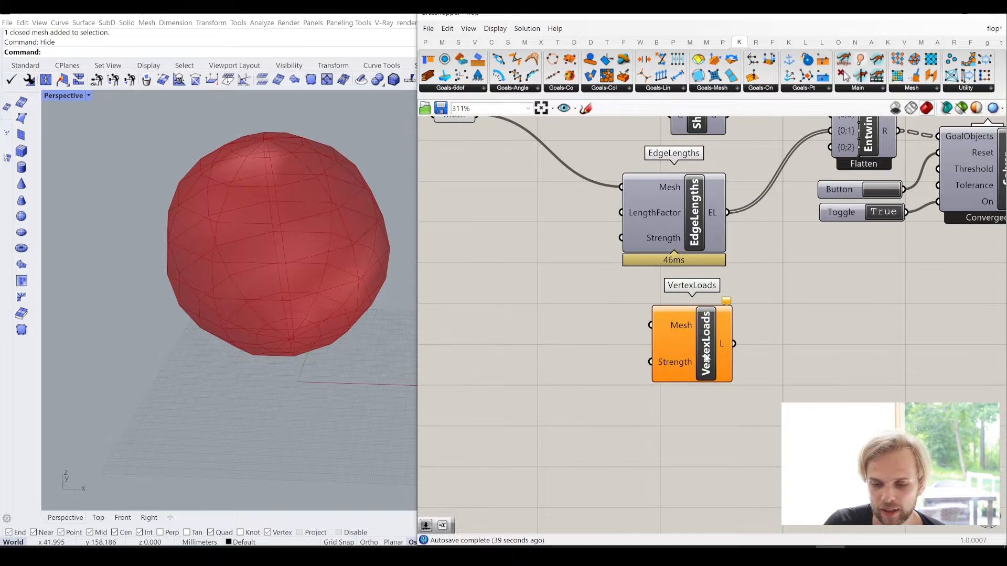
{"action": "left_click_drag", "start_coordinate": [708, 359], "coordinate": [703, 374]}
{"action": "left_click", "coordinate": [747, 317]}
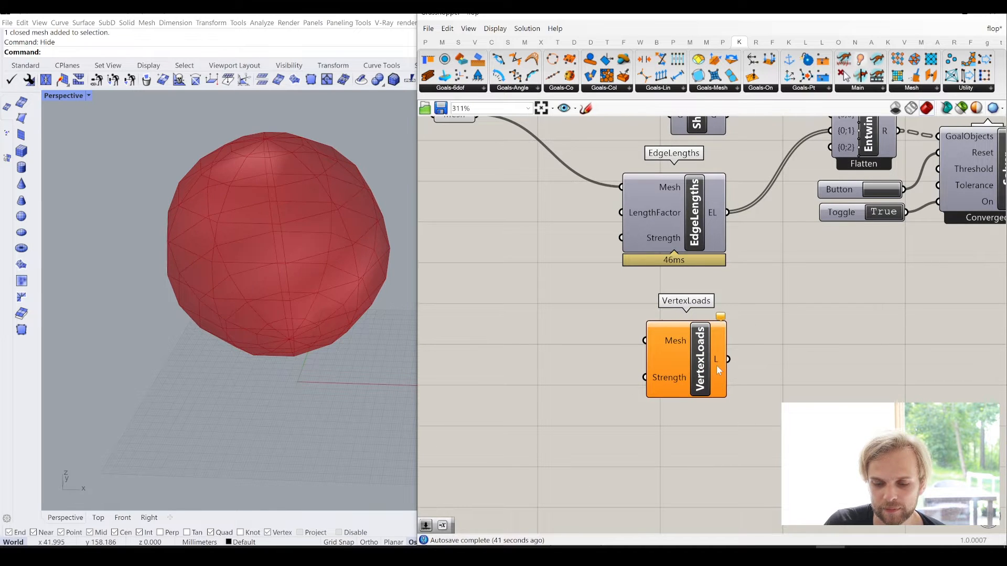
- Connect the input Mesh parameter to the Mesh input of VertexLoads
{"action": "right_click_drag", "start_coordinate": [489, 131], "coordinate": [540, 161]}
{"action": "left_click_drag", "start_coordinate": [527, 145], "coordinate": [695, 372]}
{"action": "right_click_drag", "start_coordinate": [734, 361], "coordinate": [674, 360]}
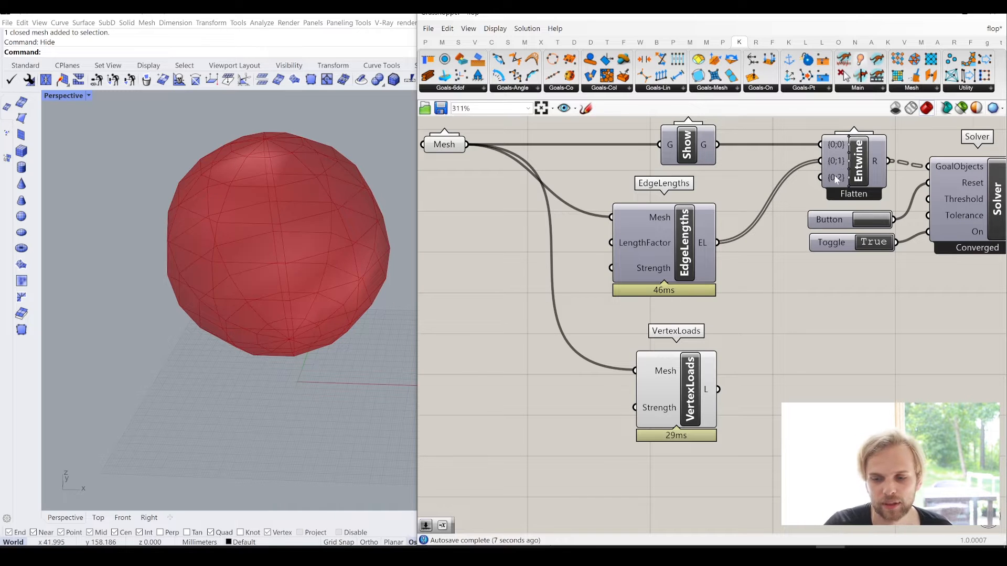
- Connect the L output of VertexLoads to the {0;1} input of Entwine alongside EdgeLengths, and move VertexLoads closer to EdgeLengths
{"action": "left_click_drag", "start_coordinate": [718, 389], "coordinate": [827, 177]}
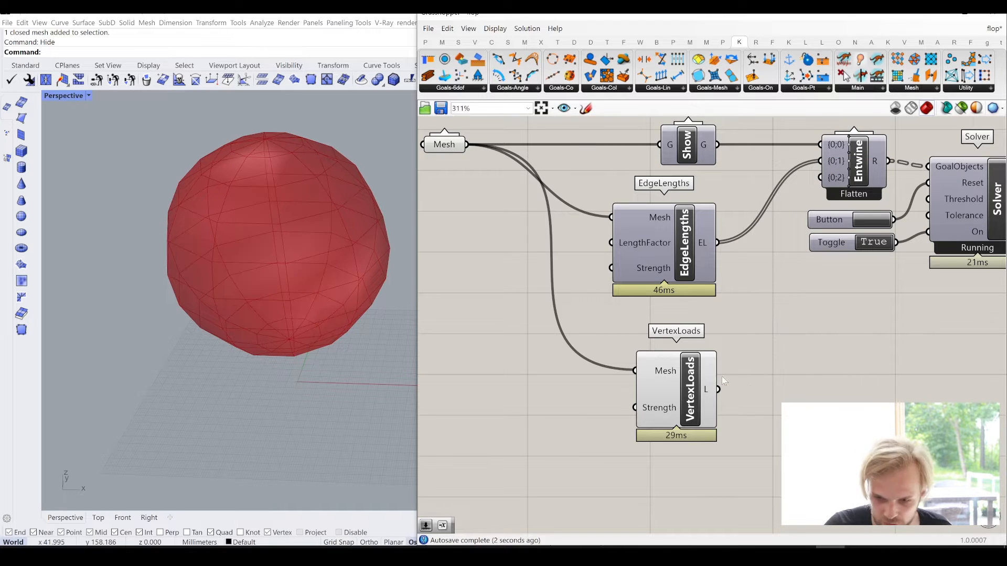
{"action": "left_click_drag", "start_coordinate": [828, 151], "coordinate": [830, 157], "text": "shift"}
{"action": "scroll", "coordinate": [839, 162], "scroll_direction": "up", "scroll_amount": 1}
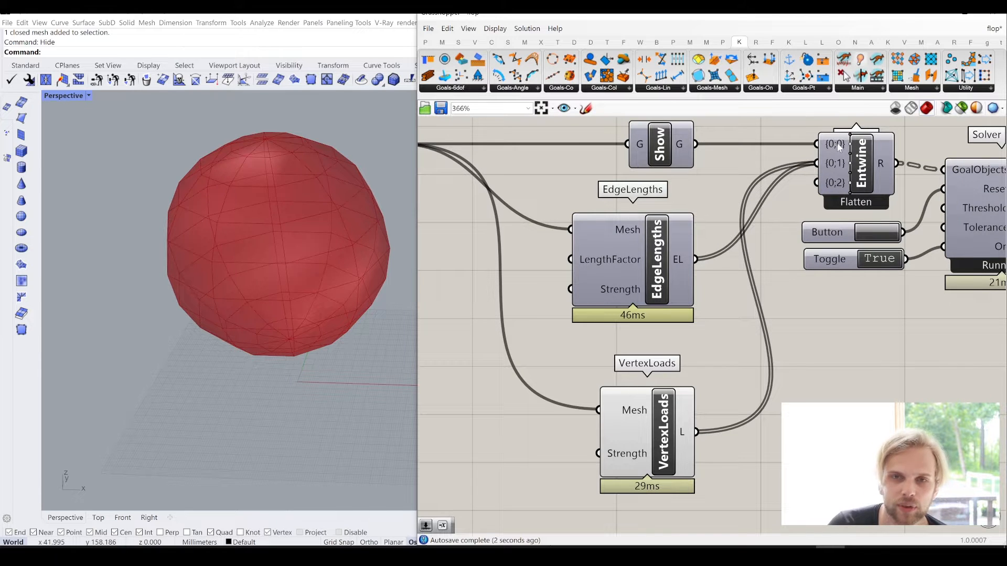
{"action": "mouse_move", "coordinate": [839, 148]}
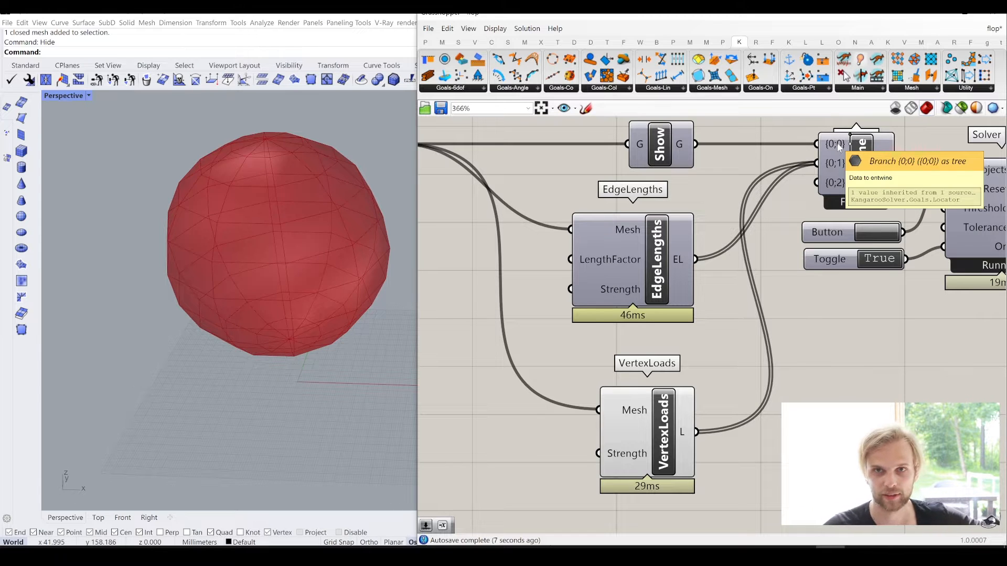
{"action": "left_click", "coordinate": [668, 138]}
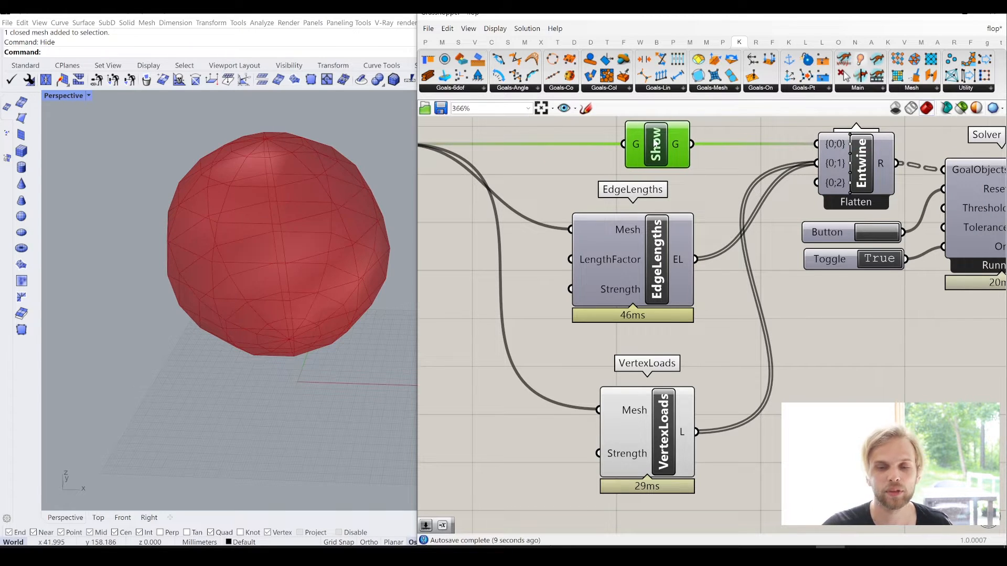
{"action": "left_click_drag", "start_coordinate": [638, 457], "coordinate": [637, 436]}
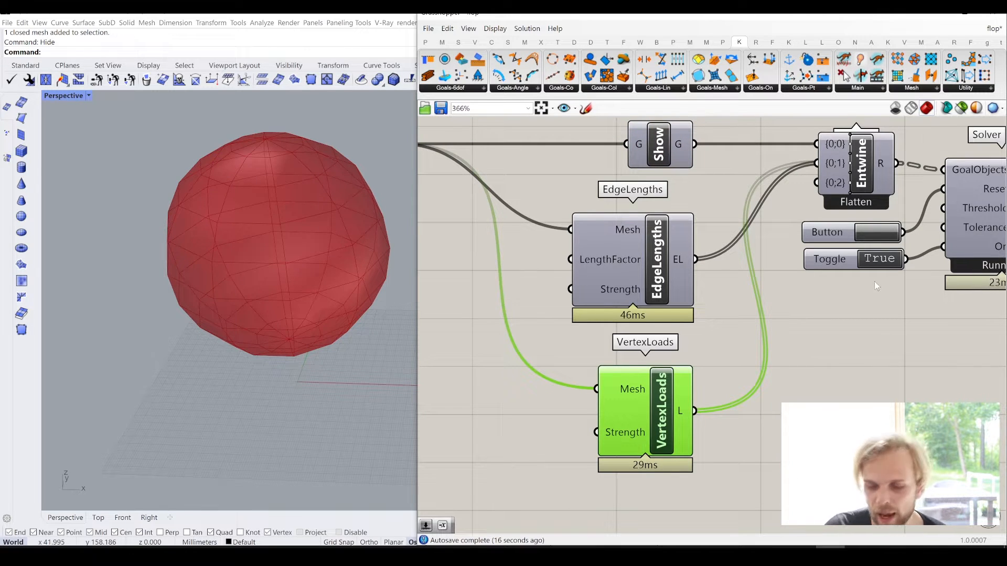
{"action": "right_click_drag", "start_coordinate": [749, 288], "coordinate": [540, 298]}
{"action": "right_click_drag", "start_coordinate": [936, 251], "coordinate": [876, 251]}
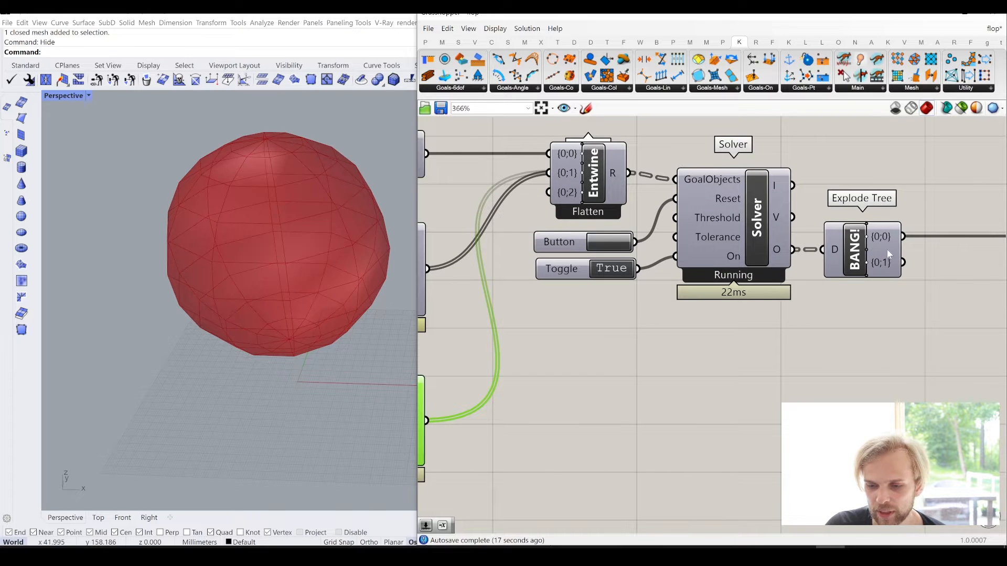
{"action": "right_click_drag", "start_coordinate": [711, 298], "coordinate": [668, 319]}
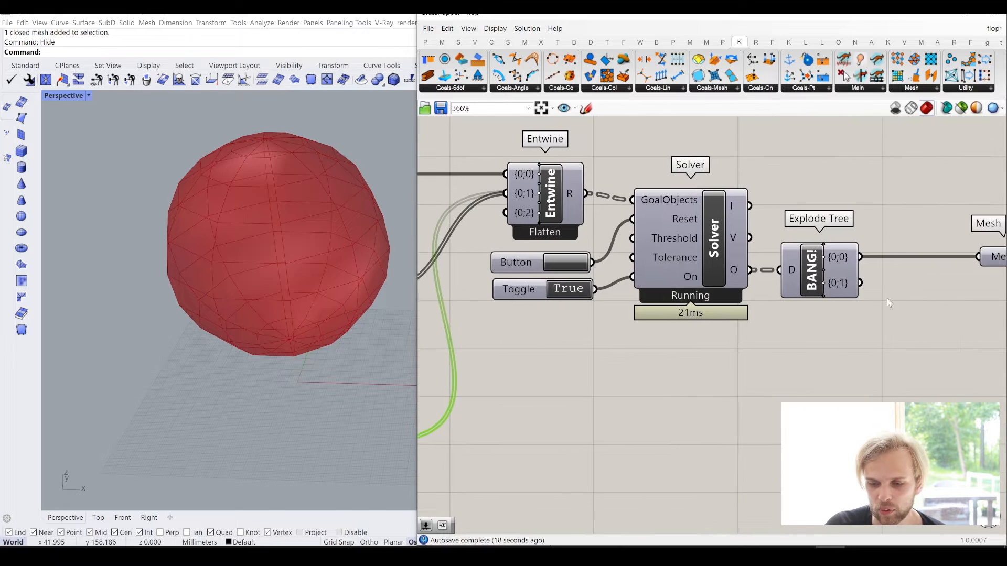
{"action": "right_click_drag", "start_coordinate": [888, 303], "coordinate": [793, 309]}
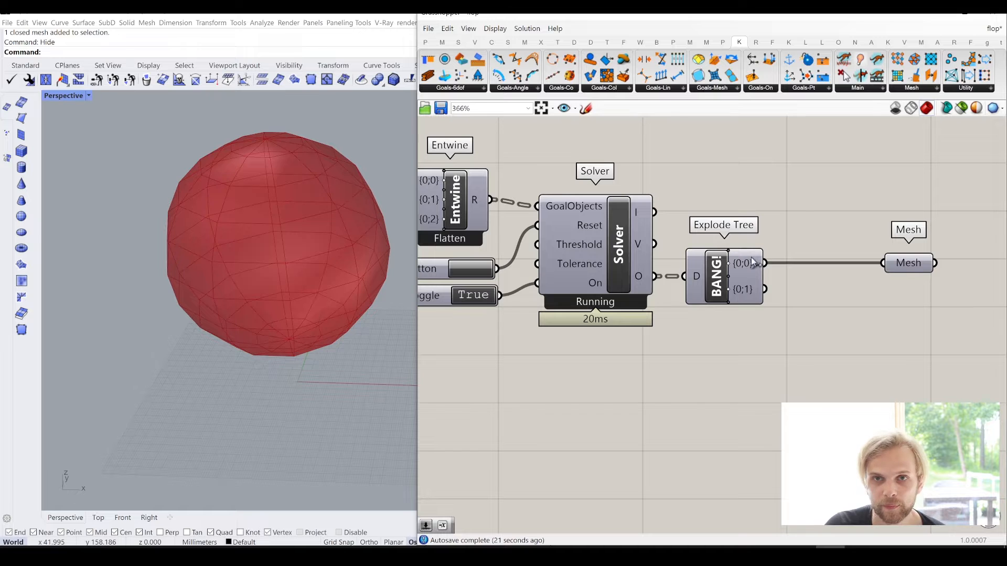
{"action": "right_click_drag", "start_coordinate": [446, 286], "coordinate": [771, 299]}
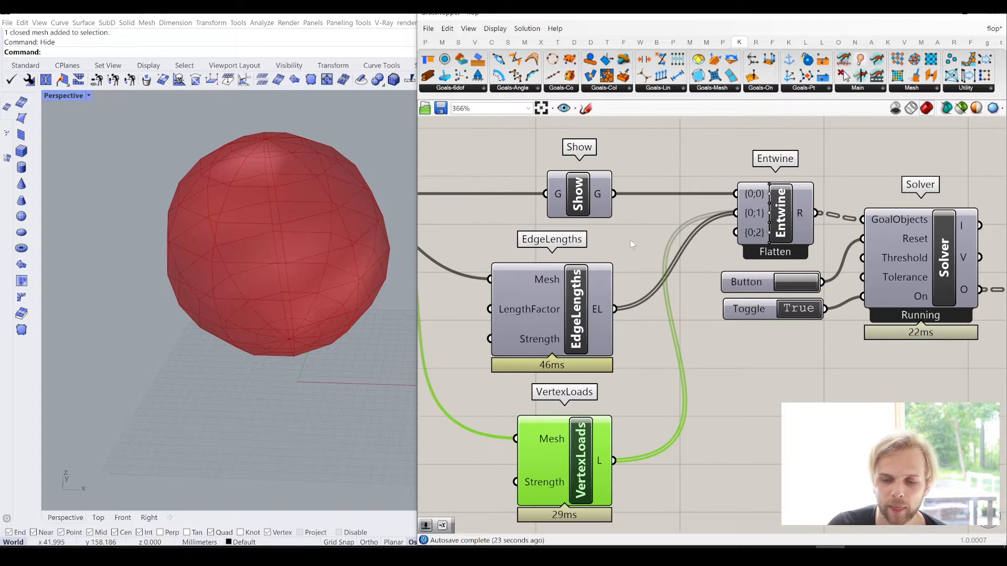
- Remove the unused {0;2} input from the Entwine component
{"action": "right_click_drag", "start_coordinate": [645, 267], "coordinate": [489, 245]}
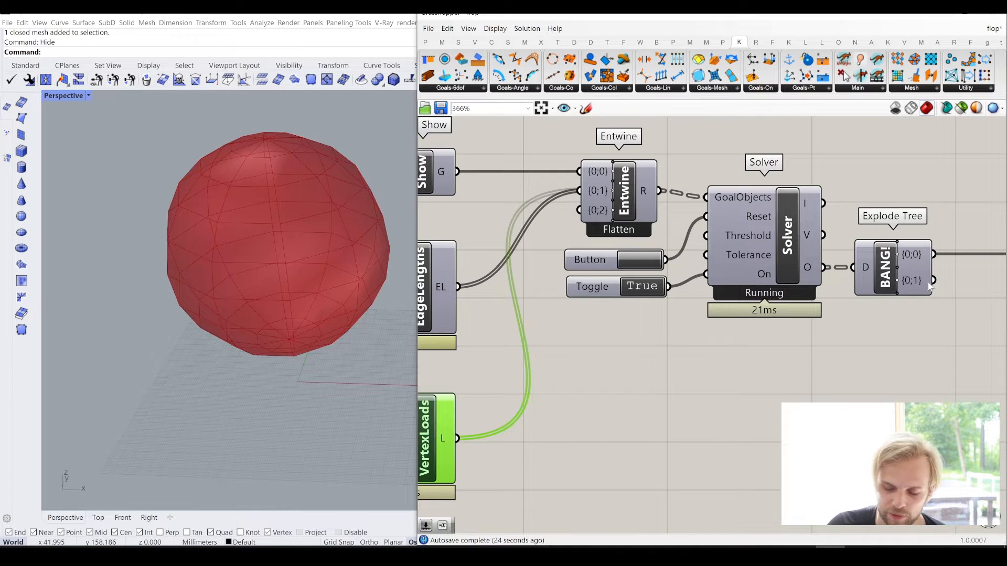
{"action": "right_click_drag", "start_coordinate": [531, 276], "coordinate": [648, 308]}
{"action": "scroll", "coordinate": [712, 206], "scroll_direction": "up", "scroll_amount": 3}
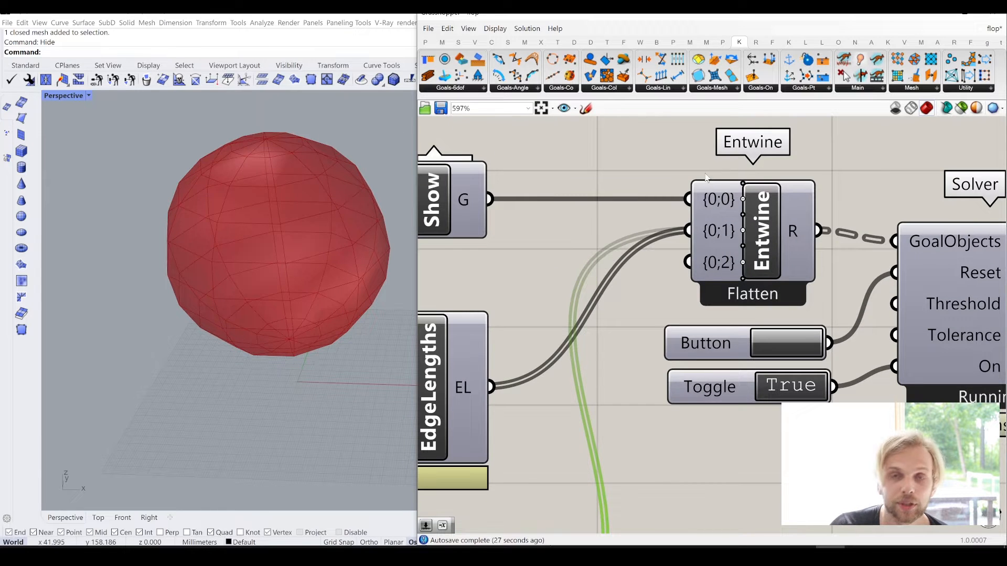
{"action": "left_click", "coordinate": [743, 263]}
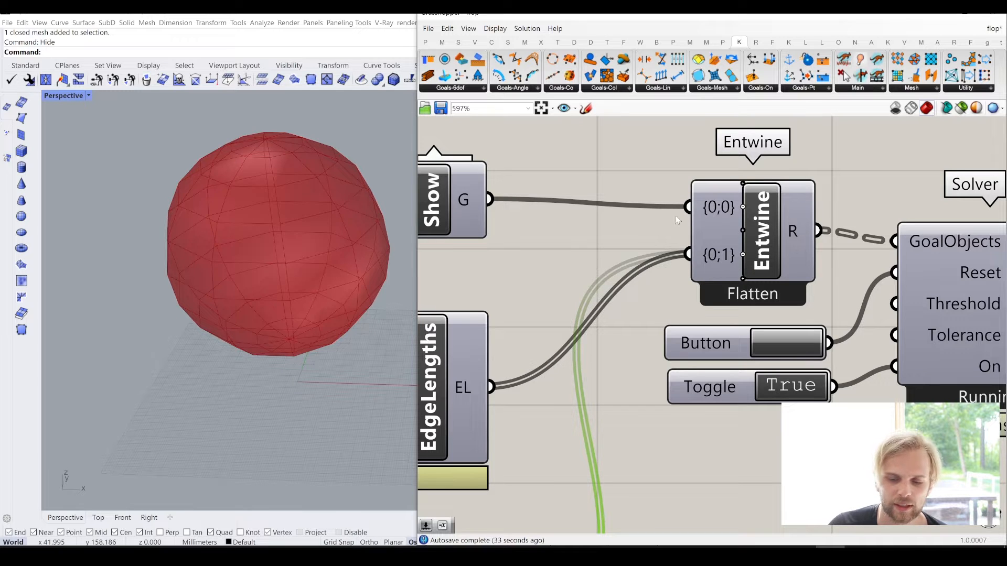
- Turn off the preview of the VertexLoads component and deselect it
{"action": "scroll", "coordinate": [709, 255], "scroll_direction": "down", "scroll_amount": 4}
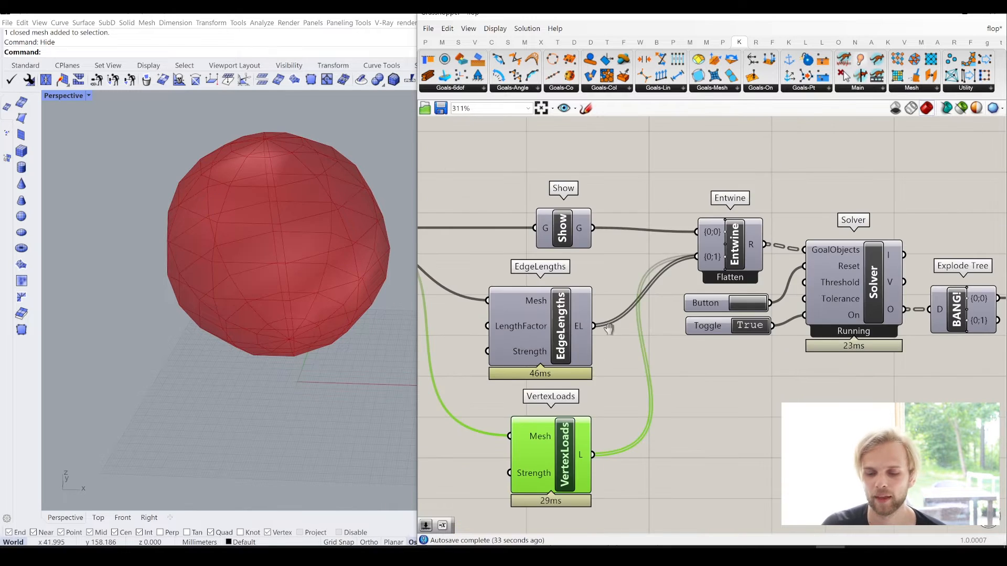
{"action": "scroll", "coordinate": [595, 329], "scroll_direction": "up", "scroll_amount": 1}
{"action": "middle_click", "coordinate": [621, 367]}
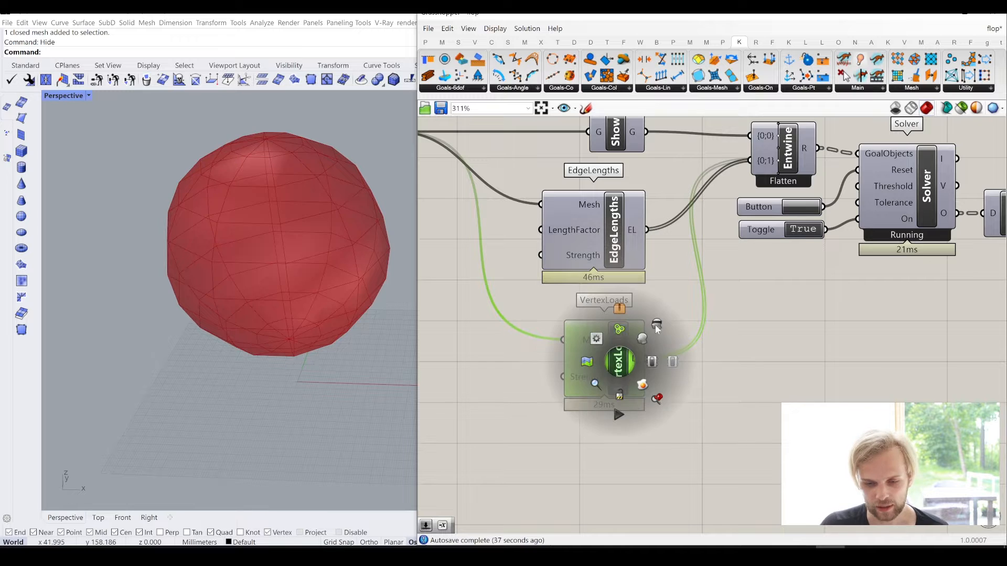
{"action": "left_click", "coordinate": [753, 344]}
{"action": "right_click_drag", "start_coordinate": [818, 329], "coordinate": [752, 338]}
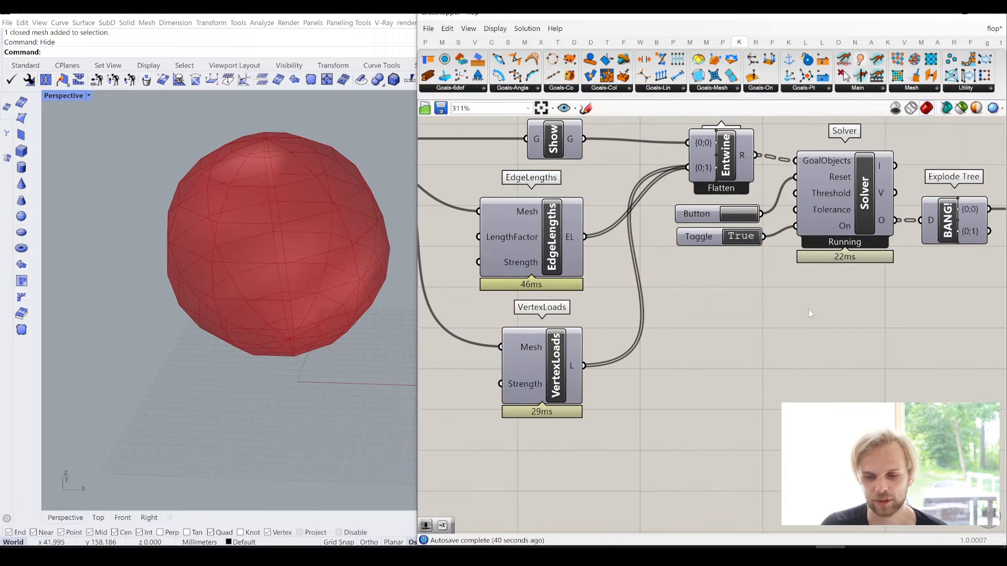
- Reset the running Kangaroo Solver repeatedly and inspect the sphere mesh from the side and from above
{"action": "right_click_drag", "start_coordinate": [797, 308], "coordinate": [710, 325]}
{"action": "scroll", "coordinate": [281, 341], "scroll_direction": "down", "scroll_amount": 4}
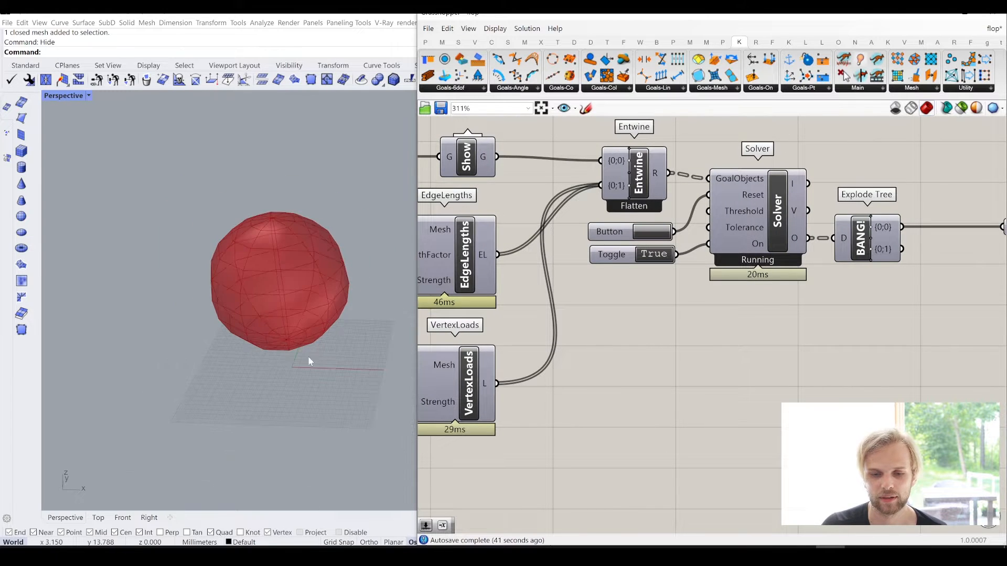
{"action": "right_click_drag", "start_coordinate": [307, 358], "coordinate": [311, 334]}
{"action": "left_click", "coordinate": [643, 232]}
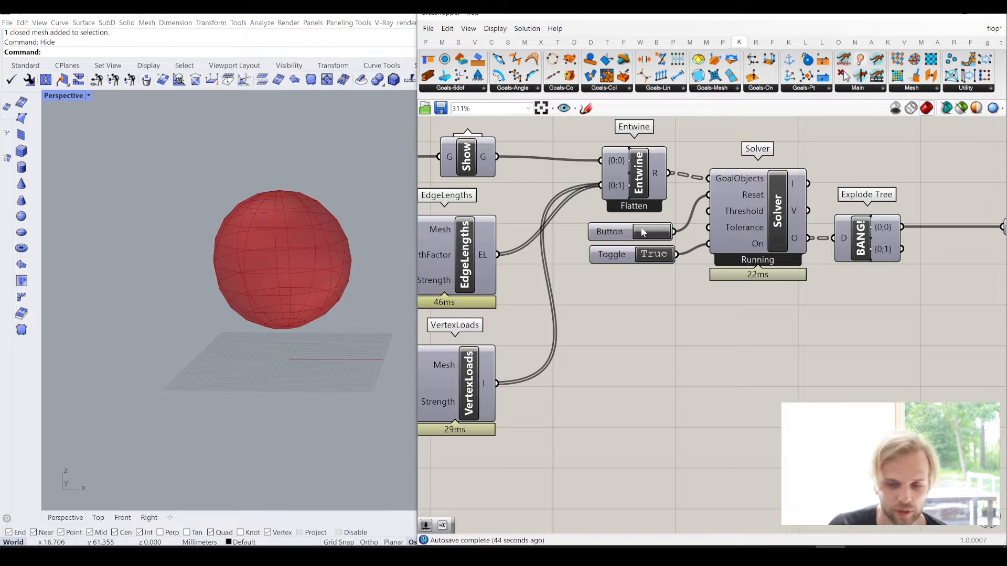
{"action": "left_click", "coordinate": [652, 237]}
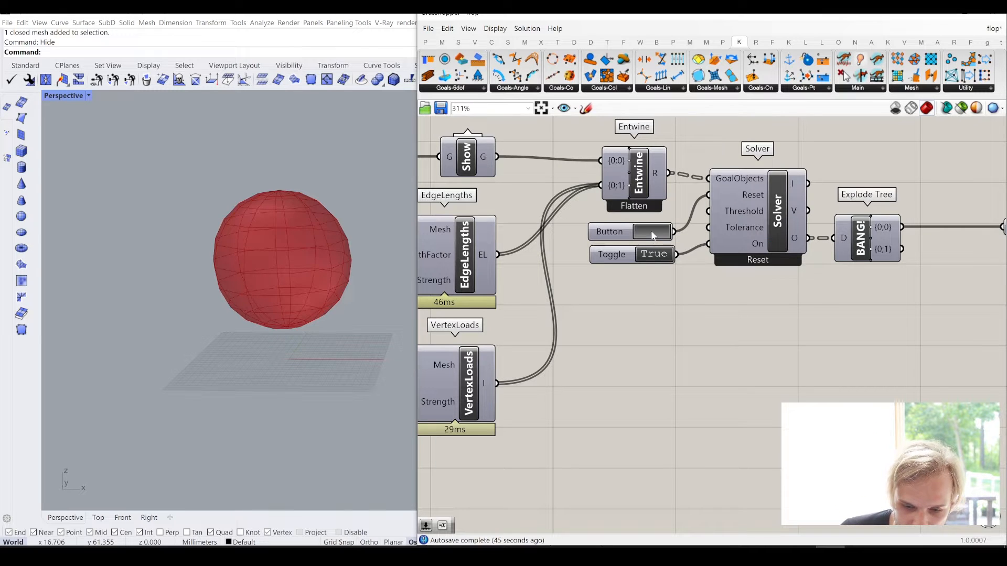
{"action": "right_click_drag", "start_coordinate": [242, 281], "coordinate": [184, 325]}
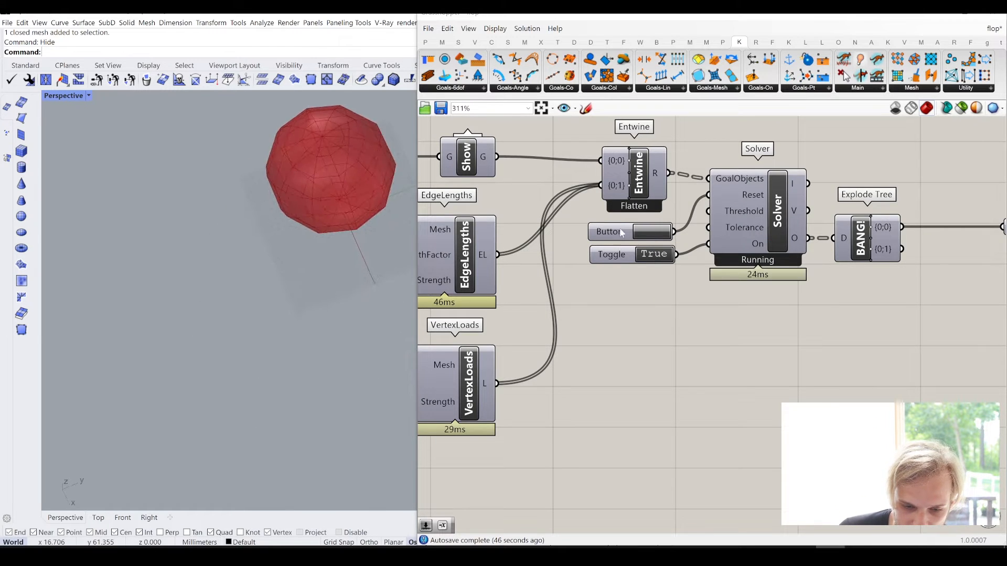
{"action": "left_click", "coordinate": [656, 236]}
{"action": "left_click", "coordinate": [655, 234]}
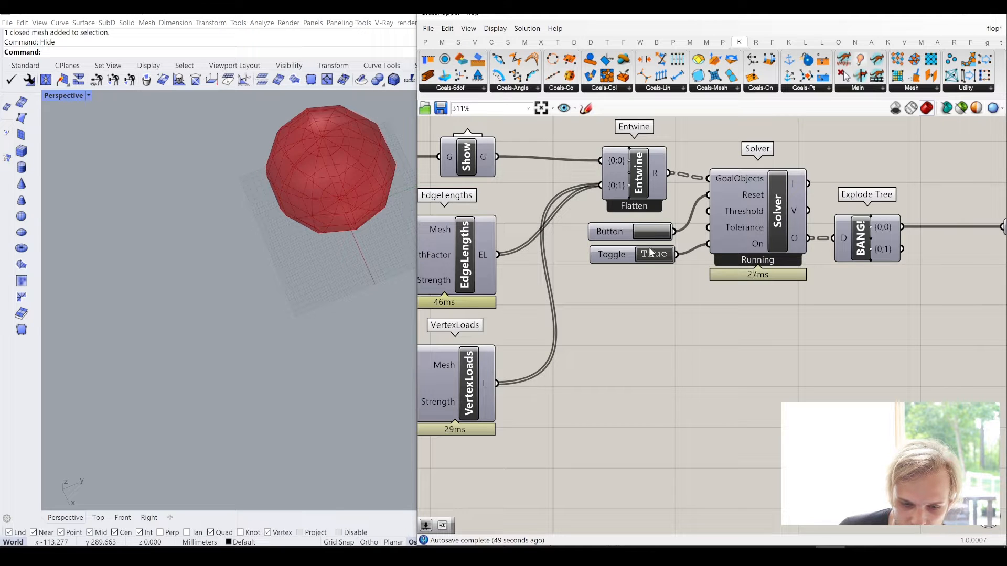
- Reset the Solver again and switch its Toggle on and off to test it, leaving it at False
{"action": "left_click", "coordinate": [654, 257]}
{"action": "left_click", "coordinate": [654, 256]}
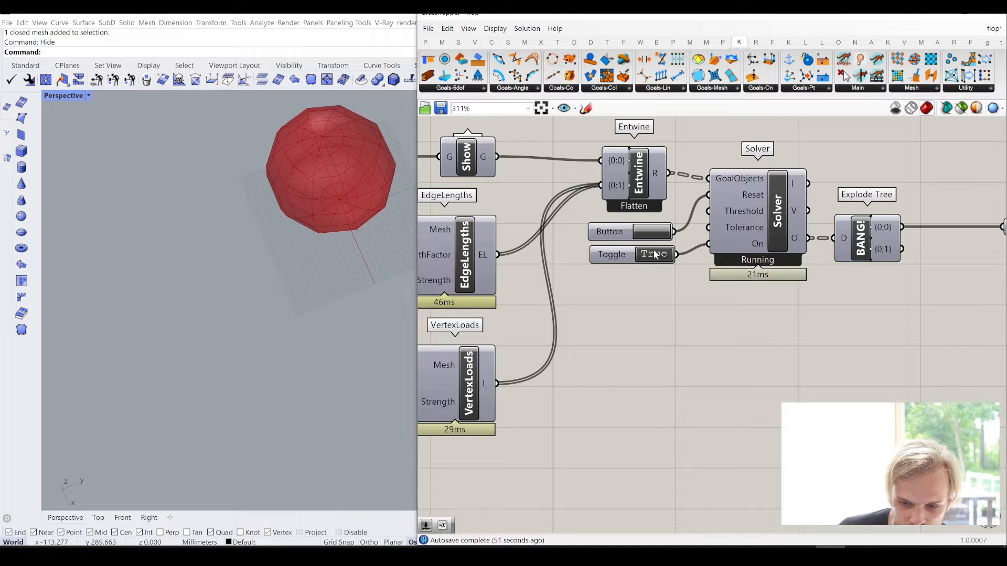
{"action": "left_click", "coordinate": [655, 232]}
{"action": "left_click", "coordinate": [656, 238]}
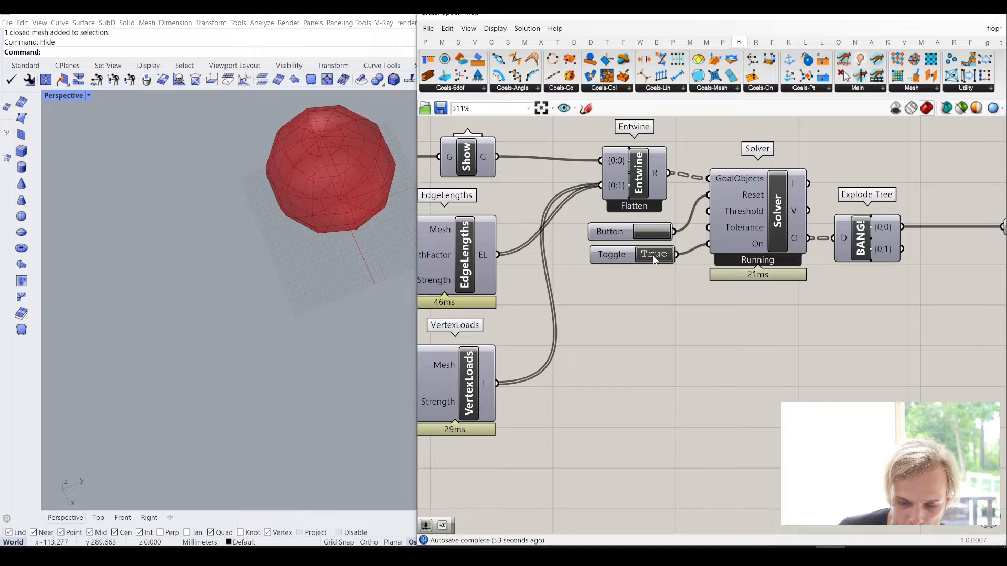
{"action": "left_click", "coordinate": [655, 256]}
{"action": "right_click_drag", "start_coordinate": [263, 300], "coordinate": [303, 260]}
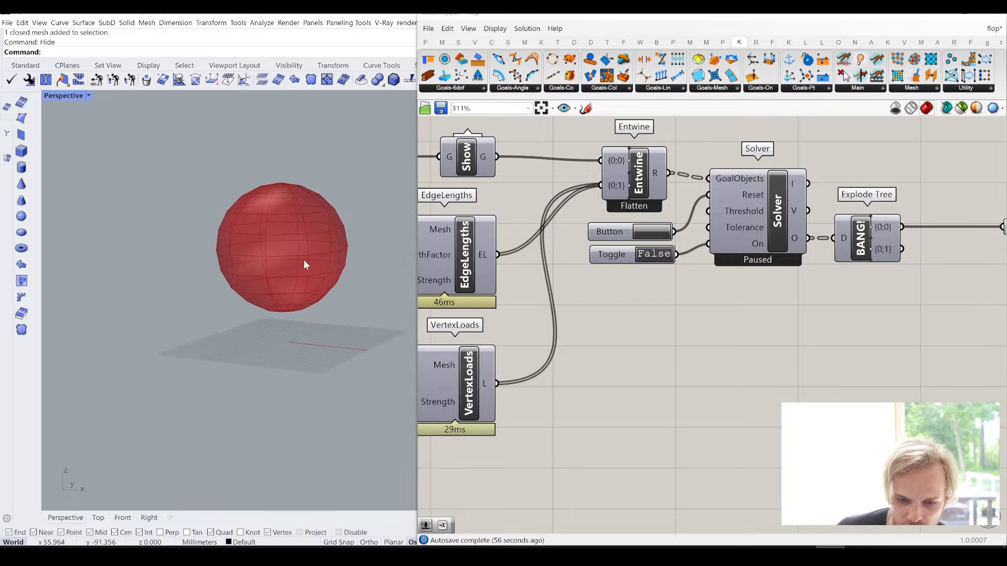
{"action": "scroll", "coordinate": [576, 328], "scroll_direction": "down", "scroll_amount": 2}
{"action": "scroll", "coordinate": [582, 338], "scroll_direction": "up", "scroll_amount": 4}
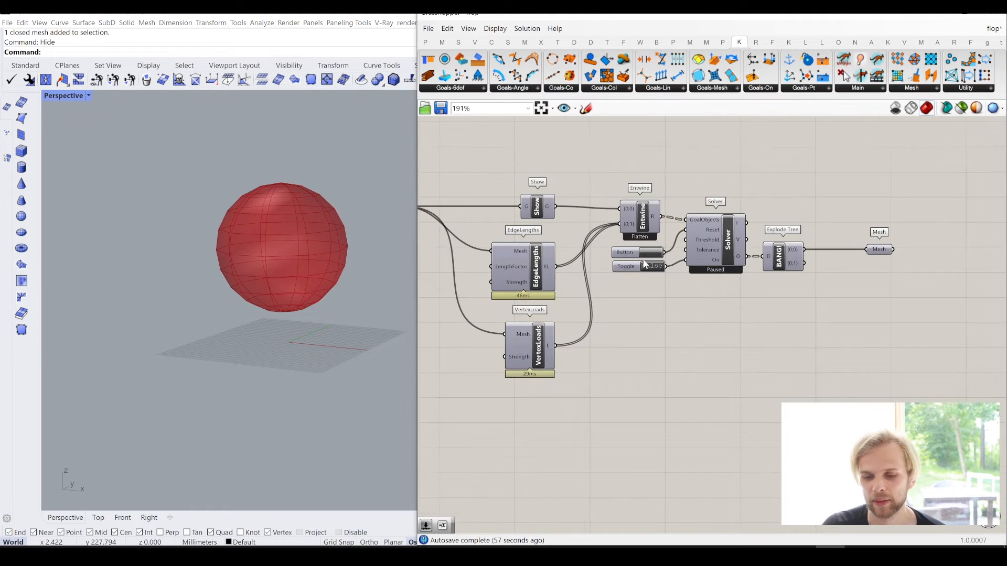
{"action": "left_click", "coordinate": [645, 278]}
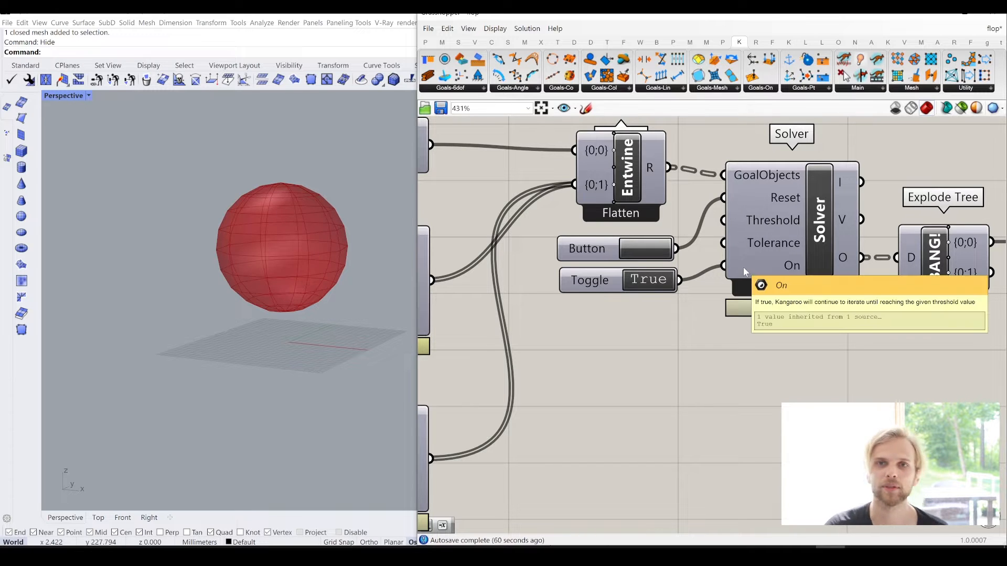
{"action": "double_click", "coordinate": [650, 280]}
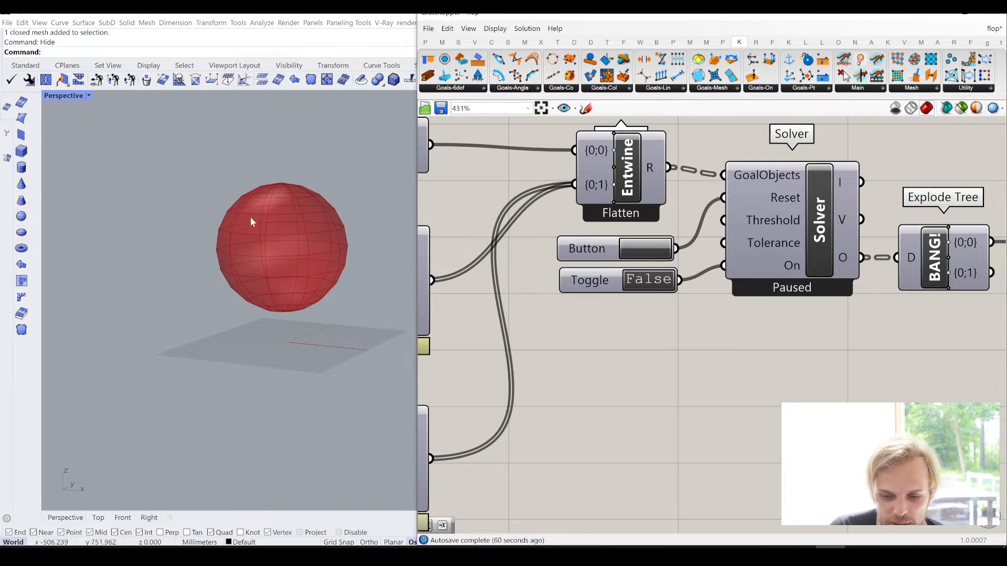
- Turn off the preview of the input Mesh parameter while keeping the output Mesh parameter's preview on
{"action": "scroll", "coordinate": [632, 328], "scroll_direction": "down", "scroll_amount": 3}
{"action": "right_click_drag", "start_coordinate": [567, 286], "coordinate": [765, 336]}
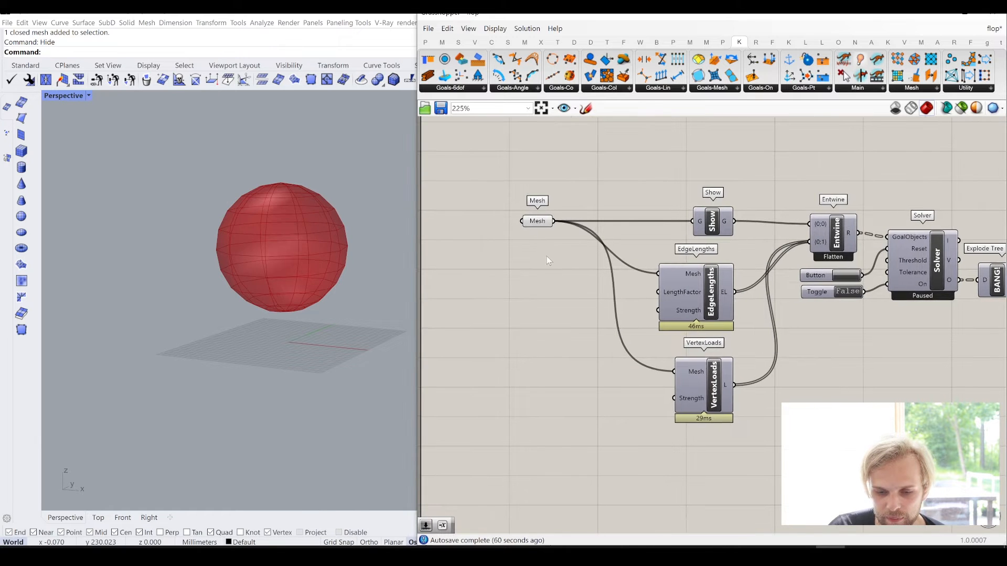
{"action": "left_click_drag", "start_coordinate": [547, 256], "coordinate": [501, 174]}
{"action": "middle_click", "coordinate": [501, 174]}
{"action": "left_click", "coordinate": [538, 137]}
{"action": "right_click_drag", "start_coordinate": [984, 261], "coordinate": [780, 254]}
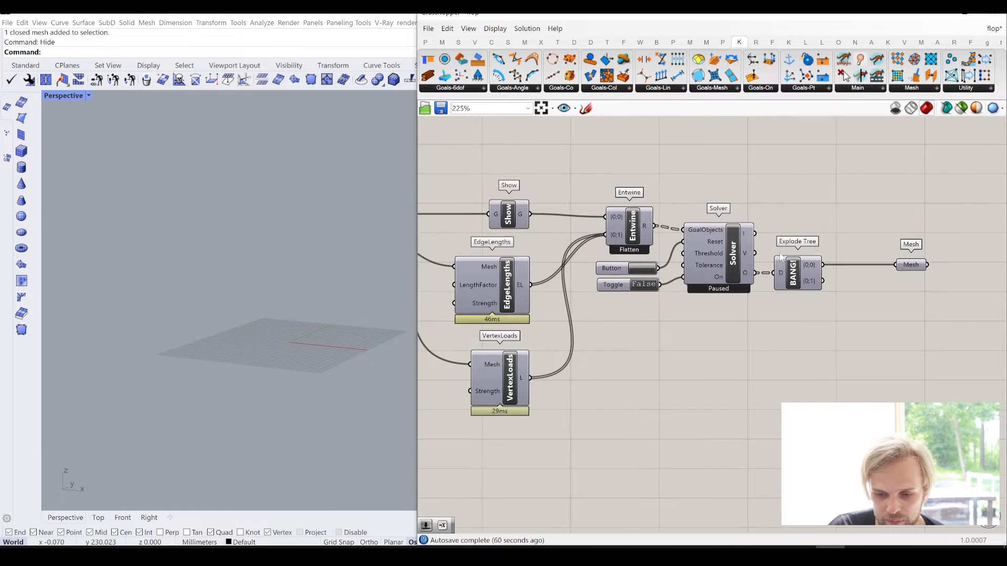
{"action": "left_click_drag", "start_coordinate": [894, 261], "coordinate": [895, 264]}
{"action": "middle_click", "coordinate": [894, 236]}
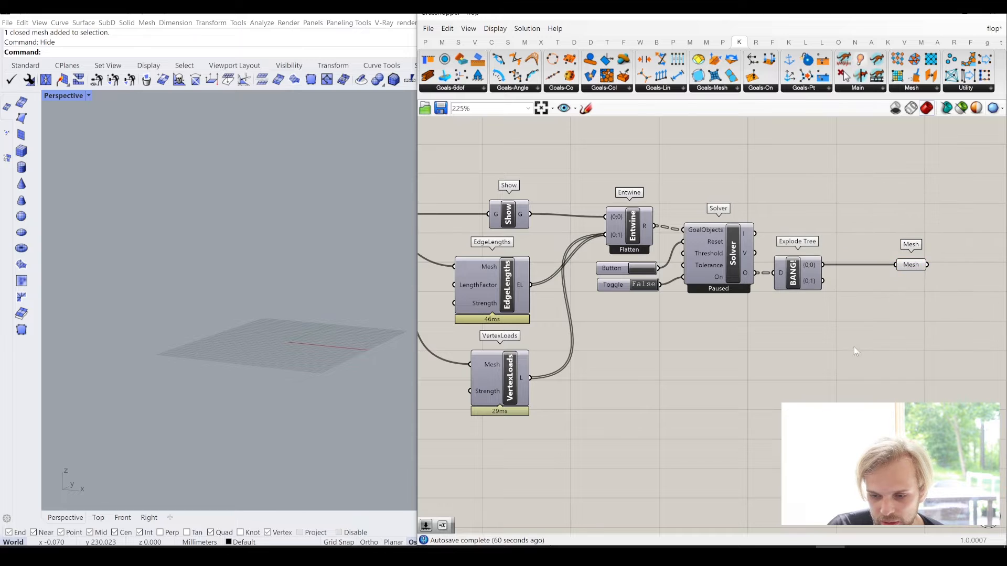
- Run, reset and rerun the simulation to watch how the mesh moves under the vertex loads, then pause it
{"action": "right_click_drag", "start_coordinate": [857, 317], "coordinate": [962, 299]}
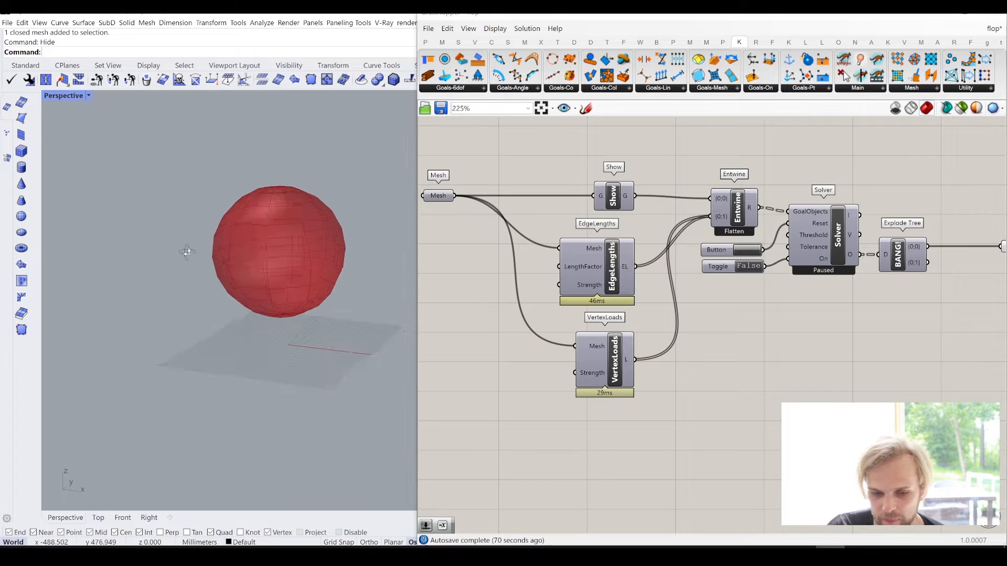
{"action": "scroll", "coordinate": [739, 267], "scroll_direction": "up", "scroll_amount": 3}
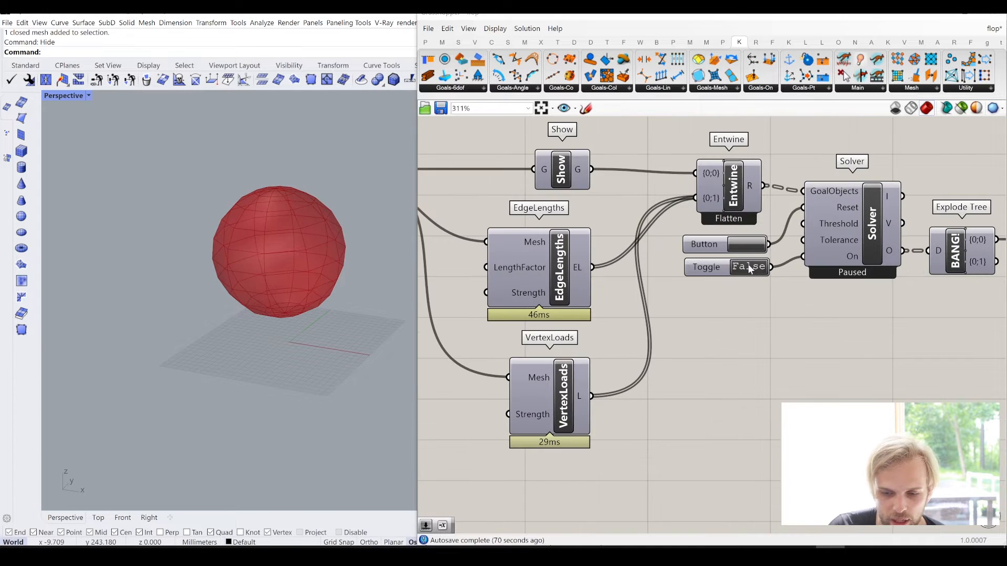
{"action": "double_click", "coordinate": [749, 266]}
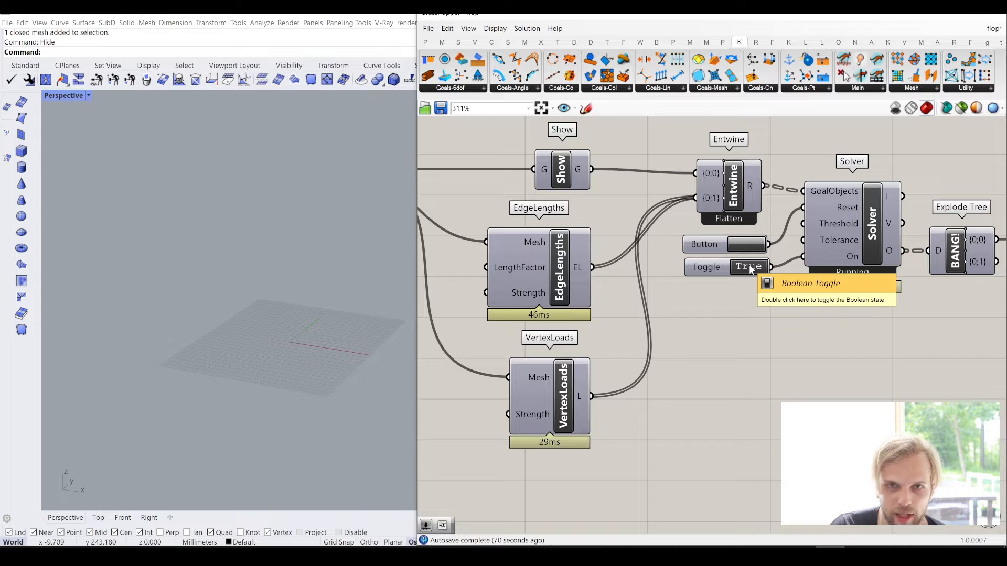
{"action": "double_click", "coordinate": [749, 266]}
{"action": "left_click", "coordinate": [750, 243]}
{"action": "double_click", "coordinate": [756, 269]}
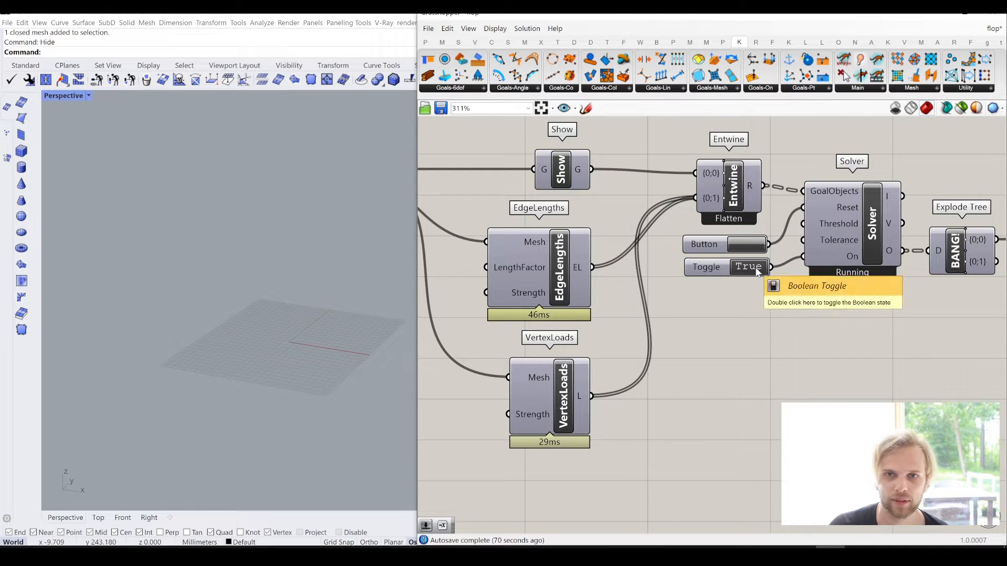
{"action": "right_click_drag", "start_coordinate": [274, 326], "coordinate": [327, 365]}
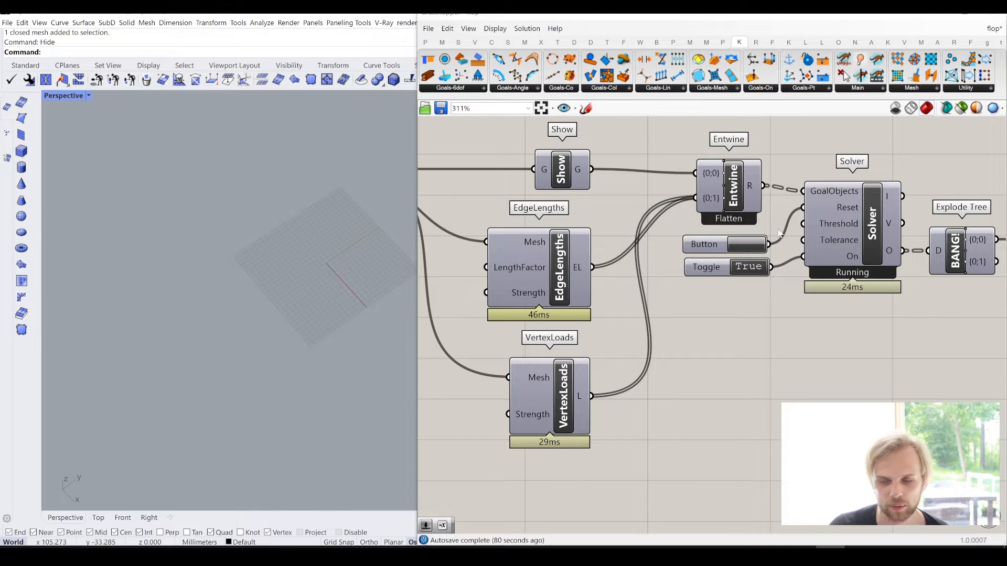
{"action": "left_click", "coordinate": [755, 269]}
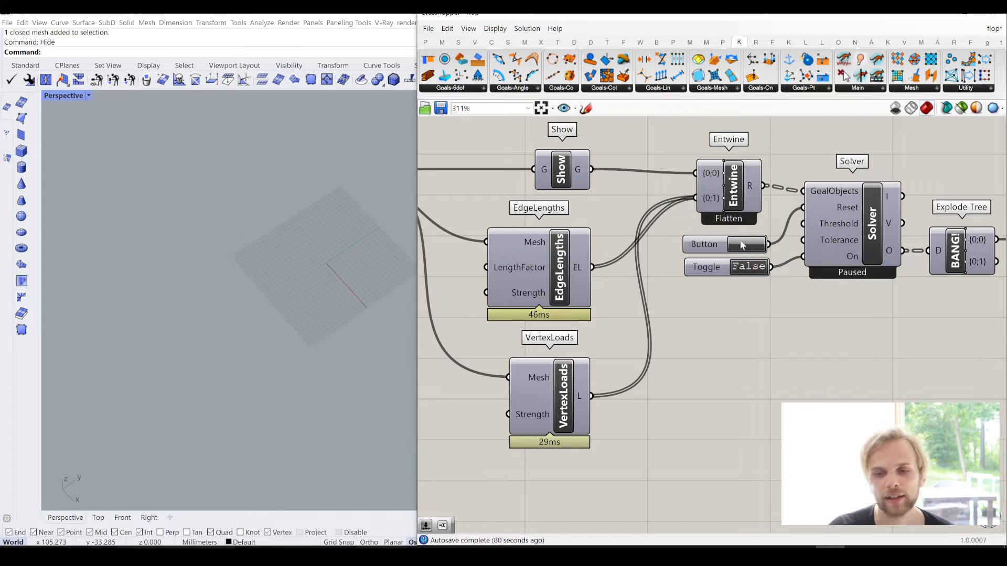
- Add a Kangaroo Floor goal and place it directly below VertexLoads
{"action": "left_click", "coordinate": [810, 89]}
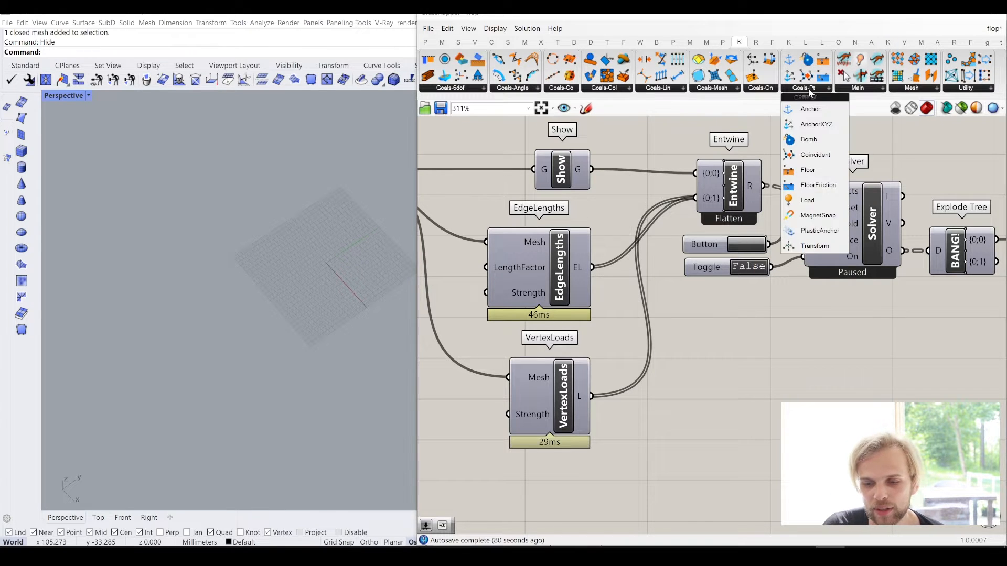
{"action": "left_click", "coordinate": [813, 173]}
{"action": "left_click", "coordinate": [562, 488]}
{"action": "right_click_drag", "start_coordinate": [642, 453], "coordinate": [657, 398]}
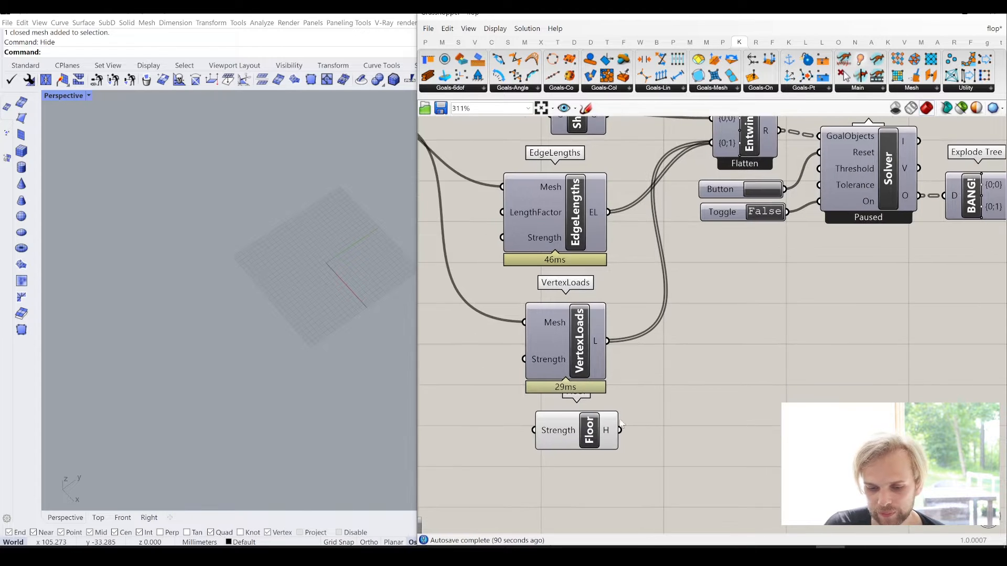
- Connect the H output of Floor to the {0;1} input of Entwine and turn off the preview of Floor
{"action": "left_click_drag", "start_coordinate": [615, 426], "coordinate": [713, 146]}
{"action": "left_click", "coordinate": [724, 361]}
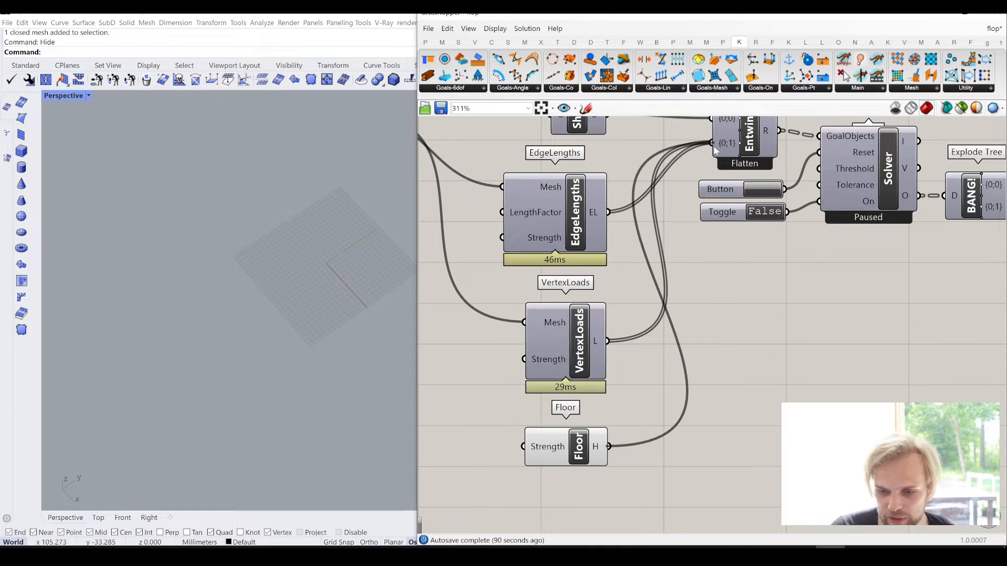
{"action": "left_click", "coordinate": [567, 428]}
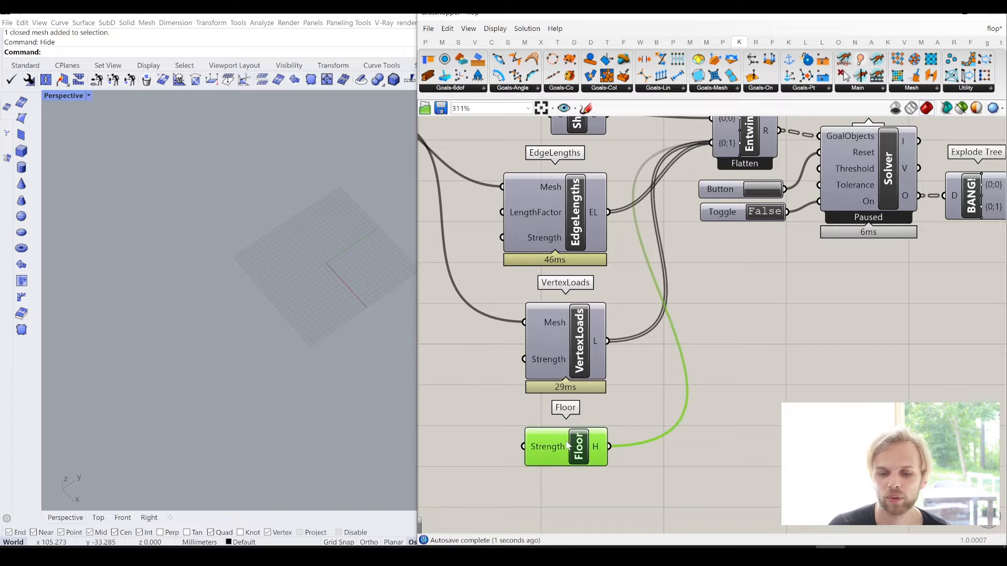
{"action": "key", "text": "space"}
{"action": "left_click", "coordinate": [797, 280]}
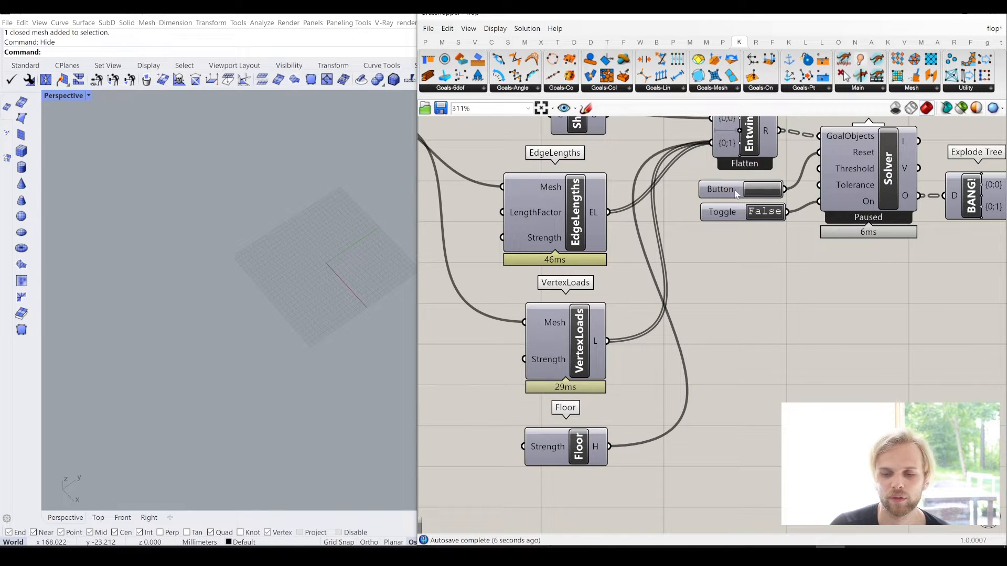
- Set the Solver's Toggle to True and reset the simulation to watch the mesh collide with the floor
{"action": "right_click_drag", "start_coordinate": [247, 375], "coordinate": [330, 274]}
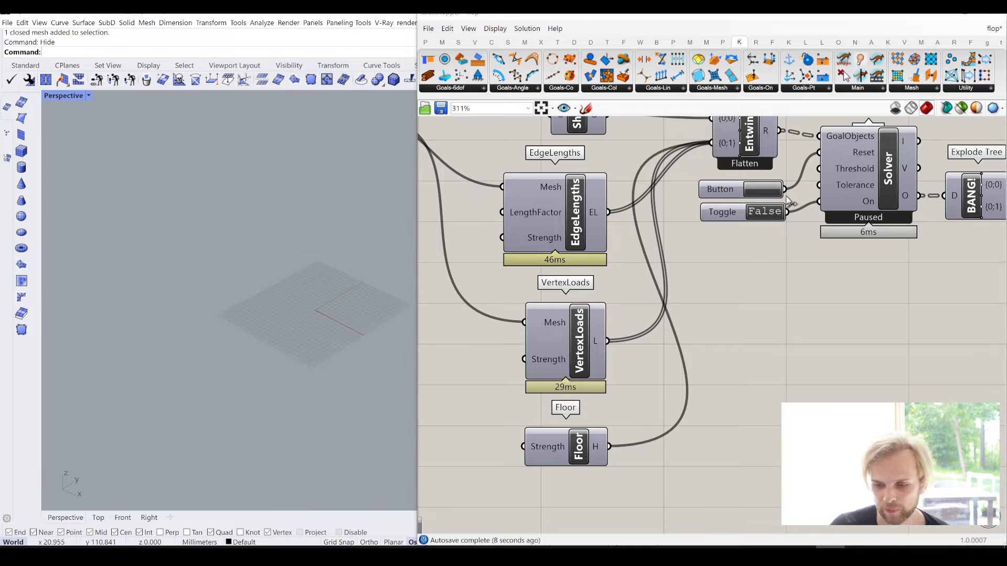
{"action": "left_click", "coordinate": [769, 212]}
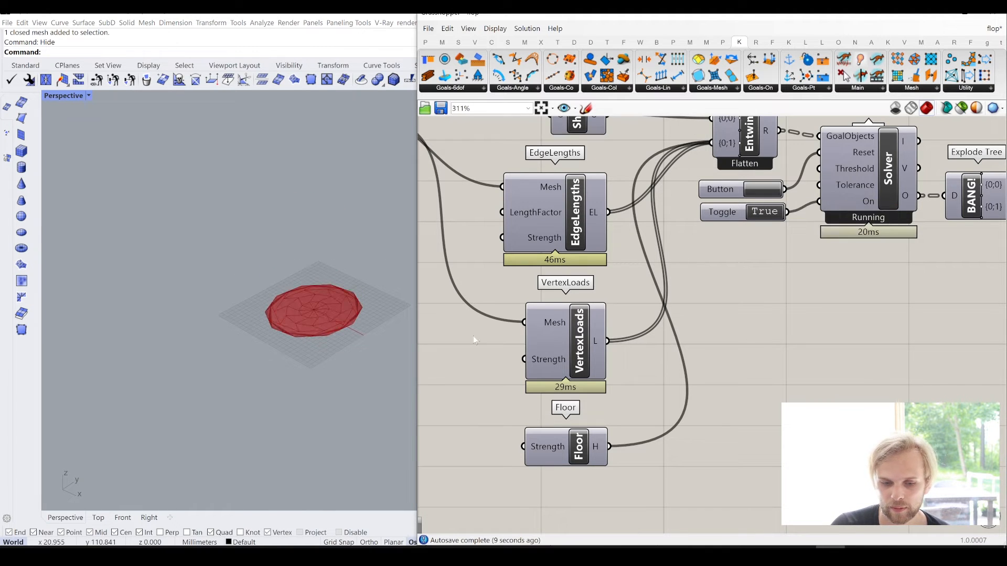
{"action": "right_click_drag", "start_coordinate": [190, 377], "coordinate": [322, 346]}
{"action": "left_click", "coordinate": [767, 193]}
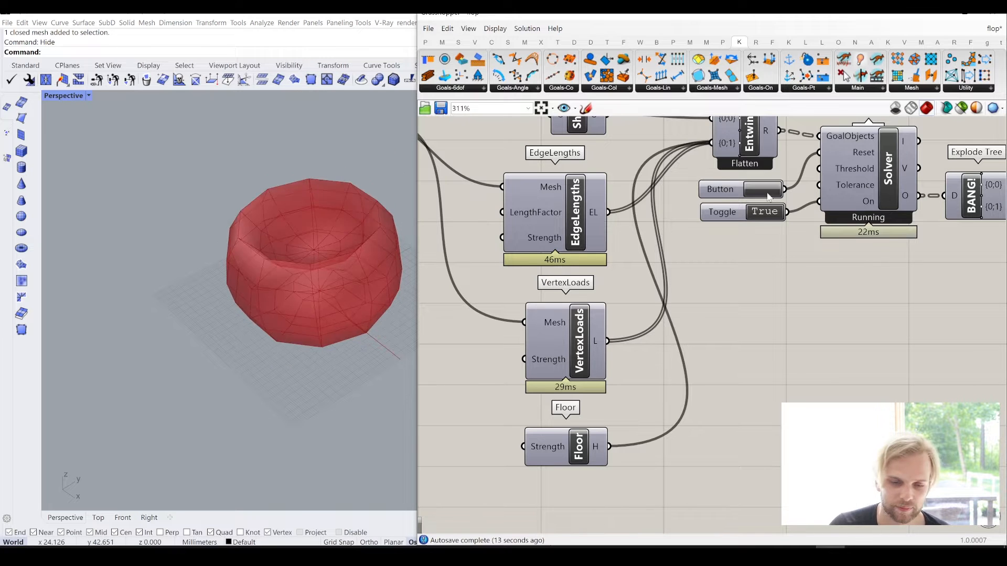
{"action": "left_click", "coordinate": [767, 193]}
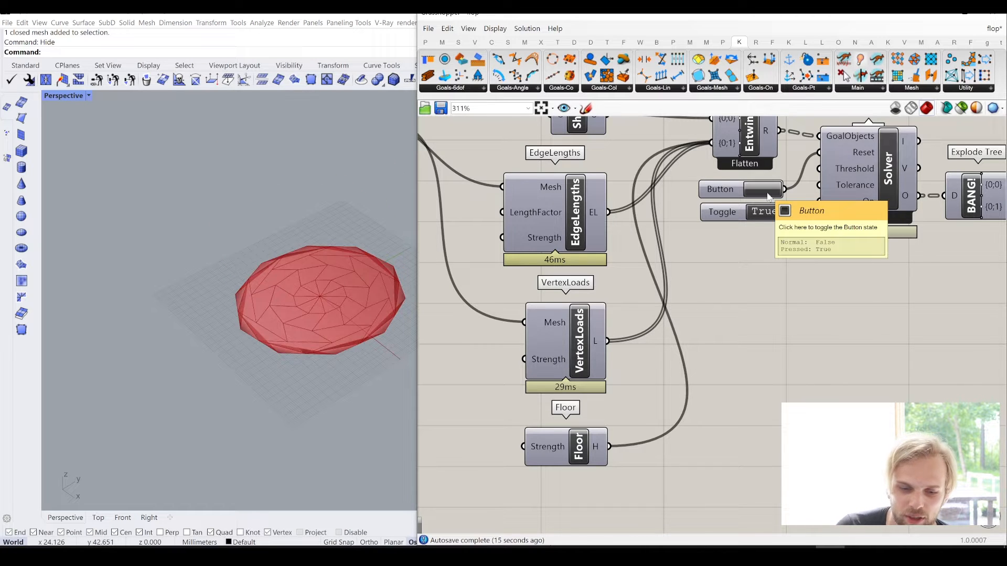
- Reset and rerun the simulation to watch the mesh fall onto the floor, then pause and reset it
{"action": "left_click", "coordinate": [767, 193]}
{"action": "left_click", "coordinate": [767, 193]}
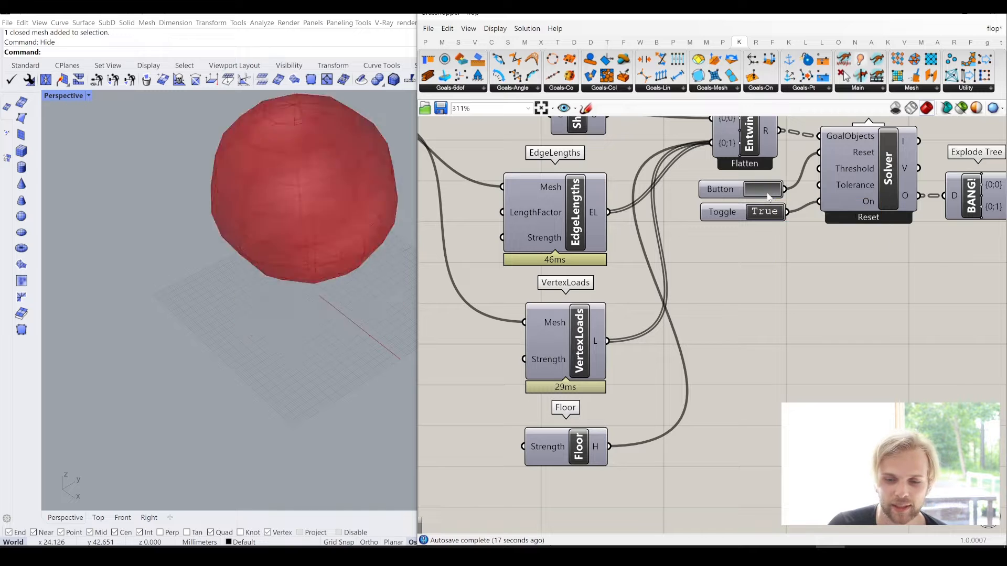
{"action": "left_click", "coordinate": [767, 193]}
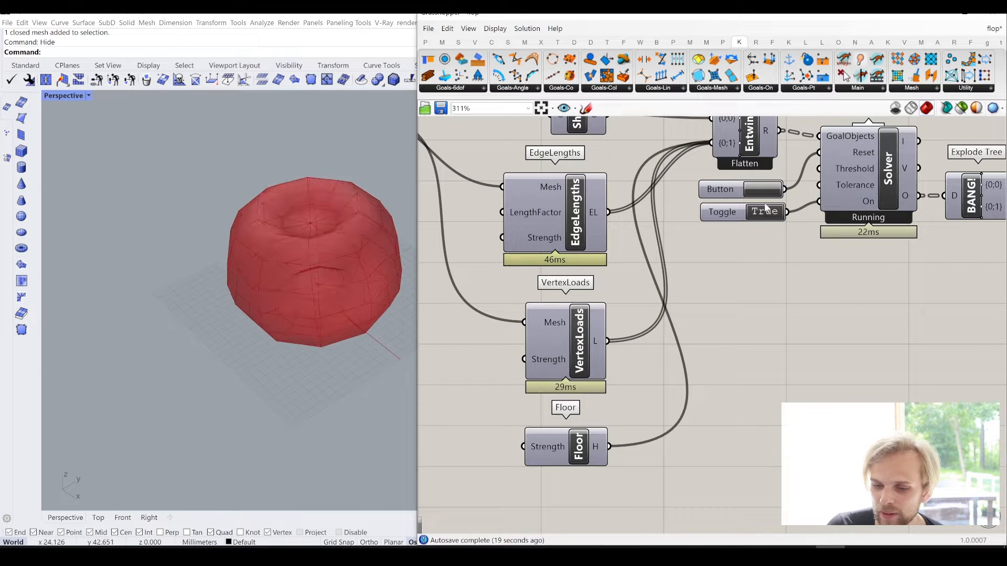
{"action": "left_click", "coordinate": [767, 215]}
{"action": "left_click", "coordinate": [766, 212]}
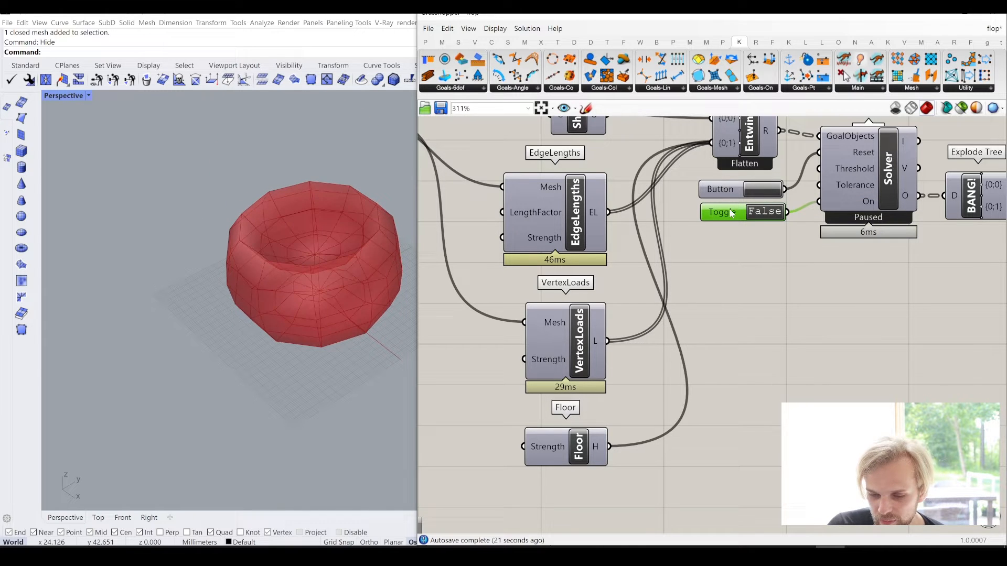
{"action": "left_click", "coordinate": [765, 213]}
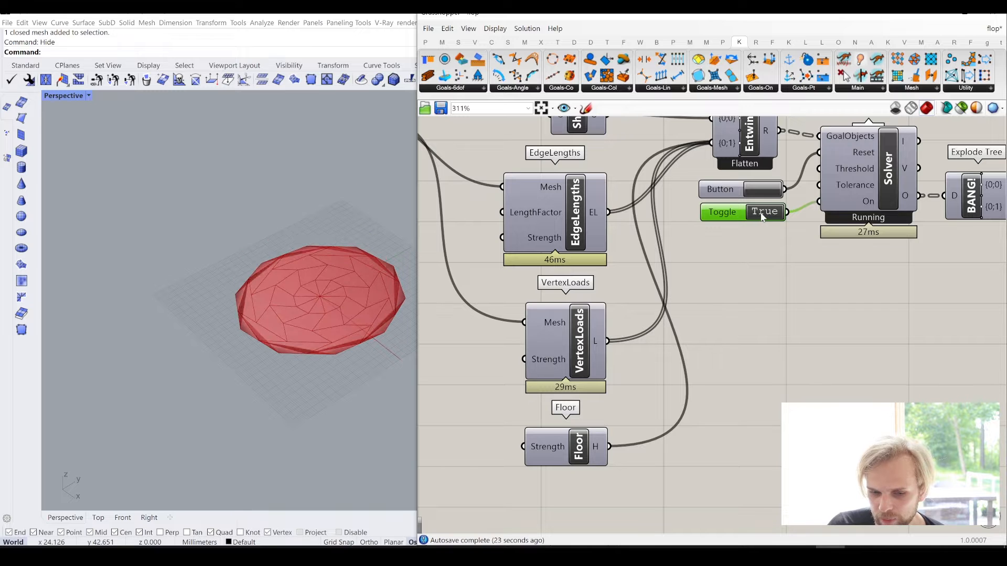
{"action": "left_click", "coordinate": [765, 212]}
{"action": "left_click", "coordinate": [763, 190]}
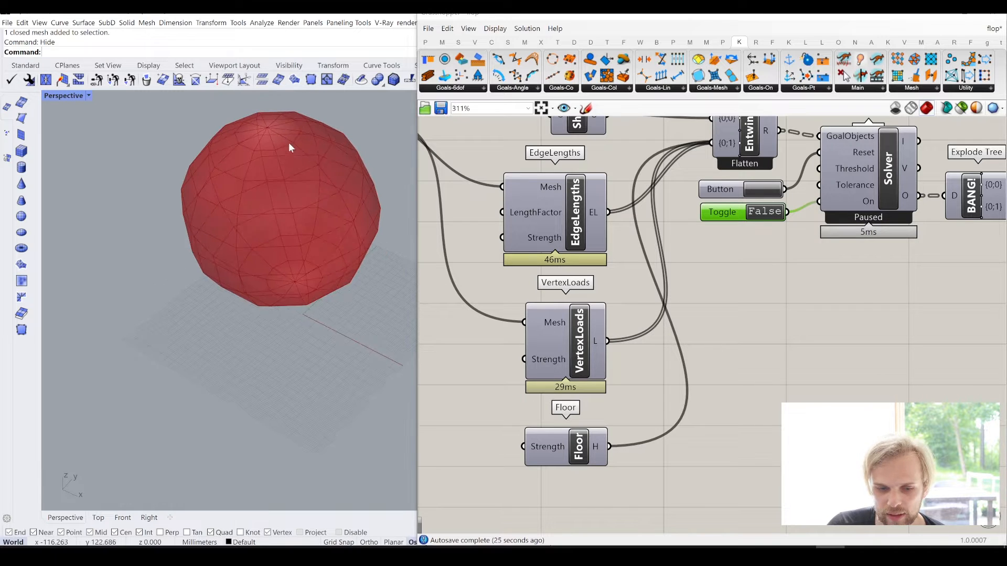
{"action": "scroll", "coordinate": [268, 152], "scroll_direction": "up", "scroll_amount": 3}
{"action": "scroll", "coordinate": [284, 187], "scroll_direction": "down", "scroll_amount": 3}
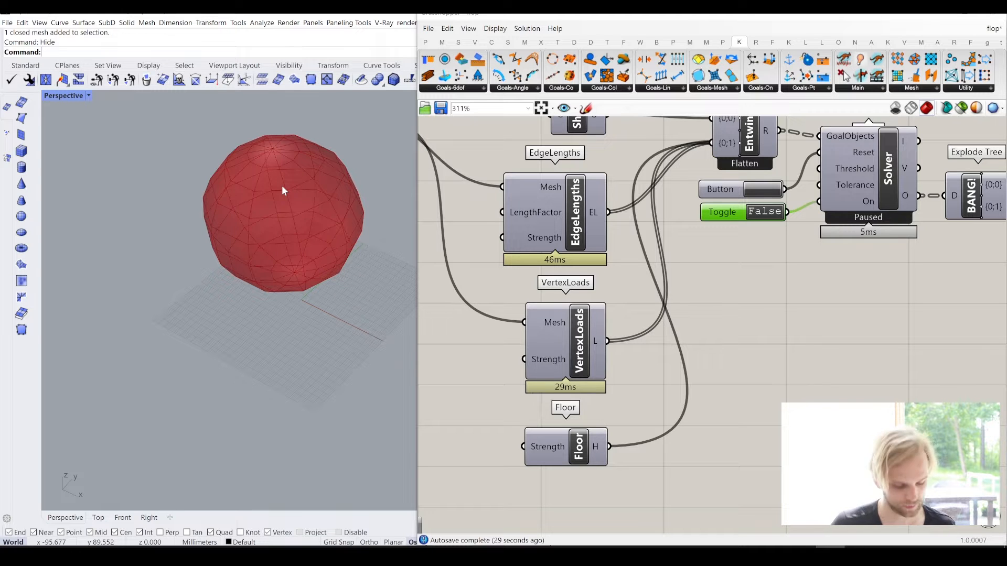
{"action": "type", "text": "show"}
{"action": "key", "text": "Return"}
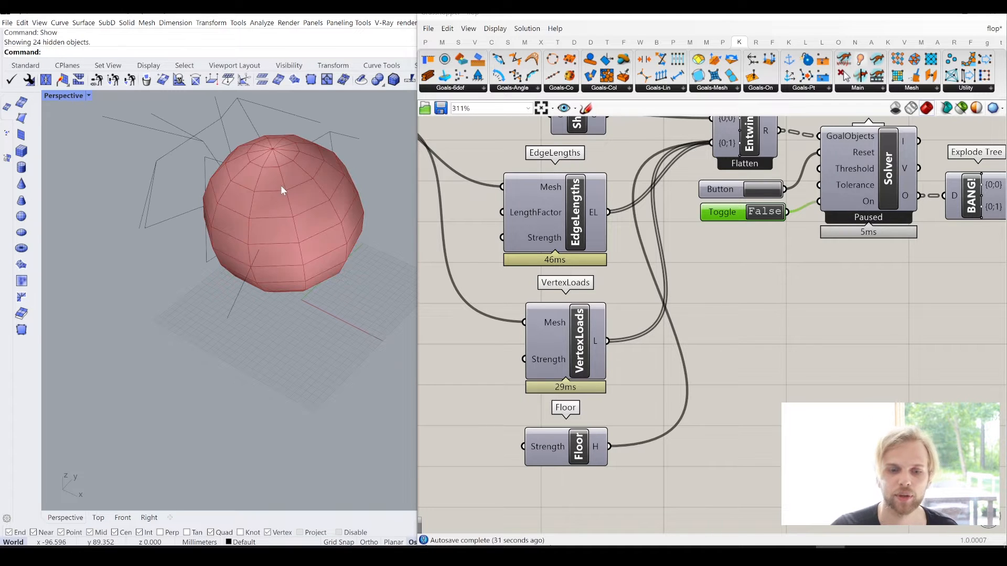
{"action": "key", "text": "ctrl+z"}
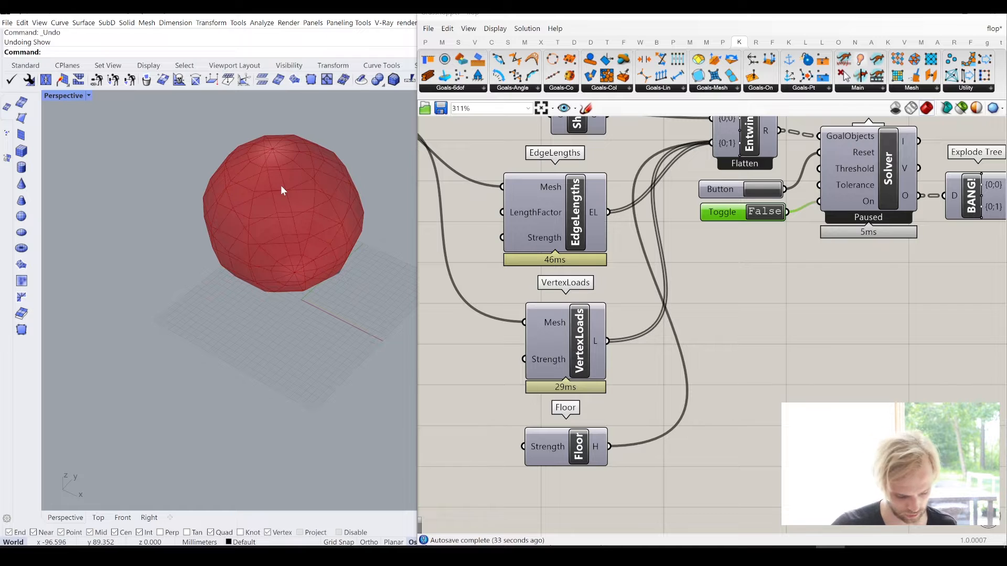
- Unhide only the original mesh sphere with ShowSelected
{"action": "type", "text": "ShowSelected"}
{"action": "key", "text": "Return"}
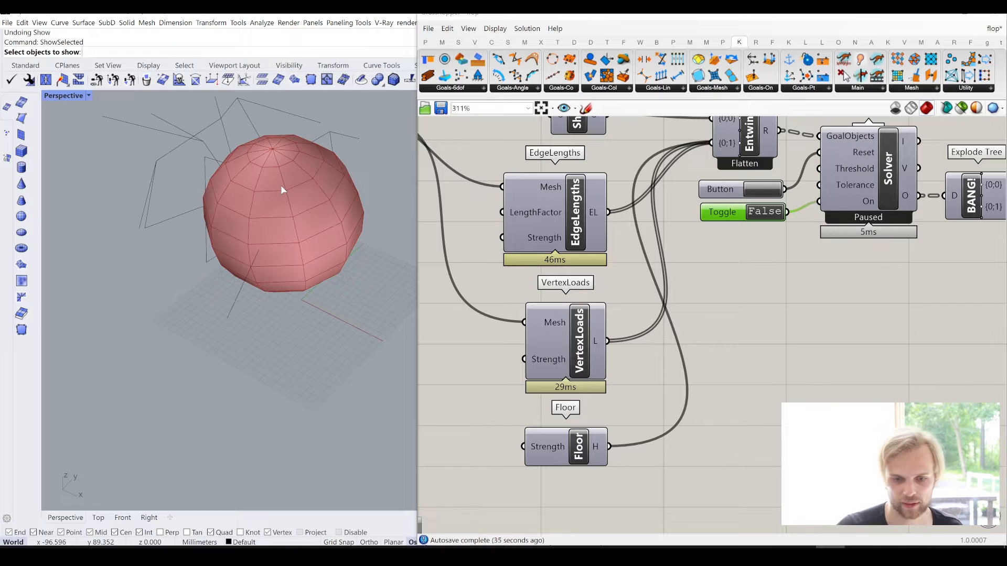
{"action": "left_click", "coordinate": [282, 185]}
{"action": "key", "text": "Return"}
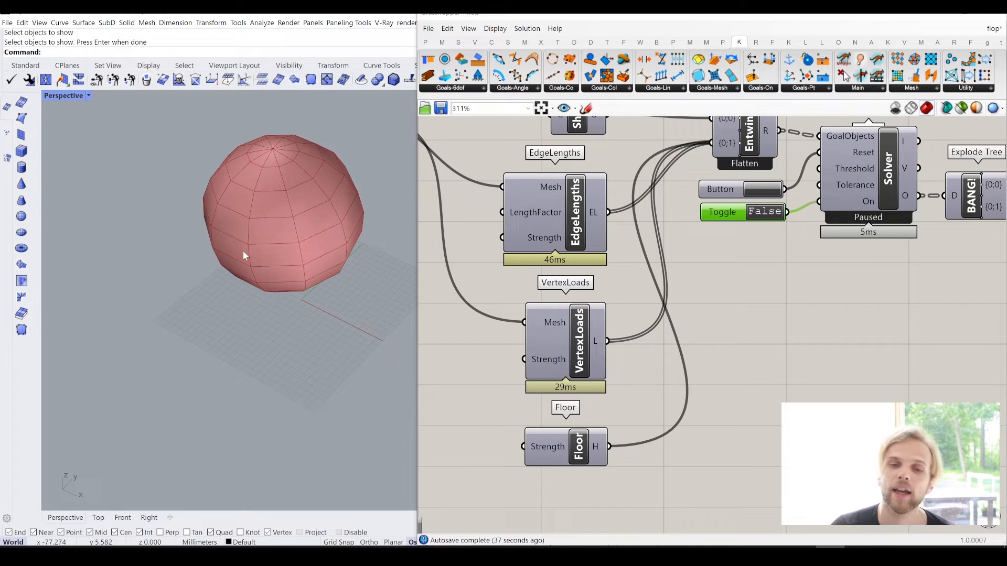
- Convert the mesh sphere's faces to triangles with the TriangulateMesh command
{"action": "left_click", "coordinate": [269, 195]}
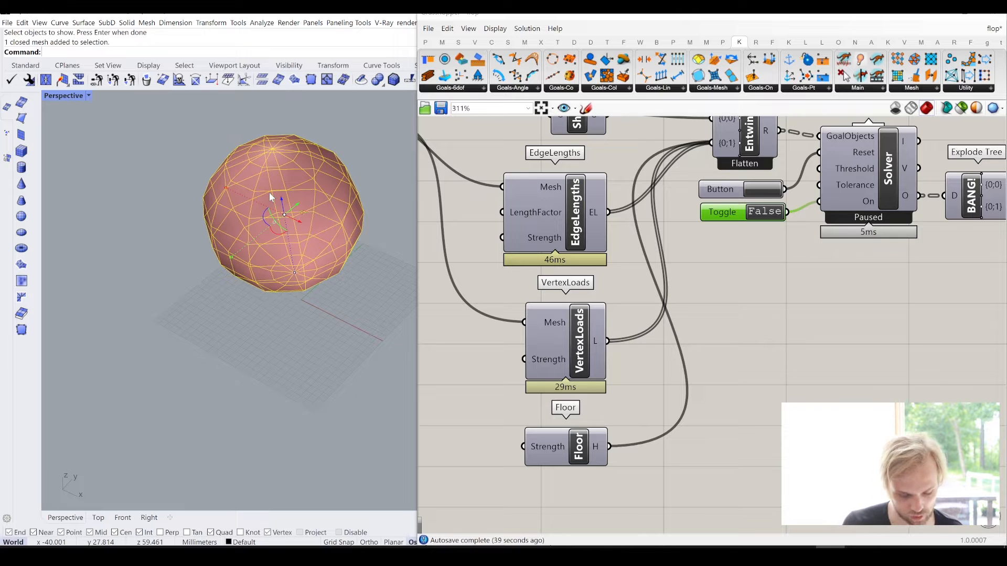
{"action": "type", "text": "Tr"}
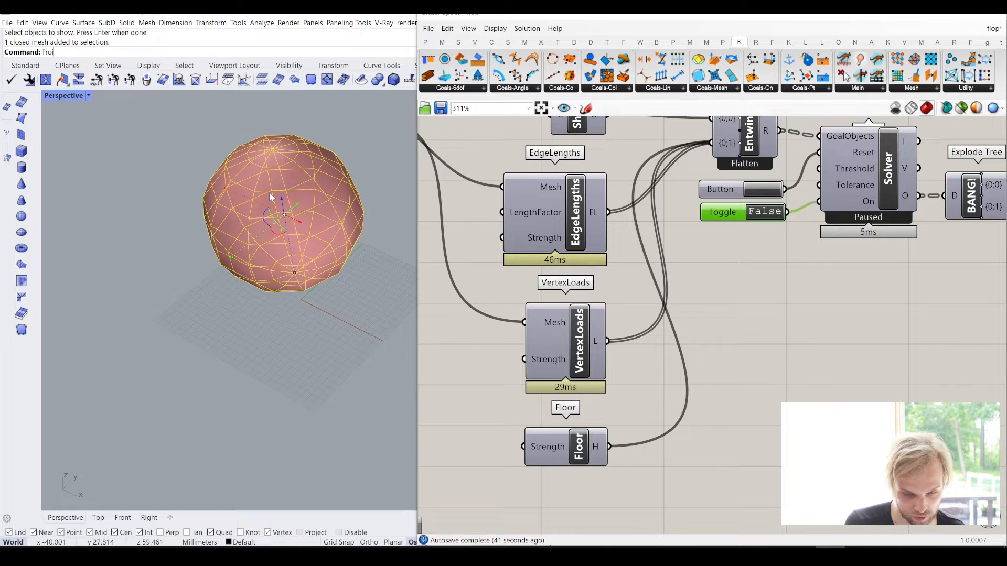
{"action": "type", "text": "i"}
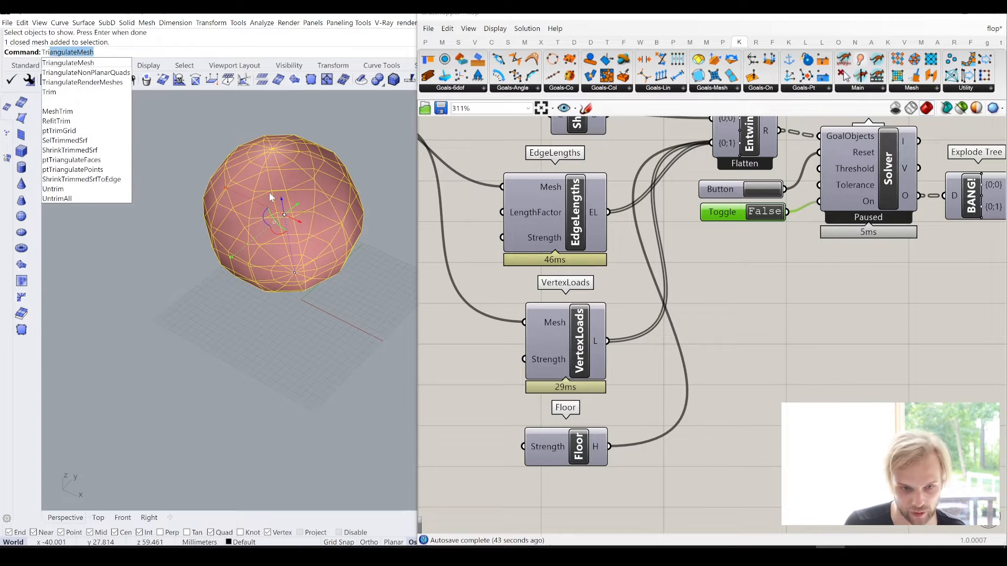
{"action": "key", "text": "Return"}
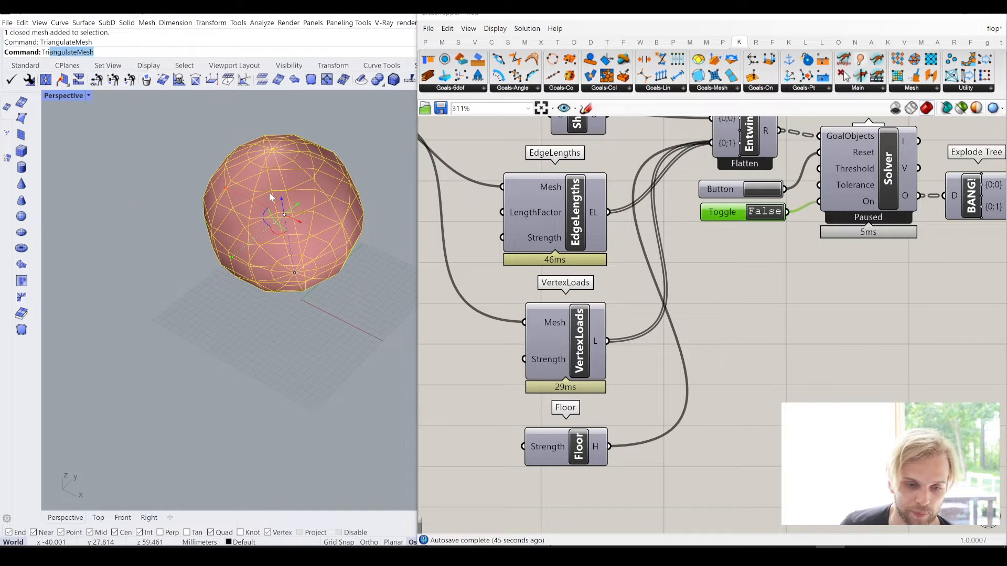
{"action": "scroll", "coordinate": [213, 209], "scroll_direction": "up", "scroll_amount": 5}
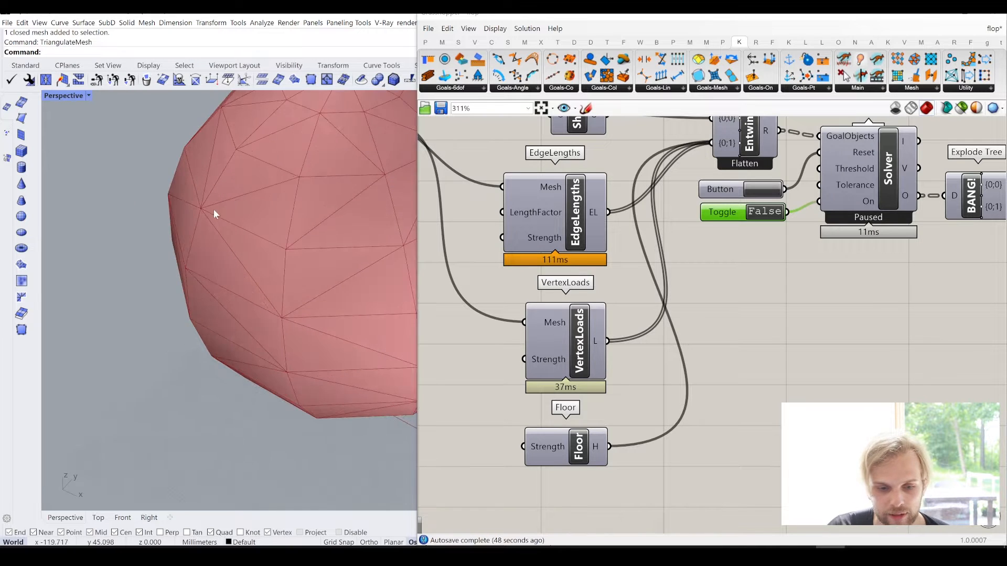
{"action": "scroll", "coordinate": [272, 230], "scroll_direction": "down", "scroll_amount": 5}
- Assign the triangulated sphere to the Grasshopper Mesh parameter and hide the original mesh in Rhino
{"action": "left_click", "coordinate": [301, 211]}
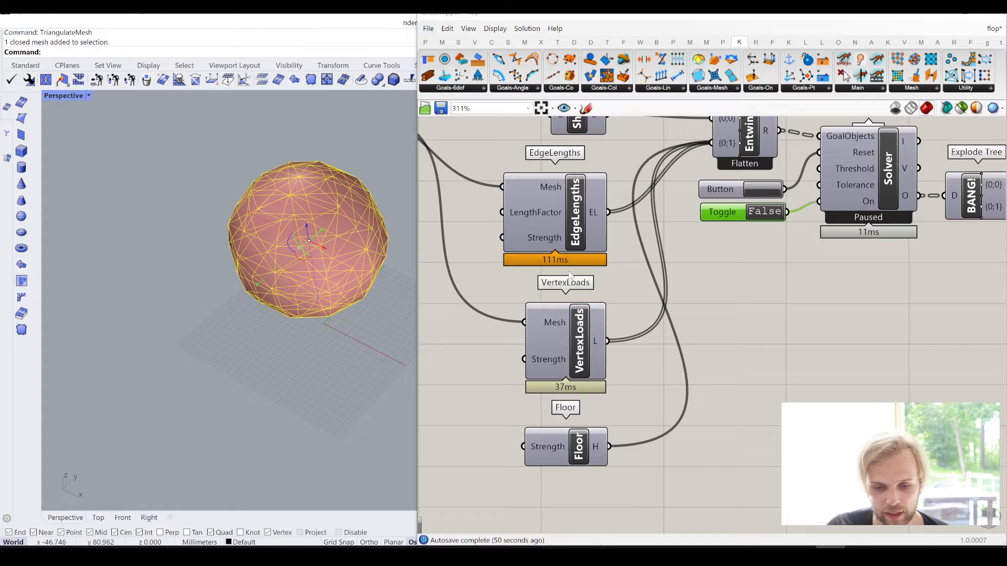
{"action": "right_click_drag", "start_coordinate": [456, 221], "coordinate": [641, 240]}
{"action": "right_click_drag", "start_coordinate": [539, 199], "coordinate": [564, 256]}
{"action": "left_click", "coordinate": [544, 194]}
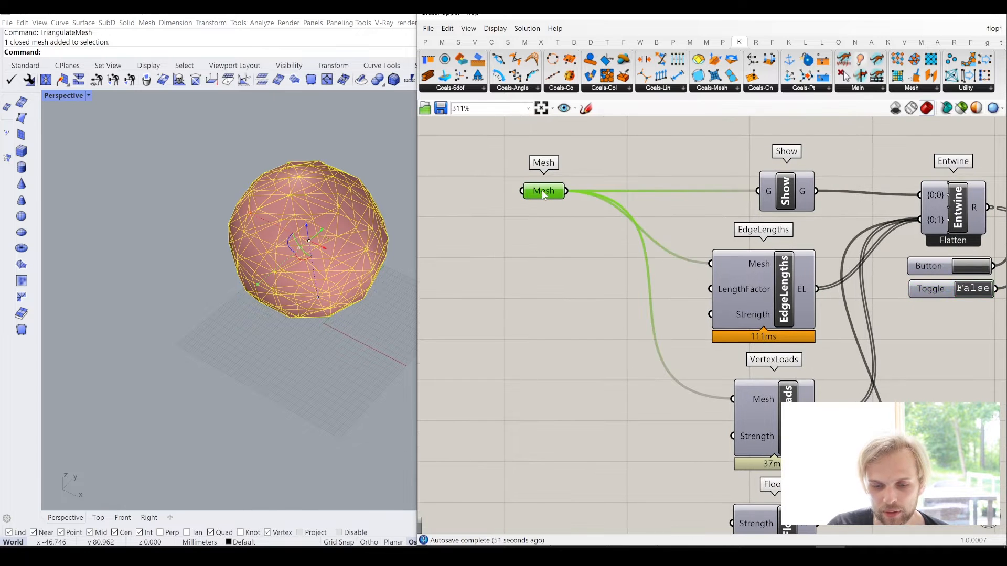
{"action": "right_click", "coordinate": [543, 193]}
{"action": "left_click", "coordinate": [575, 313]}
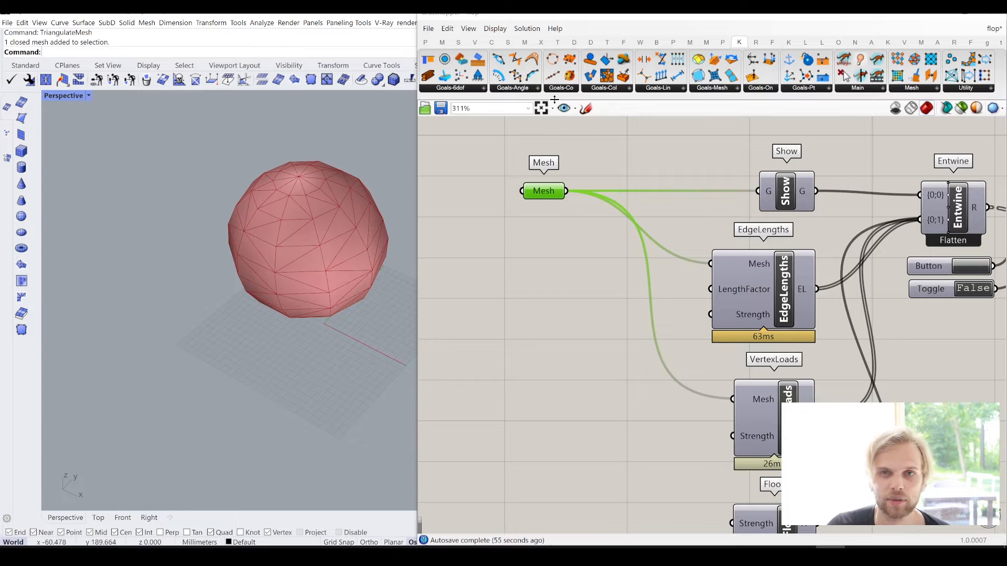
{"action": "mouse_move", "coordinate": [541, 193]}
{"action": "left_mouse_down"}
{"action": "mouse_move", "coordinate": [551, 189]}
{"action": "mouse_move", "coordinate": [539, 189]}
{"action": "left_mouse_up"}
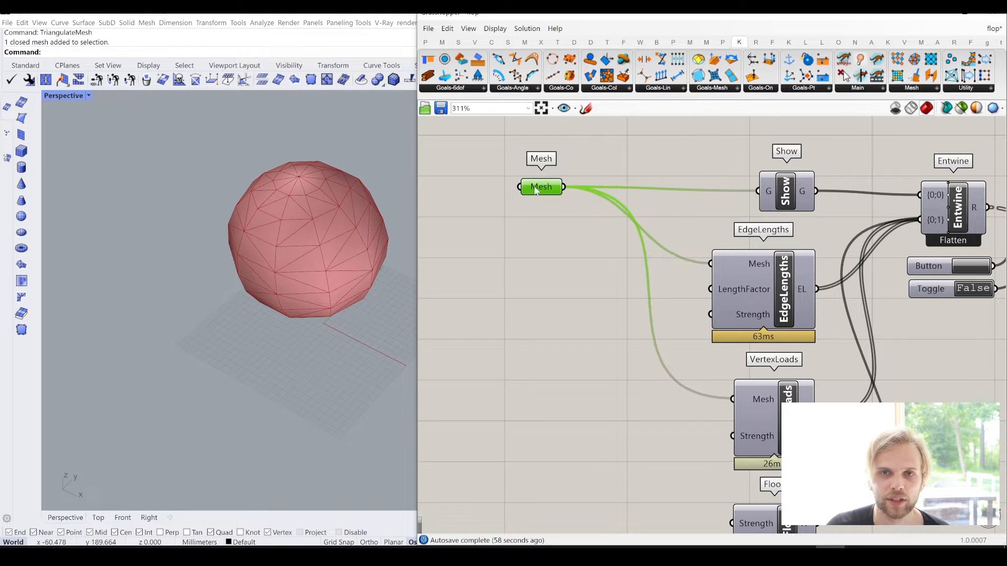
{"action": "left_click", "coordinate": [277, 206]}
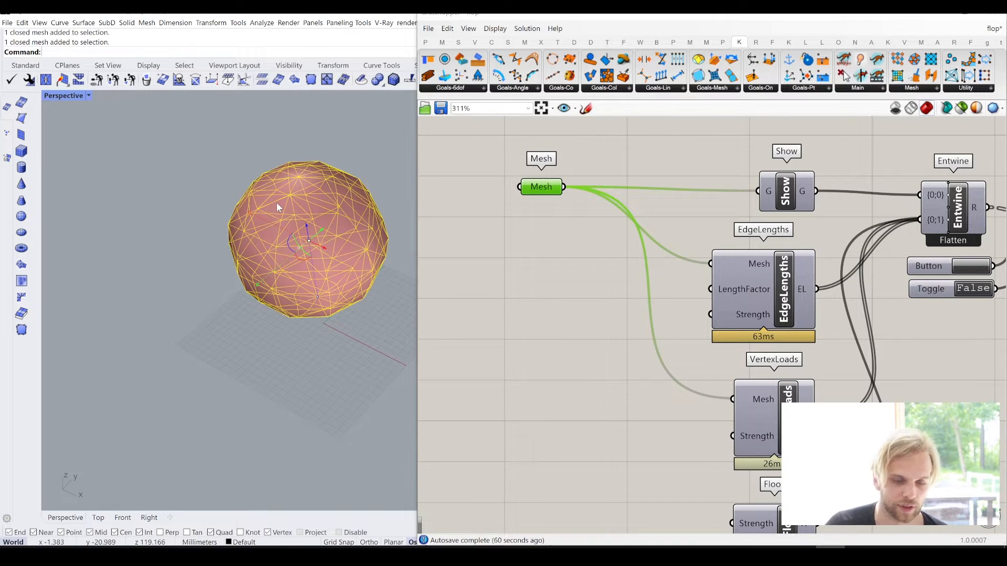
{"action": "key", "text": "Return"}
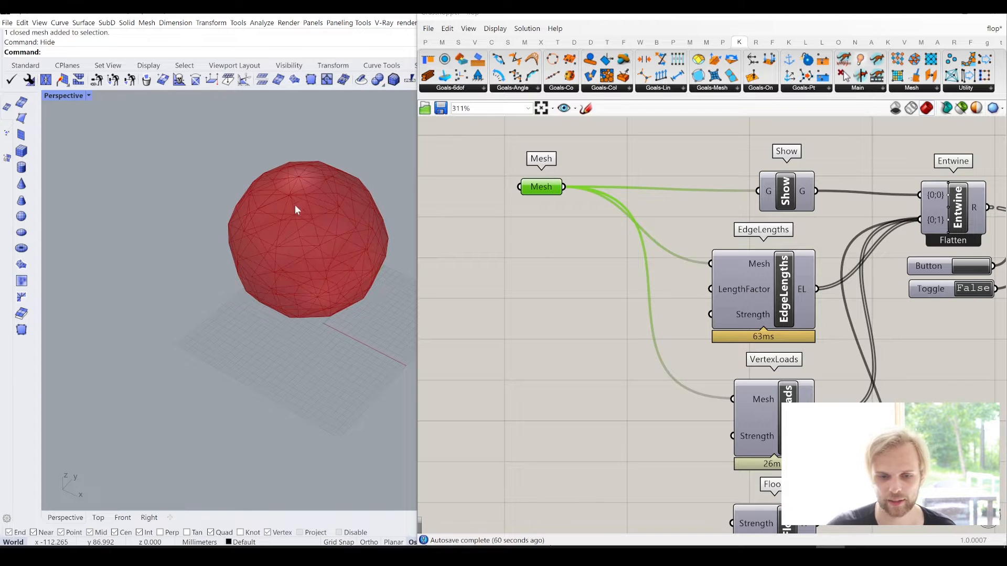
- Reset the simulation, set the Solver's Toggle to True and inspect how the triangulated mesh collapses on the floor
{"action": "right_click_drag", "start_coordinate": [1003, 290], "coordinate": [815, 281]}
{"action": "left_click", "coordinate": [790, 265]}
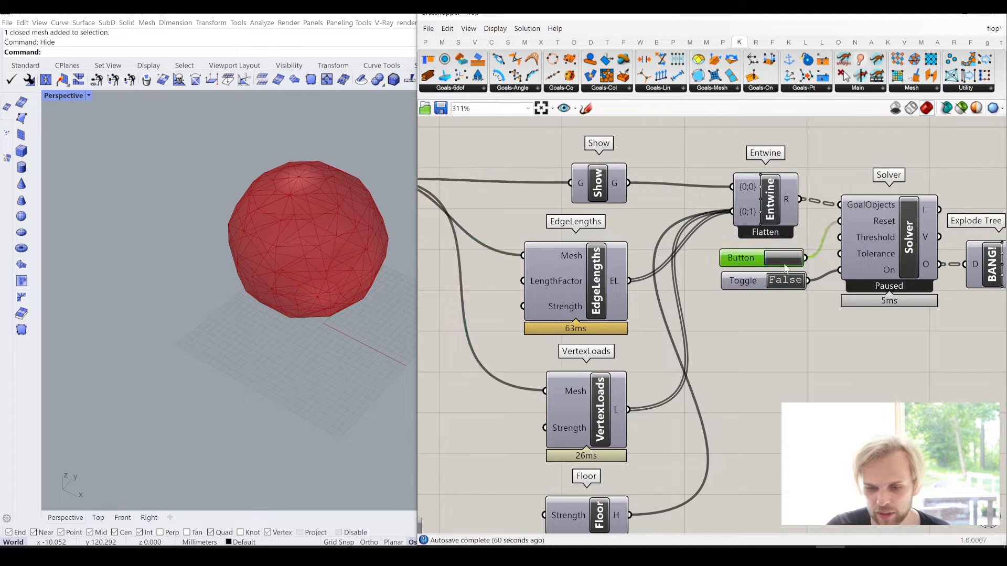
{"action": "left_click", "coordinate": [789, 283]}
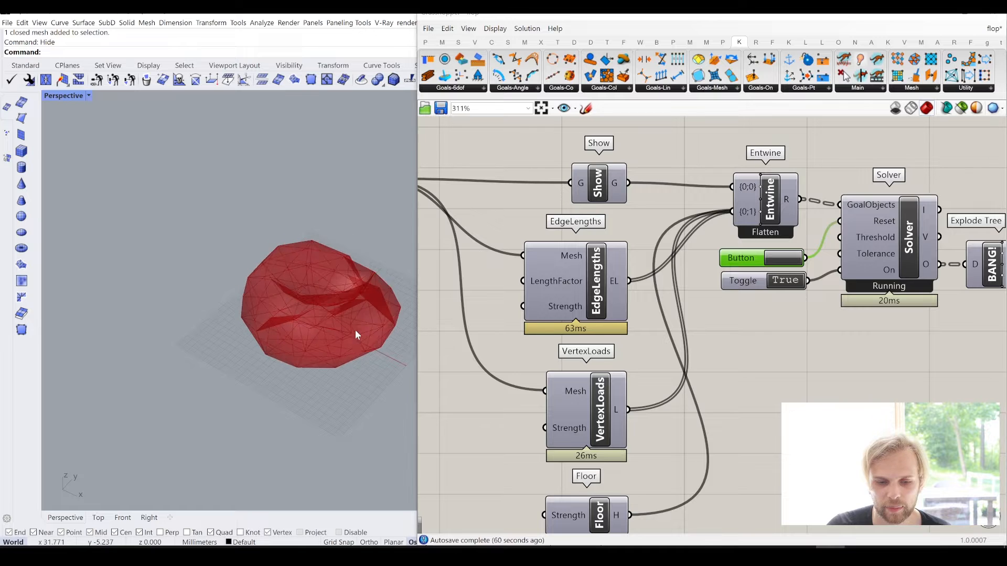
{"action": "mouse_move", "coordinate": [355, 331]}
{"action": "right_mouse_down"}
{"action": "mouse_move", "coordinate": [372, 308]}
{"action": "mouse_move", "coordinate": [317, 369]}
{"action": "mouse_move", "coordinate": [345, 343]}
{"action": "right_mouse_up"}
{"action": "scroll", "coordinate": [316, 351], "scroll_direction": "up", "scroll_amount": 2}
{"action": "scroll", "coordinate": [316, 350], "scroll_direction": "up", "scroll_amount": 3}
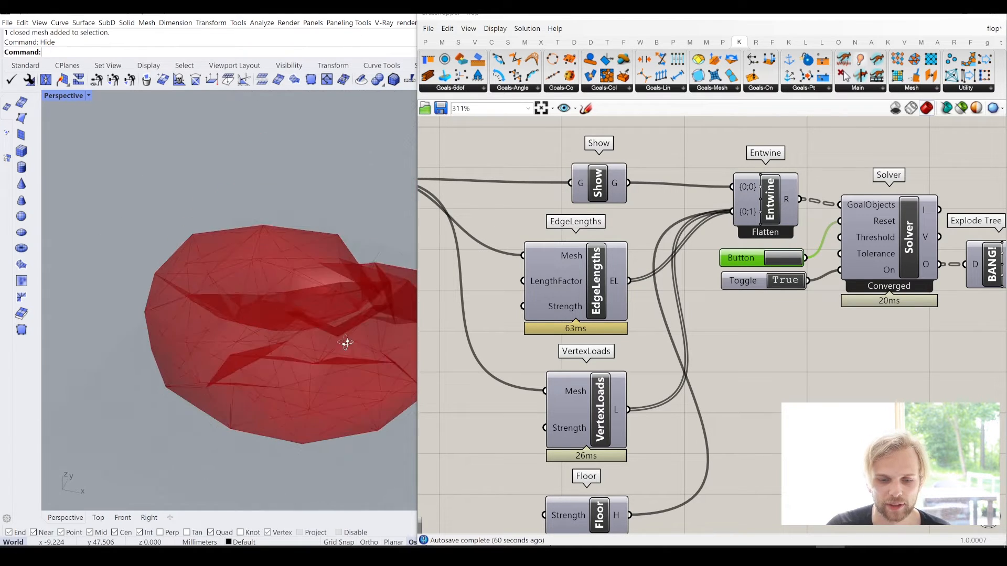
{"action": "scroll", "coordinate": [346, 343], "scroll_direction": "down", "scroll_amount": 3}
- Add a Weaverbird's Catmull-Clark Subdivision component near the Mesh parameter
{"action": "right_click_drag", "start_coordinate": [676, 332], "coordinate": [920, 342]}
{"action": "left_click_drag", "start_coordinate": [601, 195], "coordinate": [565, 200]}
{"action": "double_click", "coordinate": [569, 257]}
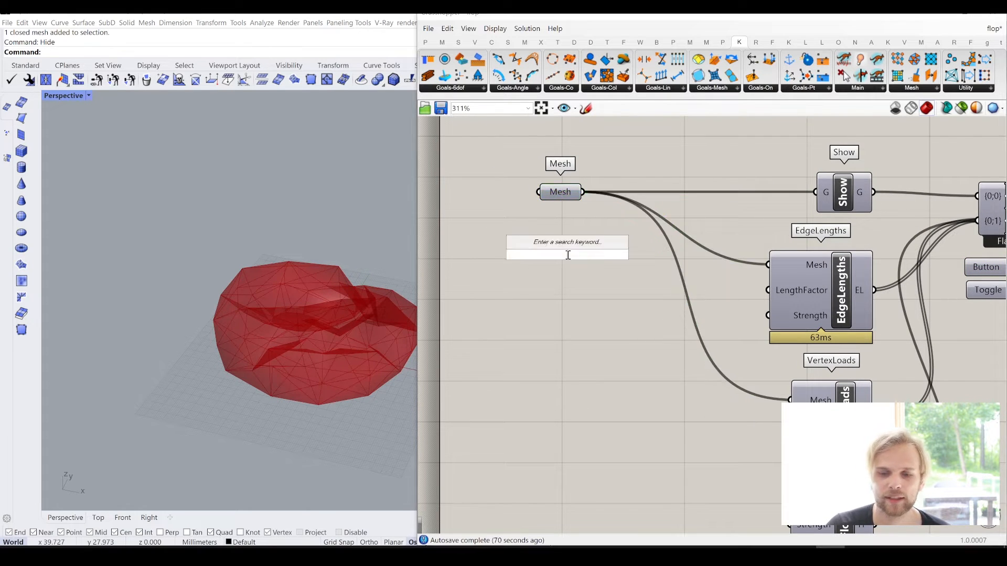
{"action": "type", "text": "cat"}
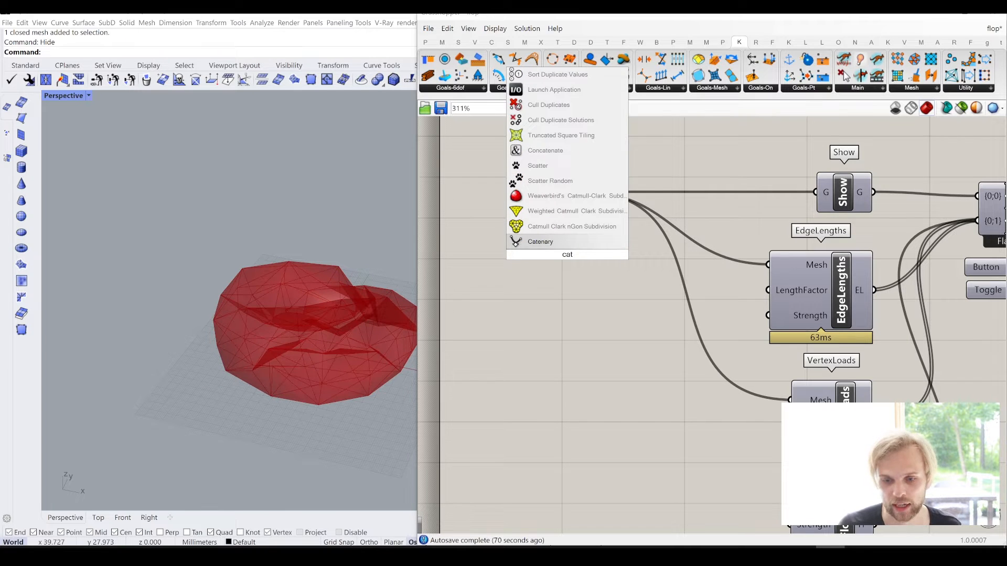
{"action": "left_click", "coordinate": [567, 198]}
{"action": "left_click_drag", "start_coordinate": [582, 271], "coordinate": [628, 351]}
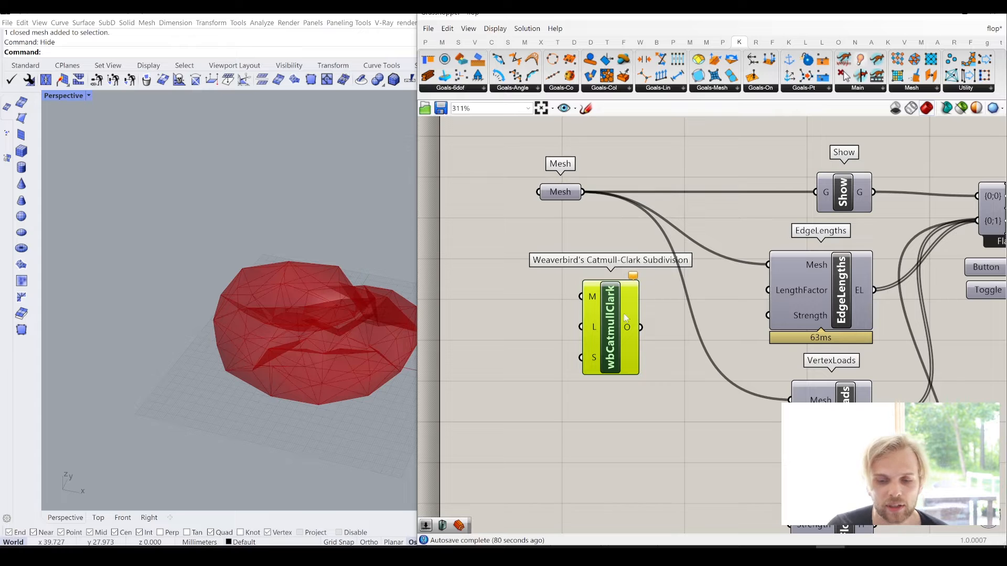
- Place the Catmull-Clark component between Mesh and the goals, and connect Mesh to its M input
{"action": "left_click_drag", "start_coordinate": [554, 200], "coordinate": [482, 194]}
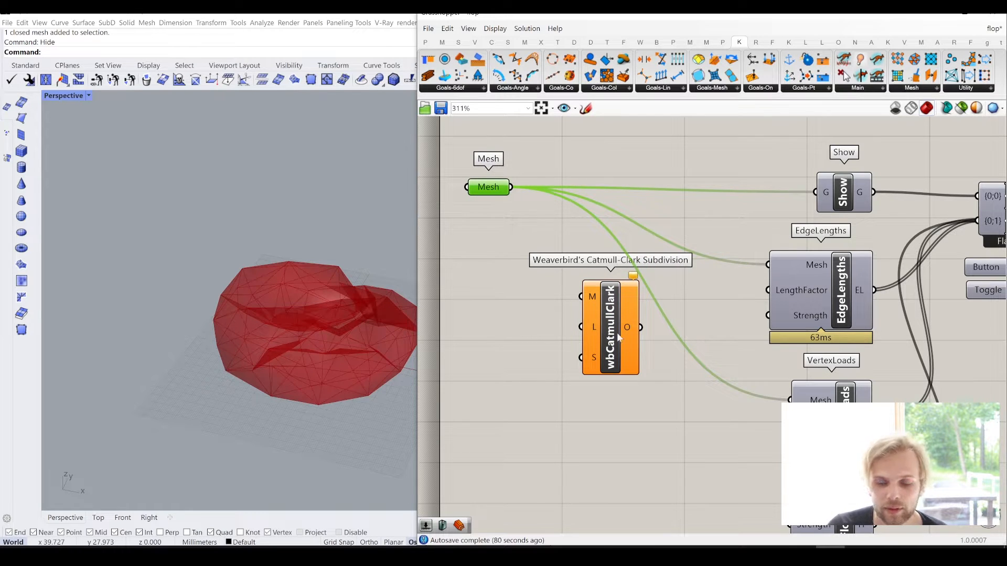
{"action": "left_click_drag", "start_coordinate": [619, 338], "coordinate": [625, 212]}
{"action": "left_click", "coordinate": [529, 156]}
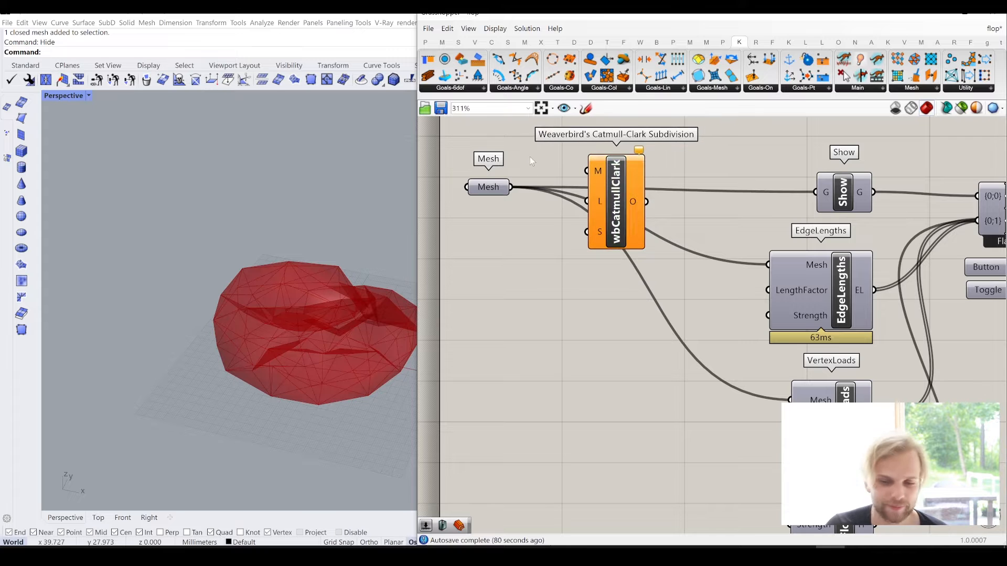
{"action": "scroll", "coordinate": [530, 156], "scroll_direction": "up", "scroll_amount": 2}
{"action": "left_click_drag", "start_coordinate": [498, 211], "coordinate": [603, 188]}
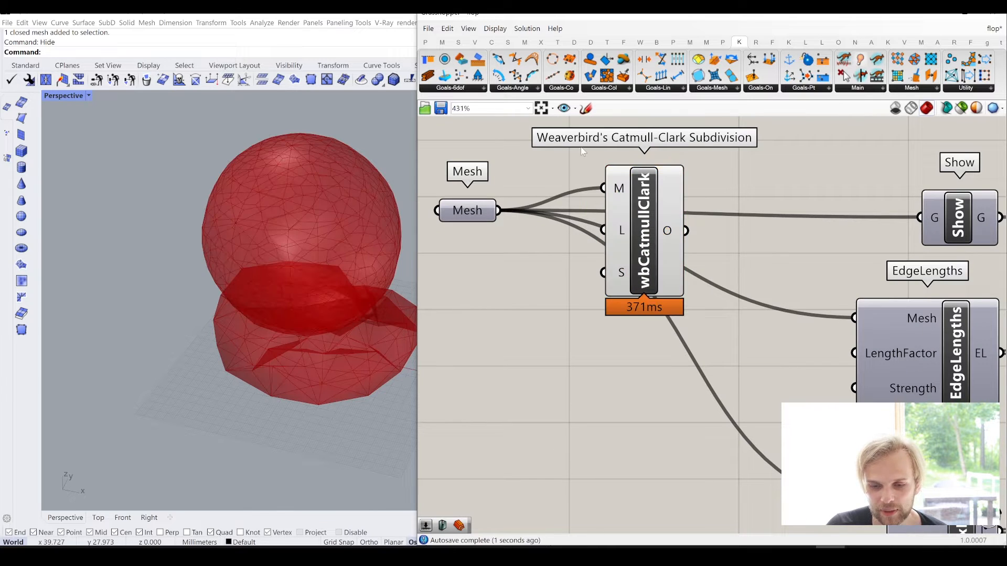
- Connect the subdivision's O output to Show, EdgeLengths and VertexLoads in place of the direct Mesh wires, and move the component closer to Mesh
{"action": "left_click_drag", "start_coordinate": [692, 235], "coordinate": [854, 318]}
{"action": "right_click_drag", "start_coordinate": [744, 282], "coordinate": [694, 229]}
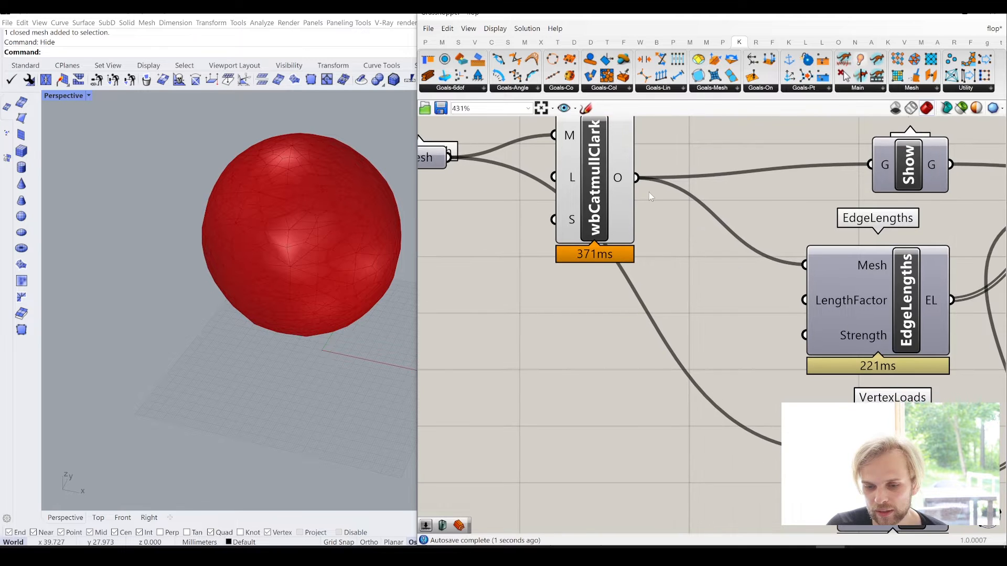
{"action": "scroll", "coordinate": [650, 192], "scroll_direction": "down", "scroll_amount": 1}
{"action": "left_click_drag", "start_coordinate": [638, 180], "coordinate": [810, 408]}
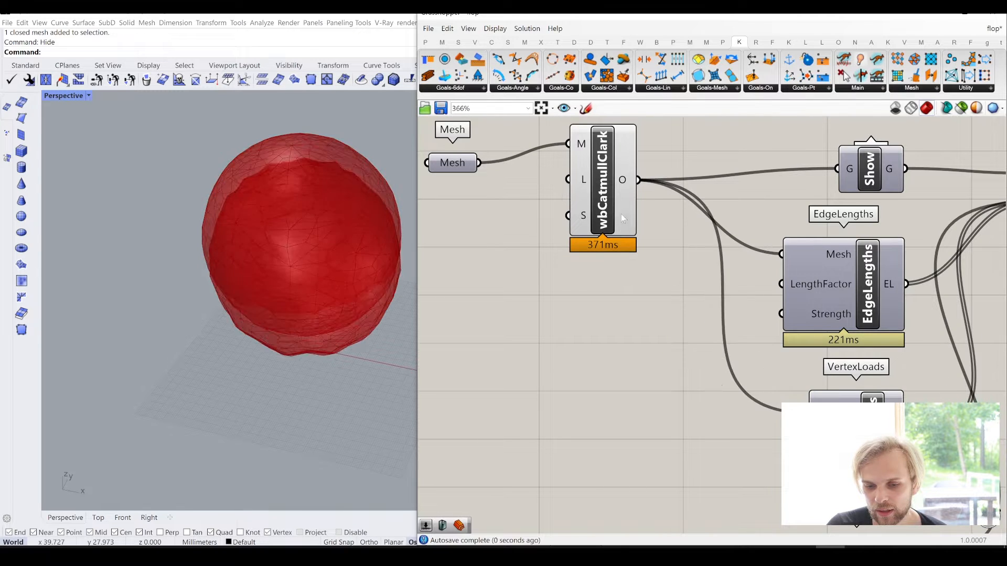
{"action": "left_click_drag", "start_coordinate": [623, 218], "coordinate": [596, 227]}
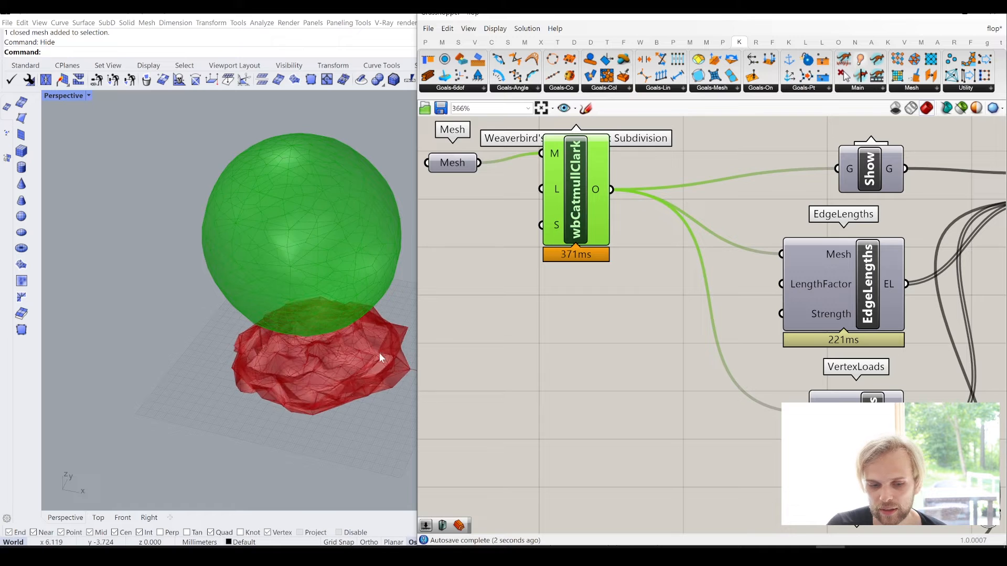
- Inspect the subdivided mesh's collapse on the floor and delete the Weaverbird's Catmull-Clark Subdivision component
{"action": "right_click_drag", "start_coordinate": [317, 358], "coordinate": [319, 353]}
{"action": "scroll", "coordinate": [275, 380], "scroll_direction": "up", "scroll_amount": 6}
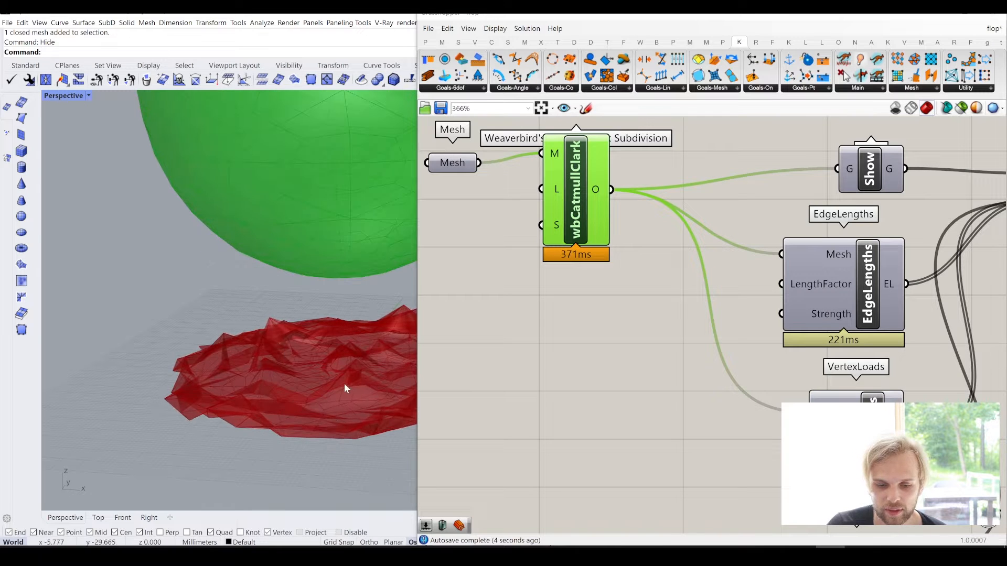
{"action": "scroll", "coordinate": [623, 227], "scroll_direction": "down", "scroll_amount": 1}
{"action": "key", "text": "Delete"}
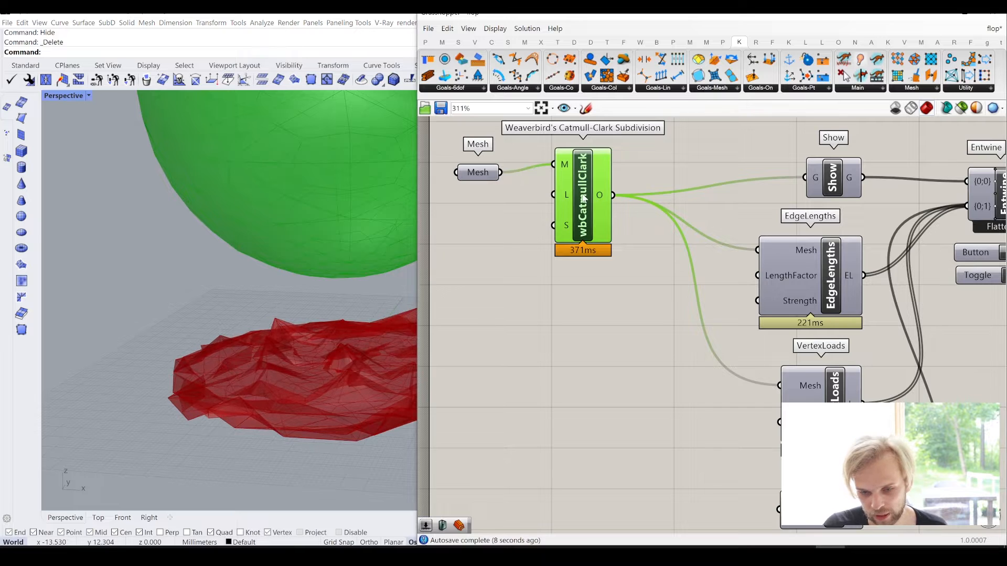
{"action": "right_click_drag", "start_coordinate": [584, 198], "coordinate": [587, 232]}
{"action": "key", "text": "Delete"}
- Connect Mesh directly to the inputs of Show, EdgeLengths and VertexLoads, and move the Mesh parameter closer to the goals
{"action": "left_click_drag", "start_coordinate": [503, 207], "coordinate": [808, 213]}
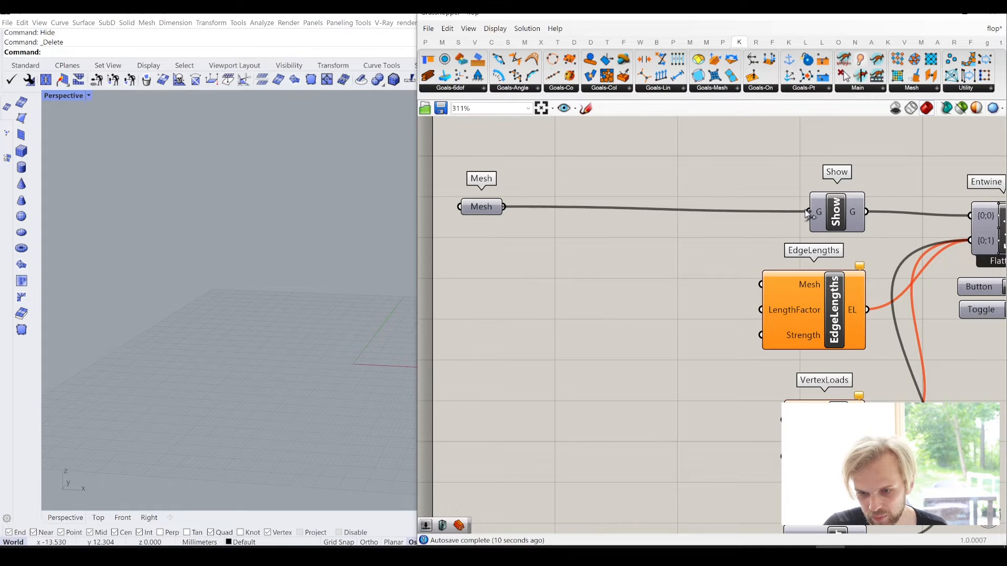
{"action": "left_click_drag", "start_coordinate": [503, 207], "coordinate": [761, 285]}
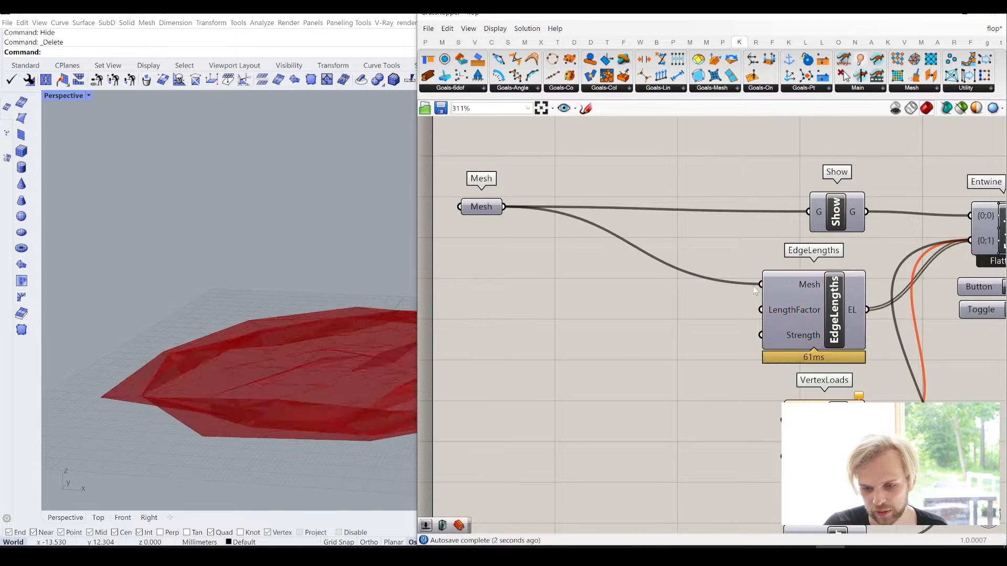
{"action": "scroll", "coordinate": [600, 243], "scroll_direction": "down", "scroll_amount": 2}
{"action": "left_click_drag", "start_coordinate": [572, 229], "coordinate": [776, 383]}
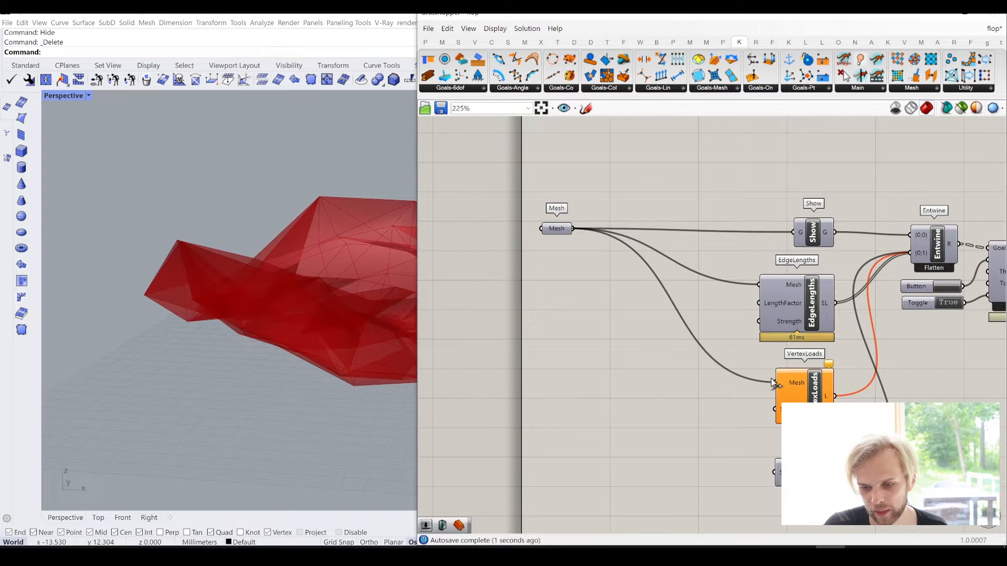
{"action": "left_click_drag", "start_coordinate": [572, 229], "coordinate": [626, 233]}
{"action": "left_click", "coordinate": [489, 253]}
- Inspect the collapsed unsubdivided mesh, set the Solver's Toggle to False and reset the simulation
{"action": "scroll", "coordinate": [274, 366], "scroll_direction": "down", "scroll_amount": 5}
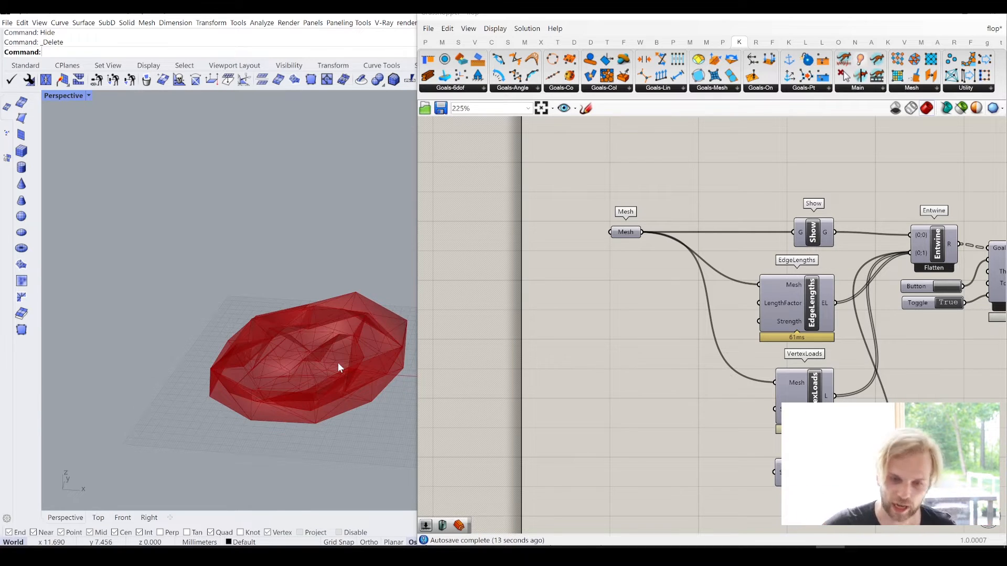
{"action": "right_click_drag", "start_coordinate": [299, 288], "coordinate": [340, 328]}
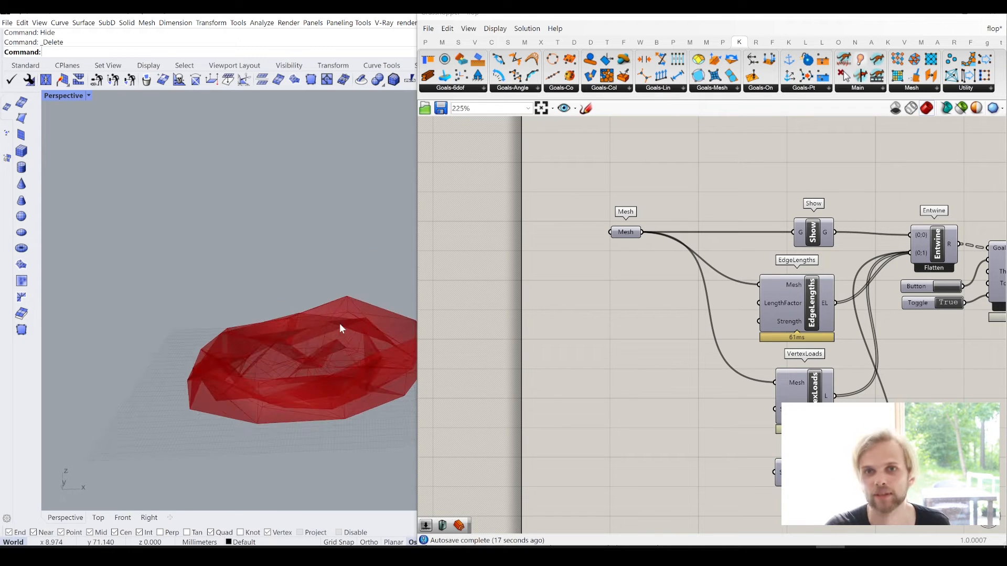
{"action": "right_click_drag", "start_coordinate": [793, 346], "coordinate": [650, 283]}
{"action": "left_click", "coordinate": [546, 212]}
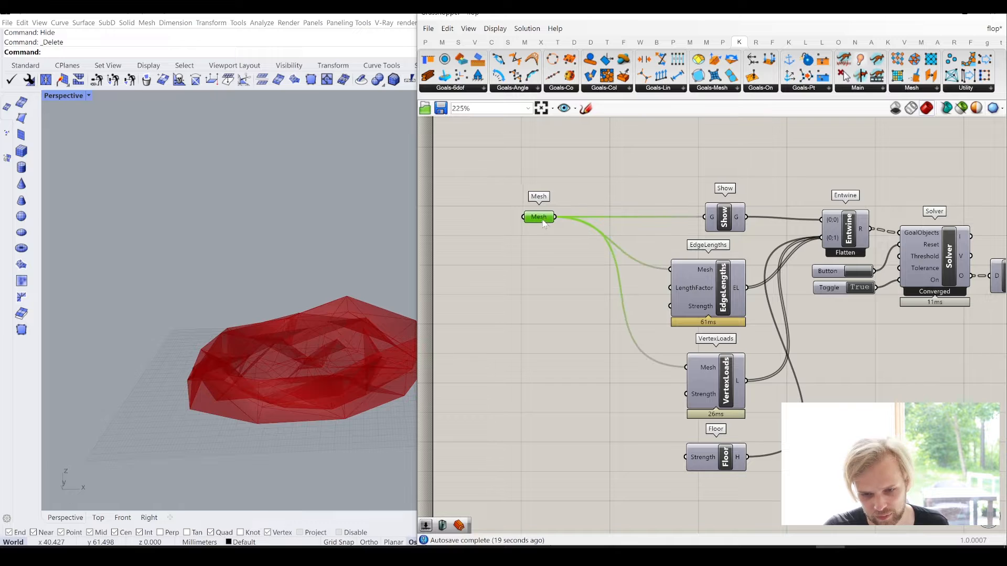
{"action": "right_click_drag", "start_coordinate": [368, 341], "coordinate": [414, 342]}
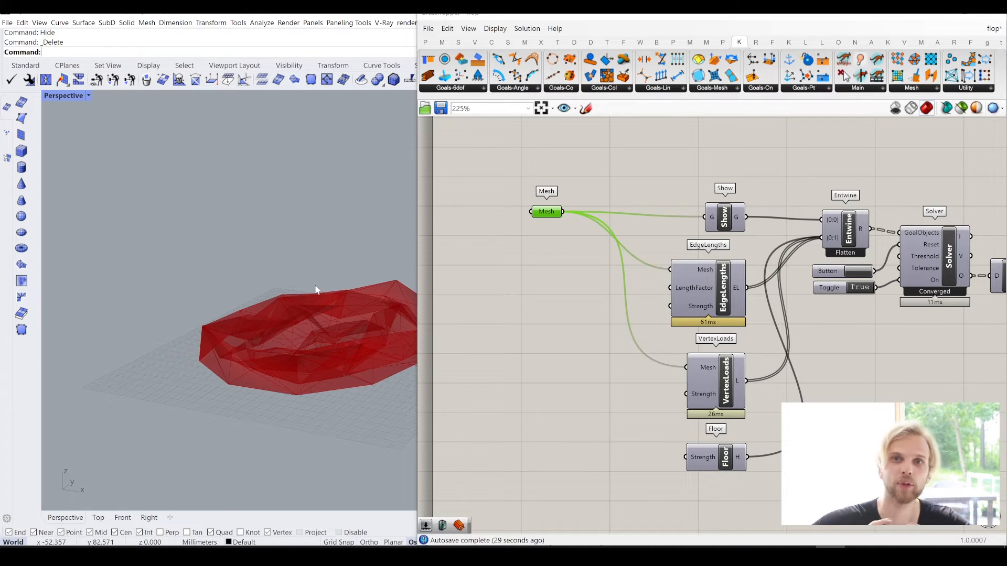
{"action": "double_click", "coordinate": [855, 288]}
{"action": "left_click", "coordinate": [865, 272]}
- Examine the disabled reference definition with its TriRemesh component and goals, and return to the active definition
{"action": "scroll", "coordinate": [641, 227], "scroll_direction": "down", "scroll_amount": 6}
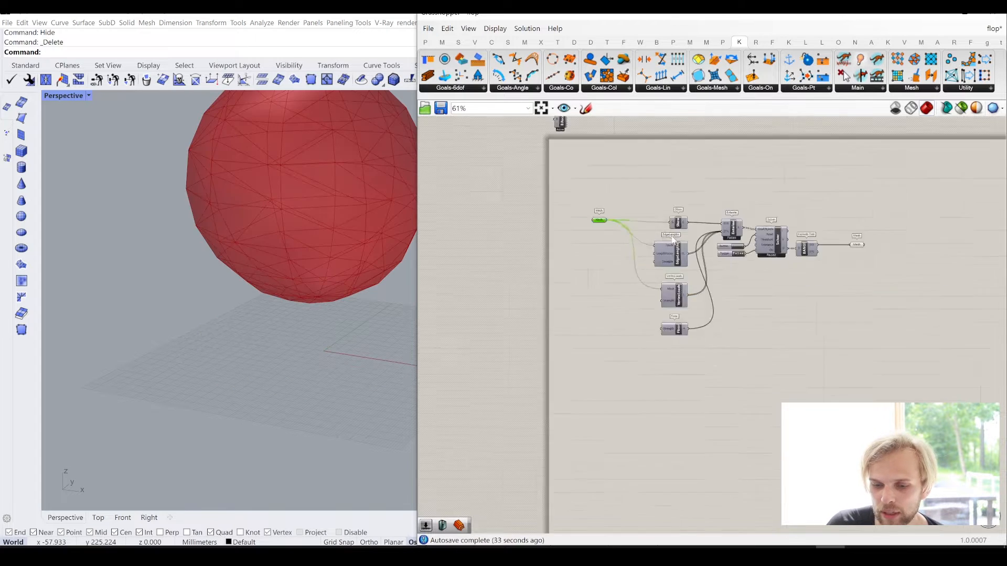
{"action": "right_click_drag", "start_coordinate": [719, 259], "coordinate": [677, 438]}
{"action": "scroll", "coordinate": [659, 241], "scroll_direction": "up", "scroll_amount": 1}
{"action": "scroll", "coordinate": [657, 240], "scroll_direction": "up", "scroll_amount": 4}
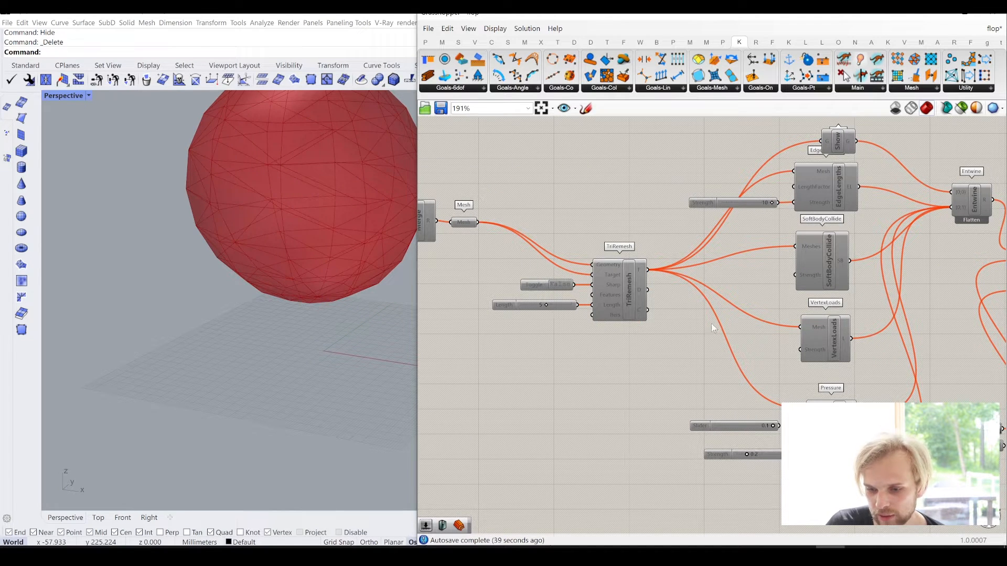
{"action": "scroll", "coordinate": [711, 323], "scroll_direction": "down", "scroll_amount": 6}
{"action": "right_click_drag", "start_coordinate": [606, 461], "coordinate": [693, 326]}
{"action": "scroll", "coordinate": [795, 167], "scroll_direction": "up", "scroll_amount": 5}
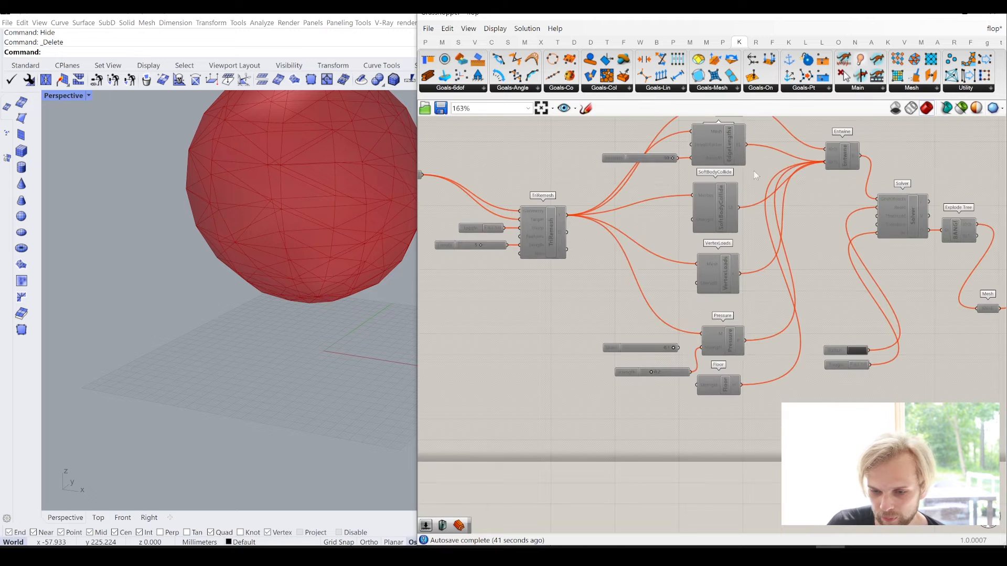
{"action": "right_click_drag", "start_coordinate": [736, 200], "coordinate": [741, 231]}
{"action": "right_click_drag", "start_coordinate": [497, 385], "coordinate": [751, 201]}
{"action": "right_click_drag", "start_coordinate": [549, 421], "coordinate": [674, 240]}
{"action": "scroll", "coordinate": [608, 425], "scroll_direction": "up", "scroll_amount": 2}
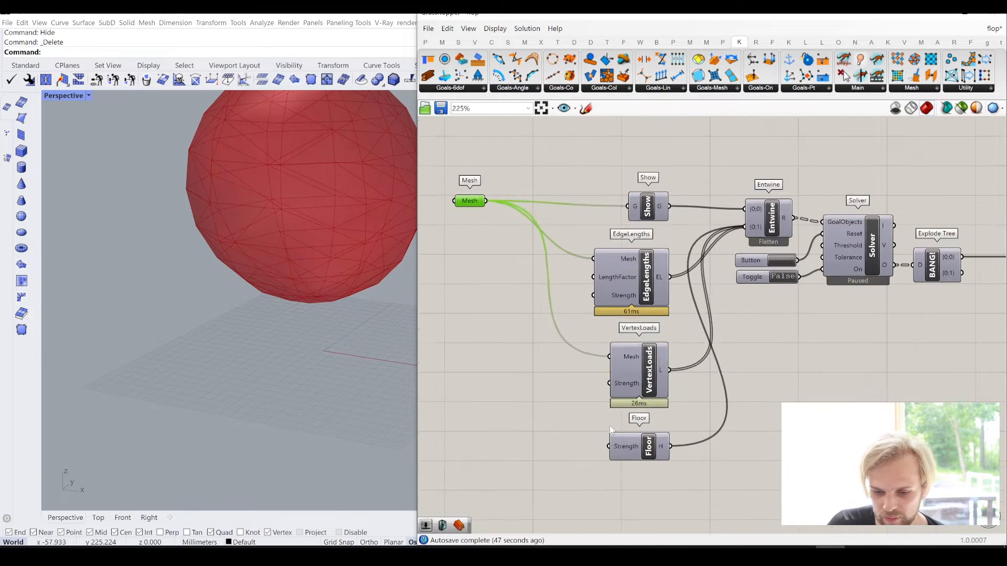
{"action": "scroll", "coordinate": [610, 426], "scroll_direction": "up", "scroll_amount": 1}
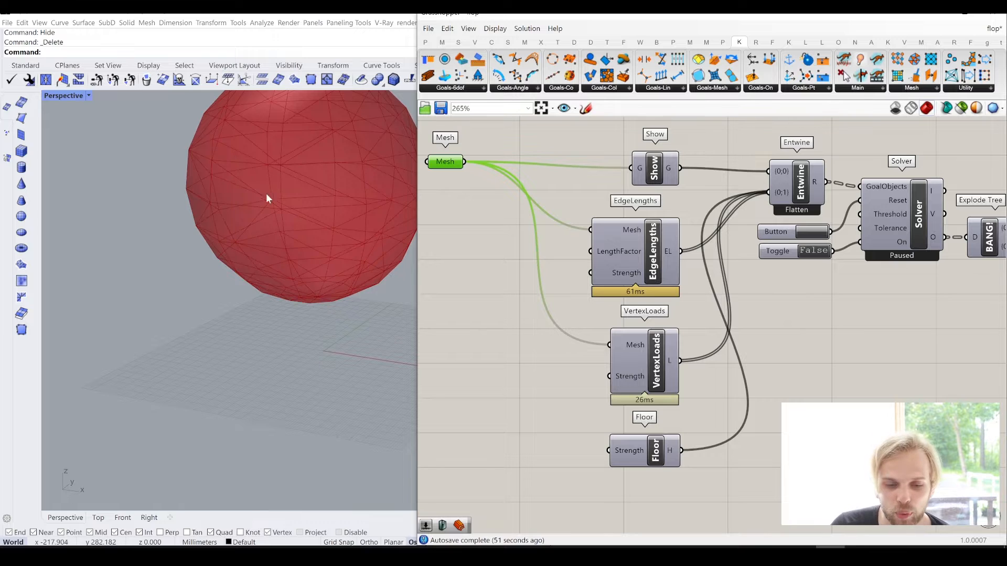
- Add a Pressure goal from the Goals-Mesh group and place it below the Floor component
{"action": "right_click_drag", "start_coordinate": [266, 195], "coordinate": [299, 225]}
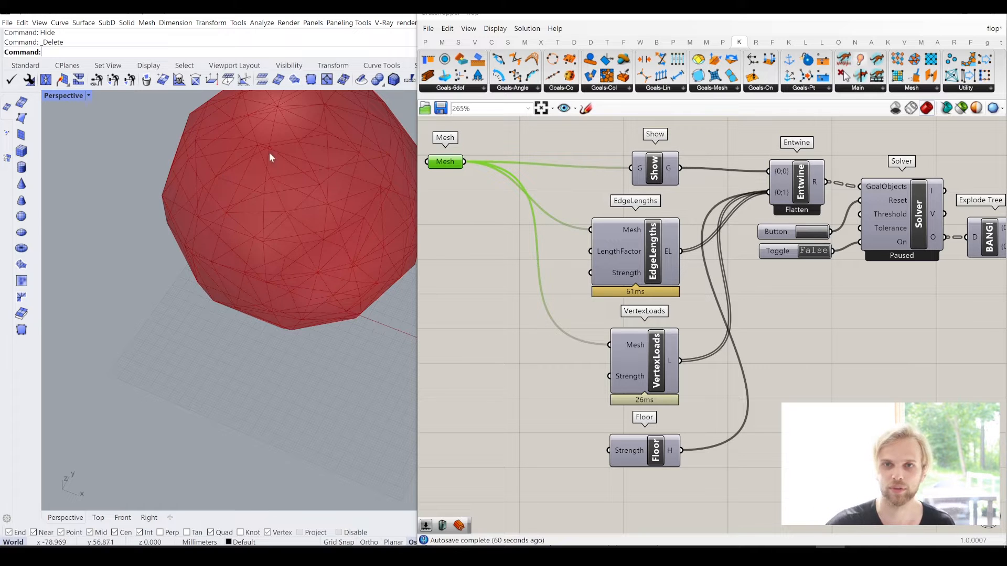
{"action": "right_click_drag", "start_coordinate": [797, 330], "coordinate": [791, 299]}
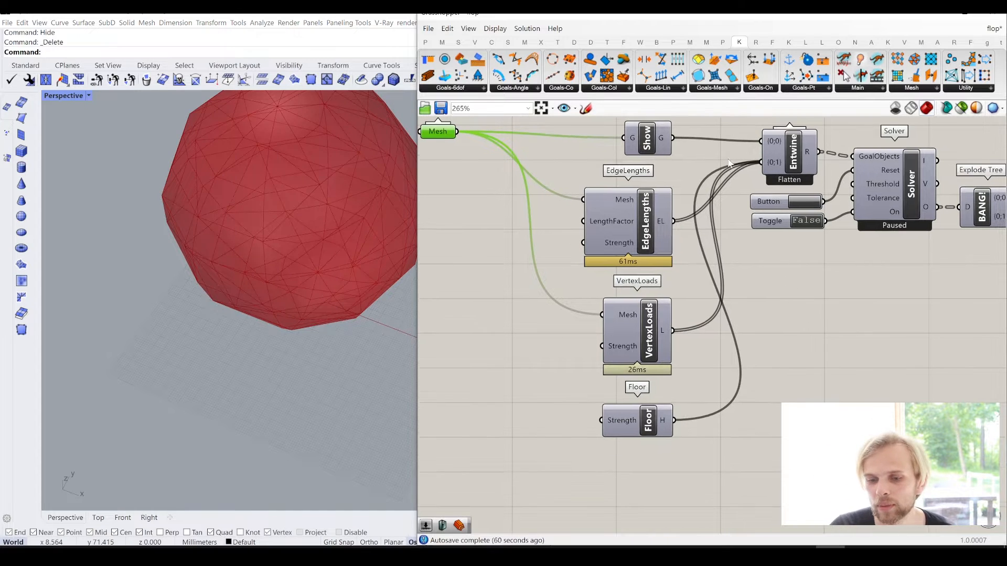
{"action": "left_click", "coordinate": [711, 88]}
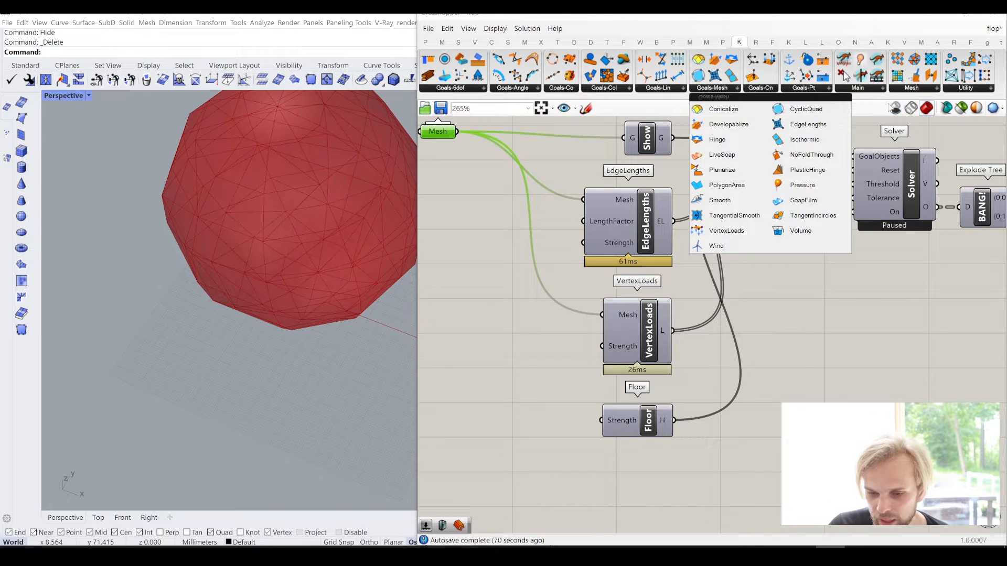
{"action": "left_click", "coordinate": [802, 187]}
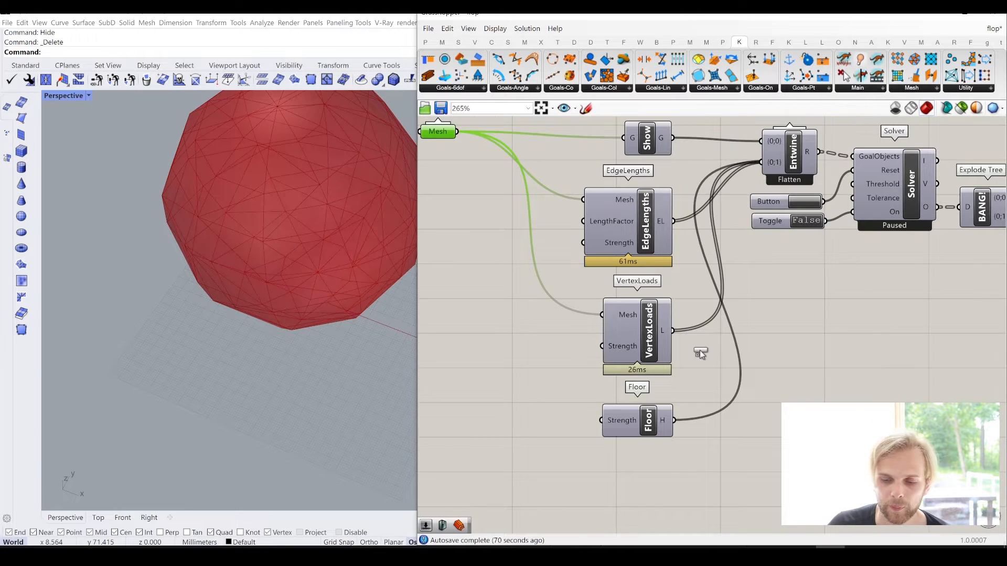
{"action": "left_click", "coordinate": [623, 504]}
{"action": "scroll", "coordinate": [682, 442], "scroll_direction": "down", "scroll_amount": 2}
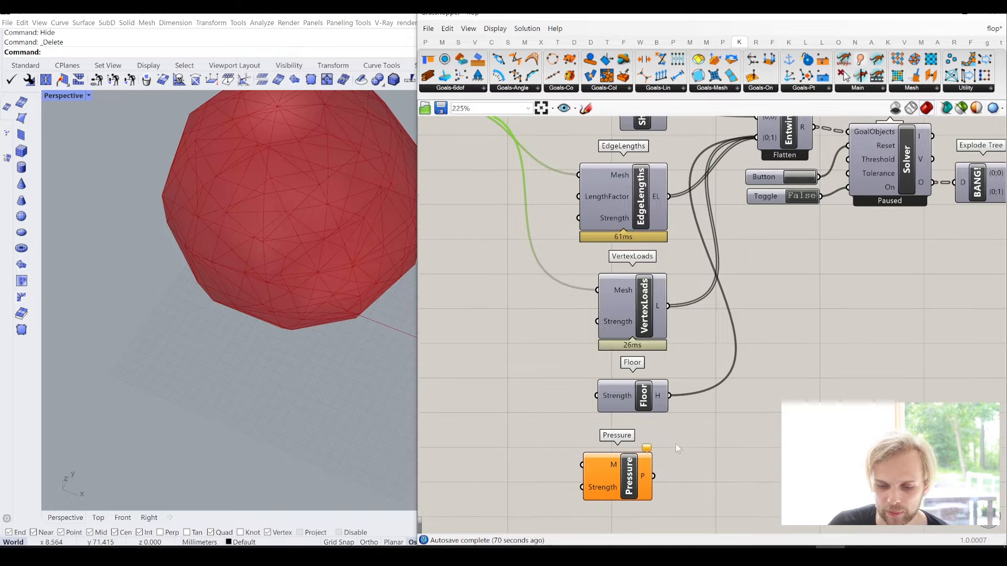
- Connect Pressure's P output to Entwine's {0;1} input and Mesh to Pressure's M input
{"action": "left_click_drag", "start_coordinate": [659, 468], "coordinate": [739, 222], "text": "shift"}
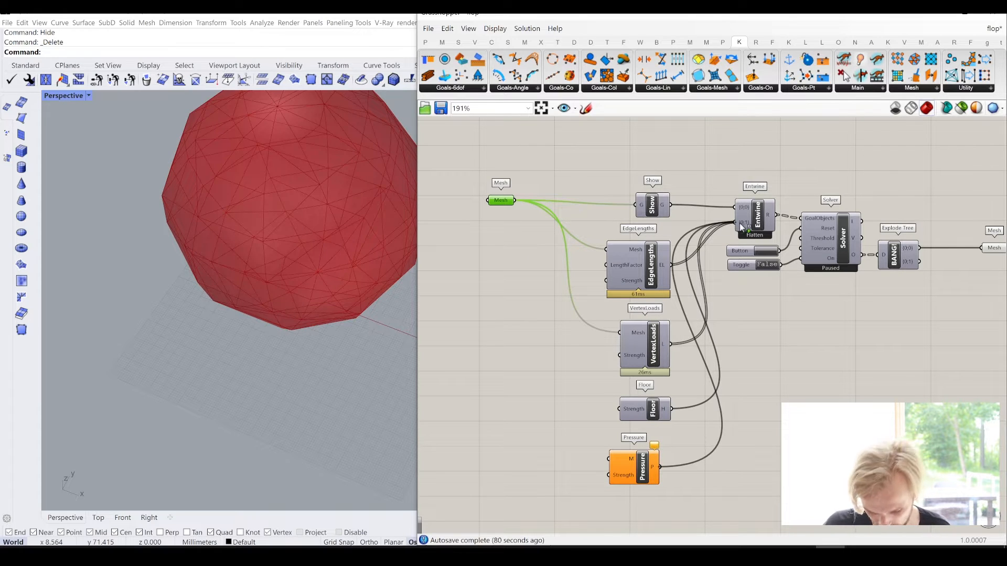
{"action": "right_click_drag", "start_coordinate": [535, 369], "coordinate": [567, 335]}
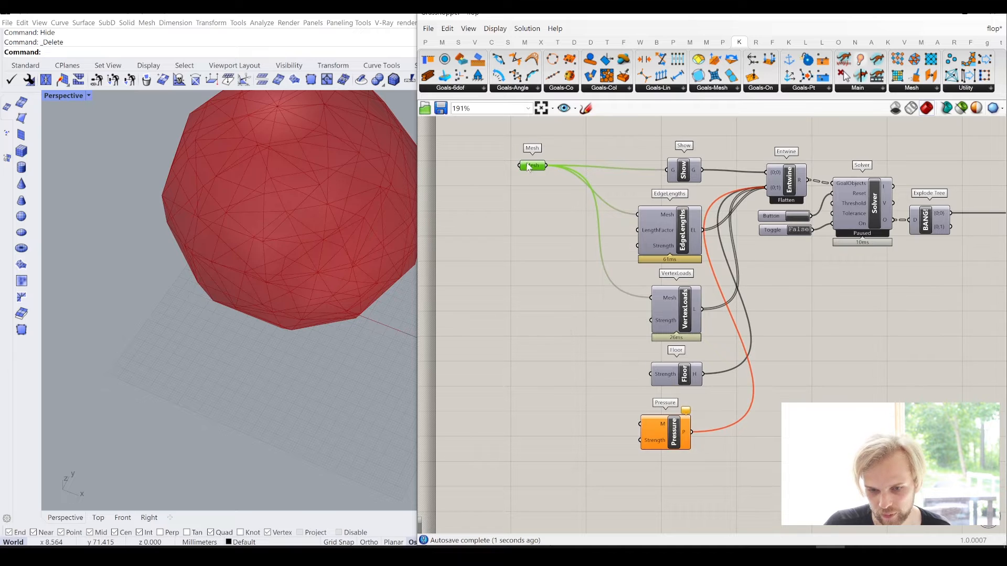
{"action": "left_click_drag", "start_coordinate": [529, 167], "coordinate": [640, 424]}
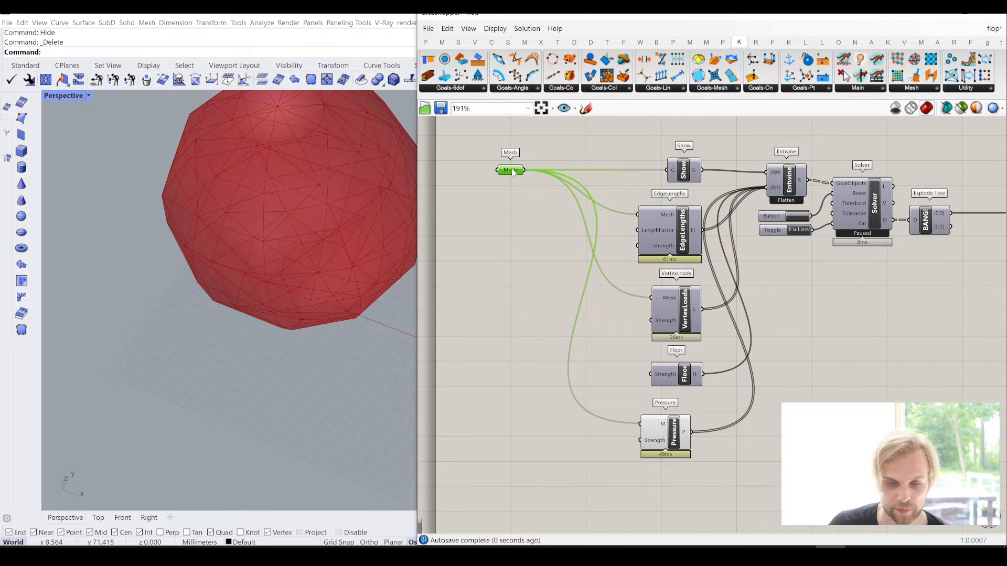
- Turn off the preview of the Pressure component
{"action": "left_click", "coordinate": [672, 427]}
{"action": "middle_click", "coordinate": [682, 431]}
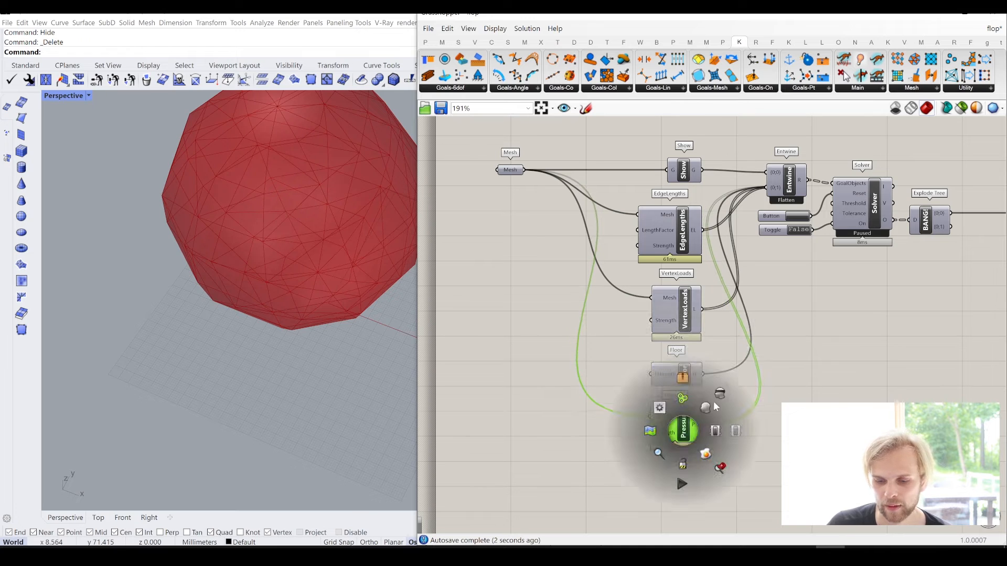
{"action": "left_click", "coordinate": [721, 394]}
{"action": "left_click", "coordinate": [826, 324]}
{"action": "right_click_drag", "start_coordinate": [820, 310], "coordinate": [773, 331]}
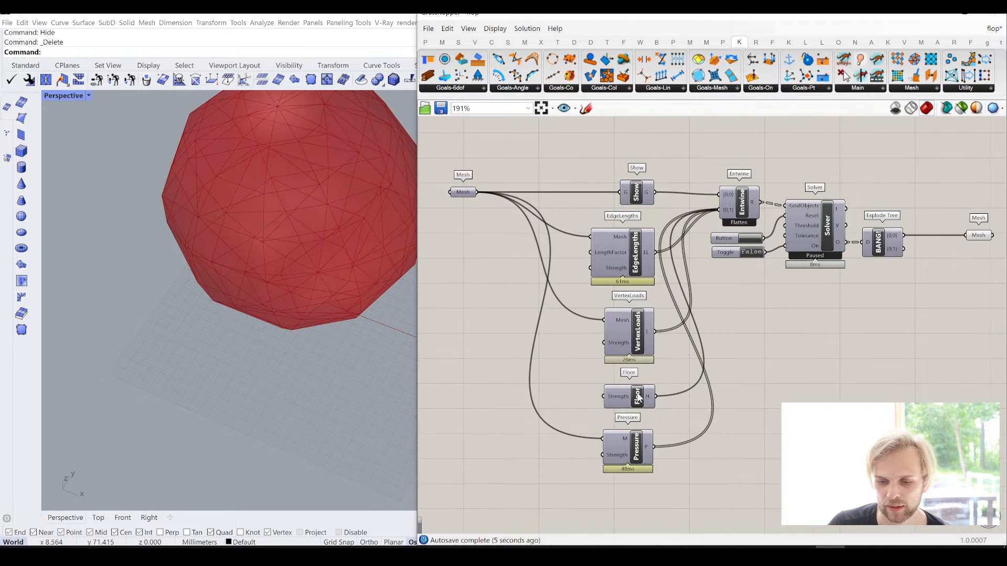
- Create a number slider with the value 0.1, connect it to Pressure's Strength input and align it beside that component
{"action": "scroll", "coordinate": [606, 457], "scroll_direction": "up", "scroll_amount": 3}
{"action": "scroll", "coordinate": [614, 454], "scroll_direction": "up", "scroll_amount": 1}
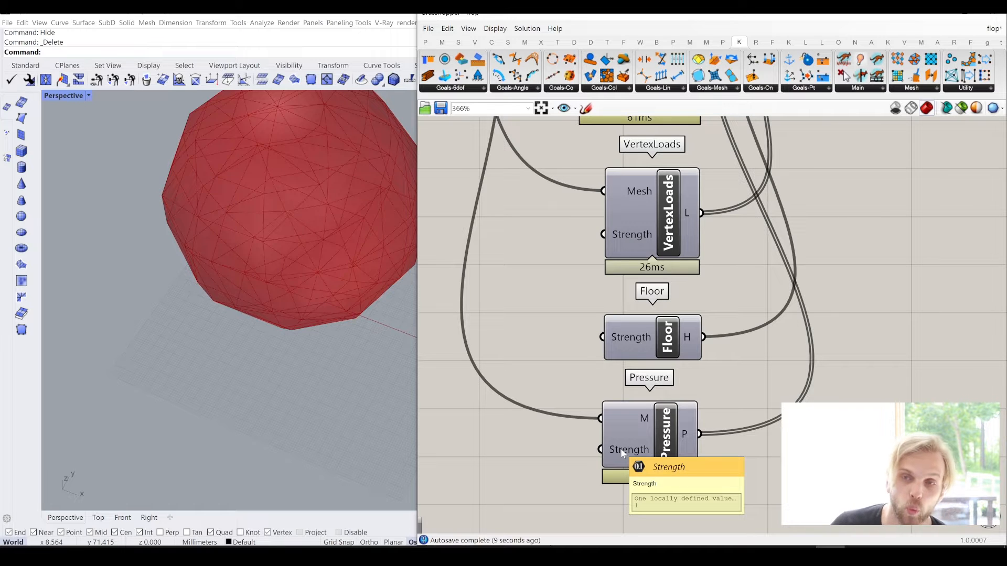
{"action": "scroll", "coordinate": [719, 303], "scroll_direction": "down", "scroll_amount": 3}
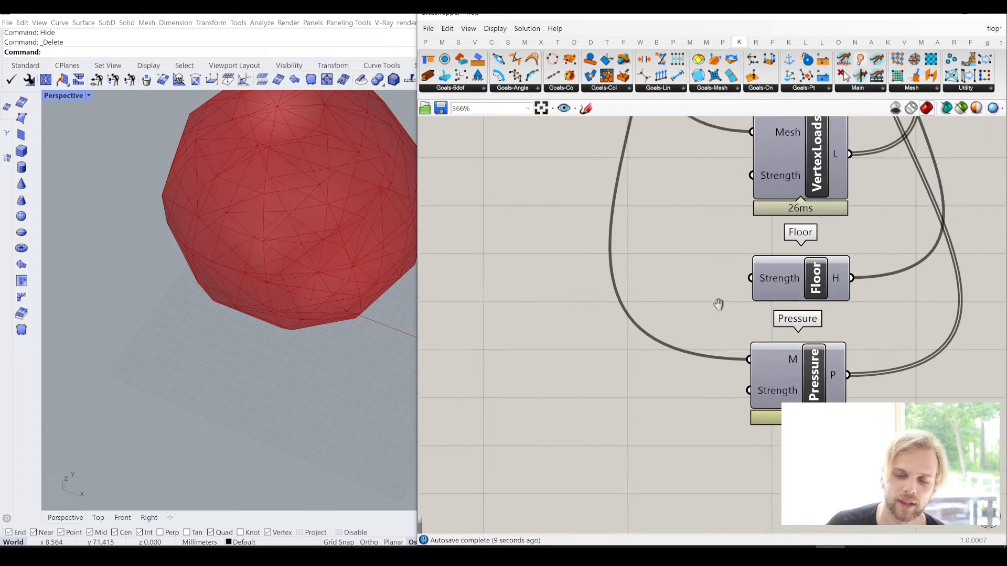
{"action": "double_click", "coordinate": [630, 379]}
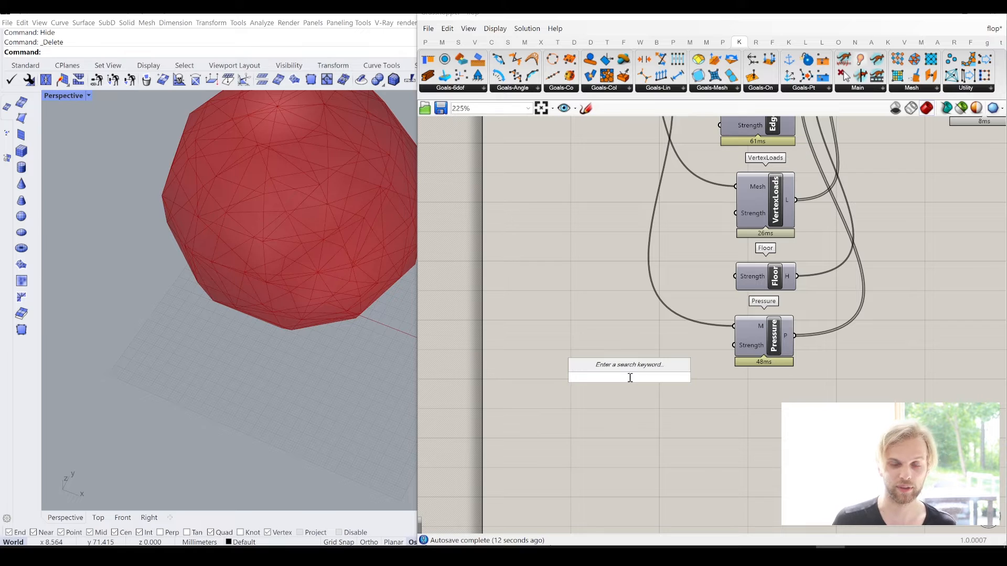
{"action": "type", "text": "0.1"}
{"action": "key", "text": "Return"}
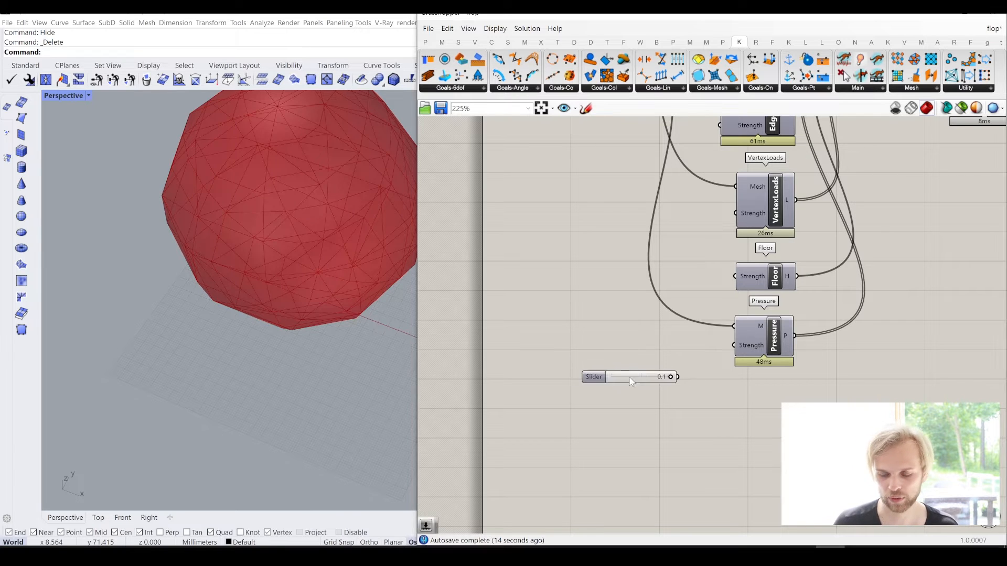
{"action": "scroll", "coordinate": [710, 408], "scroll_direction": "up", "scroll_amount": 2}
{"action": "left_click_drag", "start_coordinate": [660, 366], "coordinate": [750, 315]}
{"action": "left_click_drag", "start_coordinate": [603, 372], "coordinate": [635, 320]}
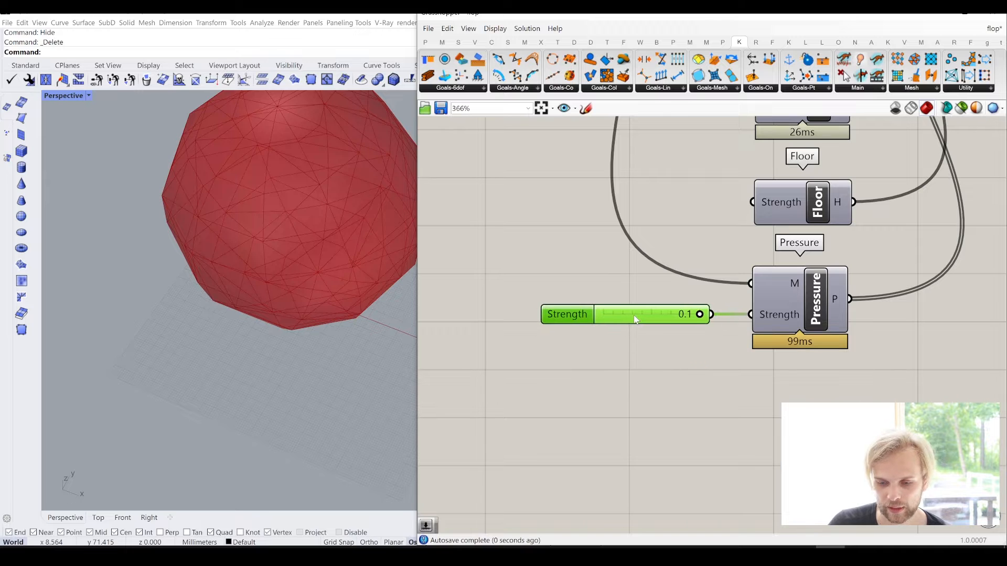
- Test the simulation with the Solver's Toggle at True, set it back to False and reset the simulation
{"action": "scroll", "coordinate": [636, 320], "scroll_direction": "down", "scroll_amount": 2}
{"action": "scroll", "coordinate": [755, 226], "scroll_direction": "up", "scroll_amount": 1}
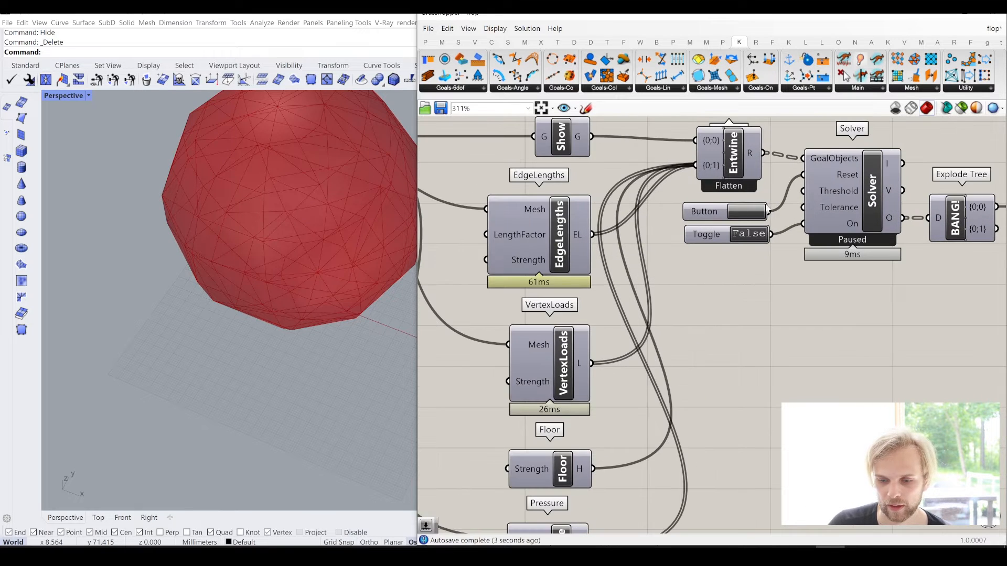
{"action": "left_click", "coordinate": [746, 231]}
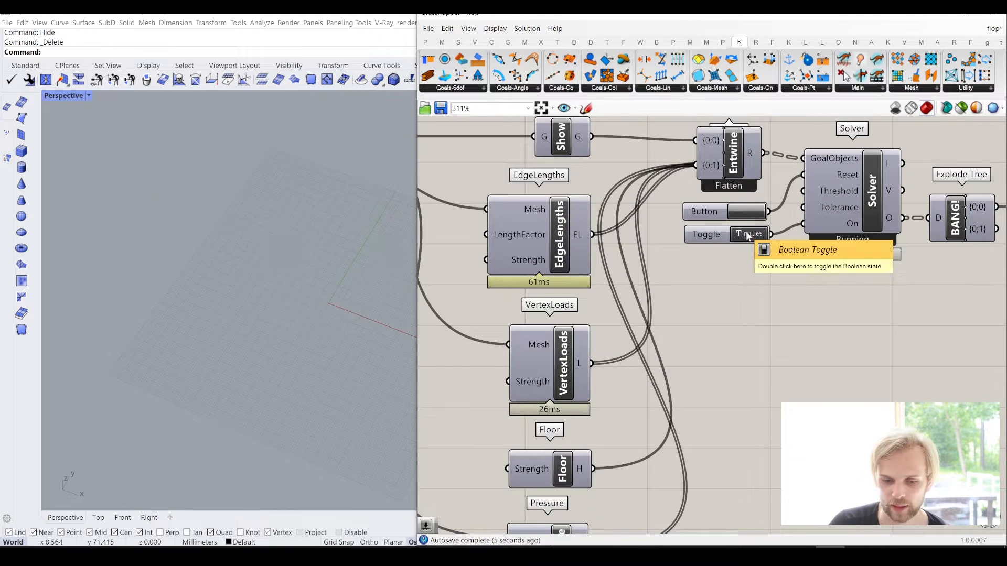
{"action": "scroll", "coordinate": [761, 317], "scroll_direction": "down", "scroll_amount": 1}
{"action": "scroll", "coordinate": [761, 317], "scroll_direction": "down", "scroll_amount": 1}
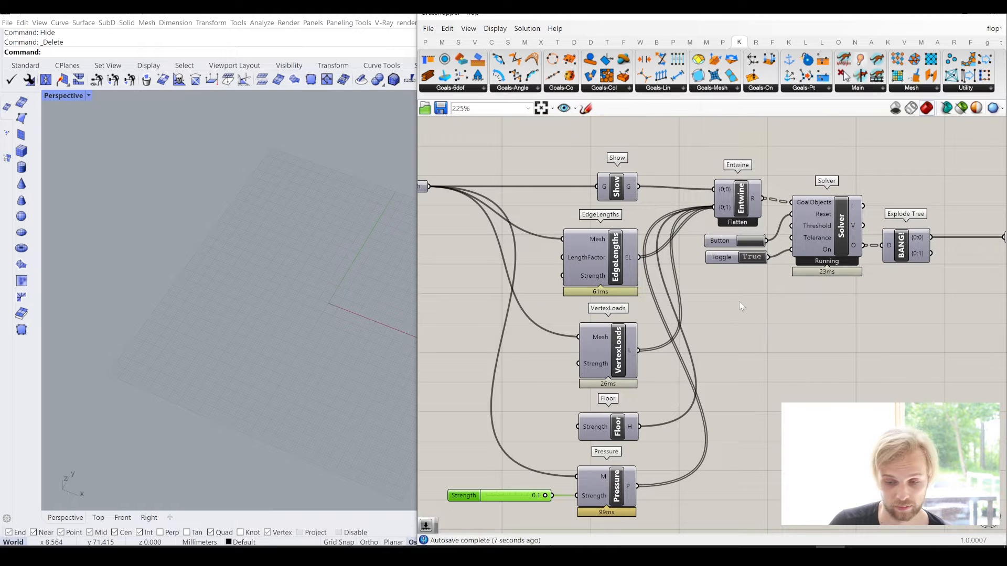
{"action": "right_click_drag", "start_coordinate": [738, 298], "coordinate": [714, 278]}
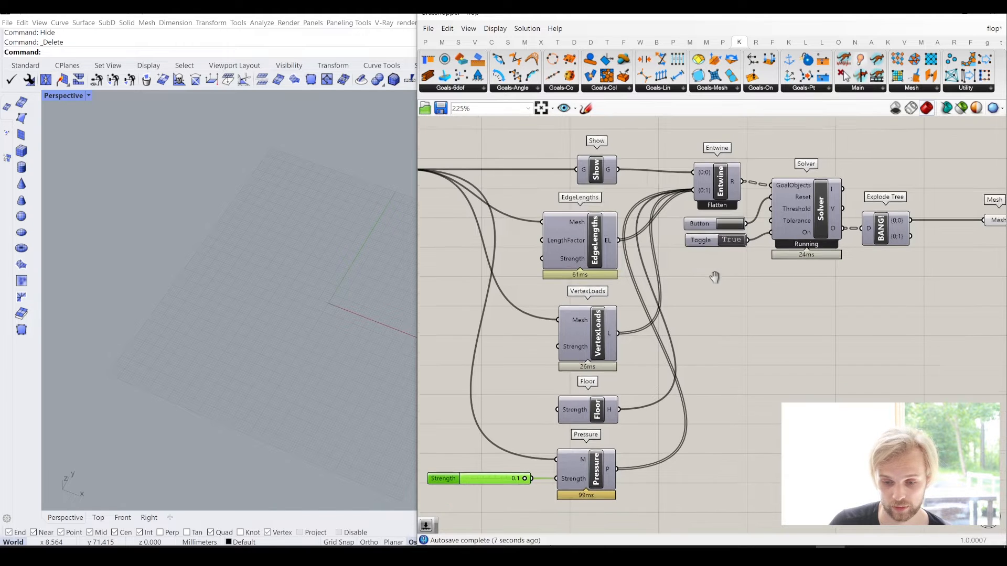
{"action": "left_click", "coordinate": [729, 239]}
{"action": "left_click", "coordinate": [725, 225]}
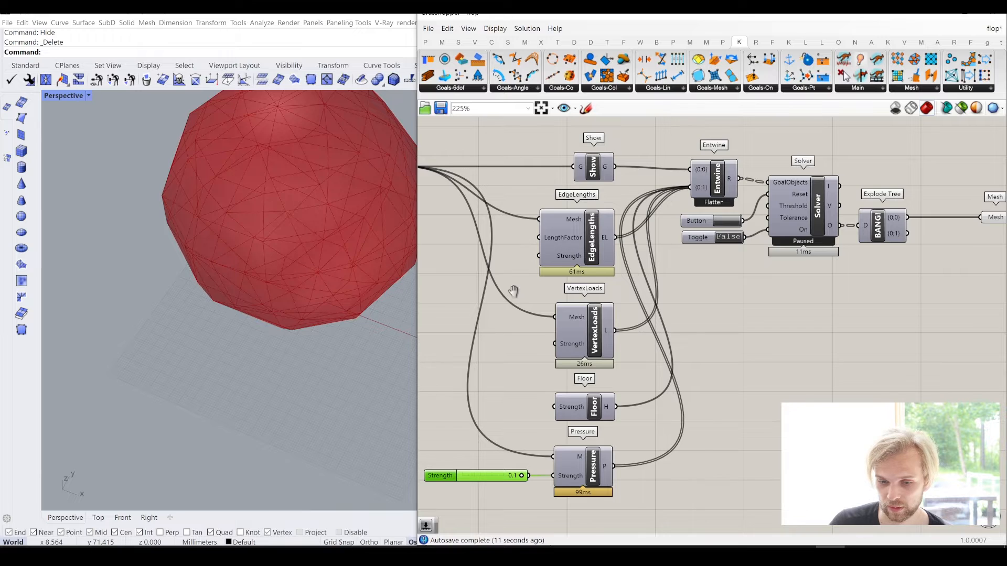
- Create a number slider with the value 10, connect it to EdgeLengths' Strength input and align it beside that component
{"action": "scroll", "coordinate": [517, 288], "scroll_direction": "up", "scroll_amount": 1}
{"action": "double_click", "coordinate": [506, 275]}
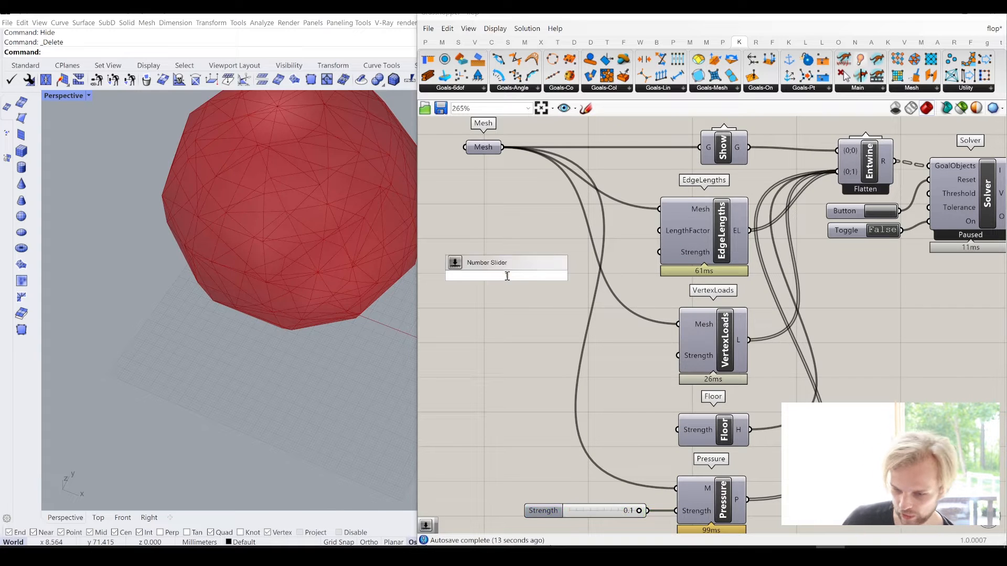
{"action": "type", "text": "10"}
{"action": "key", "text": "Return"}
{"action": "left_click_drag", "start_coordinate": [564, 275], "coordinate": [659, 253]}
{"action": "left_click_drag", "start_coordinate": [513, 278], "coordinate": [572, 254]}
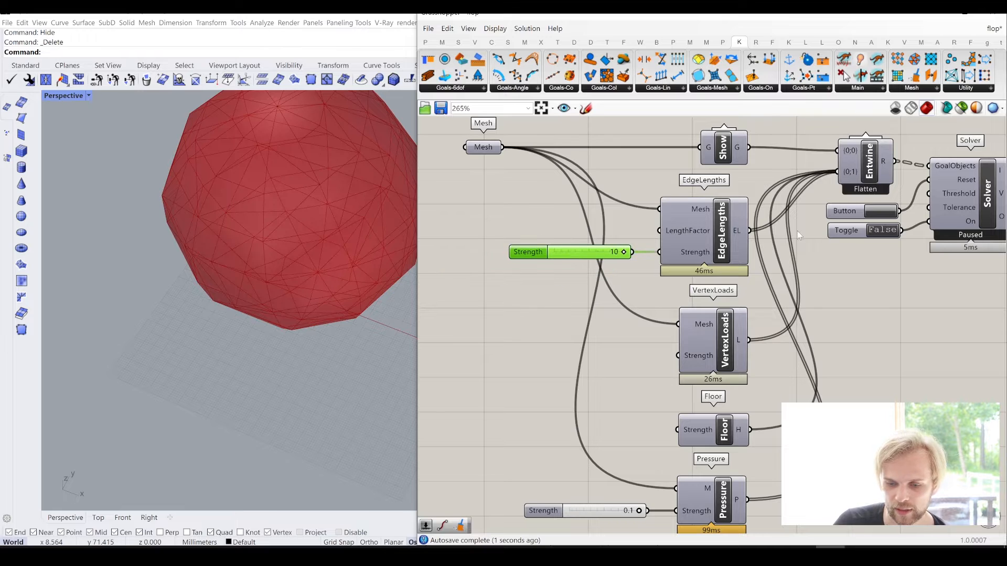
- Reset the simulation, run it with the Solver's Toggle at True and examine the mesh's shape on the floor from several angles
{"action": "scroll", "coordinate": [203, 241], "scroll_direction": "down", "scroll_amount": 5}
{"action": "scroll", "coordinate": [246, 244], "scroll_direction": "up", "scroll_amount": 2}
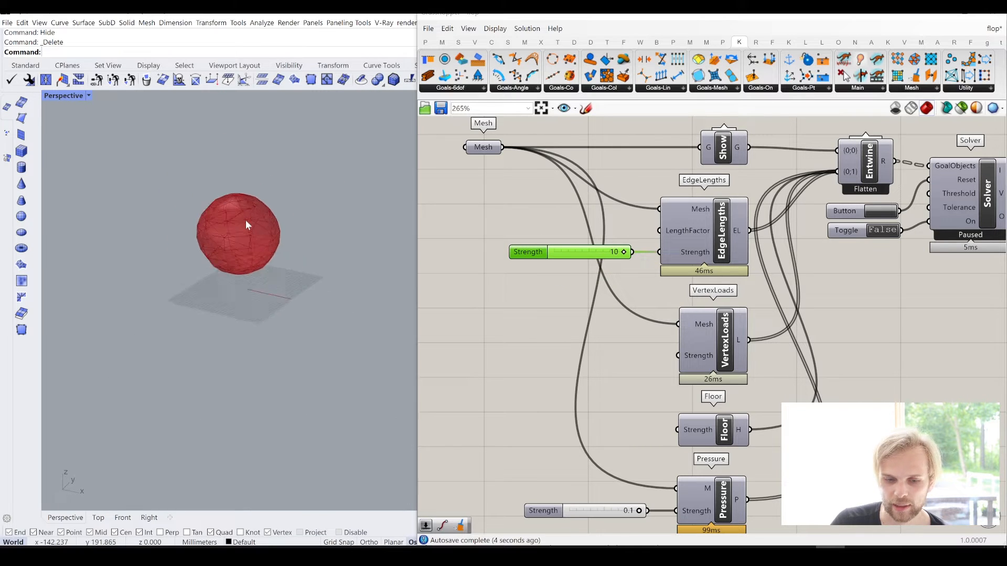
{"action": "scroll", "coordinate": [247, 224], "scroll_direction": "up", "scroll_amount": 3}
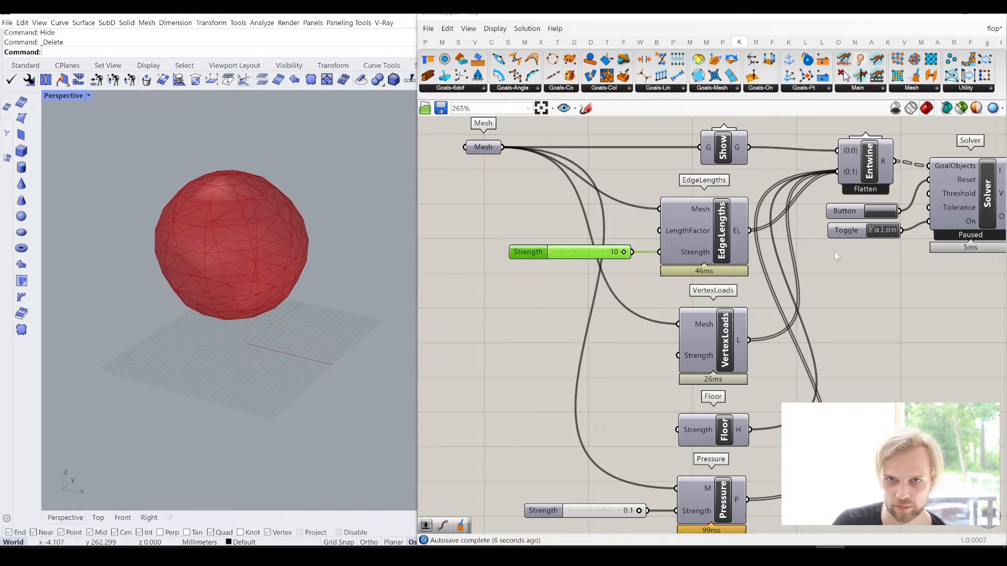
{"action": "right_click_drag", "start_coordinate": [835, 251], "coordinate": [785, 276]}
{"action": "left_click", "coordinate": [809, 240]}
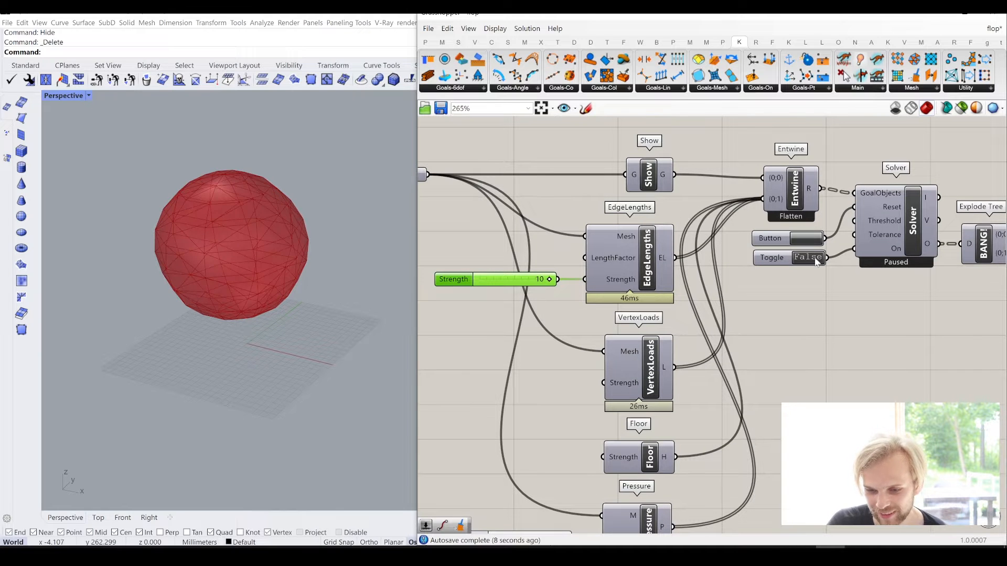
{"action": "left_click", "coordinate": [816, 259]}
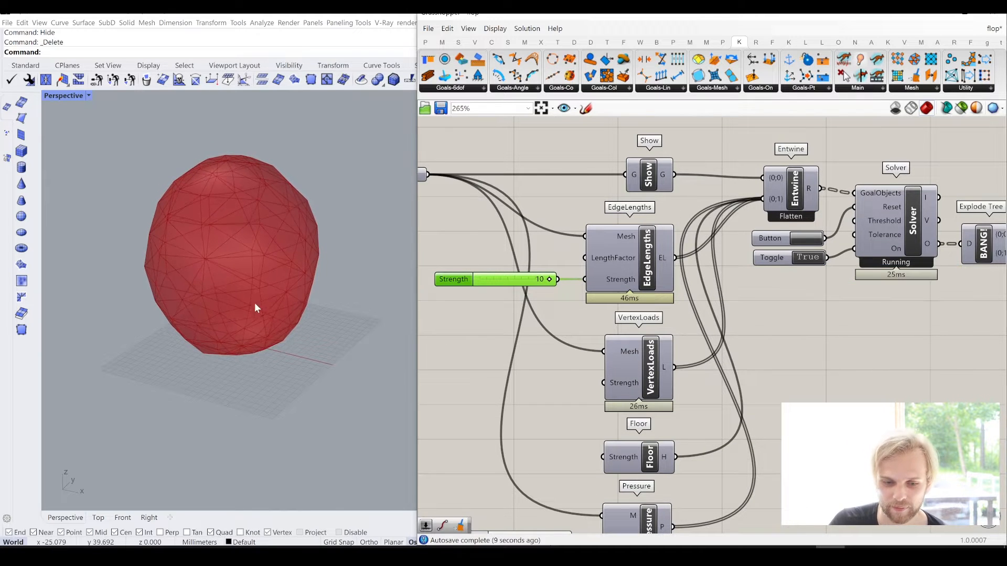
{"action": "right_click_drag", "start_coordinate": [255, 304], "coordinate": [280, 288]}
{"action": "scroll", "coordinate": [128, 385], "scroll_direction": "up", "scroll_amount": 2}
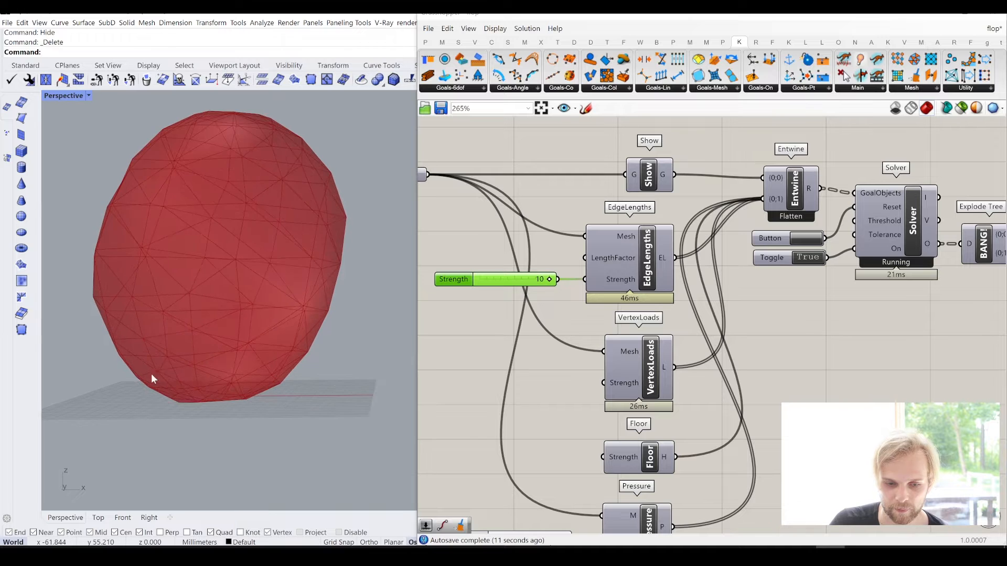
{"action": "right_click_drag", "start_coordinate": [166, 373], "coordinate": [188, 354]}
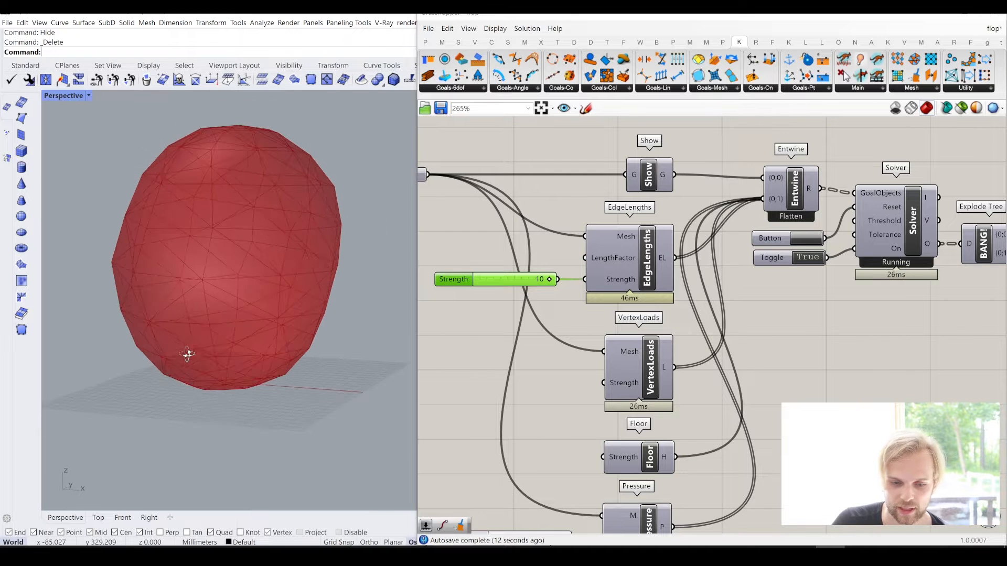
{"action": "right_click_drag", "start_coordinate": [562, 439], "coordinate": [605, 311]}
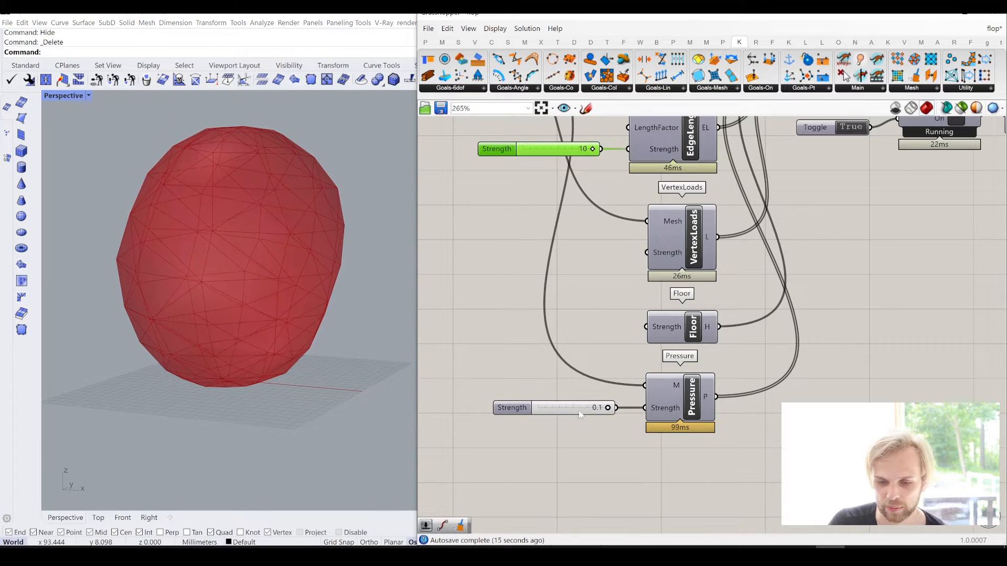
{"action": "right_click_drag", "start_coordinate": [180, 292], "coordinate": [155, 221]}
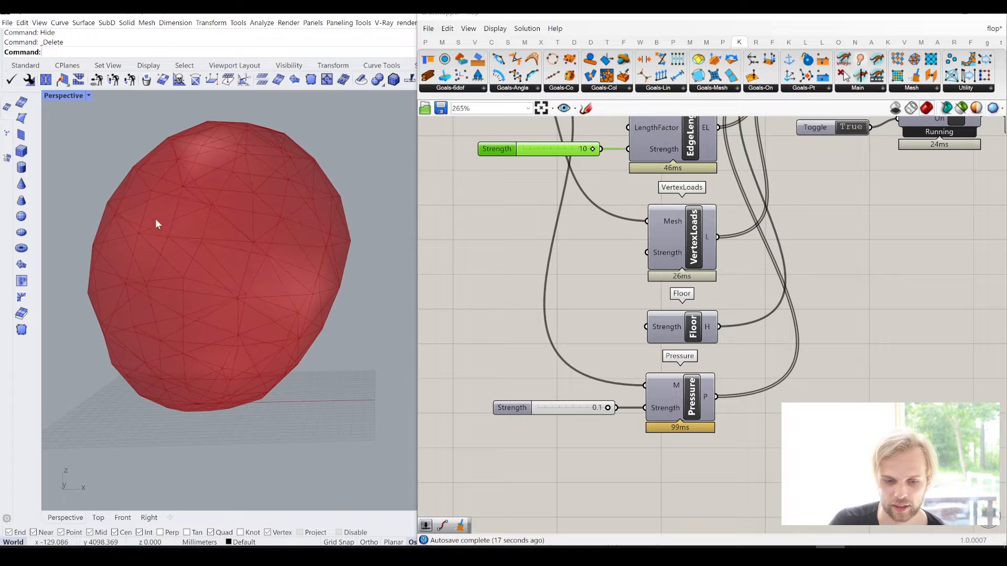
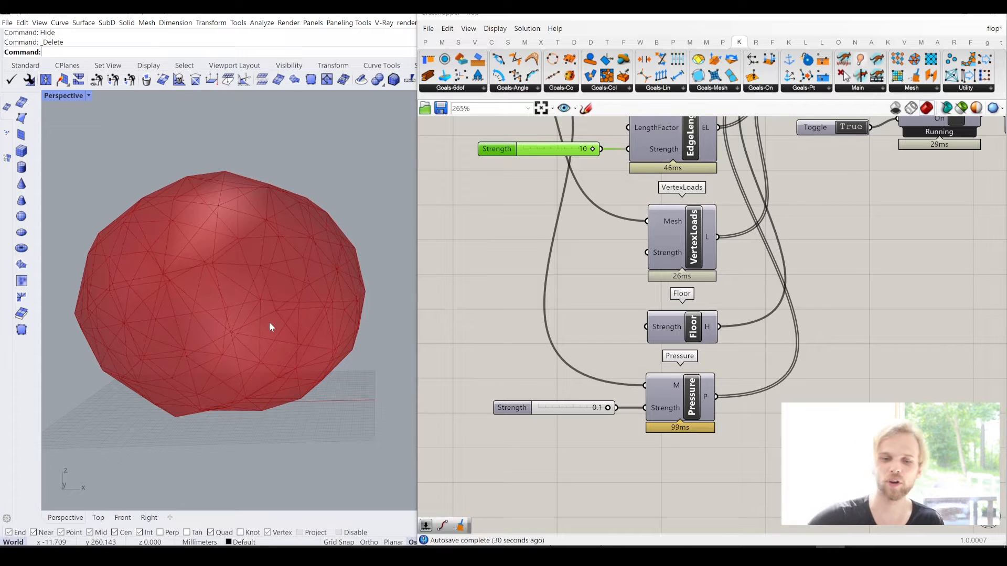
- Pause the simulation by setting the Solver's Toggle to False and inspect the deformed mesh from above
{"action": "right_click_drag", "start_coordinate": [880, 216], "coordinate": [819, 319]}
{"action": "double_click", "coordinate": [802, 228]}
{"action": "right_click_drag", "start_coordinate": [316, 235], "coordinate": [277, 211]}
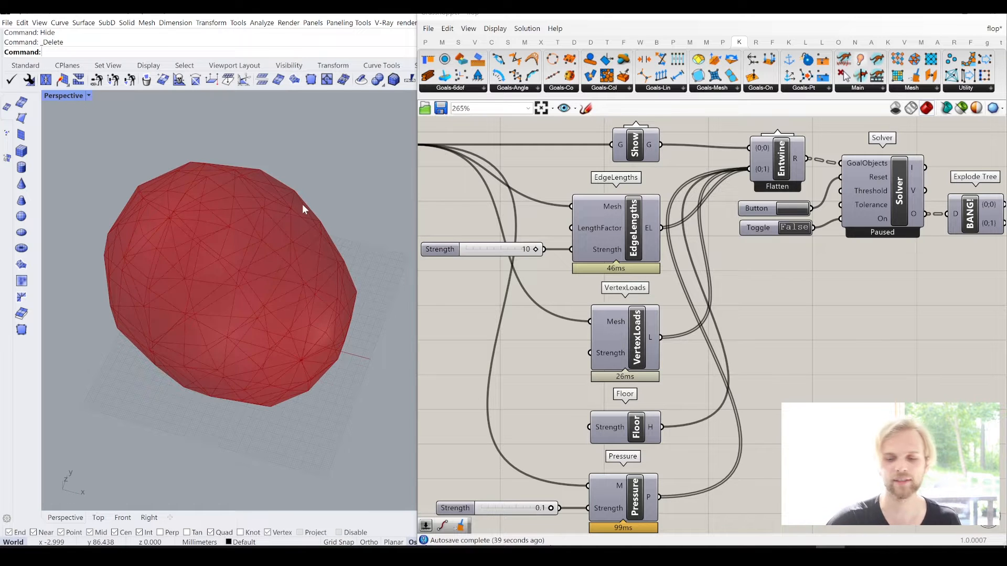
{"action": "right_click_drag", "start_coordinate": [628, 500], "coordinate": [648, 433]}
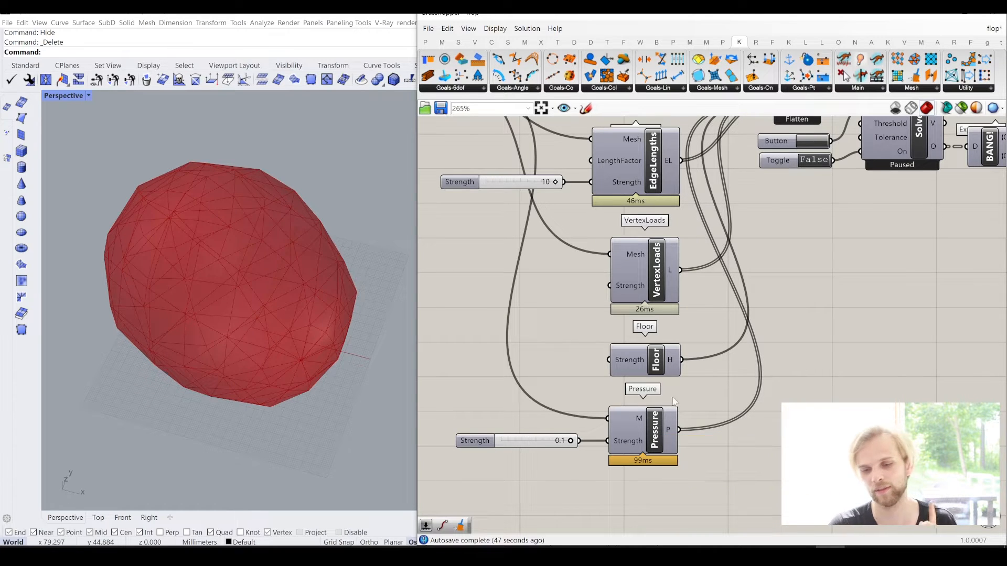
- Select the whole simulation definition and shift it right to free up space in front of the Mesh parameter
{"action": "right_click_drag", "start_coordinate": [517, 343], "coordinate": [627, 354]}
{"action": "scroll", "coordinate": [630, 325], "scroll_direction": "down", "scroll_amount": 5}
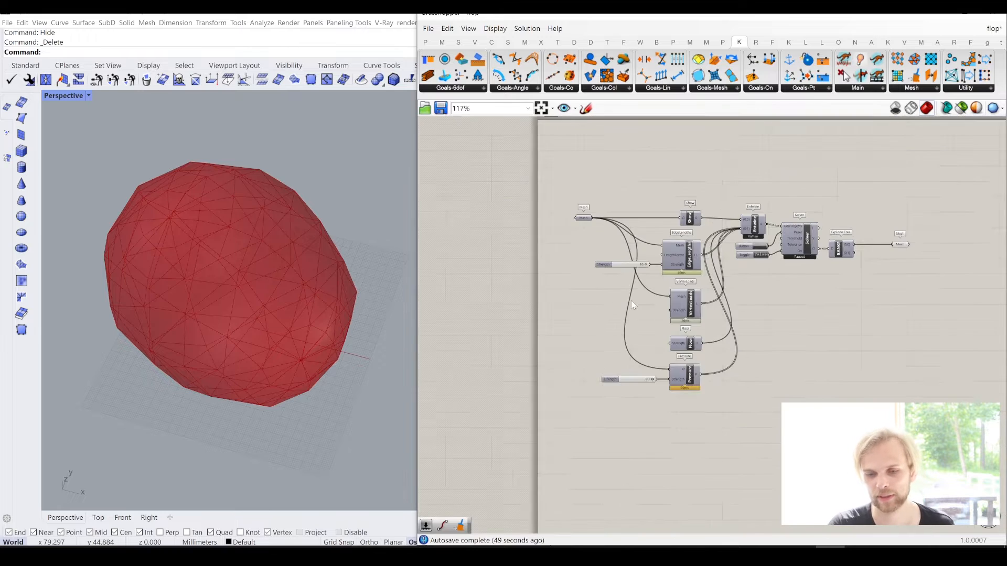
{"action": "scroll", "coordinate": [619, 260], "scroll_direction": "up", "scroll_amount": 5}
{"action": "scroll", "coordinate": [624, 257], "scroll_direction": "down", "scroll_amount": 4}
{"action": "left_click_drag", "start_coordinate": [979, 436], "coordinate": [578, 219]}
{"action": "left_click_drag", "start_coordinate": [816, 274], "coordinate": [909, 272]}
{"action": "left_click", "coordinate": [807, 178]}
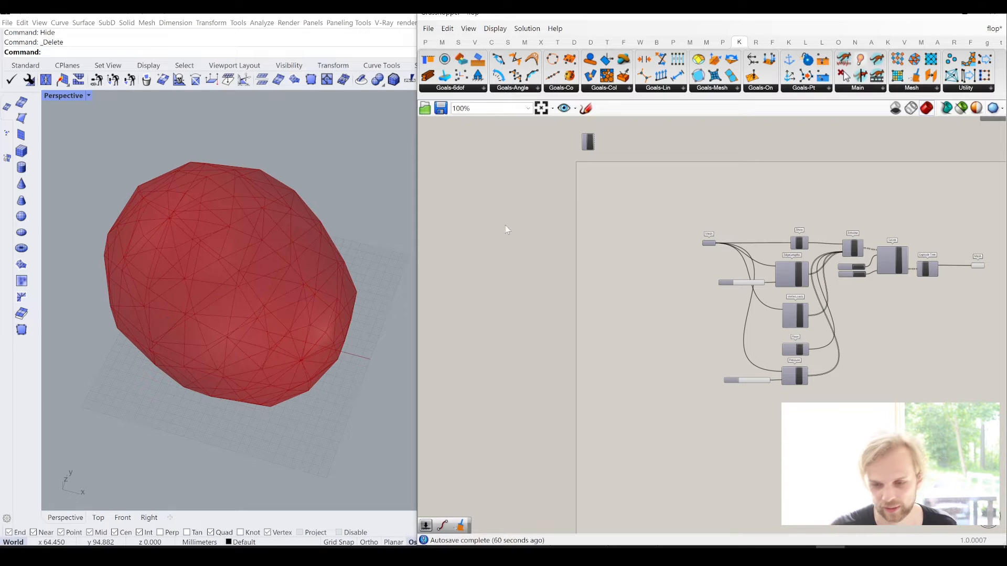
- Clear the values stored in the Mesh parameter that feeds the Show and goal components
{"action": "scroll", "coordinate": [713, 234], "scroll_direction": "up", "scroll_amount": 4}
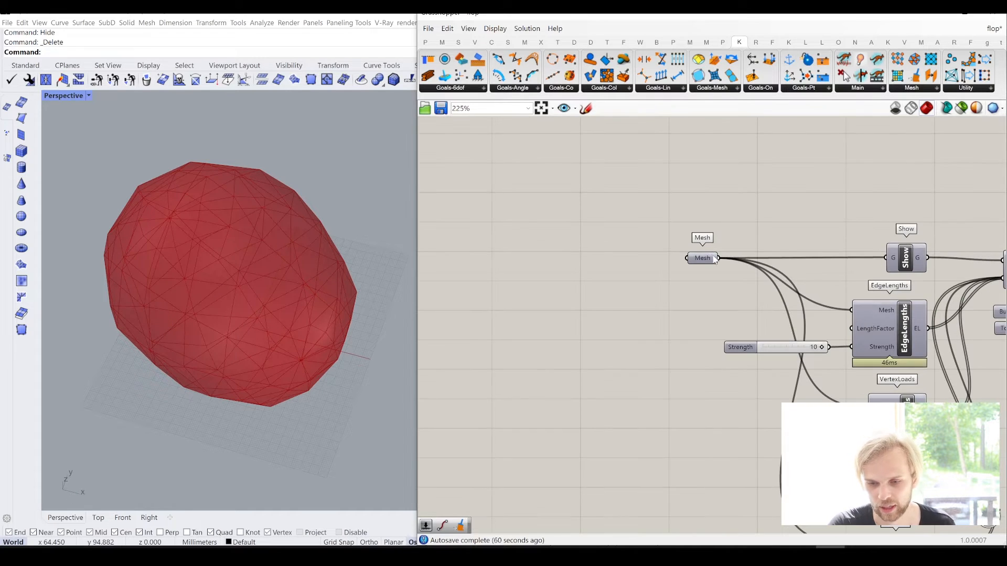
{"action": "left_click", "coordinate": [703, 261]}
{"action": "right_click", "coordinate": [704, 262]}
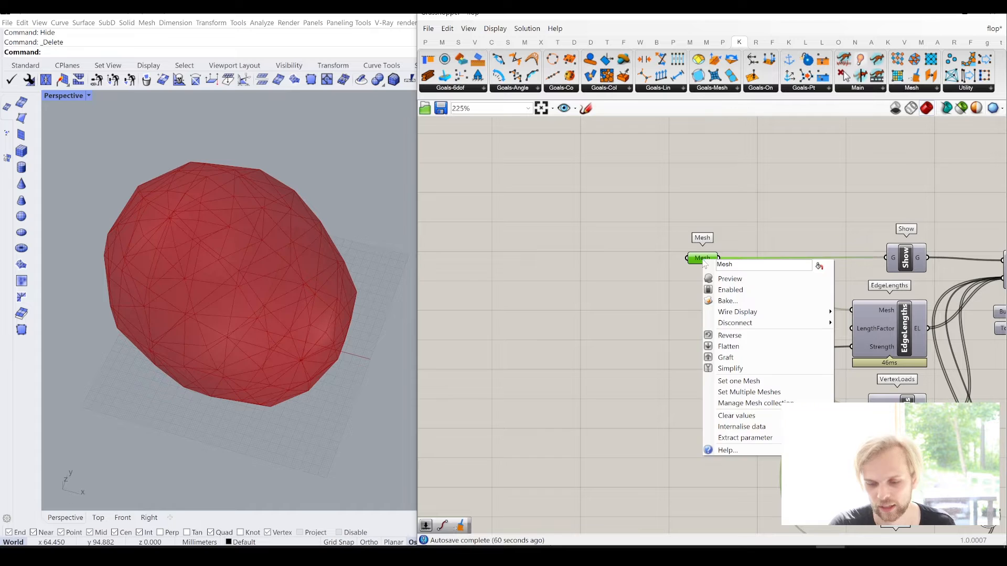
{"action": "left_click", "coordinate": [740, 425]}
{"action": "left_click", "coordinate": [647, 327]}
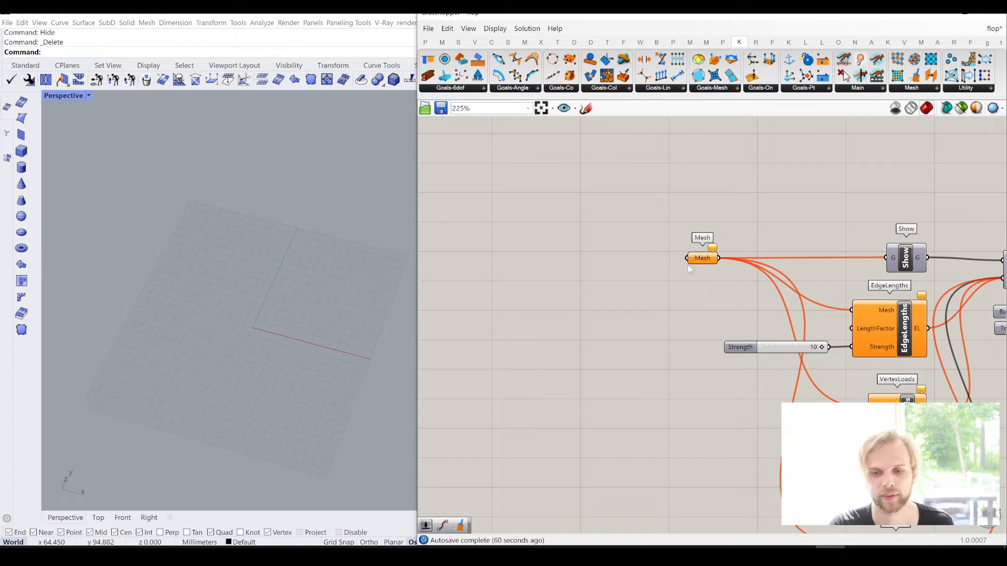
- Bring back the hidden mesh sphere in Rhino with ShowSelected and delete it
{"action": "type", "text": "ShowSelected"}
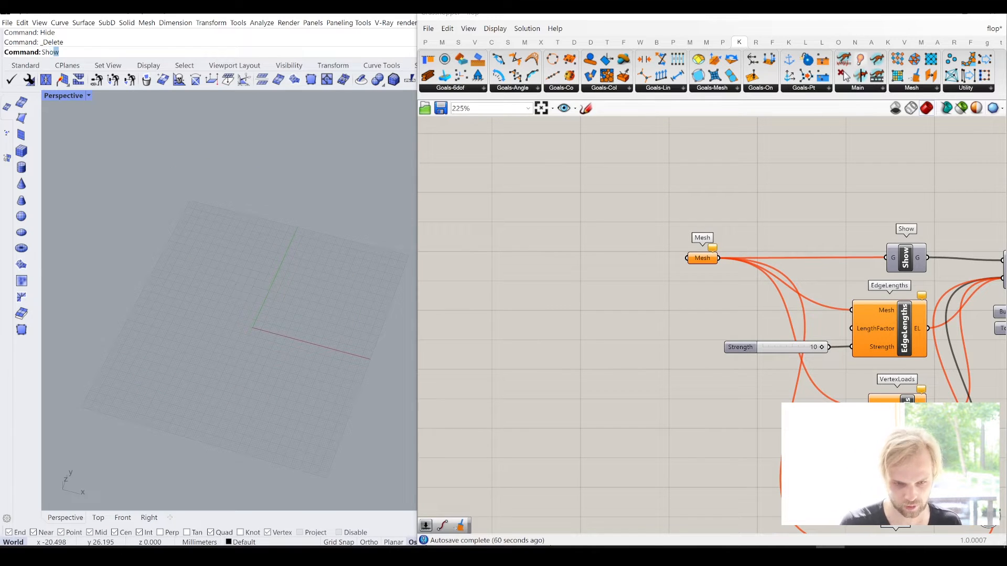
{"action": "key", "text": "Return"}
{"action": "left_click", "coordinate": [239, 284]}
{"action": "key", "text": "Return"}
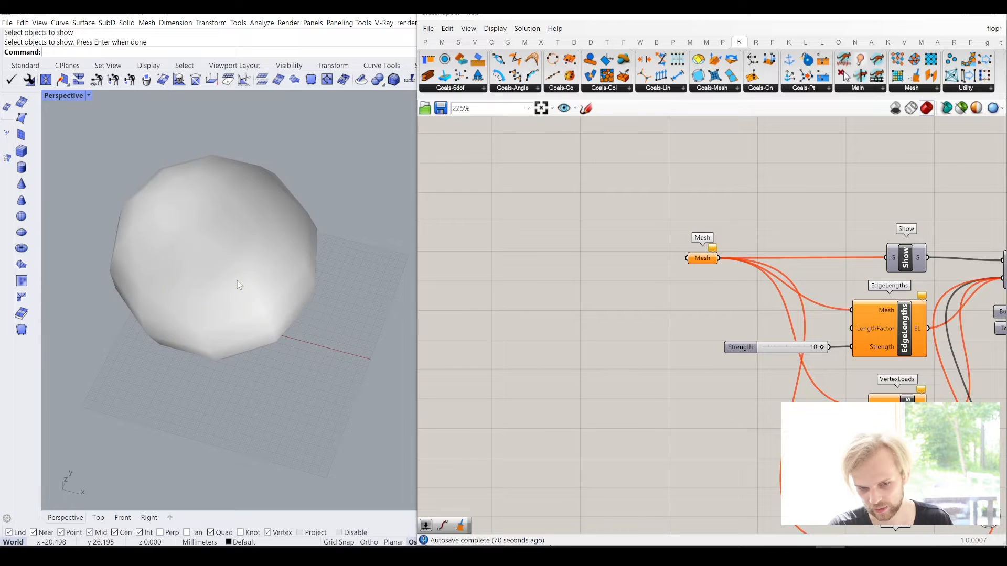
{"action": "left_click", "coordinate": [241, 275]}
{"action": "key", "text": "Delete"}
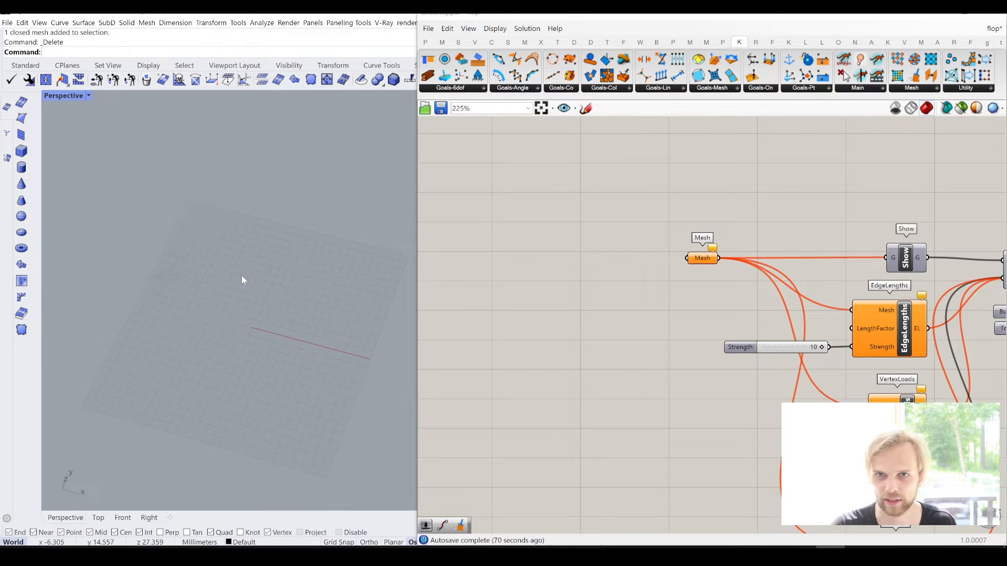
- Draw a single straight polyline diagonally across the construction plane grid in the Perspective view and select it
{"action": "scroll", "coordinate": [234, 283], "scroll_direction": "down", "scroll_amount": 3}
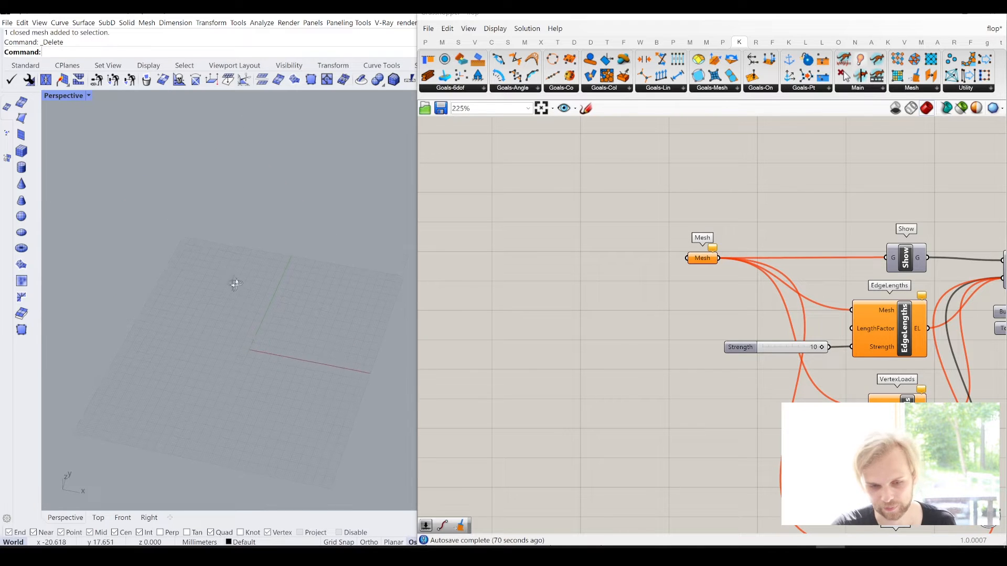
{"action": "left_click", "coordinate": [28, 66]}
{"action": "left_click", "coordinate": [9, 122]}
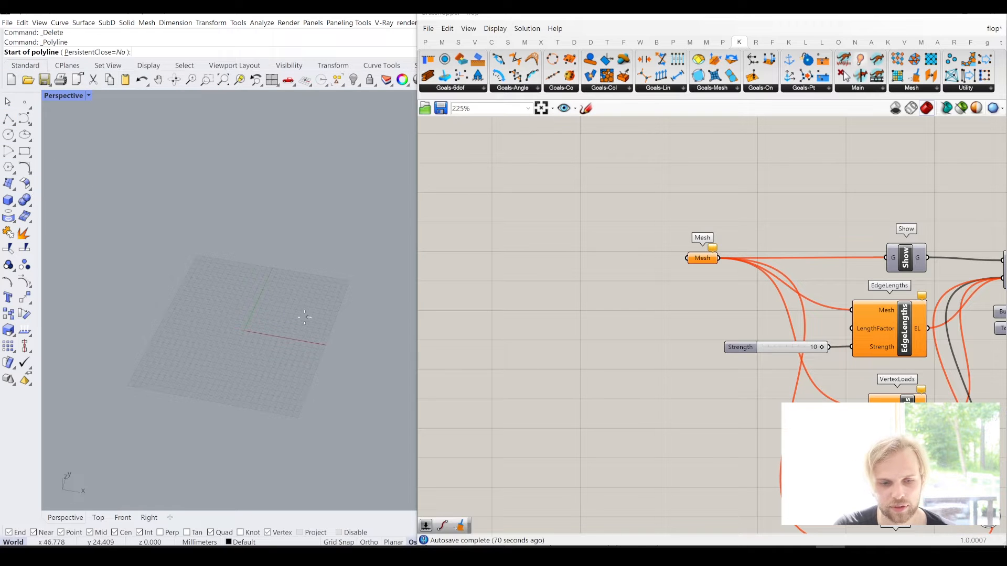
{"action": "left_click", "coordinate": [199, 264]}
{"action": "key", "text": "Return"}
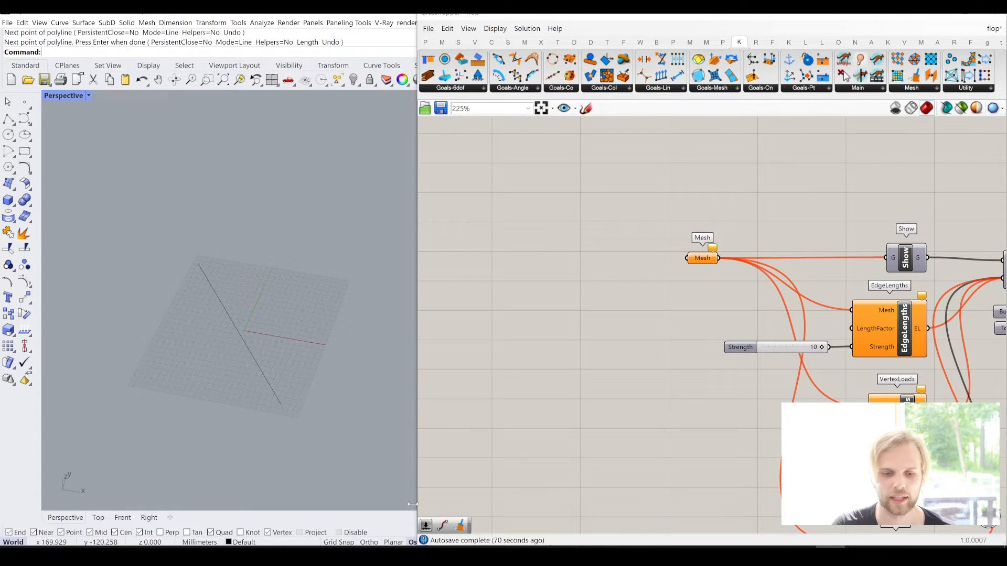
{"action": "left_click_drag", "start_coordinate": [373, 439], "coordinate": [188, 345]}
{"action": "right_click_drag", "start_coordinate": [188, 345], "coordinate": [215, 412]}
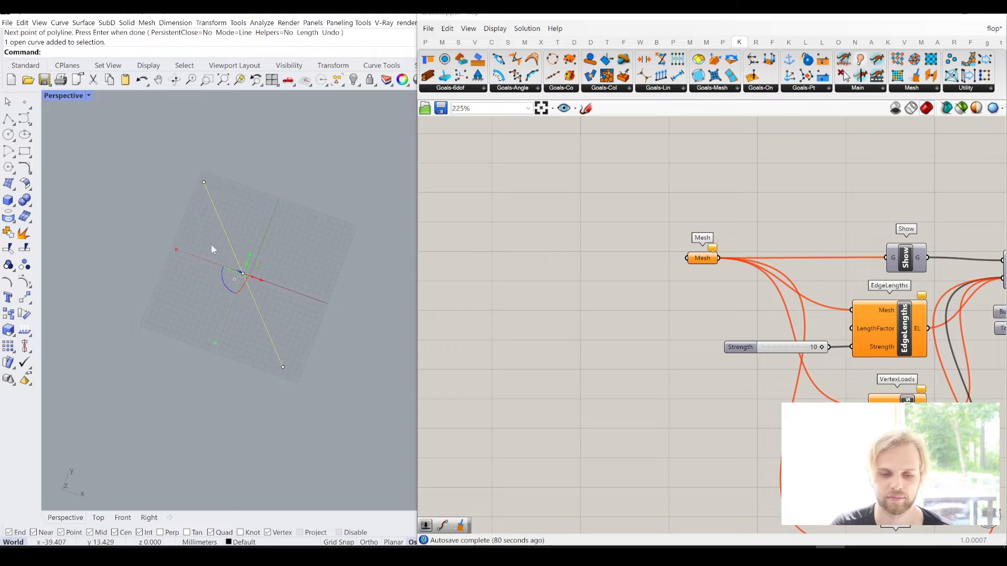
{"action": "scroll", "coordinate": [202, 234], "scroll_direction": "up", "scroll_amount": 1}
- Add a Curve parameter to the free canvas area in front of the Mesh parameter
{"action": "left_click", "coordinate": [580, 303]}
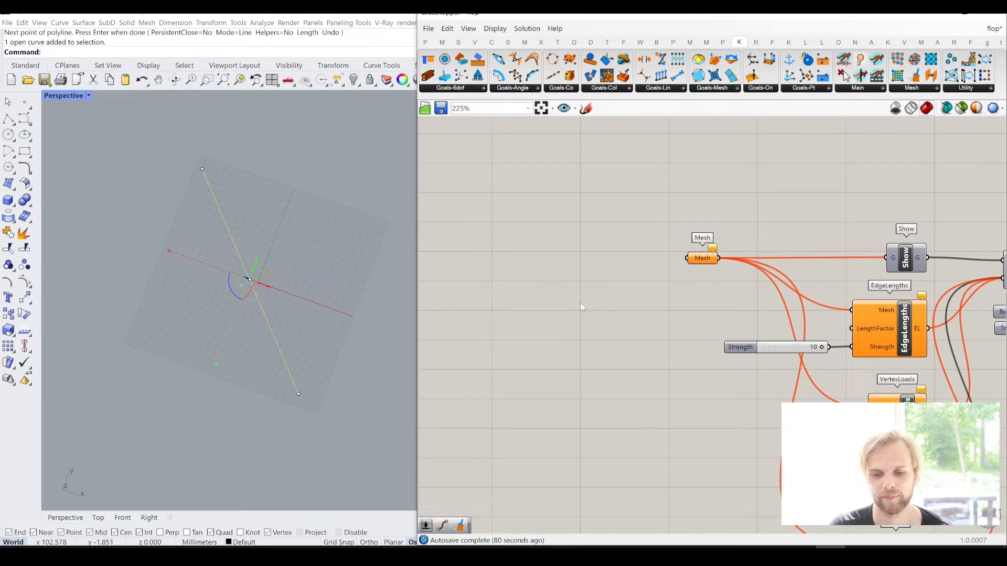
{"action": "double_click", "coordinate": [568, 262]}
{"action": "type", "text": "c"}
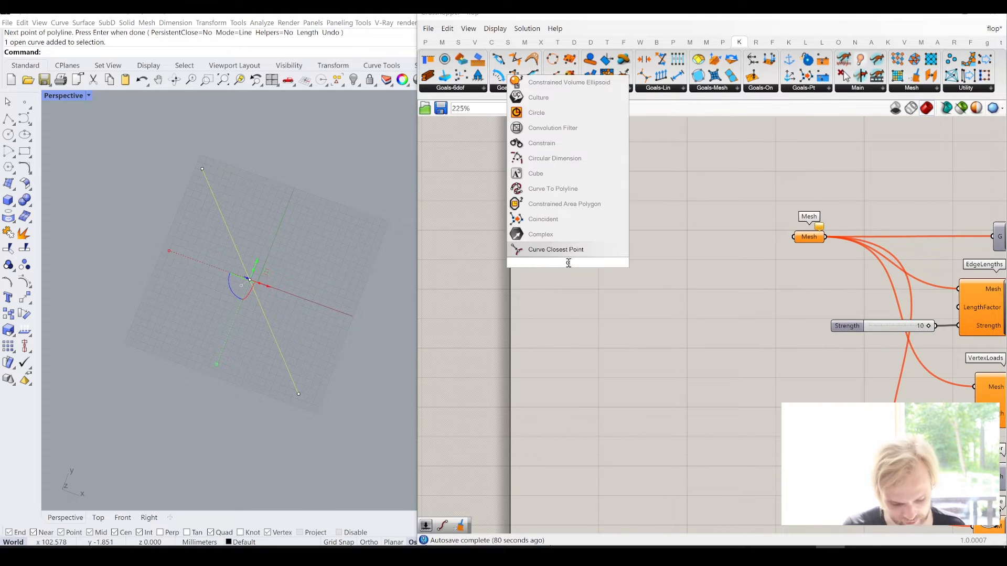
{"action": "type", "text": "urve"}
{"action": "key", "text": "Return"}
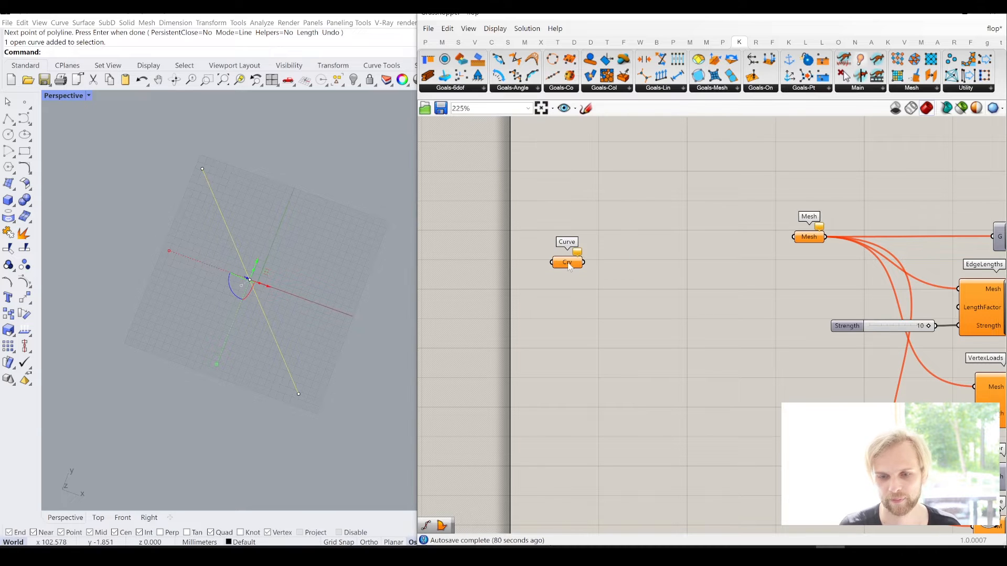
- Assign the drawn line to the Curve parameter as its one curve and move the parameter slightly up and left
{"action": "right_click", "coordinate": [569, 267]}
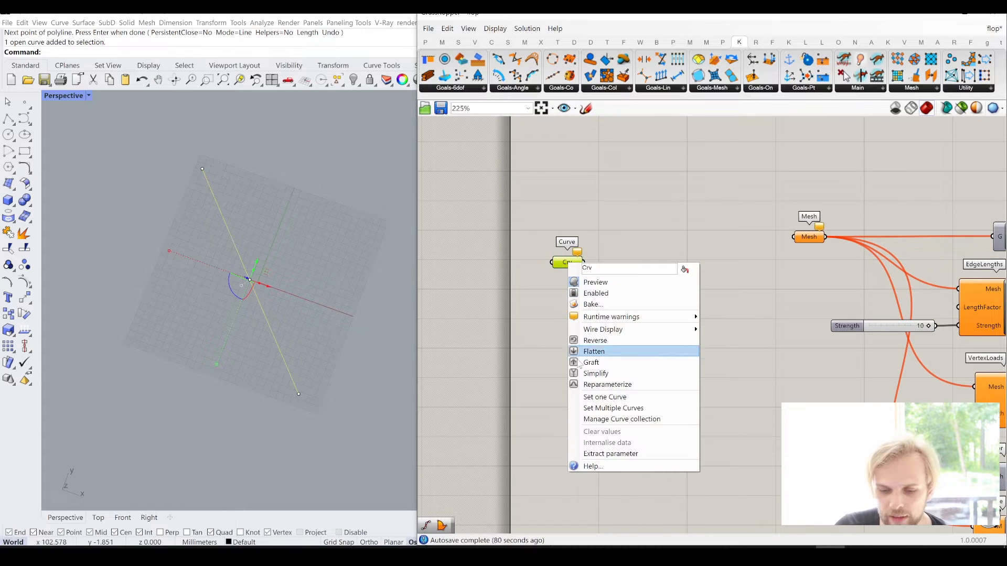
{"action": "left_click", "coordinate": [589, 398]}
{"action": "left_click", "coordinate": [338, 354]}
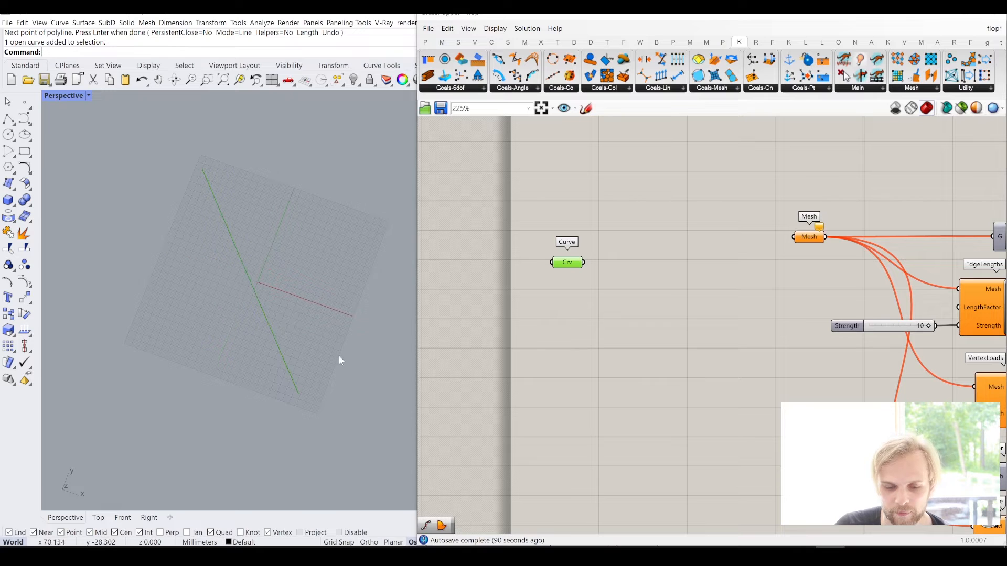
{"action": "left_click_drag", "start_coordinate": [570, 261], "coordinate": [551, 225]}
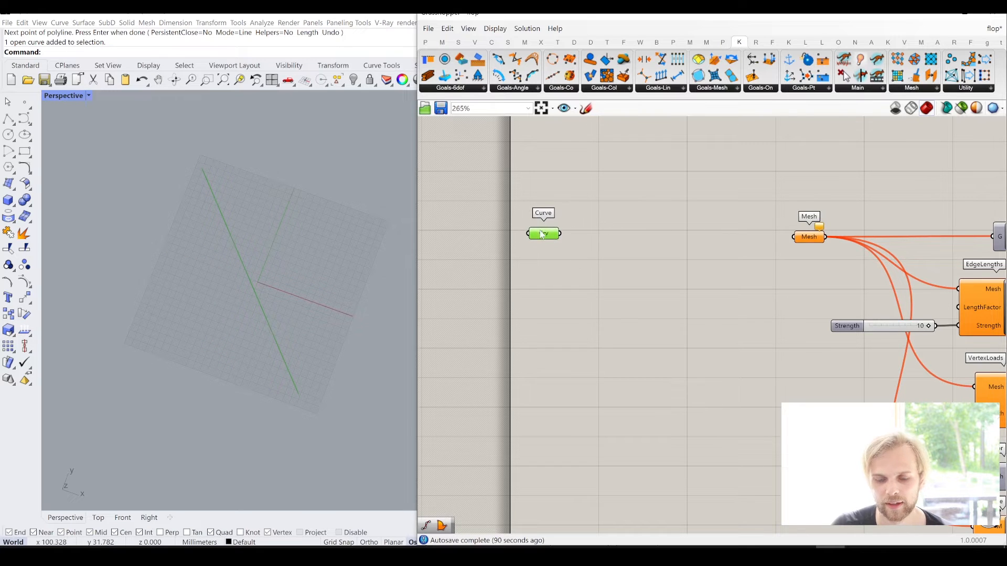
{"action": "scroll", "coordinate": [549, 234], "scroll_direction": "up", "scroll_amount": 2}
{"action": "left_click", "coordinate": [586, 283]}
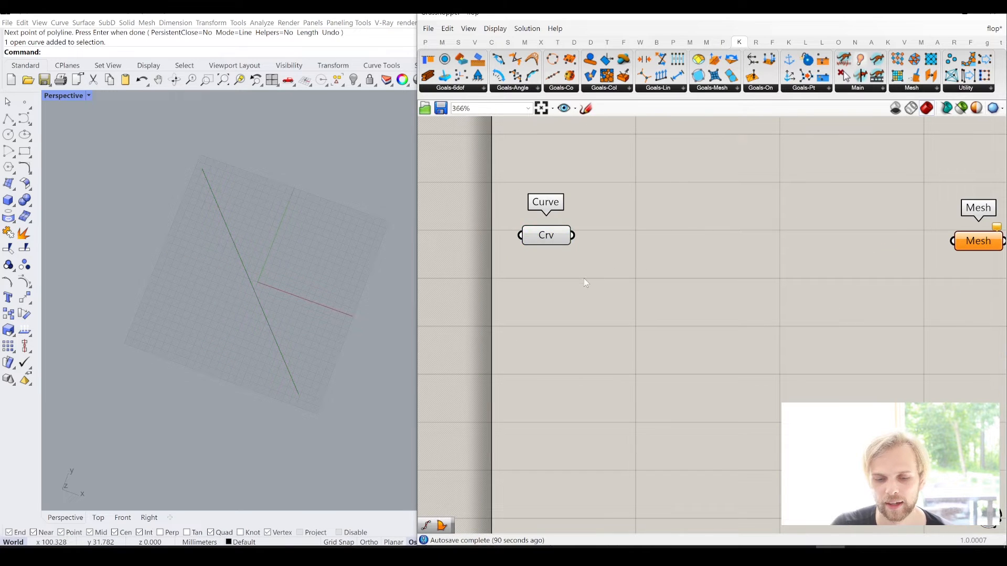
- Add a MultiPipe component beside the Curve parameter, connect Curve to its C input and align the two
{"action": "double_click", "coordinate": [605, 344]}
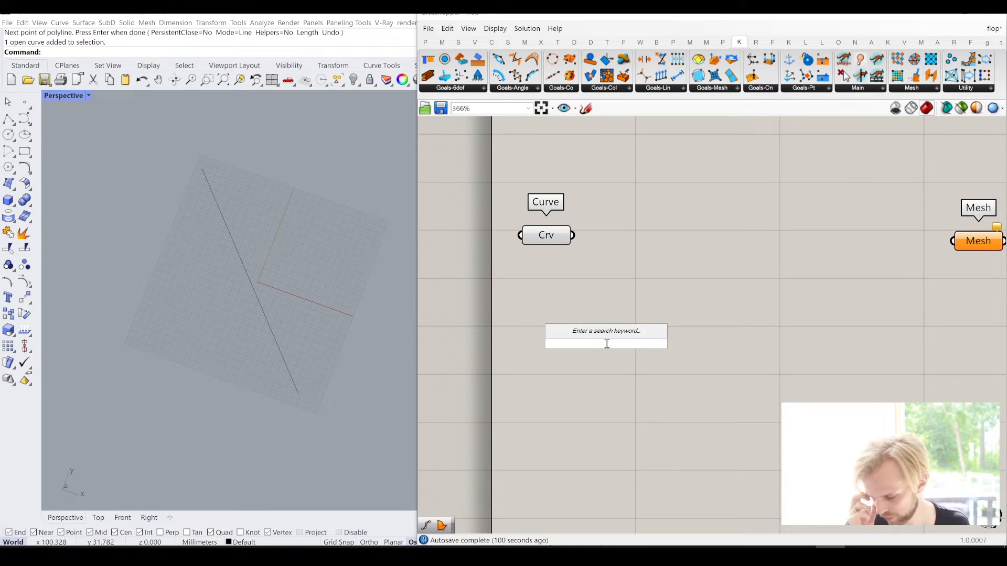
{"action": "type", "text": "mul"}
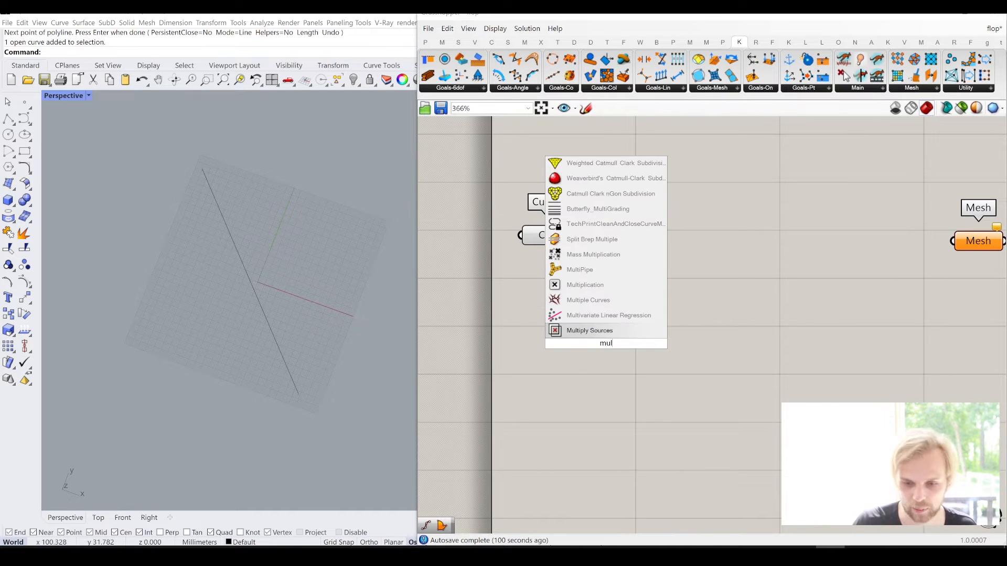
{"action": "left_click", "coordinate": [618, 273]}
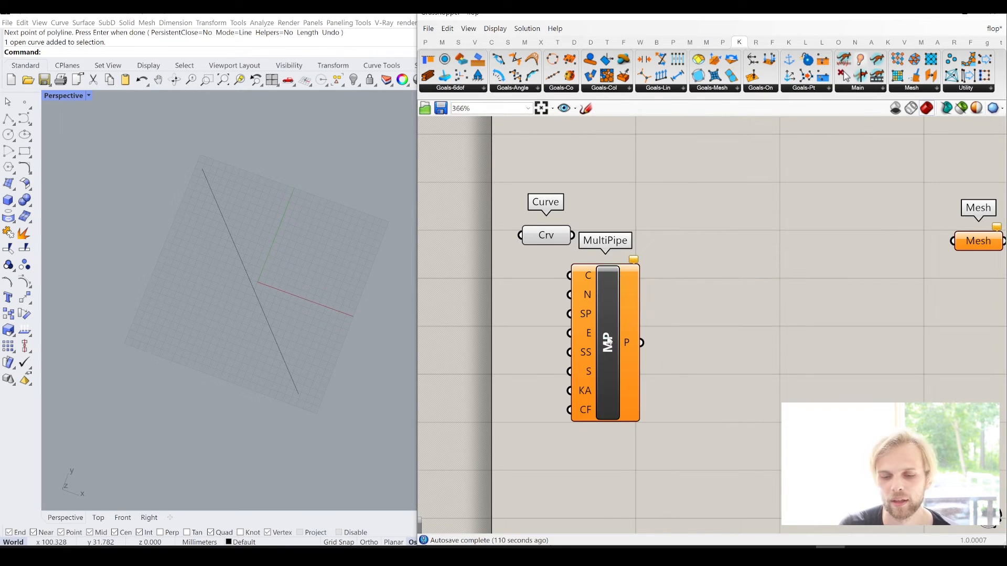
{"action": "left_click_drag", "start_coordinate": [608, 340], "coordinate": [646, 304]}
{"action": "scroll", "coordinate": [573, 204], "scroll_direction": "up", "scroll_amount": 2}
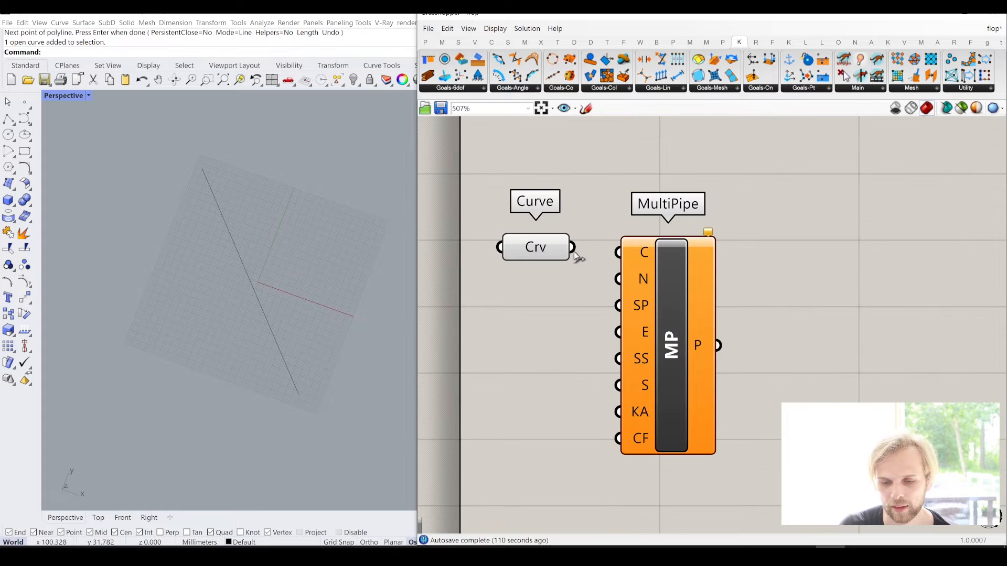
{"action": "left_click_drag", "start_coordinate": [576, 255], "coordinate": [619, 252]}
{"action": "left_click_drag", "start_coordinate": [667, 291], "coordinate": [672, 286]}
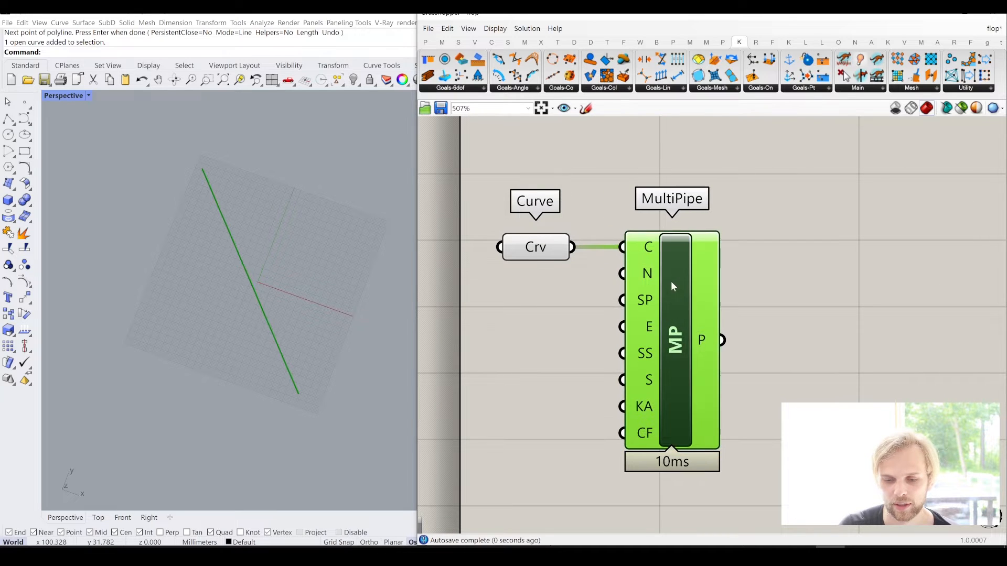
- Reset the Kangaroo Solver with its Button
{"action": "scroll", "coordinate": [642, 248], "scroll_direction": "down", "scroll_amount": 6}
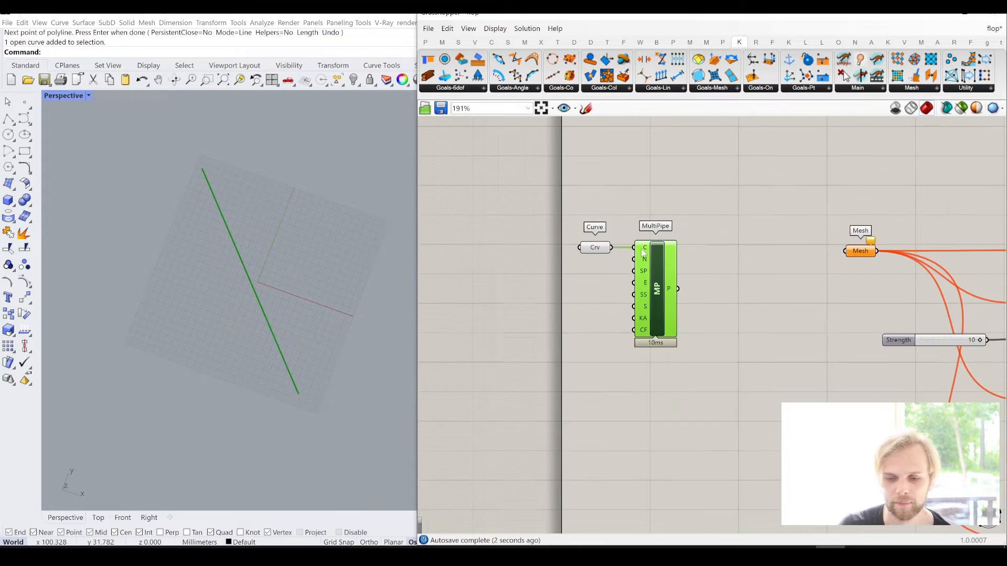
{"action": "scroll", "coordinate": [644, 254], "scroll_direction": "down", "scroll_amount": 3}
{"action": "right_click_drag", "start_coordinate": [779, 321], "coordinate": [706, 295]}
{"action": "scroll", "coordinate": [773, 254], "scroll_direction": "up", "scroll_amount": 6}
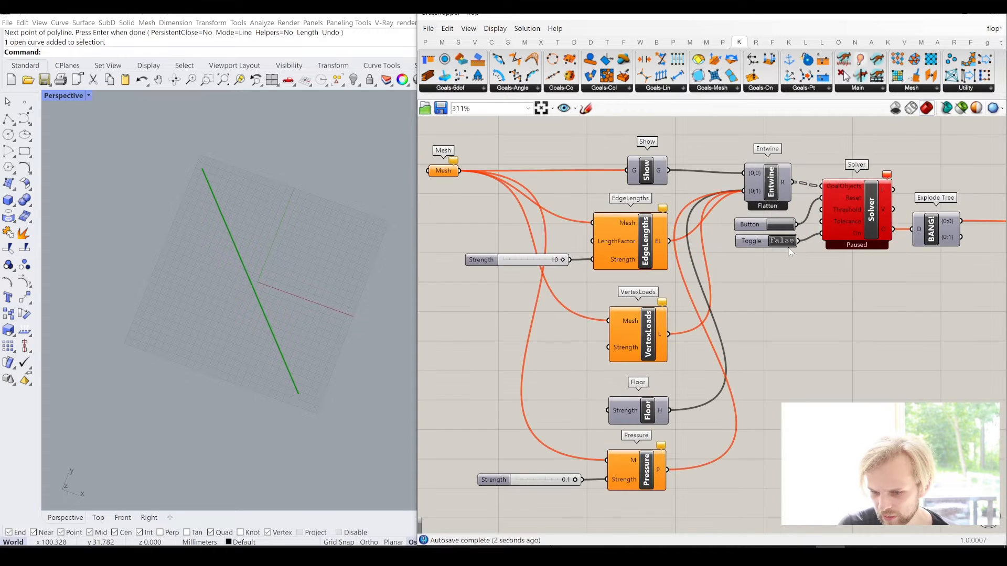
{"action": "scroll", "coordinate": [790, 252], "scroll_direction": "up", "scroll_amount": 2}
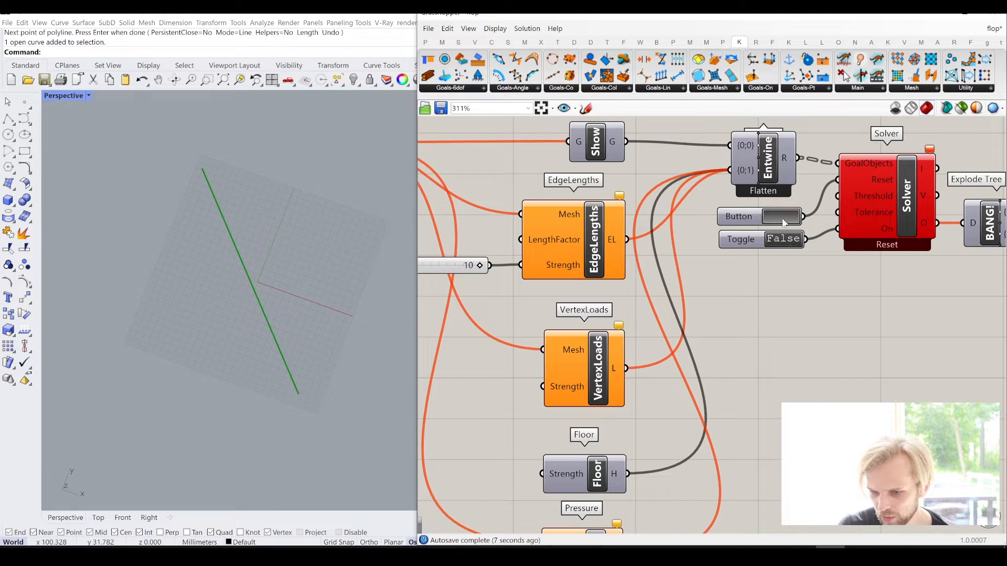
- Examine MultiPipe's NodeSize input and compare with the NodeSize and EndOffset sliders on the MultiPipes in the existing definition above
{"action": "scroll", "coordinate": [782, 271], "scroll_direction": "down", "scroll_amount": 8}
{"action": "right_click_drag", "start_coordinate": [670, 222], "coordinate": [744, 285]}
{"action": "scroll", "coordinate": [630, 318], "scroll_direction": "up", "scroll_amount": 9}
{"action": "scroll", "coordinate": [640, 292], "scroll_direction": "up", "scroll_amount": 3}
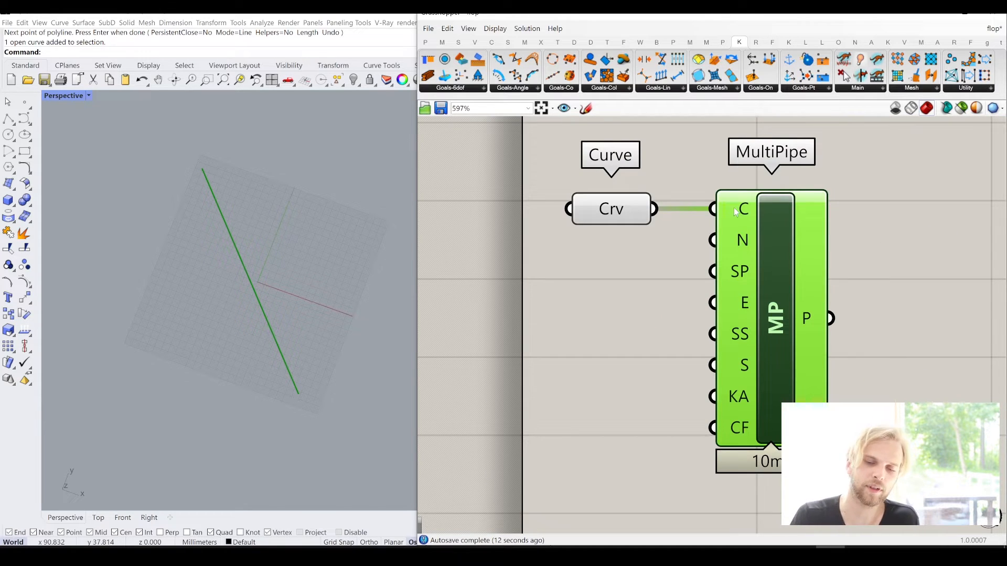
{"action": "mouse_move", "coordinate": [742, 237]}
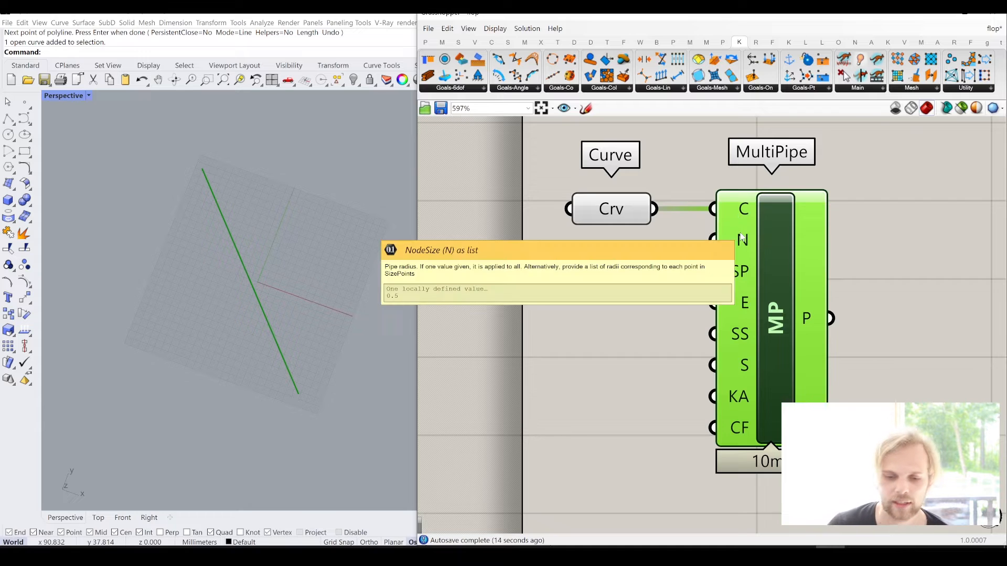
{"action": "right_click_drag", "start_coordinate": [231, 309], "coordinate": [227, 265]}
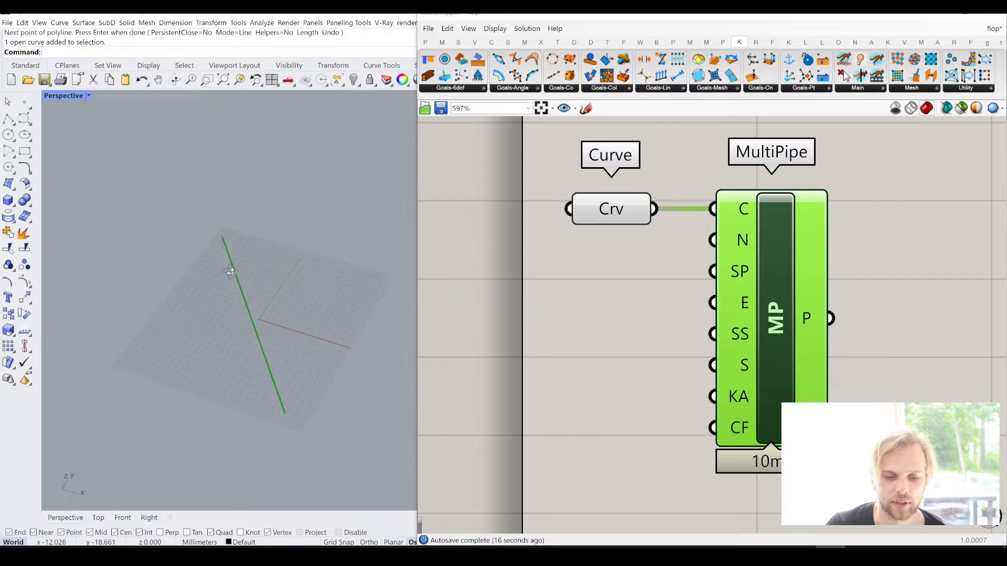
{"action": "scroll", "coordinate": [606, 259], "scroll_direction": "down", "scroll_amount": 6}
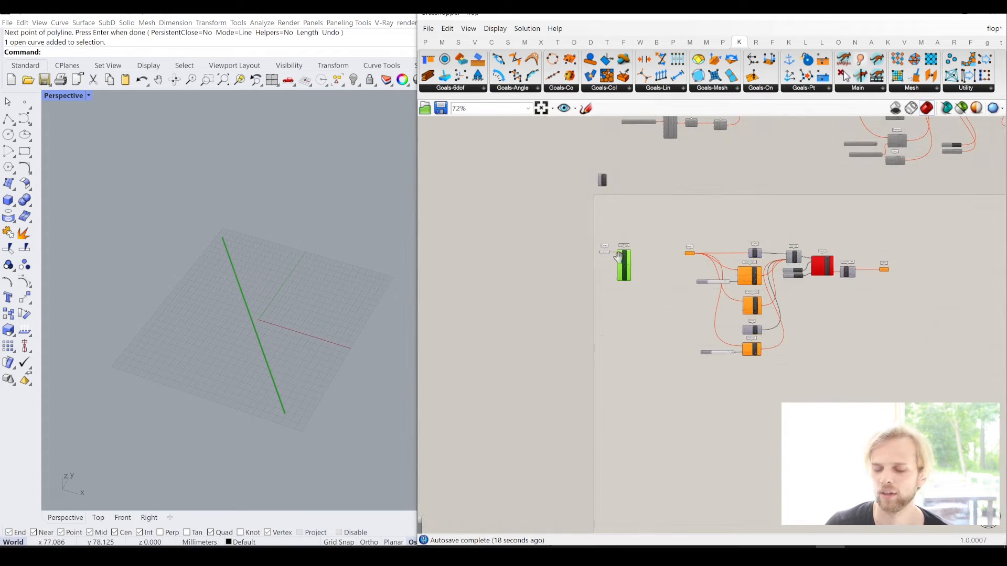
{"action": "scroll", "coordinate": [622, 299], "scroll_direction": "up", "scroll_amount": 6}
{"action": "scroll", "coordinate": [653, 280], "scroll_direction": "down", "scroll_amount": 6}
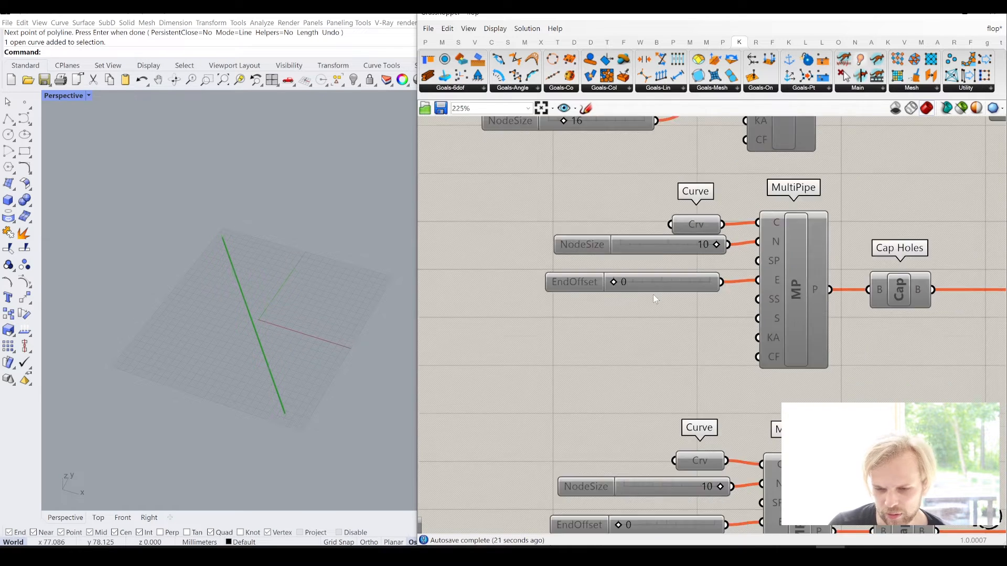
{"action": "right_click_drag", "start_coordinate": [646, 322], "coordinate": [646, 290]}
{"action": "scroll", "coordinate": [599, 443], "scroll_direction": "up", "scroll_amount": 6}
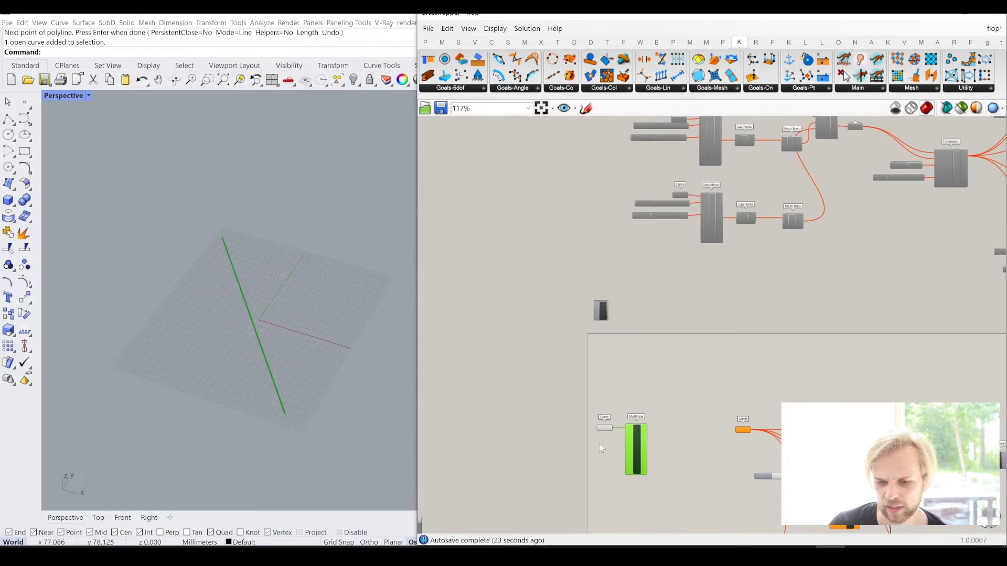
- Add a number slider with value 10, connect it to MultiPipe's NodeSize input and align it beside that input
{"action": "right_click_drag", "start_coordinate": [556, 435], "coordinate": [578, 363]}
{"action": "double_click", "coordinate": [578, 363]}
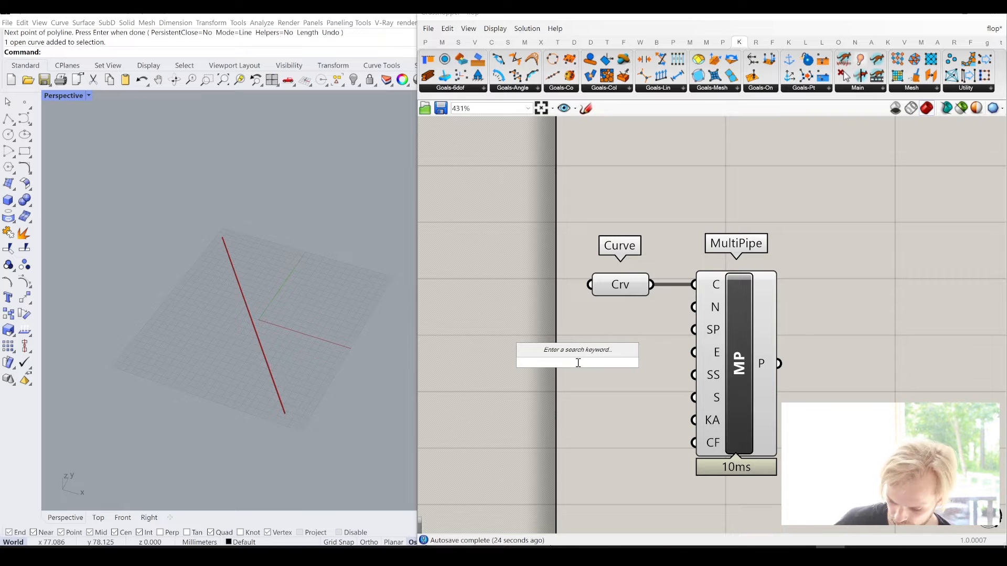
{"action": "type", "text": "10"}
{"action": "key", "text": "Return"}
{"action": "left_click_drag", "start_coordinate": [587, 361], "coordinate": [567, 327]}
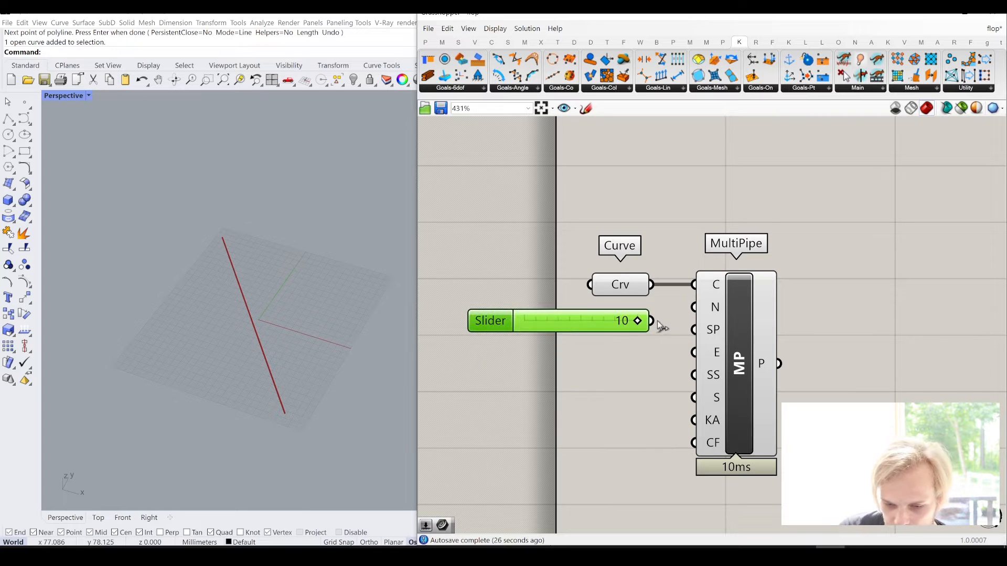
{"action": "left_click_drag", "start_coordinate": [653, 321], "coordinate": [694, 308]}
{"action": "left_click_drag", "start_coordinate": [604, 326], "coordinate": [589, 313]}
{"action": "right_click_drag", "start_coordinate": [366, 362], "coordinate": [203, 211]}
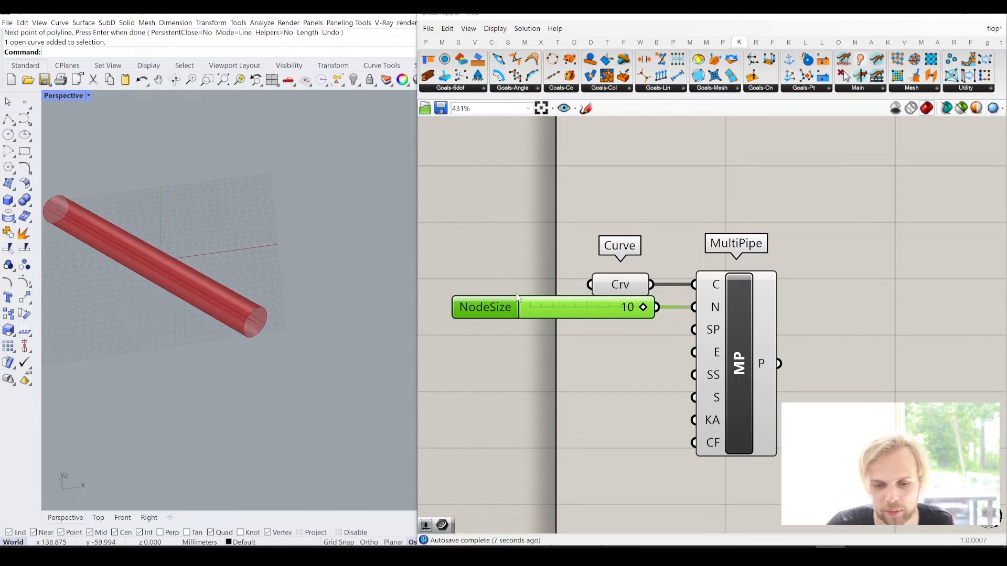
- Draw two more lines starting from the pipe's end point in different directions and select them together with the original line
{"action": "left_click", "coordinate": [8, 119]}
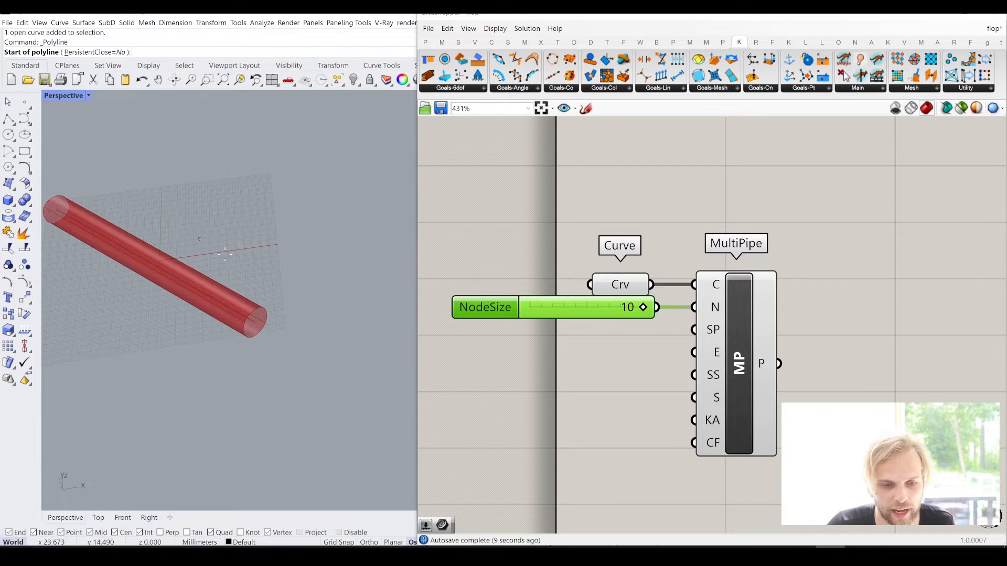
{"action": "left_click", "coordinate": [257, 326]}
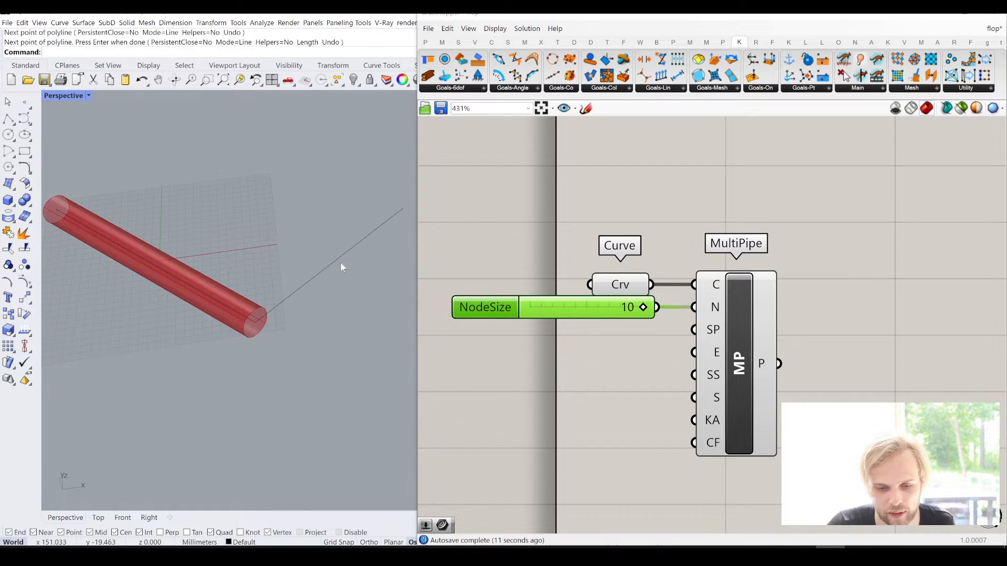
{"action": "left_click", "coordinate": [256, 323]}
{"action": "left_click", "coordinate": [292, 446]}
{"action": "right_click", "coordinate": [294, 446]}
{"action": "mouse_move", "coordinate": [360, 424]}
{"action": "left_mouse_down"}
{"action": "mouse_move", "coordinate": [291, 336]}
{"action": "mouse_move", "coordinate": [231, 288]}
{"action": "left_mouse_up"}
- Assign the three selected lines to the Curve parameter as multiple curves and inspect the branching pipe joint
{"action": "left_click", "coordinate": [632, 286]}
{"action": "right_click", "coordinate": [630, 286]}
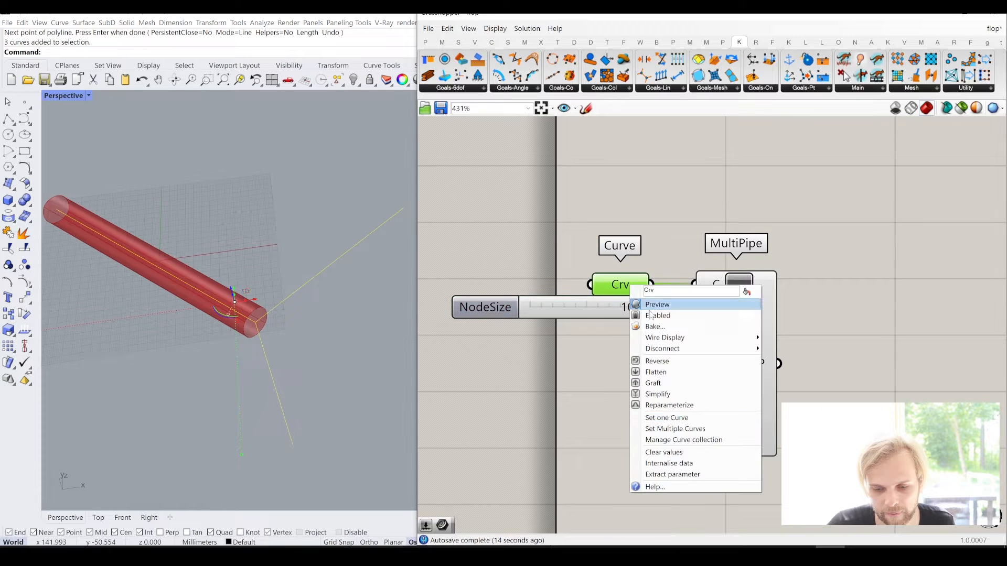
{"action": "left_click", "coordinate": [686, 429]}
{"action": "scroll", "coordinate": [260, 307], "scroll_direction": "up", "scroll_amount": 8}
{"action": "mouse_move", "coordinate": [261, 306]}
{"action": "right_mouse_down"}
{"action": "mouse_move", "coordinate": [229, 367]}
{"action": "mouse_move", "coordinate": [255, 289]}
{"action": "right_mouse_up"}
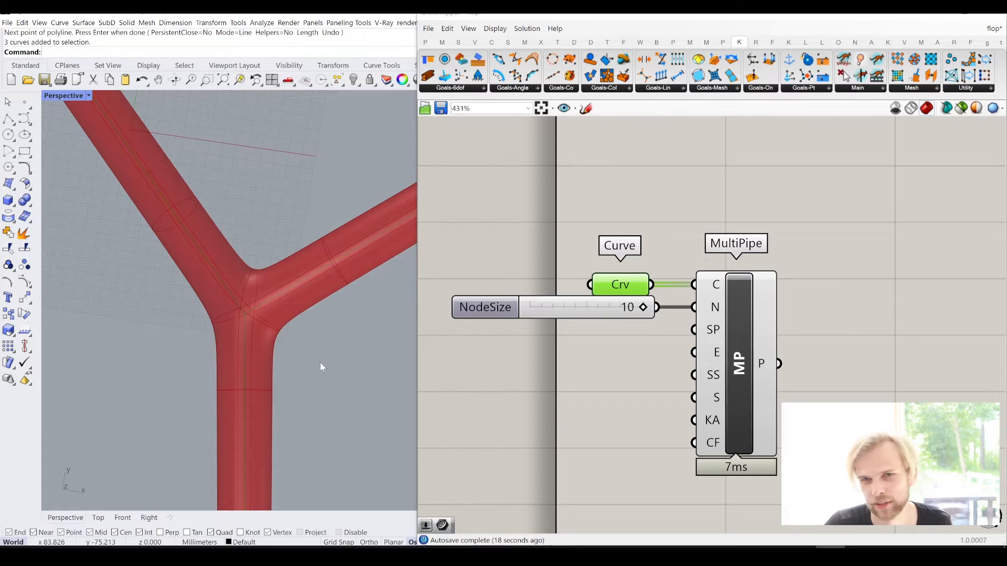
- Delete the two extra lines branching from the end of the original line
{"action": "left_click", "coordinate": [315, 249]}
{"action": "key", "text": "Delete"}
{"action": "left_click_drag", "start_coordinate": [304, 388], "coordinate": [154, 371]}
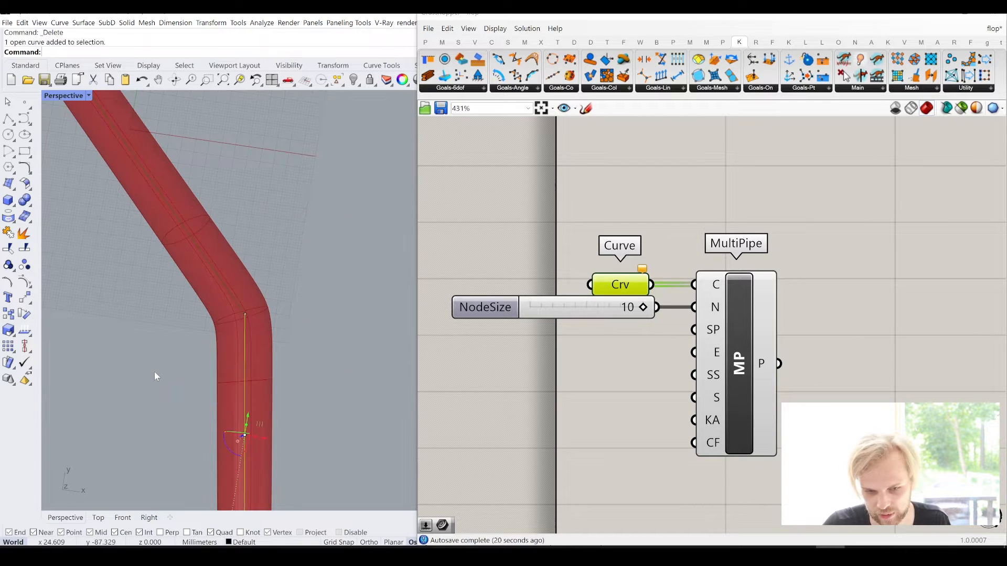
{"action": "key", "text": "Delete"}
{"action": "scroll", "coordinate": [191, 357], "scroll_direction": "down", "scroll_amount": 6}
{"action": "right_click_drag", "start_coordinate": [191, 358], "coordinate": [226, 311]}
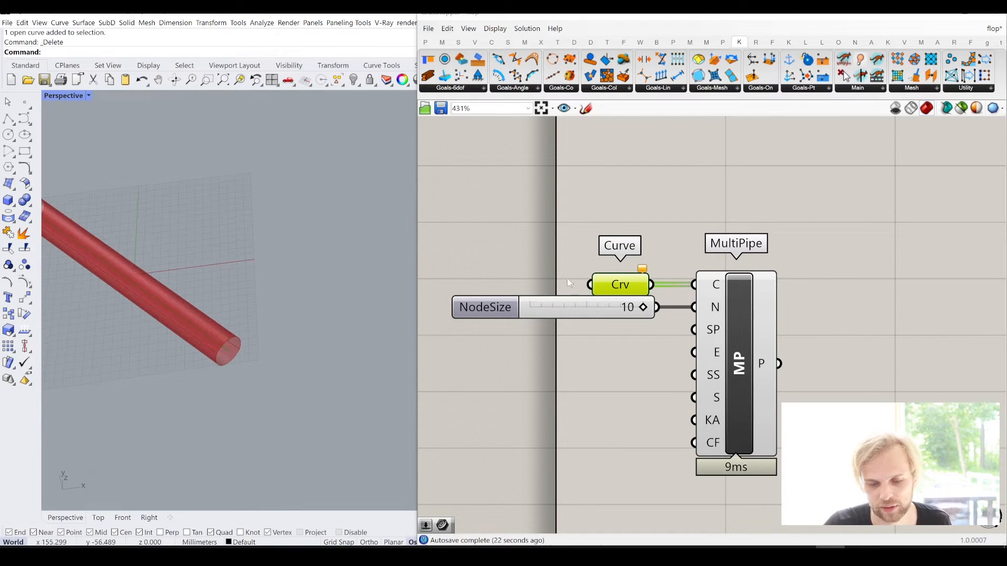
- Reassign the original line to the Curve parameter and inspect the open end of the single pipe
{"action": "right_click", "coordinate": [618, 288]}
{"action": "left_click", "coordinate": [662, 437]}
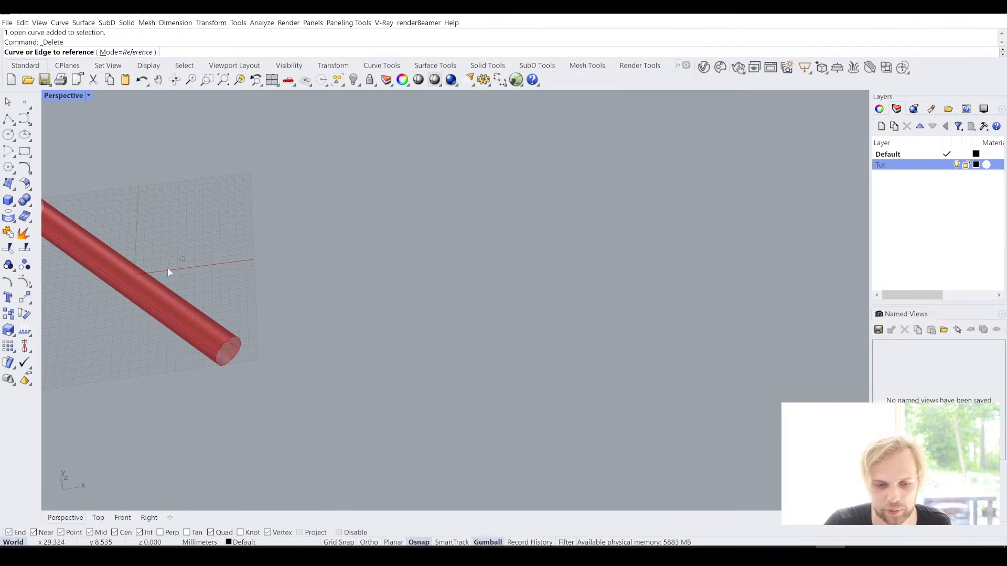
{"action": "key", "text": "Escape"}
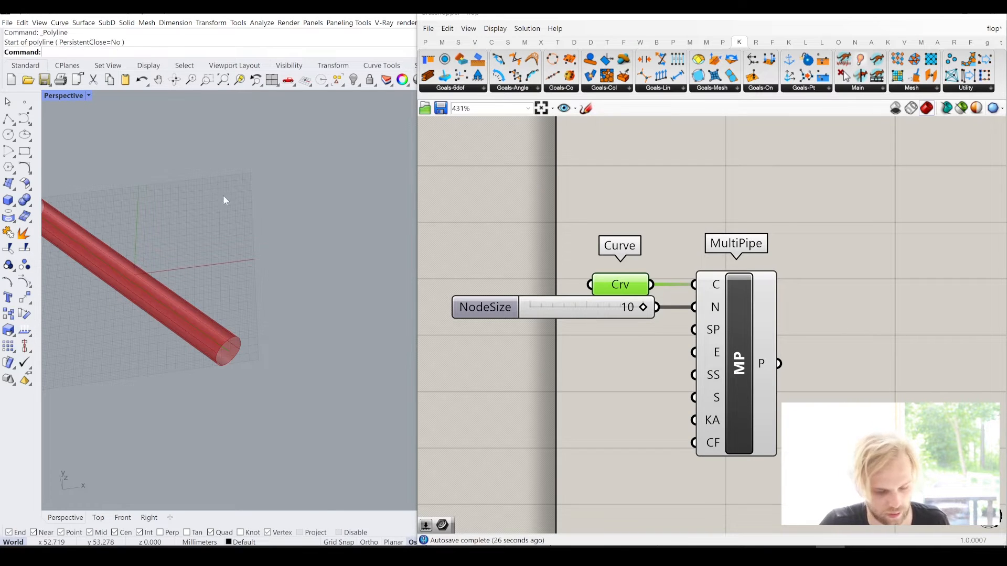
{"action": "right_click_drag", "start_coordinate": [256, 271], "coordinate": [204, 256]}
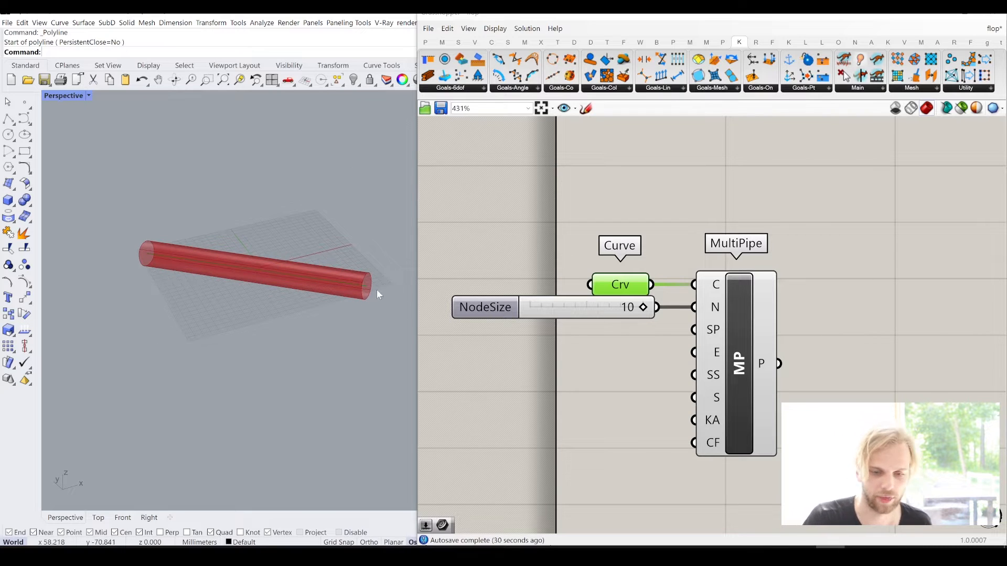
{"action": "right_click_drag", "start_coordinate": [377, 289], "coordinate": [350, 278]}
- Add a Cap Holes component after MultiPipe and connect the P output to its B input
{"action": "right_click_drag", "start_coordinate": [888, 346], "coordinate": [788, 295]}
{"action": "scroll", "coordinate": [360, 271], "scroll_direction": "up", "scroll_amount": 5}
{"action": "double_click", "coordinate": [788, 296]}
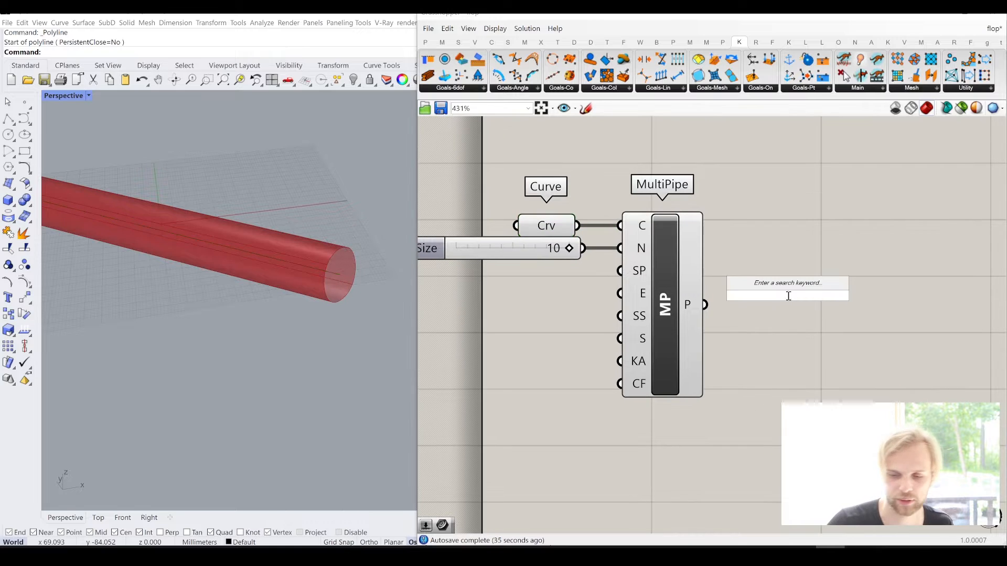
{"action": "type", "text": "cap"}
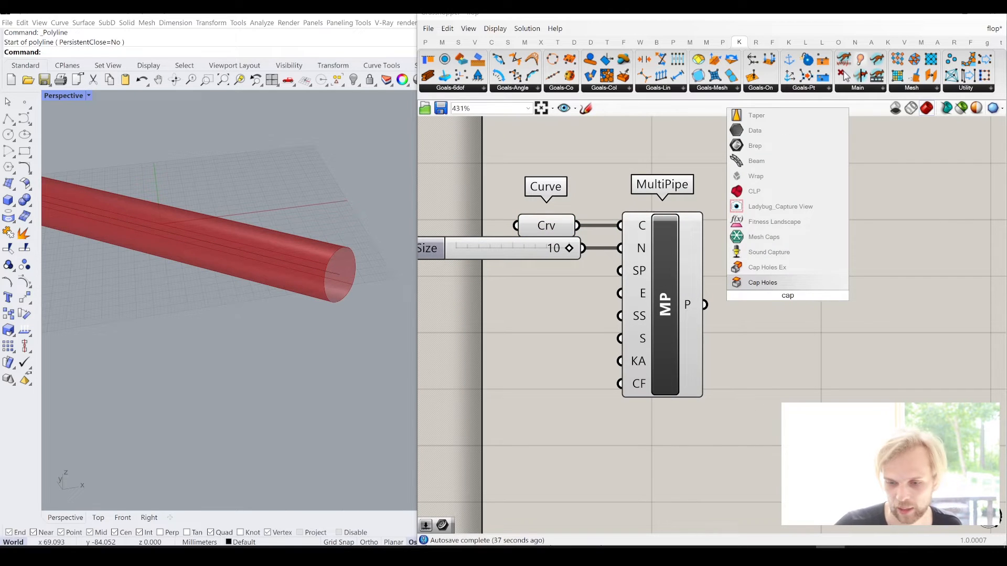
{"action": "left_click", "coordinate": [781, 281]}
{"action": "left_click_drag", "start_coordinate": [706, 304], "coordinate": [778, 315]}
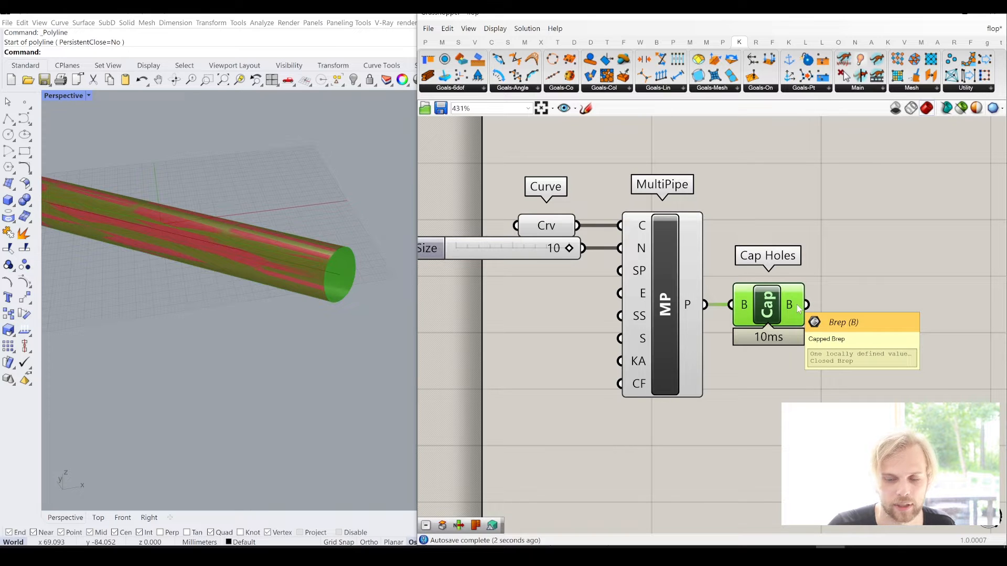
- Turn off the preview of the Curve, MultiPipe and Cap Holes components, and turn it back on for Cap Holes only
{"action": "left_click_drag", "start_coordinate": [812, 442], "coordinate": [531, 187]}
{"action": "middle_click", "coordinate": [532, 187]}
{"action": "left_click", "coordinate": [569, 149]}
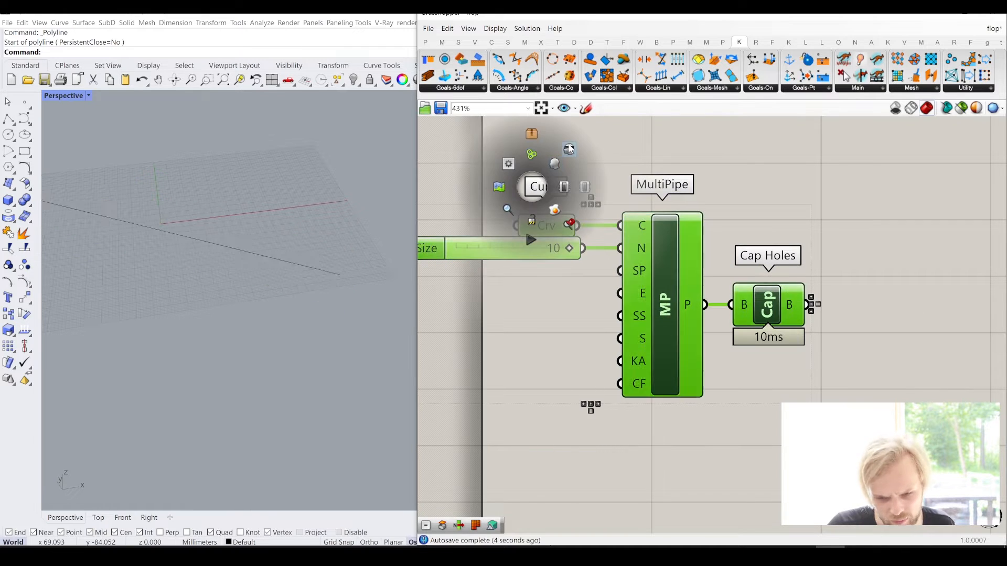
{"action": "left_click", "coordinate": [777, 178]}
{"action": "right_click_drag", "start_coordinate": [851, 238], "coordinate": [777, 248]}
{"action": "left_click", "coordinate": [677, 303]}
{"action": "middle_click", "coordinate": [675, 303]}
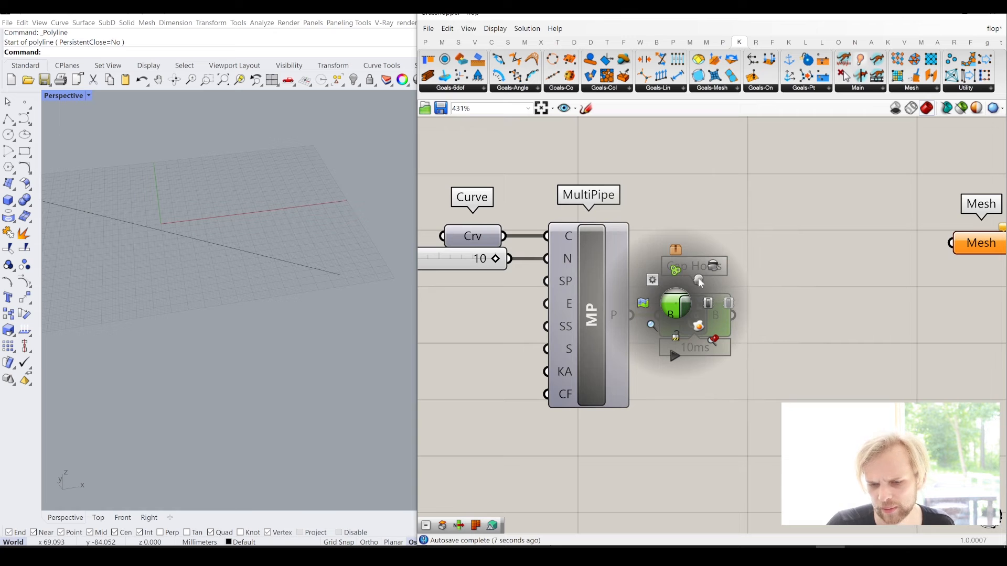
{"action": "left_click", "coordinate": [700, 282]}
- Move the Curve, NodeSize slider, MultiPipe and Cap Holes components together further left, away from the Mesh parameter
{"action": "scroll", "coordinate": [762, 256], "scroll_direction": "down", "scroll_amount": 4}
{"action": "left_click_drag", "start_coordinate": [766, 382], "coordinate": [550, 223]}
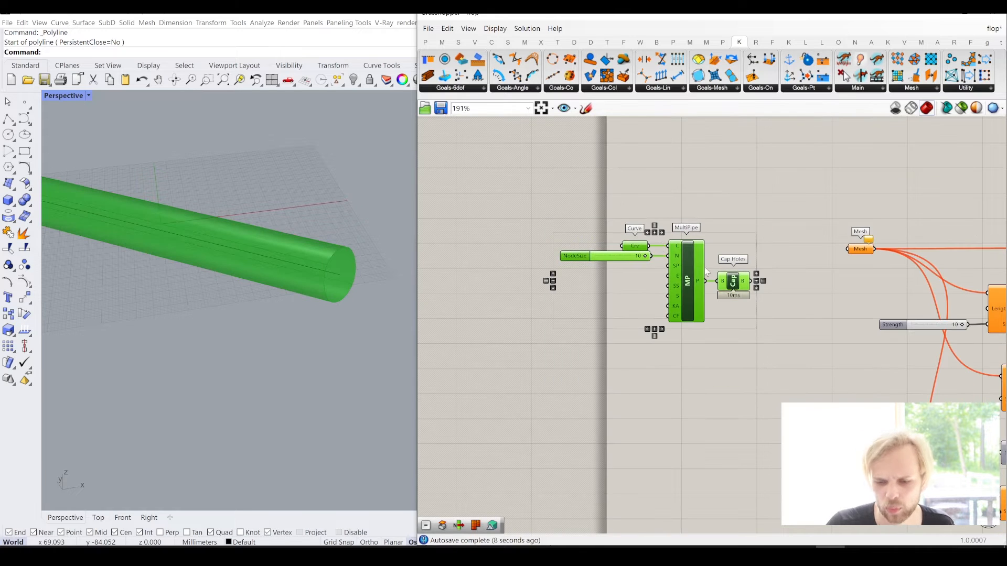
{"action": "left_click_drag", "start_coordinate": [737, 295], "coordinate": [553, 268]}
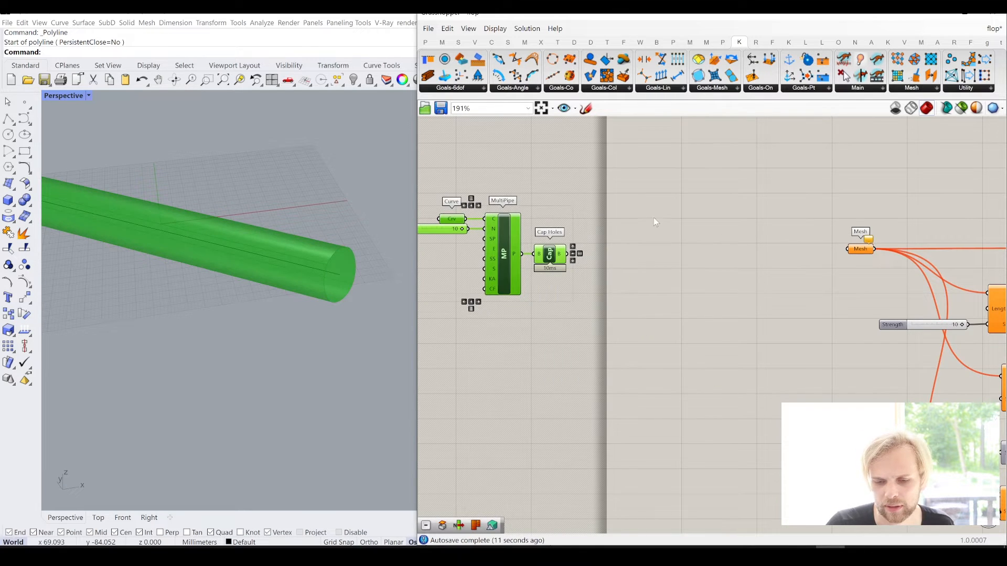
{"action": "left_click", "coordinate": [650, 216]}
{"action": "right_click_drag", "start_coordinate": [646, 214], "coordinate": [679, 233]}
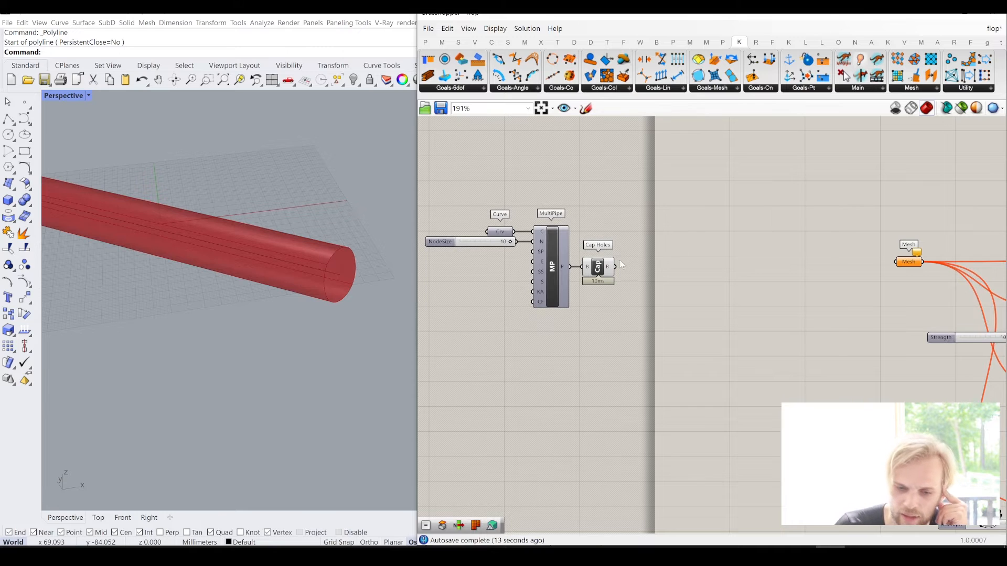
{"action": "scroll", "coordinate": [620, 265], "scroll_direction": "up", "scroll_amount": 1}
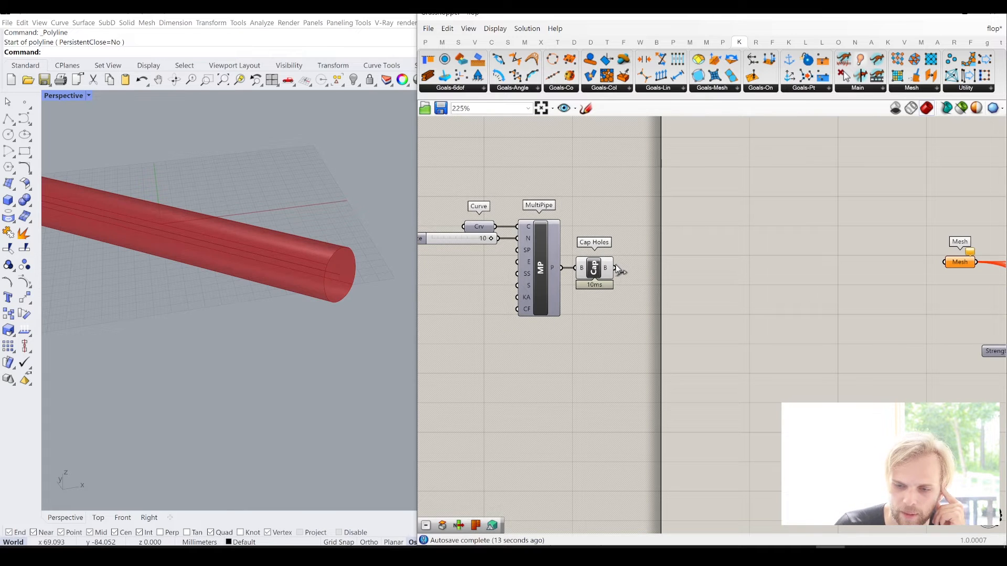
- Add a TriRemesh component in the space between Cap Holes and the Mesh parameter
{"action": "double_click", "coordinate": [727, 206]}
{"action": "type", "text": "tri"}
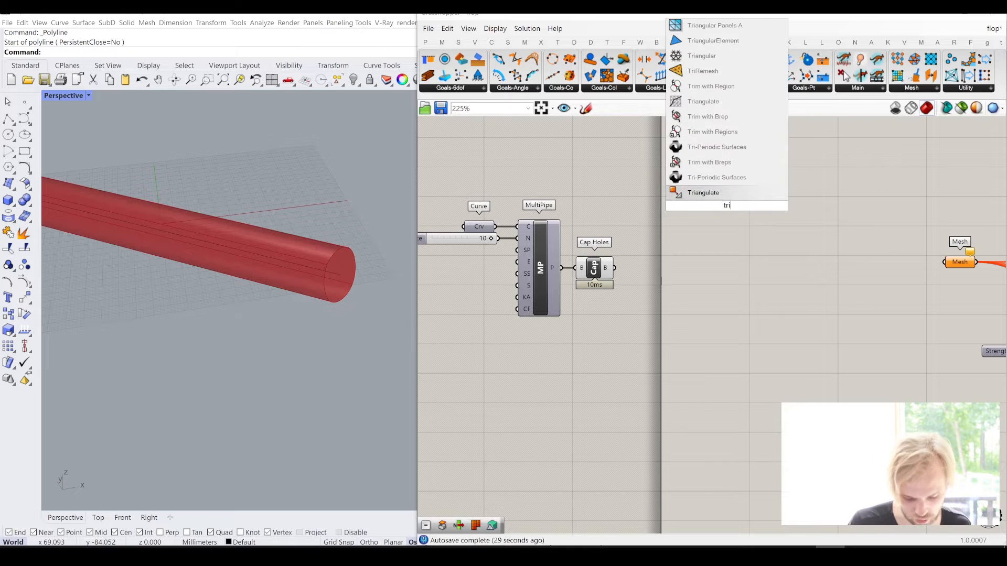
{"action": "type", "text": "rem"}
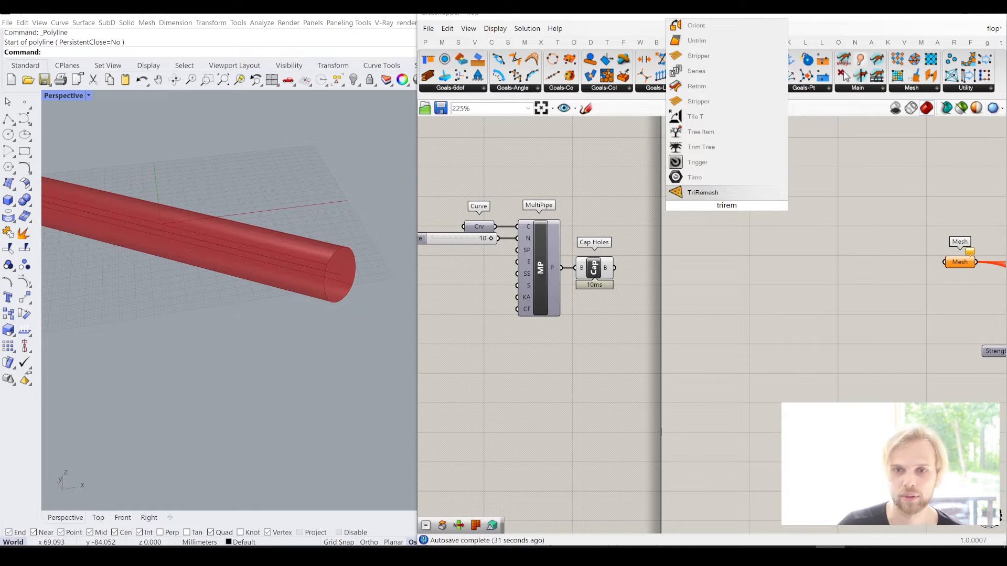
{"action": "left_click", "coordinate": [722, 195]}
{"action": "left_click_drag", "start_coordinate": [724, 211], "coordinate": [722, 300]}
{"action": "left_click", "coordinate": [643, 248]}
{"action": "scroll", "coordinate": [643, 247], "scroll_direction": "up", "scroll_amount": 1}
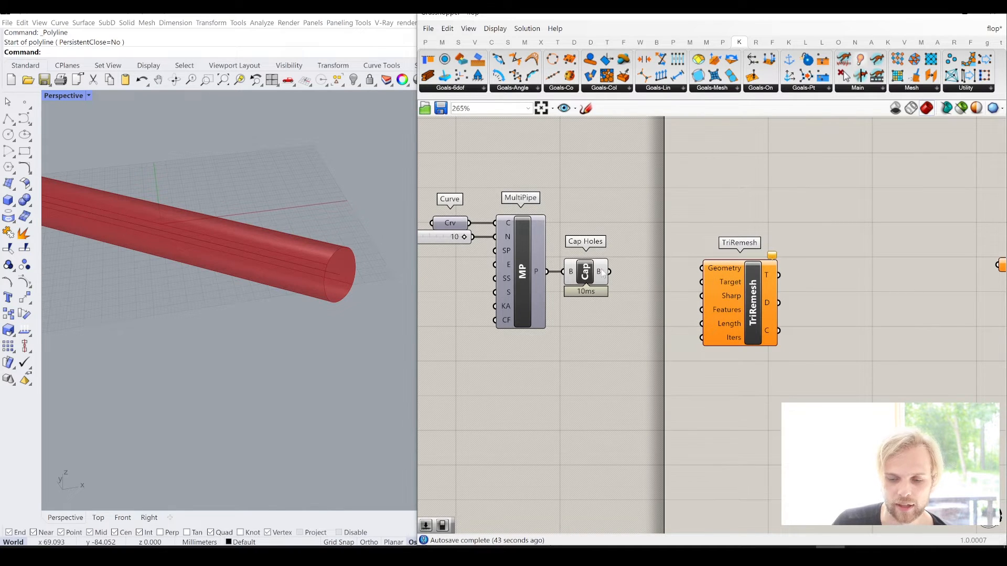
- Connect the Cap Holes output to TriRemesh's Geometry input and shift TriRemesh slightly to the right
{"action": "left_click_drag", "start_coordinate": [604, 272], "coordinate": [702, 268]}
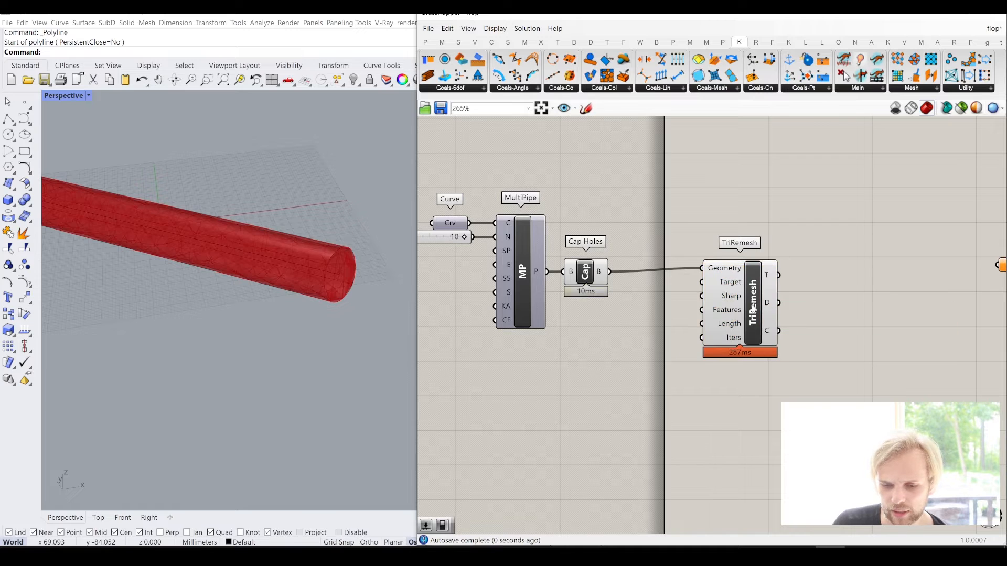
{"action": "left_click_drag", "start_coordinate": [753, 310], "coordinate": [762, 308]}
{"action": "left_click", "coordinate": [743, 219]}
{"action": "scroll", "coordinate": [667, 233], "scroll_direction": "down", "scroll_amount": 5}
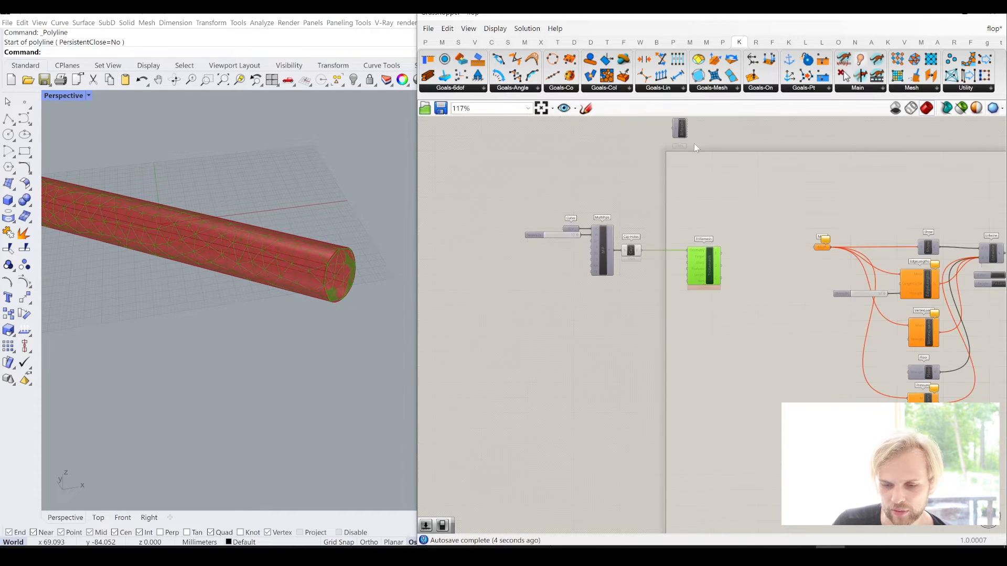
- Connect the Cap Holes output to TriRemesh's Target input as well
{"action": "right_click_drag", "start_coordinate": [694, 143], "coordinate": [692, 218]}
{"action": "scroll", "coordinate": [661, 313], "scroll_direction": "up", "scroll_amount": 6}
{"action": "left_click_drag", "start_coordinate": [608, 342], "coordinate": [727, 359]}
{"action": "left_click", "coordinate": [752, 275]}
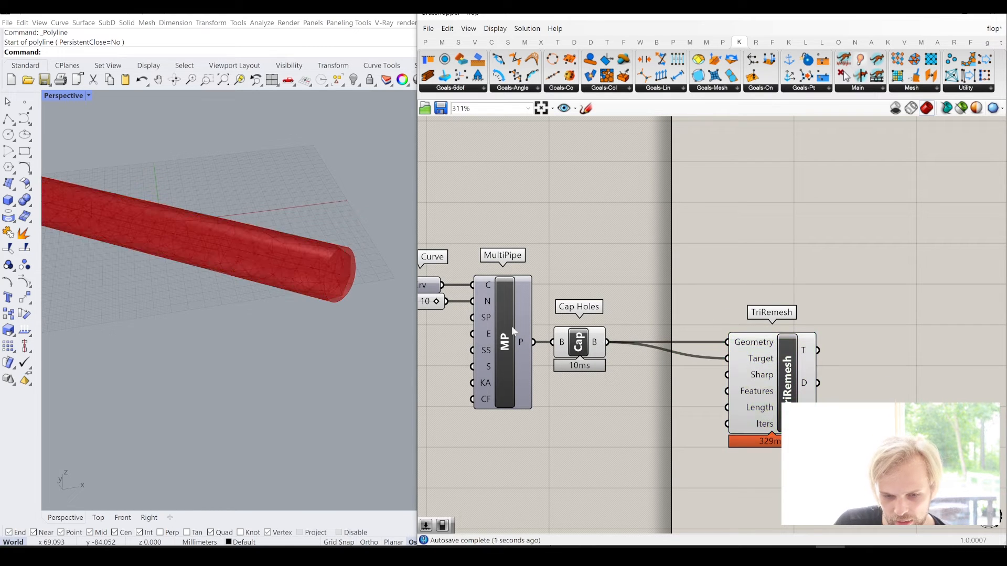
- Turn off the preview of Cap Holes so only the remeshed pipe is displayed
{"action": "scroll", "coordinate": [325, 259], "scroll_direction": "up", "scroll_amount": 3}
{"action": "scroll", "coordinate": [333, 266], "scroll_direction": "down", "scroll_amount": 2}
{"action": "left_click", "coordinate": [597, 352]}
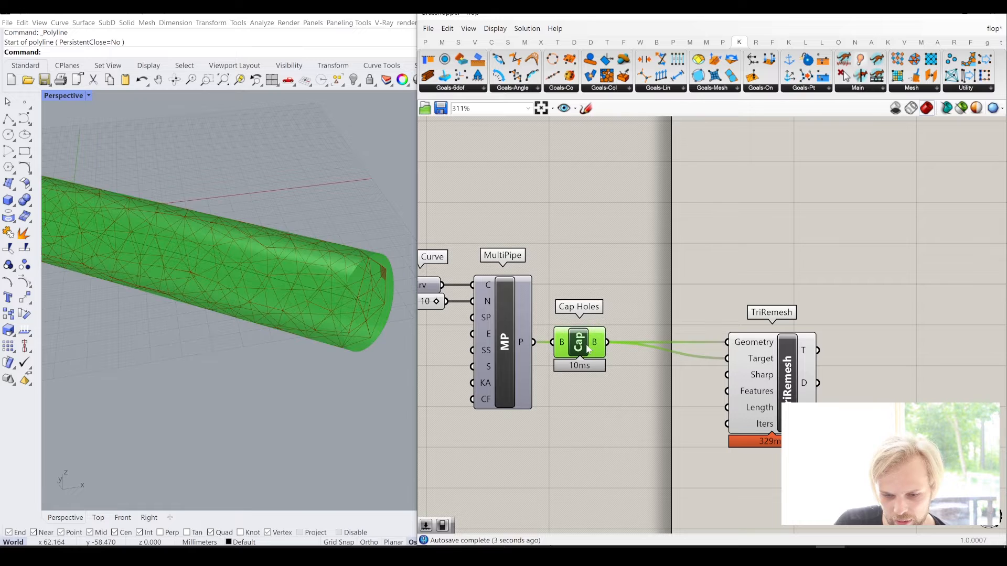
{"action": "middle_click", "coordinate": [586, 346]}
{"action": "left_click", "coordinate": [626, 306]}
{"action": "left_click", "coordinate": [651, 295]}
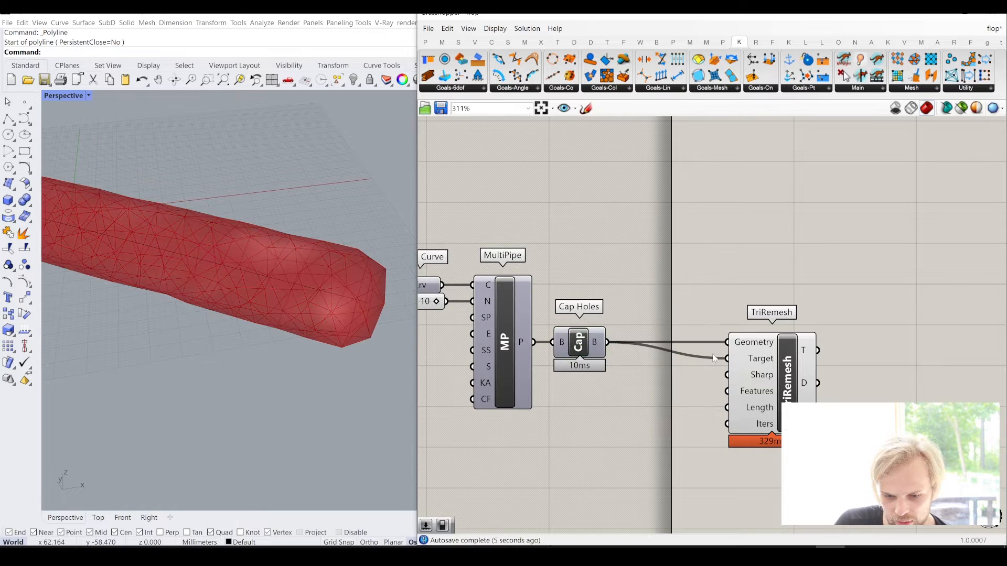
- Disconnect Cap Holes from TriRemesh's Target input, compare the remeshed pipe without it, and reconnect the wire
{"action": "left_click_drag", "start_coordinate": [729, 359], "coordinate": [607, 343], "text": "ctrl"}
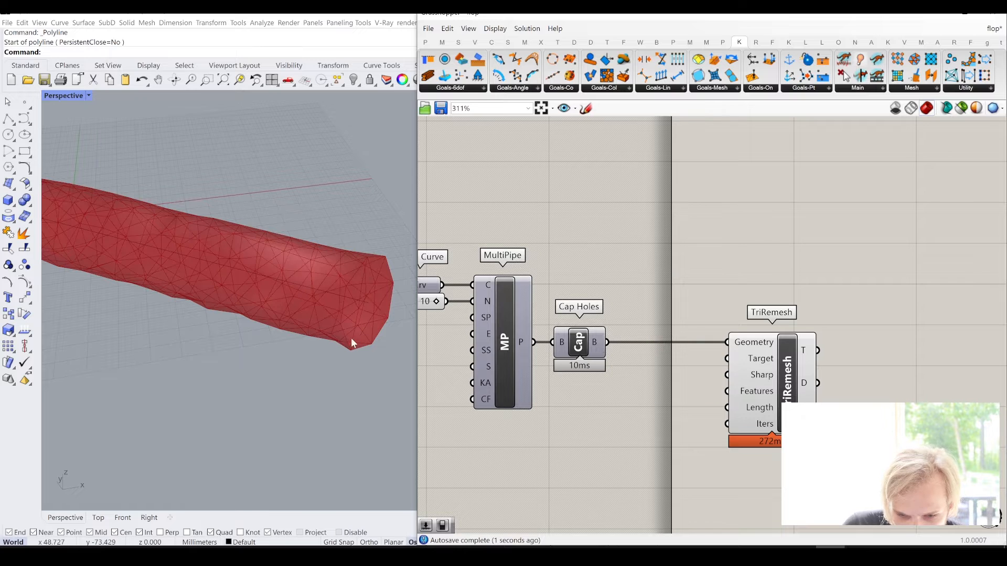
{"action": "scroll", "coordinate": [351, 336], "scroll_direction": "down", "scroll_amount": 2}
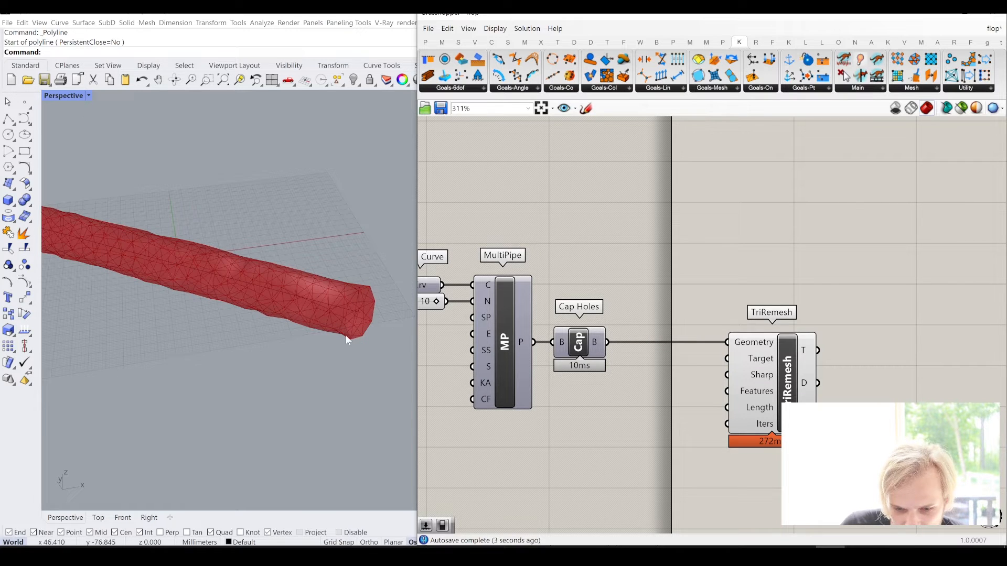
{"action": "scroll", "coordinate": [336, 313], "scroll_direction": "down", "scroll_amount": 3}
{"action": "scroll", "coordinate": [341, 312], "scroll_direction": "up", "scroll_amount": 4}
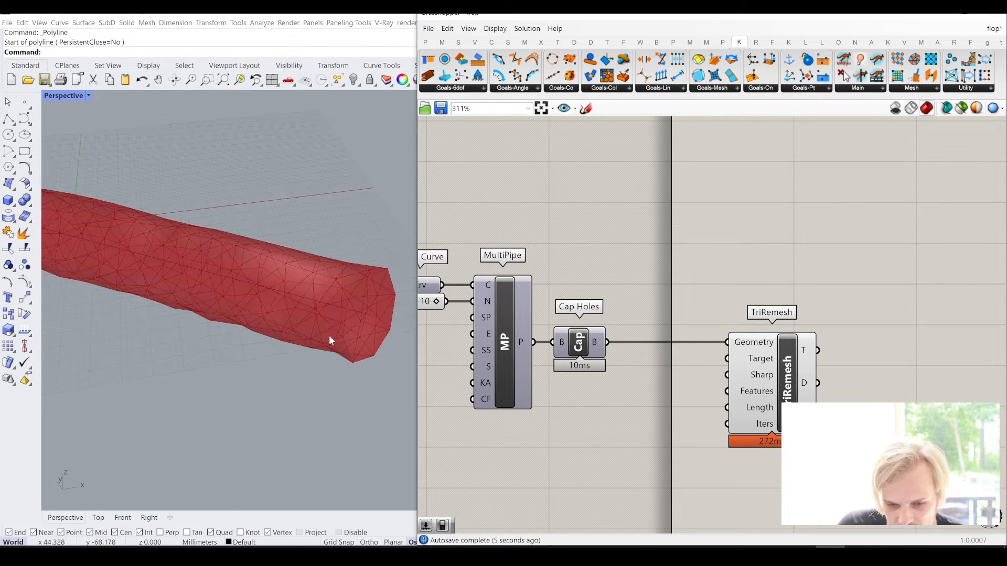
{"action": "left_click_drag", "start_coordinate": [610, 344], "coordinate": [736, 359]}
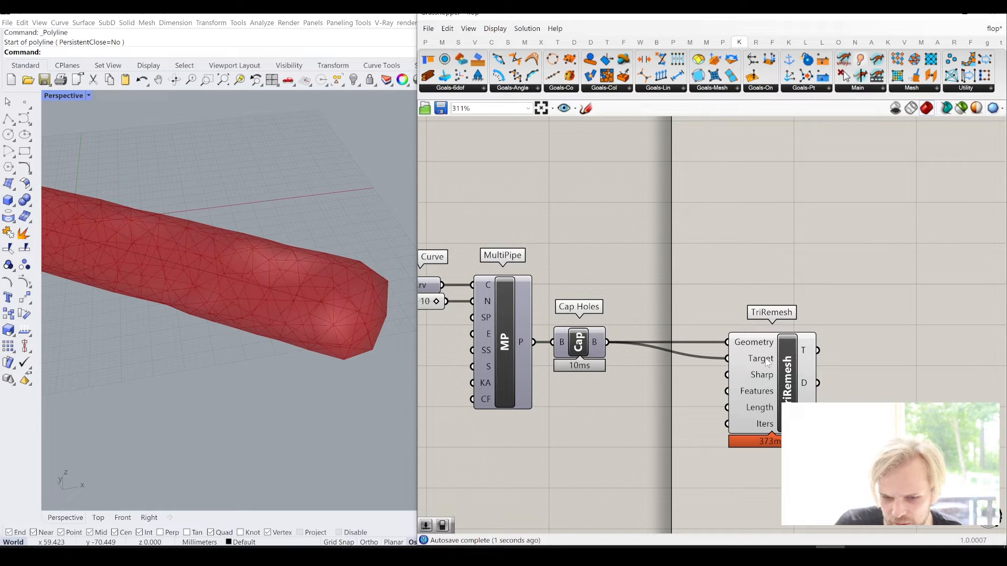
{"action": "right_click_drag", "start_coordinate": [317, 360], "coordinate": [234, 303]}
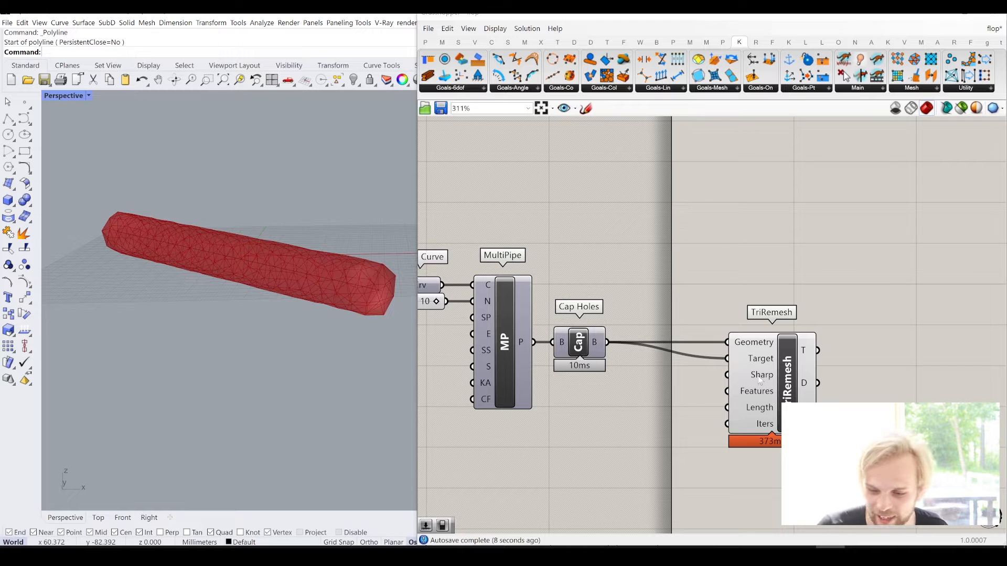
{"action": "mouse_move", "coordinate": [761, 396]}
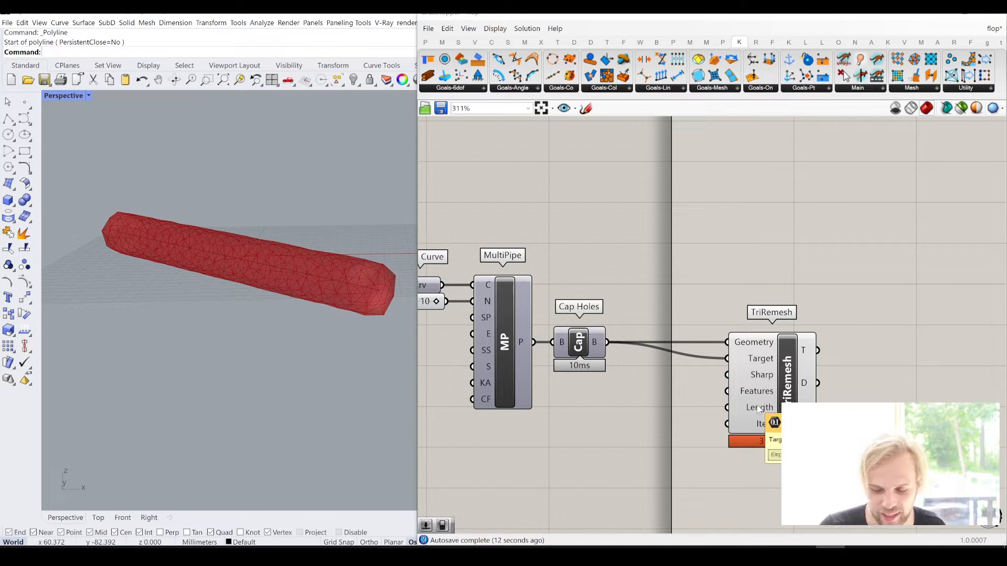
- Add a number slider with the value 5 and connect it to TriRemesh's Length input
{"action": "double_click", "coordinate": [644, 409]}
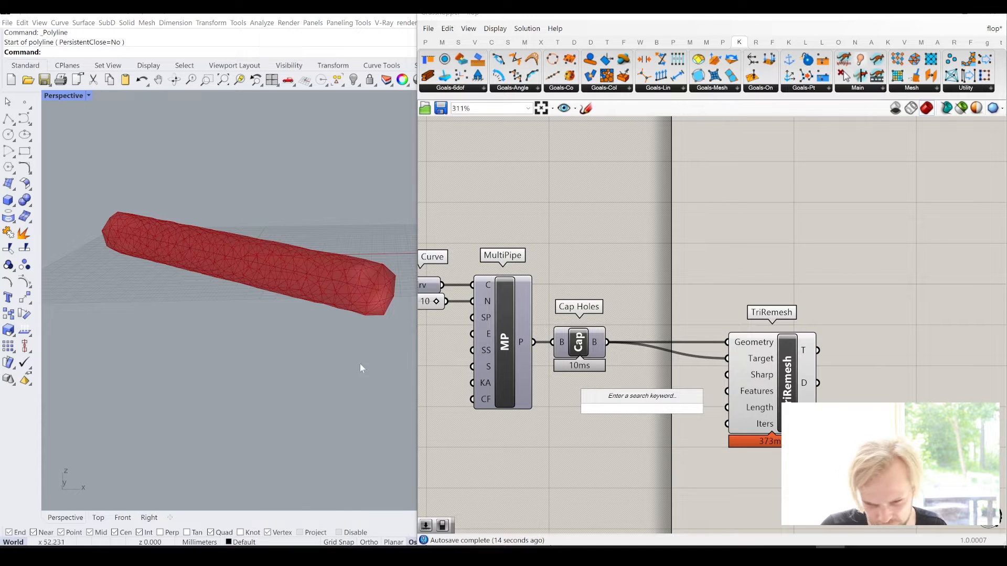
{"action": "right_click_drag", "start_coordinate": [360, 364], "coordinate": [286, 350]}
{"action": "scroll", "coordinate": [262, 303], "scroll_direction": "up", "scroll_amount": 5}
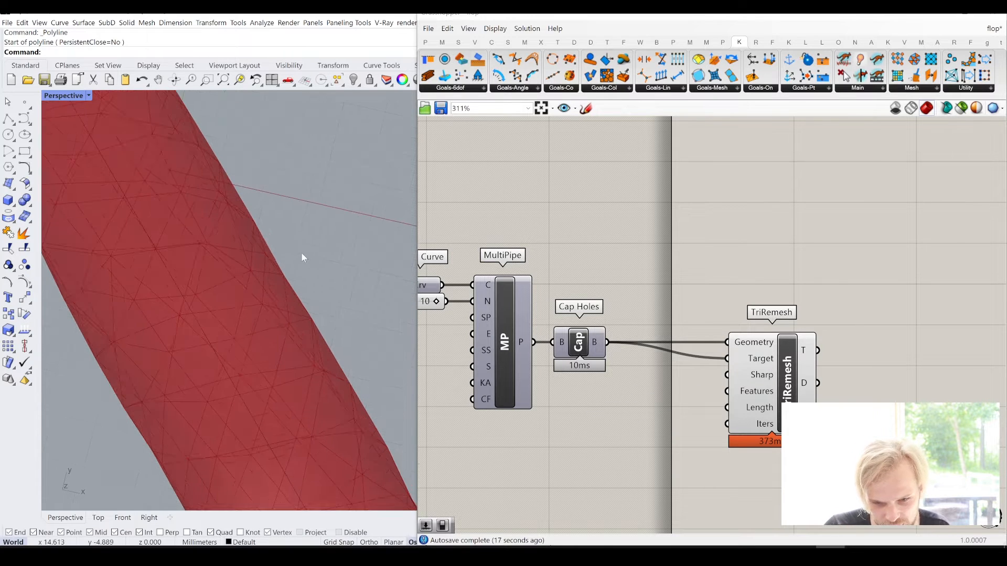
{"action": "scroll", "coordinate": [302, 258], "scroll_direction": "up", "scroll_amount": 3}
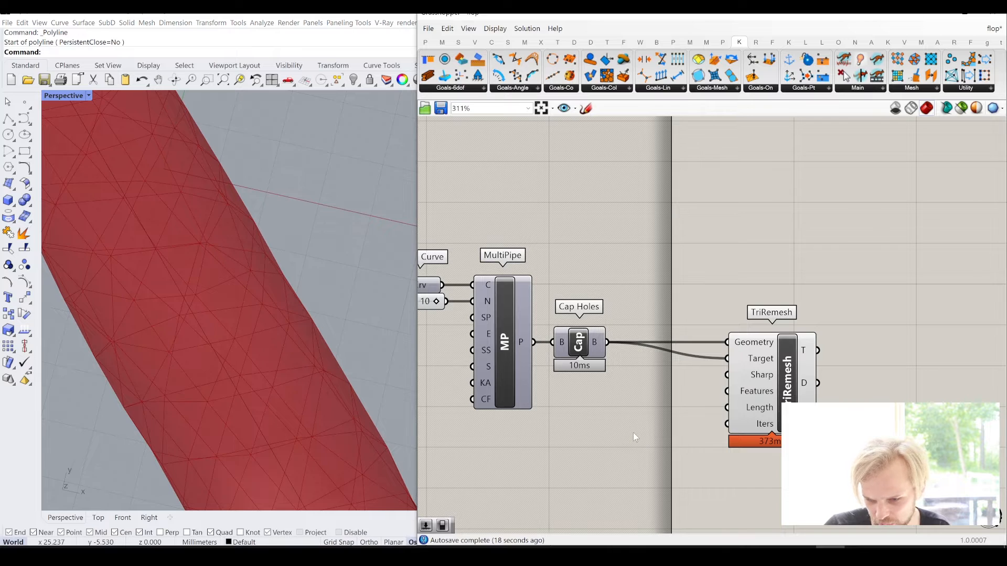
{"action": "double_click", "coordinate": [610, 417]}
{"action": "type", "text": "5"}
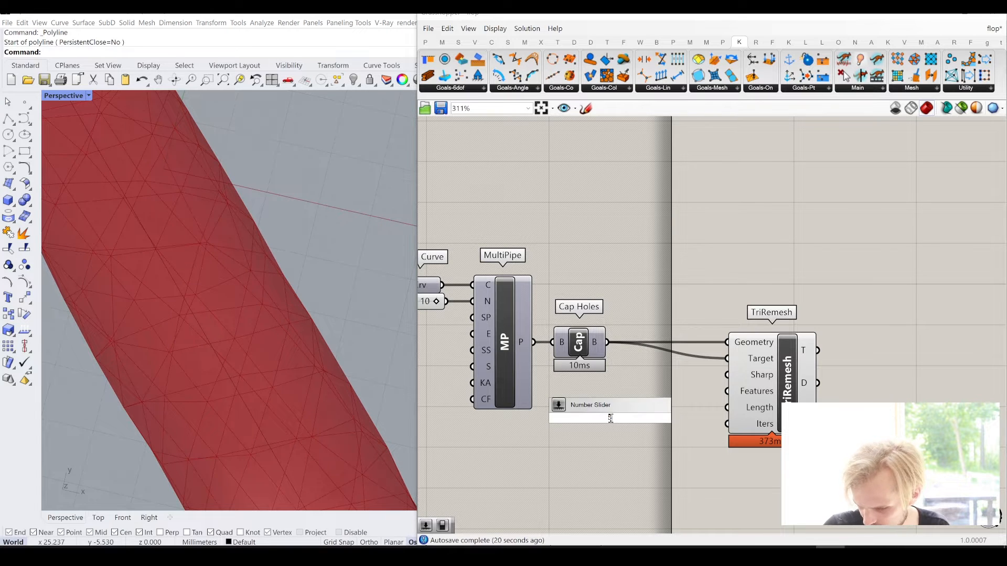
{"action": "key", "text": "Return"}
{"action": "left_click_drag", "start_coordinate": [675, 417], "coordinate": [733, 412]}
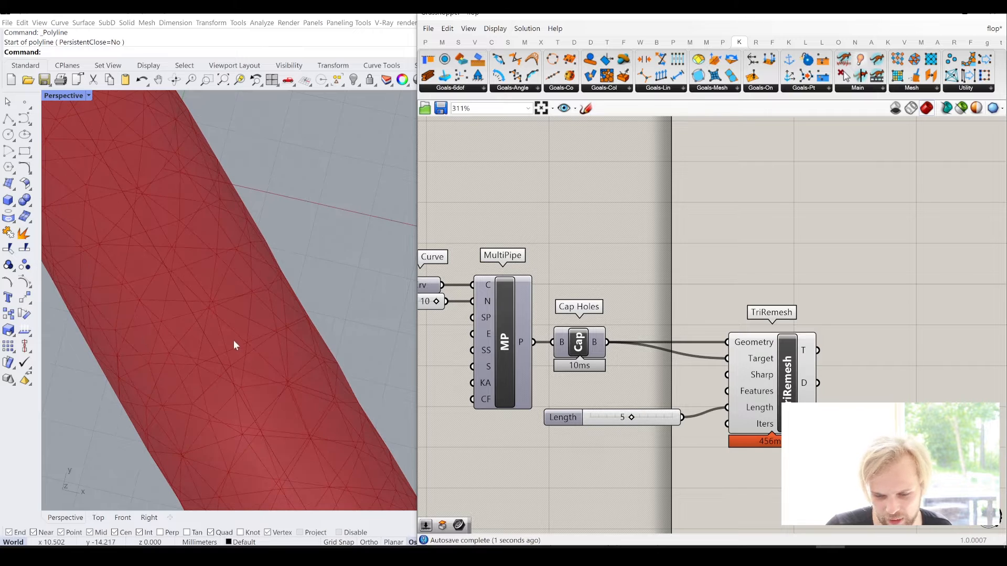
- Inspect the remeshed pipe in Rhino and align the Length slider with TriRemesh's Length input
{"action": "scroll", "coordinate": [232, 338], "scroll_direction": "down", "scroll_amount": 3}
{"action": "right_click_drag", "start_coordinate": [223, 345], "coordinate": [252, 378]}
{"action": "scroll", "coordinate": [289, 429], "scroll_direction": "down", "scroll_amount": 4}
{"action": "scroll", "coordinate": [119, 314], "scroll_direction": "up", "scroll_amount": 2}
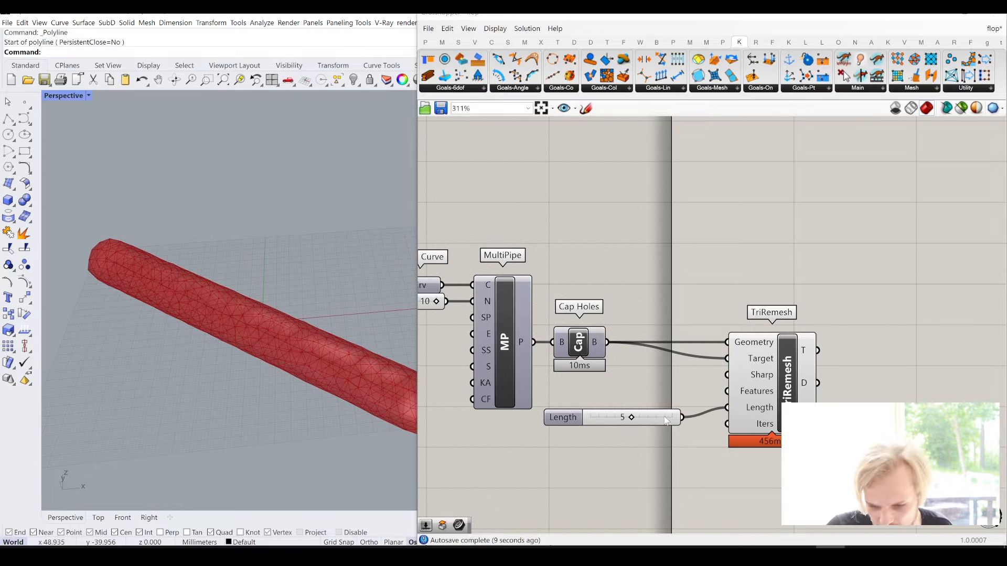
{"action": "mouse_move", "coordinate": [665, 420]}
{"action": "left_mouse_down"}
{"action": "mouse_move", "coordinate": [670, 395]}
{"action": "mouse_move", "coordinate": [672, 410]}
{"action": "left_mouse_up"}
{"action": "left_click", "coordinate": [697, 440]}
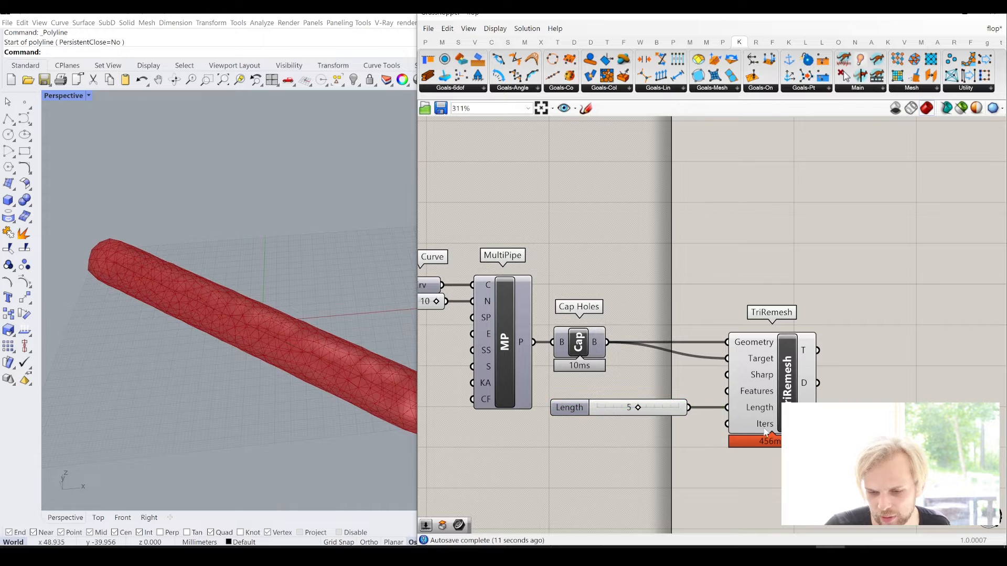
- Connect TriRemesh's T output to the Mesh parameter that feeds the Kangaroo goals
{"action": "scroll", "coordinate": [766, 431], "scroll_direction": "down", "scroll_amount": 2}
{"action": "left_click_drag", "start_coordinate": [817, 473], "coordinate": [499, 275]}
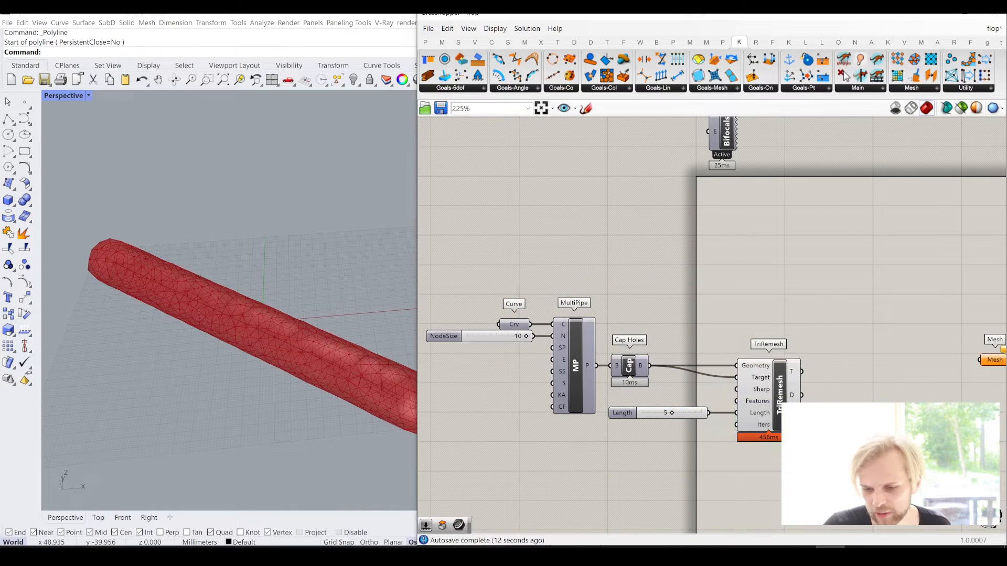
{"action": "right_click_drag", "start_coordinate": [827, 443], "coordinate": [720, 431]}
{"action": "left_click_drag", "start_coordinate": [695, 360], "coordinate": [869, 348]}
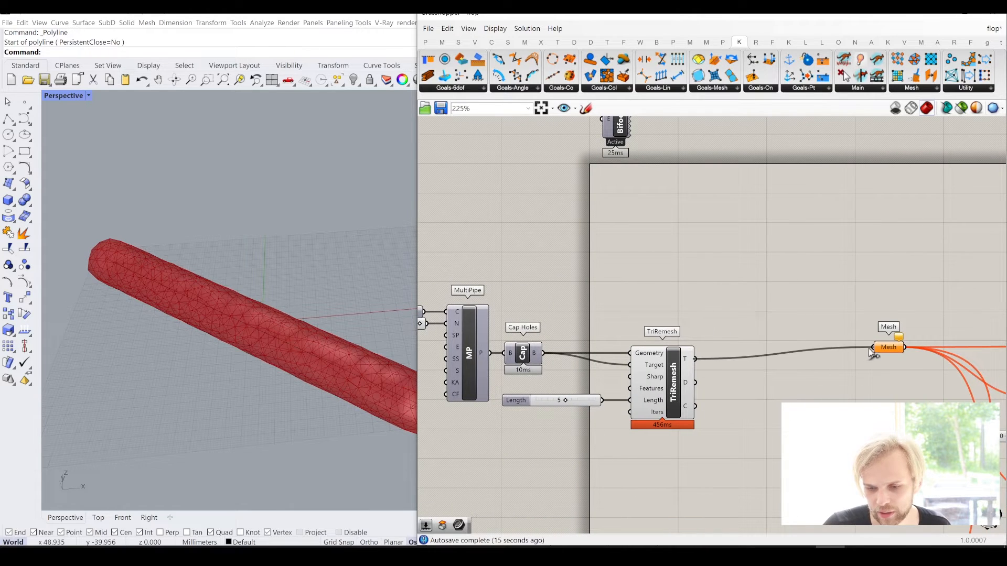
{"action": "scroll", "coordinate": [783, 422], "scroll_direction": "down", "scroll_amount": 3}
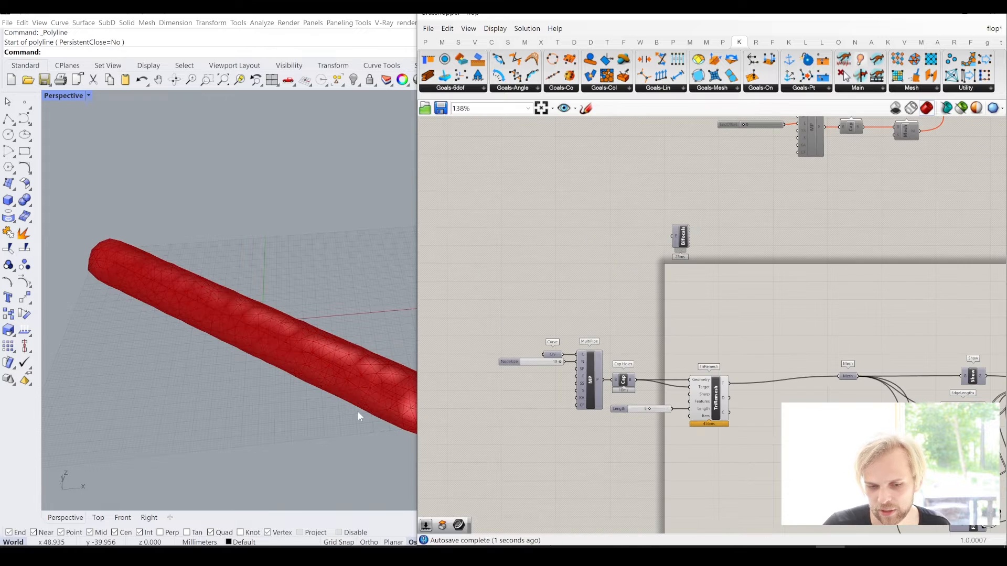
- In the Rhino viewport, select the line inside the pipe and move it vertically up, well above the ground plane
{"action": "left_click", "coordinate": [348, 372]}
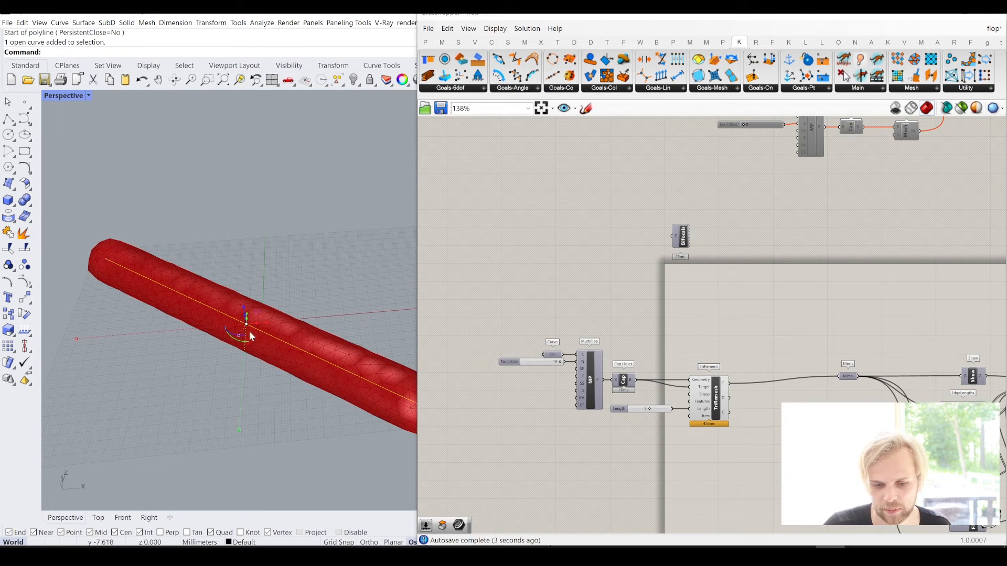
{"action": "right_click_drag", "start_coordinate": [250, 333], "coordinate": [243, 305]}
{"action": "left_click_drag", "start_coordinate": [243, 306], "coordinate": [239, 193]}
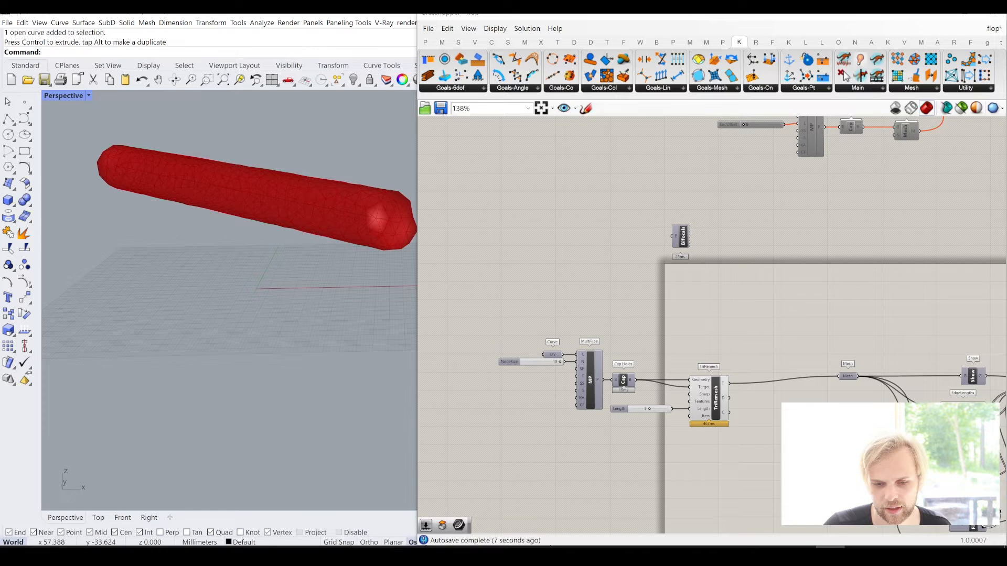
- Test the drop of the pipe by running the solver with its On toggle set to True, and stop and reset it
{"action": "scroll", "coordinate": [796, 411], "scroll_direction": "down", "scroll_amount": 3}
{"action": "scroll", "coordinate": [834, 389], "scroll_direction": "up", "scroll_amount": 5}
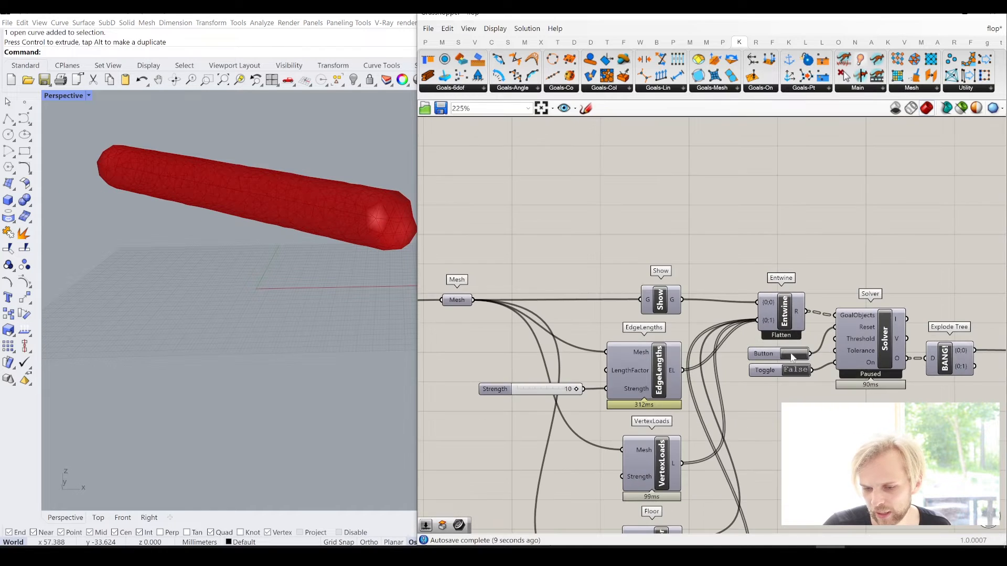
{"action": "double_click", "coordinate": [796, 371]}
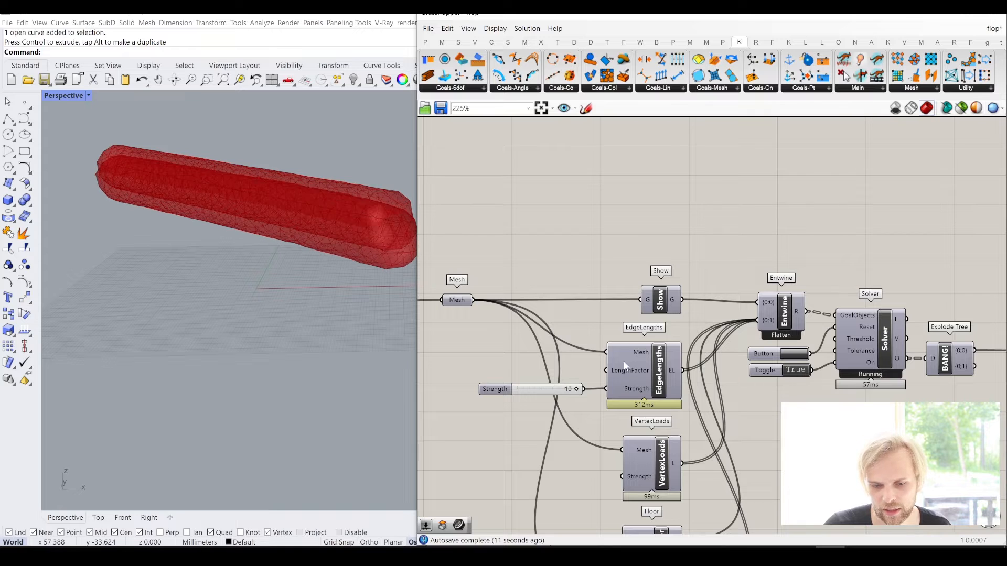
{"action": "right_click_drag", "start_coordinate": [248, 363], "coordinate": [312, 374]}
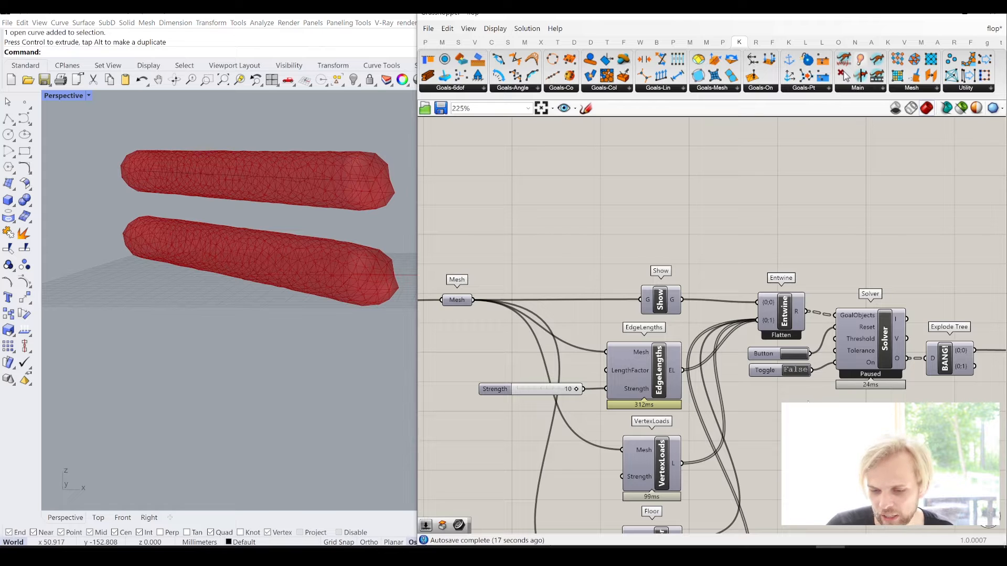
{"action": "scroll", "coordinate": [668, 370], "scroll_direction": "down", "scroll_amount": 5}
{"action": "scroll", "coordinate": [669, 370], "scroll_direction": "up", "scroll_amount": 5}
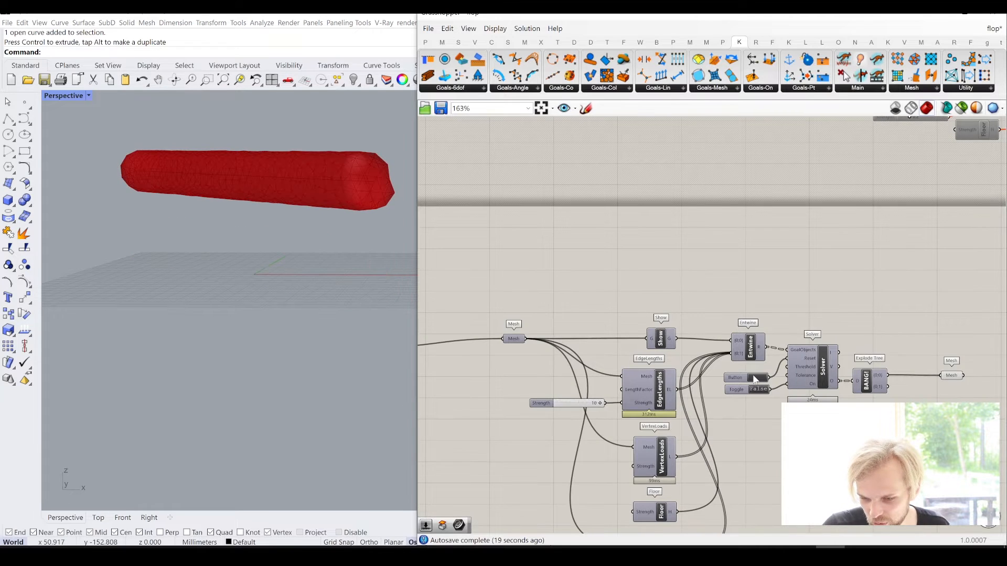
- Shift the curve, MultiPipe, Cap Holes, TriRemesh and slider components to the right and turn off their preview
{"action": "left_click_drag", "start_coordinate": [692, 472], "coordinate": [455, 308]}
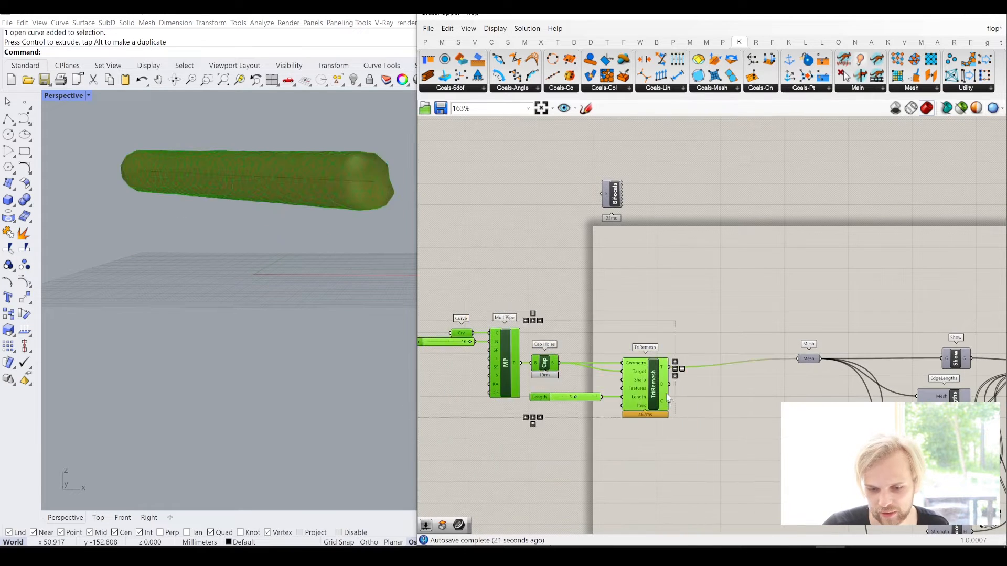
{"action": "left_click_drag", "start_coordinate": [658, 387], "coordinate": [708, 382]}
{"action": "middle_click", "coordinate": [703, 381]}
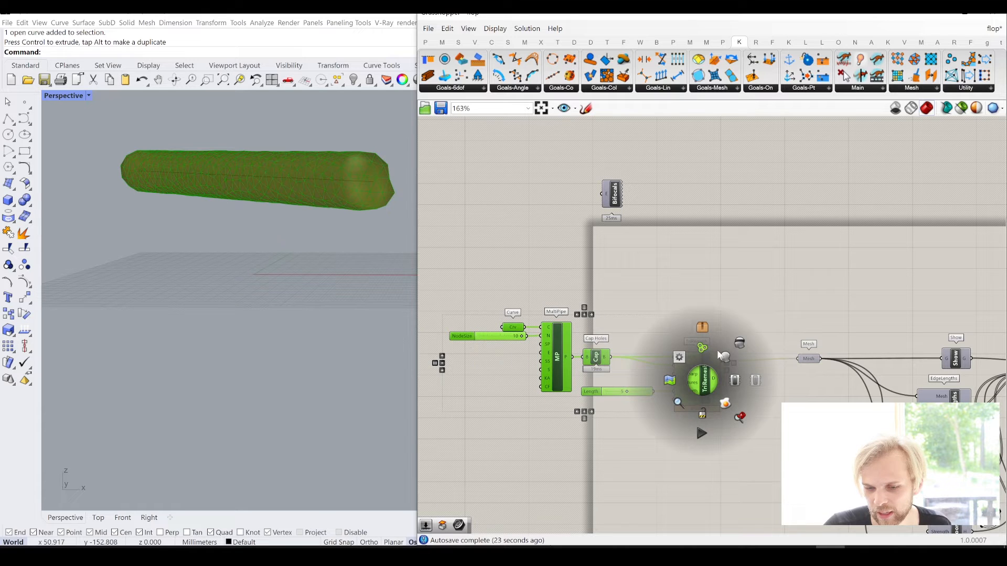
{"action": "left_click", "coordinate": [745, 344]}
{"action": "left_click", "coordinate": [731, 300]}
- In Rhino, duplicate the pipe's line vertically upward and rotate the copy so it crosses over the original
{"action": "right_click_drag", "start_coordinate": [204, 184], "coordinate": [247, 178]}
{"action": "scroll", "coordinate": [272, 289], "scroll_direction": "down", "scroll_amount": 2}
{"action": "left_click", "coordinate": [206, 224]}
{"action": "left_click_drag", "start_coordinate": [248, 178], "coordinate": [259, 203]}
{"action": "right_click_drag", "start_coordinate": [287, 205], "coordinate": [232, 238]}
{"action": "left_click_drag", "start_coordinate": [240, 236], "coordinate": [244, 178]}
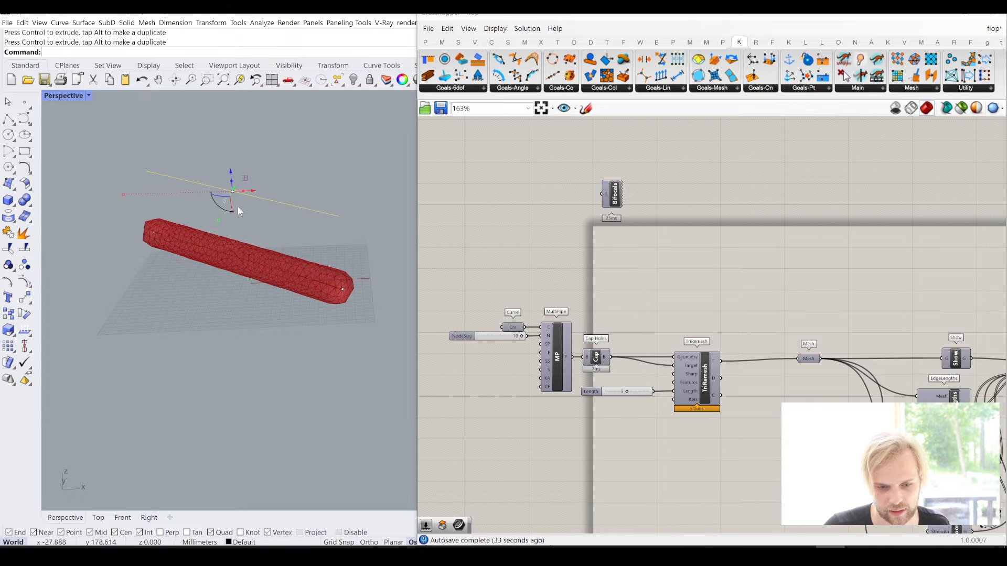
{"action": "right_click_drag", "start_coordinate": [238, 206], "coordinate": [205, 232]}
{"action": "left_click_drag", "start_coordinate": [210, 229], "coordinate": [254, 239]}
{"action": "left_click", "coordinate": [337, 255]}
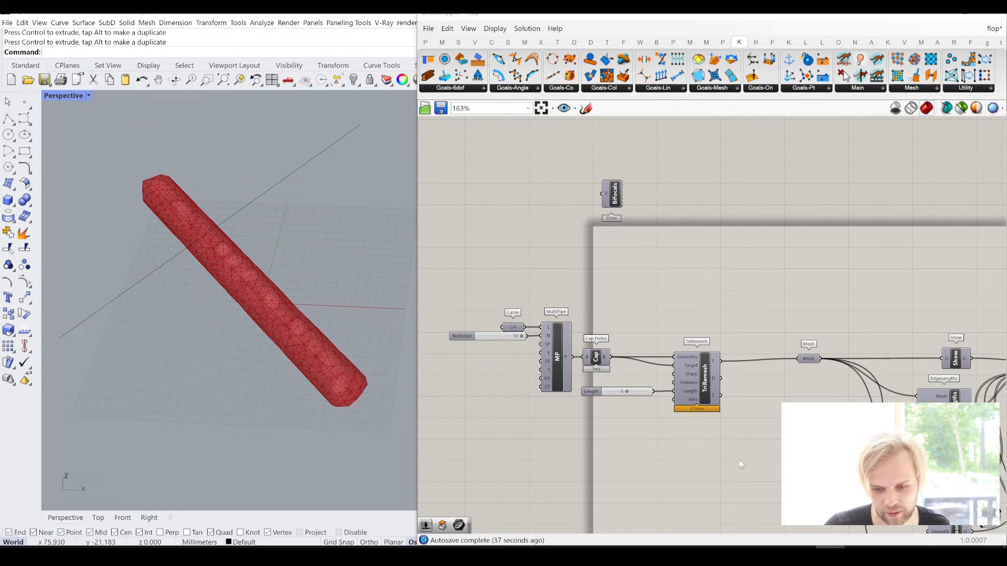
- Group the curve, MultiPipe, Cap Holes and TriRemesh components together with their sliders
{"action": "right_click_drag", "start_coordinate": [707, 394], "coordinate": [724, 328]}
{"action": "left_click_drag", "start_coordinate": [746, 405], "coordinate": [489, 228]}
{"action": "middle_click", "coordinate": [528, 245]}
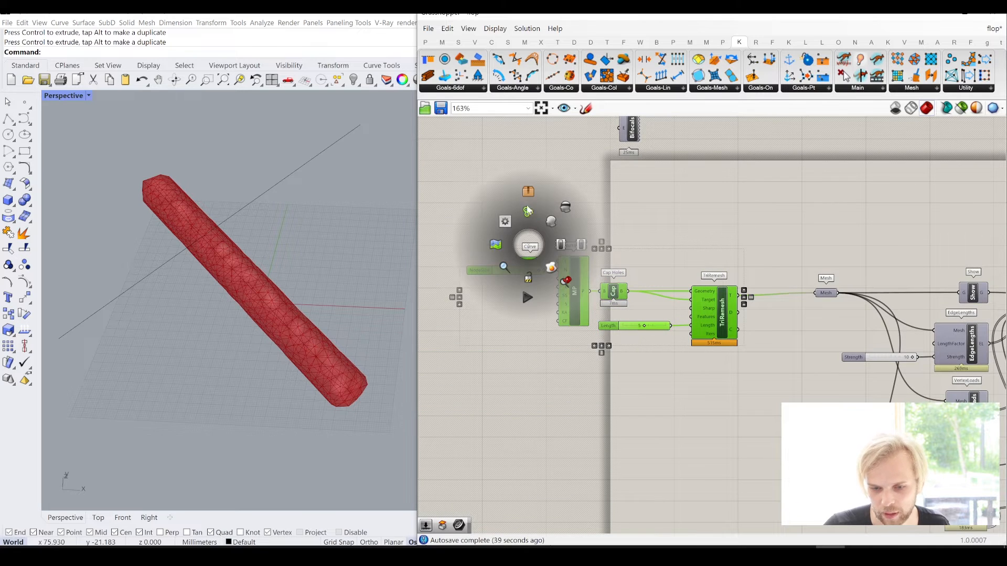
{"action": "left_click", "coordinate": [528, 210]}
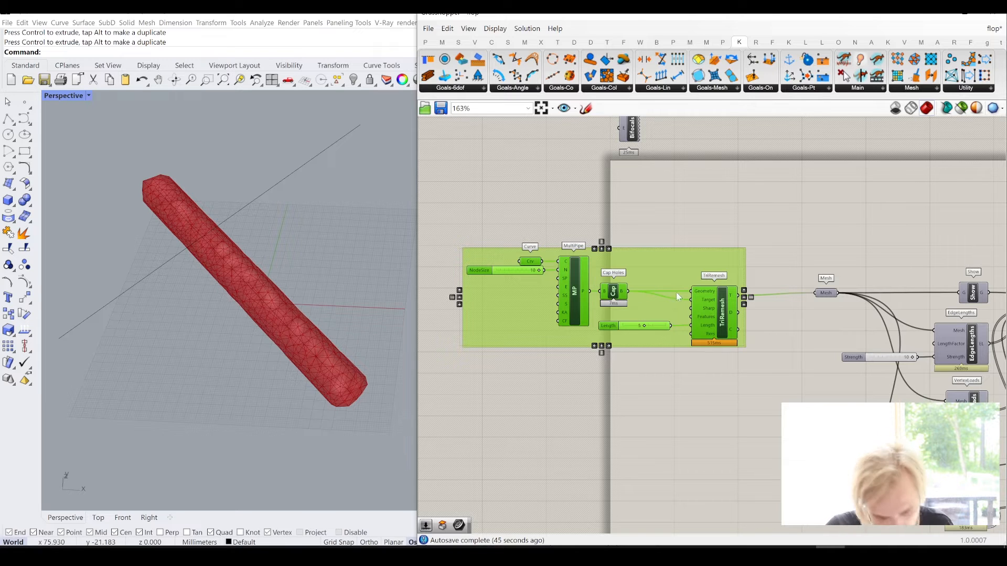
- Duplicate the pipe component group and place the copy directly below the original group
{"action": "key", "text": "ctrl+c"}
{"action": "key", "text": "ctrl+v"}
{"action": "left_click_drag", "start_coordinate": [718, 361], "coordinate": [707, 423]}
{"action": "left_click_drag", "start_coordinate": [720, 378], "coordinate": [734, 373]}
{"action": "left_click", "coordinate": [807, 322]}
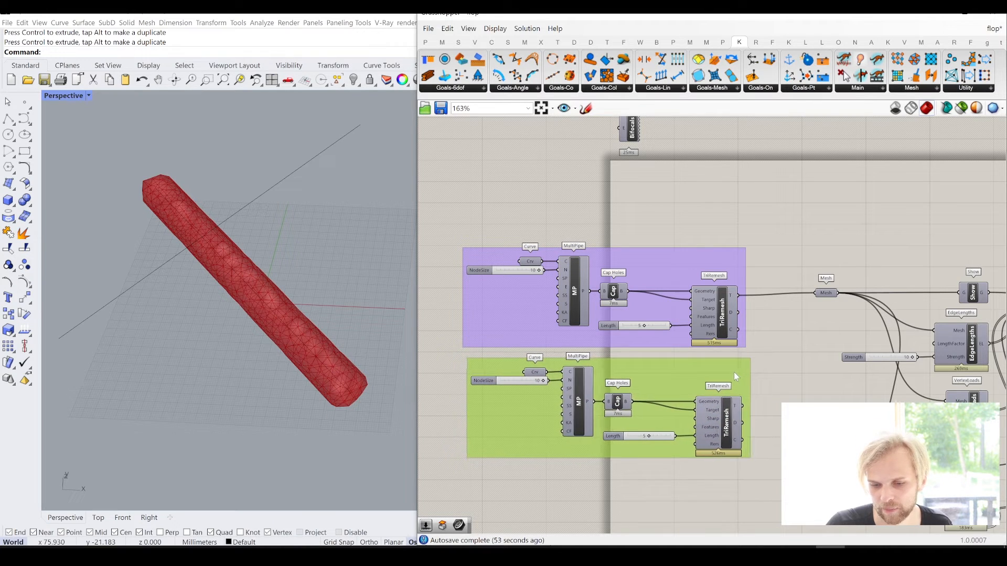
- Examine how the earlier definition merges its capped pipe meshes and feeds them into TriRemesh and the goals
{"action": "scroll", "coordinate": [745, 357], "scroll_direction": "down", "scroll_amount": 4}
{"action": "right_click_drag", "start_coordinate": [770, 263], "coordinate": [743, 289]}
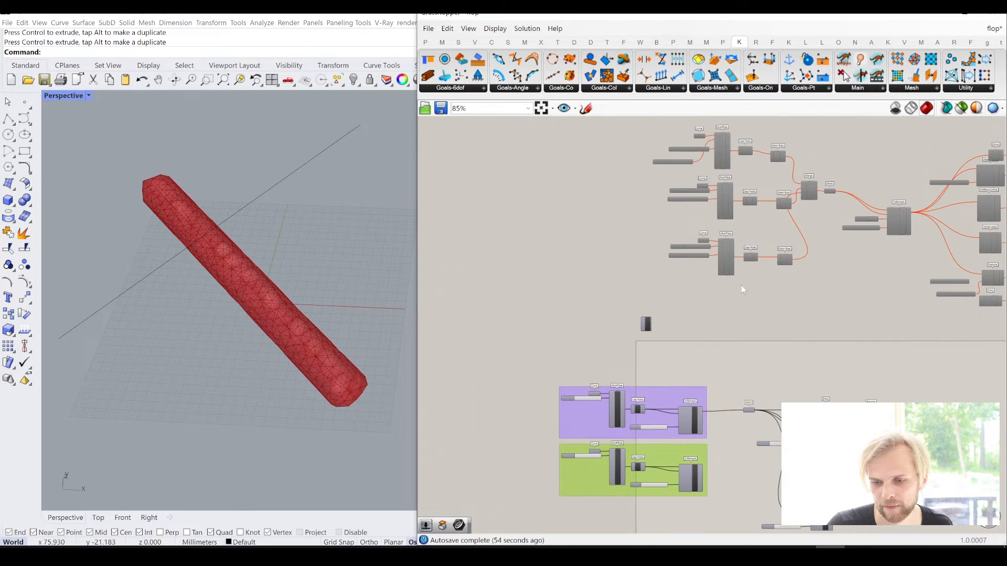
{"action": "scroll", "coordinate": [890, 222], "scroll_direction": "up", "scroll_amount": 4}
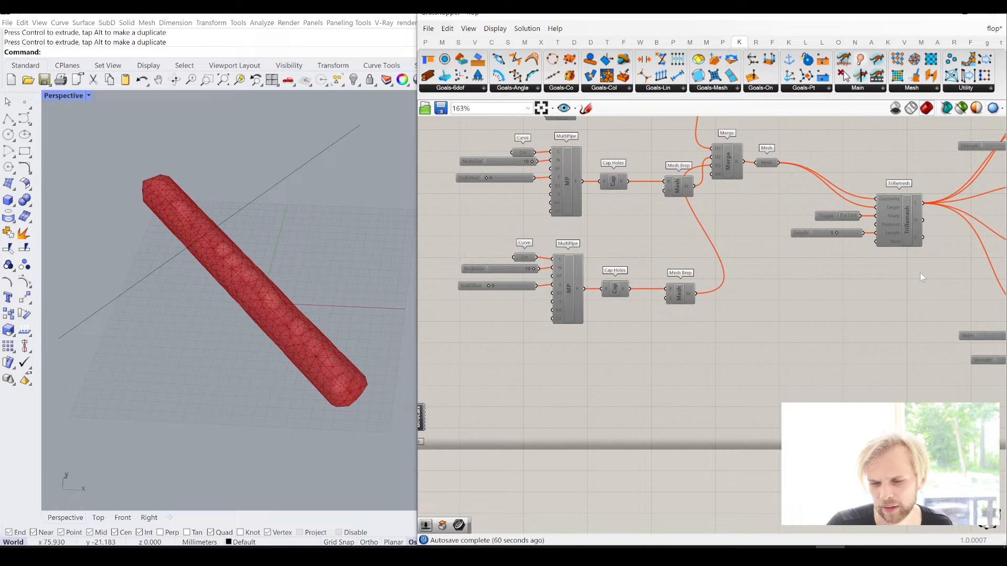
{"action": "right_click_drag", "start_coordinate": [920, 273], "coordinate": [744, 290]}
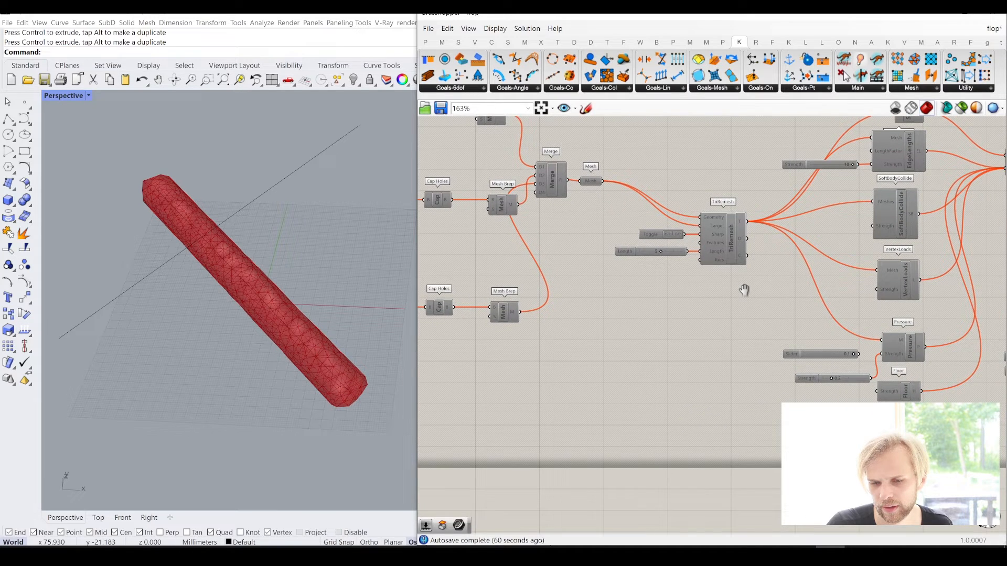
{"action": "scroll", "coordinate": [744, 291], "scroll_direction": "down", "scroll_amount": 2}
{"action": "scroll", "coordinate": [638, 230], "scroll_direction": "up", "scroll_amount": 3}
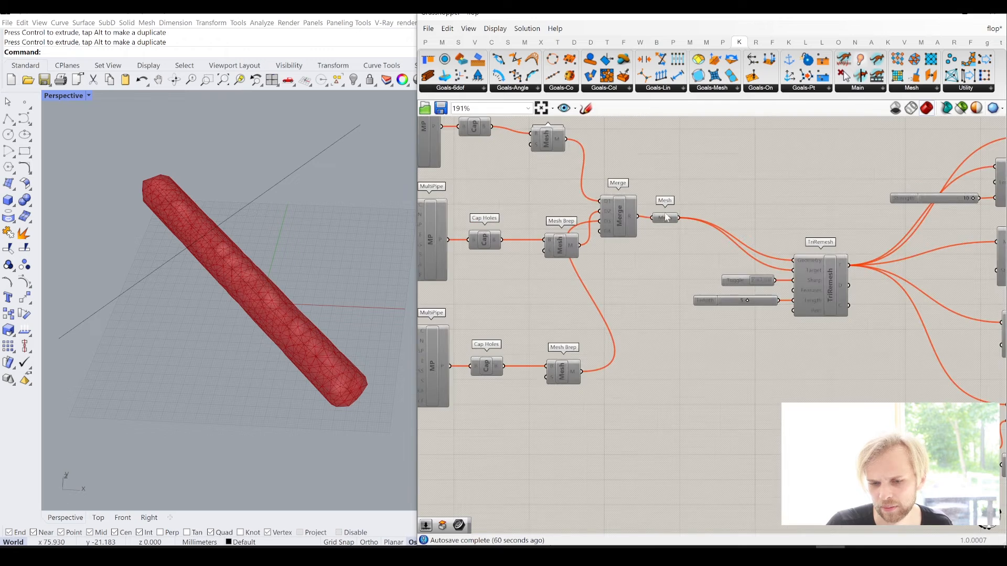
{"action": "scroll", "coordinate": [645, 262], "scroll_direction": "down", "scroll_amount": 4}
{"action": "right_click_drag", "start_coordinate": [620, 292], "coordinate": [697, 243]}
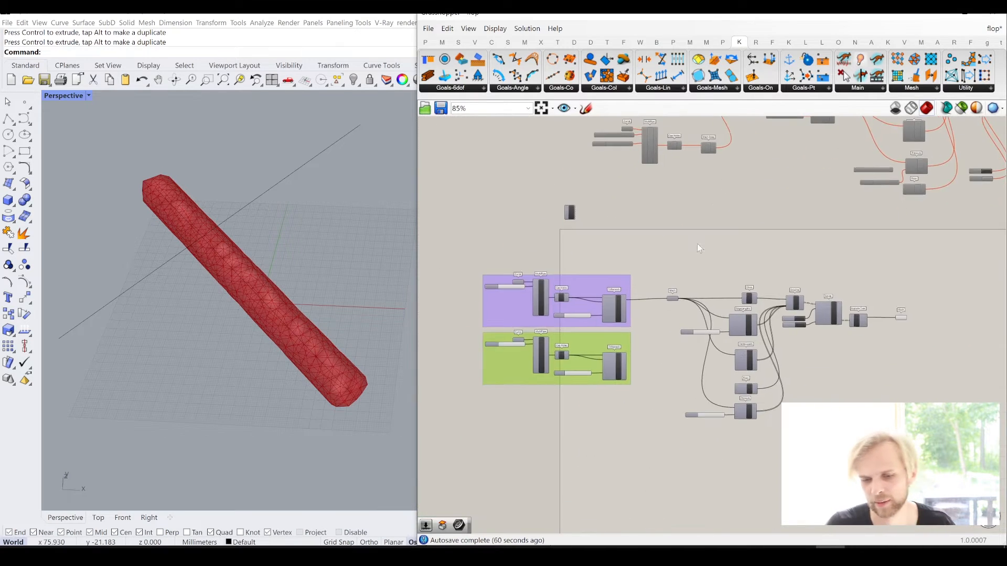
- Connect the copied TriRemesh's T output to the shared Mesh parameter as an additional input
{"action": "scroll", "coordinate": [606, 346], "scroll_direction": "up", "scroll_amount": 2}
{"action": "scroll", "coordinate": [608, 349], "scroll_direction": "up", "scroll_amount": 2}
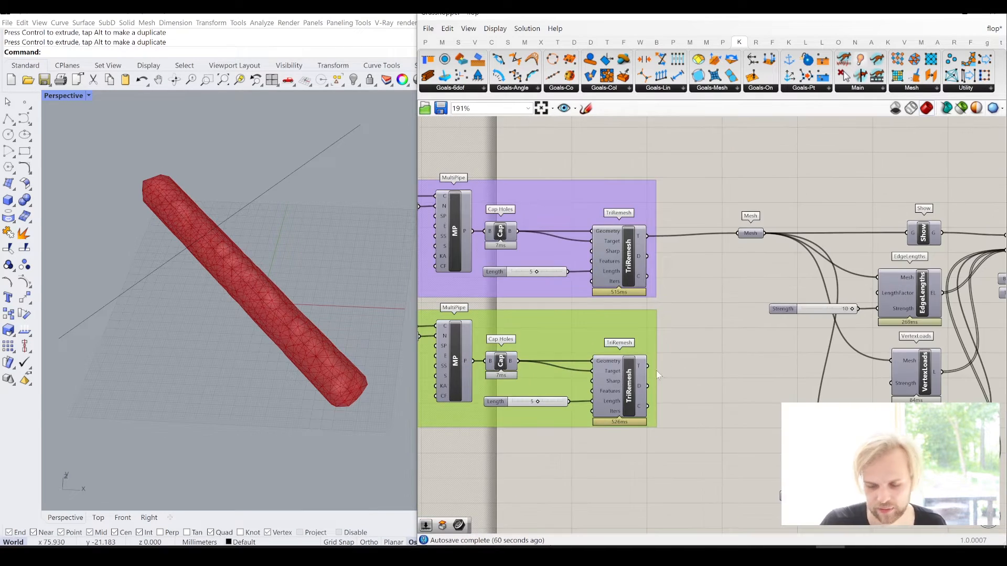
{"action": "left_click_drag", "start_coordinate": [687, 341], "coordinate": [745, 247], "text": "shift"}
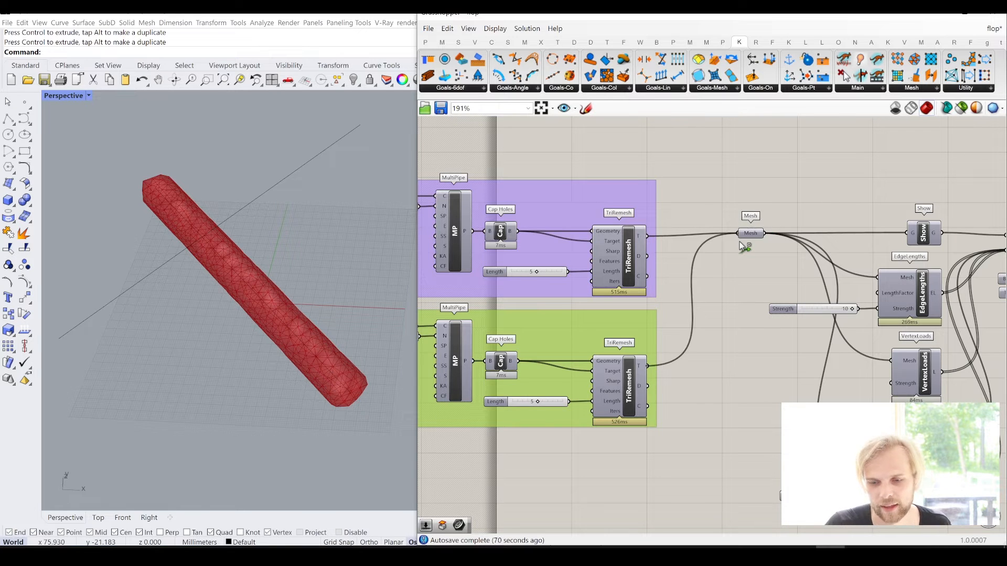
- Set the copied group's Curve parameter to reference the second, rotated line in Rhino and inspect both pipes
{"action": "right_click_drag", "start_coordinate": [574, 334], "coordinate": [715, 310]}
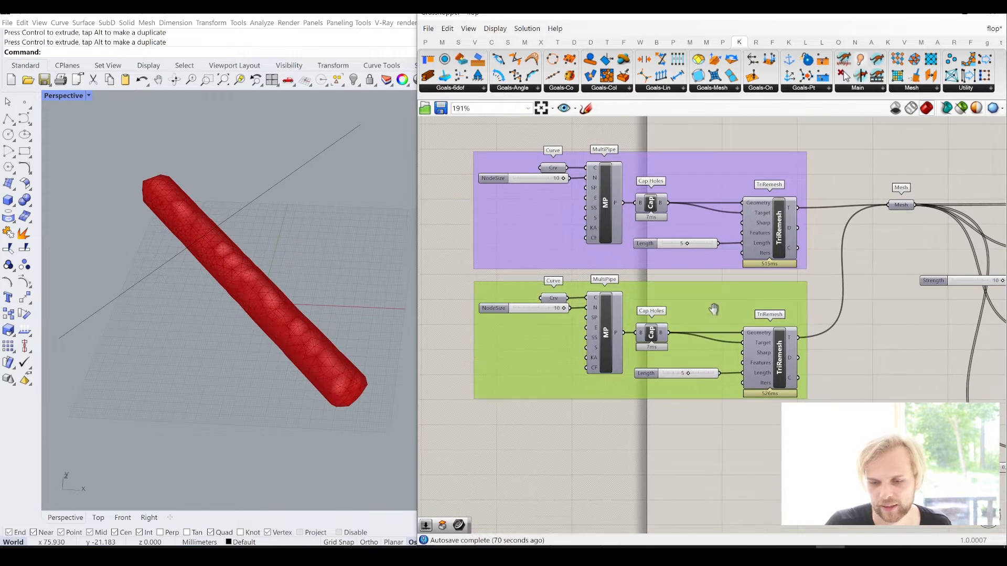
{"action": "right_click", "coordinate": [557, 299]}
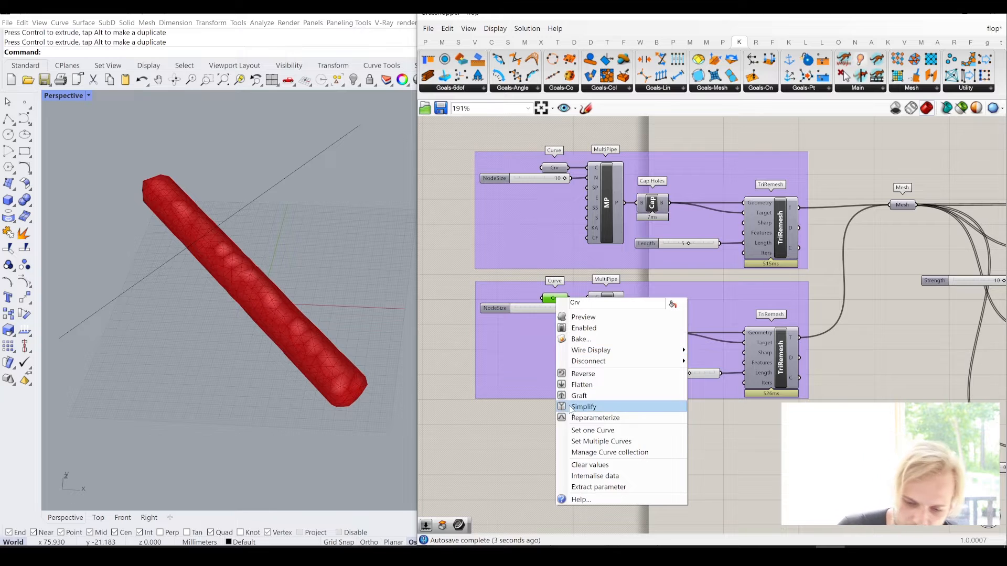
{"action": "left_click", "coordinate": [576, 431]}
{"action": "left_click", "coordinate": [283, 179]}
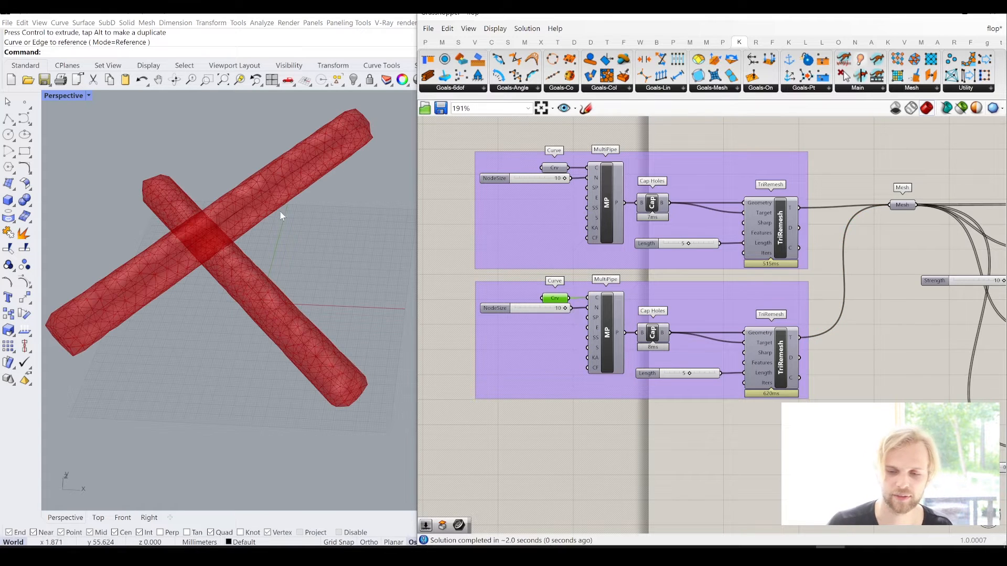
{"action": "right_click_drag", "start_coordinate": [301, 256], "coordinate": [243, 342]}
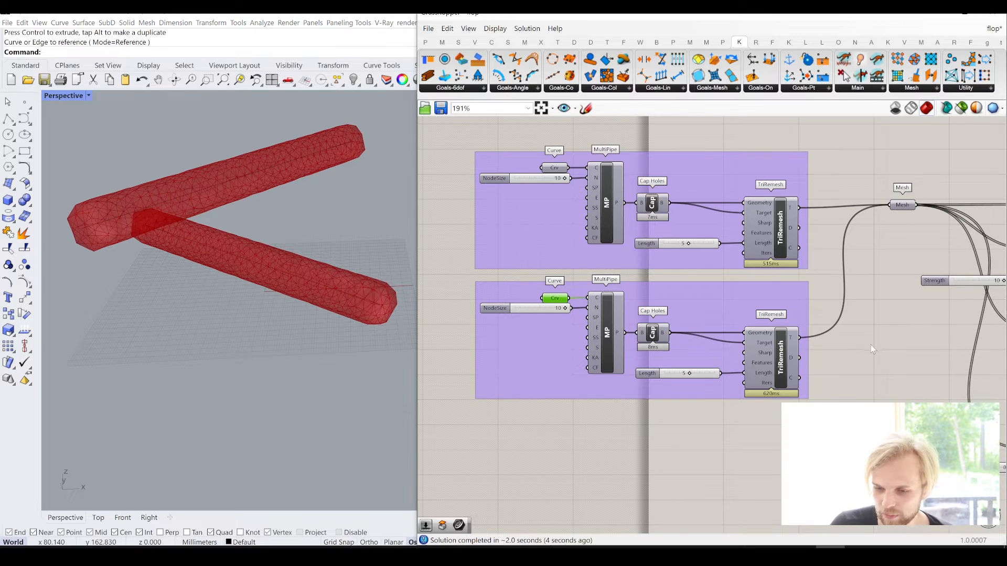
{"action": "scroll", "coordinate": [873, 341], "scroll_direction": "down", "scroll_amount": 3}
{"action": "scroll", "coordinate": [875, 291], "scroll_direction": "up", "scroll_amount": 3}
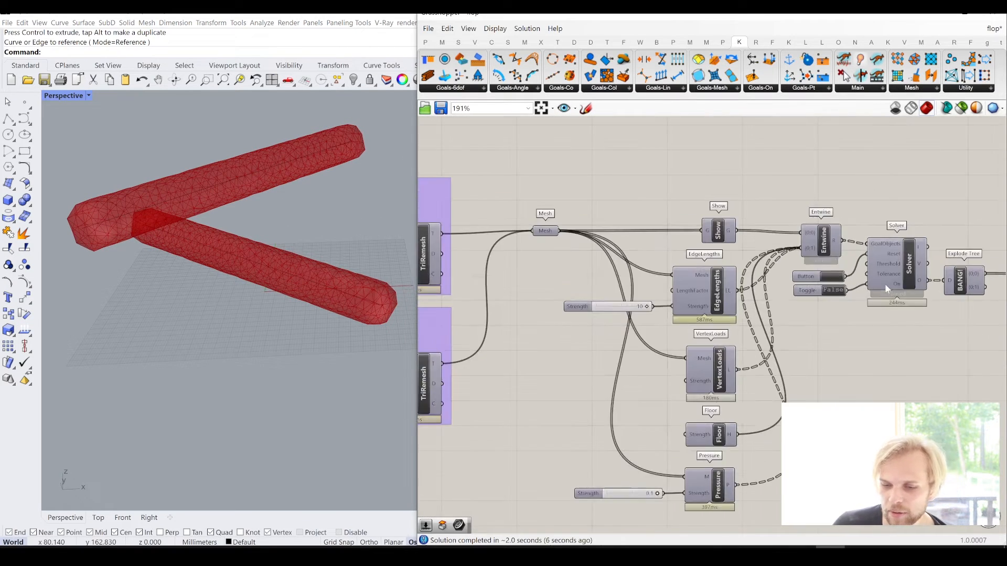
- Run the solver to watch both pipes drop onto the floor and inspect their crossing, pause it and reset the simulation
{"action": "scroll", "coordinate": [839, 280], "scroll_direction": "down", "scroll_amount": 2}
{"action": "scroll", "coordinate": [775, 275], "scroll_direction": "up", "scroll_amount": 4}
{"action": "left_click", "coordinate": [742, 263]}
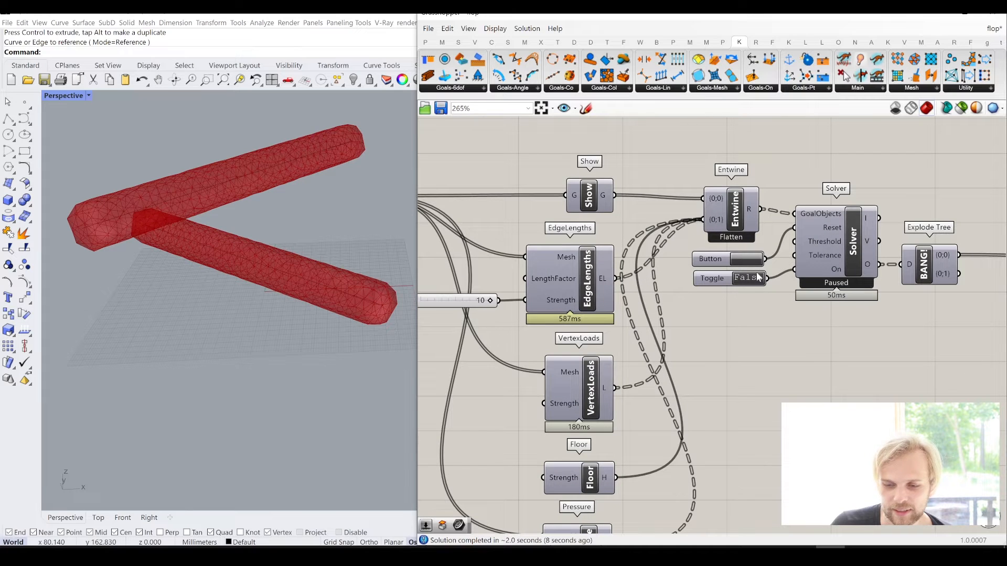
{"action": "double_click", "coordinate": [749, 278]}
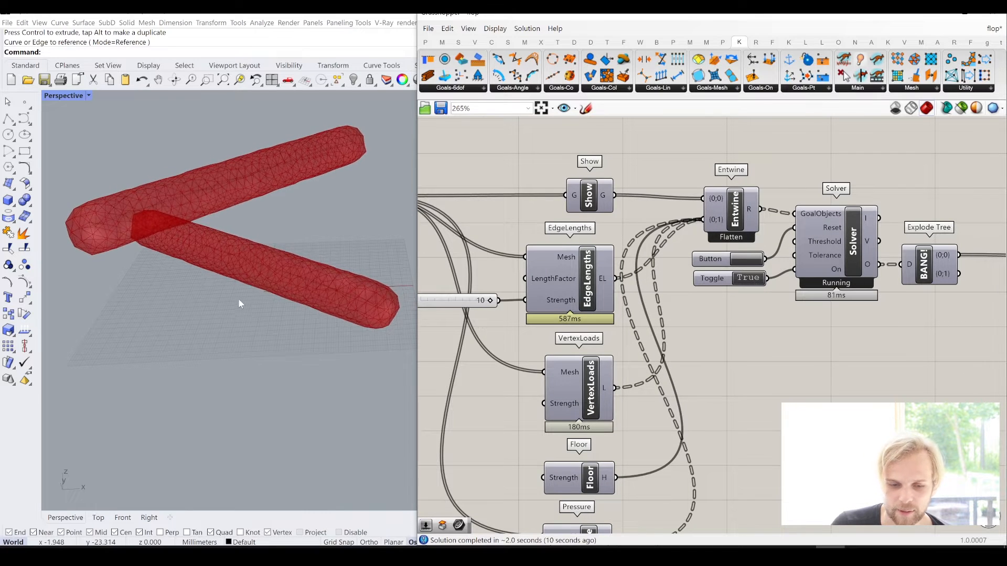
{"action": "right_click_drag", "start_coordinate": [238, 298], "coordinate": [278, 288]}
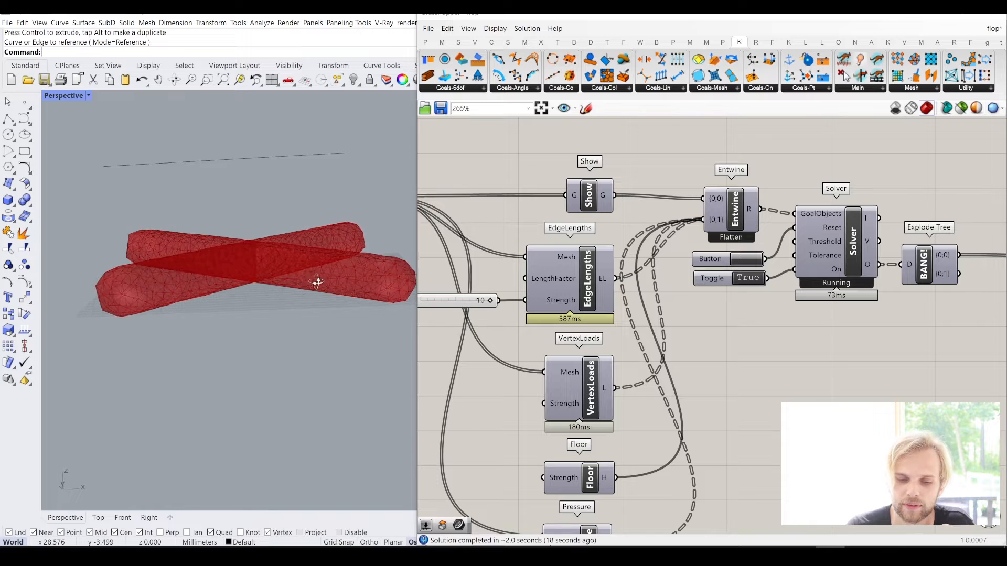
{"action": "right_click_drag", "start_coordinate": [316, 283], "coordinate": [300, 297]}
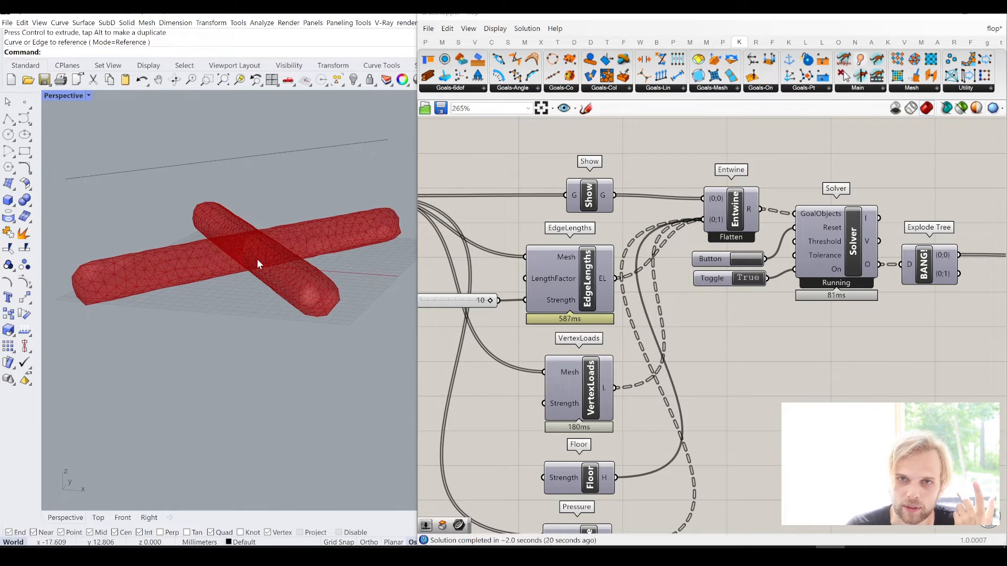
{"action": "double_click", "coordinate": [754, 280]}
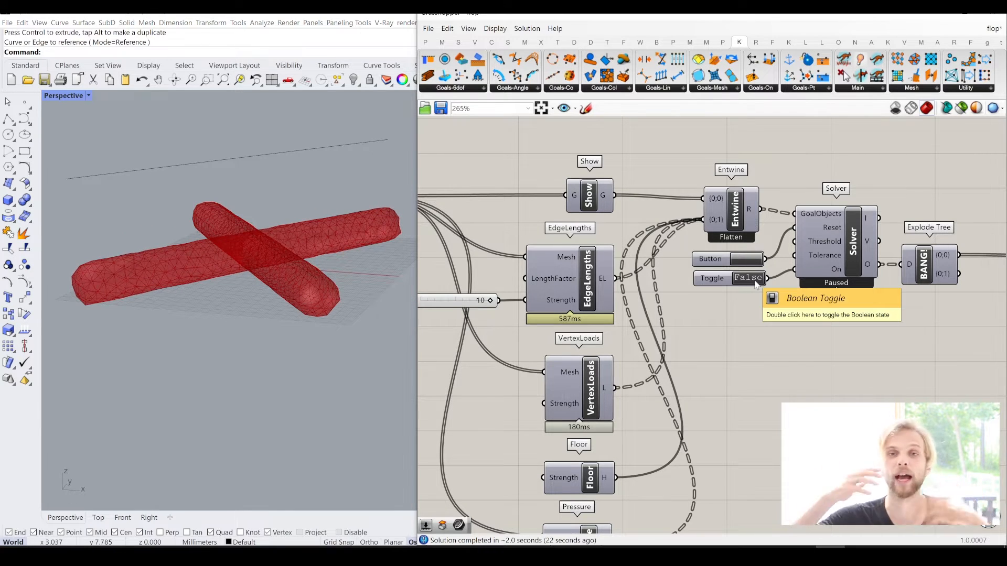
{"action": "left_click", "coordinate": [750, 259]}
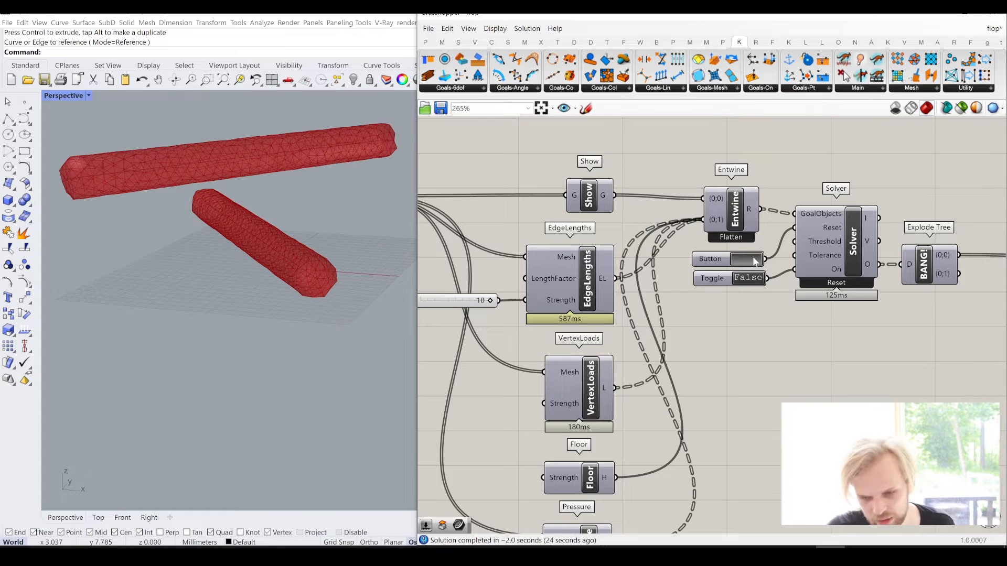
- Add a SoftBodyCollide goal below the Pressure goal and connect the shared Mesh parameter to its Meshes input
{"action": "right_click_drag", "start_coordinate": [714, 299], "coordinate": [808, 135]}
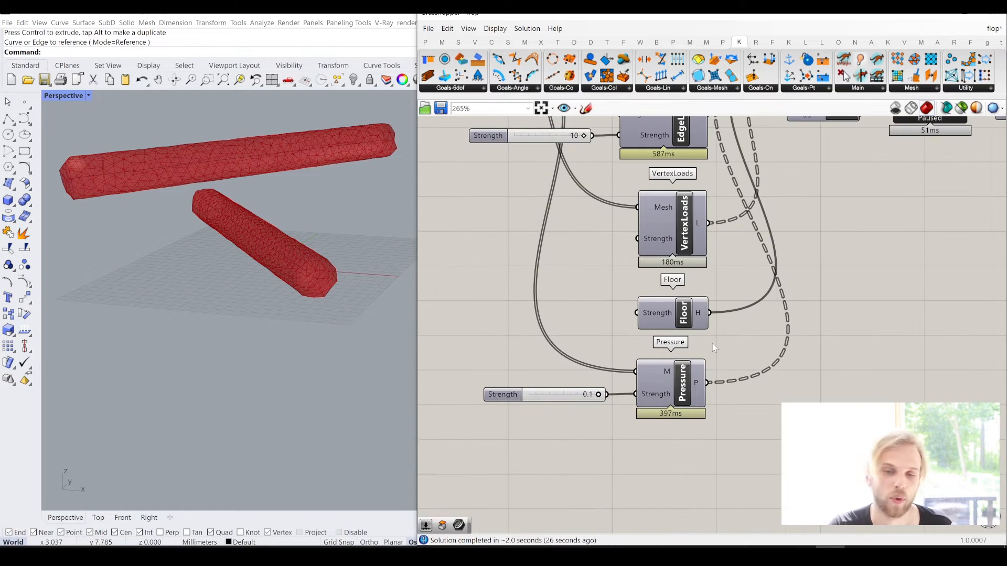
{"action": "left_click", "coordinate": [507, 88]}
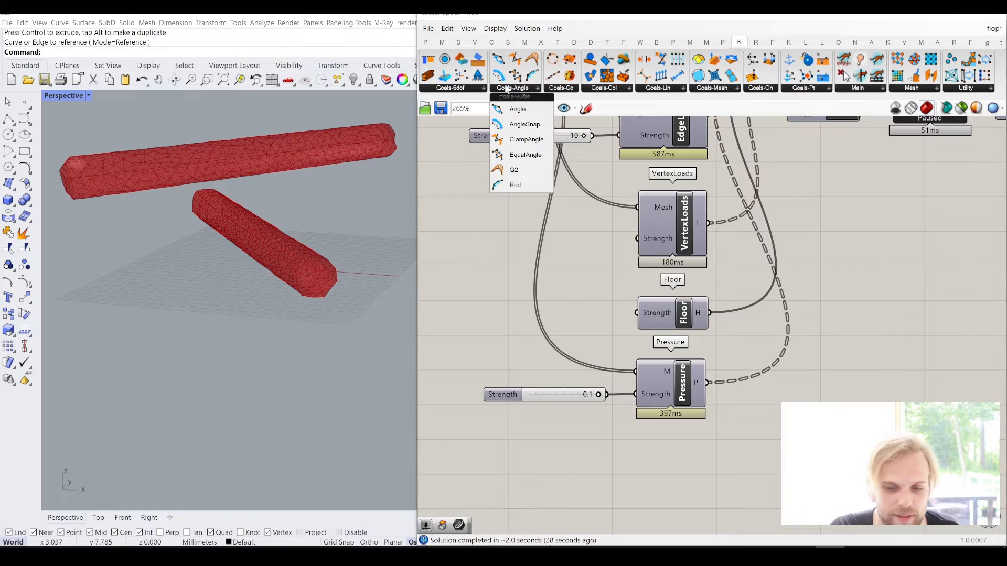
{"action": "left_click", "coordinate": [610, 89]}
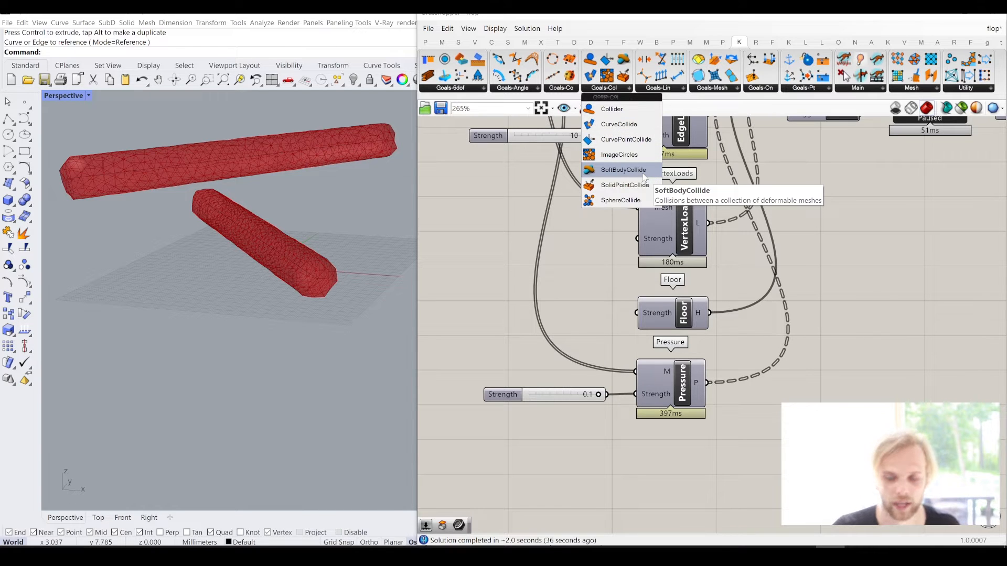
{"action": "left_click_drag", "start_coordinate": [644, 177], "coordinate": [662, 464]}
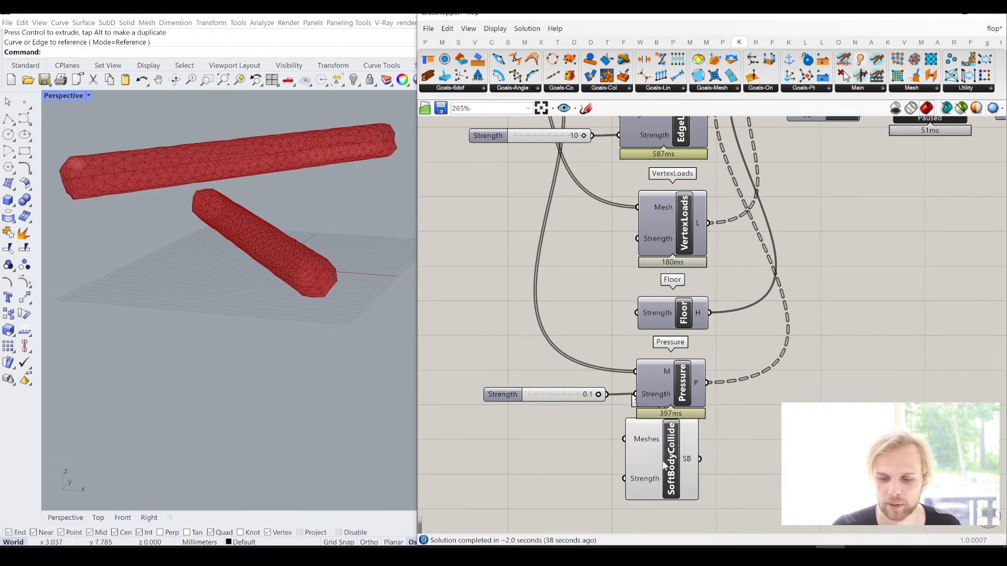
{"action": "right_click_drag", "start_coordinate": [752, 428], "coordinate": [789, 373]}
{"action": "scroll", "coordinate": [789, 372], "scroll_direction": "down", "scroll_amount": 2}
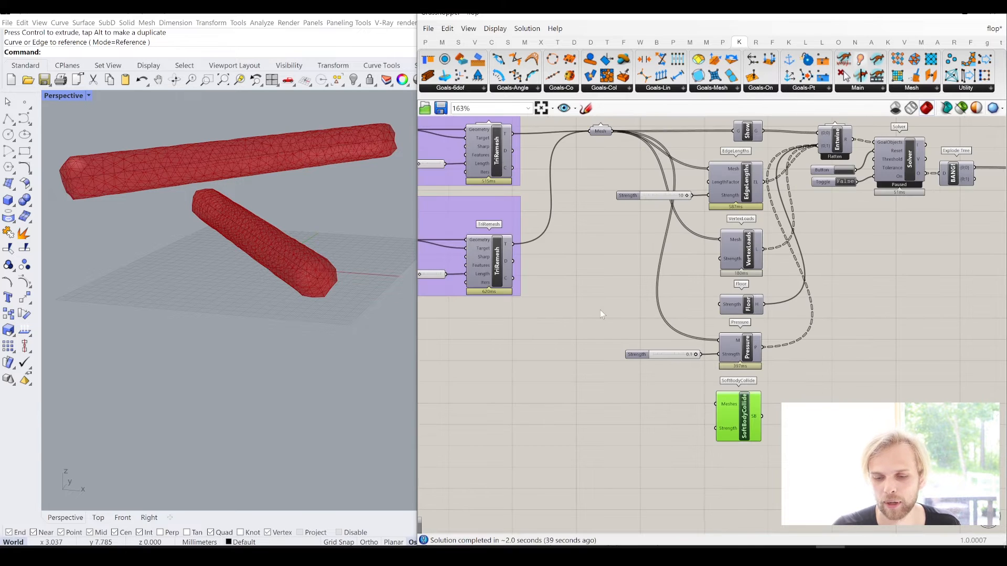
{"action": "left_click", "coordinate": [602, 314]}
{"action": "left_click_drag", "start_coordinate": [613, 132], "coordinate": [716, 417]}
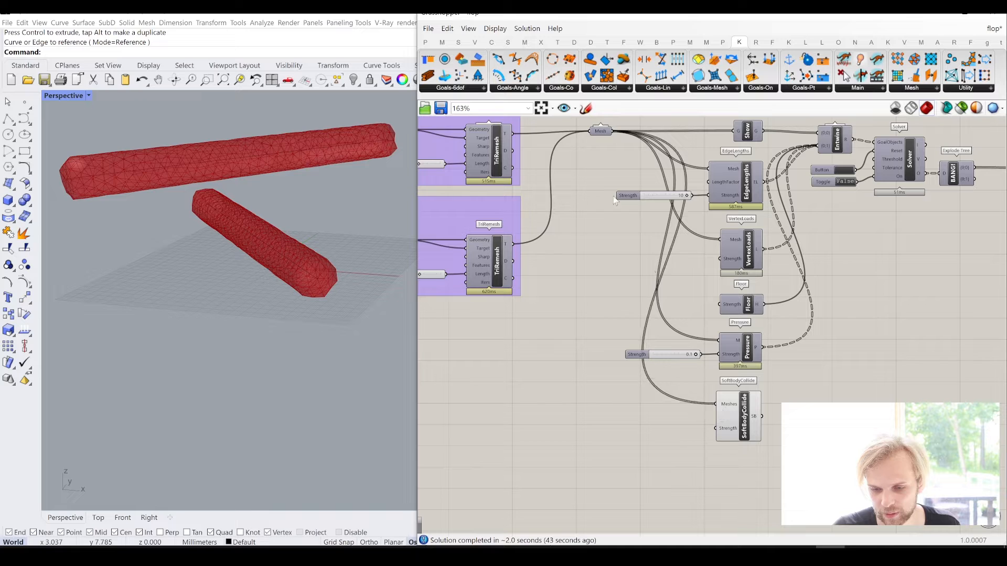
- Move the shared Mesh parameter down beside the second TriRemesh, level with the VertexLoads goal
{"action": "left_click_drag", "start_coordinate": [600, 132], "coordinate": [597, 248]}
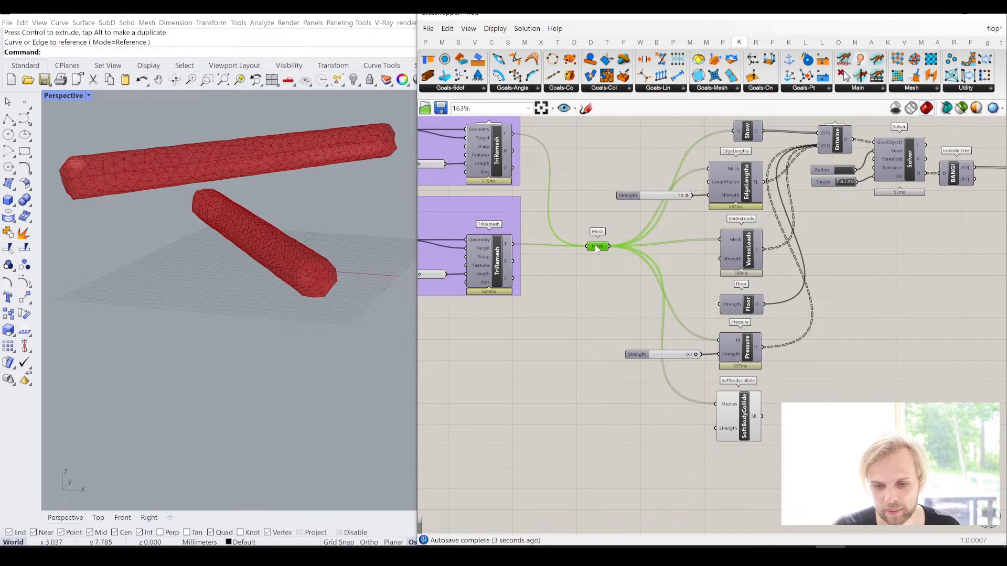
{"action": "left_click", "coordinate": [586, 326]}
{"action": "right_click_drag", "start_coordinate": [635, 263], "coordinate": [596, 259]}
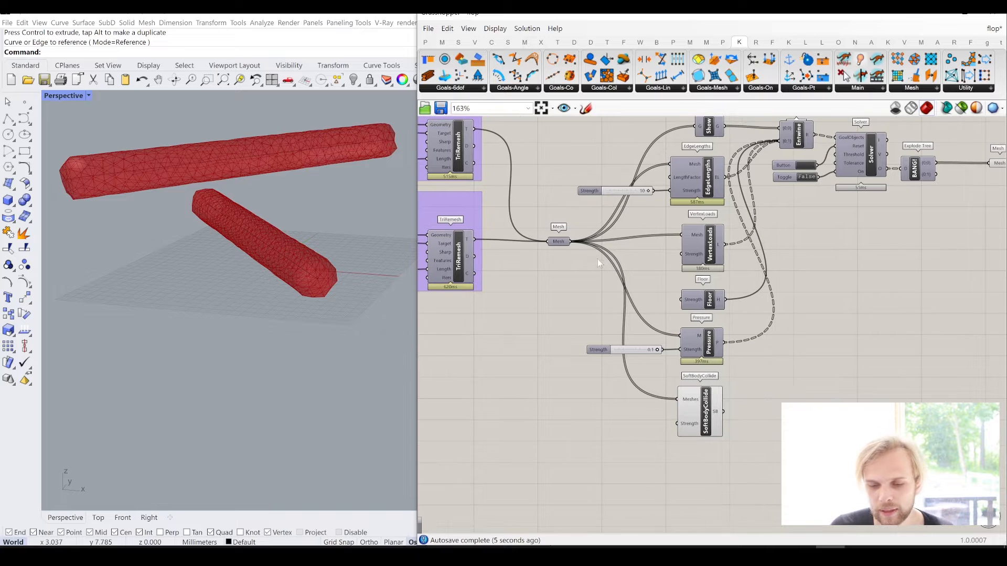
{"action": "left_click_drag", "start_coordinate": [559, 248], "coordinate": [558, 246]}
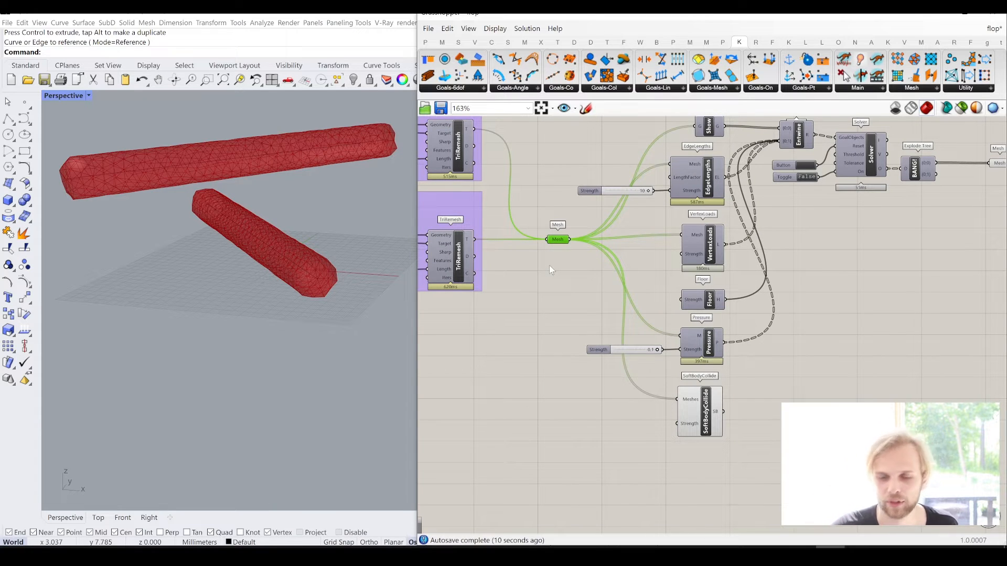
- Connect the SoftBodyCollide goal's SB output to the Entwine component's {0;1} input as an additional source
{"action": "right_click_drag", "start_coordinate": [718, 411], "coordinate": [691, 416]}
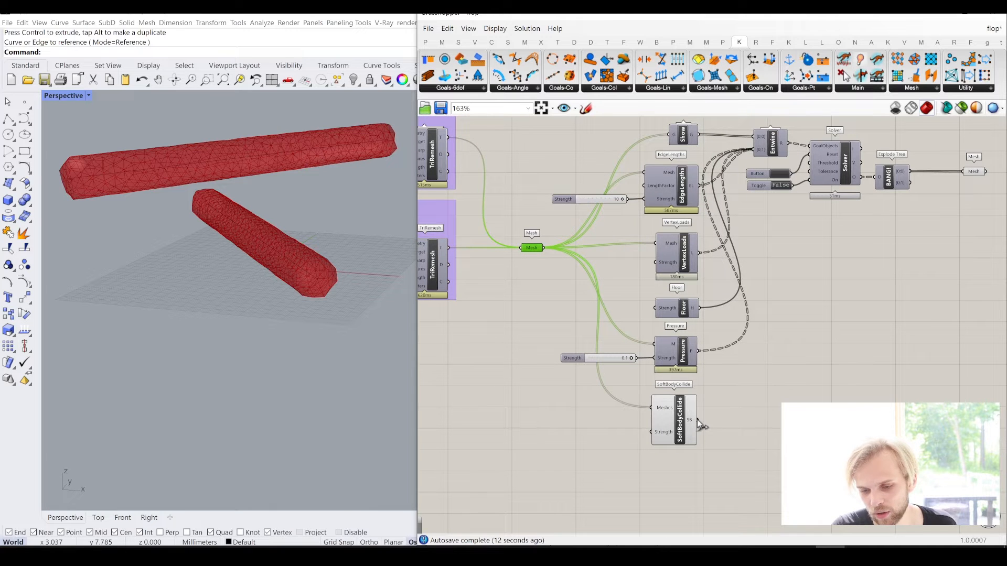
{"action": "left_click_drag", "start_coordinate": [698, 421], "coordinate": [761, 151]}
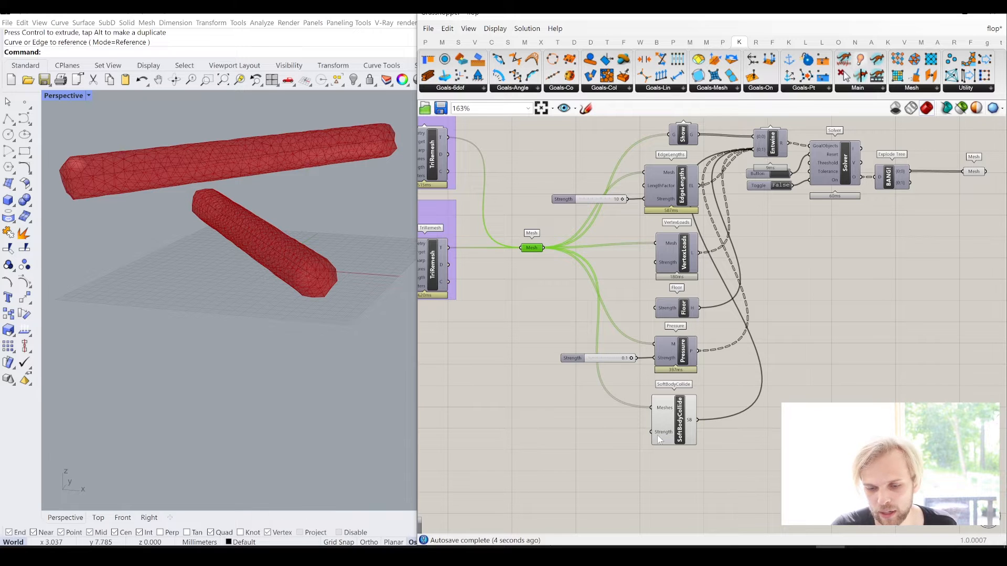
{"action": "mouse_move", "coordinate": [660, 441]}
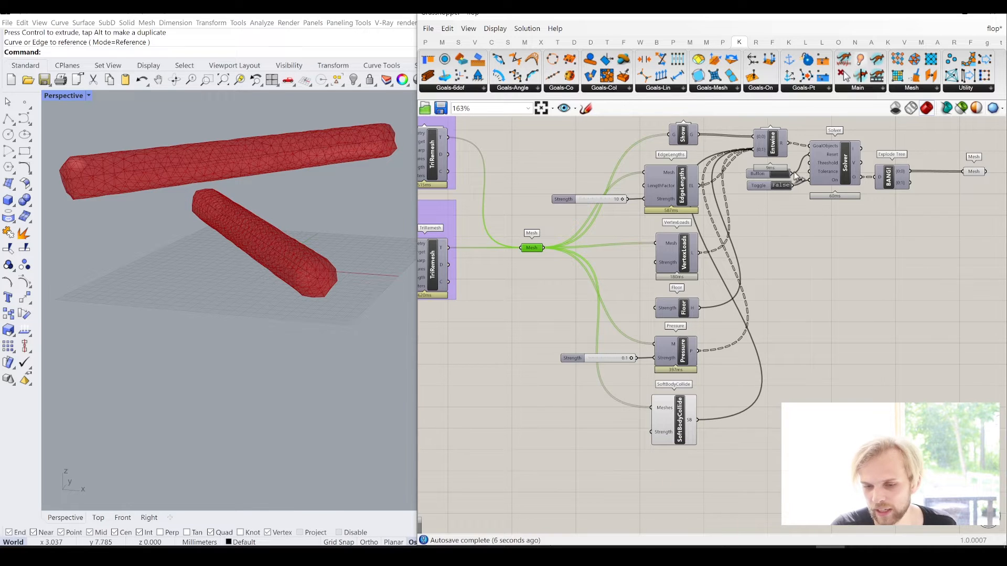
- Run the solver with the collision goal included, inspect the contact where the pipes cross, and pause the simulation
{"action": "scroll", "coordinate": [796, 178], "scroll_direction": "up", "scroll_amount": 3}
{"action": "double_click", "coordinate": [765, 207]}
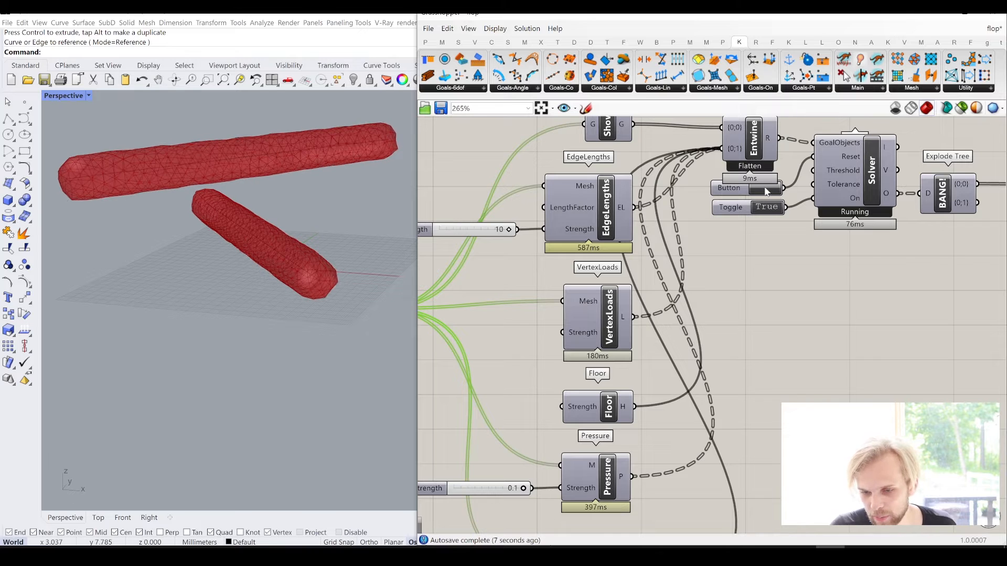
{"action": "right_click_drag", "start_coordinate": [218, 252], "coordinate": [226, 247]}
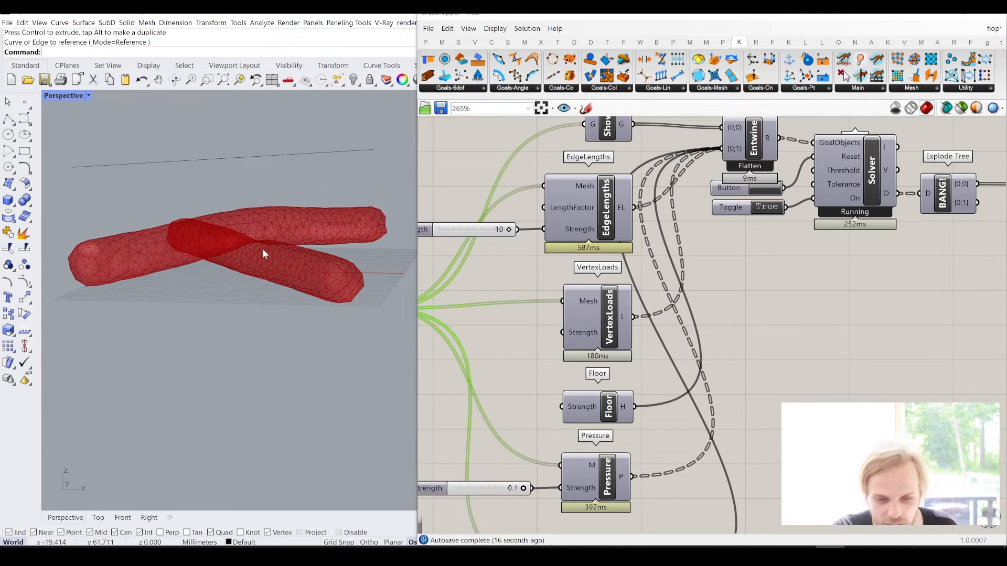
{"action": "scroll", "coordinate": [253, 241], "scroll_direction": "up", "scroll_amount": 6}
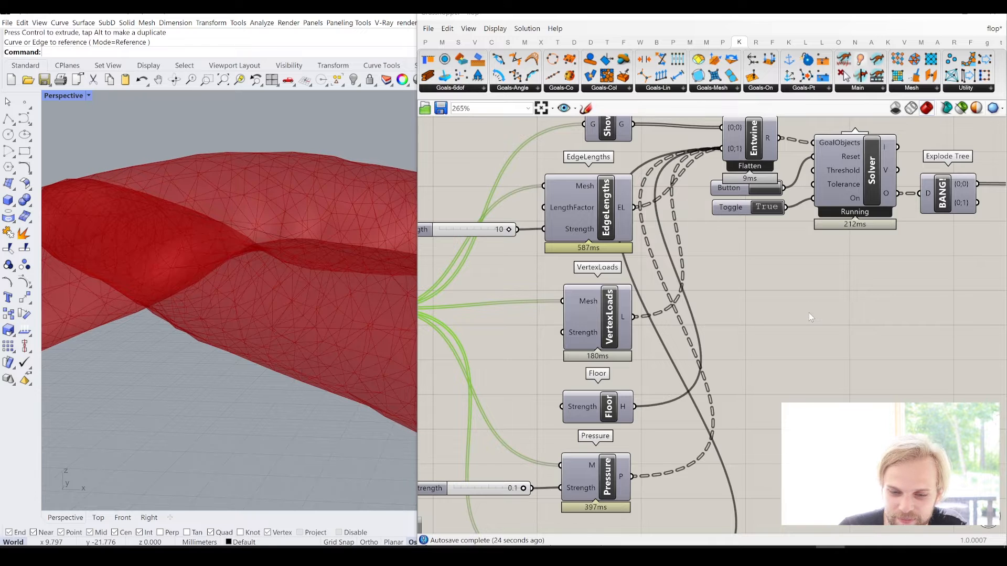
{"action": "scroll", "coordinate": [810, 313], "scroll_direction": "down", "scroll_amount": 3}
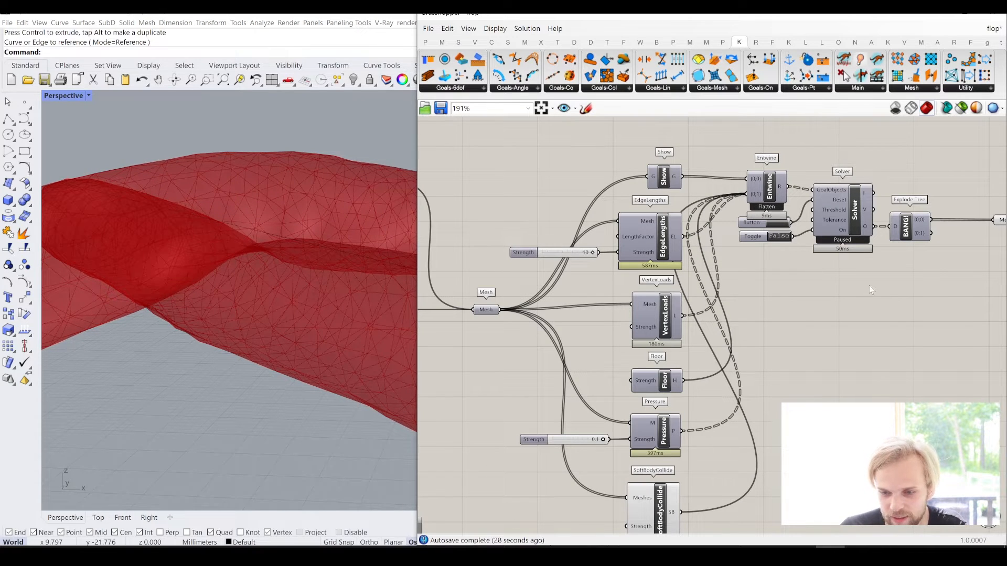
- Bake the simulated pipe meshes from the Mesh parameter after Explode Tree onto the Default layer
{"action": "right_click_drag", "start_coordinate": [870, 285], "coordinate": [706, 303]}
{"action": "scroll", "coordinate": [842, 241], "scroll_direction": "up", "scroll_amount": 2}
{"action": "left_click", "coordinate": [867, 231]}
{"action": "right_click", "coordinate": [877, 236]}
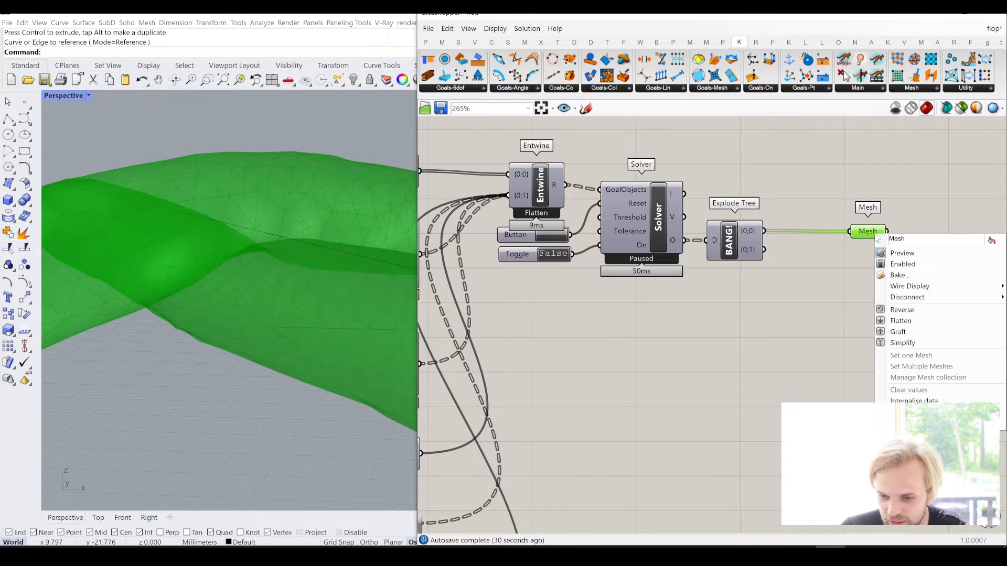
{"action": "left_click", "coordinate": [907, 277]}
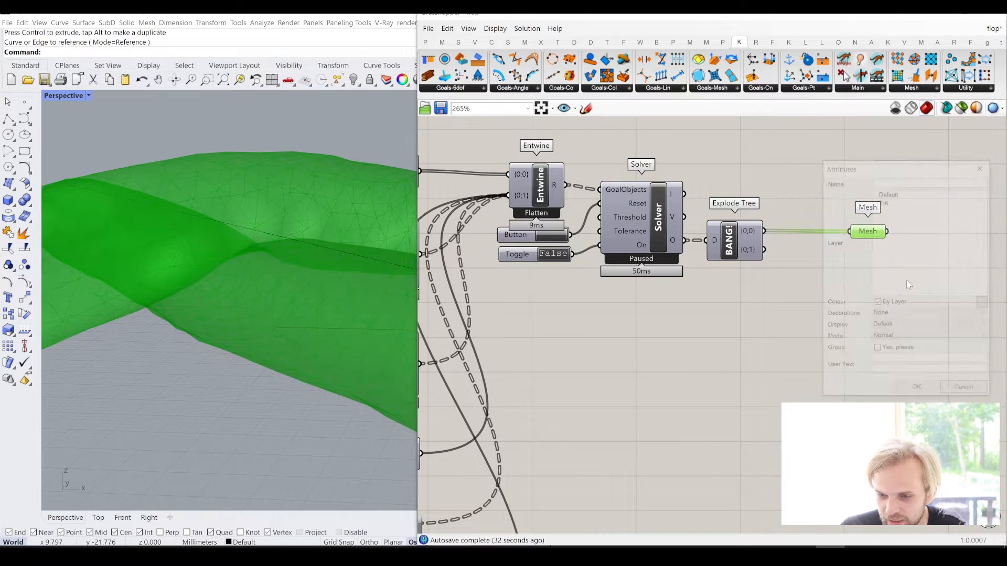
{"action": "left_click", "coordinate": [889, 195]}
{"action": "left_click", "coordinate": [917, 386]}
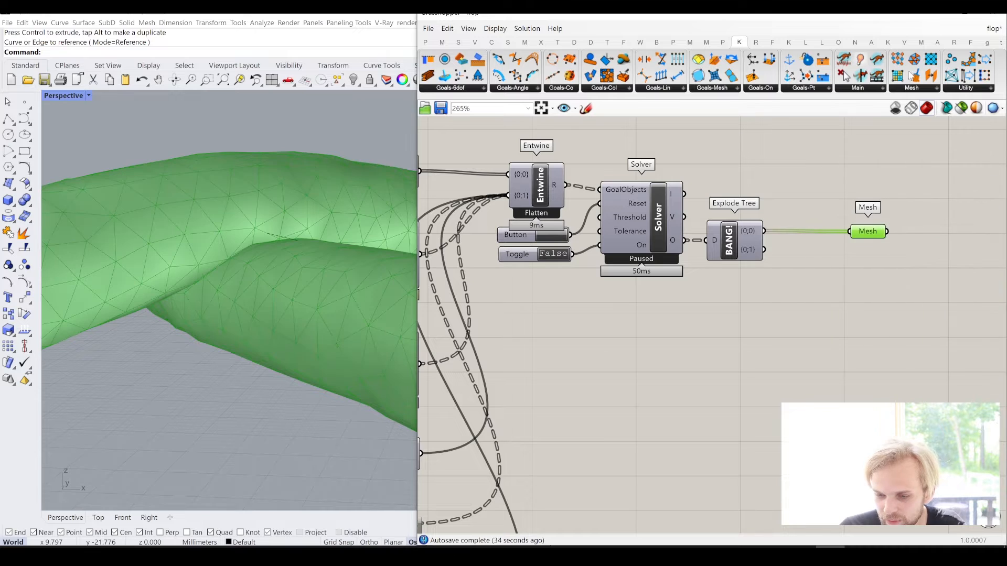
- Minimize Grasshopper, select both baked pipe meshes in Rhino and move them aside, clear of the green preview
{"action": "left_click", "coordinate": [938, 16]}
{"action": "right_click_drag", "start_coordinate": [279, 305], "coordinate": [308, 317]}
{"action": "scroll", "coordinate": [309, 318], "scroll_direction": "down", "scroll_amount": 8}
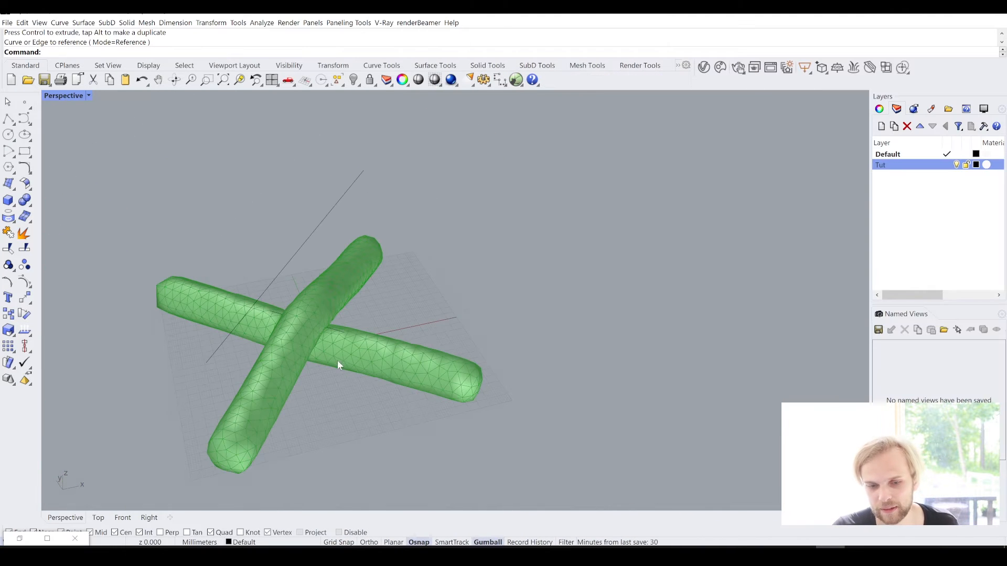
{"action": "left_click", "coordinate": [379, 373]}
{"action": "left_click", "coordinate": [266, 434], "text": "shift"}
{"action": "right_click_drag", "start_coordinate": [349, 380], "coordinate": [282, 325], "text": "shift"}
{"action": "scroll", "coordinate": [275, 316], "scroll_direction": "down", "scroll_amount": 2}
{"action": "left_click_drag", "start_coordinate": [276, 288], "coordinate": [520, 246]}
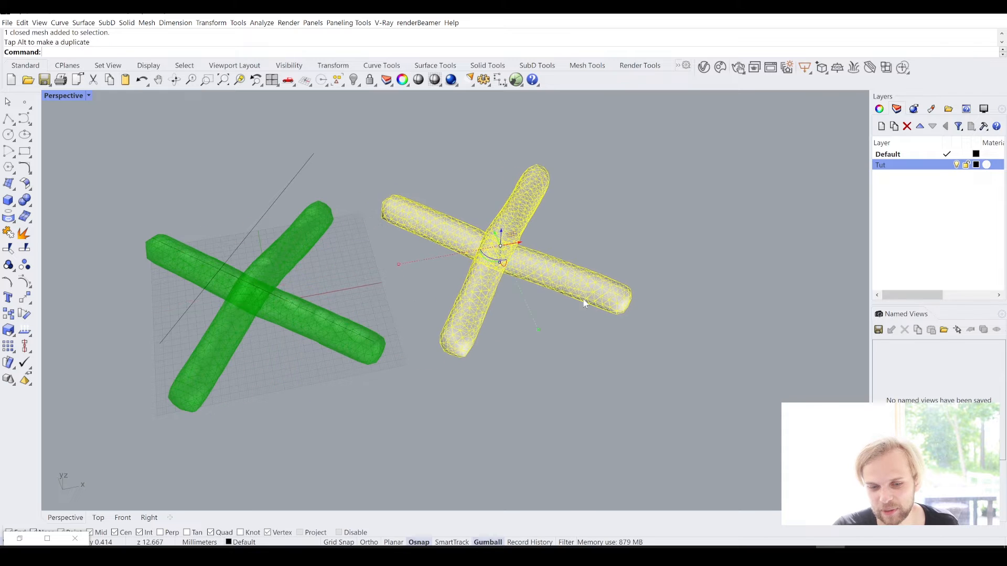
{"action": "key", "text": "Escape"}
- Create a rectangular clipping plane in front of the baked meshes with the ClippingPlane command
{"action": "scroll", "coordinate": [587, 269], "scroll_direction": "up", "scroll_amount": 4}
{"action": "right_click_drag", "start_coordinate": [587, 269], "coordinate": [517, 268]}
{"action": "scroll", "coordinate": [514, 254], "scroll_direction": "up", "scroll_amount": 5}
{"action": "scroll", "coordinate": [575, 297], "scroll_direction": "down", "scroll_amount": 5}
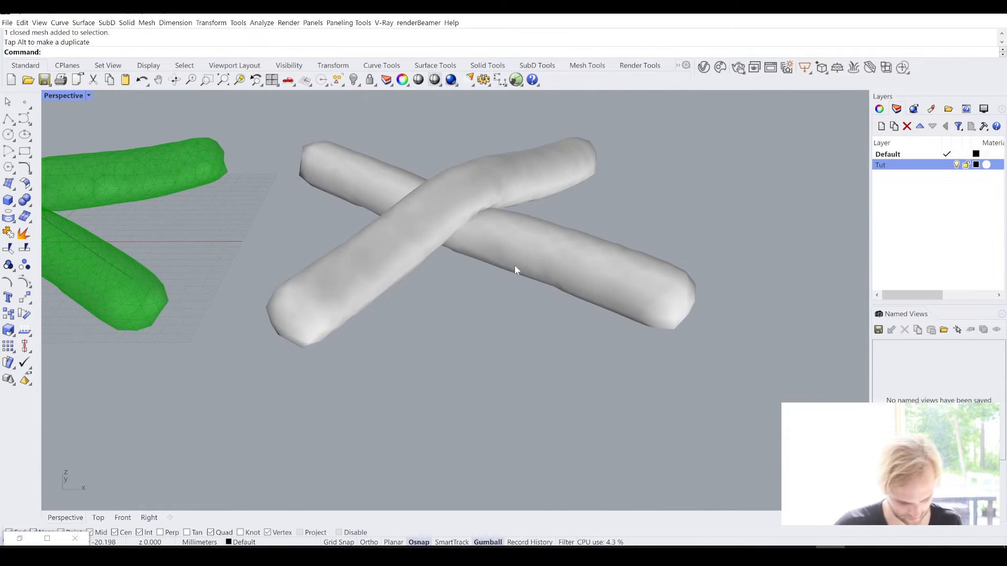
{"action": "type", "text": "ippingPlane"}
{"action": "key", "text": "Return"}
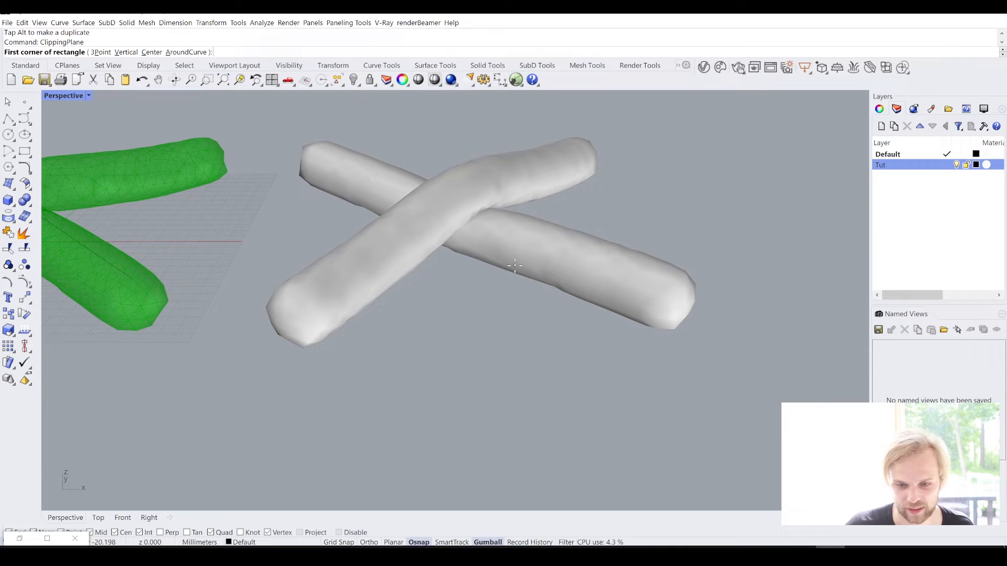
{"action": "left_click", "coordinate": [386, 323]}
{"action": "left_click", "coordinate": [561, 455]}
- Move the clipping plane through the crossing of the baked pipes and inspect the section for overlaps
{"action": "left_click", "coordinate": [458, 405]}
{"action": "right_click_drag", "start_coordinate": [458, 404], "coordinate": [608, 319]}
{"action": "left_click_drag", "start_coordinate": [617, 308], "coordinate": [627, 269]}
{"action": "right_click_drag", "start_coordinate": [490, 246], "coordinate": [465, 328]}
{"action": "scroll", "coordinate": [476, 235], "scroll_direction": "up", "scroll_amount": 9}
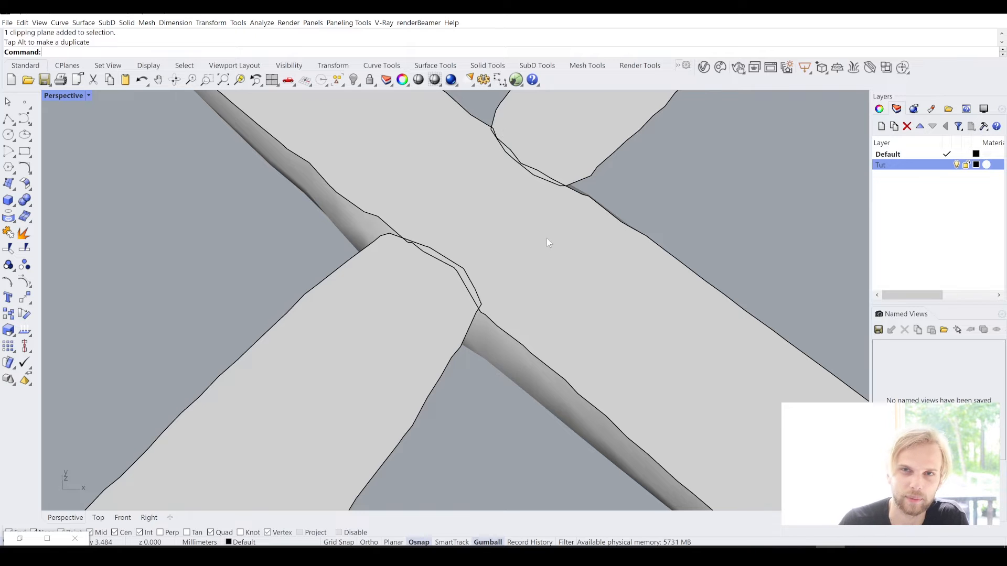
{"action": "scroll", "coordinate": [540, 235], "scroll_direction": "down", "scroll_amount": 10}
- Delete the clipping plane together with both baked pipe meshes
{"action": "right_click_drag", "start_coordinate": [561, 322], "coordinate": [542, 303]}
{"action": "left_click_drag", "start_coordinate": [719, 417], "coordinate": [417, 173]}
{"action": "key", "text": "Delete"}
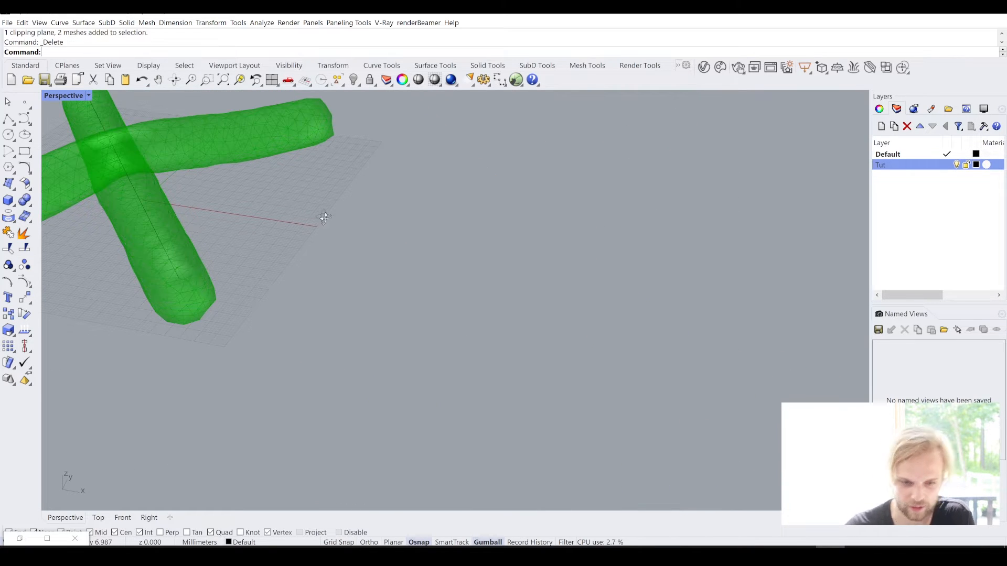
- Return to Grasshopper and set the solver's toggle to True to resume the simulation
{"action": "right_click_drag", "start_coordinate": [323, 218], "coordinate": [417, 253]}
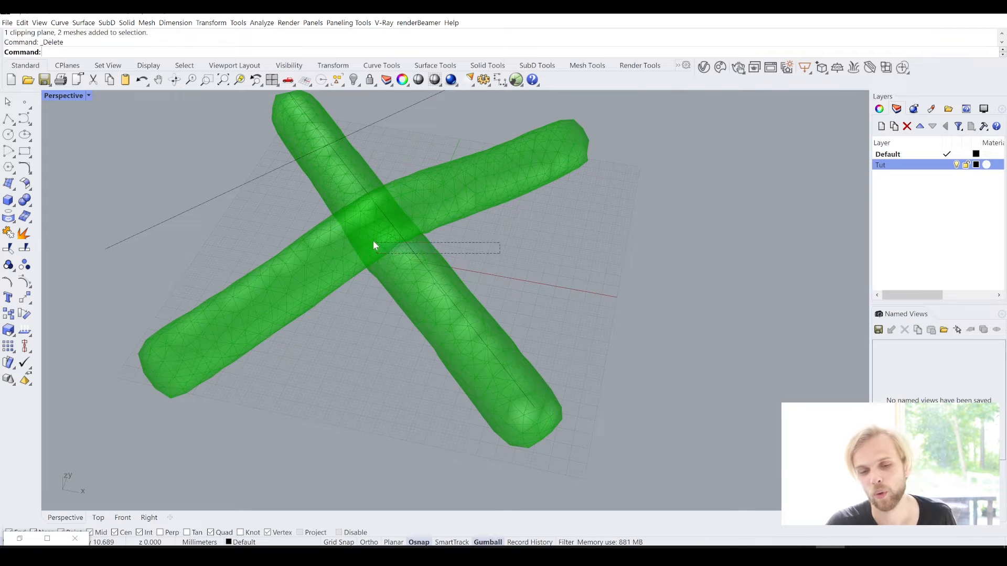
{"action": "left_click_drag", "start_coordinate": [500, 253], "coordinate": [373, 243]}
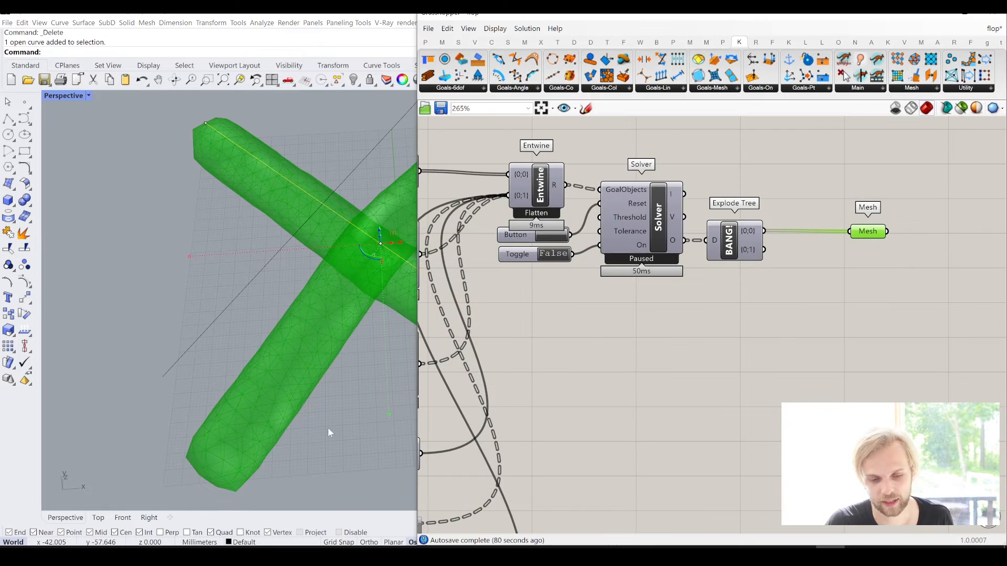
{"action": "right_click_drag", "start_coordinate": [684, 318], "coordinate": [819, 317]}
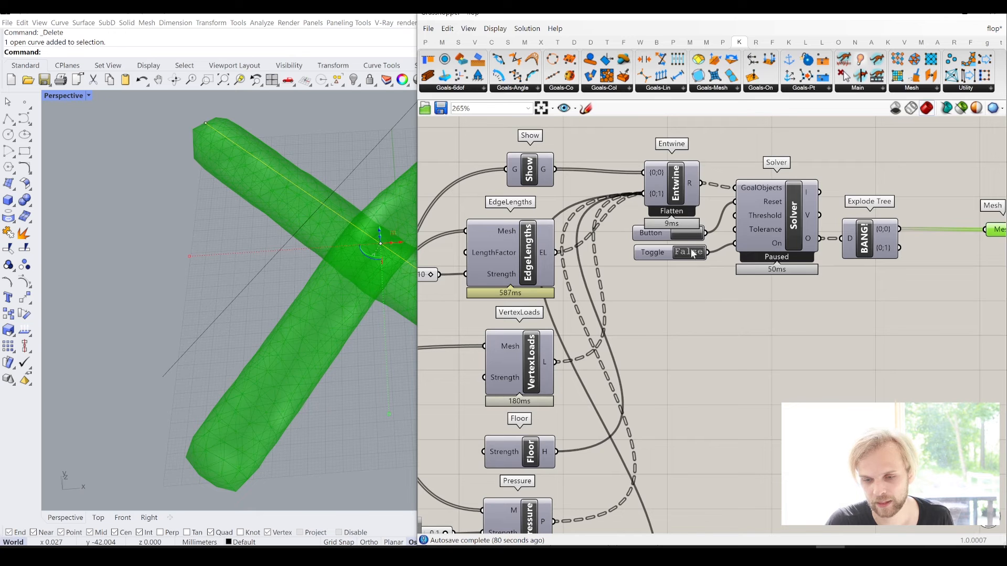
{"action": "double_click", "coordinate": [693, 254]}
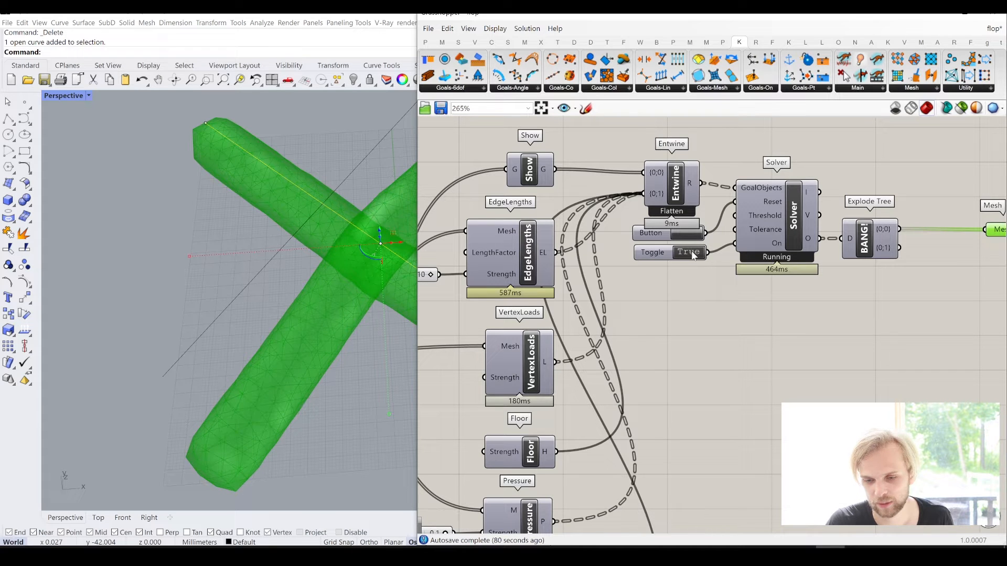
- Set the solver's toggle to False to stop the simulation and return to the pipe groups' Curve parameters
{"action": "double_click", "coordinate": [693, 254]}
{"action": "right_click_drag", "start_coordinate": [762, 258], "coordinate": [969, 293]}
{"action": "right_click_drag", "start_coordinate": [464, 264], "coordinate": [726, 206]}
{"action": "left_click", "coordinate": [450, 272]}
{"action": "right_click_drag", "start_coordinate": [572, 149], "coordinate": [785, 168]}
{"action": "right_click_drag", "start_coordinate": [487, 123], "coordinate": [556, 168]}
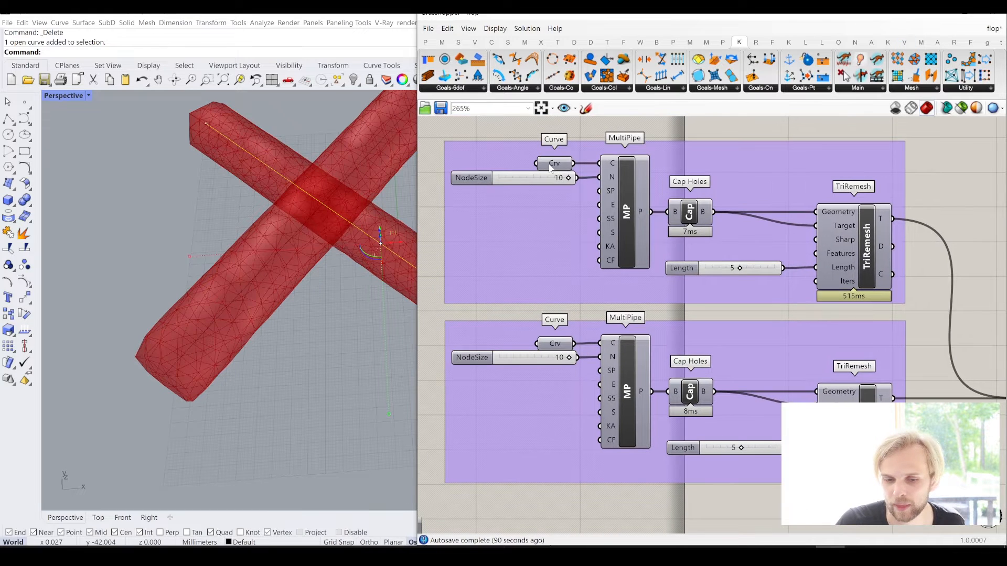
- Switch to the Rhino viewport and delete the two straight pipe curves
{"action": "left_click", "coordinate": [939, 15]}
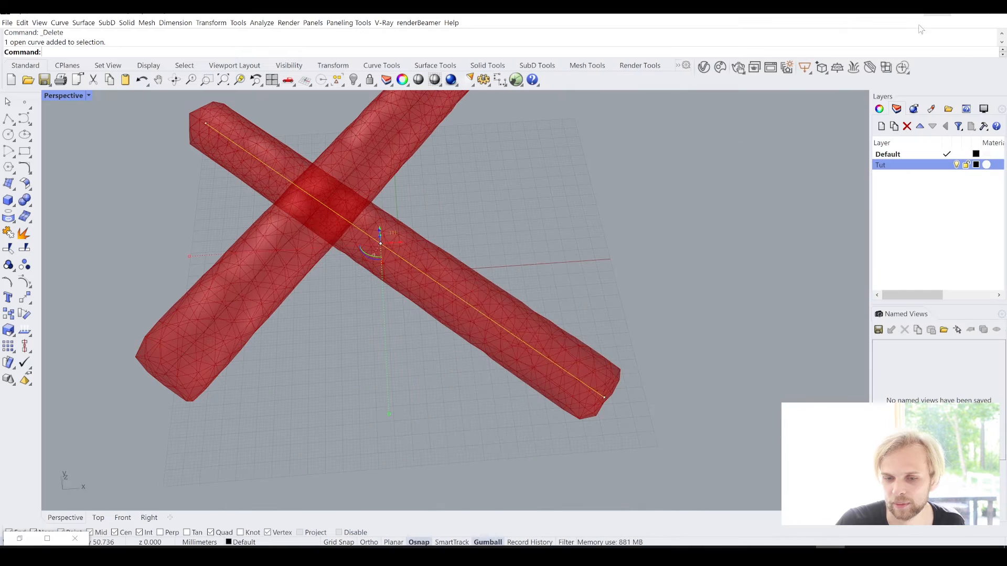
{"action": "right_click_drag", "start_coordinate": [532, 235], "coordinate": [482, 252]}
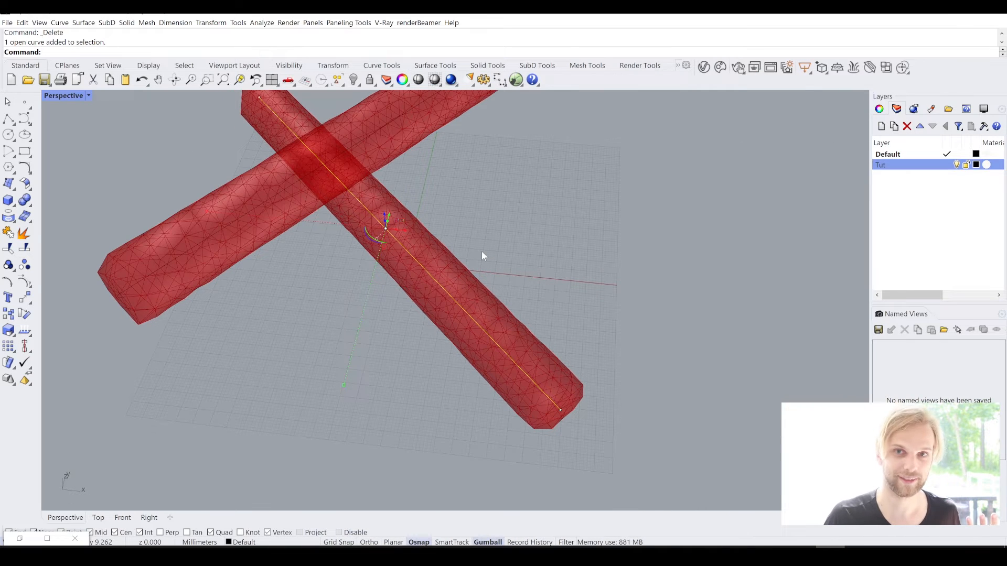
{"action": "left_click_drag", "start_coordinate": [540, 267], "coordinate": [202, 135]}
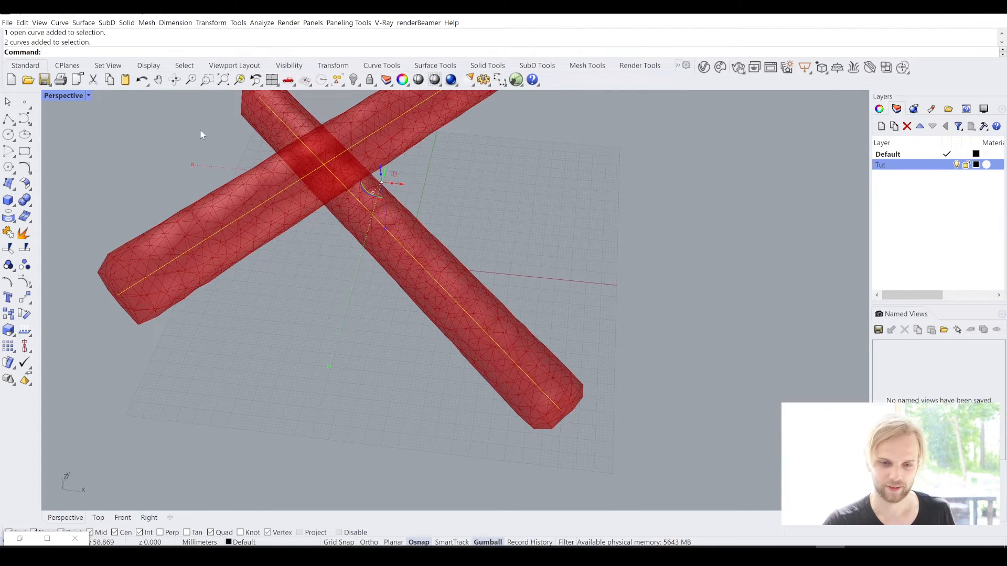
{"action": "key", "text": "Delete"}
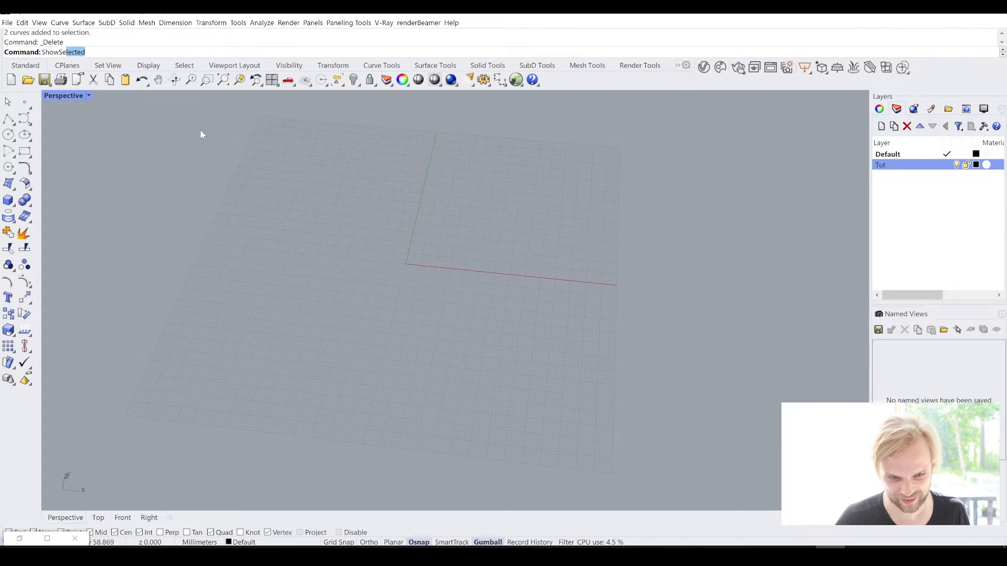
- Bring back all the hidden branching curves with the ShowSelected command
{"action": "key", "text": "Return"}
{"action": "scroll", "coordinate": [274, 196], "scroll_direction": "down", "scroll_amount": 5}
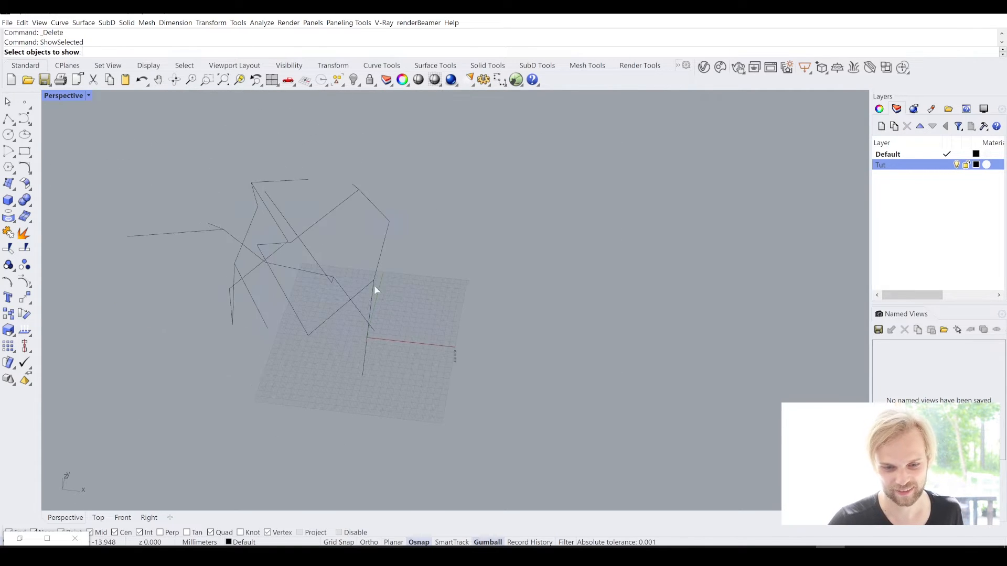
{"action": "left_click_drag", "start_coordinate": [374, 290], "coordinate": [133, 171]}
{"action": "key", "text": "Return"}
- Select the Group03 curves and assign them as multiple curves to the upper pipe group's Curve parameter in Grasshopper
{"action": "right_click_drag", "start_coordinate": [228, 172], "coordinate": [476, 192]}
{"action": "left_click", "coordinate": [306, 222]}
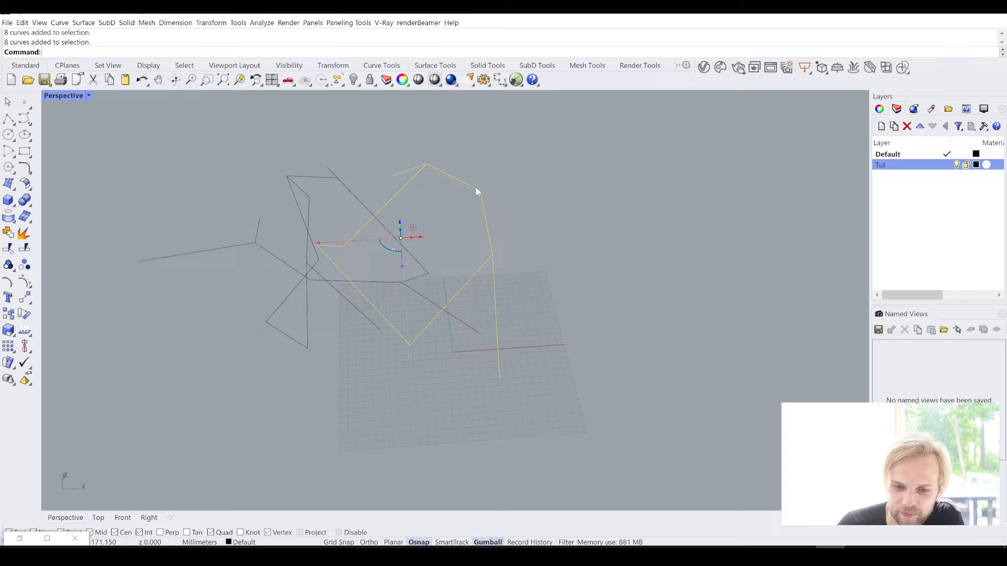
{"action": "left_click", "coordinate": [341, 177]}
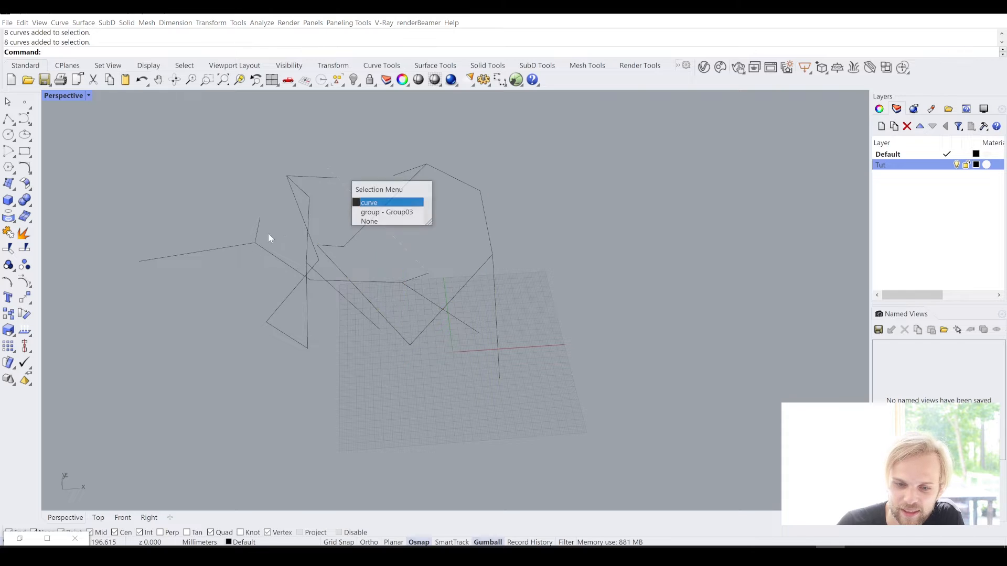
{"action": "left_click", "coordinate": [401, 217]}
{"action": "right_click_drag", "start_coordinate": [189, 288], "coordinate": [118, 499]}
{"action": "left_click", "coordinate": [20, 539]}
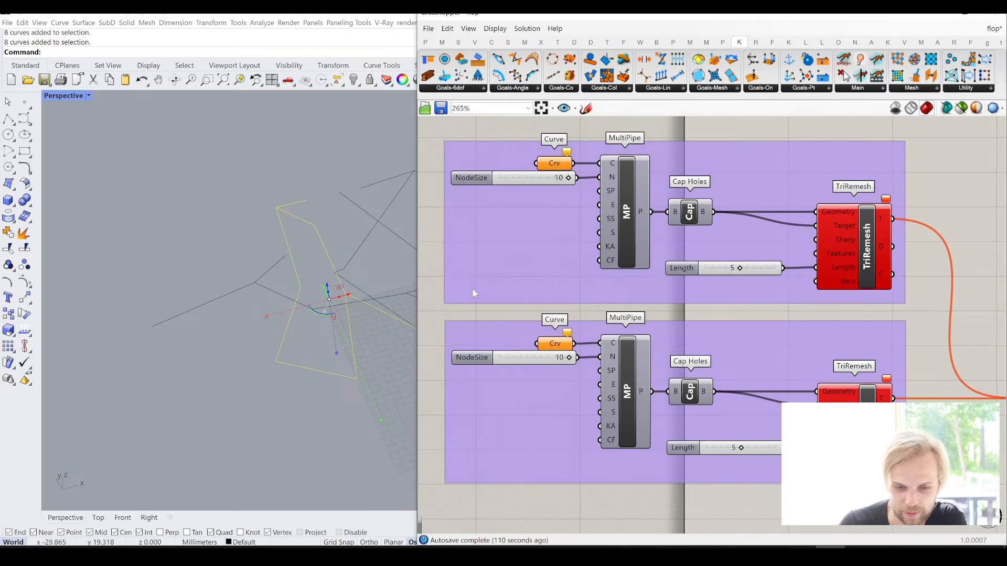
{"action": "right_click", "coordinate": [563, 169]}
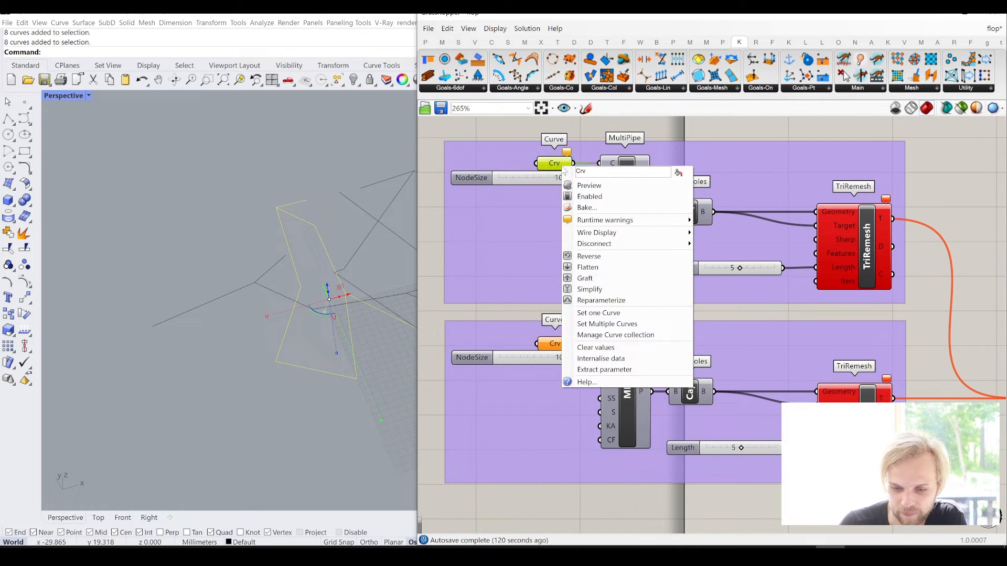
{"action": "left_click", "coordinate": [613, 324]}
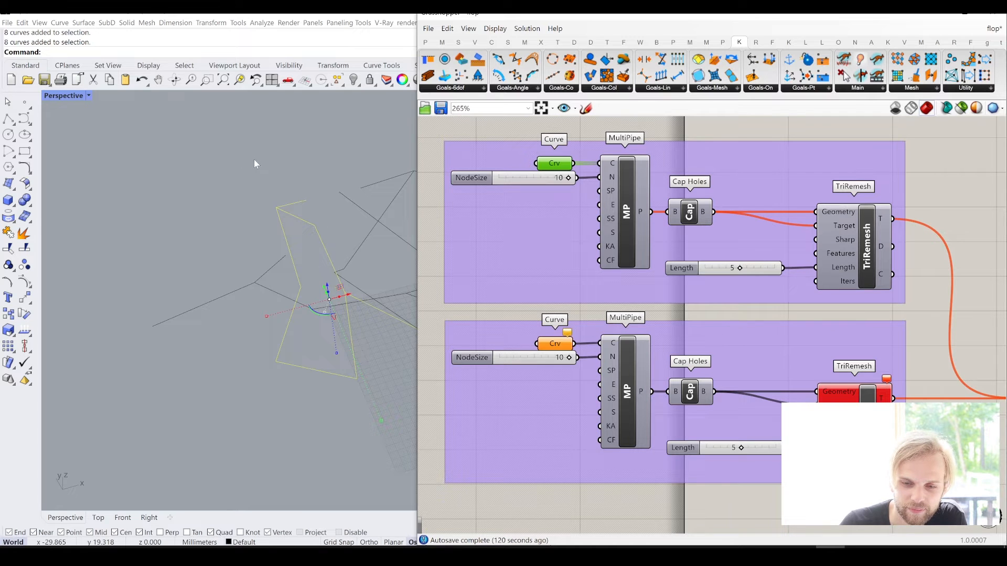
- Hide the curves used by the upper pipe group with the Hide command
{"action": "right_click_drag", "start_coordinate": [244, 155], "coordinate": [250, 161]}
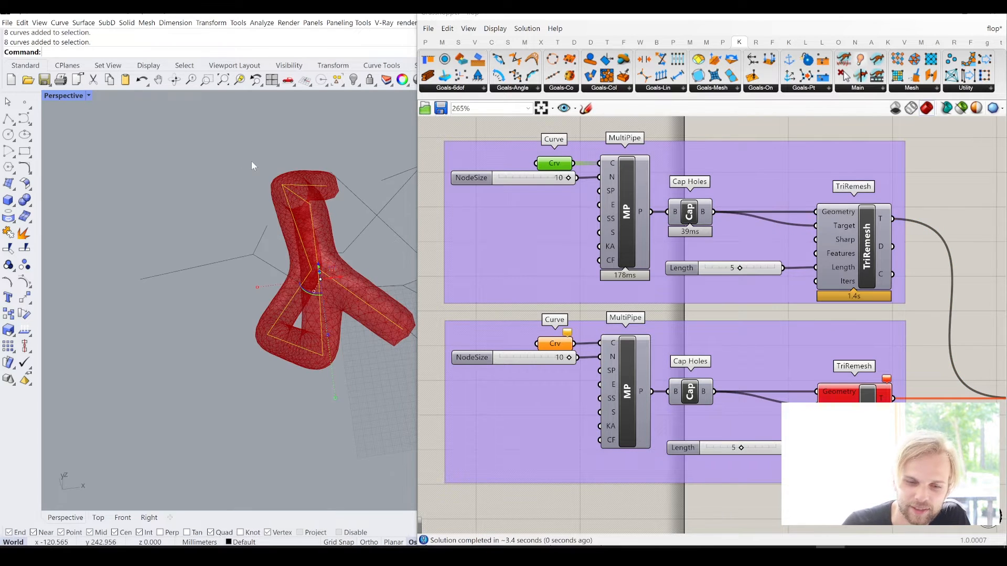
{"action": "type", "text": "Hide"}
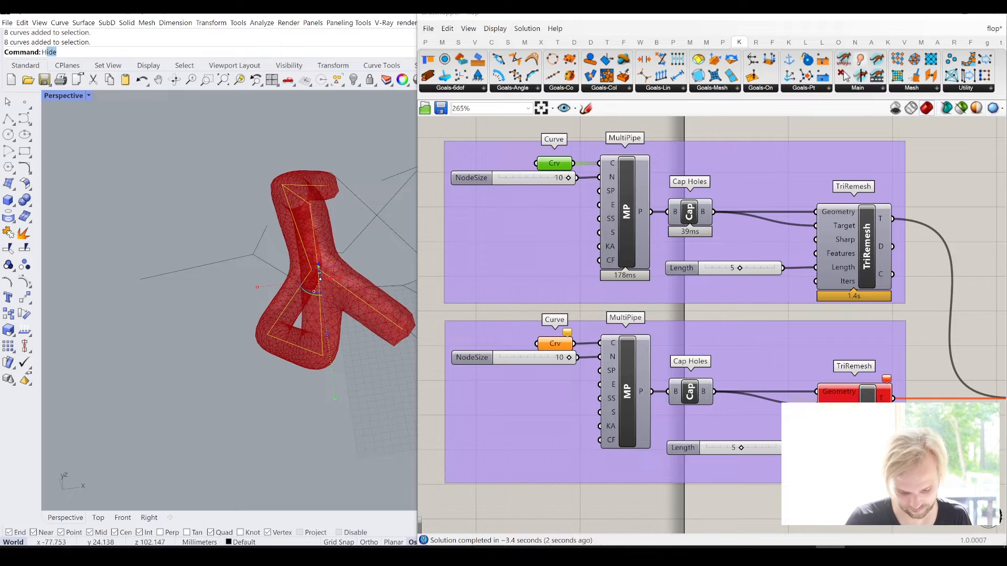
{"action": "key", "text": "Return"}
- Widen the Rhino viewport and assign the looping grouped curves as multiple curves to the second pipe group's Curve parameter
{"action": "right_click_drag", "start_coordinate": [313, 209], "coordinate": [343, 226]}
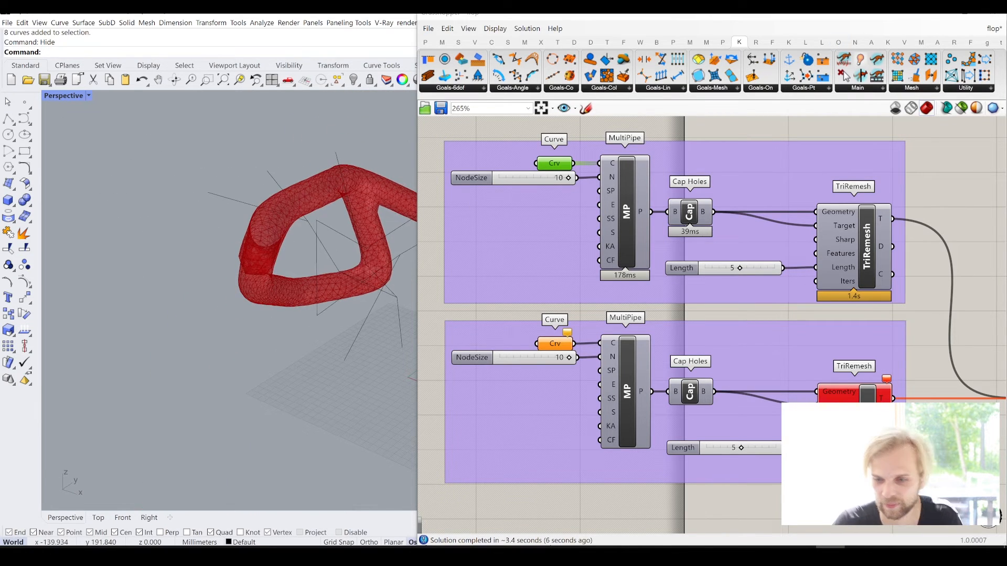
{"action": "left_click_drag", "start_coordinate": [415, 173], "coordinate": [623, 173]}
{"action": "right_click_drag", "start_coordinate": [457, 262], "coordinate": [251, 223]}
{"action": "scroll", "coordinate": [303, 214], "scroll_direction": "up", "scroll_amount": 7}
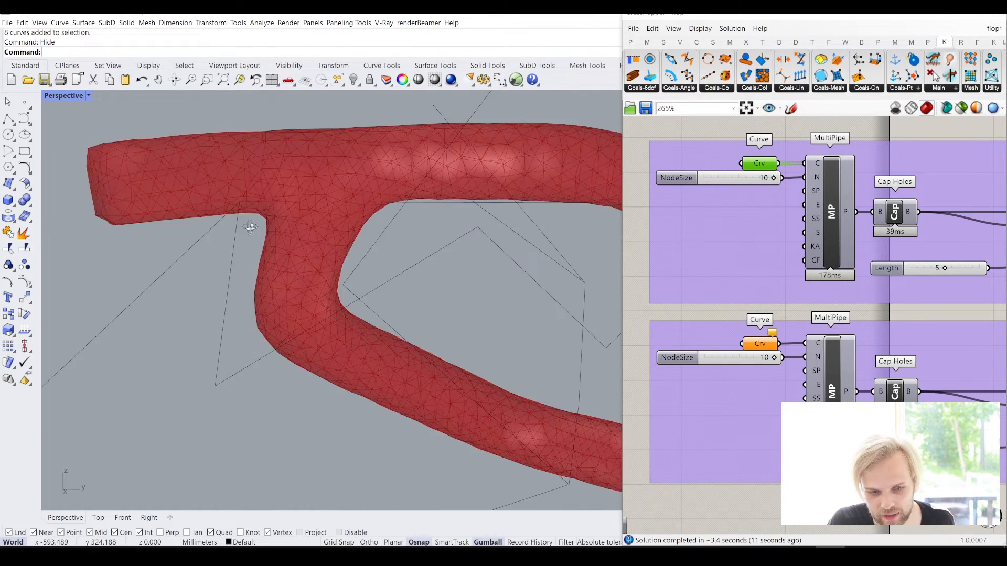
{"action": "scroll", "coordinate": [431, 278], "scroll_direction": "down", "scroll_amount": 5}
{"action": "right_click_drag", "start_coordinate": [435, 284], "coordinate": [322, 203], "text": "shift"}
{"action": "right_click_drag", "start_coordinate": [425, 280], "coordinate": [422, 222]}
{"action": "left_click", "coordinate": [526, 232]}
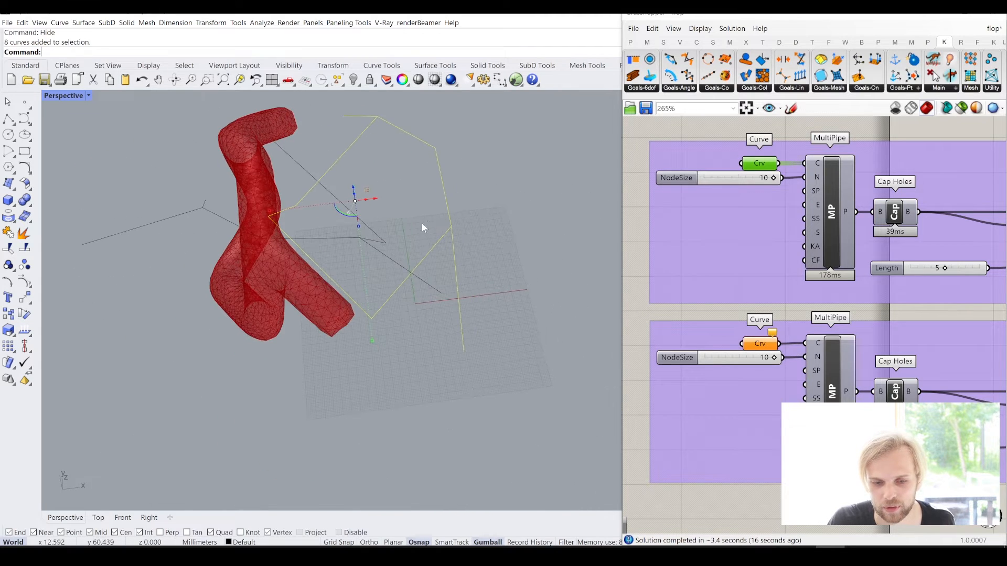
{"action": "right_click", "coordinate": [764, 344]}
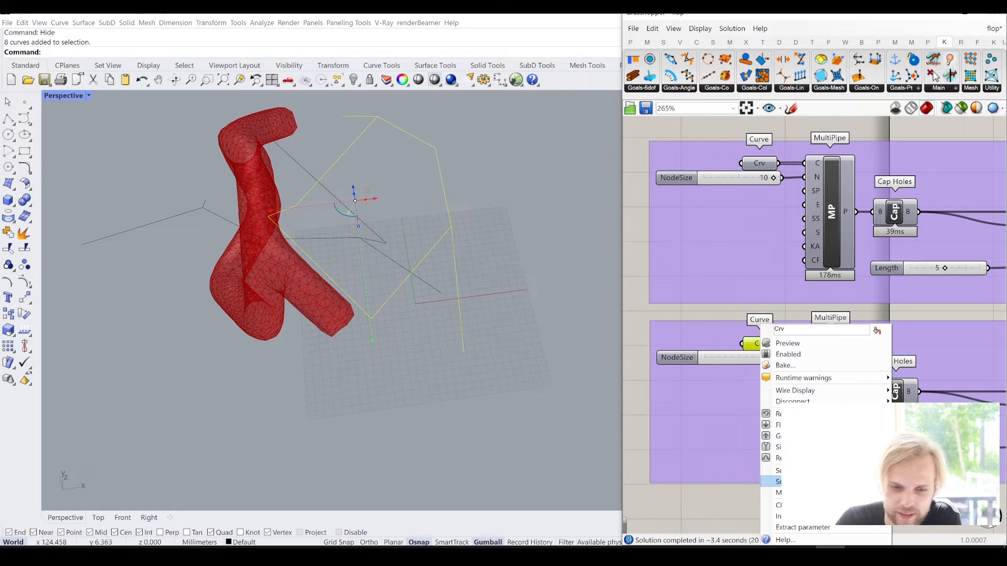
{"action": "left_click", "coordinate": [787, 481]}
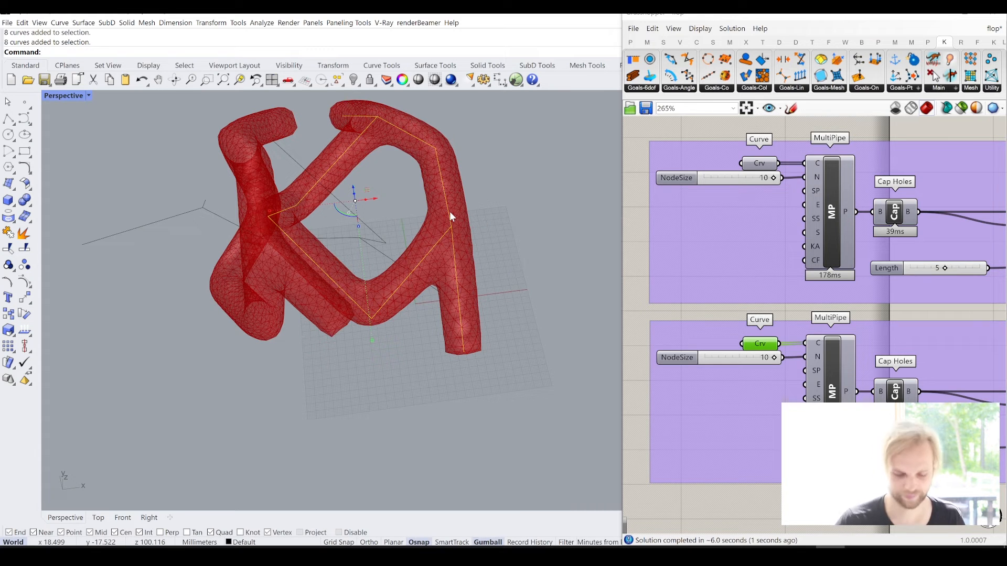
- Hide the looping curves and join the remaining visible curves into one group with the Group command
{"action": "key", "text": "ctrl+h"}
{"action": "left_click_drag", "start_coordinate": [531, 386], "coordinate": [32, 118]}
{"action": "type", "text": "Group"}
{"action": "key", "text": "Return"}
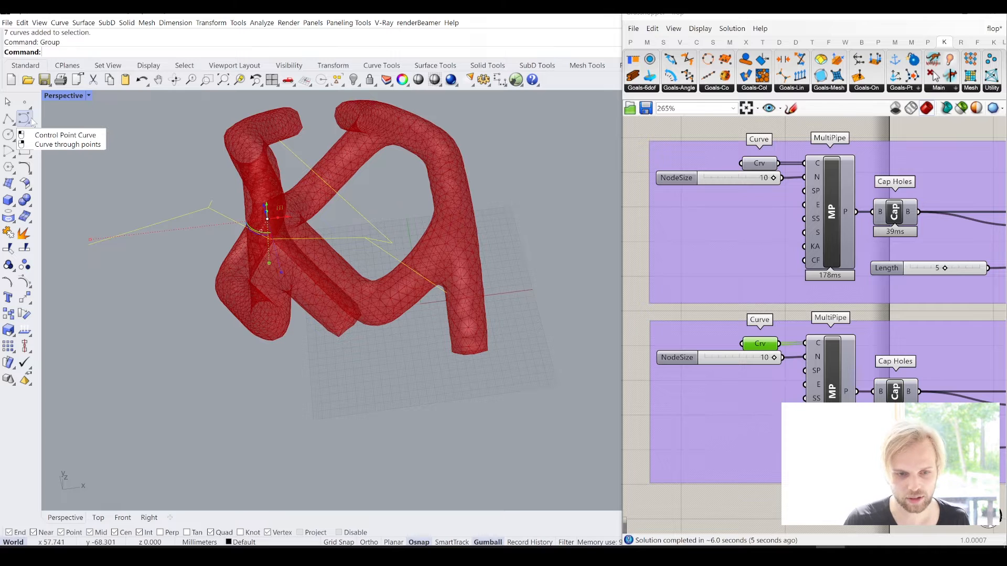
- Duplicate the second MultiPipe and TriRemesh group and place the copy directly below it
{"action": "scroll", "coordinate": [855, 372], "scroll_direction": "down", "scroll_amount": 6}
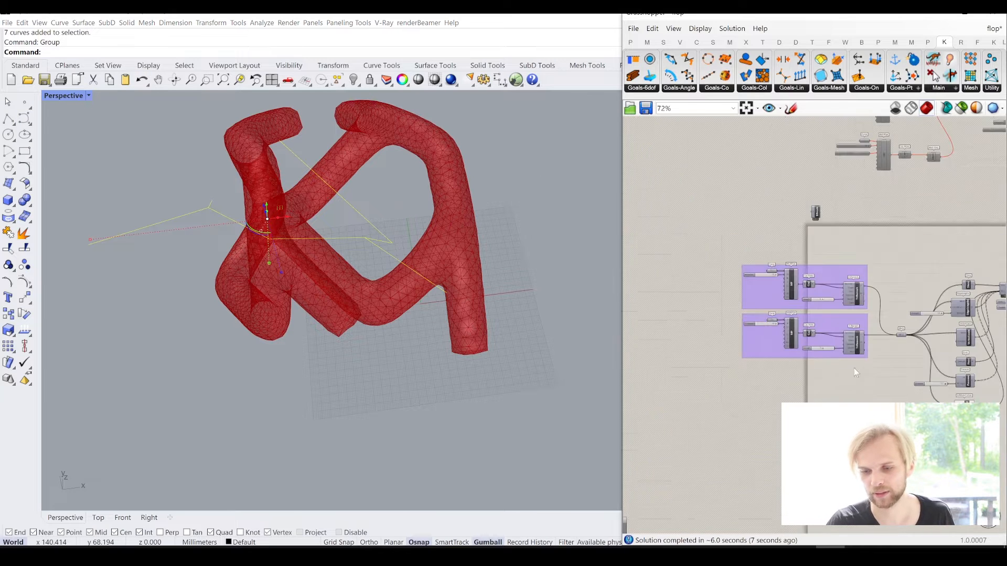
{"action": "left_click_drag", "start_coordinate": [881, 397], "coordinate": [719, 311]}
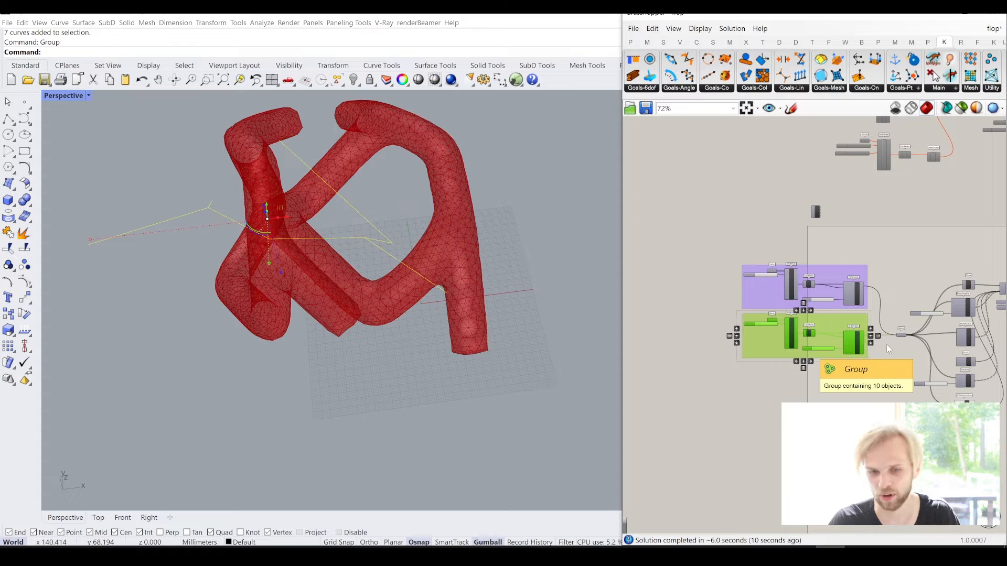
{"action": "key", "text": "ctrl+c"}
{"action": "key", "text": "ctrl+v"}
{"action": "scroll", "coordinate": [838, 347], "scroll_direction": "up", "scroll_amount": 1}
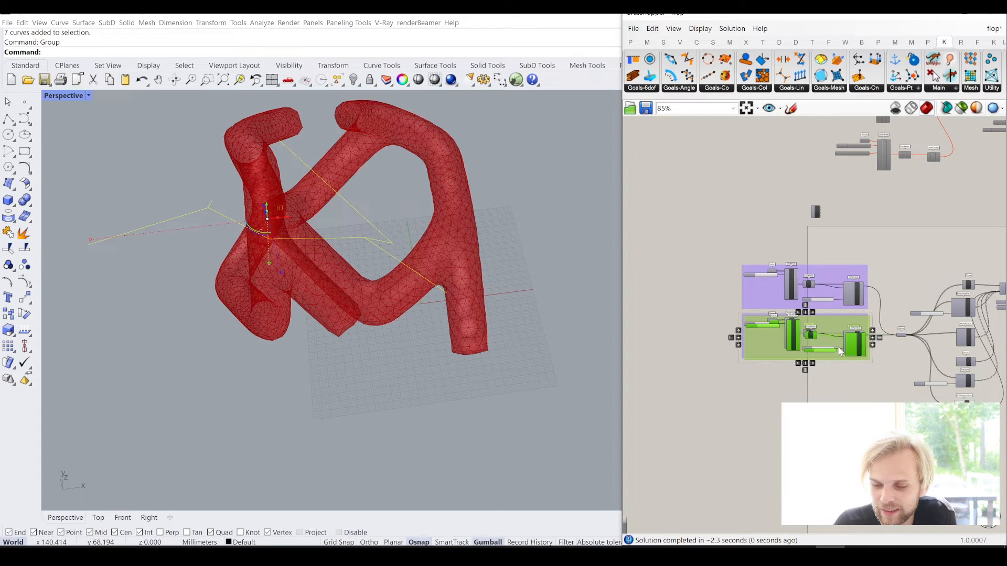
{"action": "scroll", "coordinate": [840, 351], "scroll_direction": "up", "scroll_amount": 3}
{"action": "left_click_drag", "start_coordinate": [826, 303], "coordinate": [822, 420]}
- Connect the third TriRemesh output to the shared Mesh parameter, keeping the two existing connections
{"action": "right_click_drag", "start_coordinate": [859, 383], "coordinate": [876, 360]}
{"action": "left_click", "coordinate": [974, 350]}
{"action": "scroll", "coordinate": [883, 428], "scroll_direction": "up", "scroll_amount": 1}
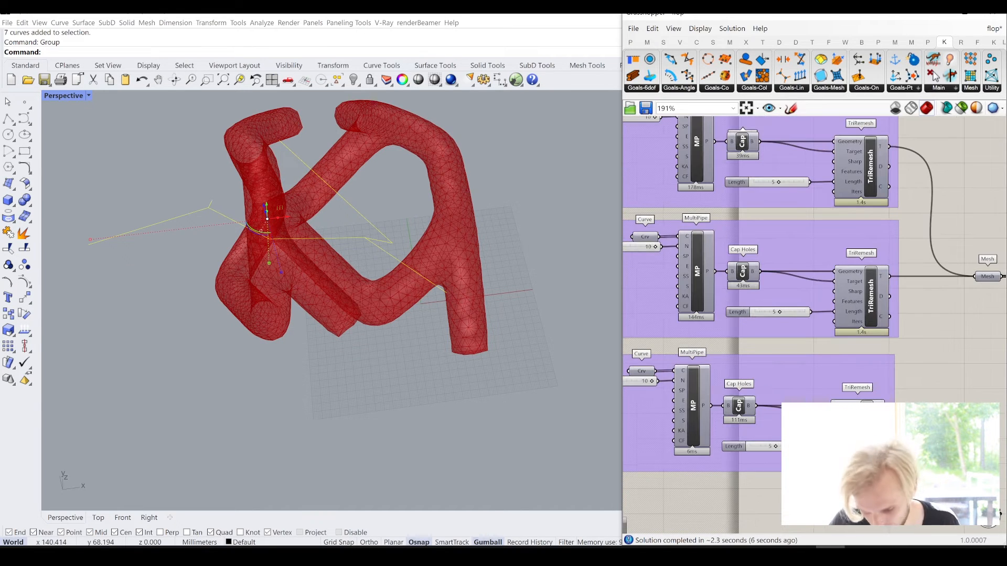
{"action": "left_click_drag", "start_coordinate": [968, 308], "coordinate": [980, 278], "text": "shift"}
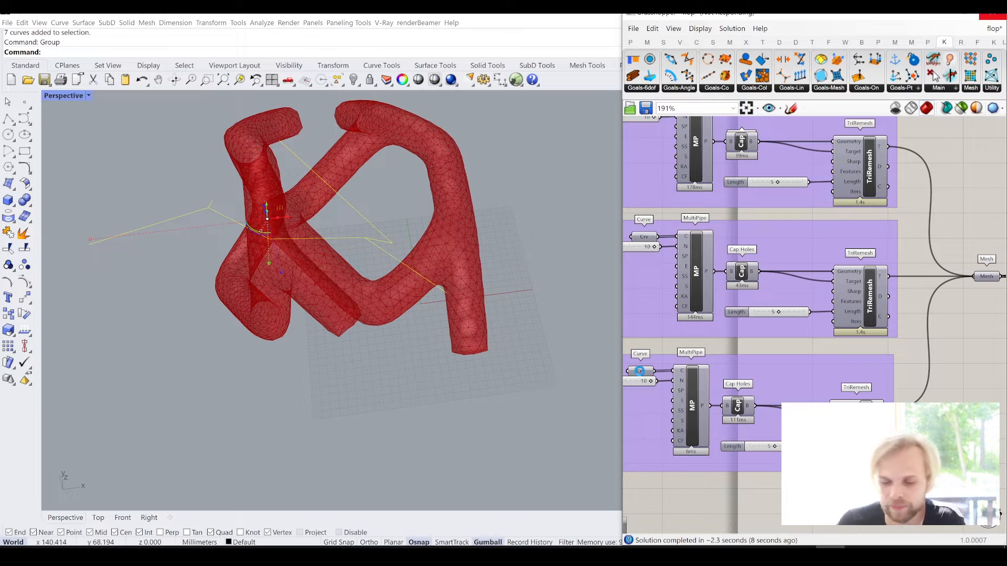
- Assign the newly grouped curves as multiple curves to the third pipe group's Curve parameter
{"action": "right_click_drag", "start_coordinate": [634, 363], "coordinate": [684, 354]}
{"action": "left_click", "coordinate": [661, 372]}
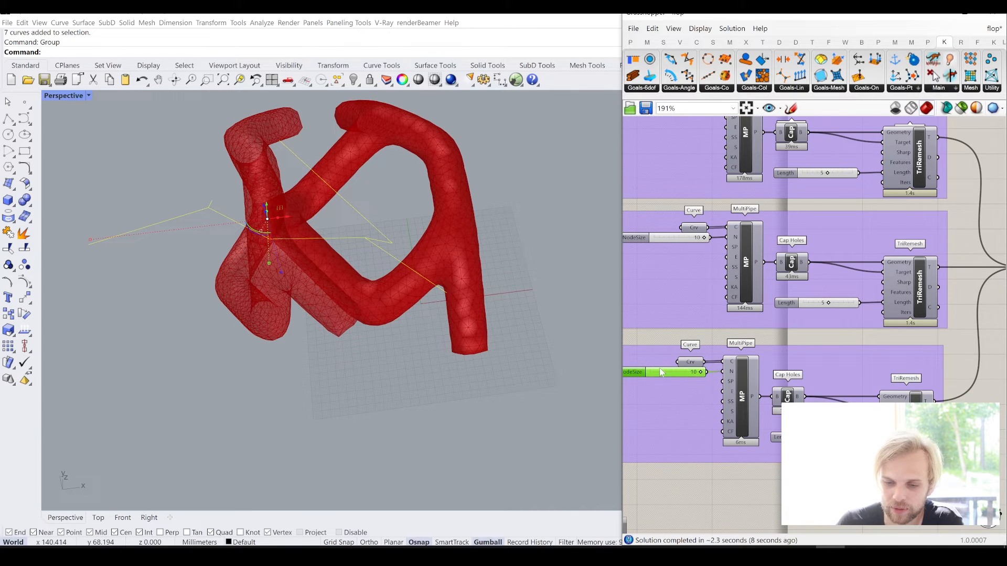
{"action": "right_click", "coordinate": [692, 363]}
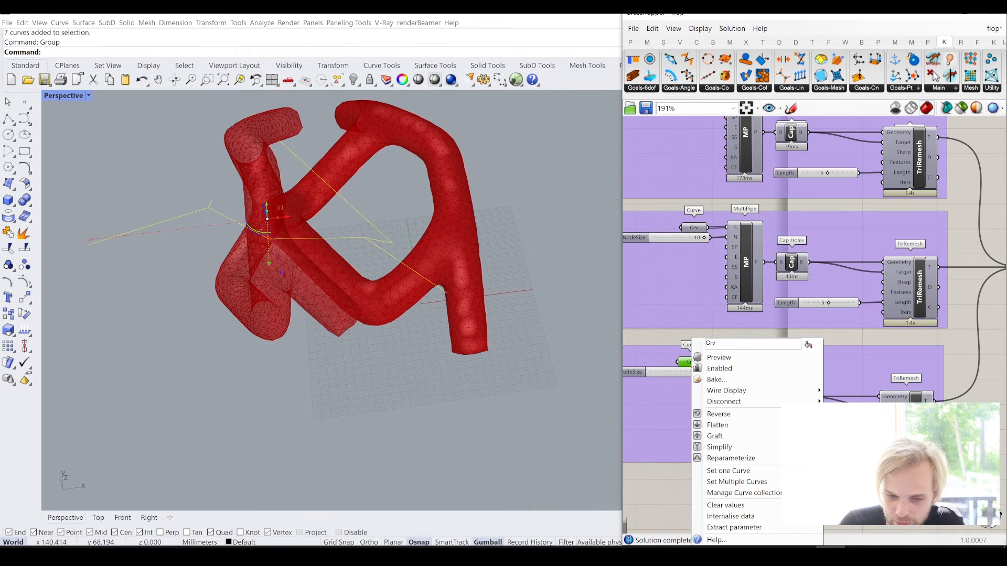
{"action": "left_click", "coordinate": [748, 482]}
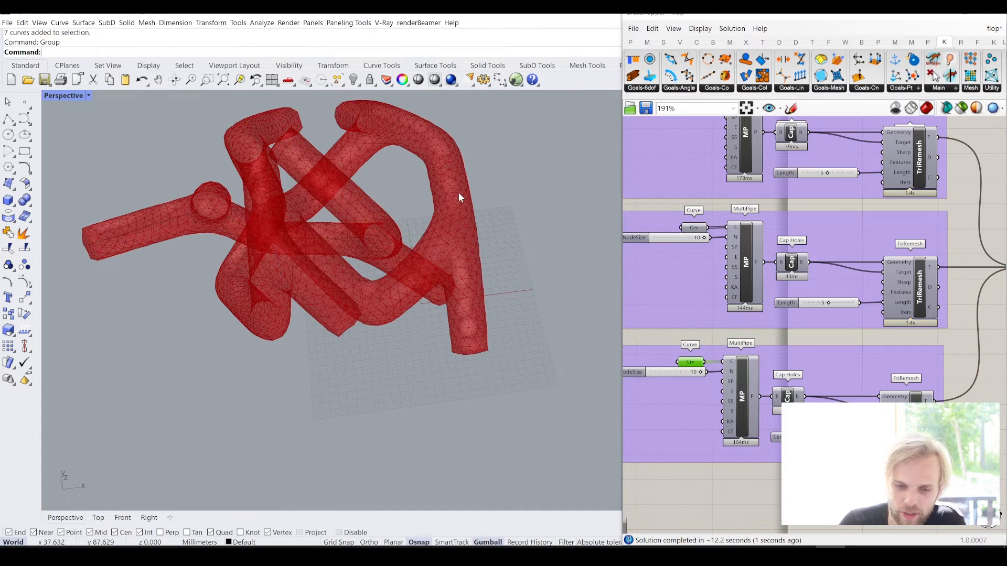
- Examine the three pipe meshes for overlaps and check the NodeSize and EndOffset inputs of the MultiPipes in the earlier definition
{"action": "right_click_drag", "start_coordinate": [457, 192], "coordinate": [314, 281]}
{"action": "scroll", "coordinate": [341, 275], "scroll_direction": "up", "scroll_amount": 4}
{"action": "scroll", "coordinate": [717, 189], "scroll_direction": "down", "scroll_amount": 8}
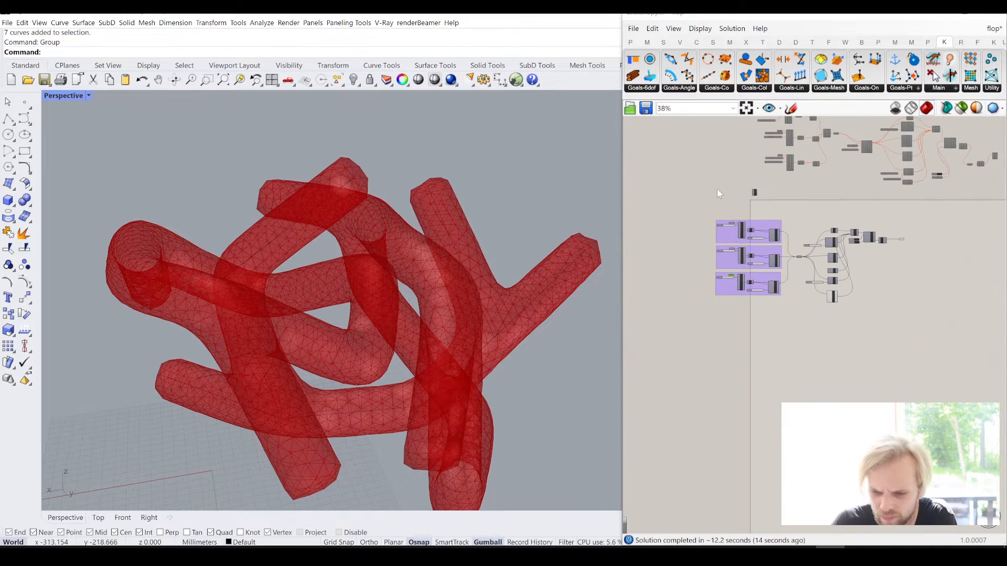
{"action": "scroll", "coordinate": [755, 192], "scroll_direction": "up", "scroll_amount": 12}
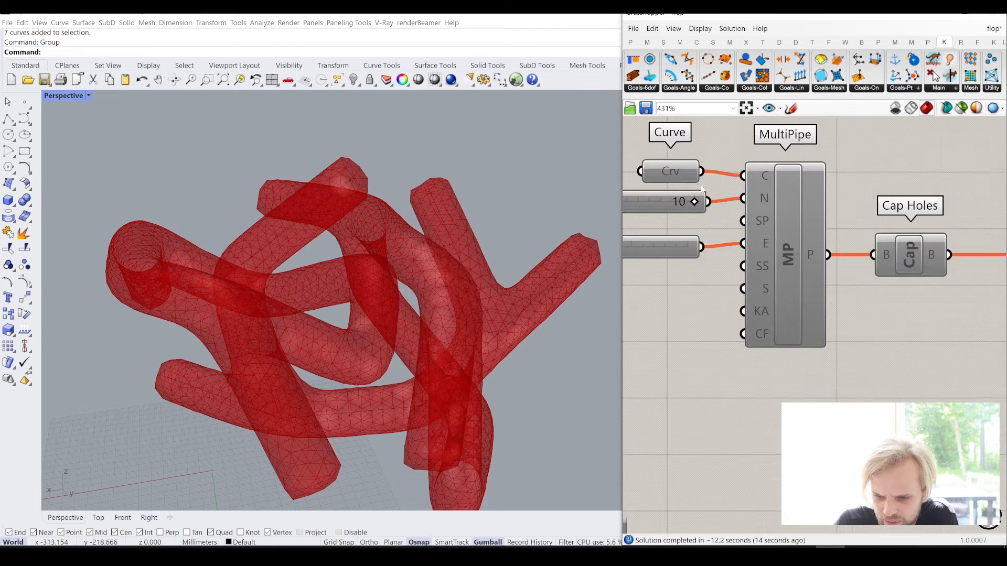
{"action": "scroll", "coordinate": [791, 235], "scroll_direction": "down", "scroll_amount": 3}
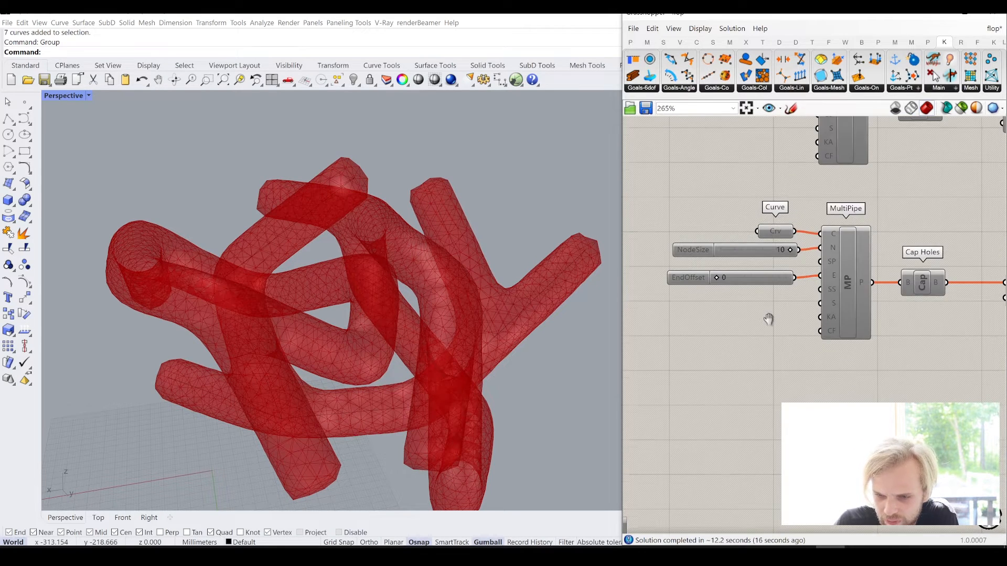
{"action": "right_click_drag", "start_coordinate": [769, 318], "coordinate": [792, 472]}
{"action": "right_click_drag", "start_coordinate": [738, 251], "coordinate": [762, 396]}
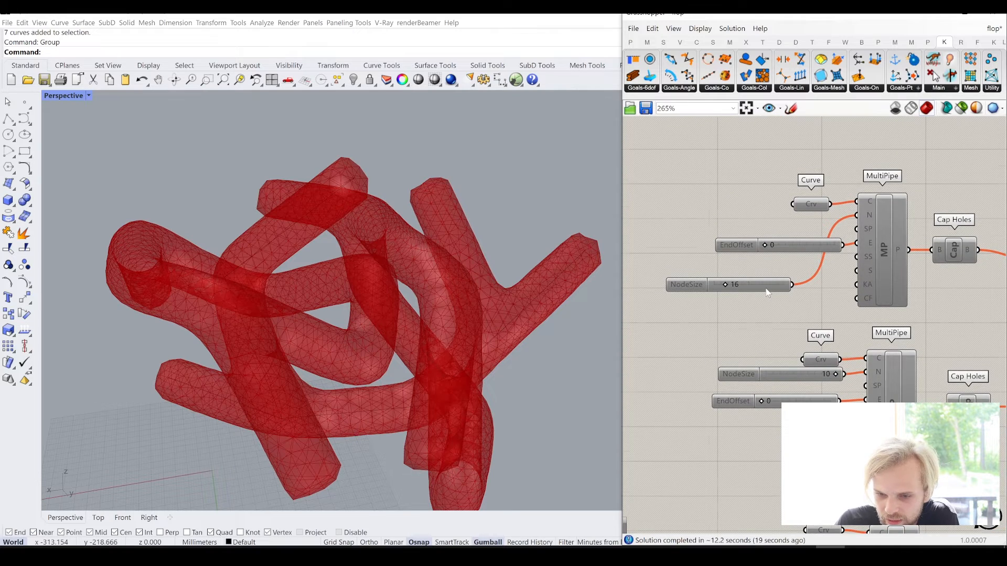
{"action": "scroll", "coordinate": [767, 293], "scroll_direction": "up", "scroll_amount": 1}
{"action": "scroll", "coordinate": [792, 300], "scroll_direction": "down", "scroll_amount": 3}
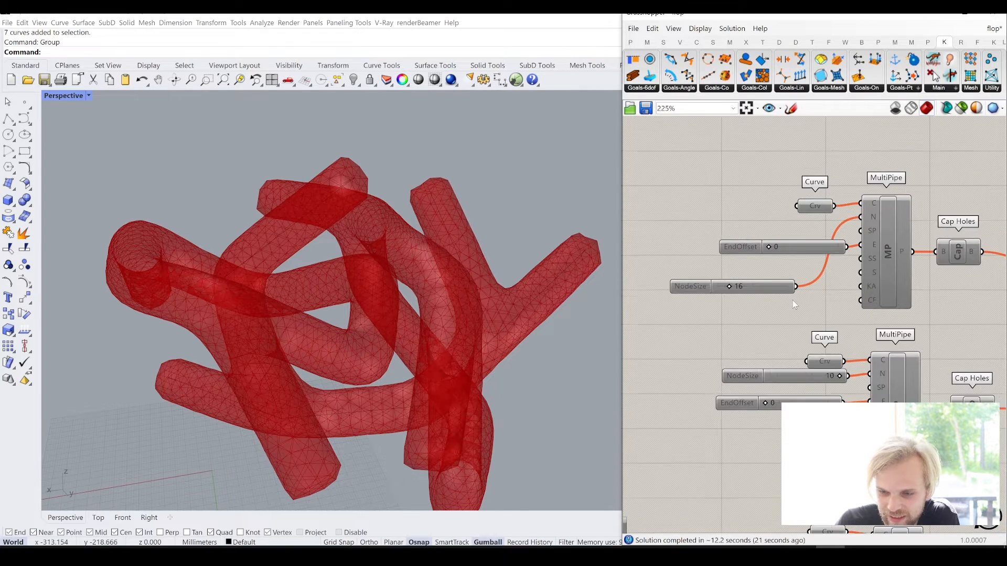
{"action": "right_click_drag", "start_coordinate": [360, 333], "coordinate": [352, 353]}
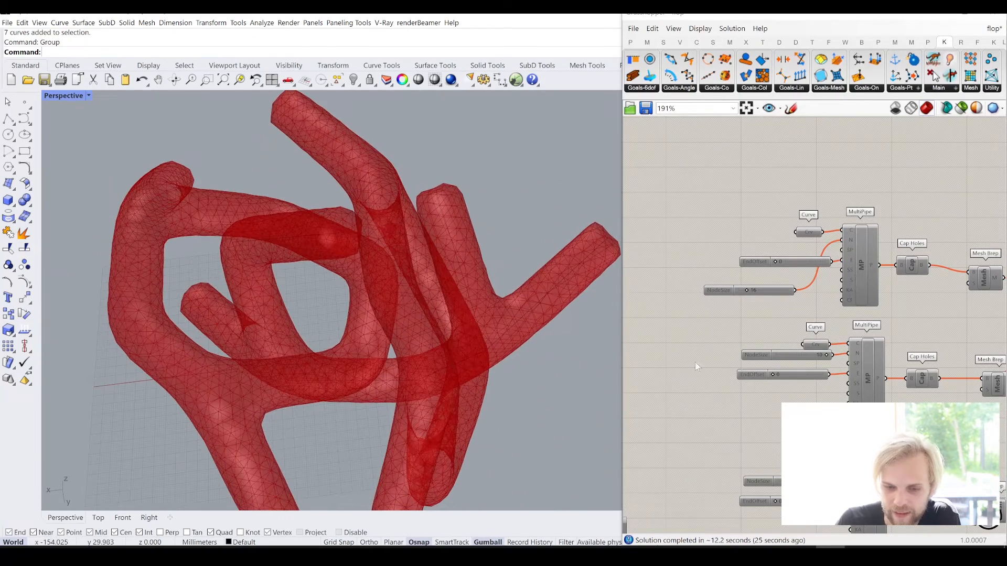
- Disable the shared Mesh parameter that feeds the Kangaroo goals
{"action": "right_click_drag", "start_coordinate": [718, 362], "coordinate": [778, 251]}
{"action": "scroll", "coordinate": [785, 248], "scroll_direction": "down", "scroll_amount": 4}
{"action": "right_click_drag", "start_coordinate": [773, 341], "coordinate": [767, 191]}
{"action": "scroll", "coordinate": [860, 464], "scroll_direction": "up", "scroll_amount": 1}
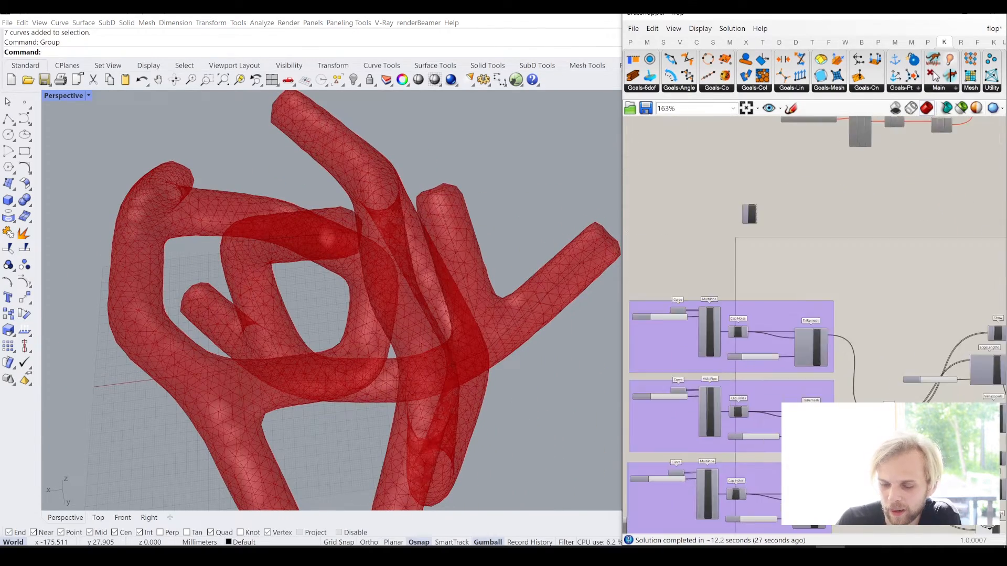
{"action": "scroll", "coordinate": [866, 456], "scroll_direction": "up", "scroll_amount": 2}
{"action": "left_click", "coordinate": [897, 402]}
{"action": "middle_click", "coordinate": [896, 402]}
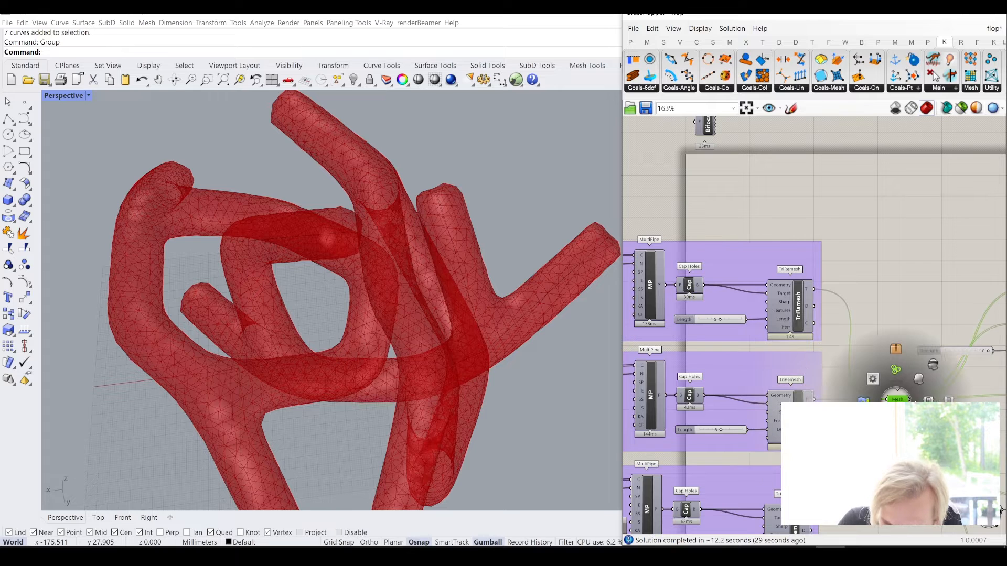
{"action": "left_click", "coordinate": [933, 365]}
{"action": "left_click", "coordinate": [915, 335]}
- Turn on the preview of the third pipe group's TriRemesh component
{"action": "right_click_drag", "start_coordinate": [915, 336], "coordinate": [985, 178]}
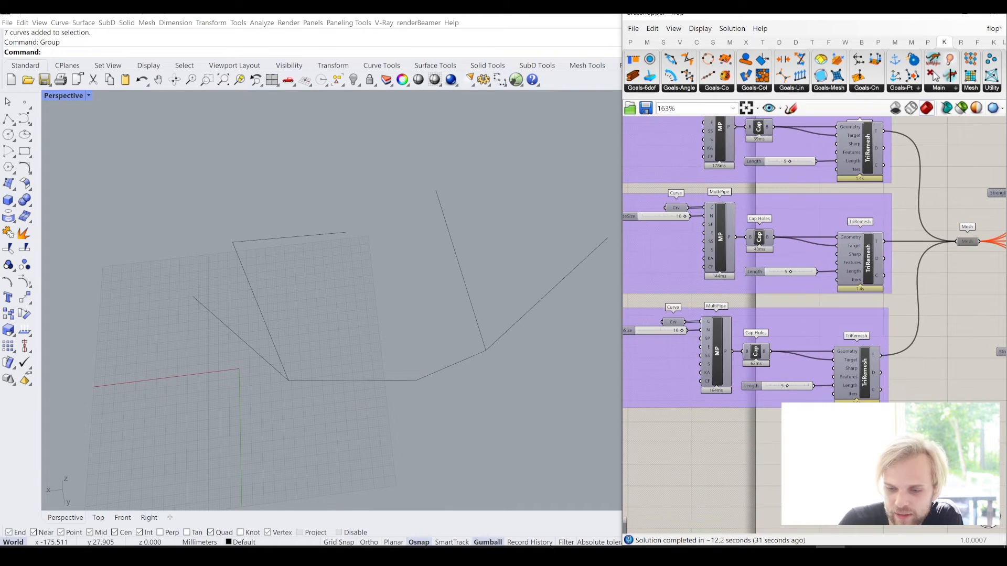
{"action": "middle_click", "coordinate": [866, 374]}
{"action": "left_click", "coordinate": [888, 351]}
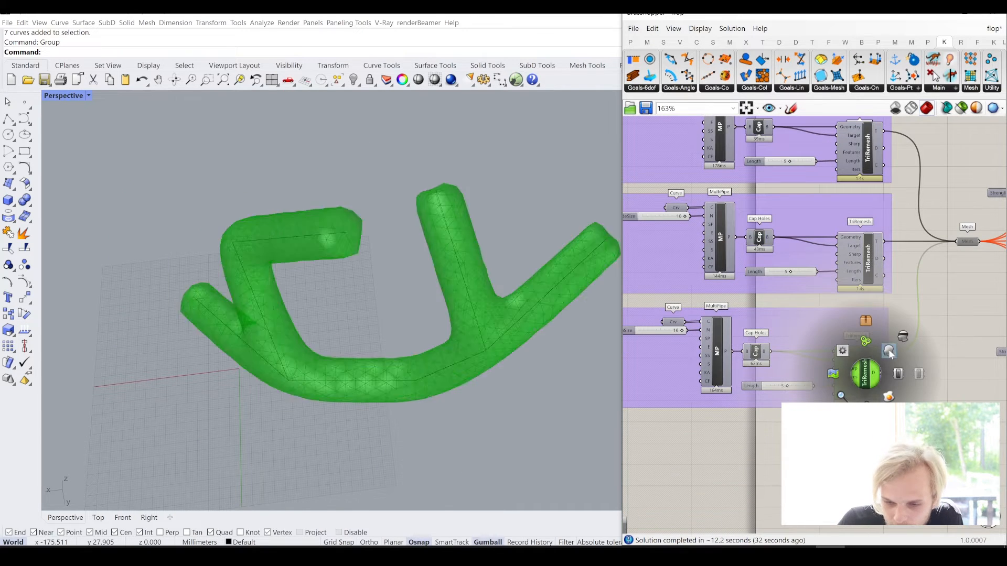
{"action": "left_click", "coordinate": [735, 405]}
- Raise the third MultiPipe's NodeSize slider maximum to 16 so its node size becomes 16, and check the thicker pipe
{"action": "right_click_drag", "start_coordinate": [735, 405], "coordinate": [838, 367]}
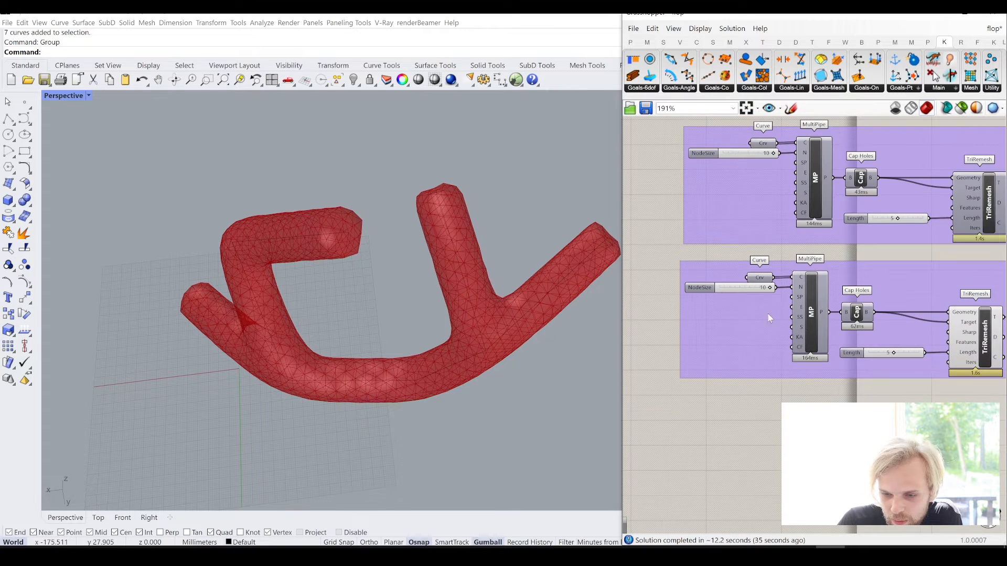
{"action": "scroll", "coordinate": [718, 293], "scroll_direction": "up", "scroll_amount": 4}
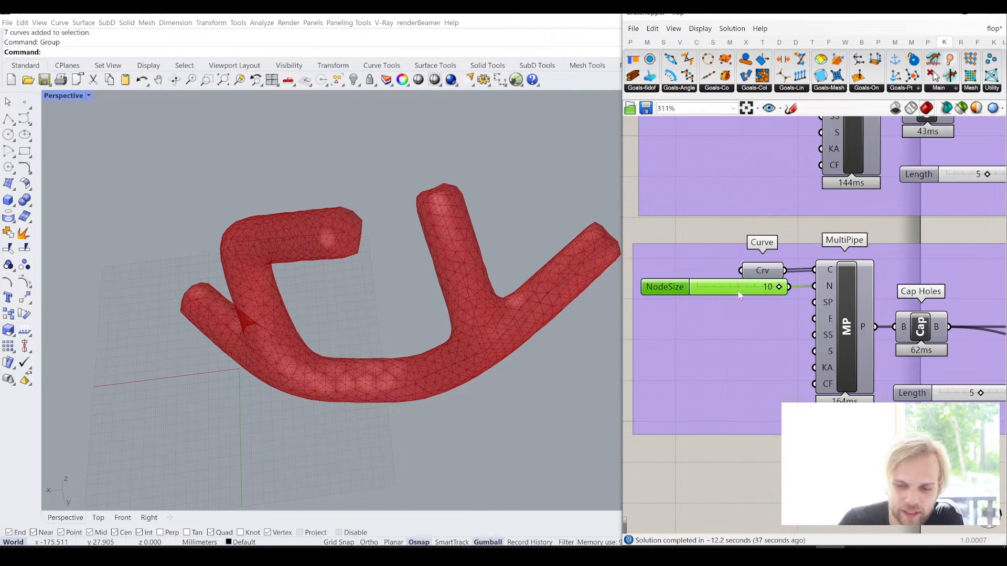
{"action": "right_click", "coordinate": [740, 295]}
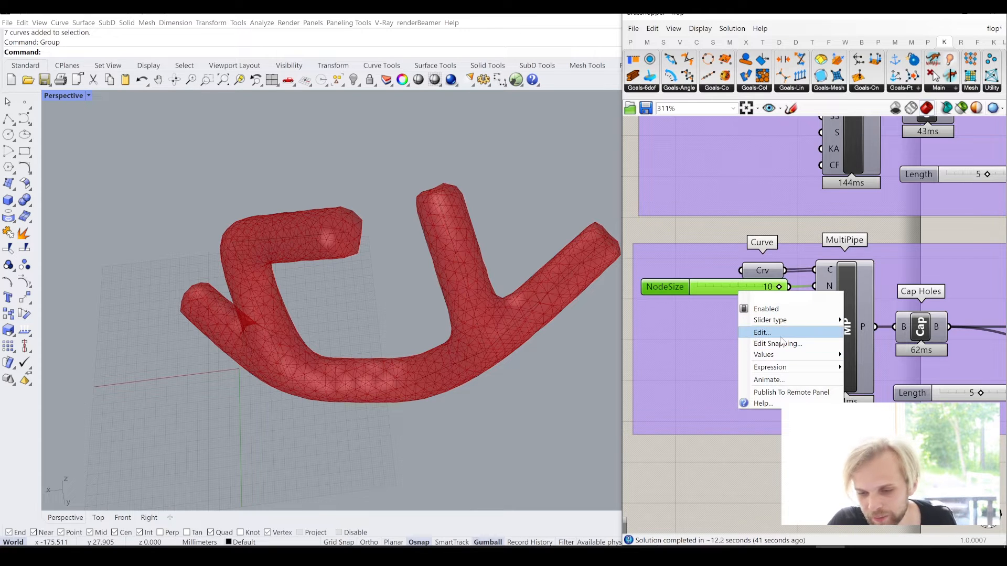
{"action": "left_click", "coordinate": [762, 332]}
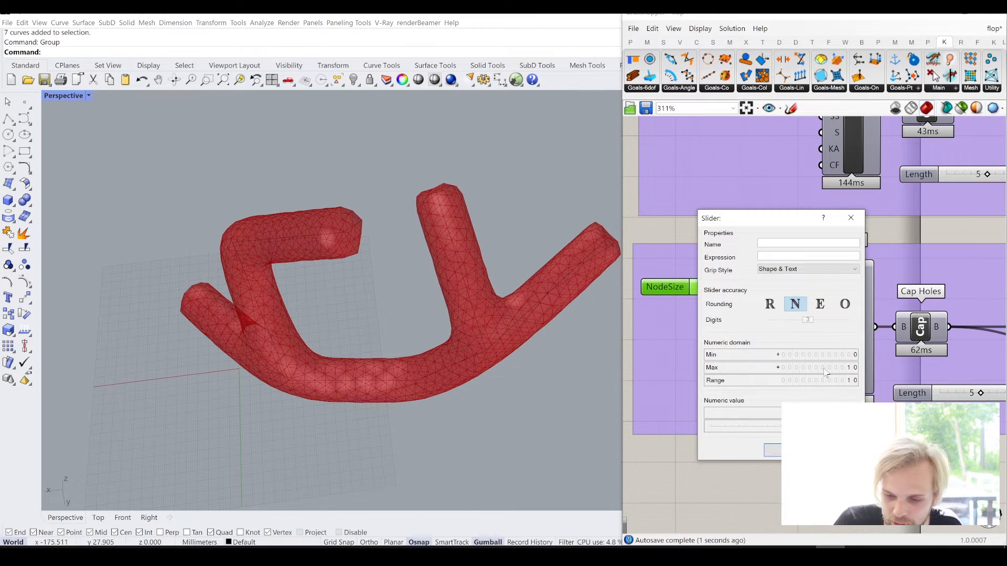
{"action": "double_click", "coordinate": [825, 370]}
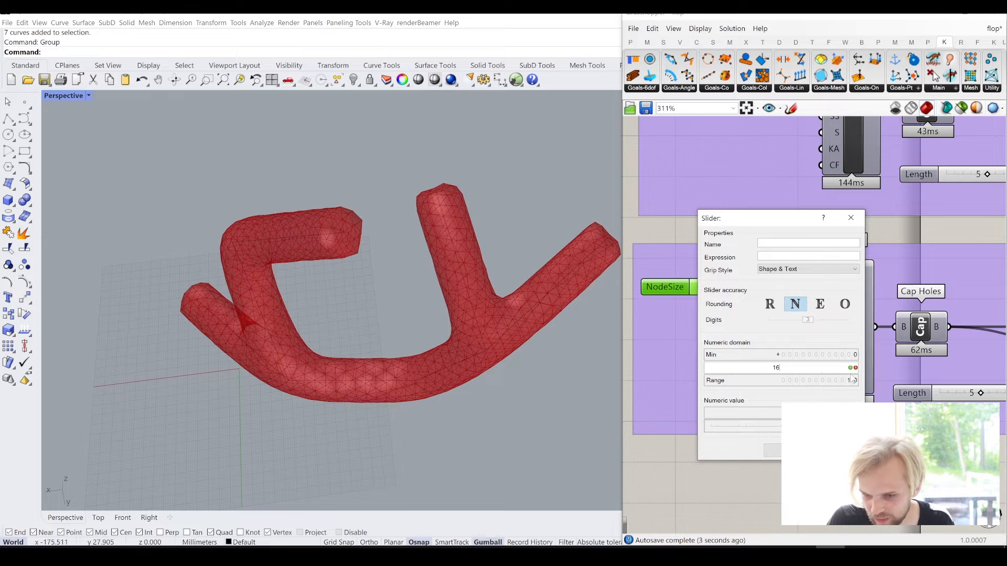
{"action": "key", "text": "Return"}
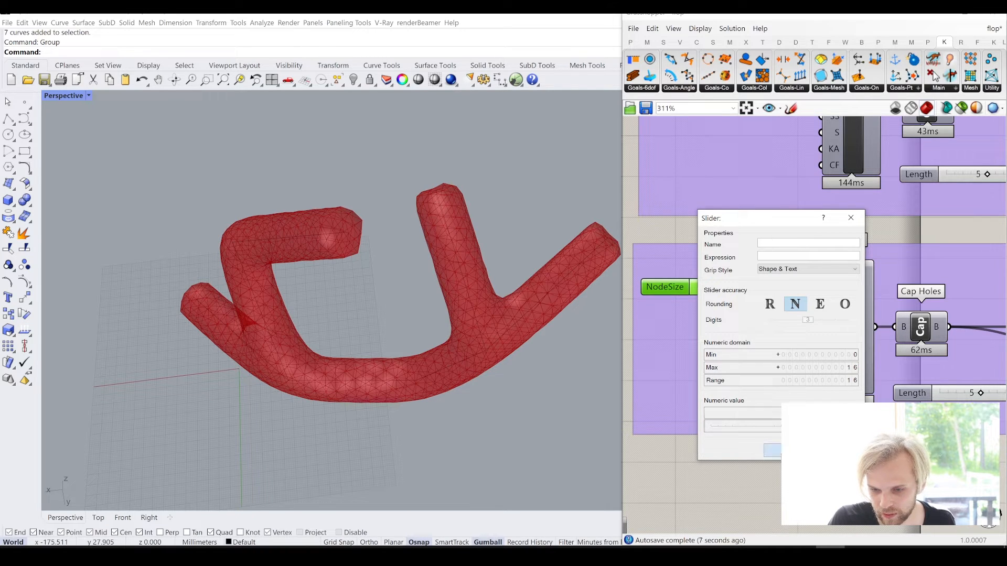
{"action": "left_click", "coordinate": [791, 450]}
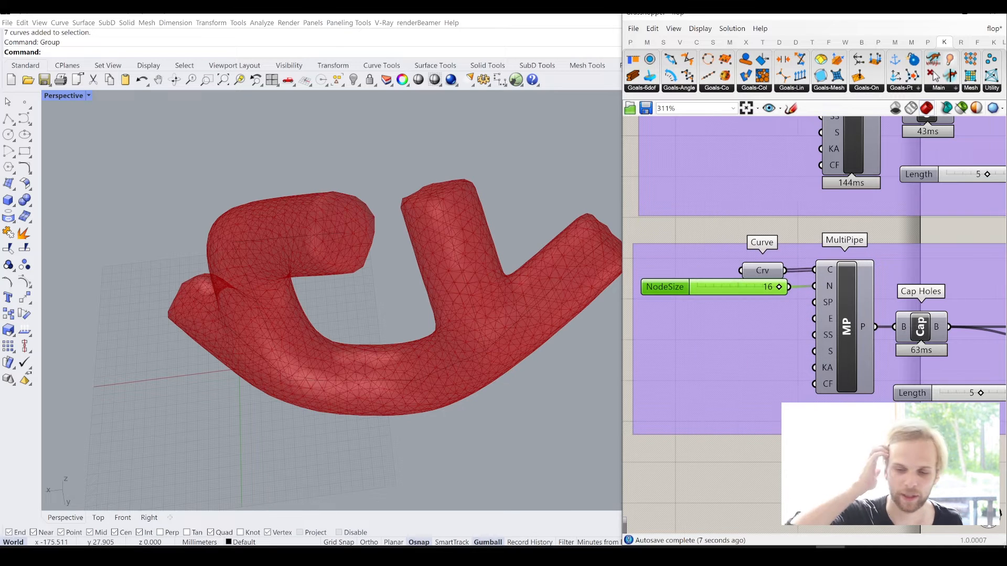
{"action": "right_click_drag", "start_coordinate": [268, 339], "coordinate": [357, 327]}
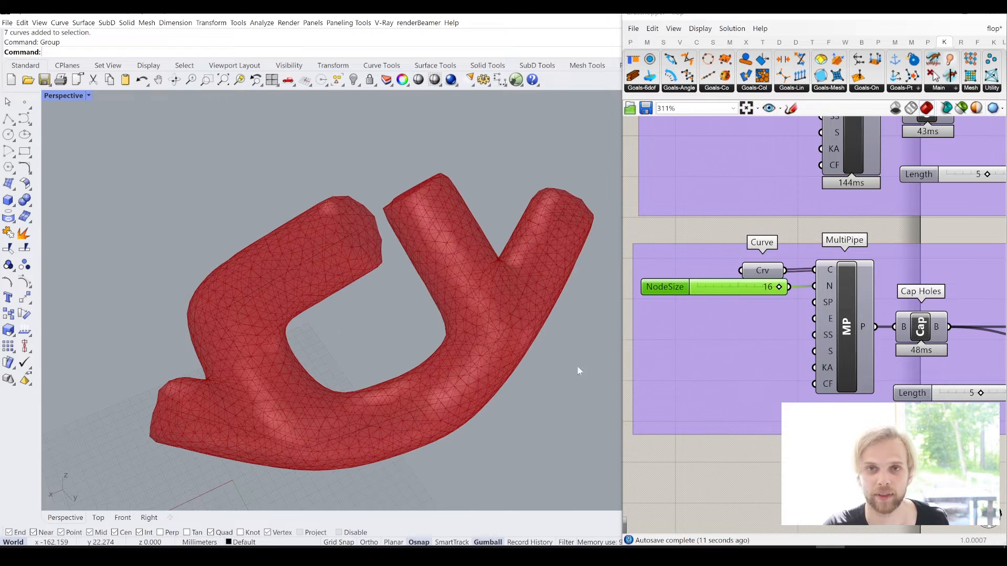
- Add a number slider with value 0 beside the pipe groups and connect it to the third MultiPipe's EndOffset input
{"action": "scroll", "coordinate": [741, 351], "scroll_direction": "down", "scroll_amount": 4}
{"action": "right_click_drag", "start_coordinate": [815, 387], "coordinate": [922, 460]}
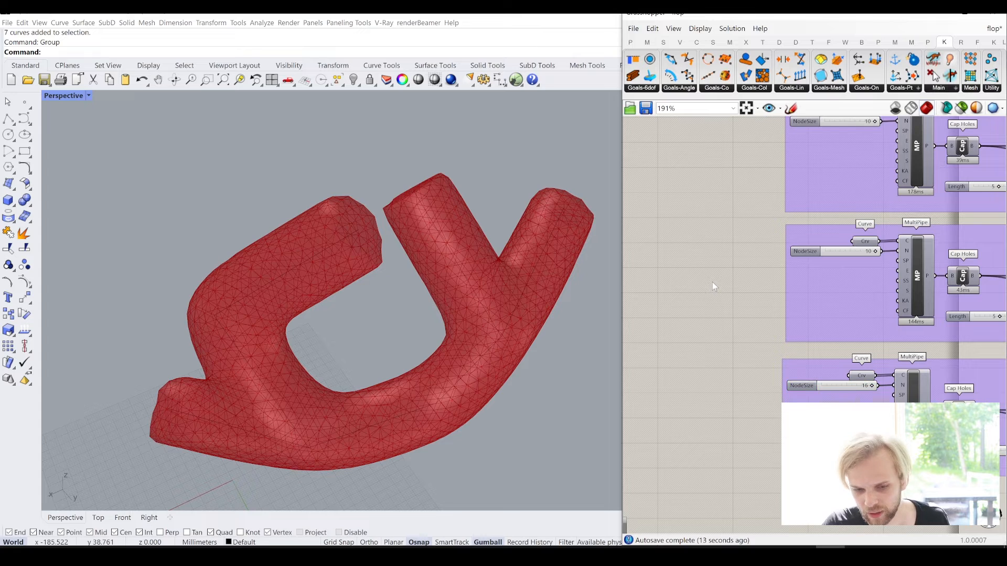
{"action": "double_click", "coordinate": [712, 282]}
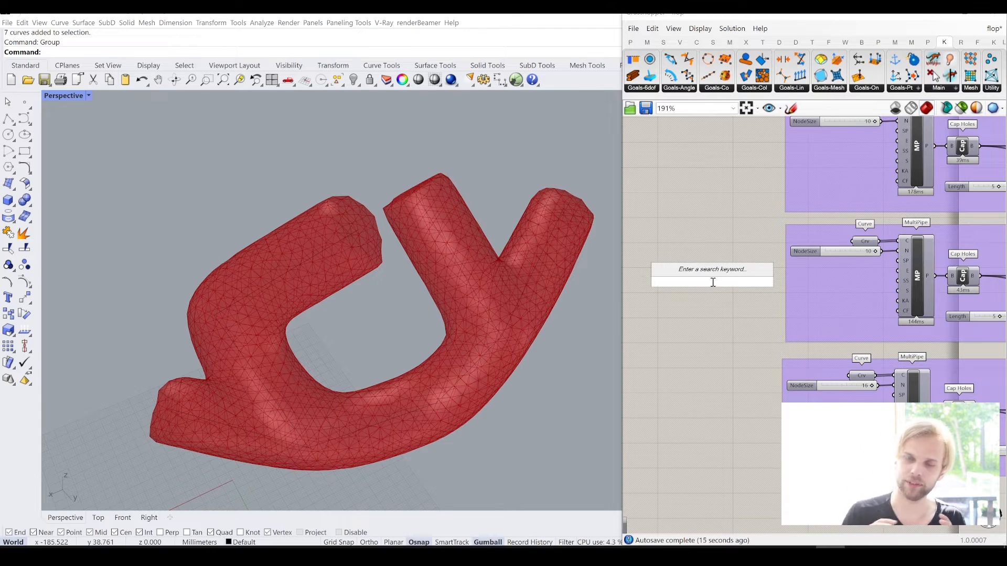
{"action": "type", "text": "slider"}
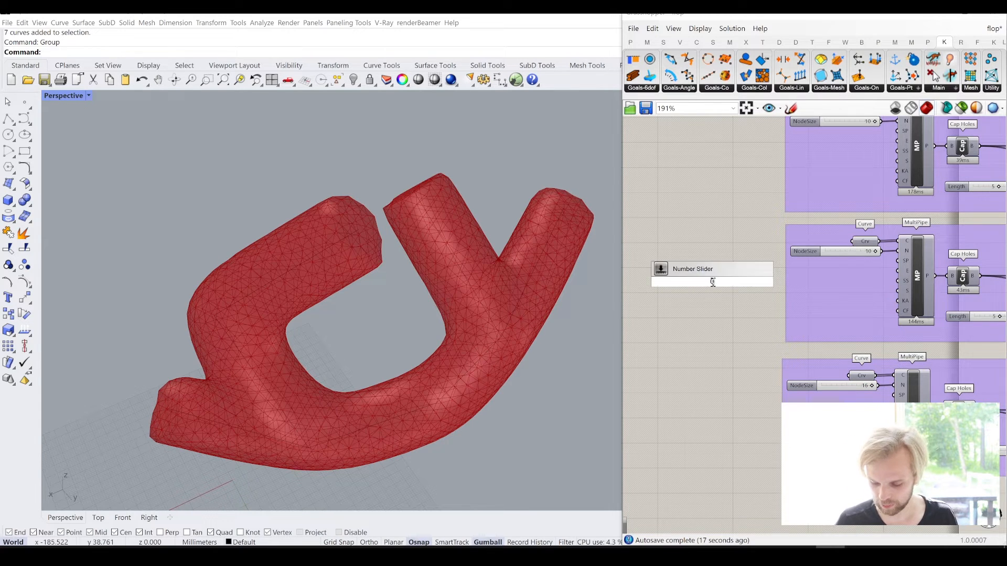
{"action": "key", "text": "Return"}
{"action": "scroll", "coordinate": [758, 290], "scroll_direction": "up", "scroll_amount": 1}
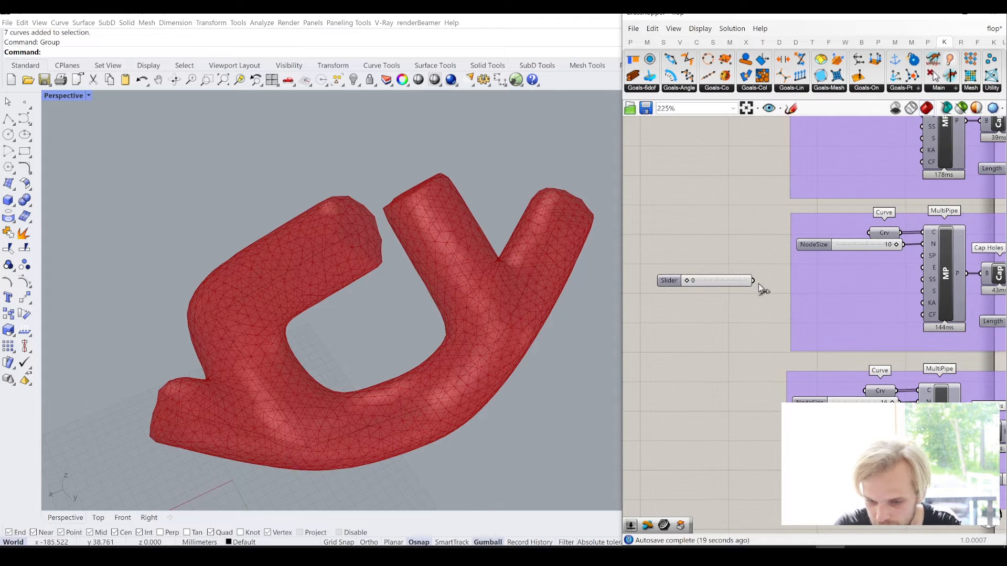
{"action": "left_click_drag", "start_coordinate": [753, 281], "coordinate": [848, 414]}
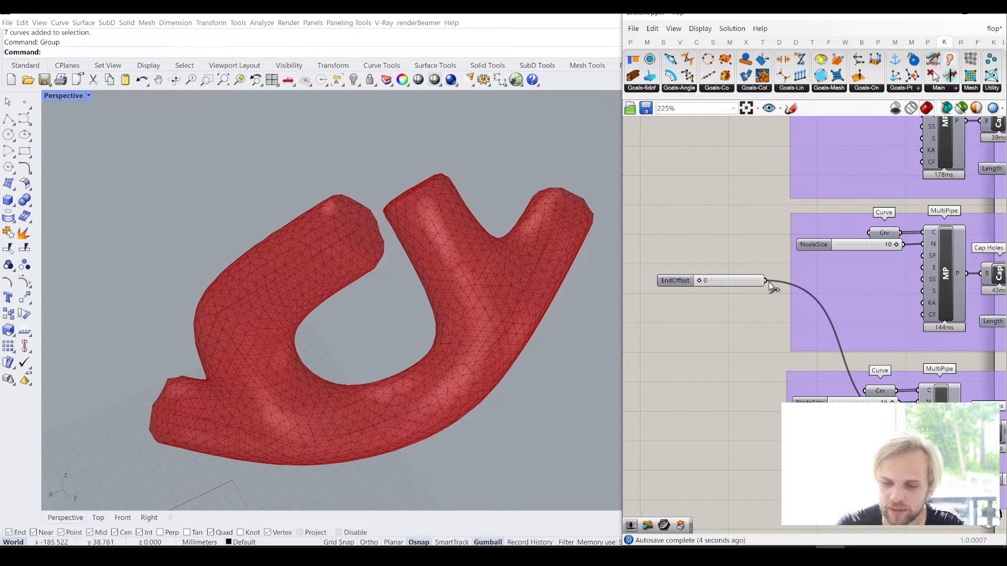
- Connect the same EndOffset slider to the second and first MultiPipes and reposition it beside the groups
{"action": "left_click_drag", "start_coordinate": [767, 281], "coordinate": [924, 268]}
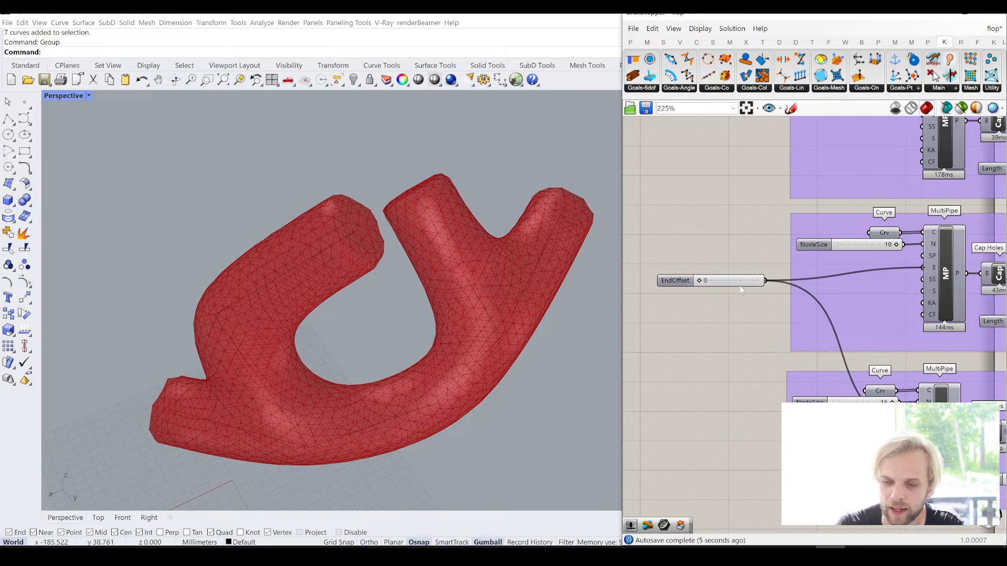
{"action": "right_click_drag", "start_coordinate": [738, 221], "coordinate": [726, 300]}
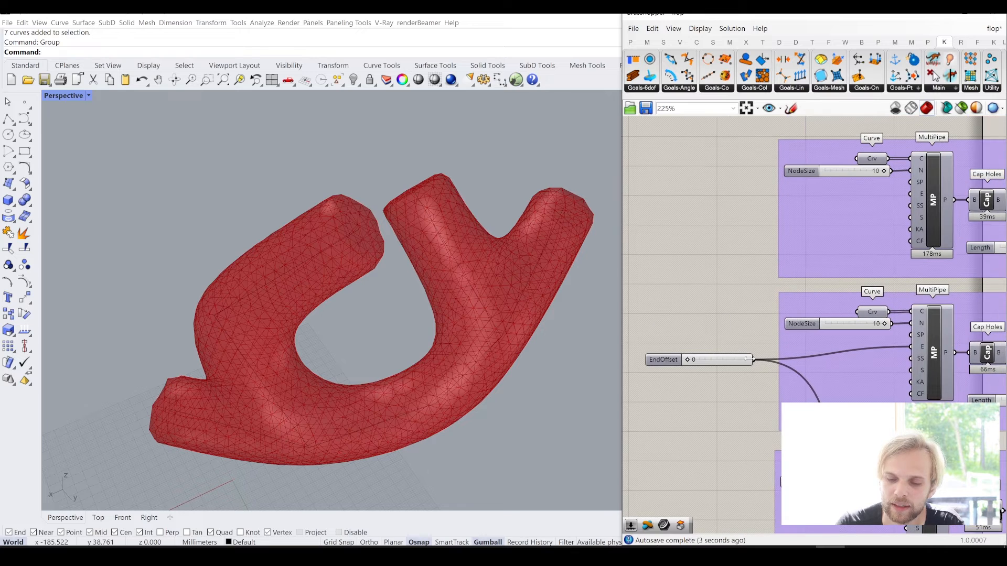
{"action": "left_click_drag", "start_coordinate": [839, 268], "coordinate": [907, 203]}
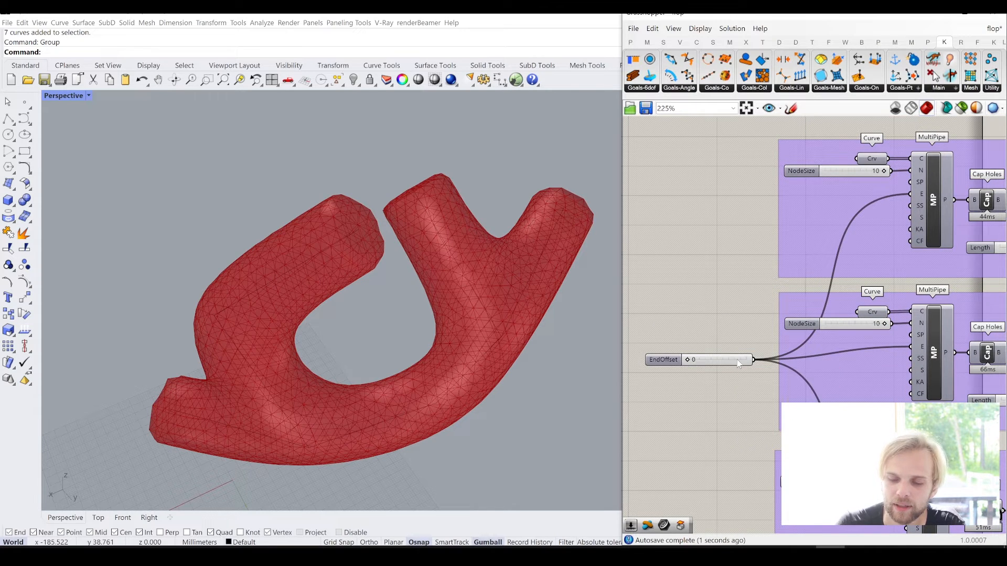
{"action": "mouse_move", "coordinate": [728, 362]}
{"action": "left_mouse_down"}
{"action": "mouse_move", "coordinate": [725, 337]}
{"action": "mouse_move", "coordinate": [733, 353]}
{"action": "left_mouse_up"}
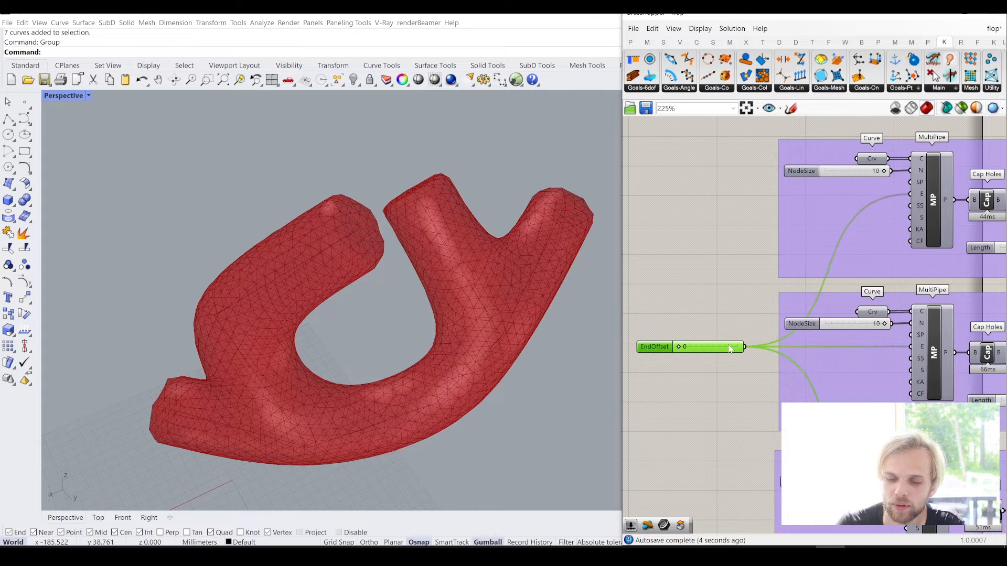
{"action": "left_click", "coordinate": [722, 267]}
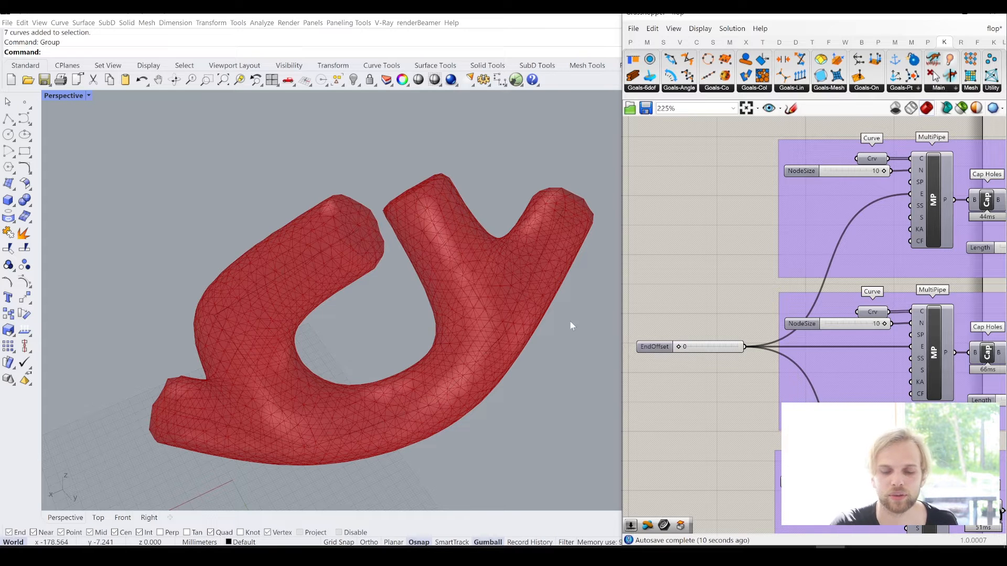
- Turn off the preview of the third pipe group's TriRemesh component
{"action": "scroll", "coordinate": [784, 366], "scroll_direction": "down", "scroll_amount": 4}
{"action": "right_click_drag", "start_coordinate": [895, 351], "coordinate": [811, 339]}
{"action": "left_click", "coordinate": [855, 425]}
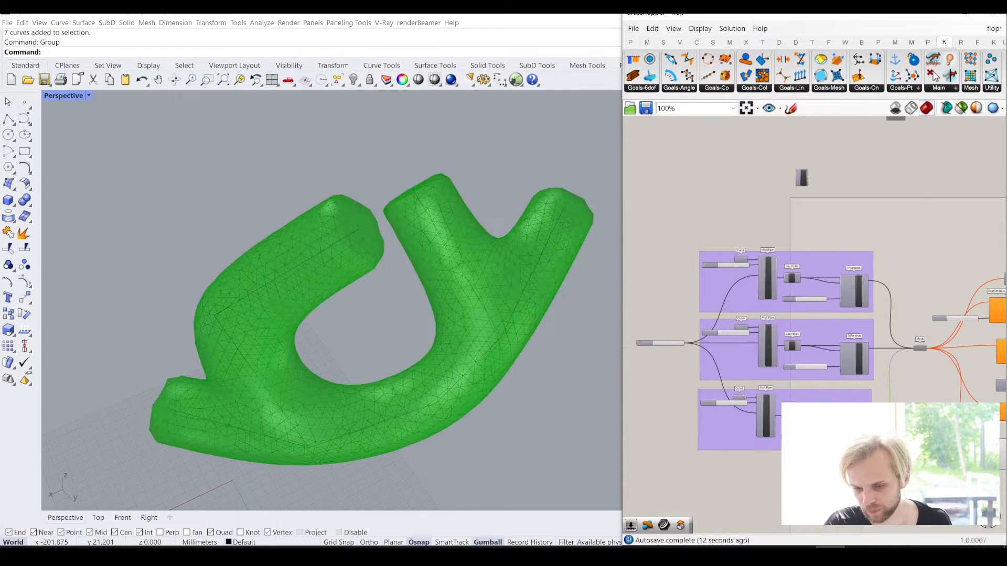
{"action": "middle_click", "coordinate": [878, 423]}
{"action": "left_click", "coordinate": [894, 392]}
{"action": "scroll", "coordinate": [923, 357], "scroll_direction": "up", "scroll_amount": 2}
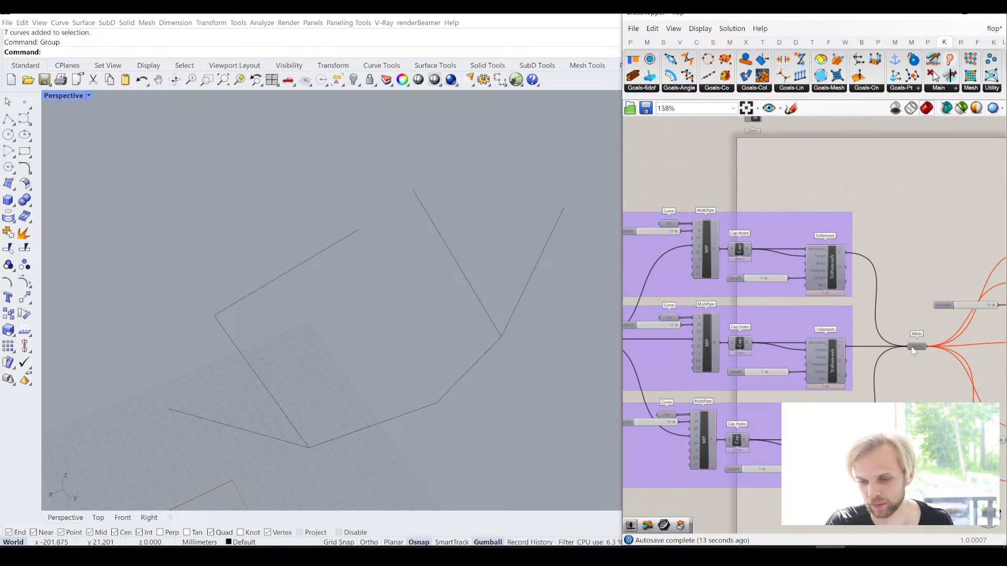
- Re-enable the shared Mesh parameter so all three pipe meshes feed the goals again
{"action": "middle_click", "coordinate": [919, 348]}
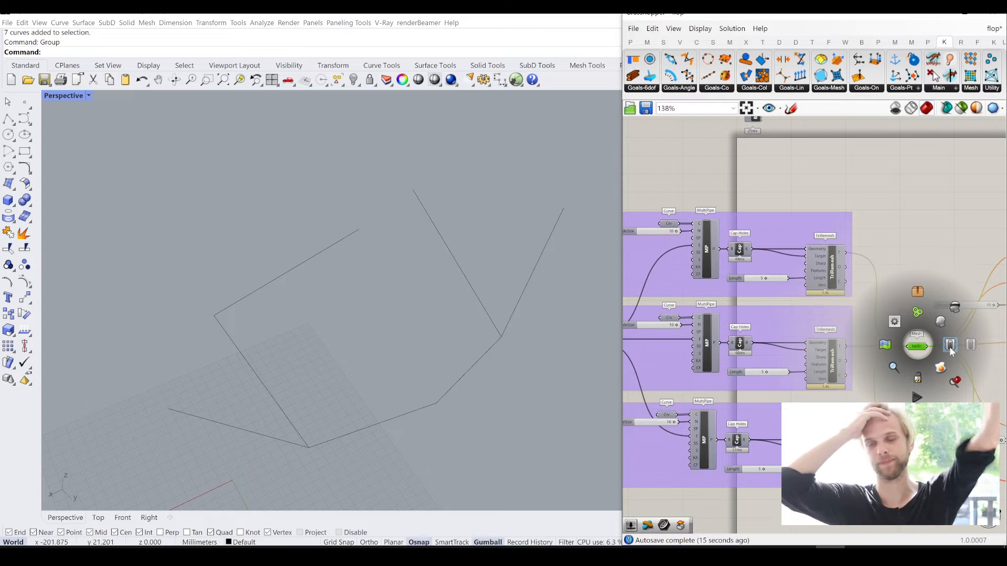
{"action": "left_click", "coordinate": [951, 346]}
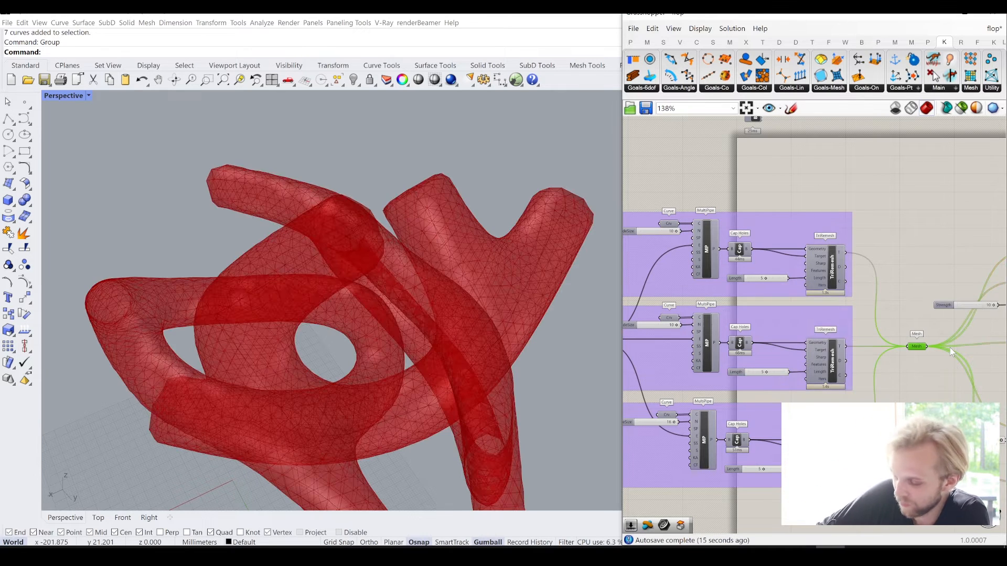
{"action": "left_click", "coordinate": [936, 229]}
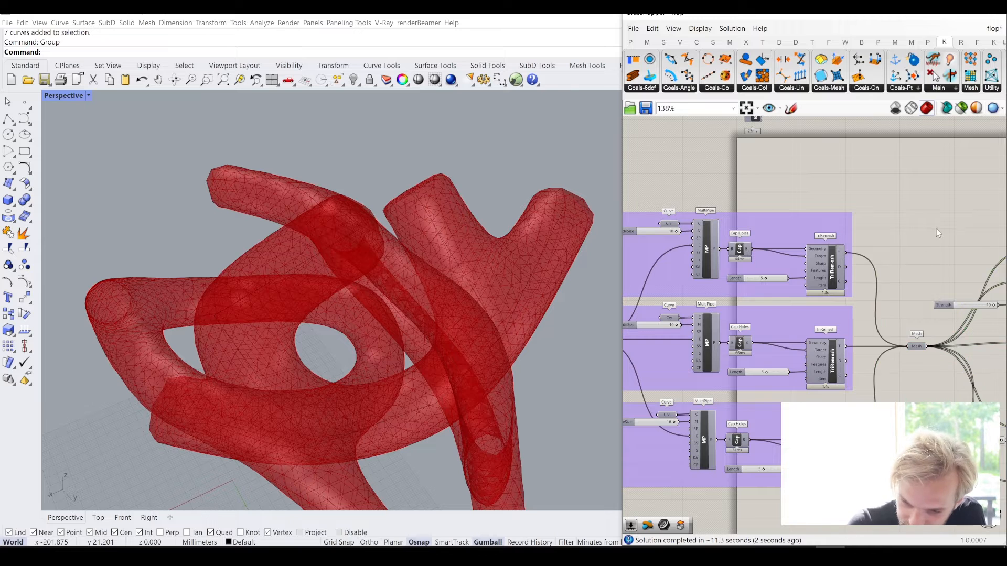
- Turn off the preview of the soft body collision goal below the Pressure goal
{"action": "scroll", "coordinate": [936, 228], "scroll_direction": "down", "scroll_amount": 5}
{"action": "right_click_drag", "start_coordinate": [966, 270], "coordinate": [776, 268]}
{"action": "scroll", "coordinate": [781, 359], "scroll_direction": "up", "scroll_amount": 4}
{"action": "scroll", "coordinate": [783, 360], "scroll_direction": "up", "scroll_amount": 1}
{"action": "left_click", "coordinate": [781, 357]}
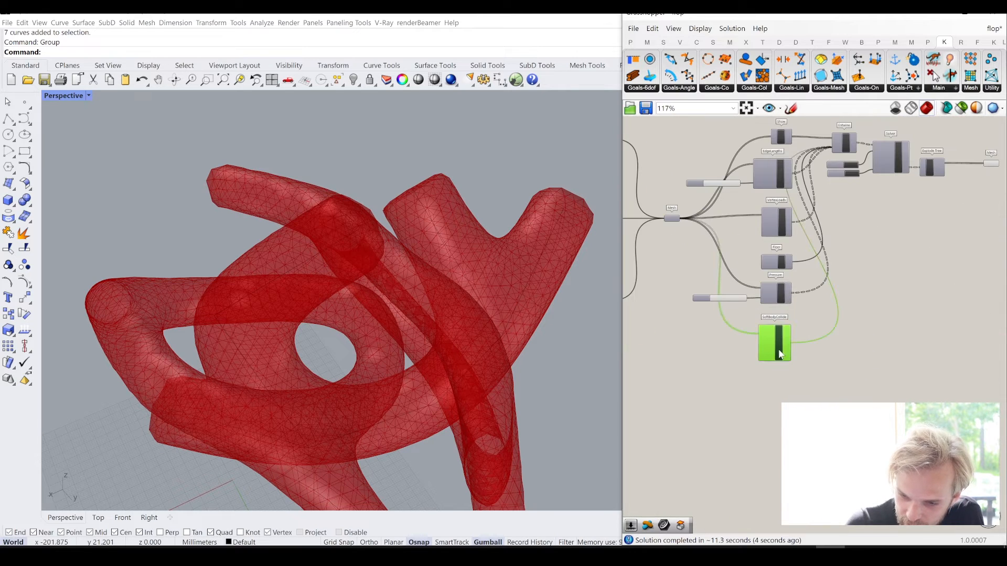
{"action": "middle_click", "coordinate": [780, 354]}
{"action": "left_click", "coordinate": [818, 311]}
{"action": "left_click", "coordinate": [937, 237]}
- Reset the solver, run the simulation until the three pipes pile up on the floor, and pause it
{"action": "right_click_drag", "start_coordinate": [898, 228], "coordinate": [797, 272]}
{"action": "scroll", "coordinate": [764, 219], "scroll_direction": "up", "scroll_amount": 5}
{"action": "right_click_drag", "start_coordinate": [415, 322], "coordinate": [405, 279]}
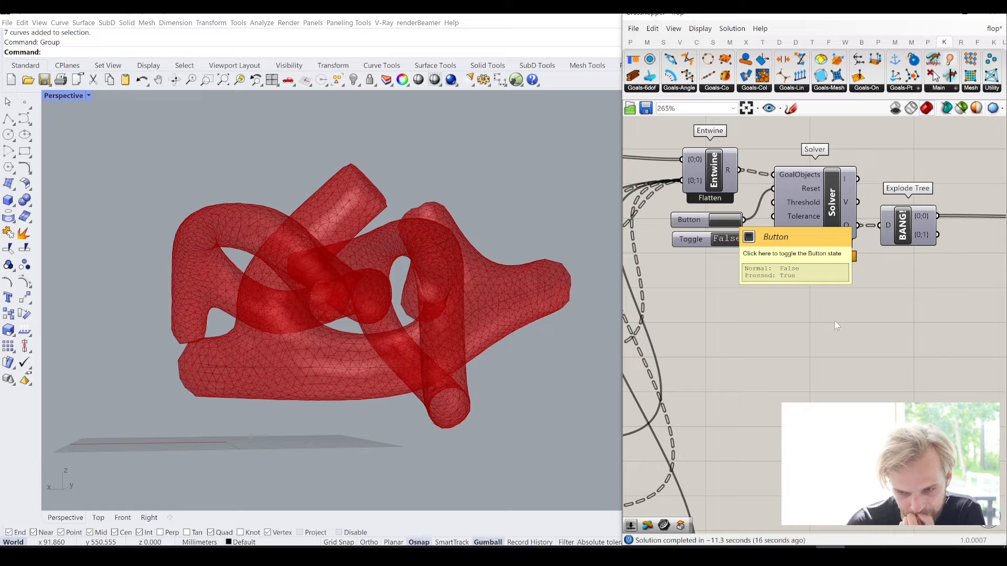
{"action": "left_click", "coordinate": [725, 219]}
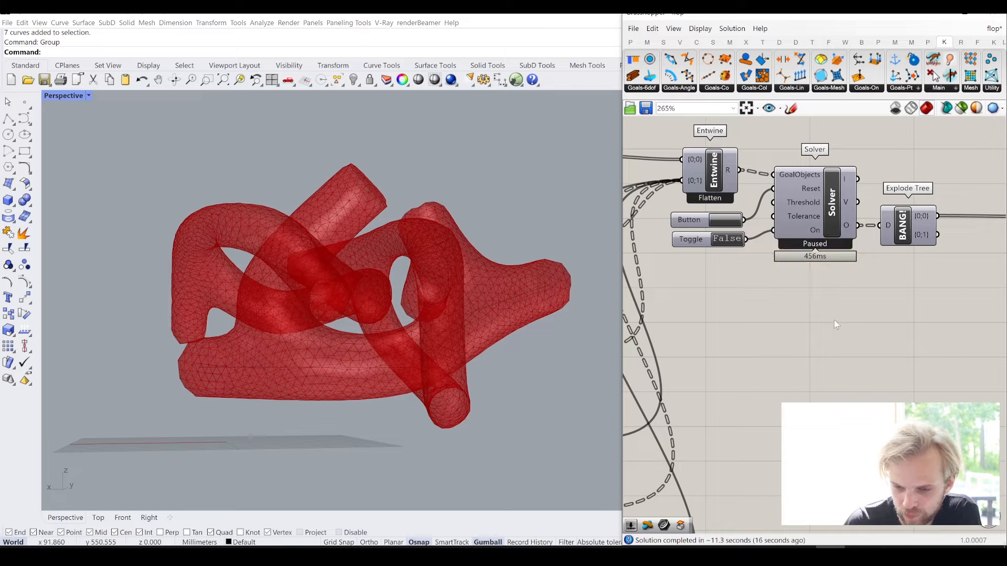
{"action": "left_click", "coordinate": [728, 243]}
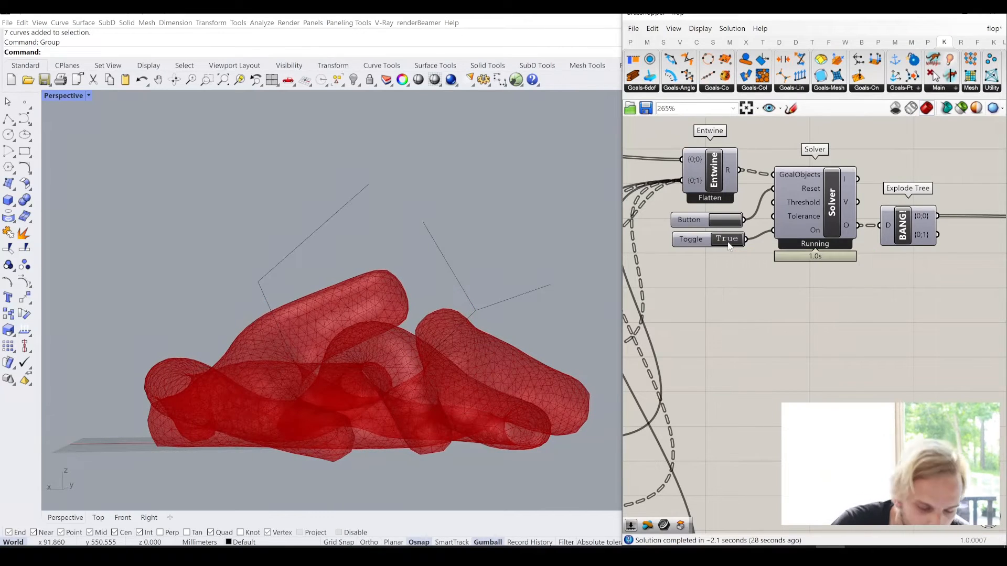
{"action": "left_click", "coordinate": [728, 241]}
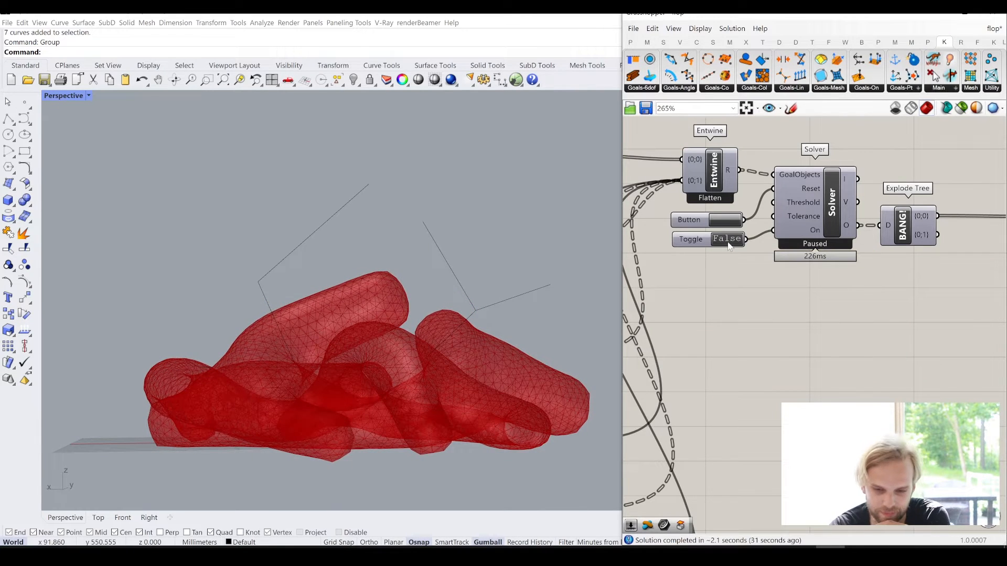
- Select the final Mesh parameter after the solver and examine the collapsed pipe pile from several sides
{"action": "right_click_drag", "start_coordinate": [444, 390], "coordinate": [262, 388]}
{"action": "scroll", "coordinate": [288, 361], "scroll_direction": "down", "scroll_amount": 4}
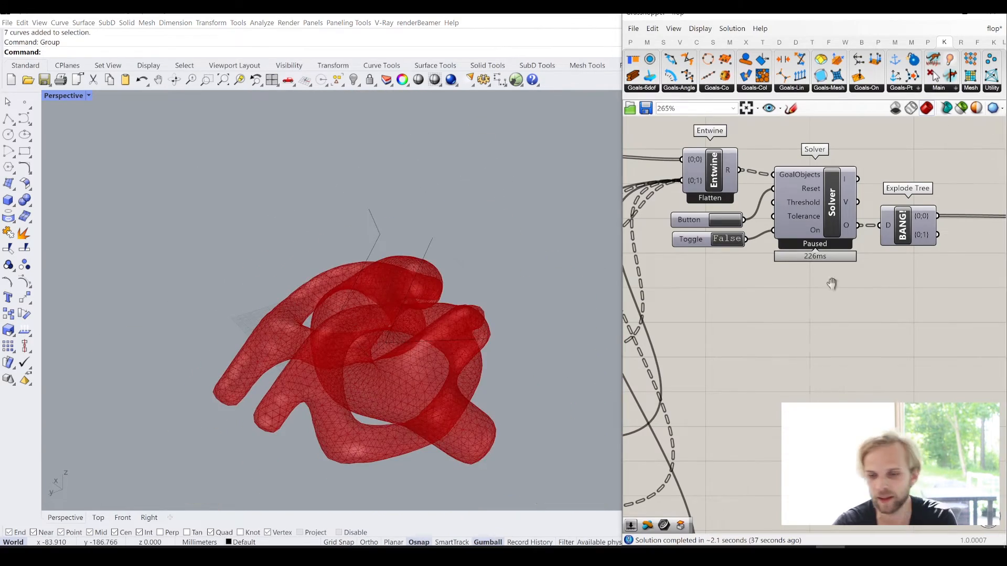
{"action": "right_click_drag", "start_coordinate": [832, 284], "coordinate": [748, 281]}
{"action": "scroll", "coordinate": [749, 281], "scroll_direction": "down", "scroll_amount": 4}
{"action": "right_click_drag", "start_coordinate": [867, 251], "coordinate": [808, 256]}
{"action": "scroll", "coordinate": [808, 256], "scroll_direction": "up", "scroll_amount": 4}
{"action": "scroll", "coordinate": [808, 256], "scroll_direction": "up", "scroll_amount": 1}
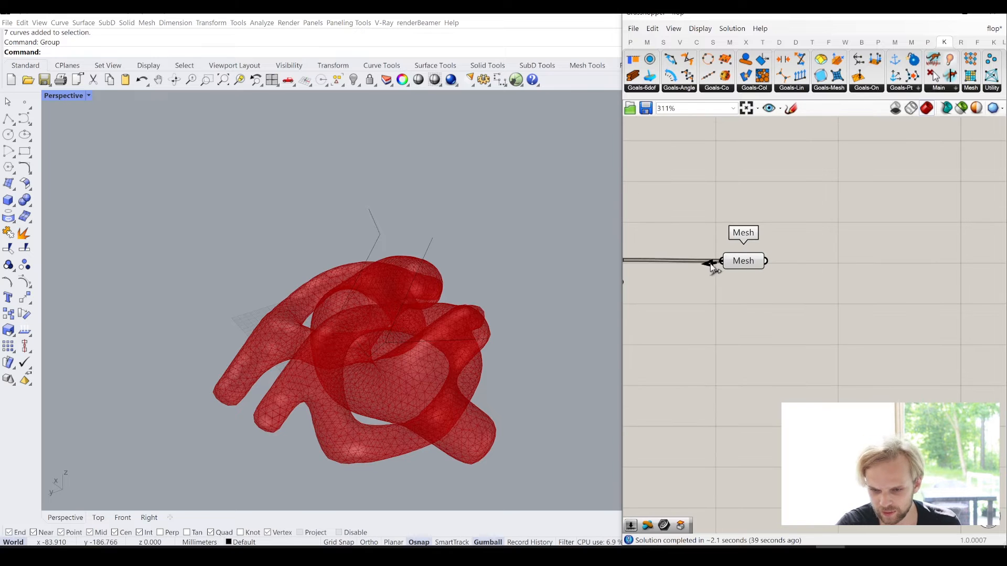
{"action": "left_click_drag", "start_coordinate": [749, 262], "coordinate": [736, 262]}
{"action": "right_click_drag", "start_coordinate": [314, 365], "coordinate": [383, 327]}
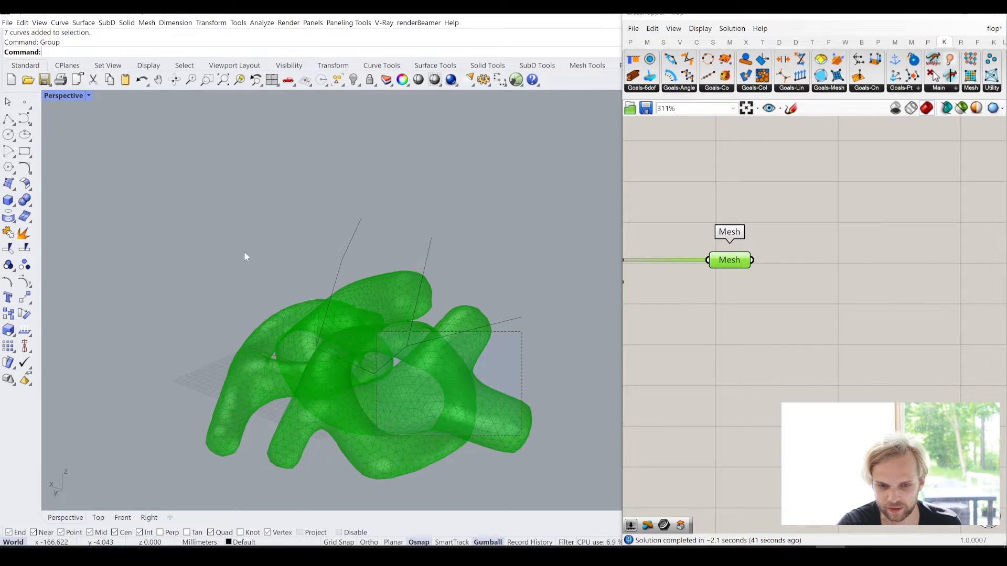
- Hide all source curves in the Rhino viewport so only the simulated pipe pile is displayed
{"action": "key", "text": "ctrl+a"}
{"action": "key", "text": "ctrl+h"}
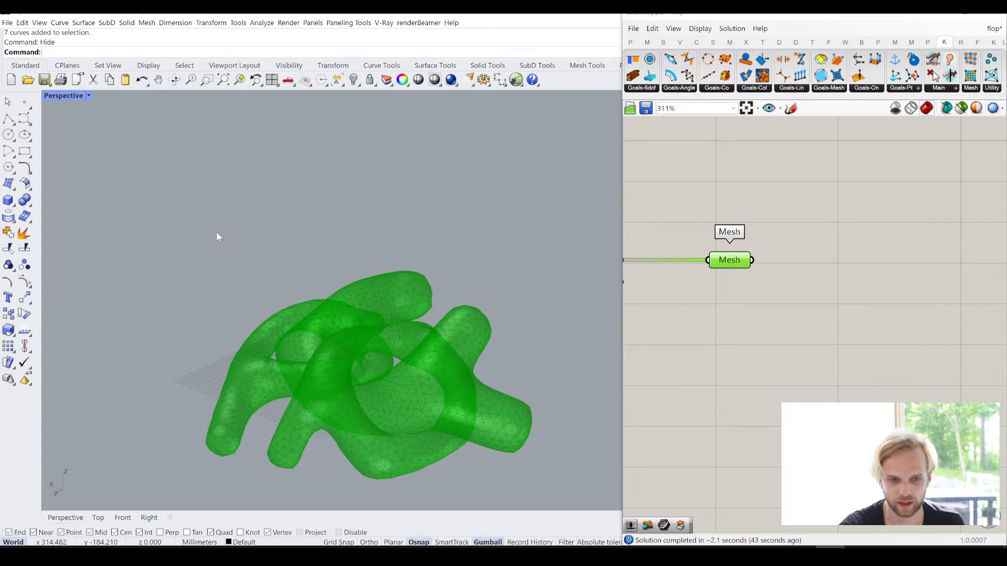
{"action": "right_click_drag", "start_coordinate": [218, 237], "coordinate": [343, 252]}
- Review the goals feeding the solver, select the Floor goal, and list the available collision goals
{"action": "left_click", "coordinate": [705, 334]}
{"action": "scroll", "coordinate": [708, 332], "scroll_direction": "down", "scroll_amount": 3}
{"action": "right_click_drag", "start_coordinate": [758, 273], "coordinate": [808, 257]}
{"action": "right_click_drag", "start_coordinate": [703, 326], "coordinate": [949, 255]}
{"action": "scroll", "coordinate": [728, 332], "scroll_direction": "up", "scroll_amount": 1}
{"action": "scroll", "coordinate": [728, 332], "scroll_direction": "up", "scroll_amount": 2}
{"action": "left_click", "coordinate": [760, 302]}
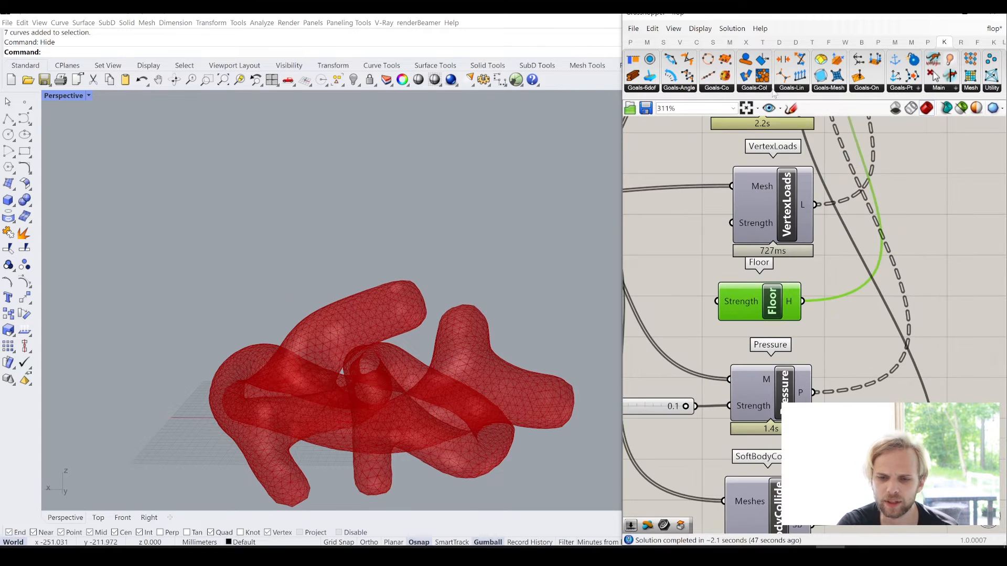
{"action": "left_click", "coordinate": [753, 88]}
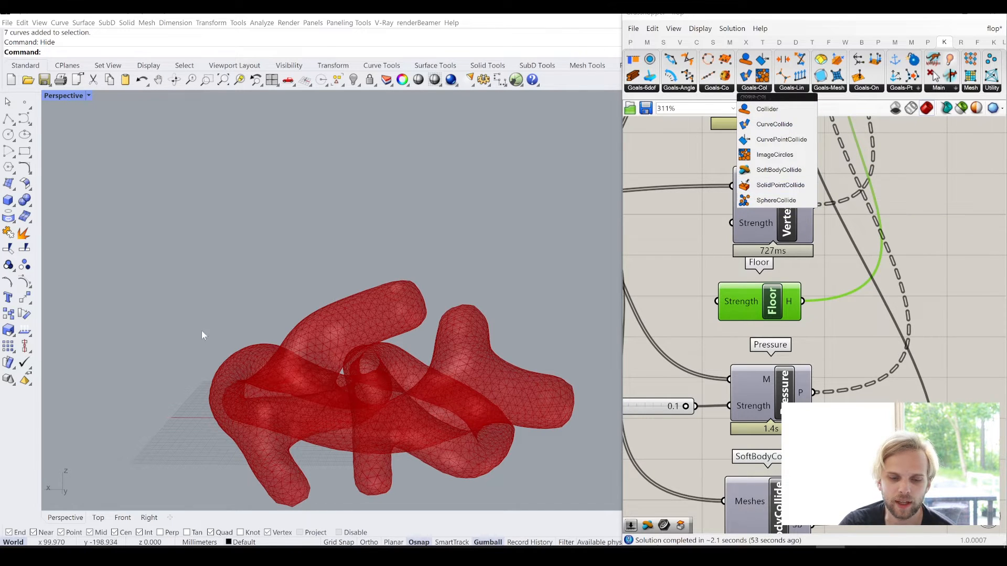
- Examine the collapsed pipe pile from several sides and review the solver's output chain up to the final Mesh parameter
{"action": "right_click_drag", "start_coordinate": [244, 304], "coordinate": [278, 323]}
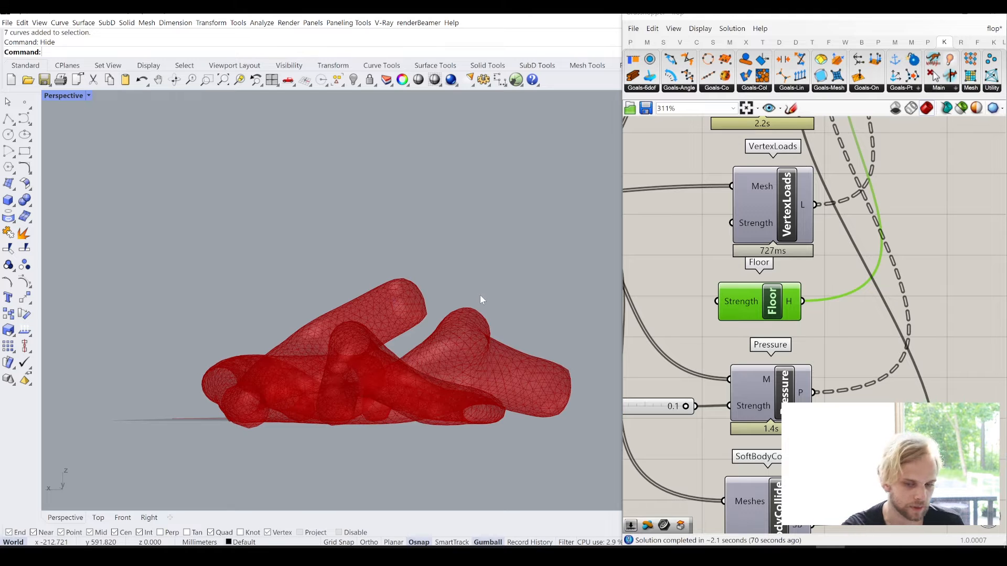
{"action": "right_click_drag", "start_coordinate": [545, 294], "coordinate": [417, 348]}
{"action": "scroll", "coordinate": [370, 346], "scroll_direction": "up", "scroll_amount": 5}
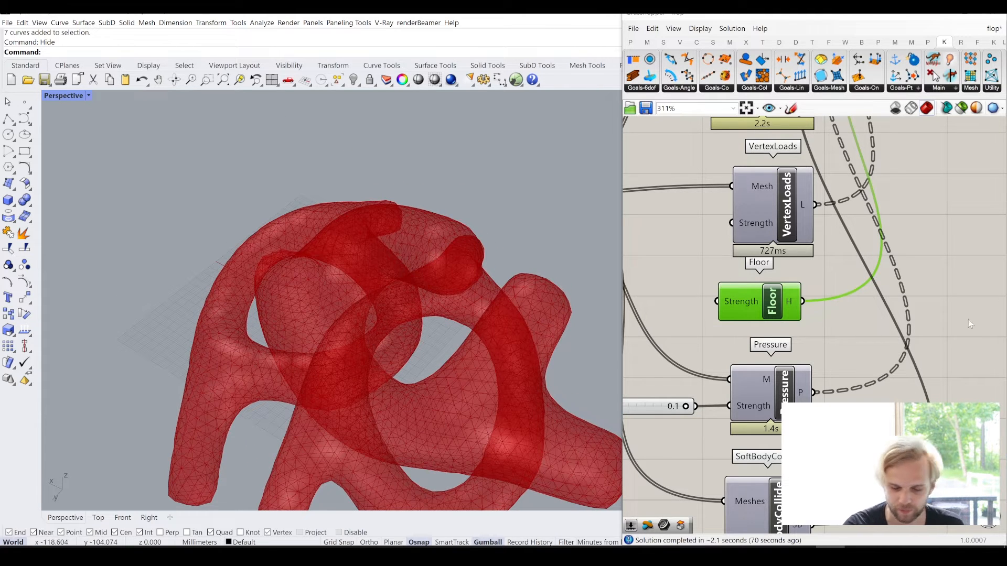
{"action": "right_click_drag", "start_coordinate": [902, 343], "coordinate": [799, 348]}
{"action": "left_click", "coordinate": [866, 286]}
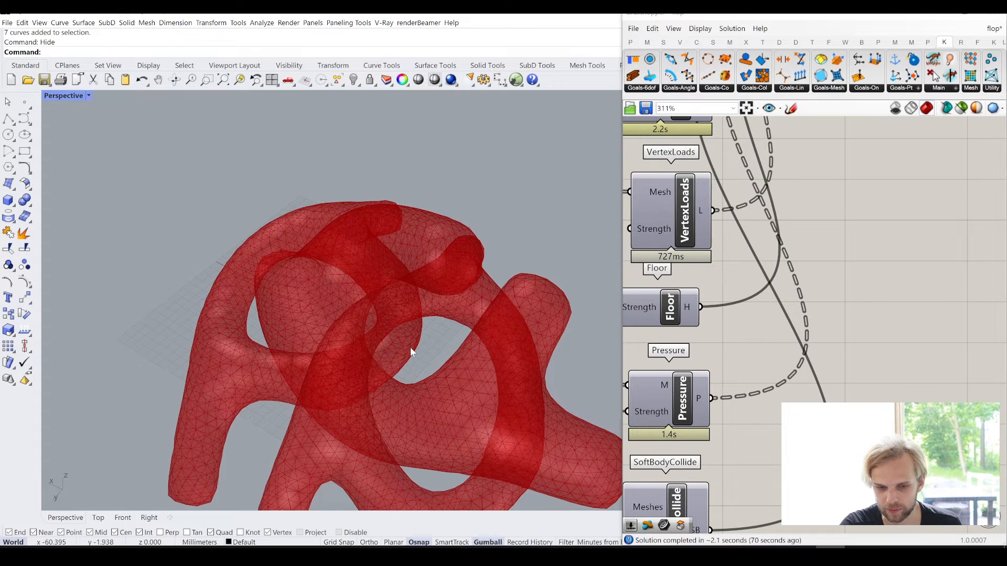
{"action": "right_click_drag", "start_coordinate": [411, 348], "coordinate": [508, 322]}
{"action": "scroll", "coordinate": [881, 247], "scroll_direction": "down", "scroll_amount": 3}
{"action": "right_click_drag", "start_coordinate": [944, 363], "coordinate": [913, 370]}
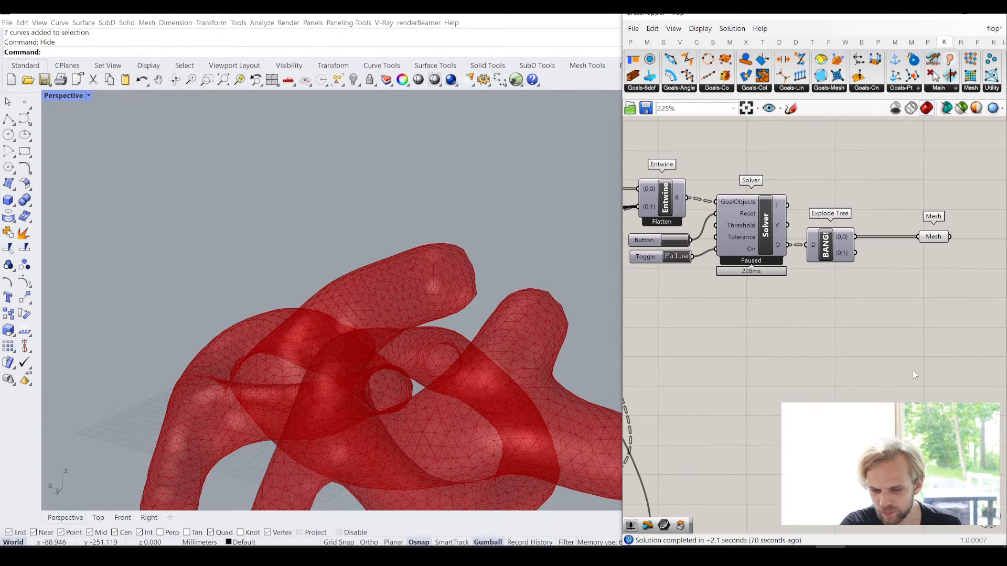
{"action": "right_click_drag", "start_coordinate": [824, 310], "coordinate": [656, 325]}
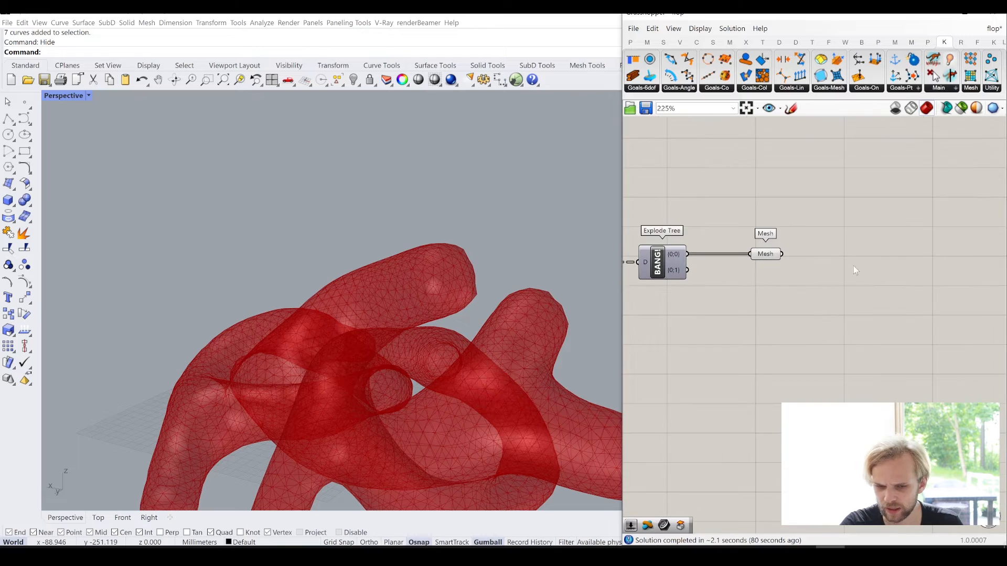
{"action": "scroll", "coordinate": [855, 266], "scroll_direction": "up", "scroll_amount": 3}
{"action": "left_click", "coordinate": [703, 249]}
{"action": "left_click", "coordinate": [798, 287]}
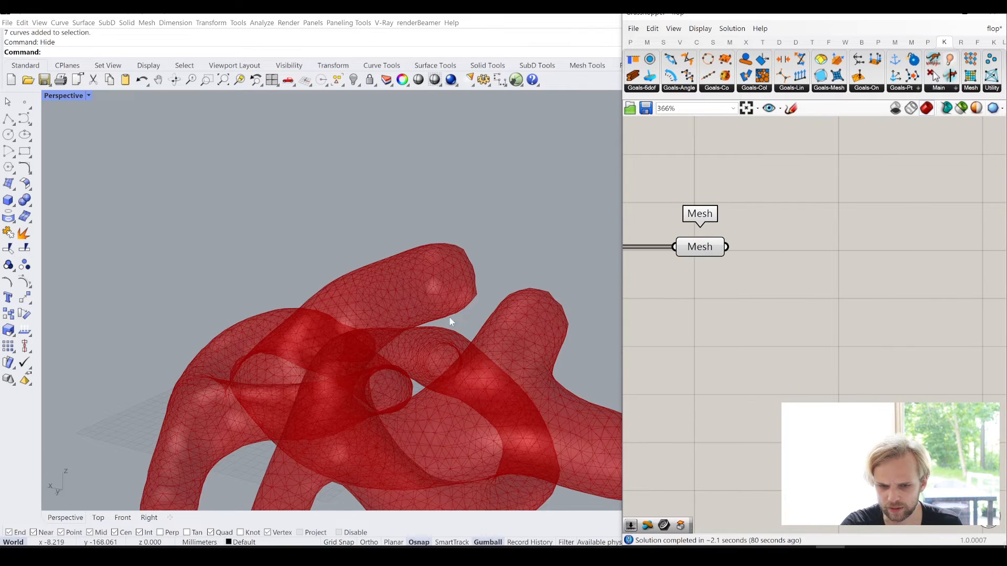
{"action": "mouse_move", "coordinate": [449, 321]}
{"action": "right_mouse_down"}
{"action": "mouse_move", "coordinate": [443, 281]}
{"action": "mouse_move", "coordinate": [485, 374]}
{"action": "mouse_move", "coordinate": [447, 322]}
{"action": "mouse_move", "coordinate": [493, 323]}
{"action": "mouse_move", "coordinate": [444, 304]}
{"action": "mouse_move", "coordinate": [456, 307]}
{"action": "right_mouse_up"}
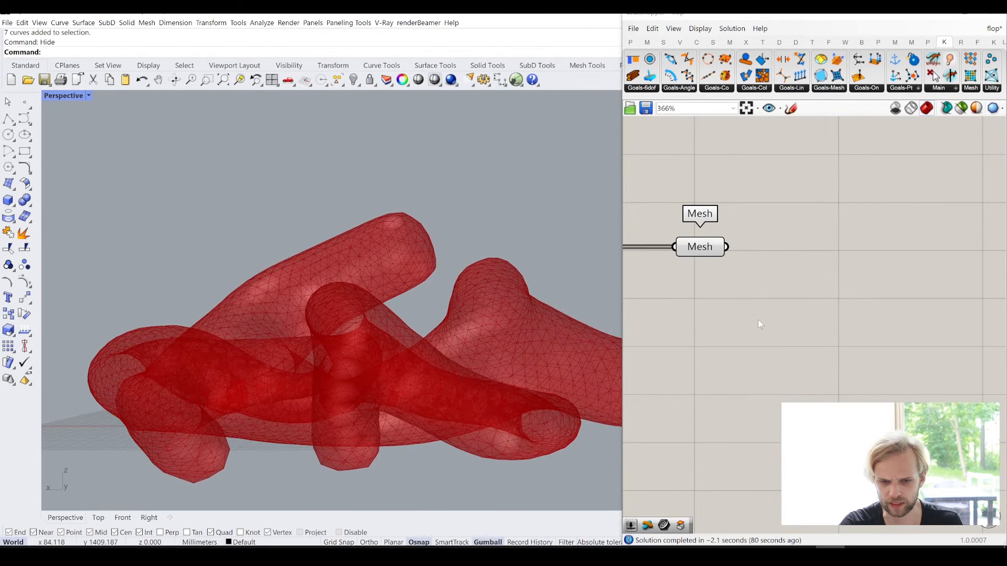
{"action": "double_click", "coordinate": [761, 320]}
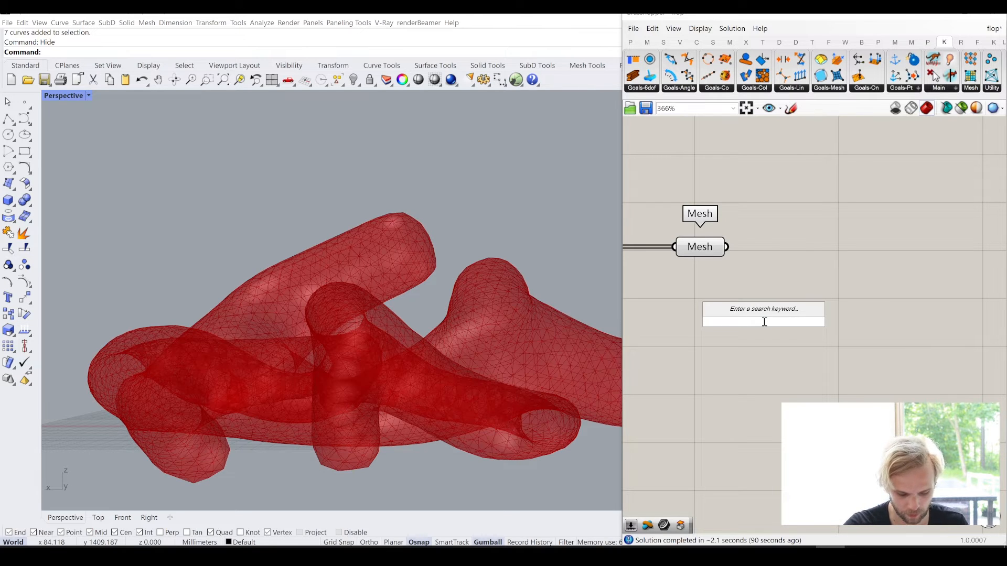
{"action": "type", "text": "mesh dual"}
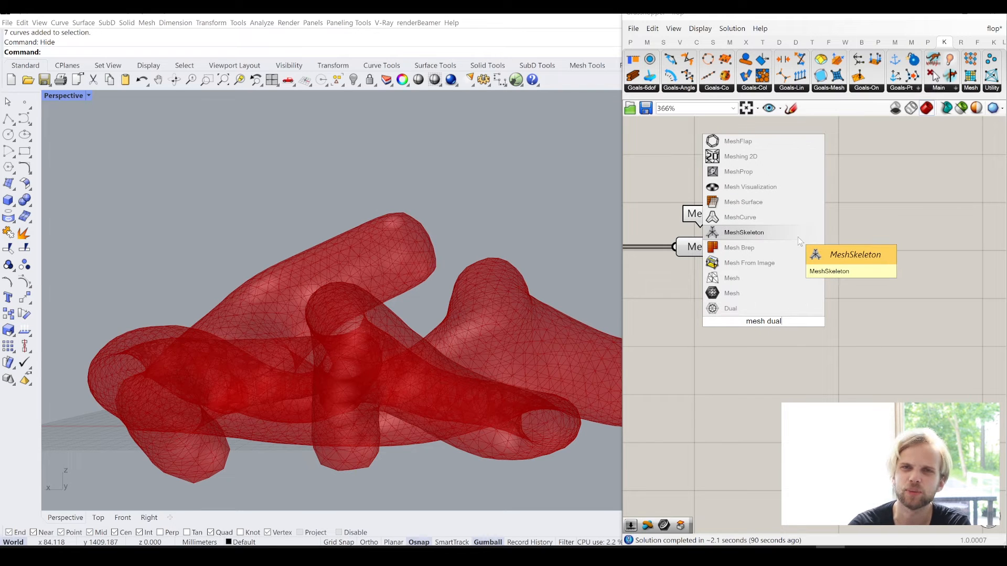
{"action": "scroll", "coordinate": [769, 361], "scroll_direction": "down", "scroll_amount": 5}
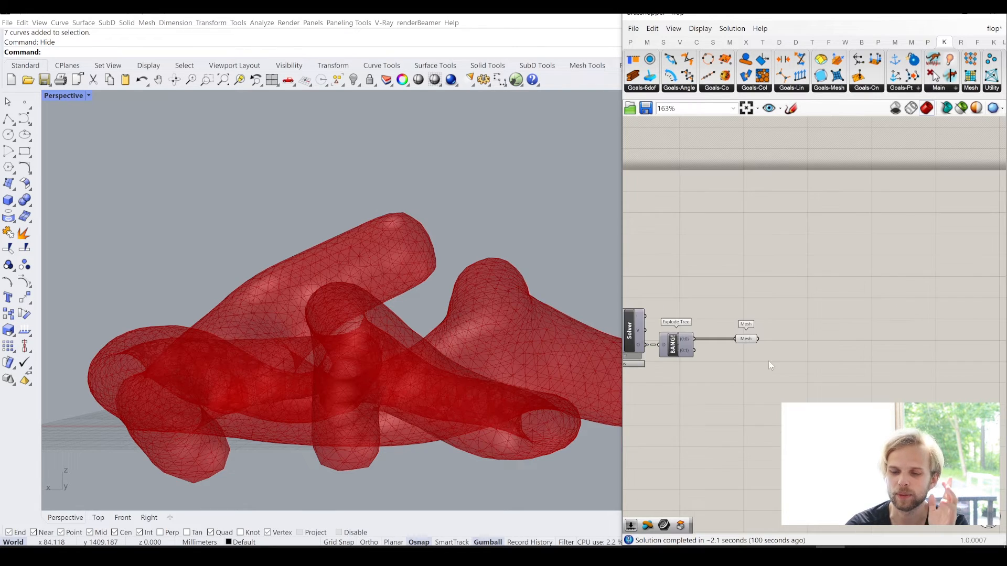
- Look over the whole definition and move the final Mesh parameter closer to the Explode Tree component
{"action": "scroll", "coordinate": [825, 289], "scroll_direction": "down", "scroll_amount": 1}
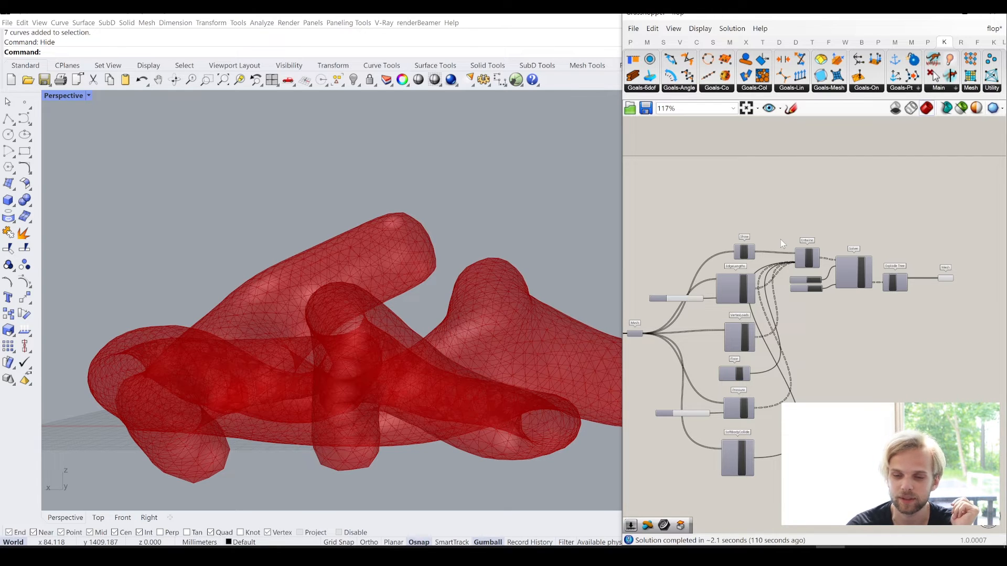
{"action": "scroll", "coordinate": [781, 239], "scroll_direction": "down", "scroll_amount": 3}
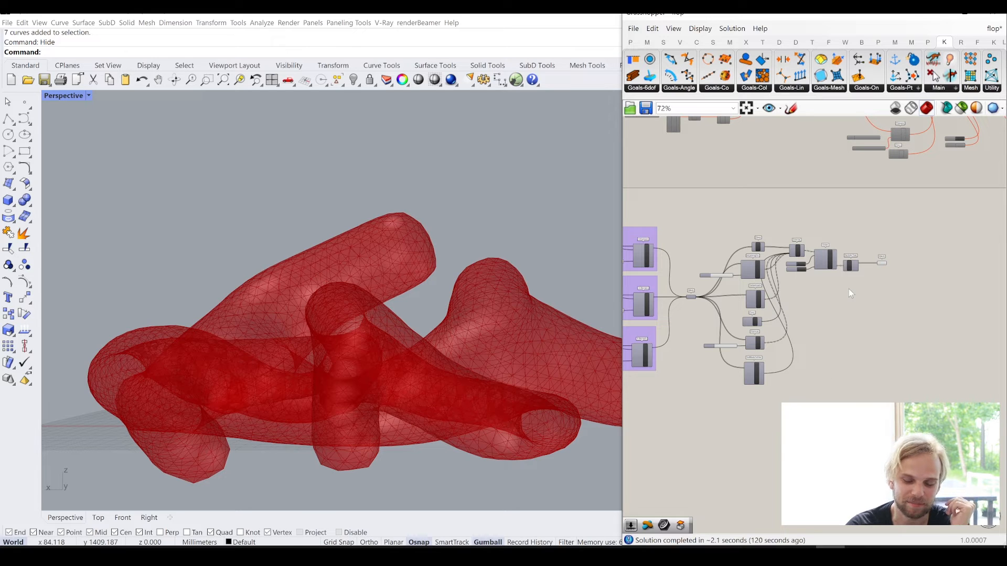
{"action": "scroll", "coordinate": [908, 282], "scroll_direction": "up", "scroll_amount": 5}
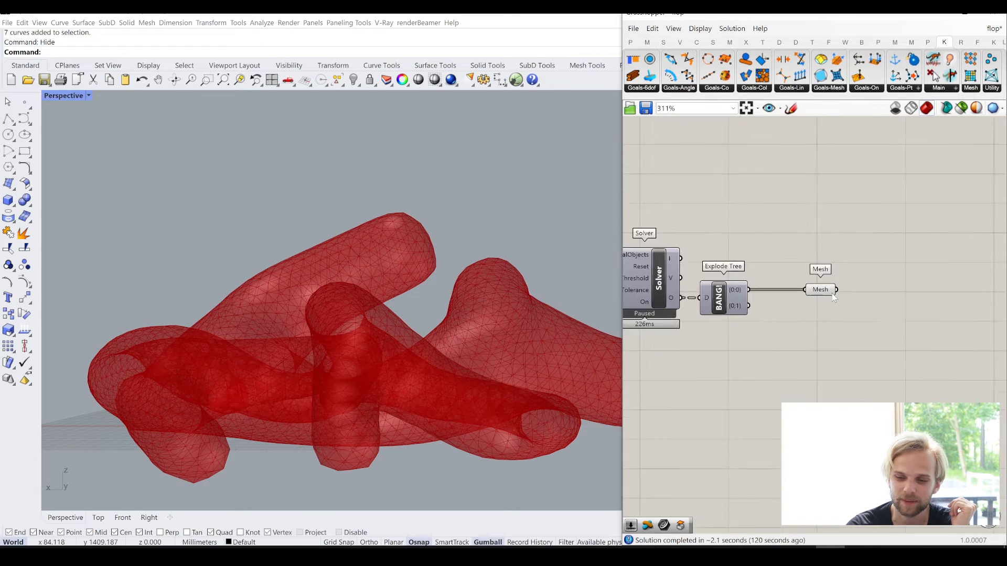
{"action": "left_click_drag", "start_coordinate": [801, 292], "coordinate": [754, 293]}
{"action": "left_click", "coordinate": [839, 345]}
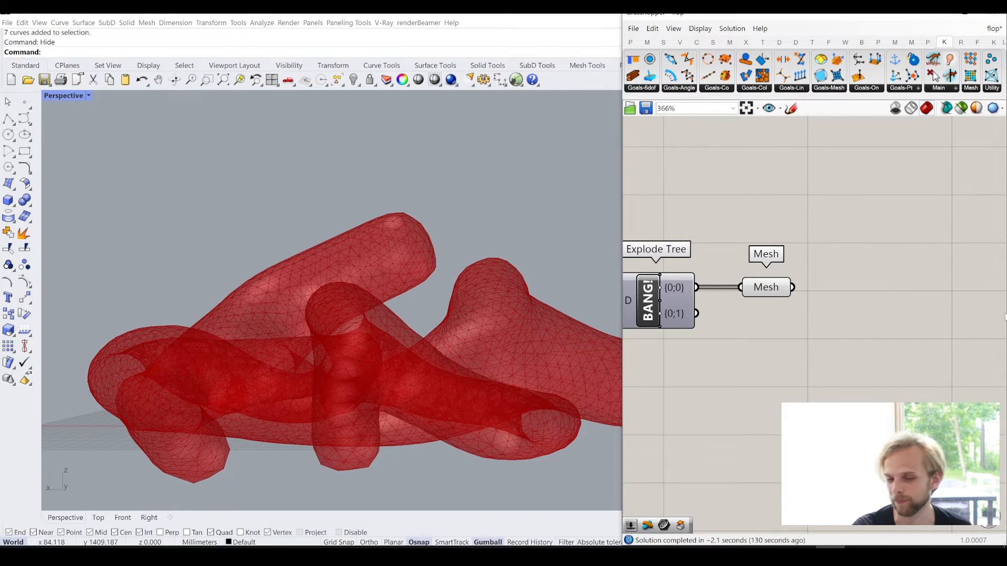
{"action": "double_click", "coordinate": [910, 340]}
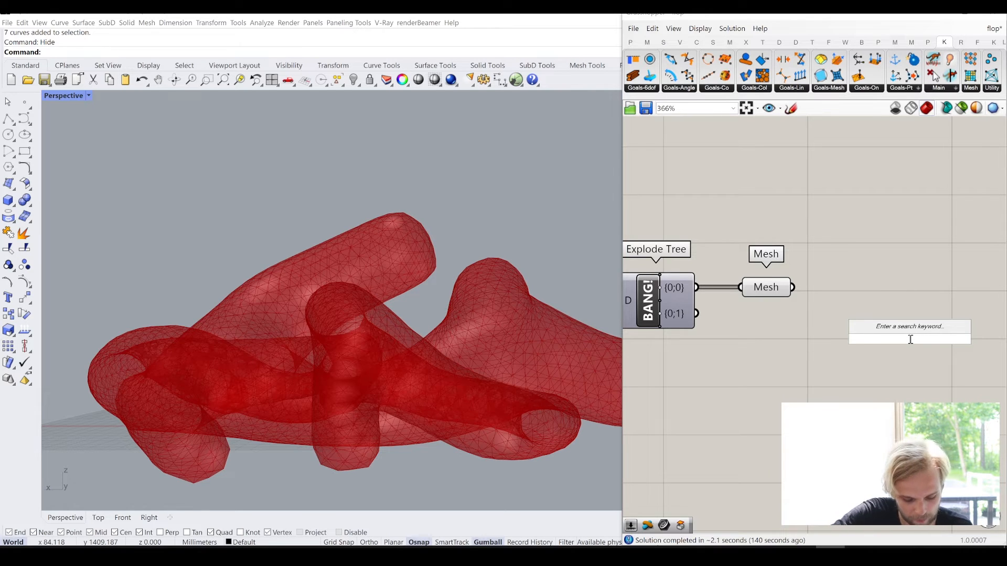
{"action": "type", "text": "mesh dua"}
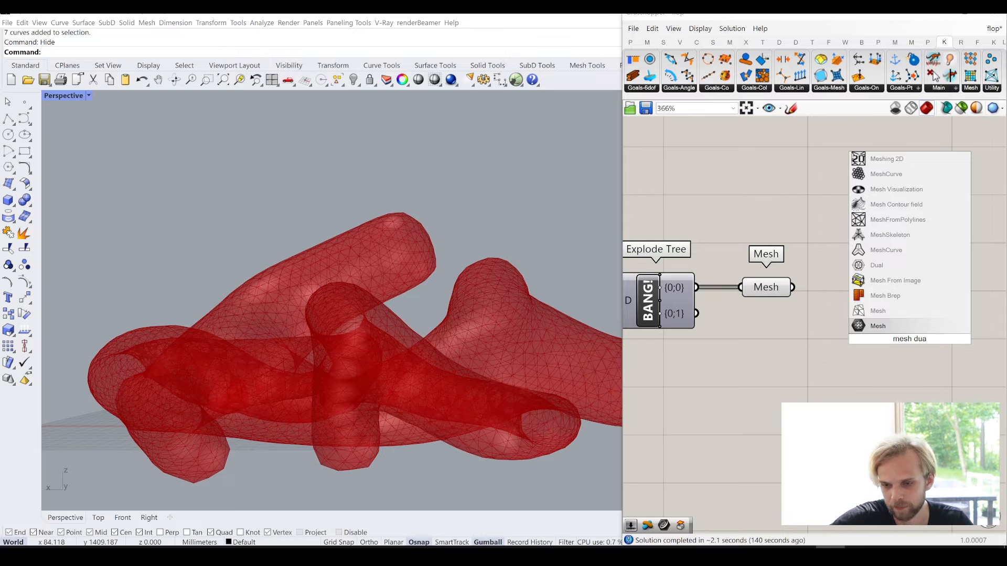
{"action": "type", "text": "l"}
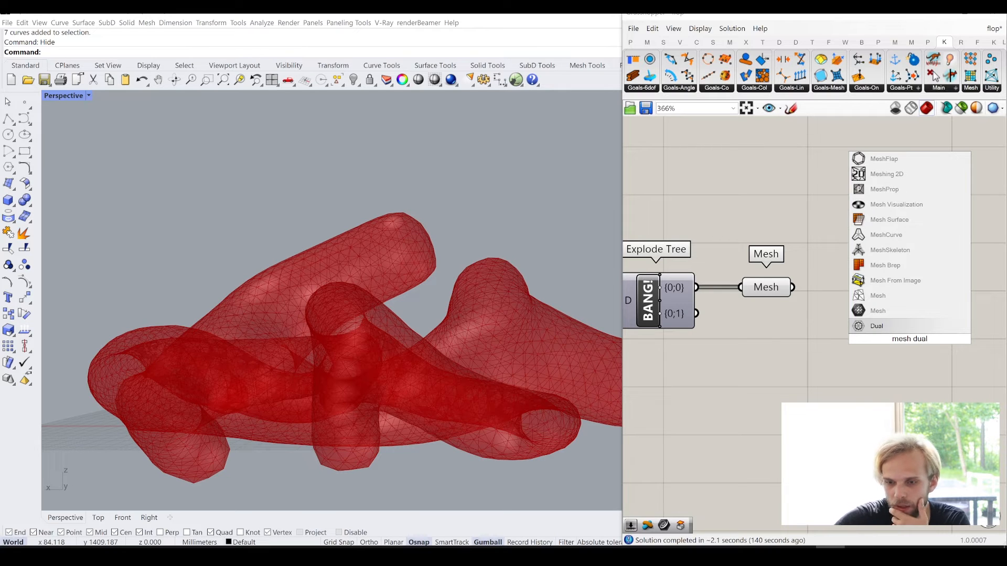
{"action": "key", "text": "Escape"}
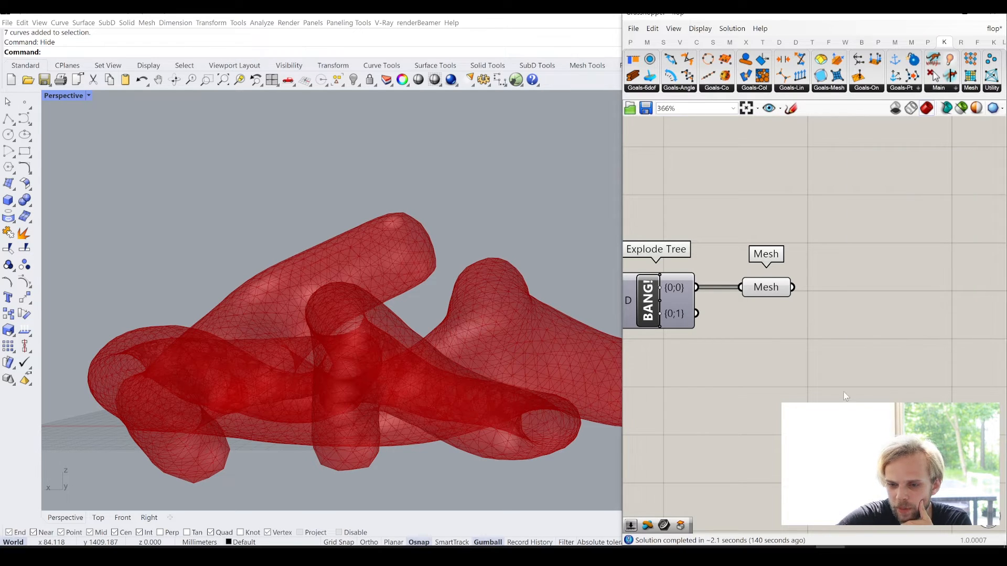
{"action": "double_click", "coordinate": [844, 392]}
{"action": "type", "text": "duakl"}
{"action": "key", "text": "BackSpace"}
{"action": "key", "text": "BackSpace"}
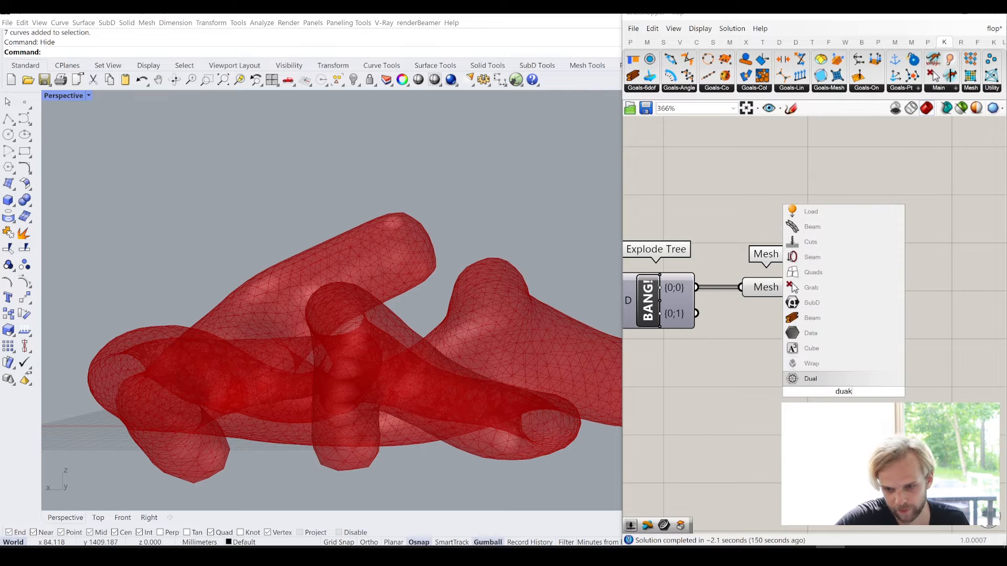
{"action": "type", "text": "l mesh"}
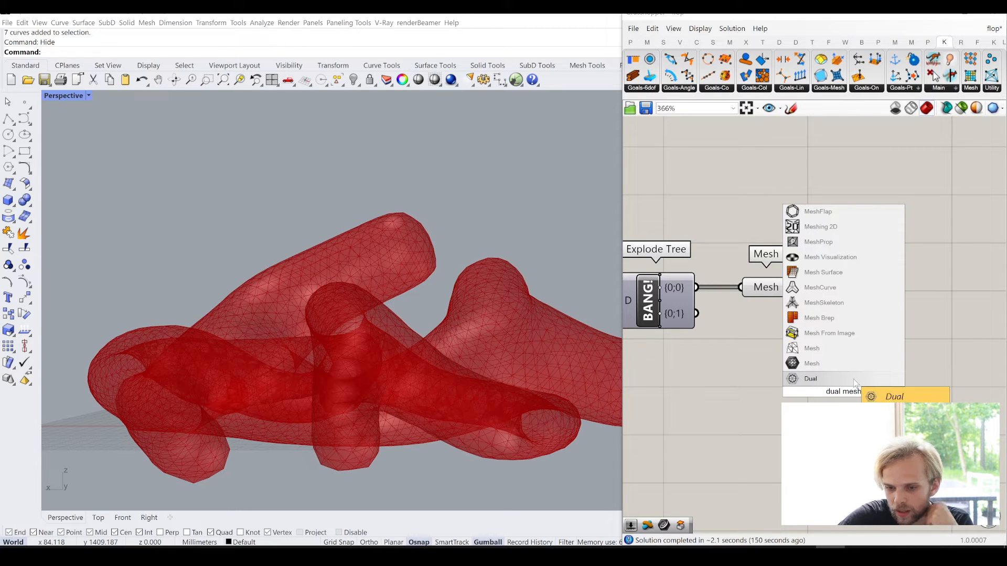
{"action": "key", "text": "Escape"}
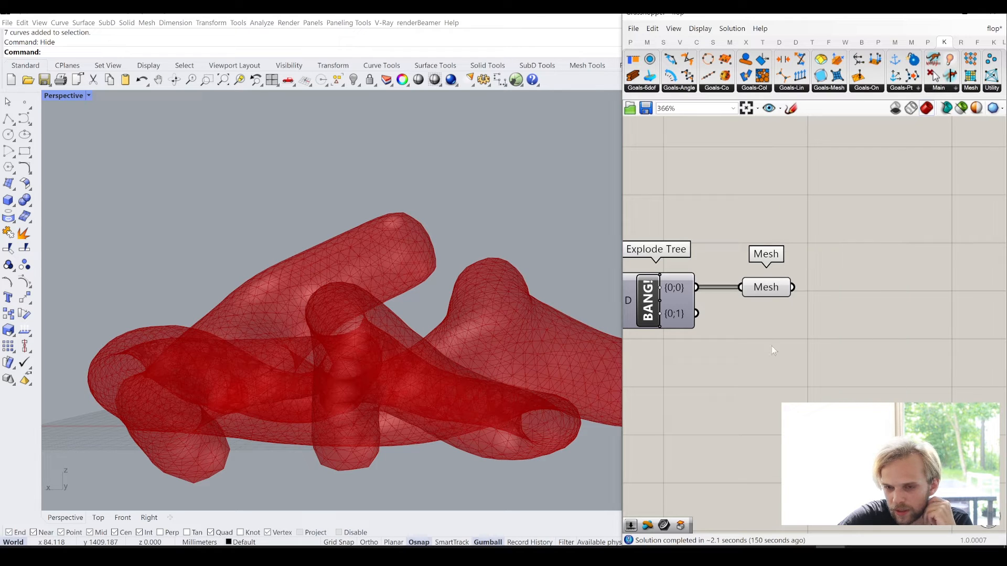
- Add a Weaverbird's Dual graph component beyond the final Mesh parameter and connect that mesh to both of its M inputs
{"action": "left_click", "coordinate": [845, 42]}
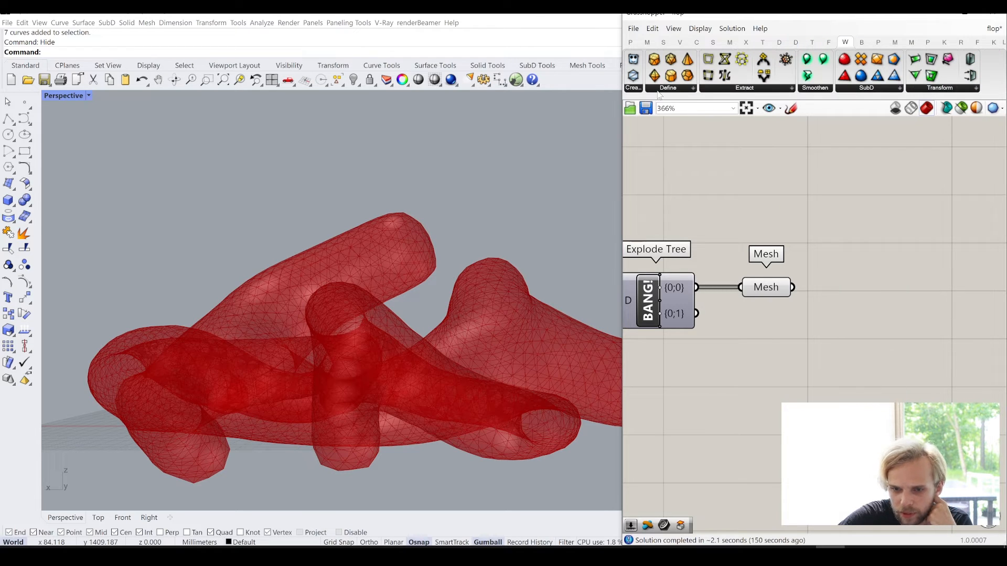
{"action": "left_click", "coordinate": [736, 88]}
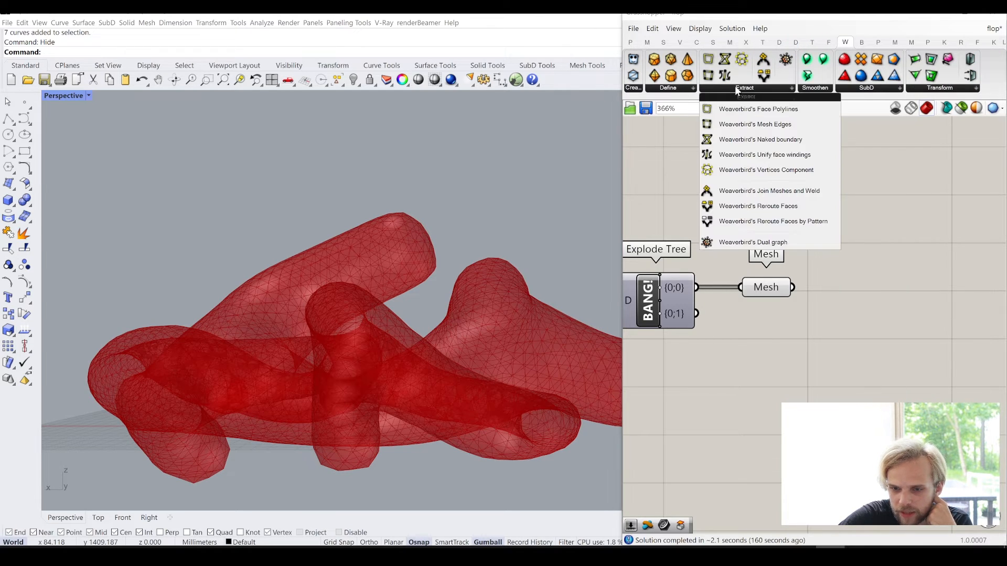
{"action": "left_click", "coordinate": [758, 243]}
{"action": "left_click", "coordinate": [874, 320]}
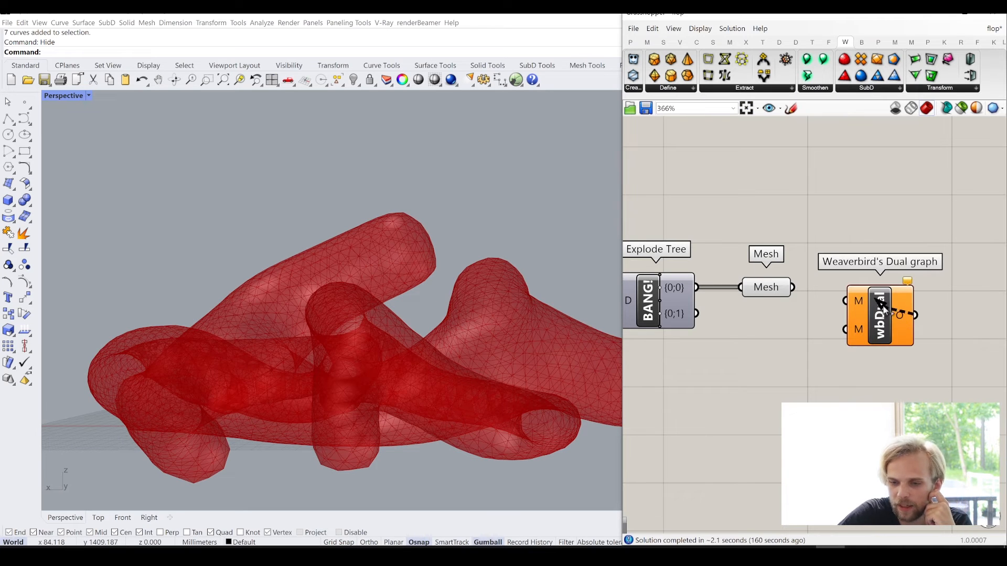
{"action": "left_click_drag", "start_coordinate": [861, 313], "coordinate": [860, 313]}
{"action": "left_click_drag", "start_coordinate": [793, 287], "coordinate": [890, 167]}
- Turn off the final Mesh parameter's preview and inspect the dual graph's polygon cells up close
{"action": "left_click", "coordinate": [766, 287]}
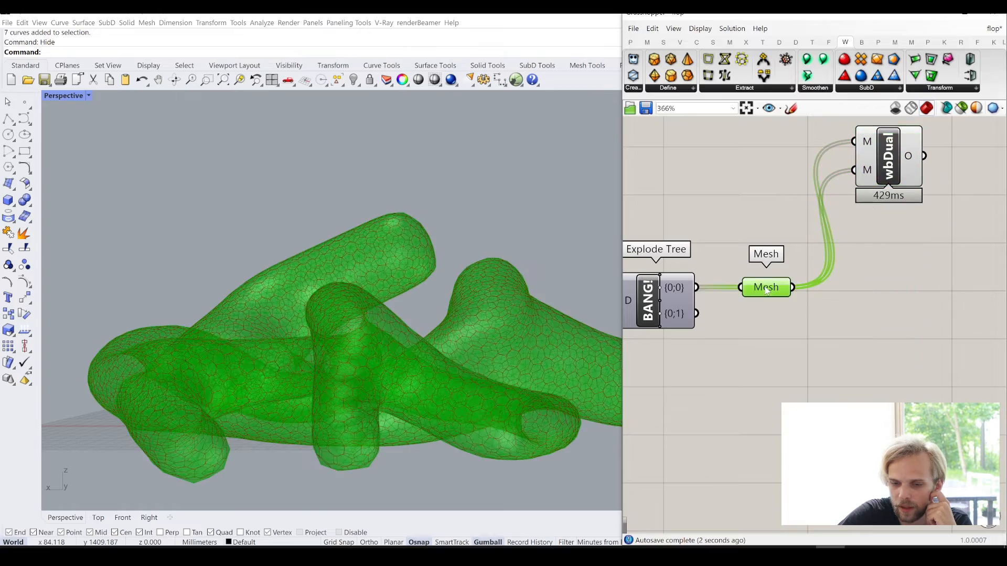
{"action": "middle_click", "coordinate": [766, 287]}
{"action": "left_click", "coordinate": [802, 249]}
{"action": "scroll", "coordinate": [273, 274], "scroll_direction": "up", "scroll_amount": 10}
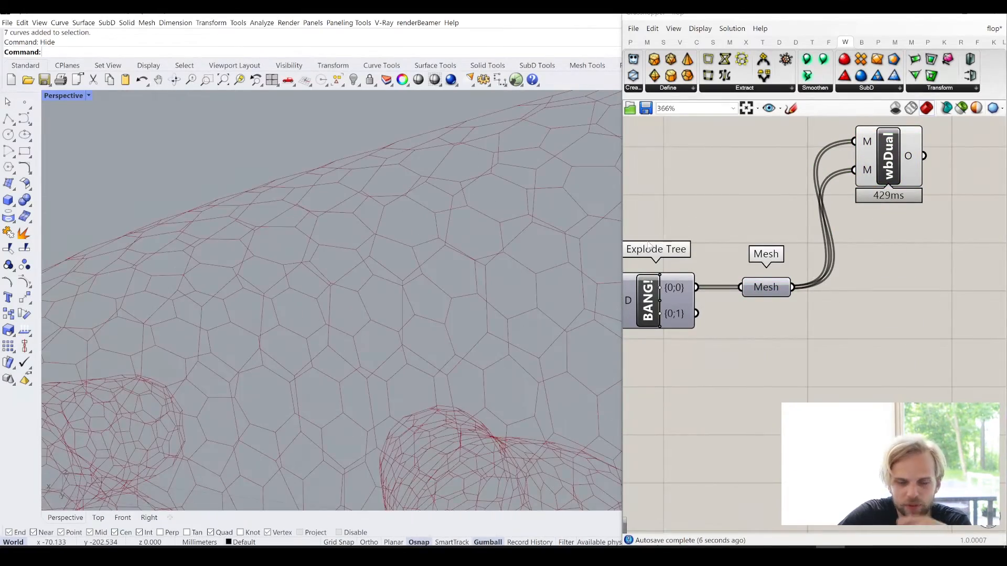
{"action": "scroll", "coordinate": [457, 285], "scroll_direction": "down", "scroll_amount": 3}
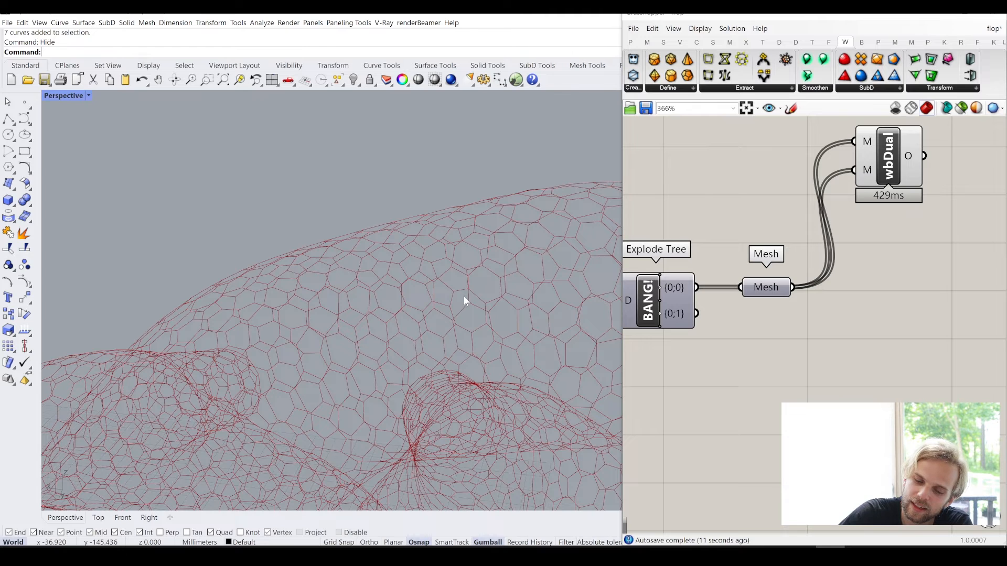
{"action": "scroll", "coordinate": [454, 300], "scroll_direction": "up", "scroll_amount": 5}
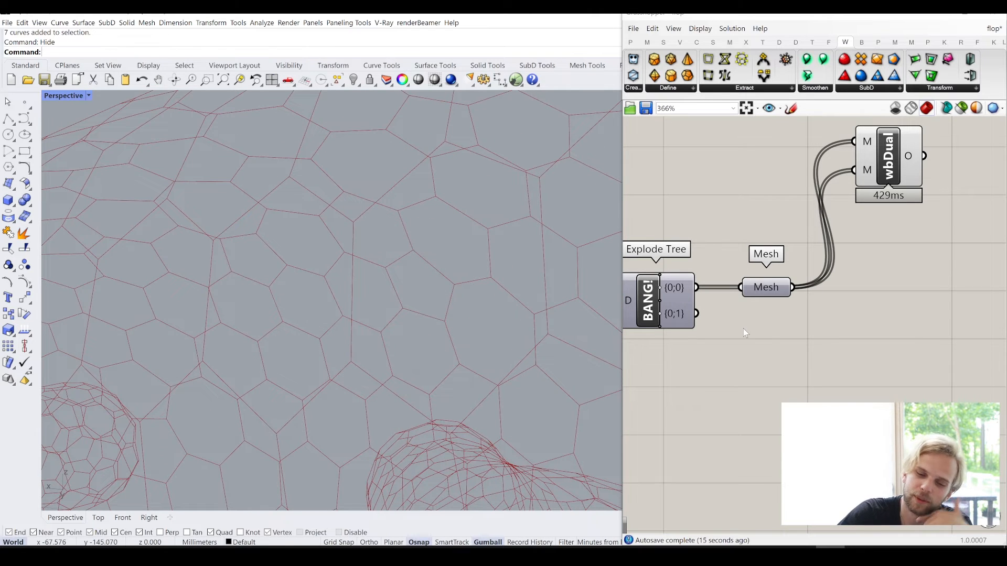
- Turn the final Mesh preview back on to compare it with the dual graph, and hide it again
{"action": "left_click", "coordinate": [763, 288]}
{"action": "middle_click", "coordinate": [765, 291]}
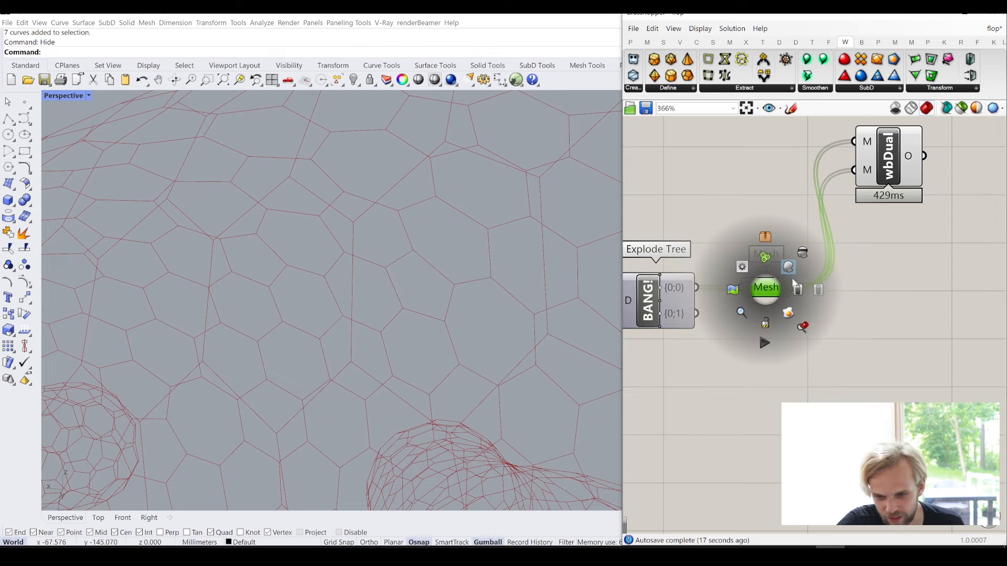
{"action": "left_click", "coordinate": [789, 273]}
{"action": "left_click", "coordinate": [868, 319]}
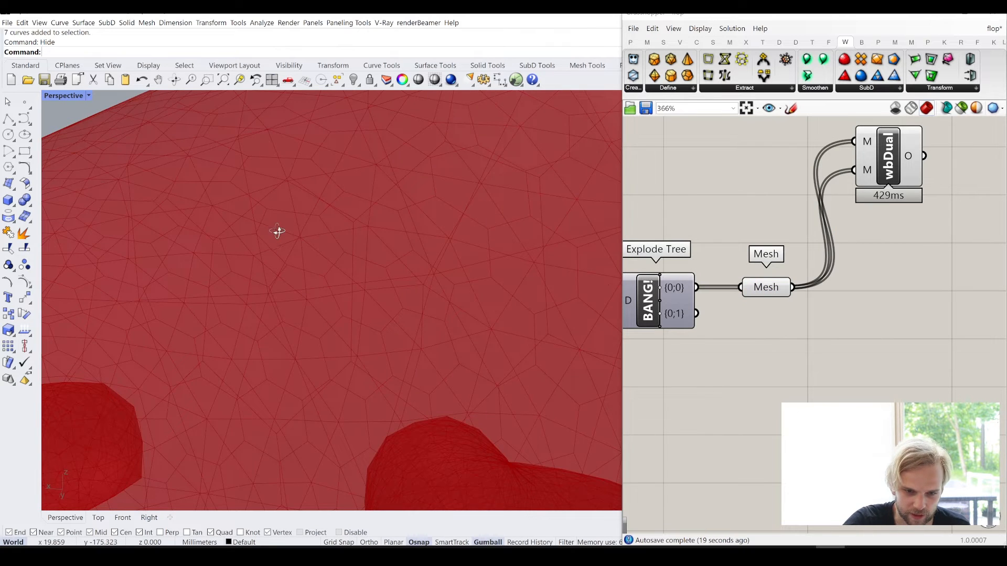
{"action": "right_click_drag", "start_coordinate": [277, 232], "coordinate": [290, 214]}
{"action": "left_click", "coordinate": [765, 287]}
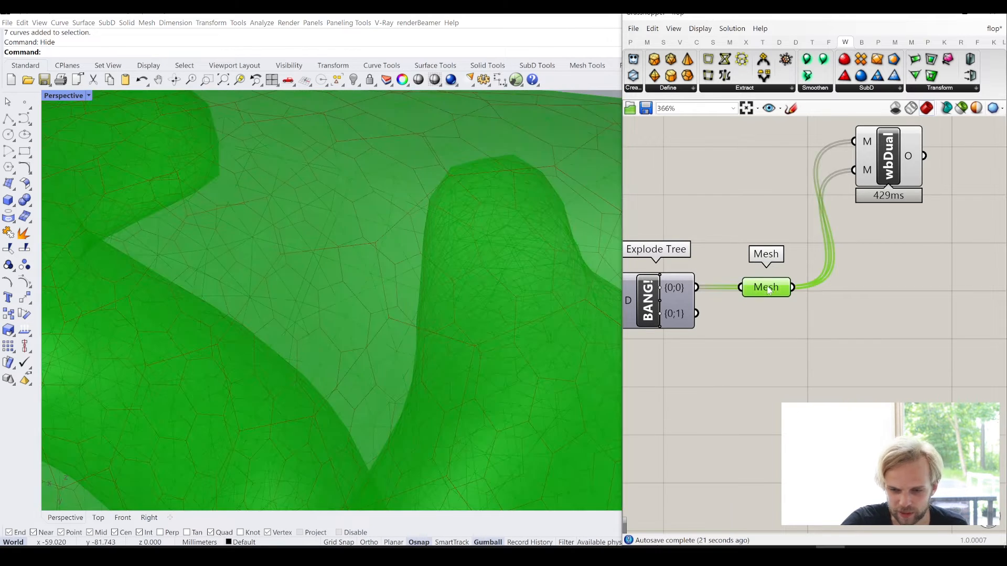
{"action": "middle_click", "coordinate": [766, 287]}
{"action": "left_click", "coordinate": [805, 249]}
{"action": "left_click", "coordinate": [942, 283]}
{"action": "right_click_drag", "start_coordinate": [942, 283], "coordinate": [830, 306]}
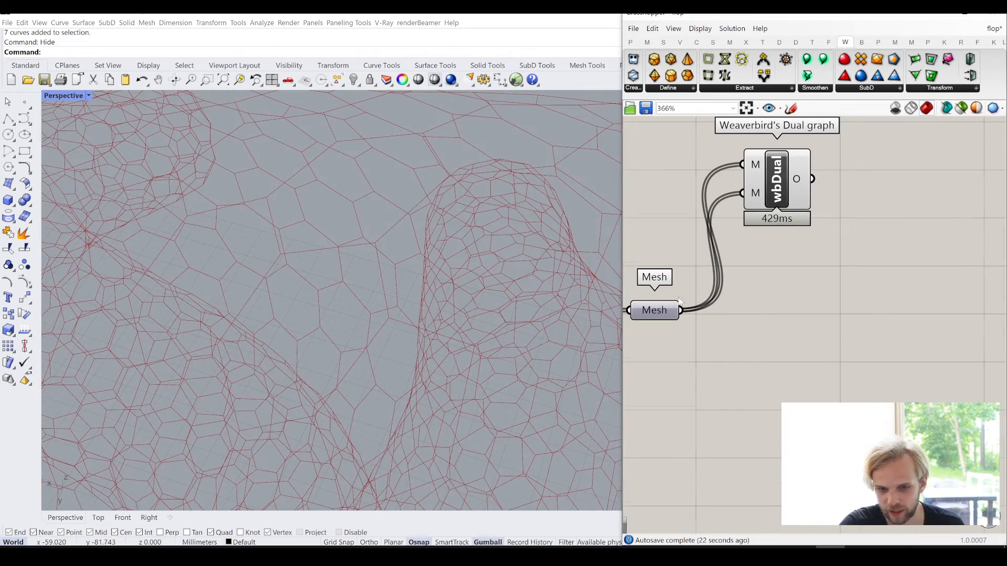
- Disconnect the mesh from the Dual graph's second M input and move the component down beside the final Mesh parameter
{"action": "scroll", "coordinate": [324, 262], "scroll_direction": "down", "scroll_amount": 5}
{"action": "right_click_drag", "start_coordinate": [382, 303], "coordinate": [524, 235]}
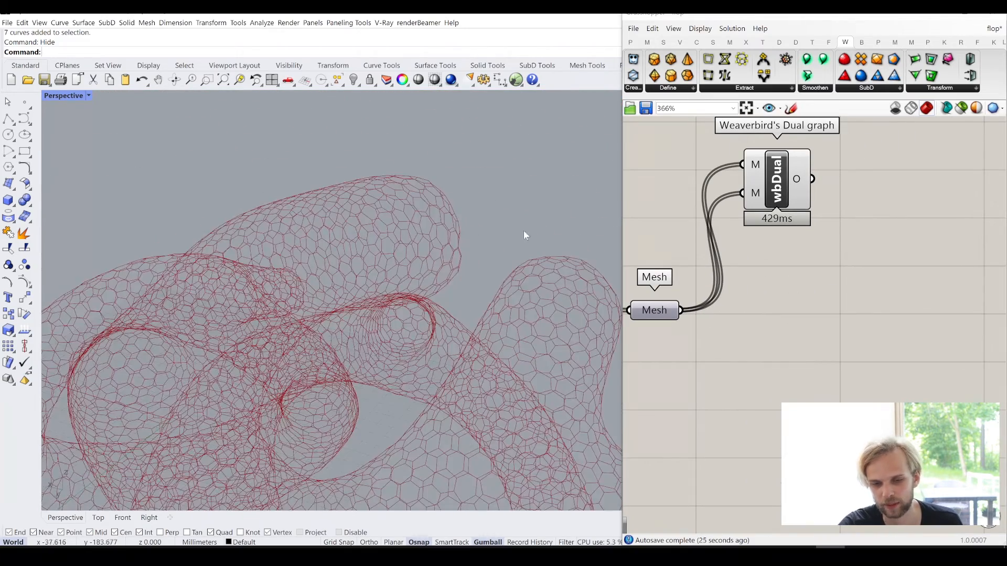
{"action": "mouse_move", "coordinate": [798, 187]}
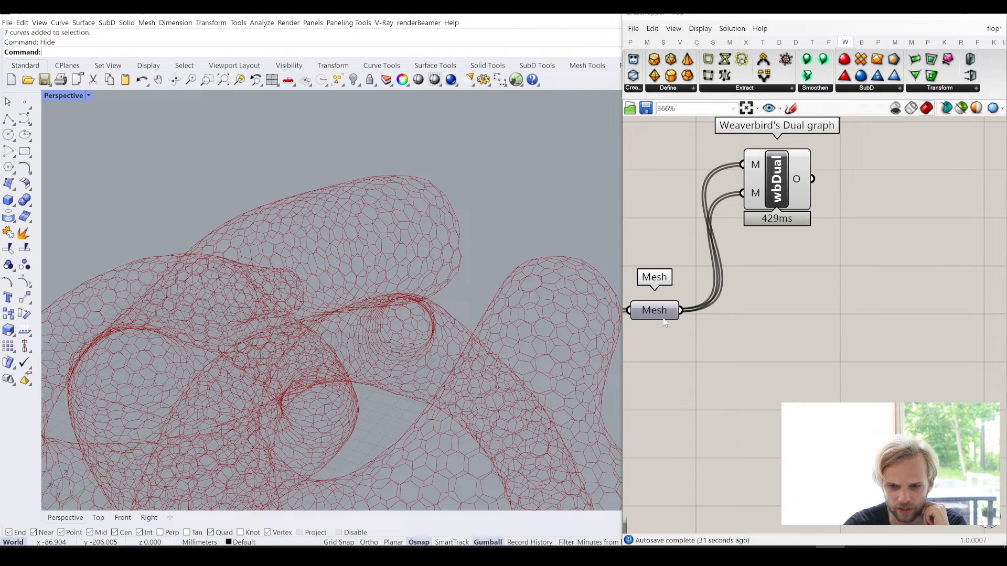
{"action": "left_click_drag", "start_coordinate": [742, 193], "coordinate": [681, 310], "text": "ctrl"}
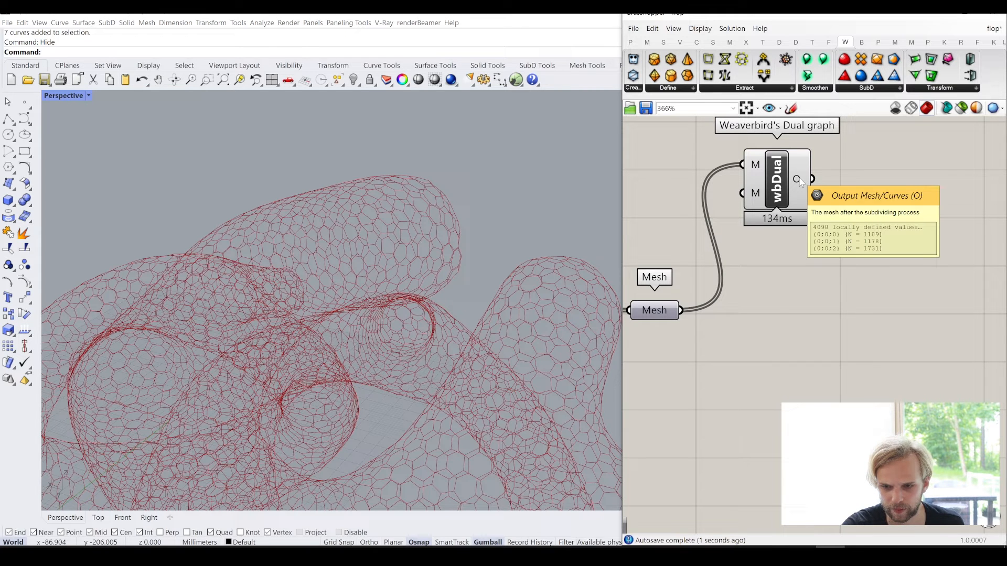
{"action": "left_click_drag", "start_coordinate": [775, 190], "coordinate": [743, 330]}
{"action": "mouse_move", "coordinate": [788, 307]}
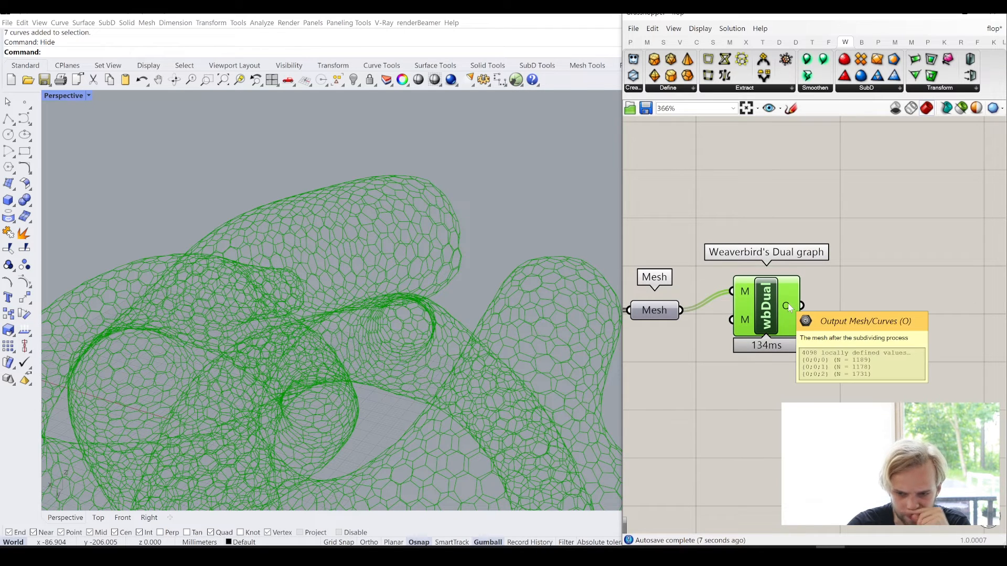
- Examine the dual graph's polygon cells up close around the upright pipe end
{"action": "scroll", "coordinate": [401, 252], "scroll_direction": "up", "scroll_amount": 5}
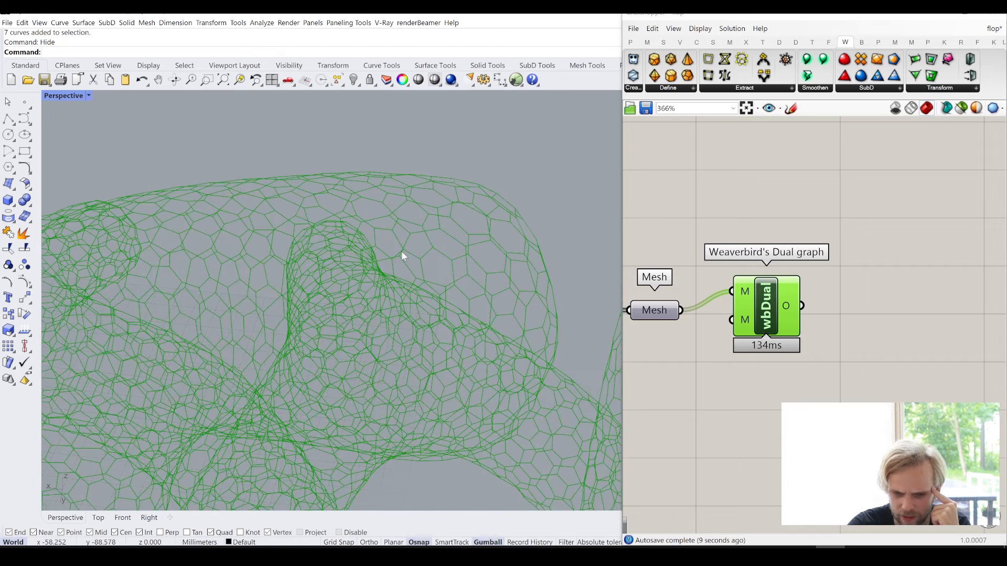
{"action": "scroll", "coordinate": [445, 214], "scroll_direction": "up", "scroll_amount": 2}
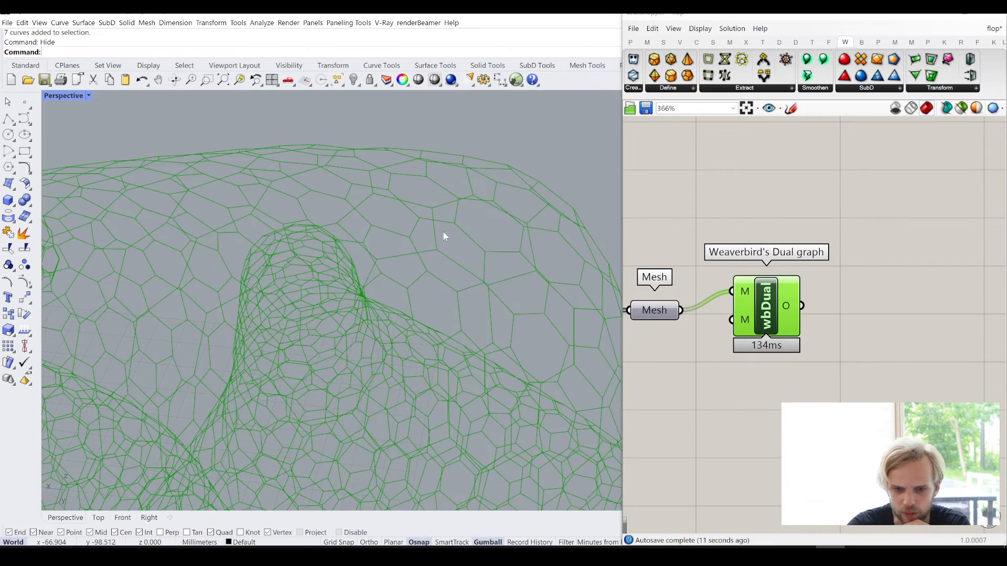
{"action": "scroll", "coordinate": [476, 241], "scroll_direction": "up", "scroll_amount": 2}
{"action": "right_click_drag", "start_coordinate": [845, 315], "coordinate": [776, 247]}
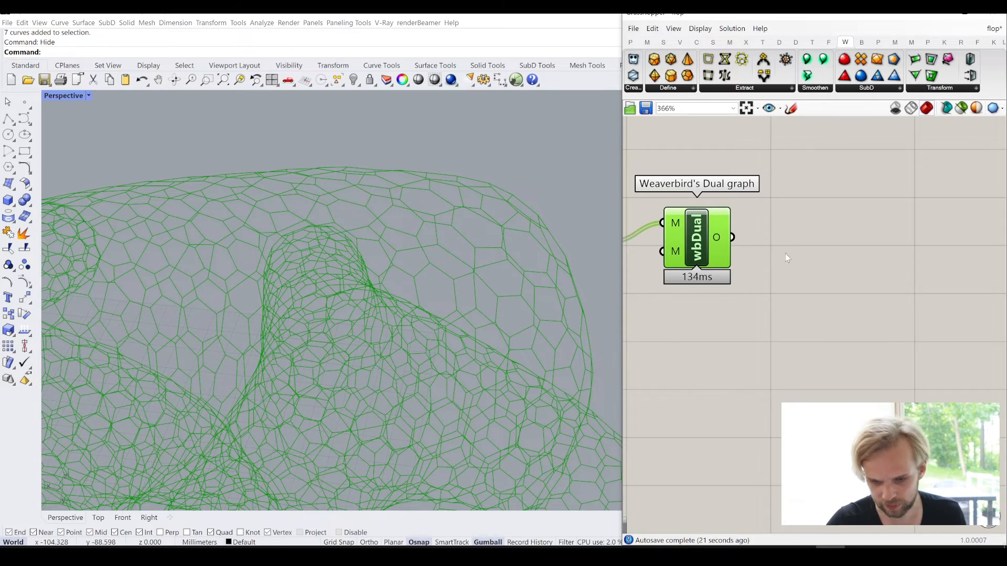
{"action": "right_click_drag", "start_coordinate": [785, 253], "coordinate": [842, 232]}
{"action": "scroll", "coordinate": [388, 268], "scroll_direction": "up", "scroll_amount": 3}
{"action": "right_click_drag", "start_coordinate": [388, 271], "coordinate": [436, 238]}
{"action": "right_click_drag", "start_coordinate": [806, 269], "coordinate": [797, 235]}
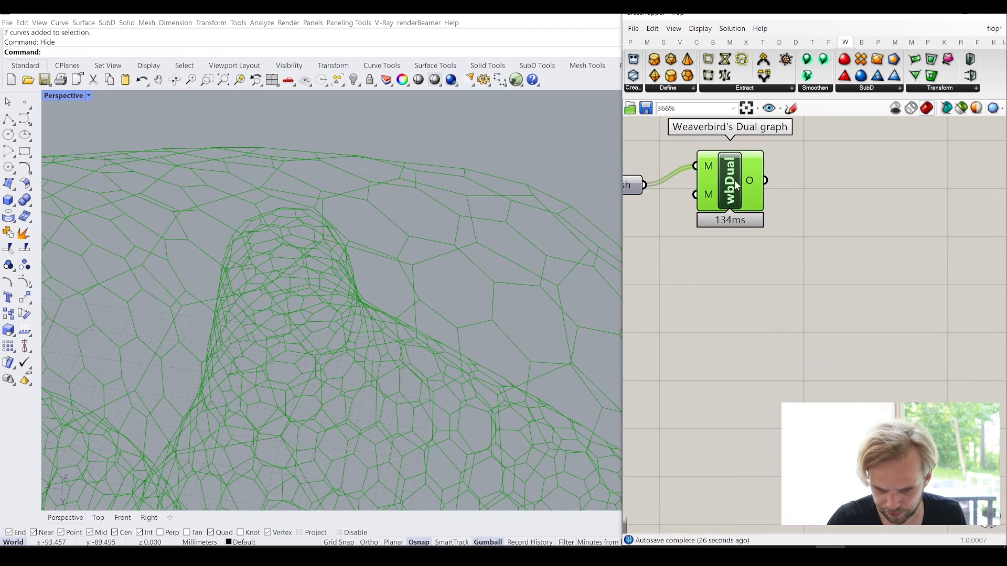
- Add a Scale component beyond the Dual graph and connect the Dual graph's output to its geometry input G
{"action": "left_click_drag", "start_coordinate": [736, 179], "coordinate": [739, 190]}
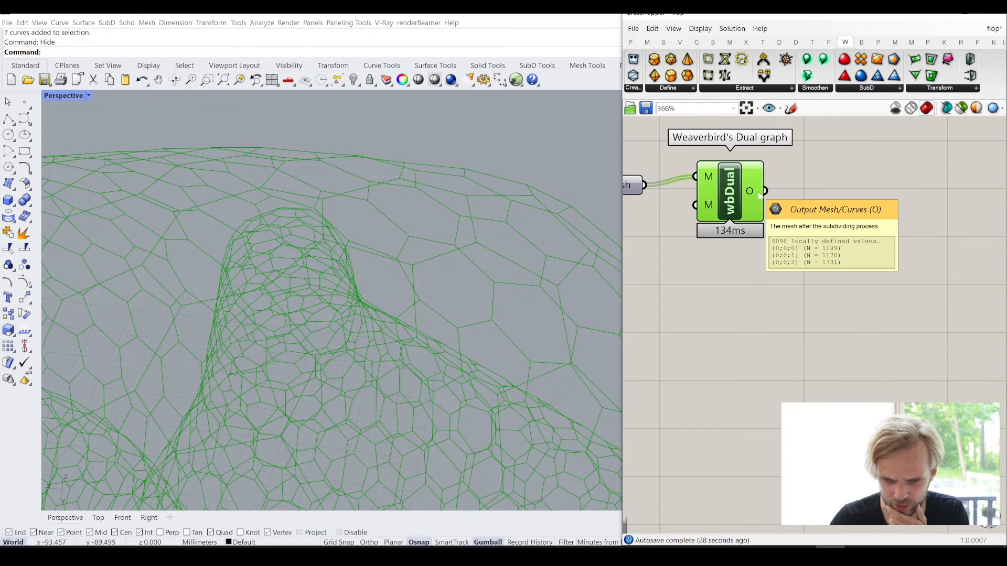
{"action": "double_click", "coordinate": [864, 269]}
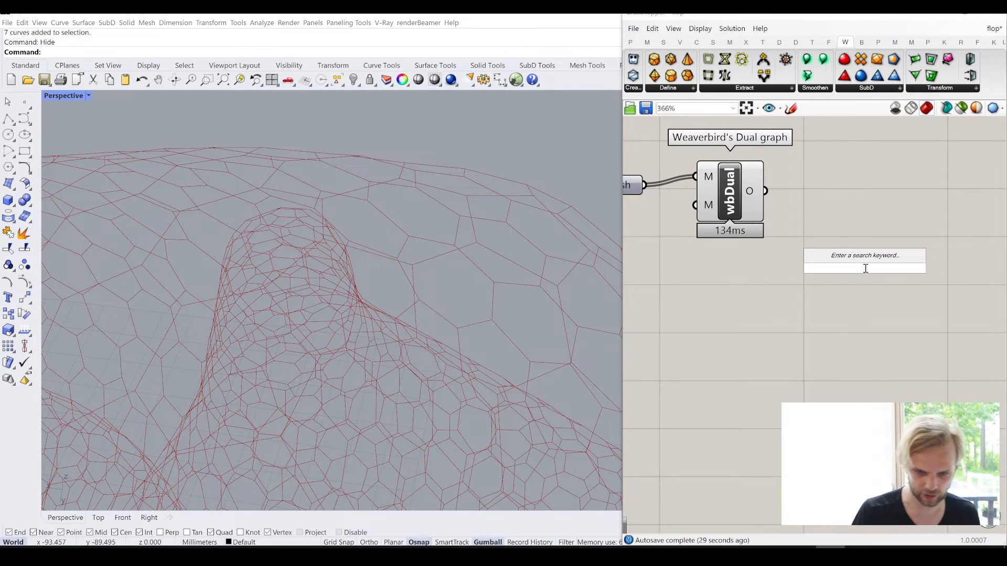
{"action": "type", "text": "scale"}
{"action": "key", "text": "Return"}
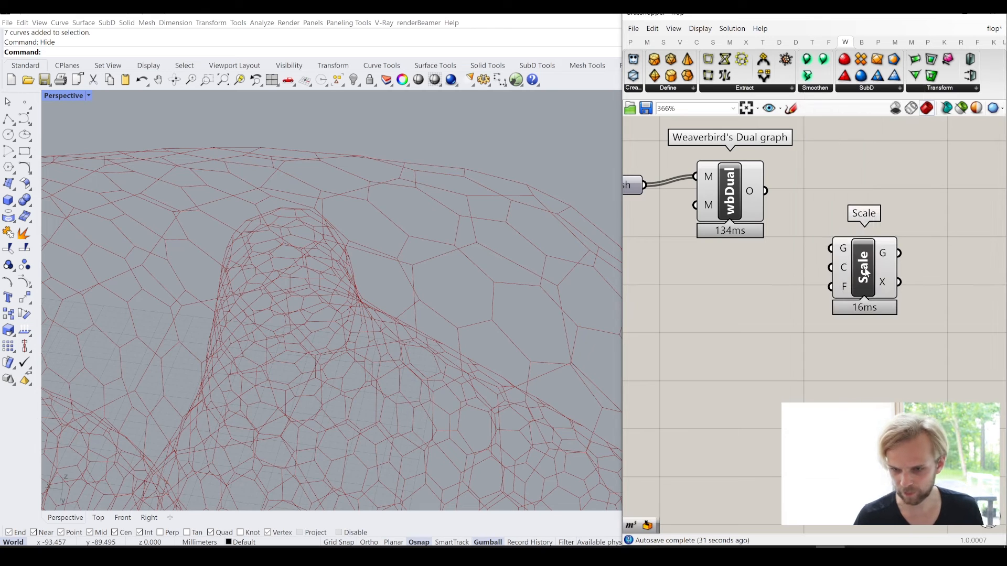
{"action": "scroll", "coordinate": [834, 218], "scroll_direction": "up", "scroll_amount": 1}
{"action": "left_click_drag", "start_coordinate": [755, 188], "coordinate": [922, 227]}
{"action": "double_click", "coordinate": [831, 347]}
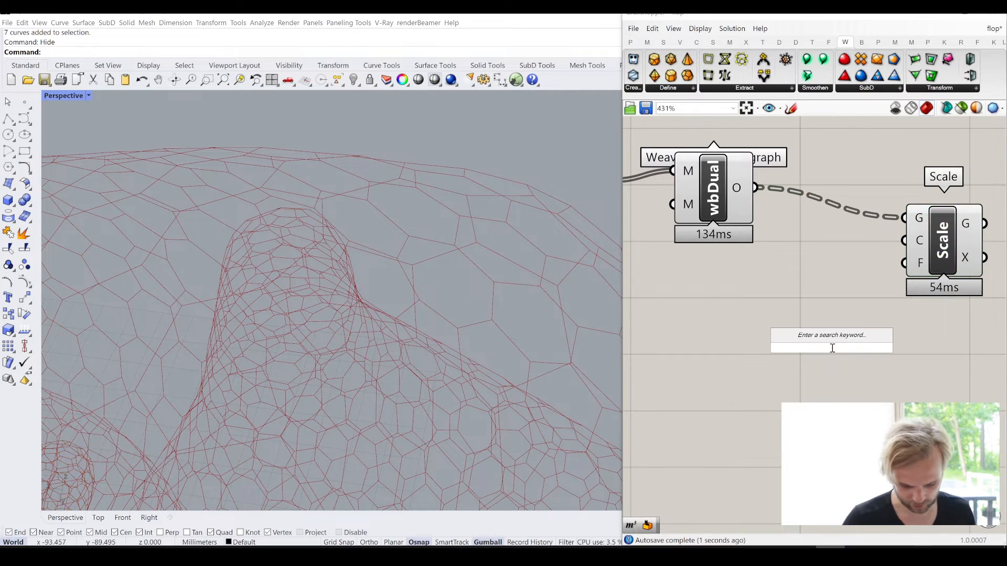
{"action": "type", "text": "area"}
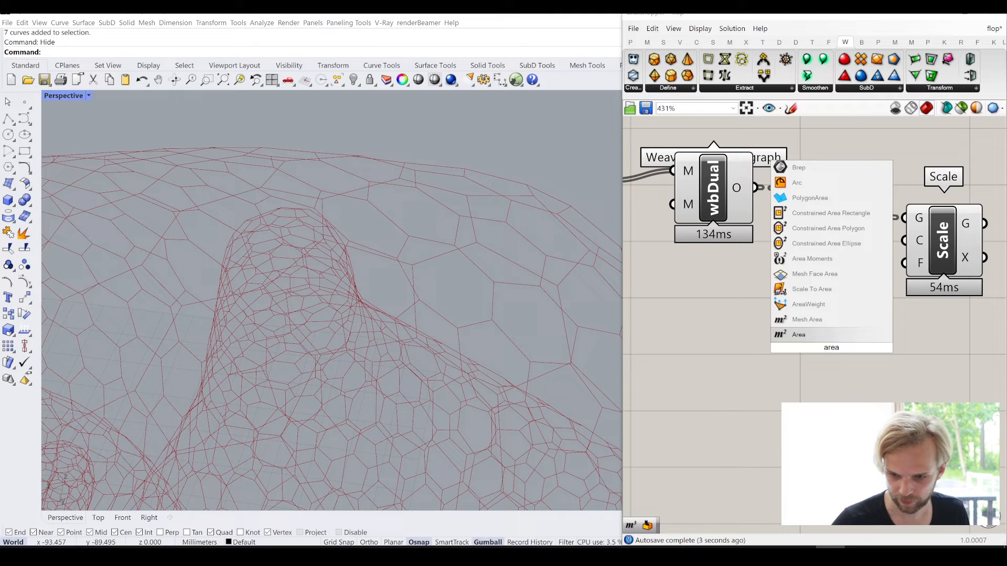
{"action": "left_click", "coordinate": [829, 335]}
- Add a Polygon Center component, feed it the Dual graph's output, and connect its Cv output to Scale's C input
{"action": "double_click", "coordinate": [817, 402]}
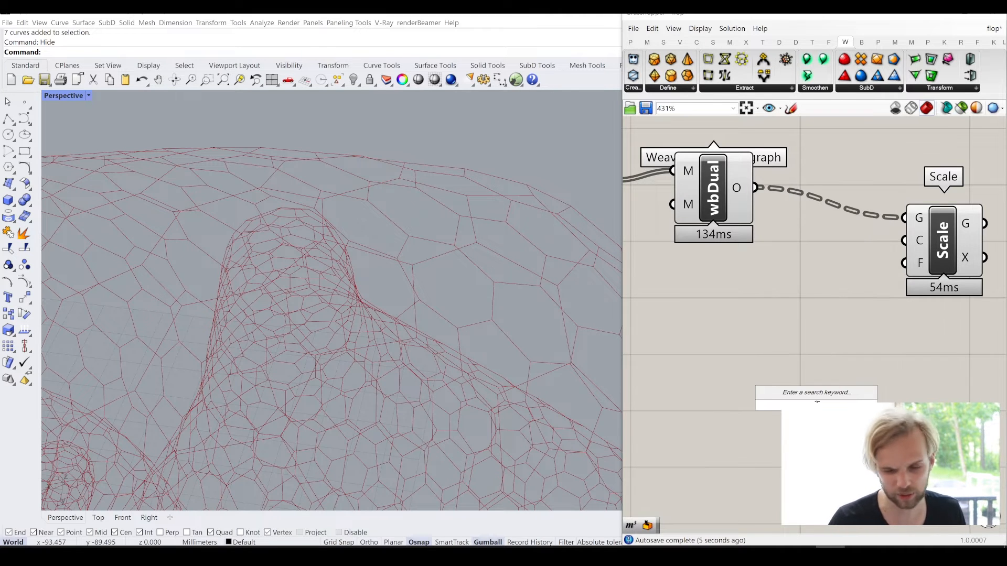
{"action": "type", "text": "polygo"}
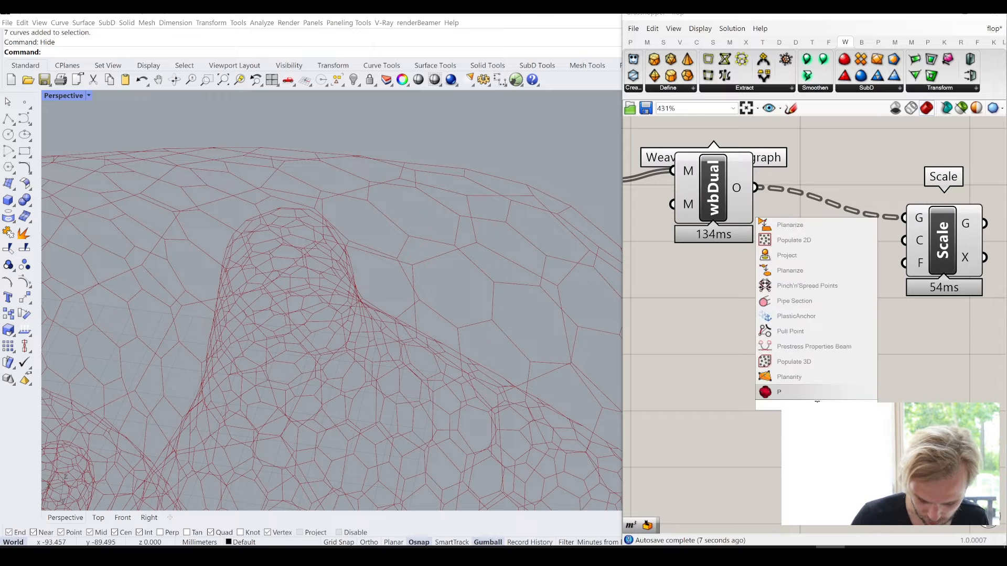
{"action": "type", "text": "n ce"}
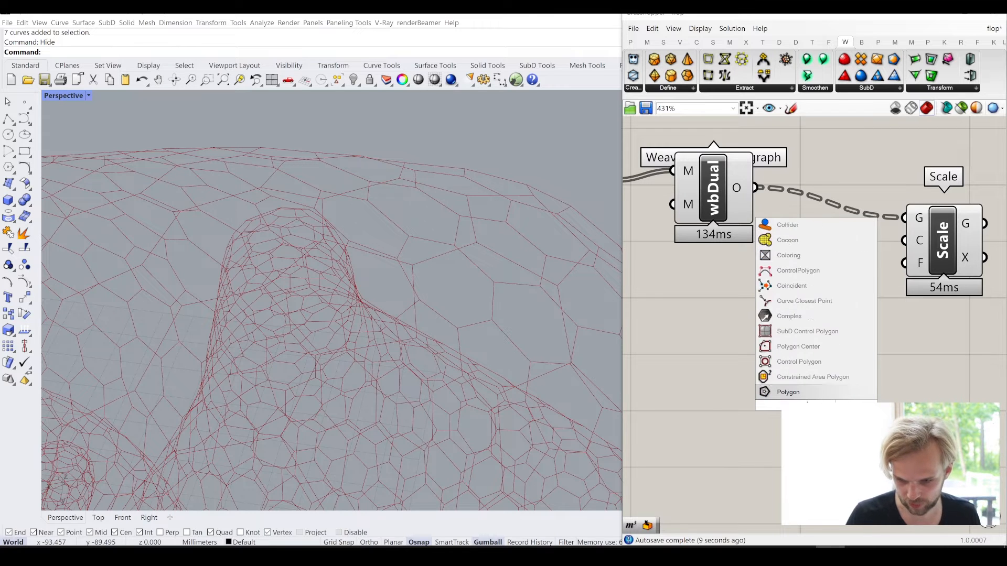
{"action": "left_click", "coordinate": [818, 381]}
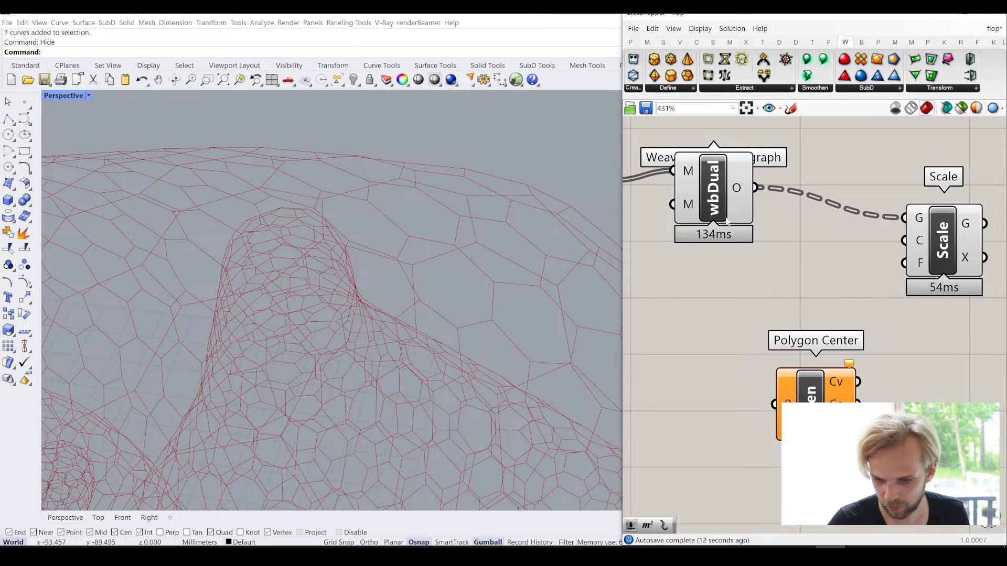
{"action": "left_click_drag", "start_coordinate": [755, 187], "coordinate": [775, 404]}
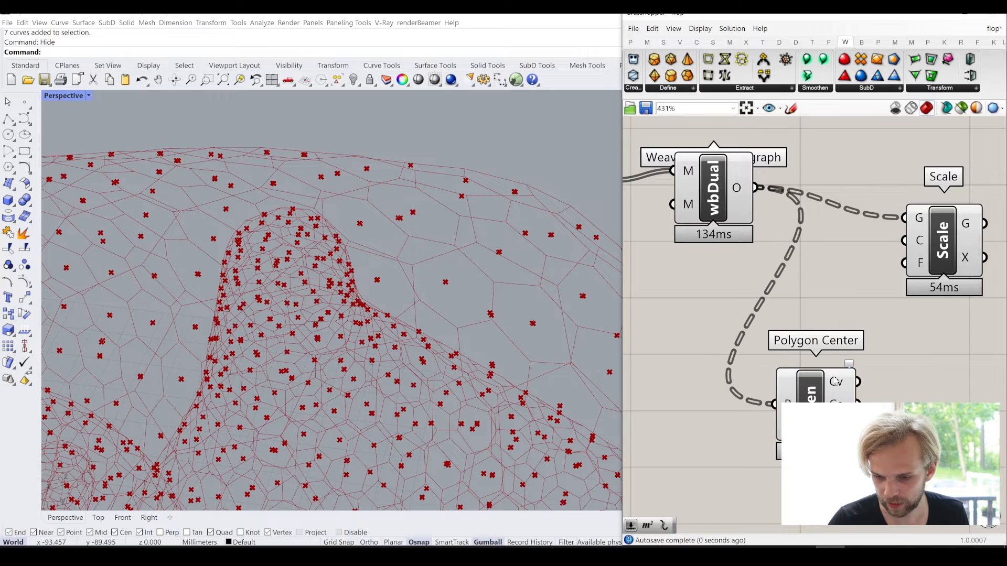
{"action": "left_click_drag", "start_coordinate": [858, 382], "coordinate": [904, 241]}
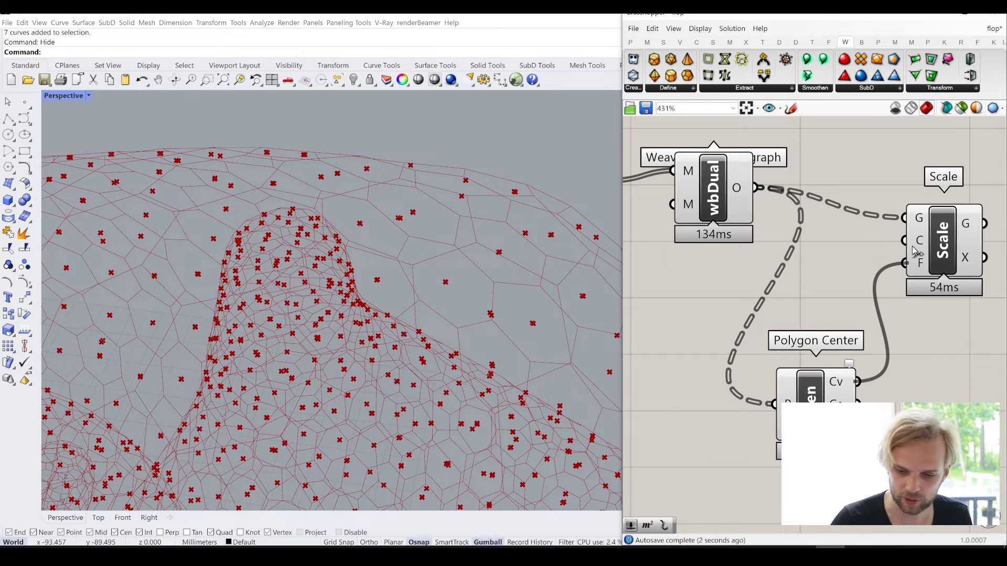
- Place Polygon Center between the Dual graph and Scale, and move Scale further out to leave space
{"action": "left_click_drag", "start_coordinate": [810, 399], "coordinate": [832, 258]}
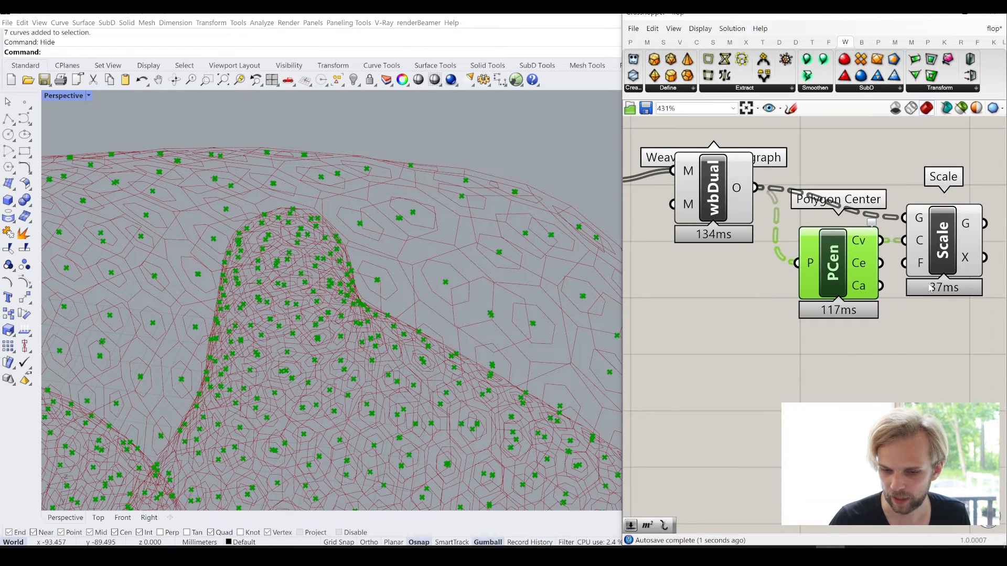
{"action": "right_click_drag", "start_coordinate": [962, 271], "coordinate": [848, 318]}
{"action": "left_click_drag", "start_coordinate": [849, 318], "coordinate": [936, 287]}
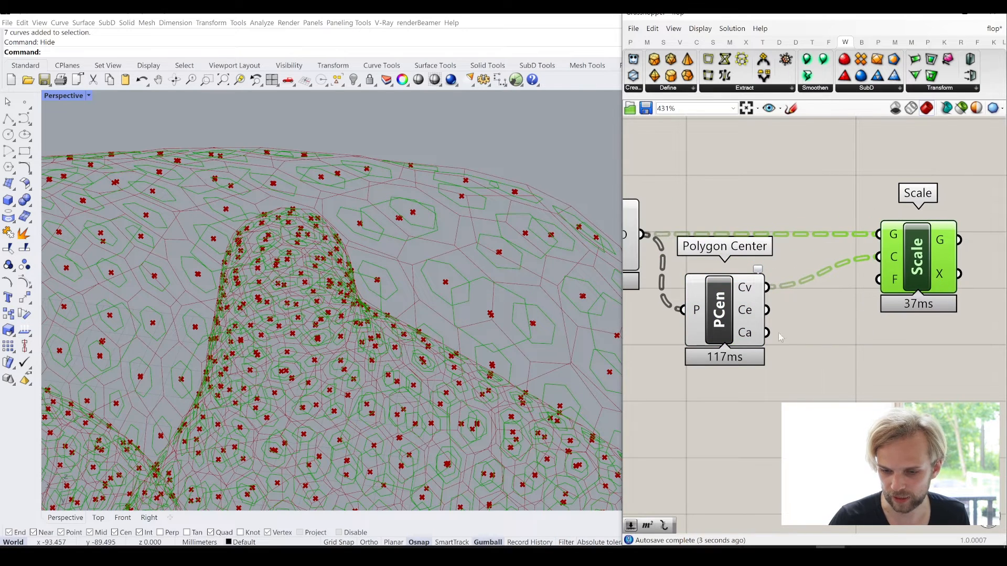
{"action": "left_click_drag", "start_coordinate": [728, 329], "coordinate": [748, 325]}
- Add a number slider set to 0.9, connect it to Scale's F input, and place it beneath Polygon Center
{"action": "double_click", "coordinate": [759, 426]}
{"action": "type", "text": "0.9"}
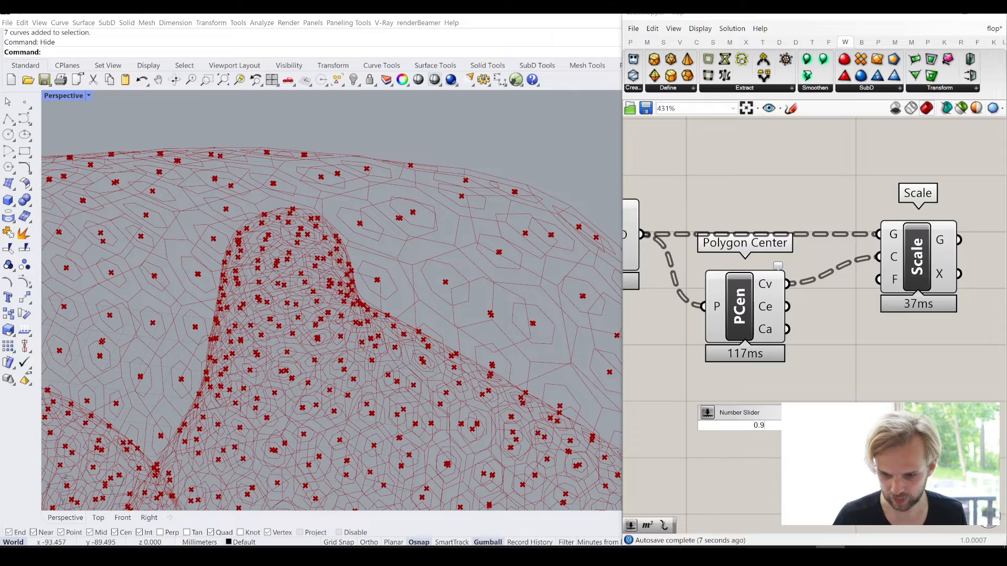
{"action": "key", "text": "Return"}
{"action": "left_click_drag", "start_coordinate": [881, 426], "coordinate": [879, 280]}
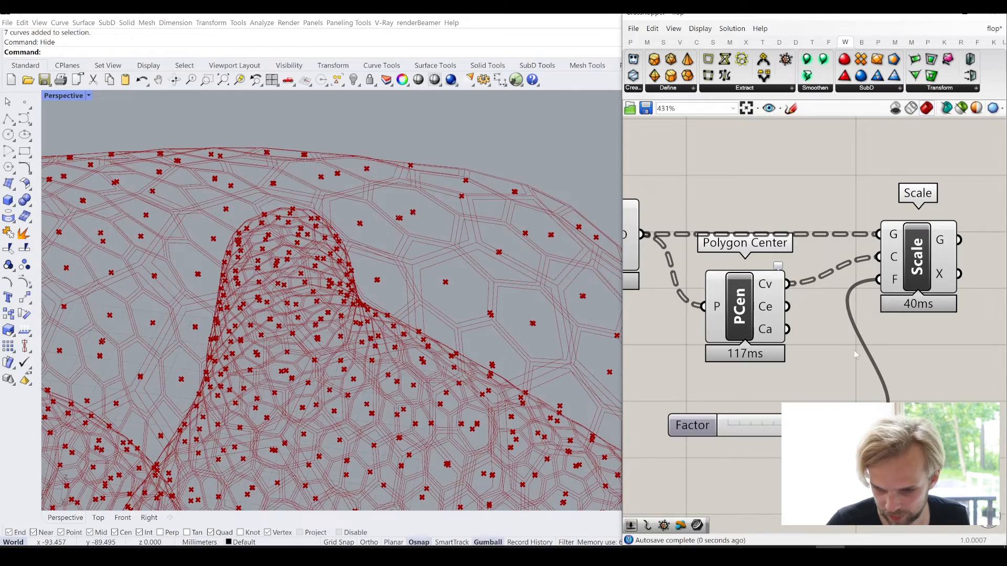
{"action": "left_click_drag", "start_coordinate": [688, 426], "coordinate": [671, 386]}
- Move the Polygon Center, Factor slider and Scale components down together to free the space above them
{"action": "right_click_drag", "start_coordinate": [469, 292], "coordinate": [464, 269]}
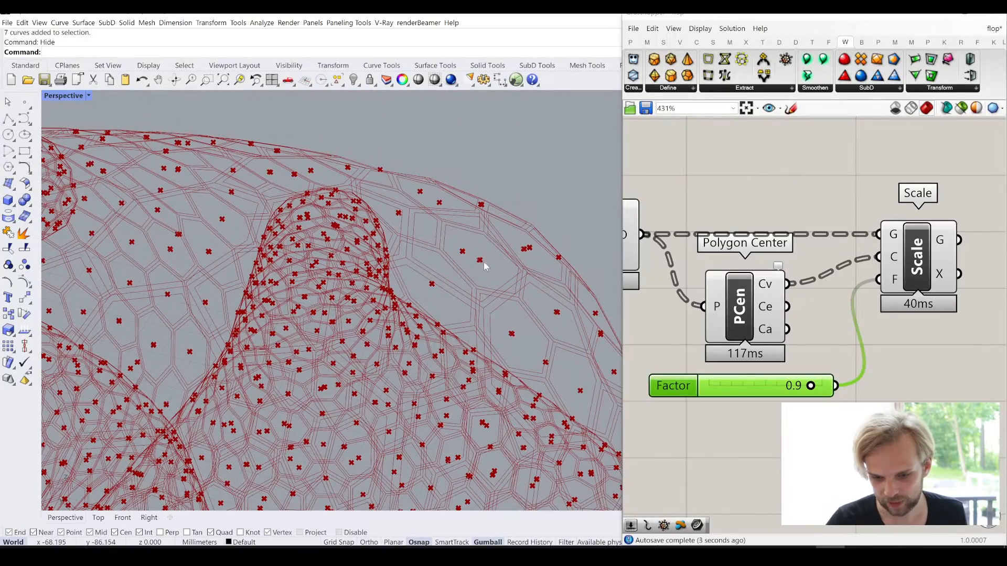
{"action": "scroll", "coordinate": [480, 262], "scroll_direction": "up", "scroll_amount": 5}
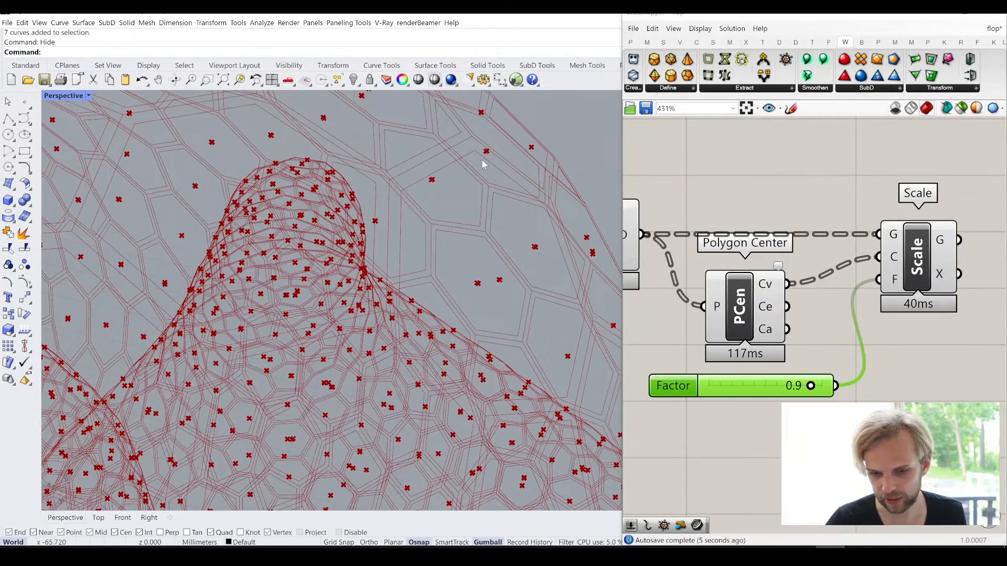
{"action": "scroll", "coordinate": [754, 270], "scroll_direction": "down", "scroll_amount": 3}
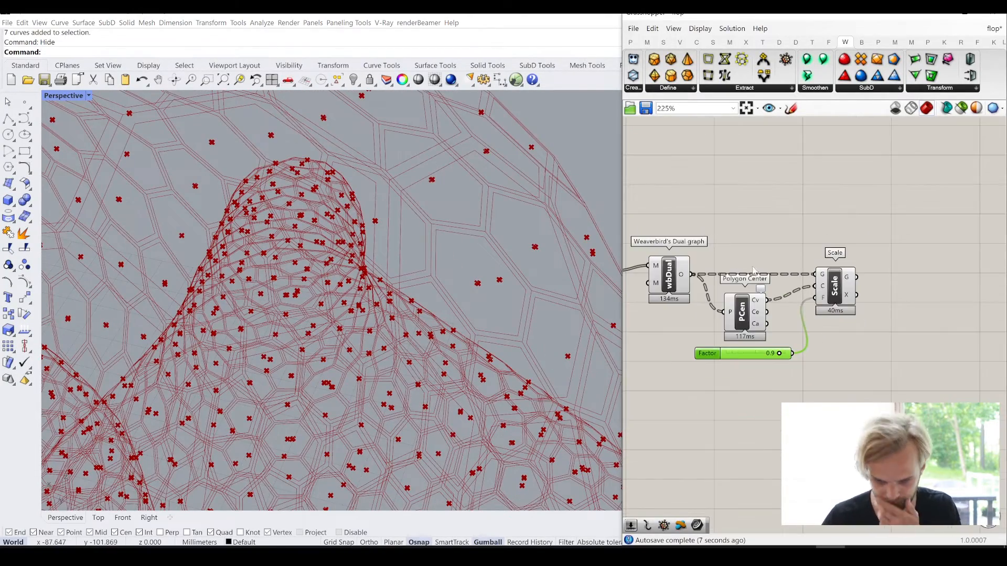
{"action": "left_click_drag", "start_coordinate": [899, 419], "coordinate": [741, 279]}
{"action": "left_click_drag", "start_coordinate": [743, 321], "coordinate": [754, 361]}
{"action": "left_click", "coordinate": [744, 249]}
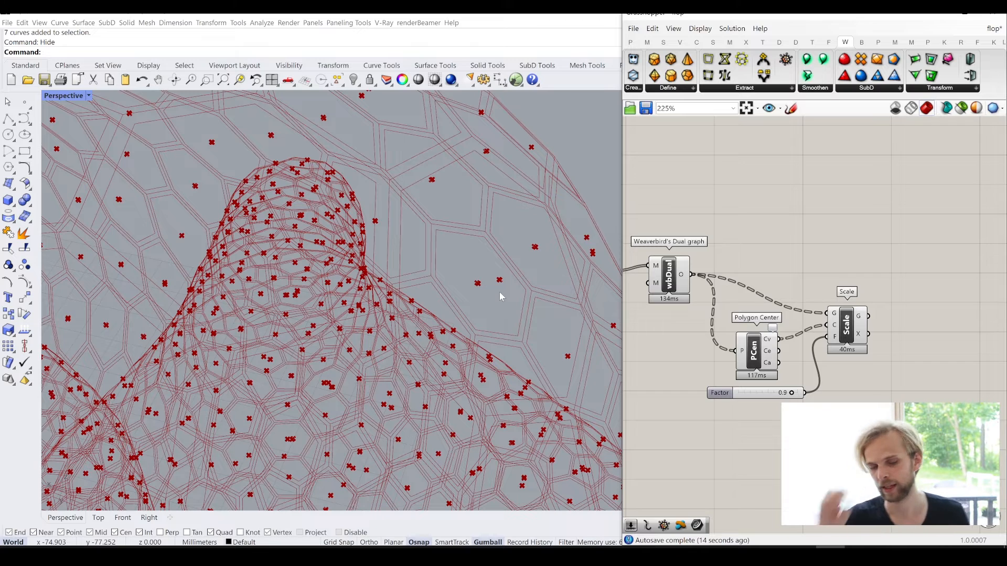
- Add a curve Explode component above Scale and connect the Dual graph's output to its C input
{"action": "double_click", "coordinate": [815, 205]}
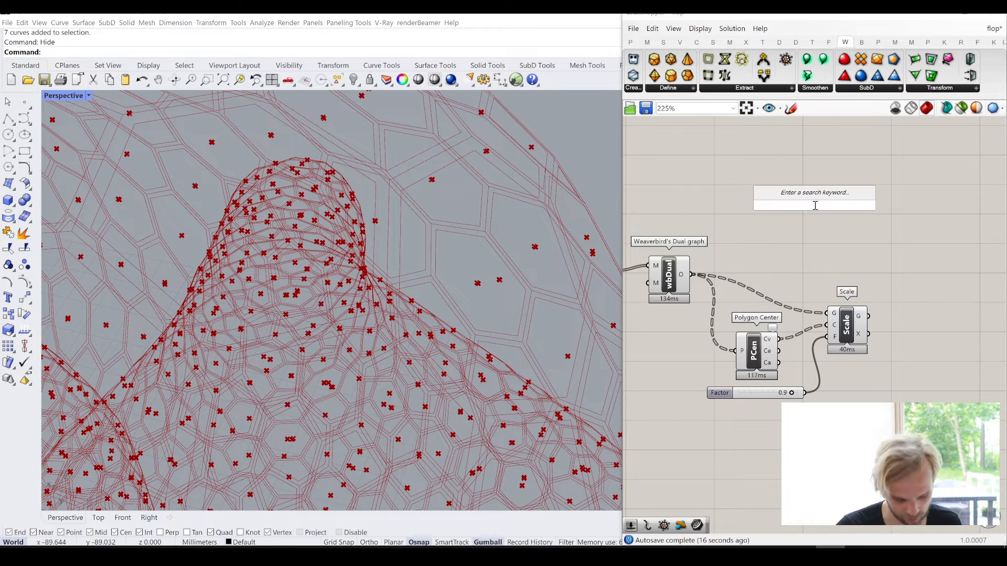
{"action": "type", "text": "explode"}
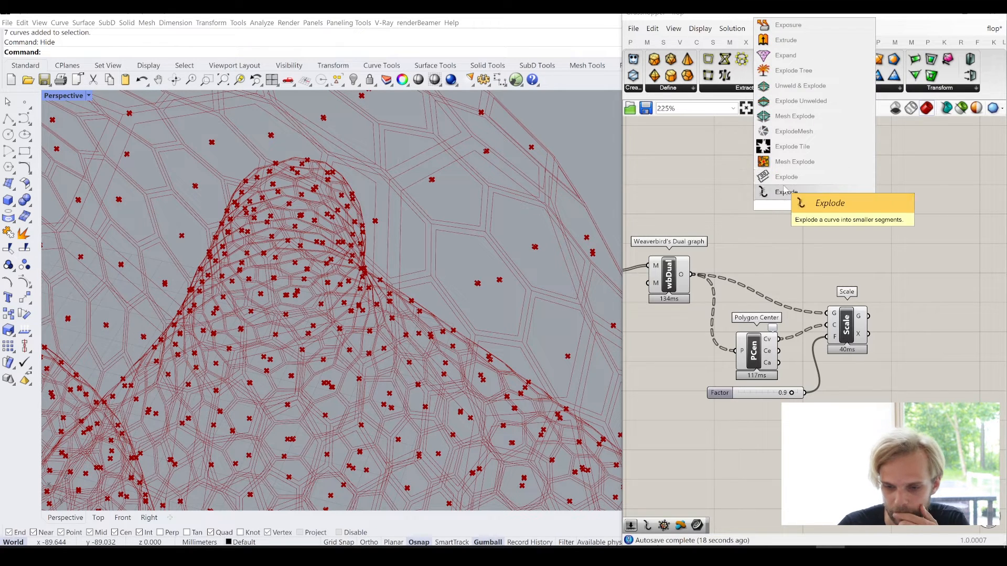
{"action": "left_click", "coordinate": [786, 191]}
{"action": "left_click_drag", "start_coordinate": [693, 275], "coordinate": [797, 205]}
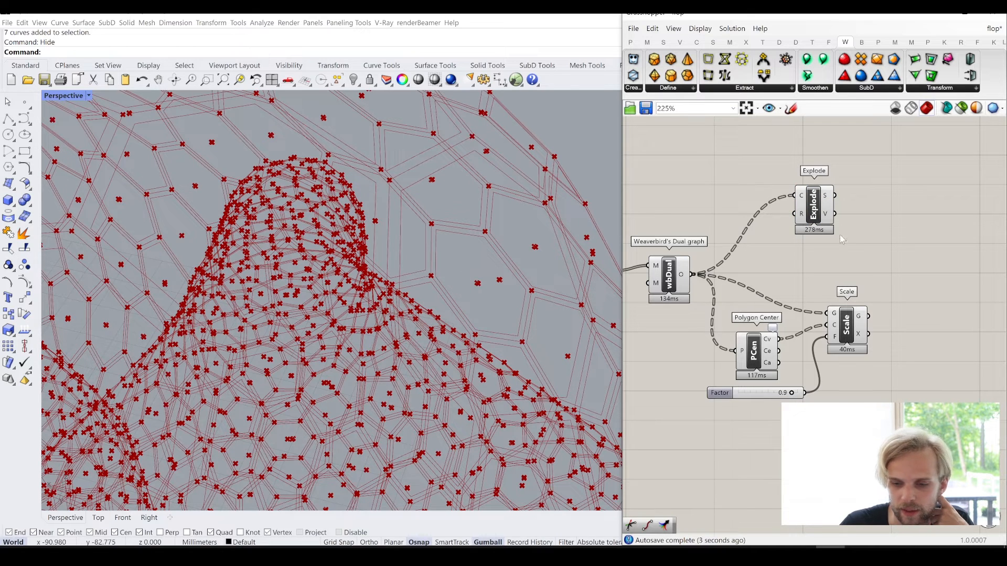
- Add a second Explode component fed by Scale's G output and place the first Explode above it
{"action": "left_click_drag", "start_coordinate": [814, 207], "coordinate": [939, 326]}
{"action": "left_click", "coordinate": [846, 329]}
{"action": "left_click_drag", "start_coordinate": [873, 319], "coordinate": [925, 281]}
{"action": "left_click_drag", "start_coordinate": [901, 224], "coordinate": [936, 219]}
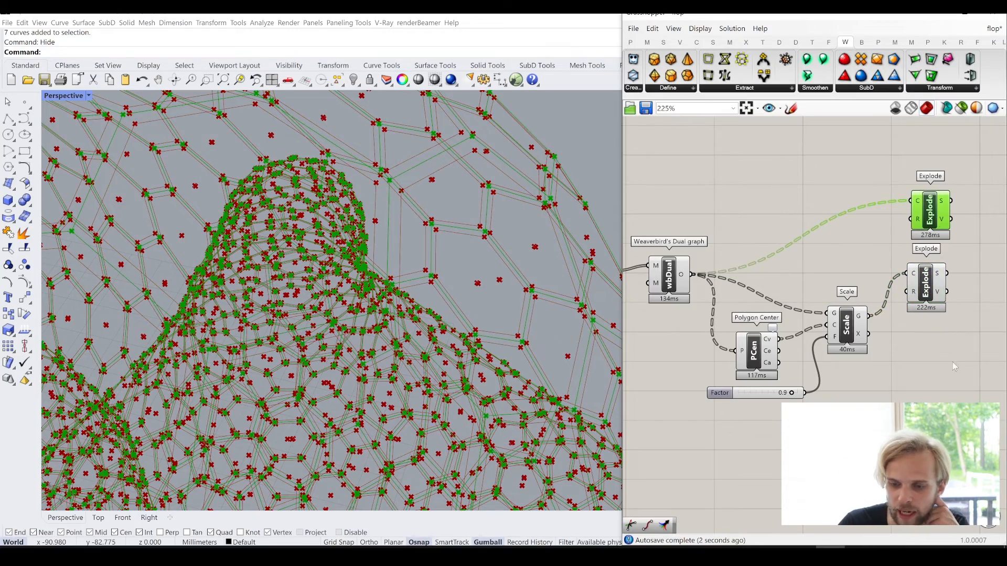
- Move both Explode components down together, level with the Dual graph and Scale components
{"action": "left_click_drag", "start_coordinate": [955, 367], "coordinate": [909, 214]}
{"action": "left_click_drag", "start_coordinate": [938, 221], "coordinate": [948, 265]}
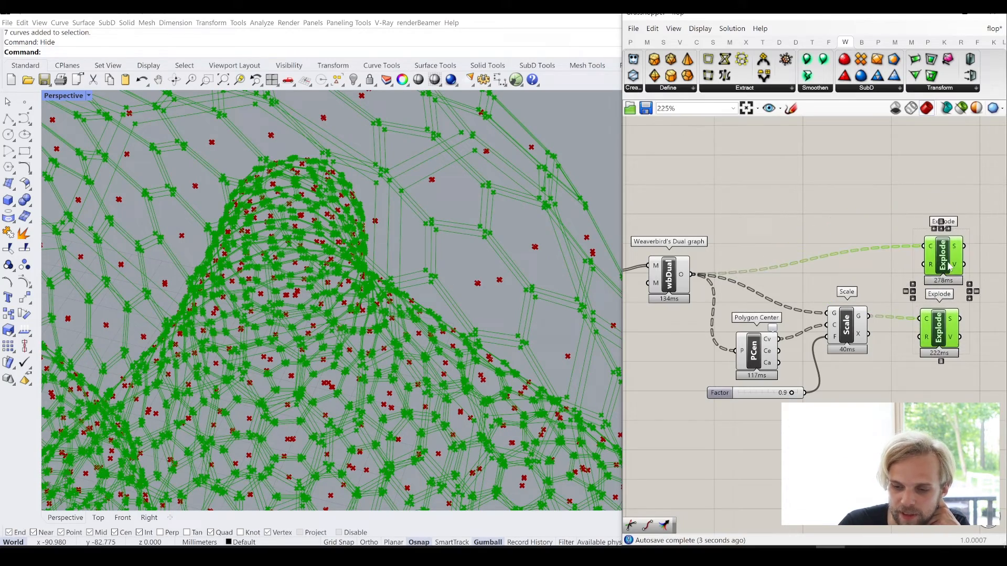
{"action": "left_click", "coordinate": [875, 188]}
{"action": "right_click_drag", "start_coordinate": [880, 217], "coordinate": [775, 209]}
- Inspect the edges and vertices of the original and scaled polygons up close at a pipe end
{"action": "right_click_drag", "start_coordinate": [507, 209], "coordinate": [442, 250]}
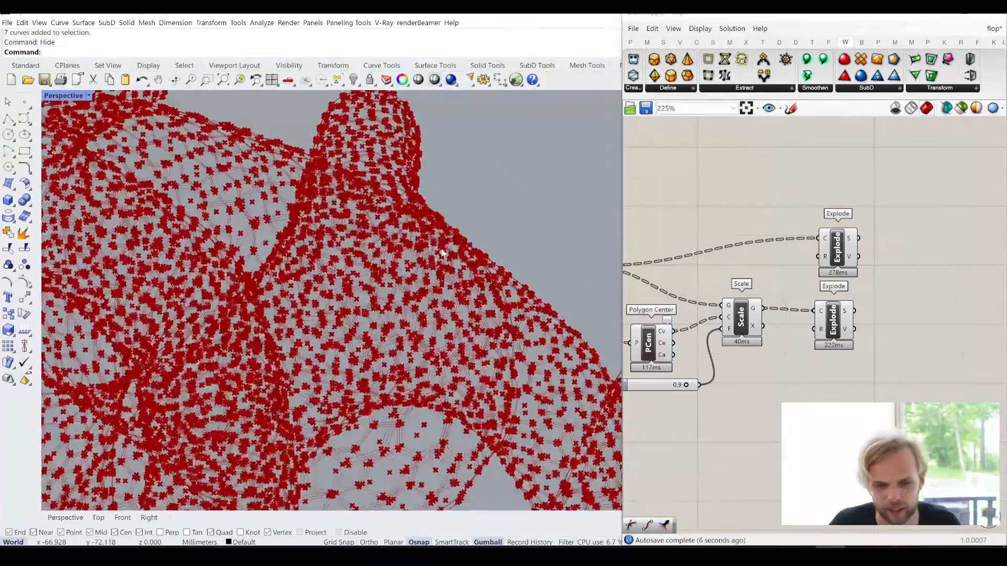
{"action": "scroll", "coordinate": [420, 275], "scroll_direction": "down", "scroll_amount": 8}
{"action": "right_click_drag", "start_coordinate": [375, 226], "coordinate": [321, 325]}
{"action": "scroll", "coordinate": [315, 321], "scroll_direction": "up", "scroll_amount": 10}
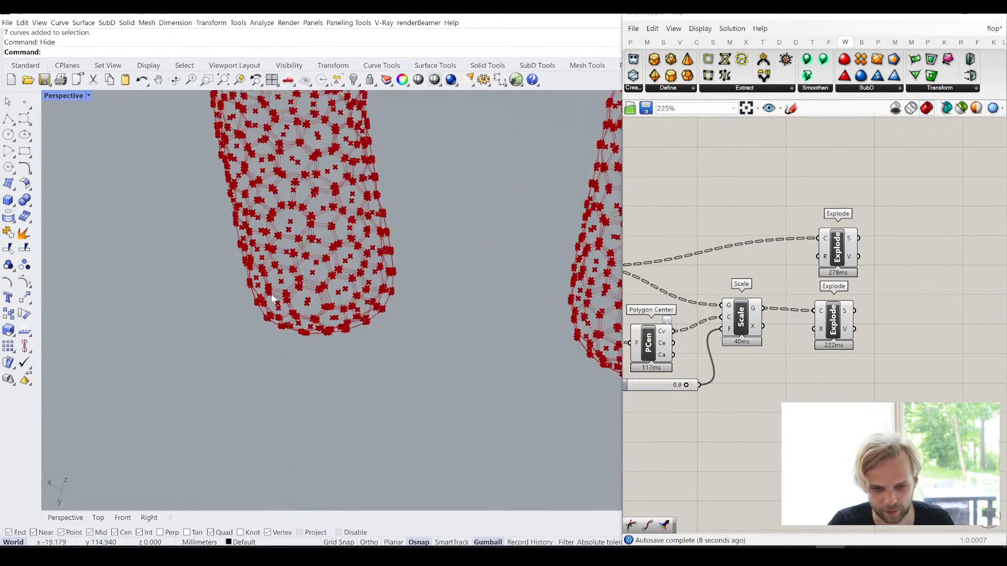
{"action": "scroll", "coordinate": [271, 299], "scroll_direction": "up", "scroll_amount": 10}
{"action": "scroll", "coordinate": [345, 394], "scroll_direction": "up", "scroll_amount": 4}
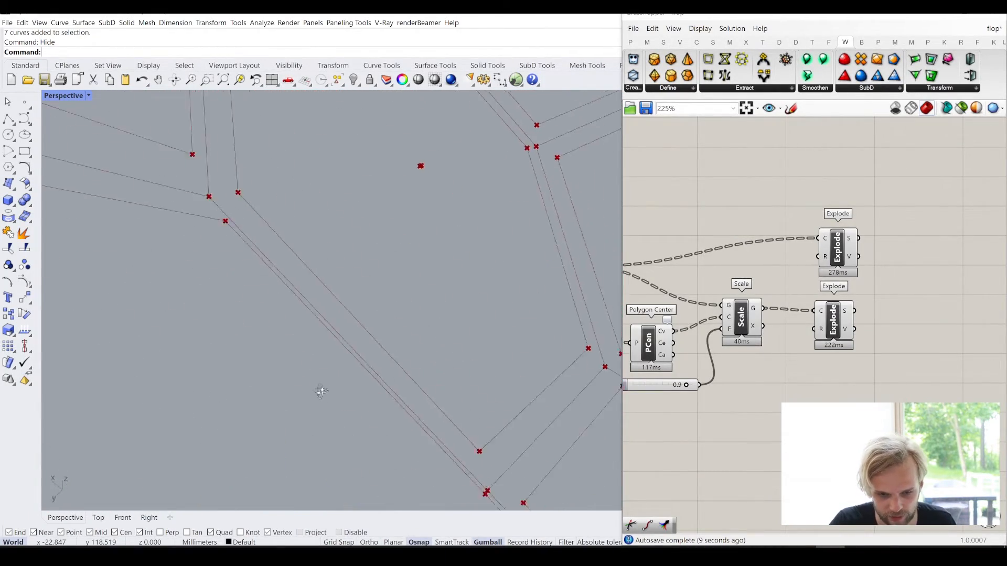
{"action": "right_click_drag", "start_coordinate": [321, 392], "coordinate": [375, 337]}
{"action": "scroll", "coordinate": [363, 326], "scroll_direction": "down", "scroll_amount": 5}
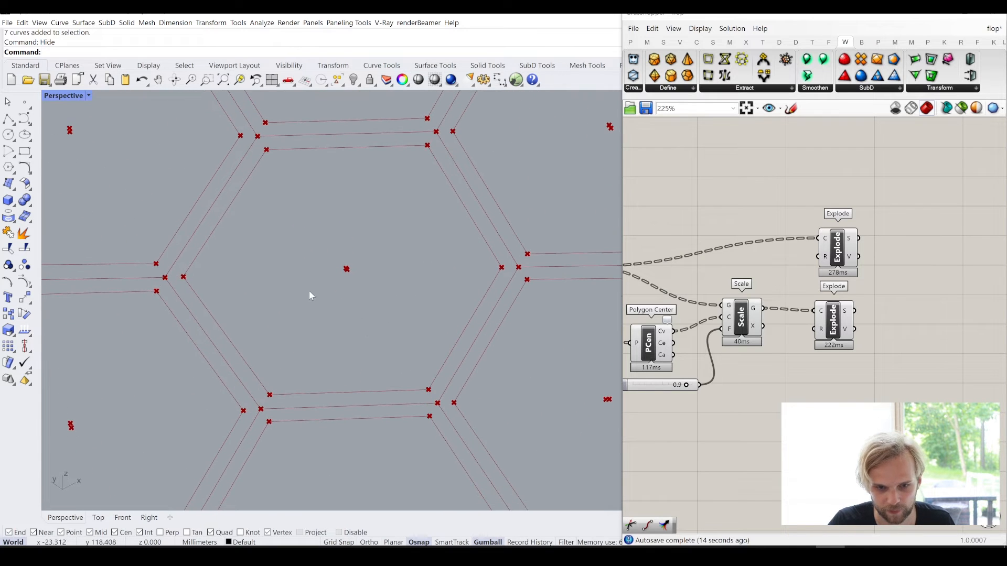
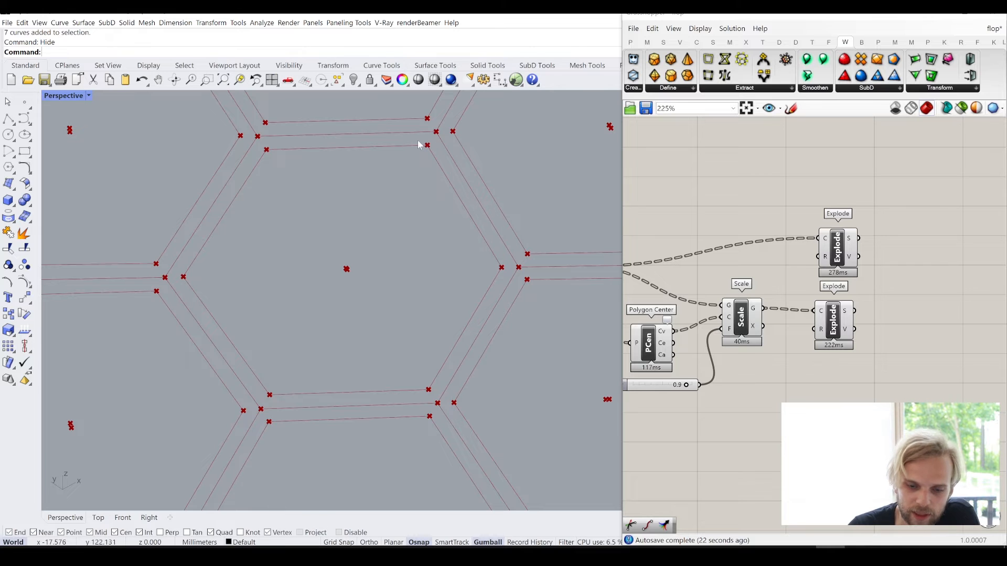
- Turn off the preview of the Weaverbird Dual graph, Polygon Center and Scale components
{"action": "left_click", "coordinate": [845, 325]}
{"action": "left_click", "coordinate": [874, 358]}
{"action": "right_click_drag", "start_coordinate": [751, 353], "coordinate": [836, 334]}
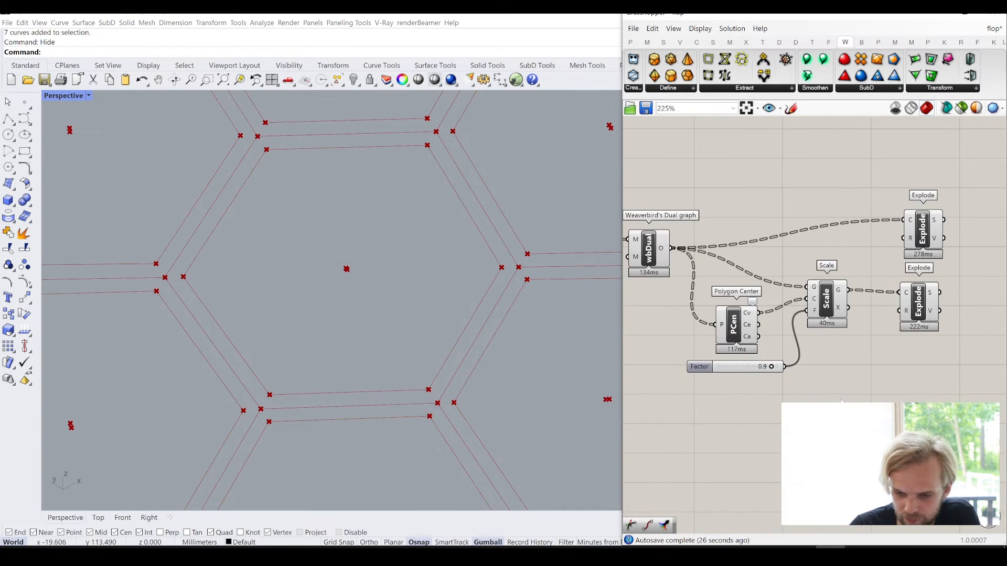
{"action": "left_click_drag", "start_coordinate": [844, 402], "coordinate": [632, 204]}
{"action": "middle_click", "coordinate": [633, 204]}
{"action": "left_click", "coordinate": [669, 168]}
{"action": "left_click", "coordinate": [710, 162]}
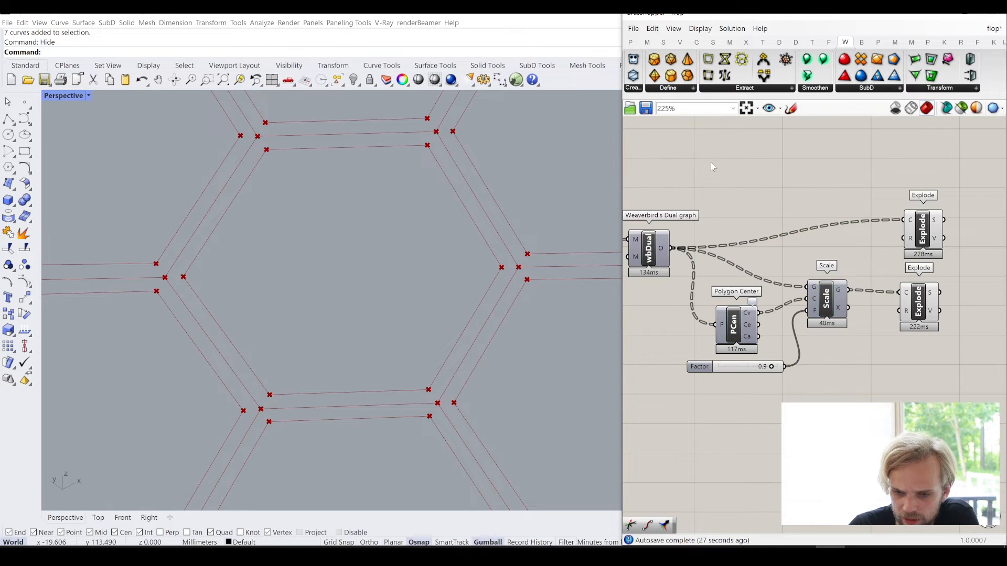
- Simplify the S outputs of both Explode components and check the resulting data structure
{"action": "right_click_drag", "start_coordinate": [873, 221], "coordinate": [816, 218]}
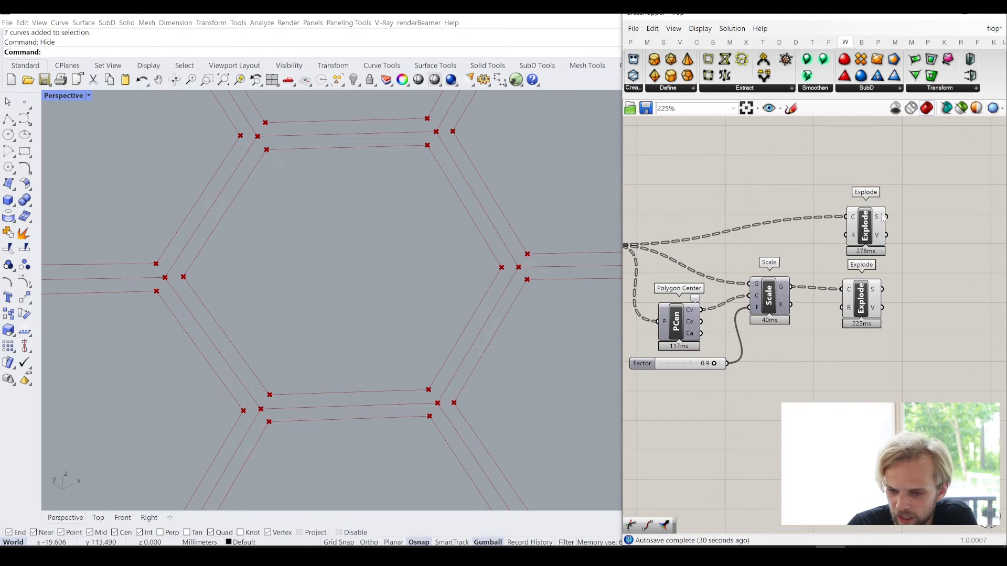
{"action": "right_click", "coordinate": [883, 217]}
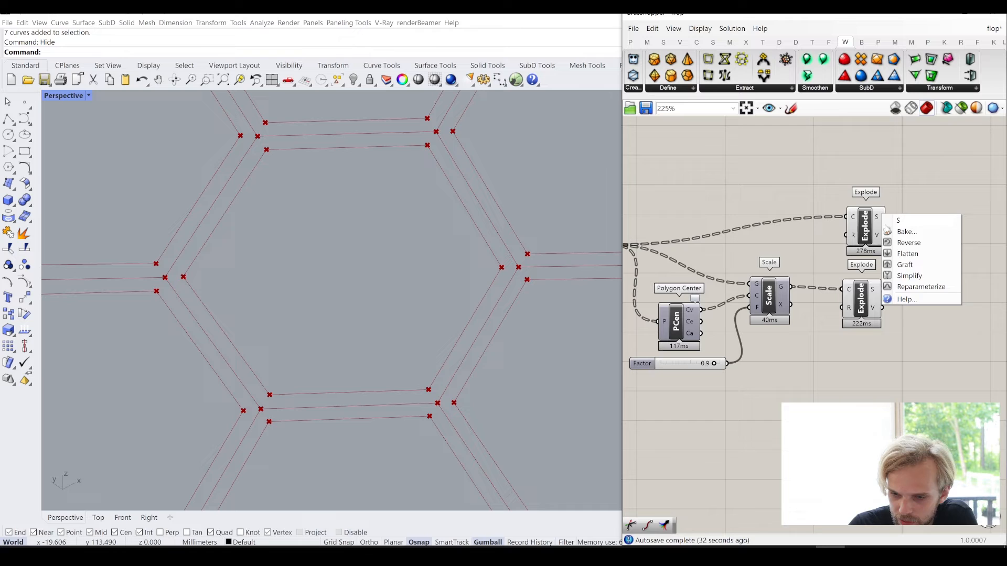
{"action": "left_click", "coordinate": [905, 277]}
{"action": "mouse_move", "coordinate": [881, 219]}
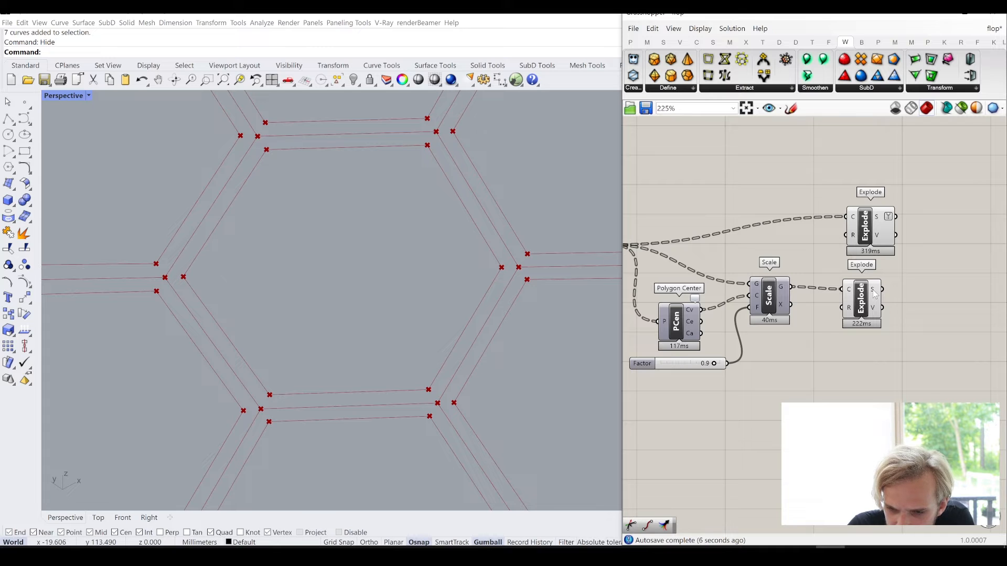
{"action": "mouse_move", "coordinate": [875, 294]}
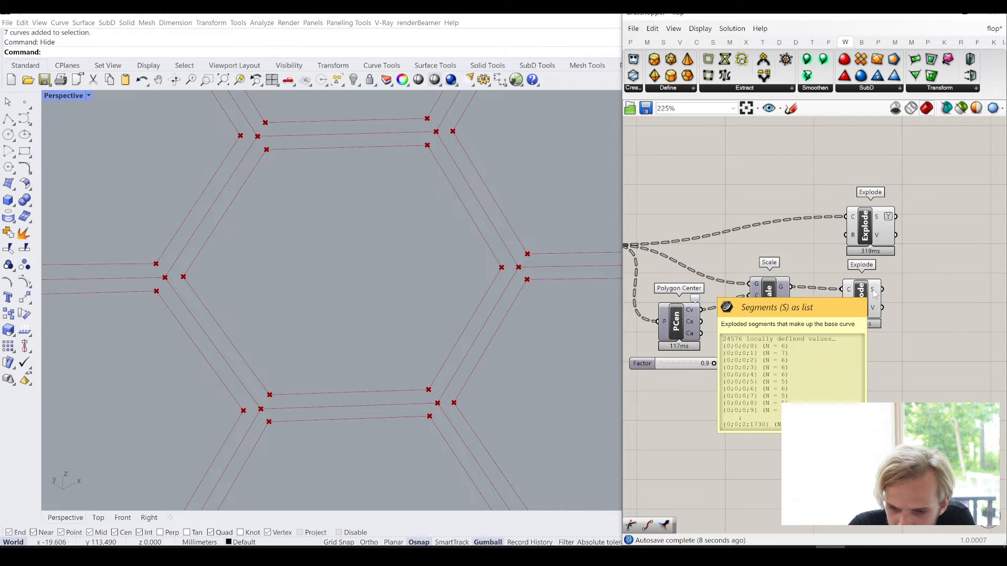
{"action": "right_click", "coordinate": [875, 295]}
{"action": "left_click", "coordinate": [893, 353]}
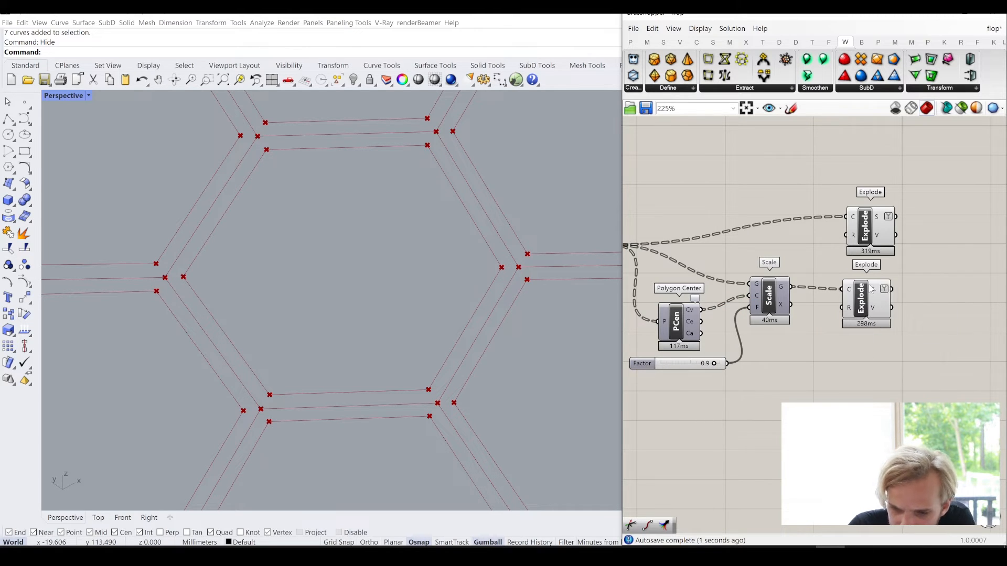
{"action": "mouse_move", "coordinate": [878, 292]}
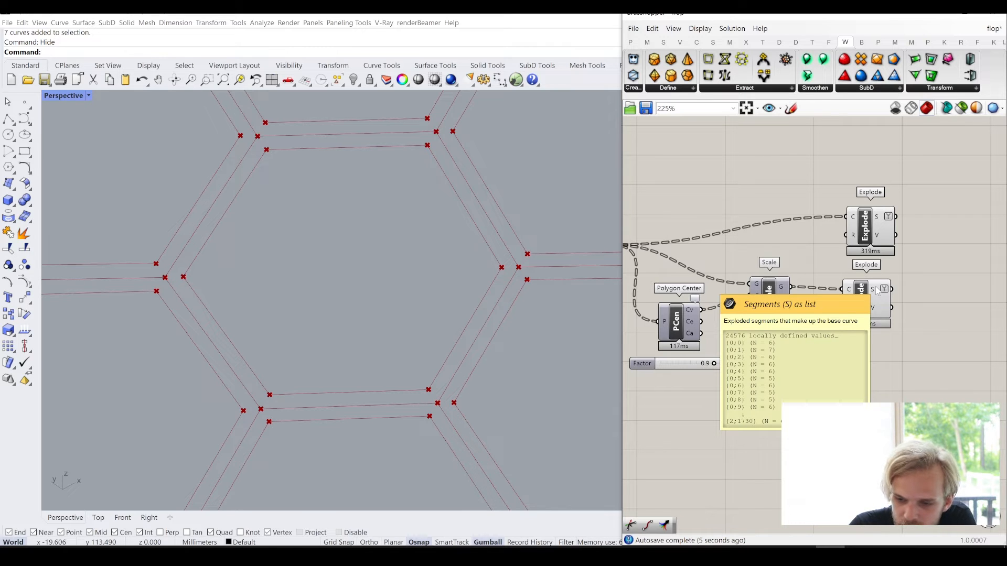
- Add an End Points component and feed it from the S output of the upper Explode component
{"action": "right_click_drag", "start_coordinate": [901, 273], "coordinate": [806, 304]}
{"action": "double_click", "coordinate": [880, 279]}
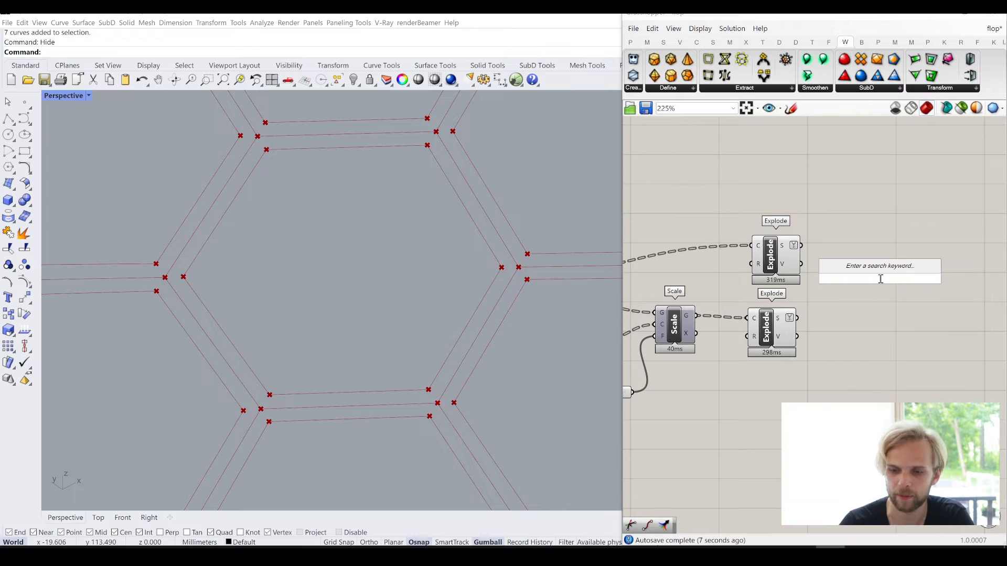
{"action": "type", "text": "endpoints"}
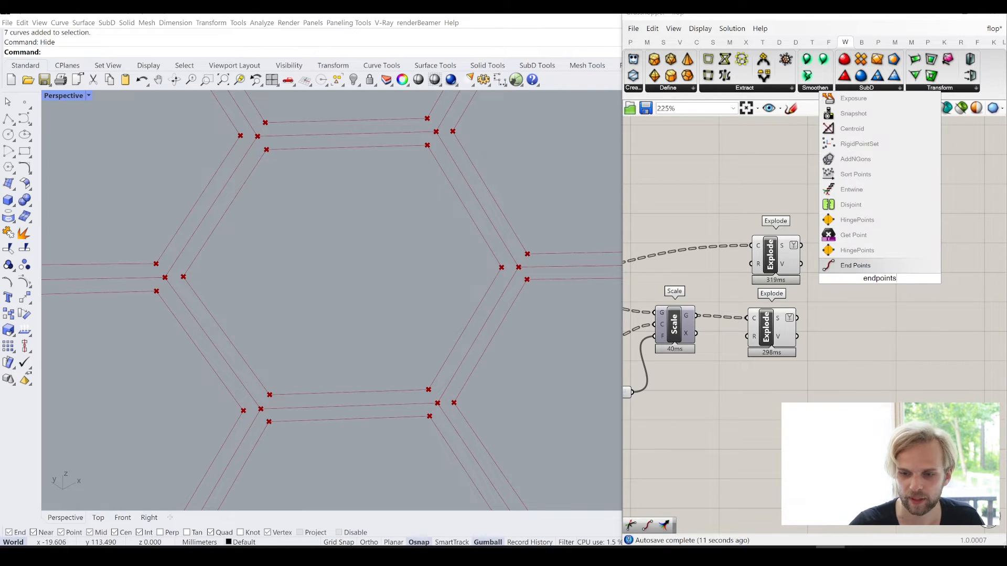
{"action": "left_click", "coordinate": [881, 267]}
{"action": "left_click_drag", "start_coordinate": [835, 265], "coordinate": [858, 238]}
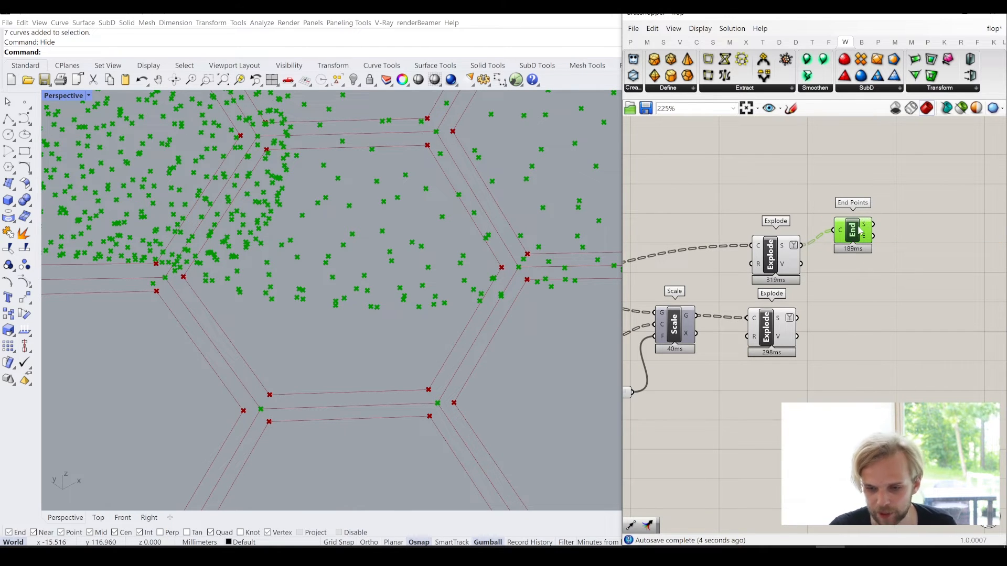
- Duplicate the End Points component for the lower Explode's S output and place each copy level with its Explode
{"action": "left_click_drag", "start_coordinate": [861, 231], "coordinate": [849, 329]}
{"action": "key", "text": "ctrl+c"}
{"action": "key", "text": "ctrl+v"}
{"action": "left_click", "coordinate": [890, 251]}
- Graft the S outputs of both Explode components and check the End Points data structure
{"action": "mouse_move", "coordinate": [862, 245]}
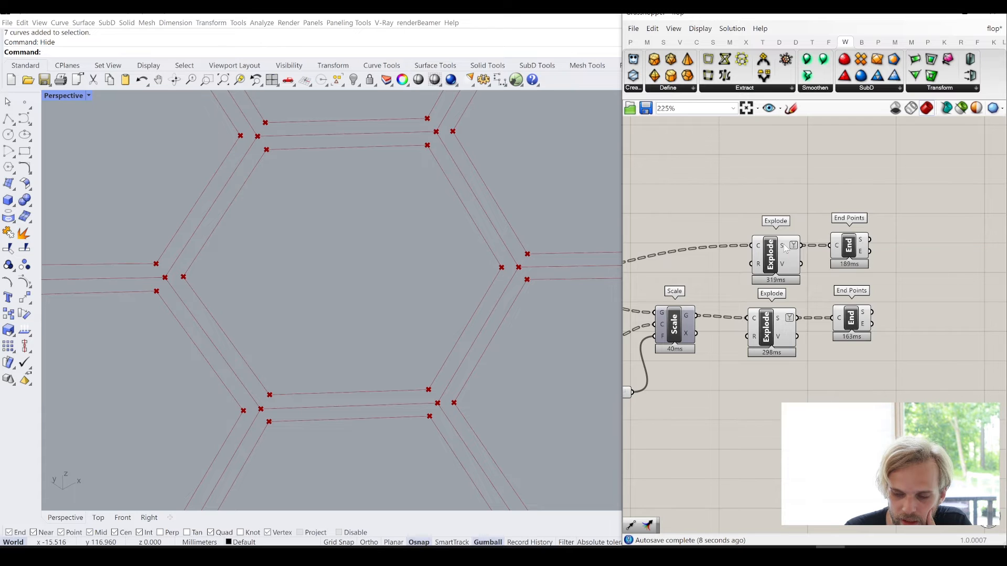
{"action": "mouse_move", "coordinate": [788, 250]}
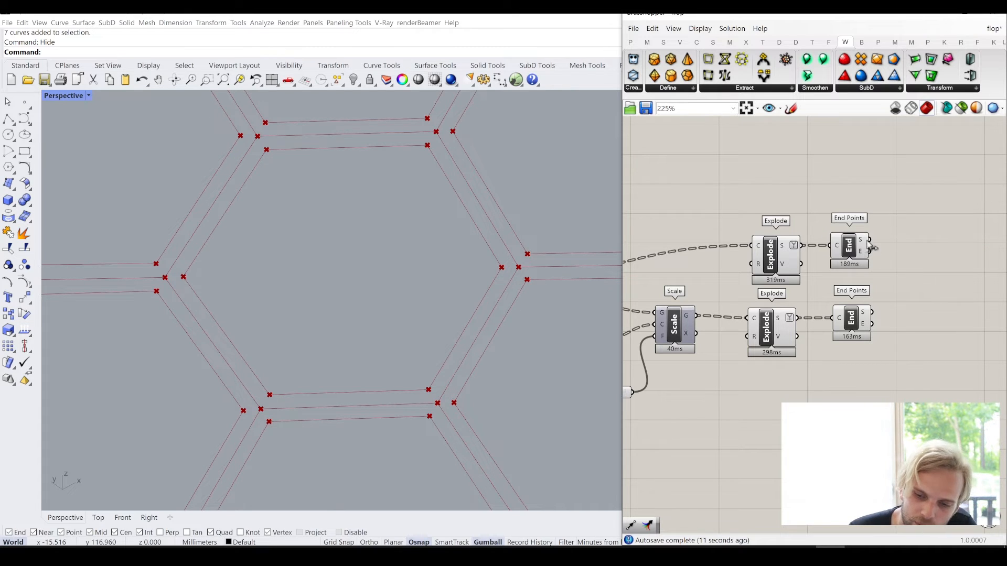
{"action": "right_click", "coordinate": [783, 246]}
{"action": "left_click", "coordinate": [800, 307]}
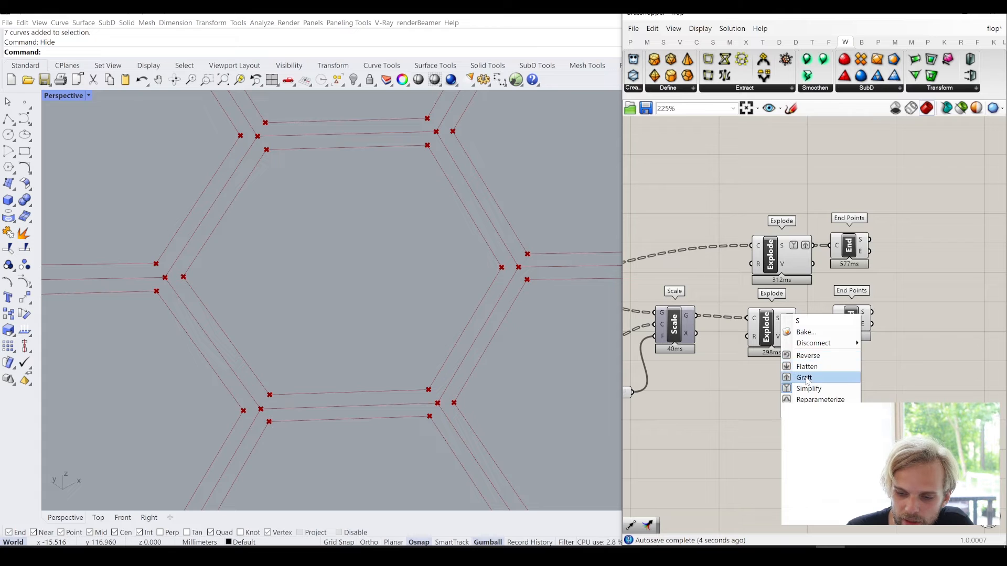
{"action": "left_click", "coordinate": [804, 376]}
{"action": "mouse_move", "coordinate": [868, 313]}
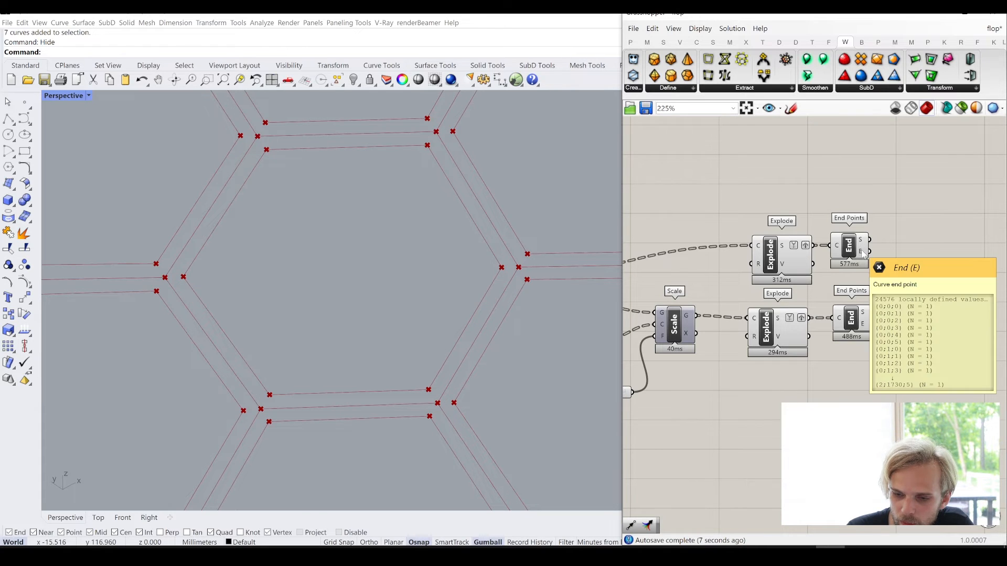
- Add a Merge component and connect the upper End Points' S output to D1 and its E output to D2
{"action": "right_click_drag", "start_coordinate": [865, 270], "coordinate": [783, 284]}
{"action": "double_click", "coordinate": [858, 322]}
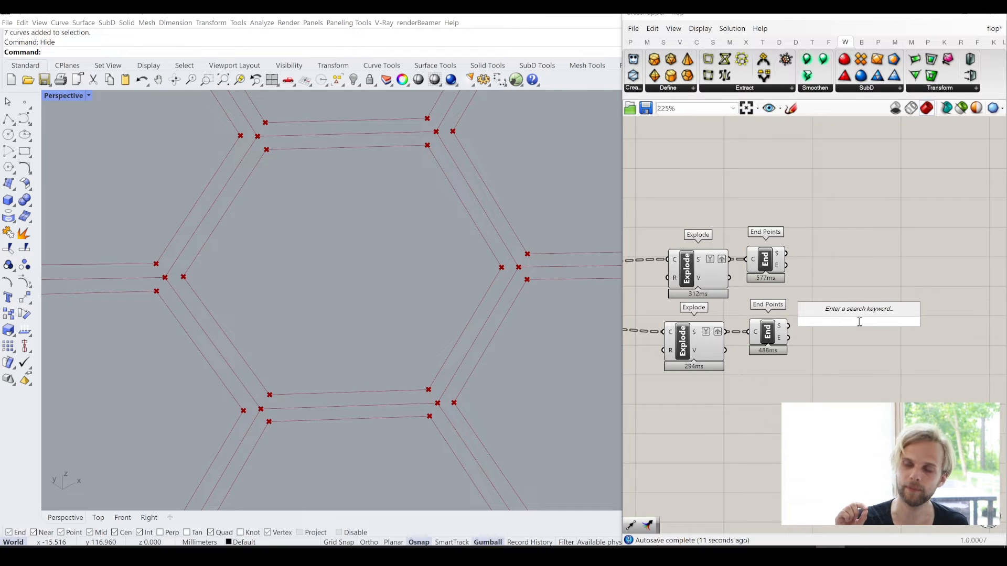
{"action": "type", "text": "merg"}
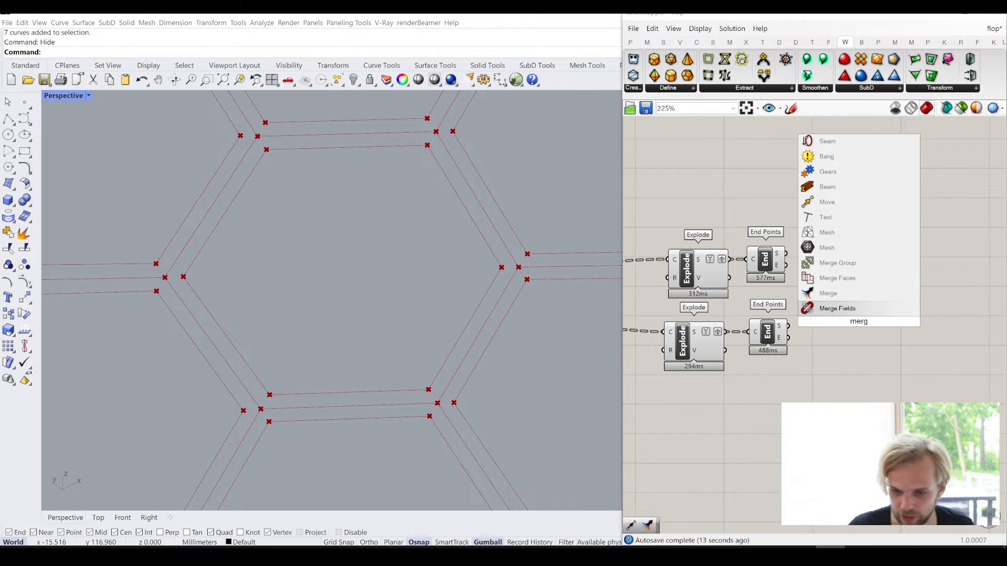
{"action": "left_click", "coordinate": [828, 294]}
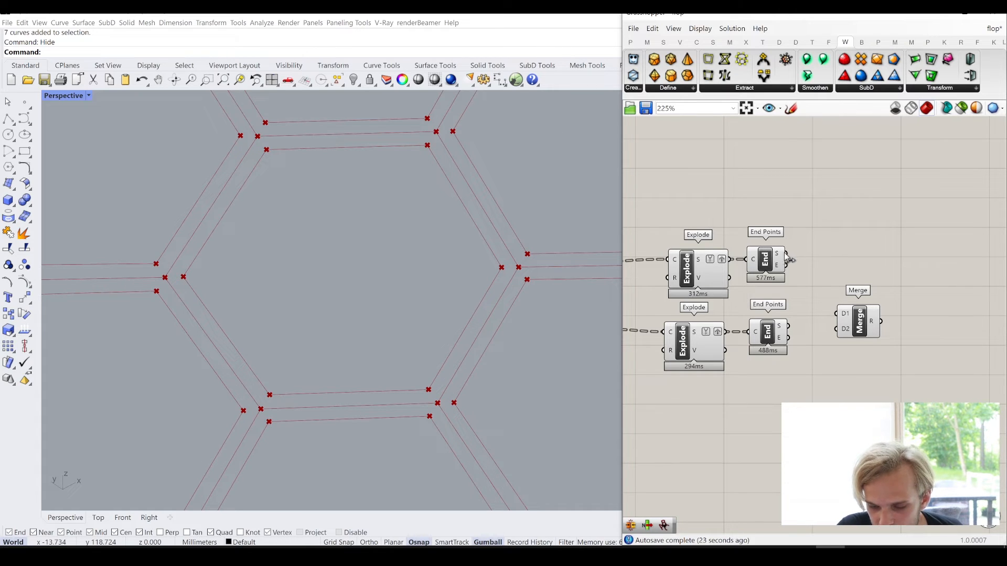
{"action": "left_click_drag", "start_coordinate": [788, 254], "coordinate": [836, 313]}
{"action": "left_click_drag", "start_coordinate": [786, 265], "coordinate": [850, 283]}
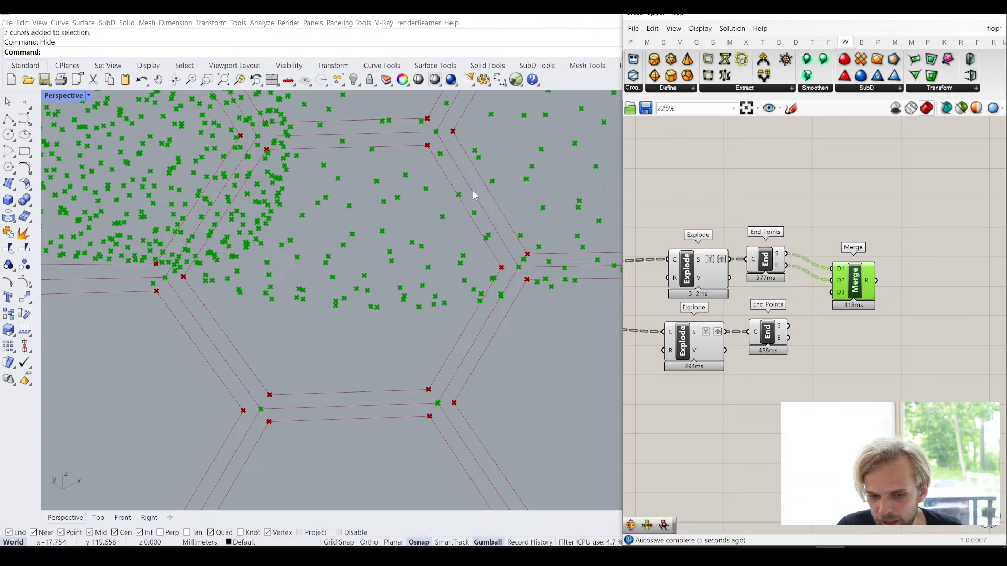
- Connect the lower End Points' E output to Merge's D3 and its S output to D4, and remove the unused D5 input
{"action": "left_click_drag", "start_coordinate": [789, 338], "coordinate": [837, 293]}
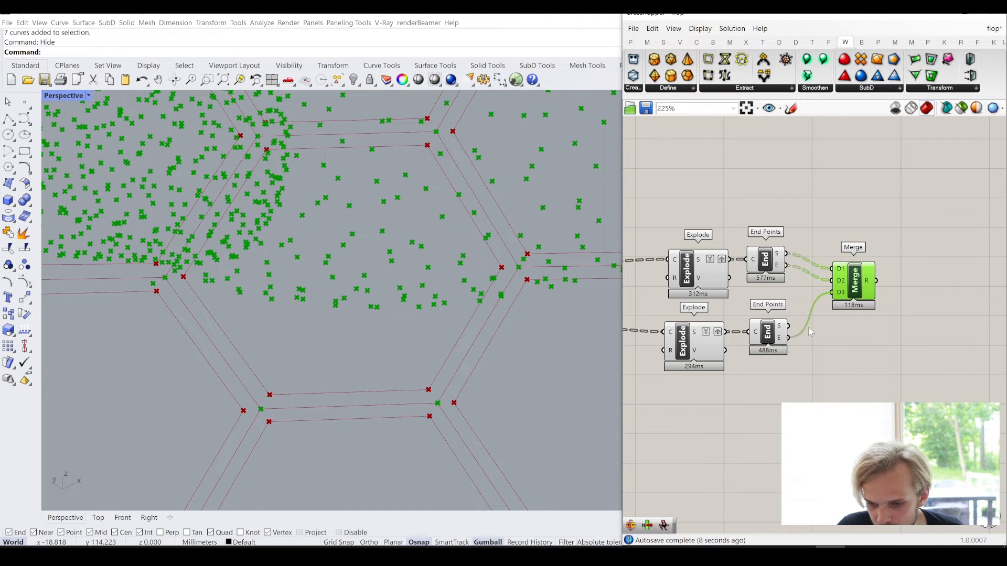
{"action": "left_click_drag", "start_coordinate": [788, 326], "coordinate": [834, 304]}
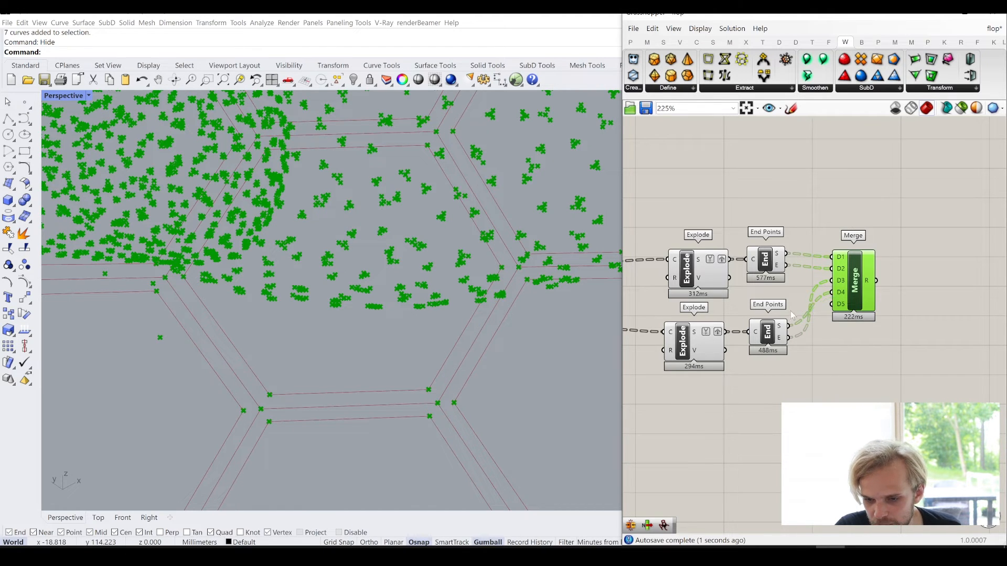
{"action": "scroll", "coordinate": [848, 304], "scroll_direction": "up", "scroll_amount": 3}
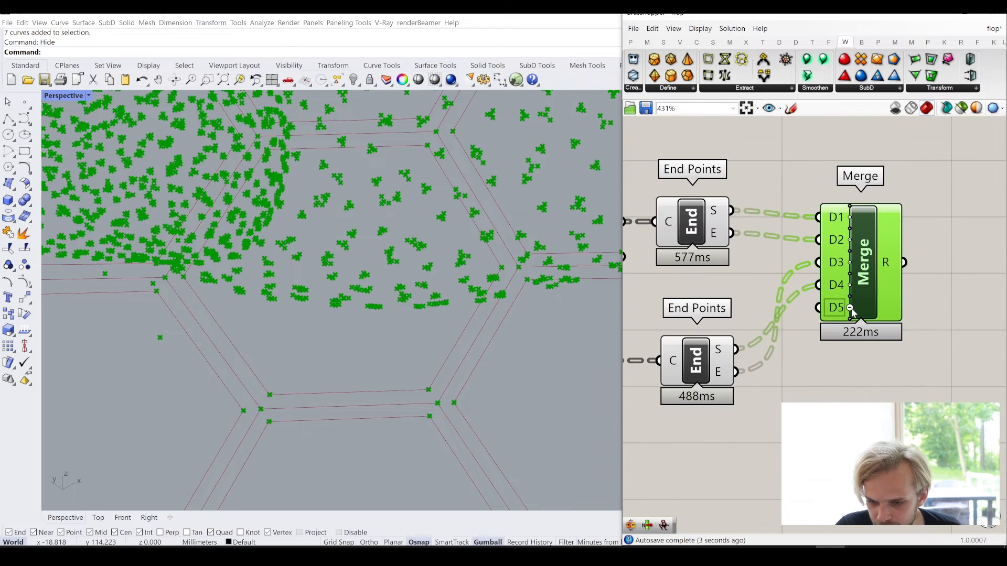
{"action": "scroll", "coordinate": [879, 373], "scroll_direction": "down", "scroll_amount": 2}
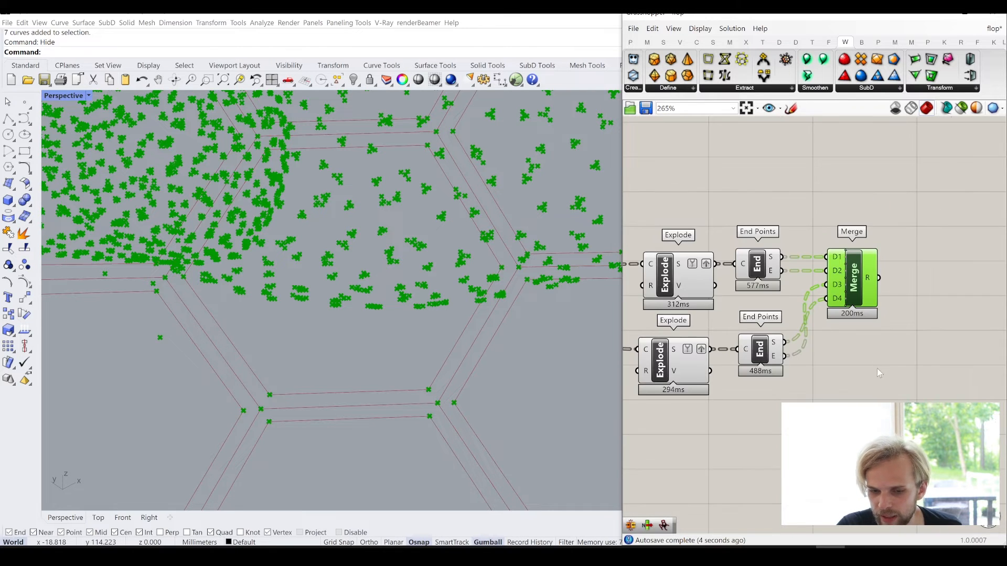
- Turn off the preview of both Explode and both End Points components
{"action": "right_click_drag", "start_coordinate": [877, 368], "coordinate": [907, 346]}
{"action": "left_click_drag", "start_coordinate": [644, 439], "coordinate": [812, 203]}
{"action": "middle_click", "coordinate": [710, 190]}
{"action": "left_click", "coordinate": [748, 152]}
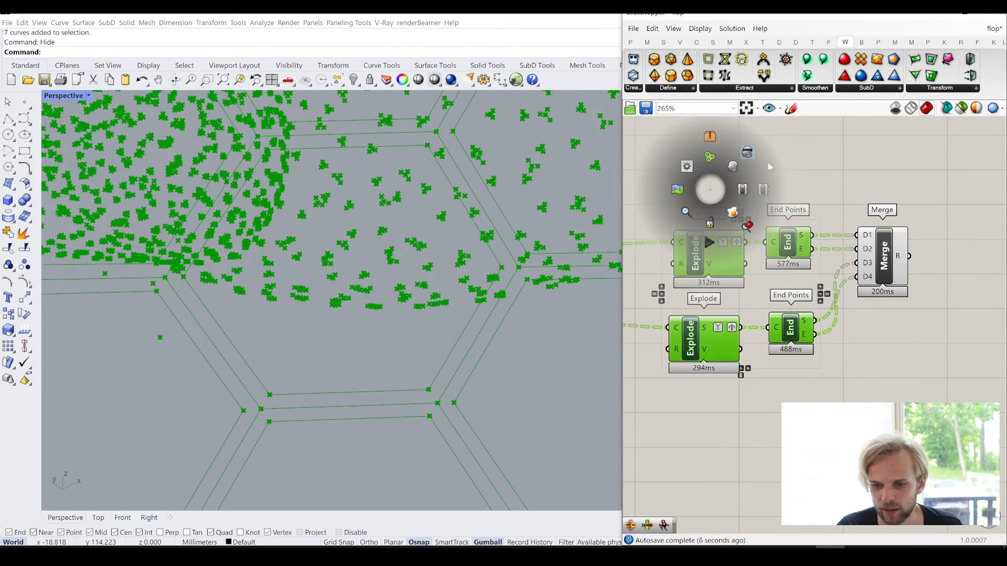
{"action": "left_click", "coordinate": [839, 181]}
- Add a Construct Mesh component and connect Merge's R output to its V input
{"action": "right_click_drag", "start_coordinate": [942, 260], "coordinate": [794, 259]}
{"action": "scroll", "coordinate": [801, 271], "scroll_direction": "up", "scroll_amount": 1}
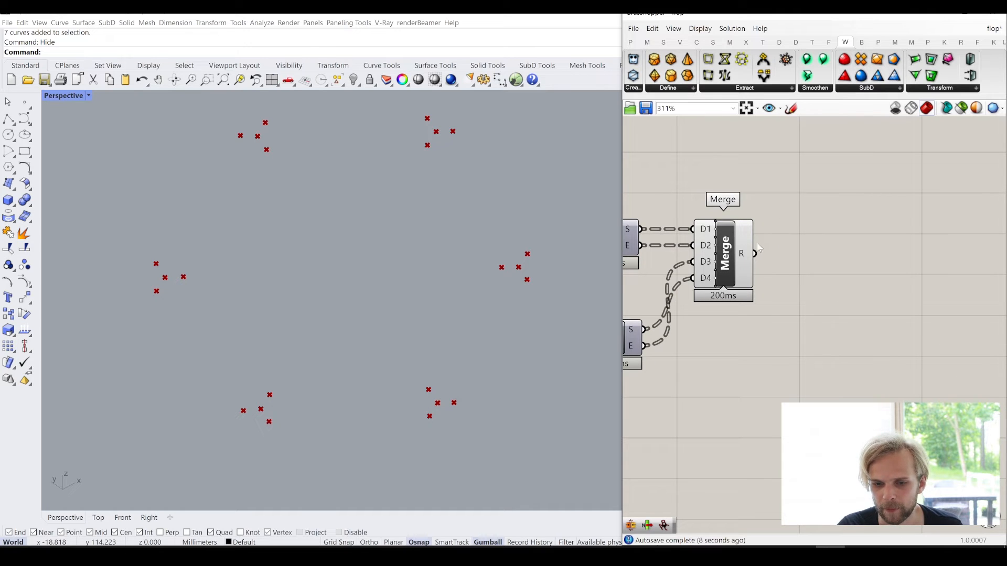
{"action": "mouse_move", "coordinate": [745, 259]}
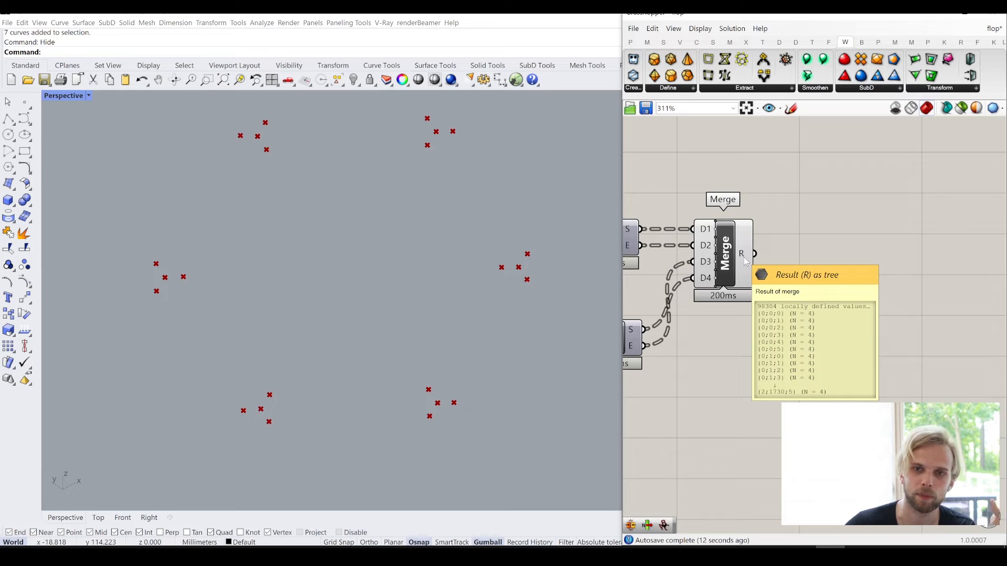
{"action": "double_click", "coordinate": [891, 286]}
{"action": "type", "text": "constr"}
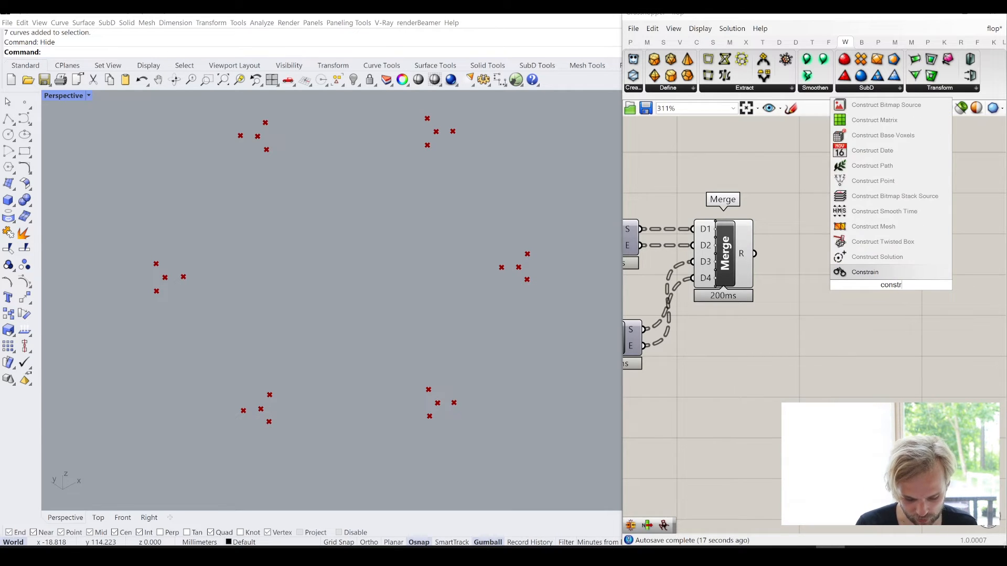
{"action": "type", "text": "uct mesh"}
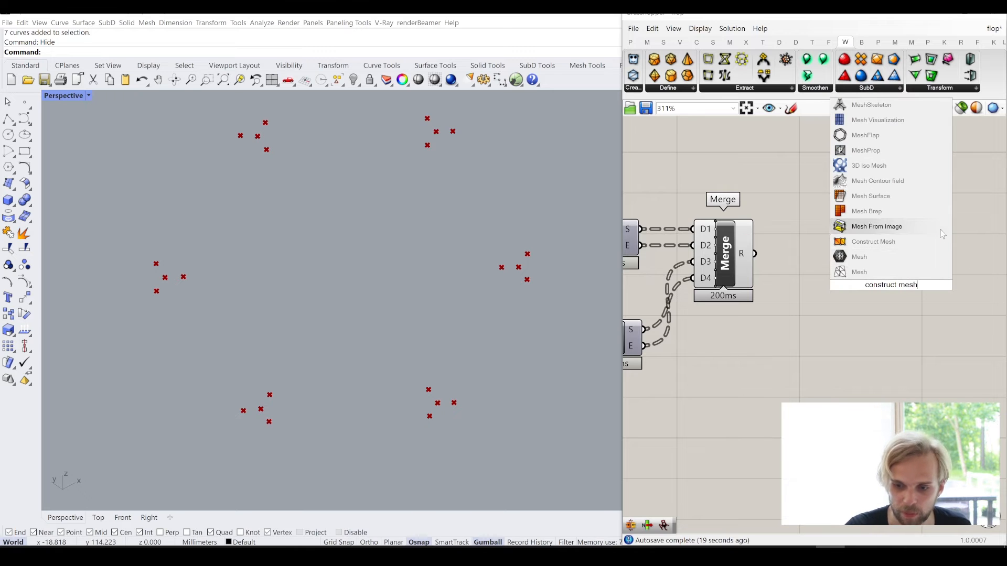
{"action": "left_click", "coordinate": [918, 240]}
{"action": "left_click_drag", "start_coordinate": [754, 253], "coordinate": [863, 266]}
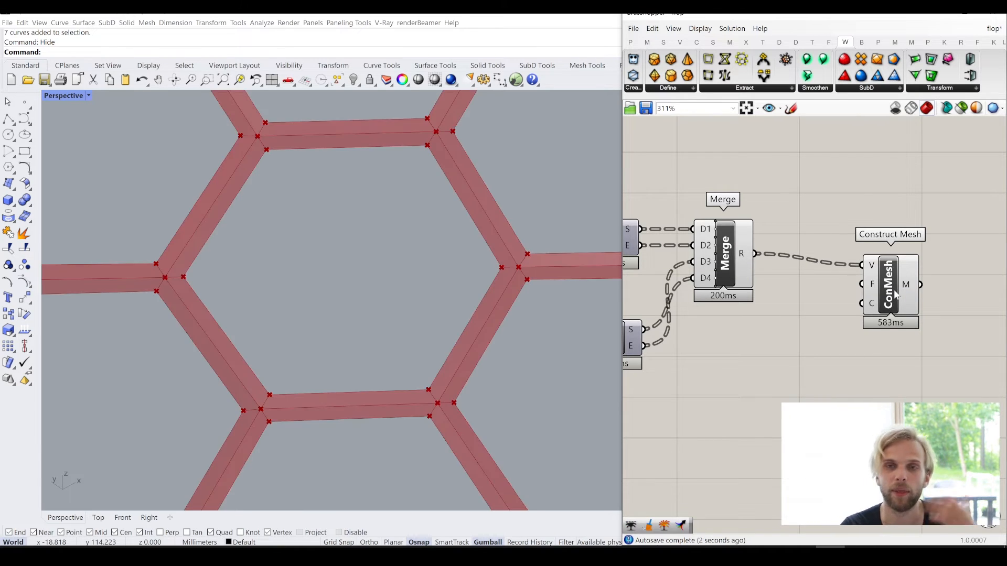
- Move Construct Mesh closer to Merge, turn off Merge's preview and view the mesh frames around the cells
{"action": "left_click", "coordinate": [880, 292]}
{"action": "left_click_drag", "start_coordinate": [902, 293], "coordinate": [840, 279]}
{"action": "left_click", "coordinate": [733, 258]}
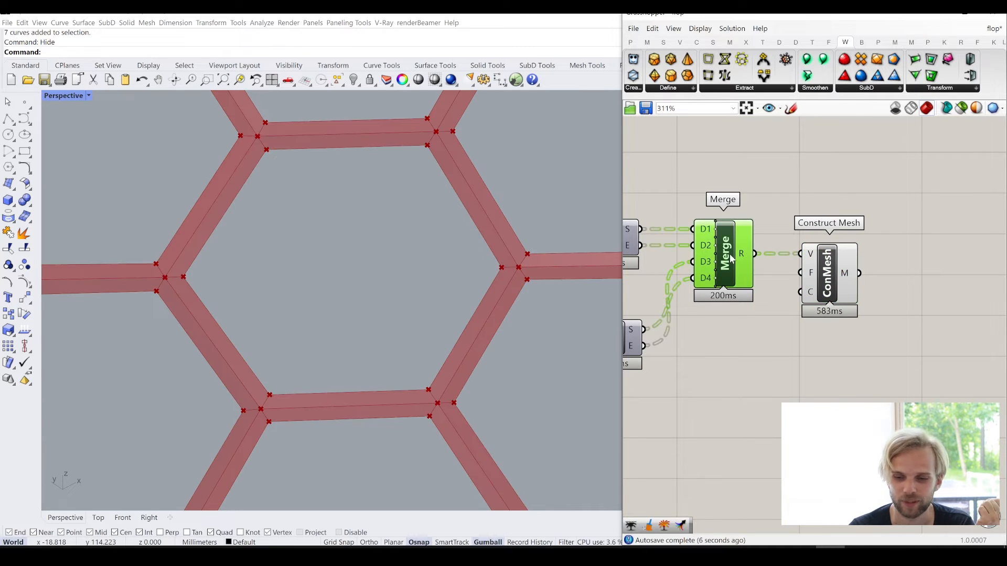
{"action": "middle_click", "coordinate": [732, 258]}
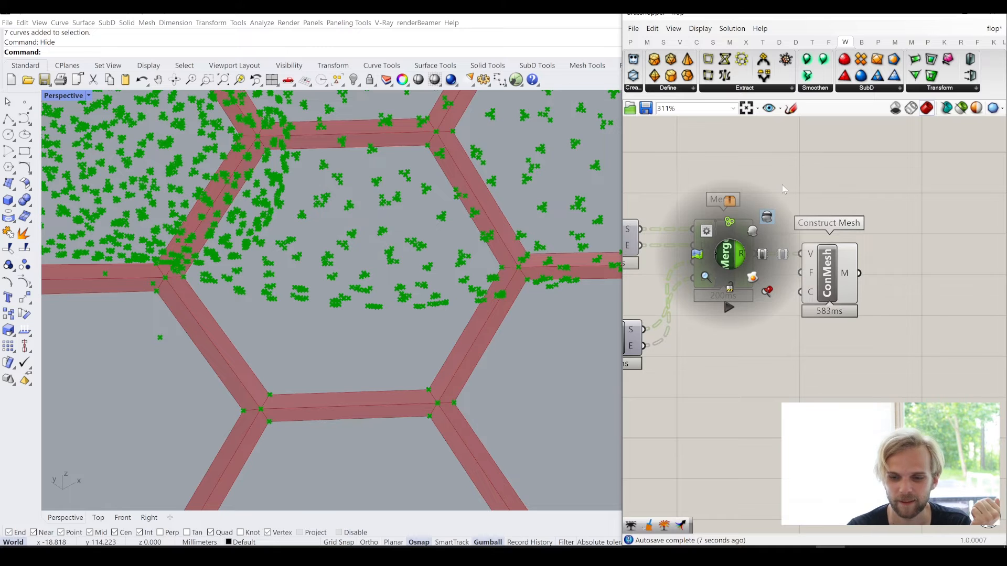
{"action": "left_click", "coordinate": [795, 198]}
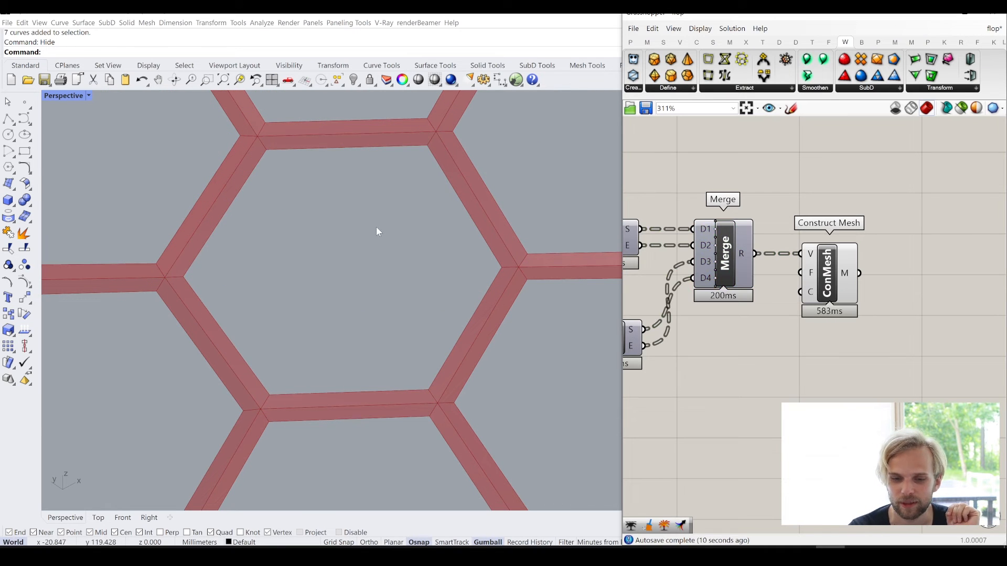
{"action": "scroll", "coordinate": [376, 227], "scroll_direction": "down", "scroll_amount": 3}
{"action": "mouse_move", "coordinate": [376, 226]}
{"action": "right_mouse_down"}
{"action": "mouse_move", "coordinate": [386, 228]}
{"action": "mouse_move", "coordinate": [363, 238]}
{"action": "mouse_move", "coordinate": [369, 233]}
{"action": "right_mouse_up"}
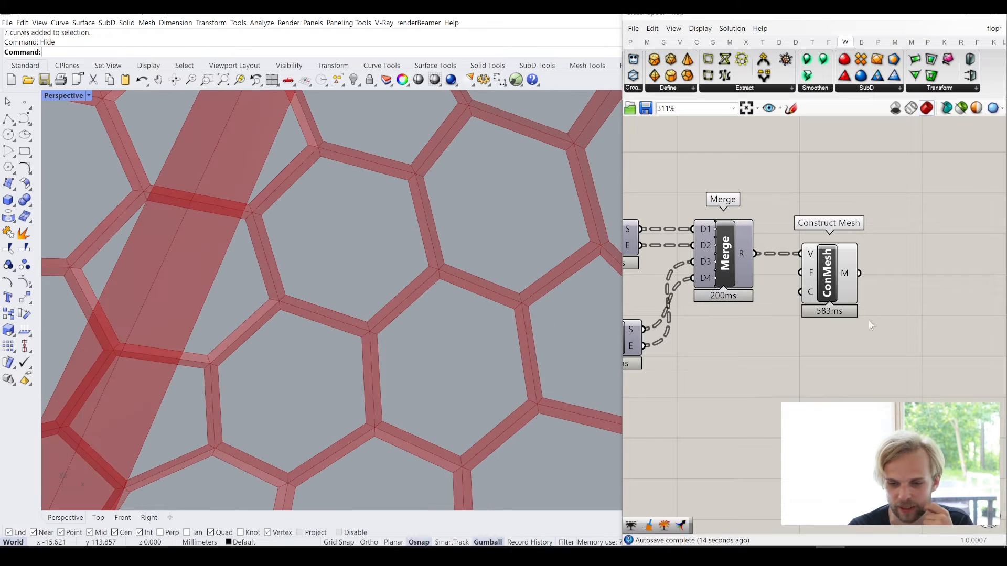
- Add a Trim Tree component after the Construct Mesh component
{"action": "right_click_drag", "start_coordinate": [867, 352], "coordinate": [776, 321]}
{"action": "mouse_move", "coordinate": [768, 271]}
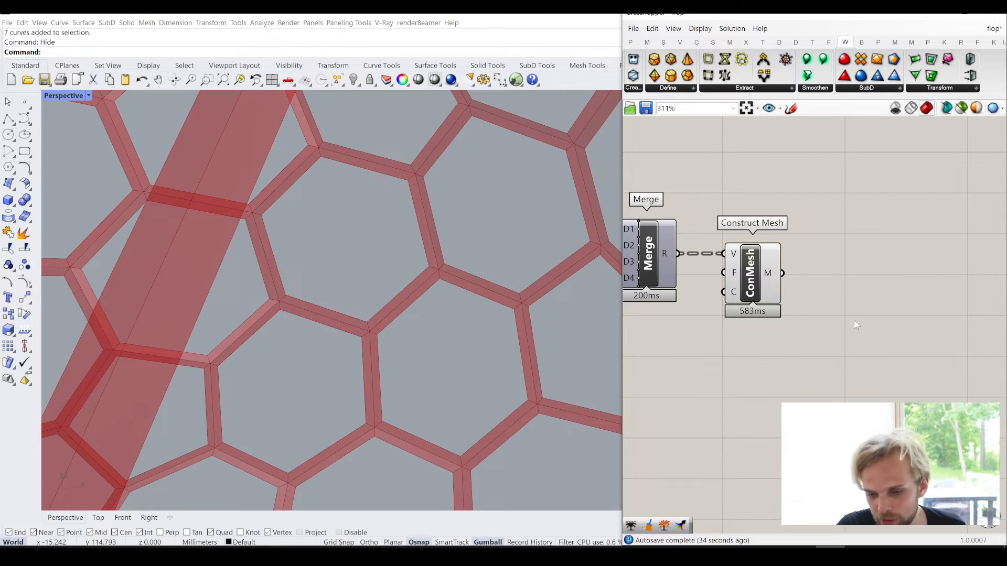
{"action": "right_click_drag", "start_coordinate": [854, 320], "coordinate": [828, 319]}
{"action": "double_click", "coordinate": [829, 319]}
{"action": "type", "text": "trim tree"}
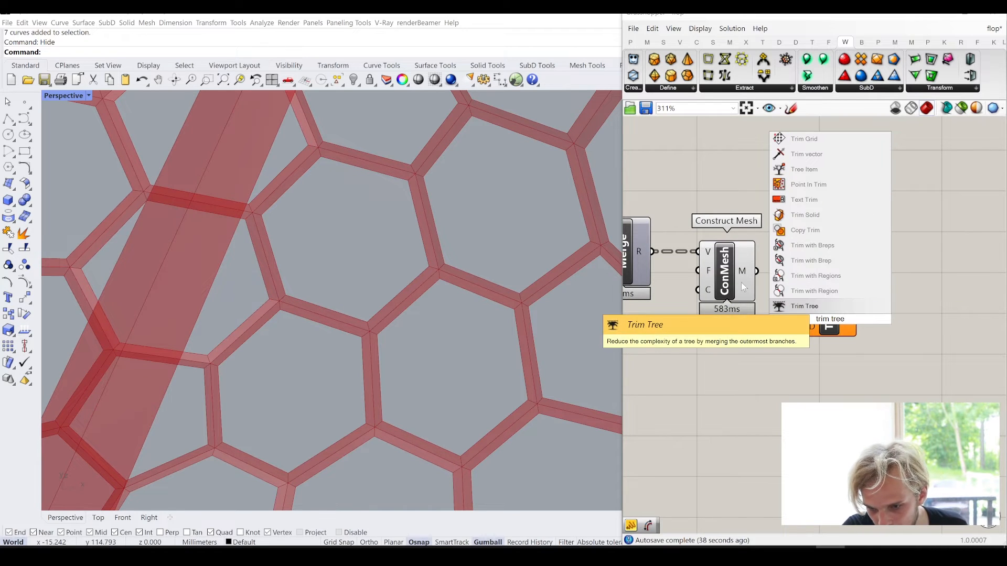
{"action": "left_click", "coordinate": [818, 309]}
- Simplify Construct Mesh's M output and connect it to Trim Tree's T input
{"action": "right_click", "coordinate": [744, 271]}
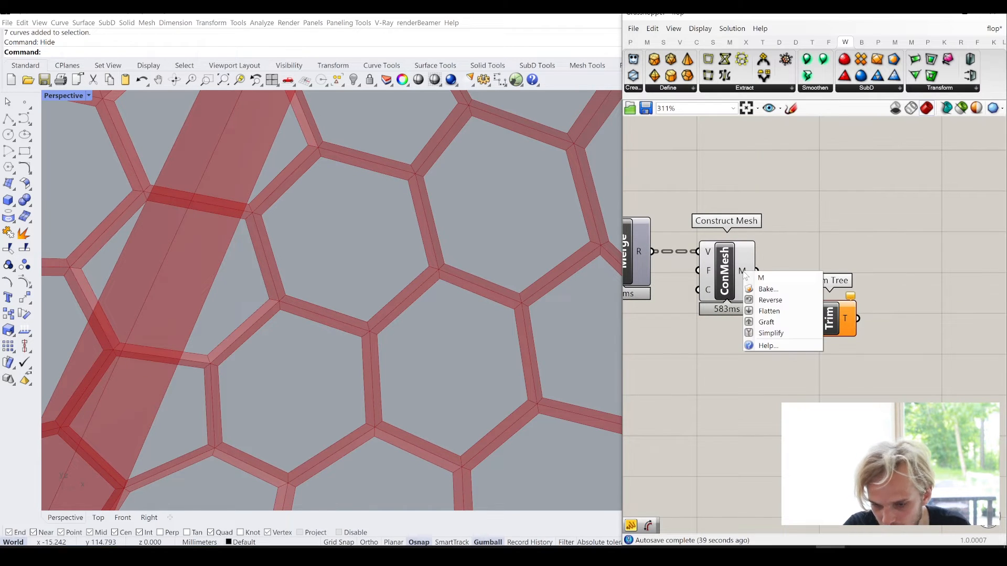
{"action": "left_click", "coordinate": [774, 323]}
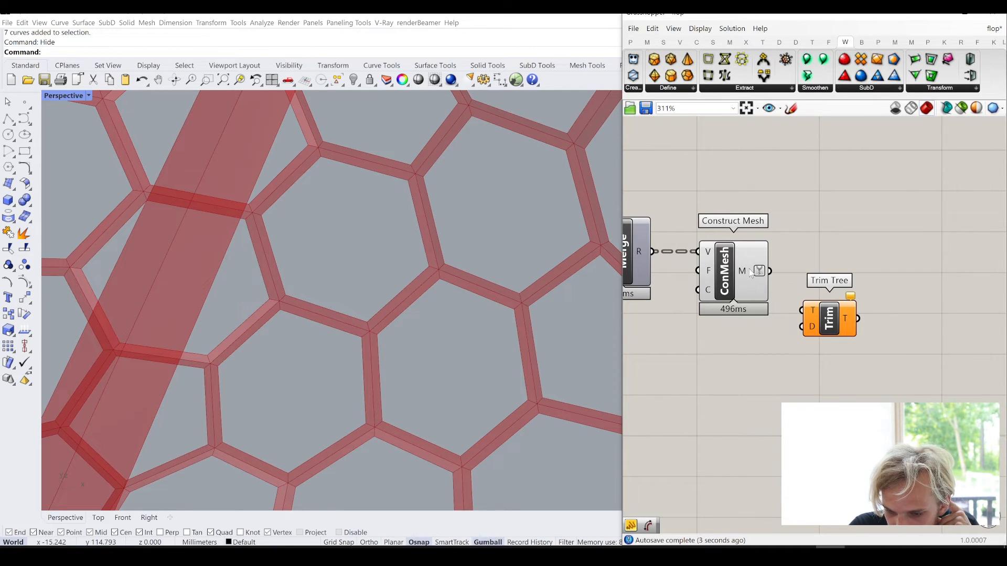
{"action": "mouse_move", "coordinate": [751, 273]}
{"action": "left_click_drag", "start_coordinate": [769, 271], "coordinate": [802, 311]}
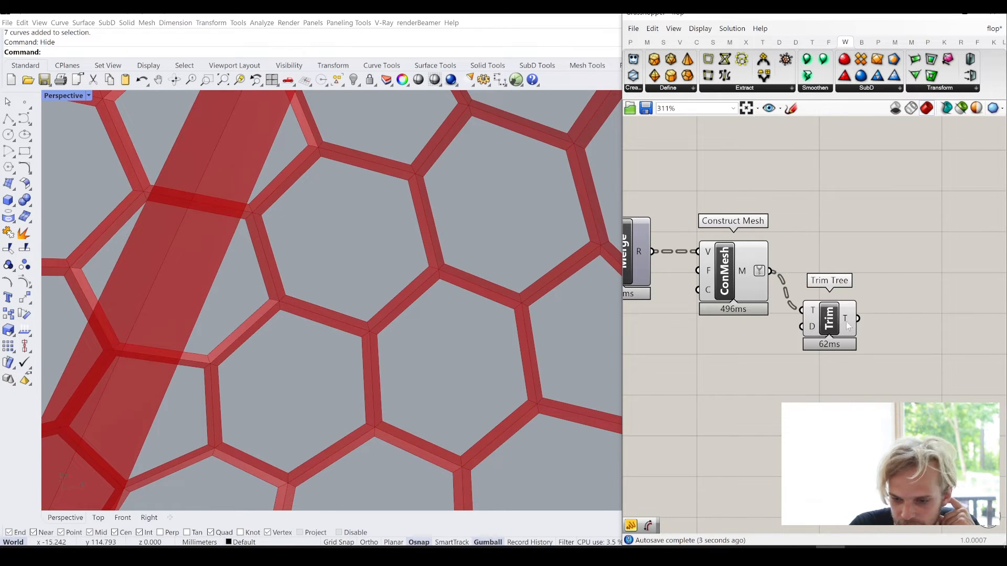
- Add a number slider with value 2, connect it to Trim Tree's D input and check the trimmed tree output
{"action": "mouse_move", "coordinate": [811, 328]}
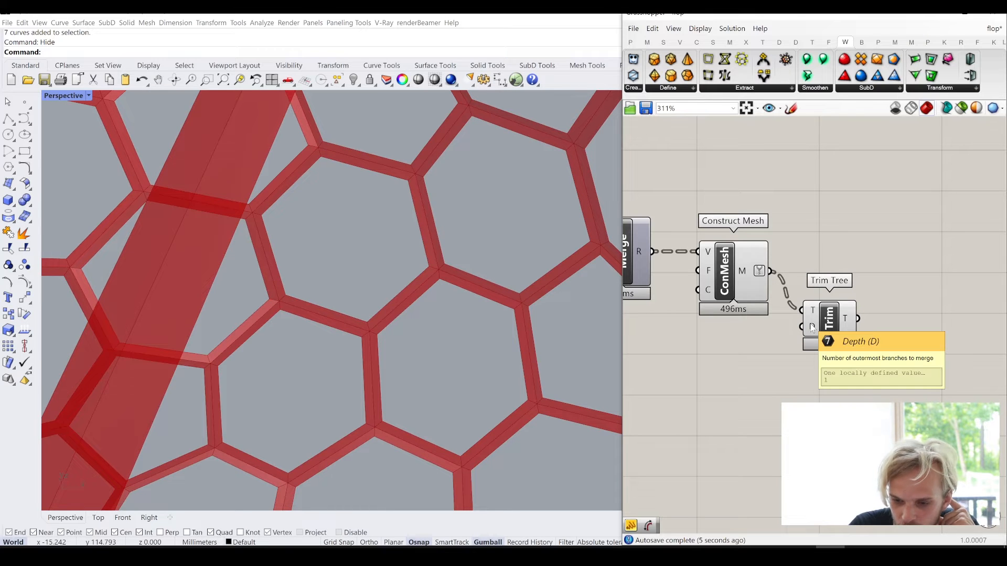
{"action": "double_click", "coordinate": [712, 351]}
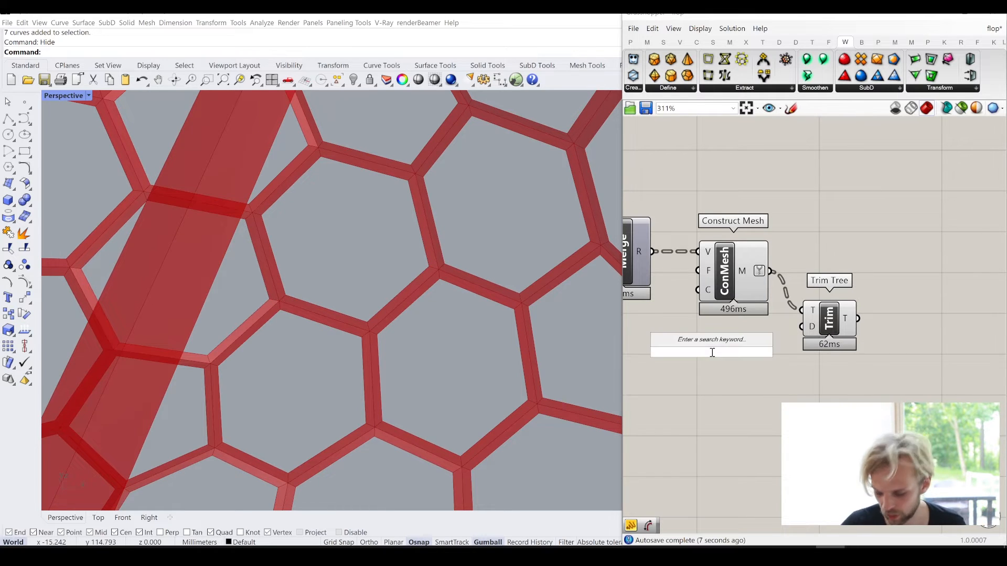
{"action": "type", "text": "2"}
{"action": "key", "text": "Return"}
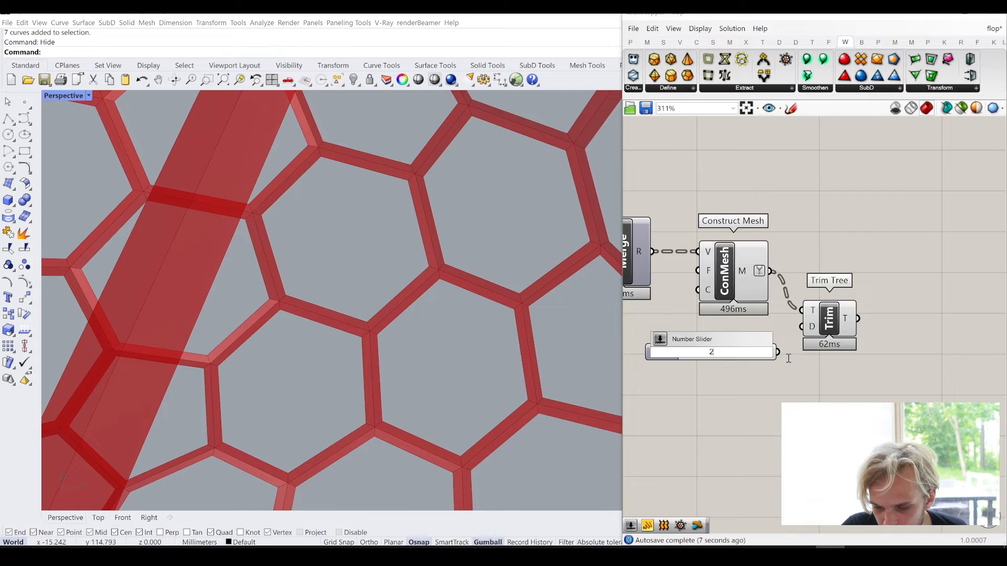
{"action": "left_click_drag", "start_coordinate": [780, 352], "coordinate": [801, 327]}
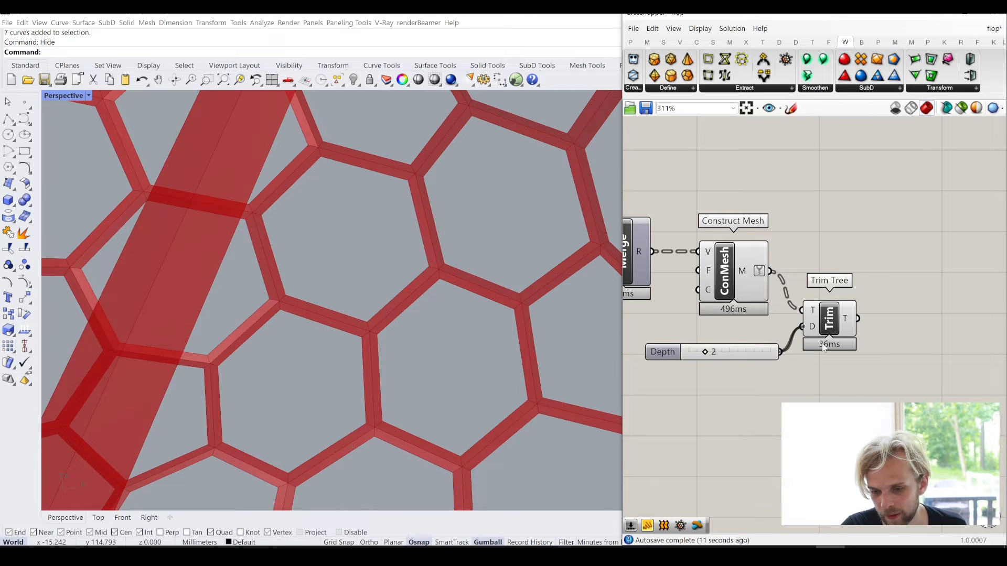
{"action": "mouse_move", "coordinate": [853, 322]}
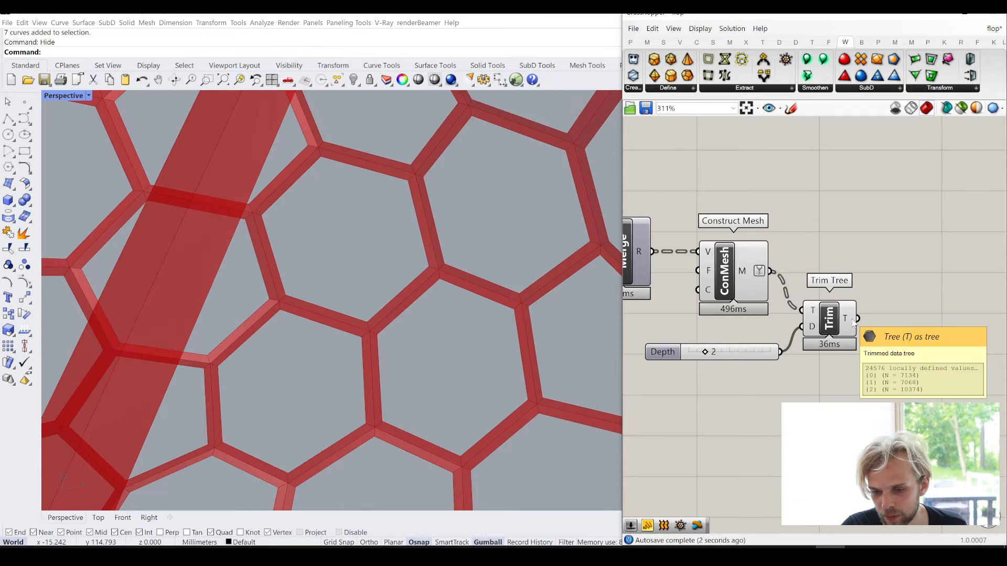
- Add a Combine&Clean component, connect Trim Tree's T output to its M input and align it beside Trim Tree
{"action": "double_click", "coordinate": [911, 363]}
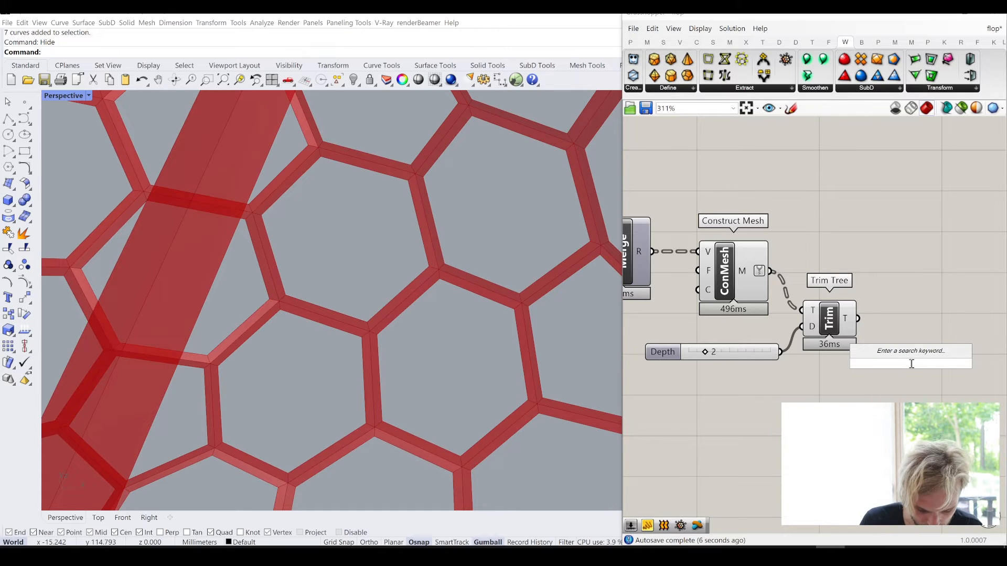
{"action": "type", "text": "combine"}
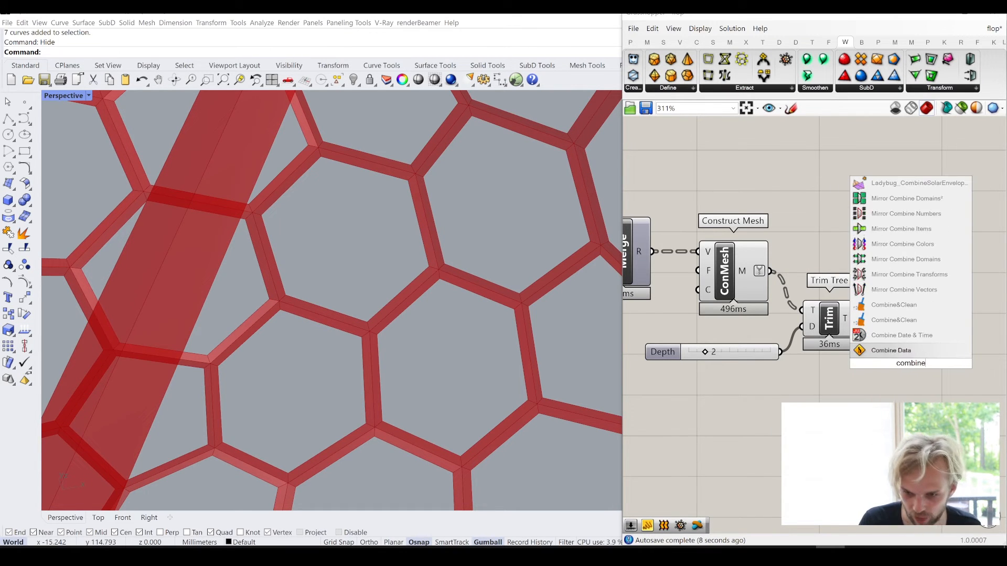
{"action": "type", "text": " and clean"}
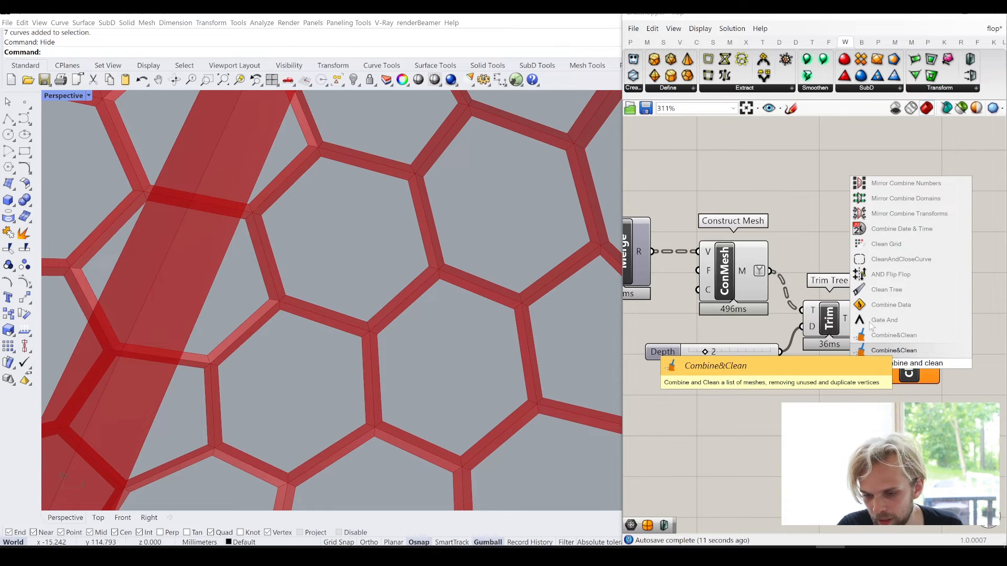
{"action": "key", "text": "Return"}
{"action": "left_click_drag", "start_coordinate": [858, 318], "coordinate": [883, 363]}
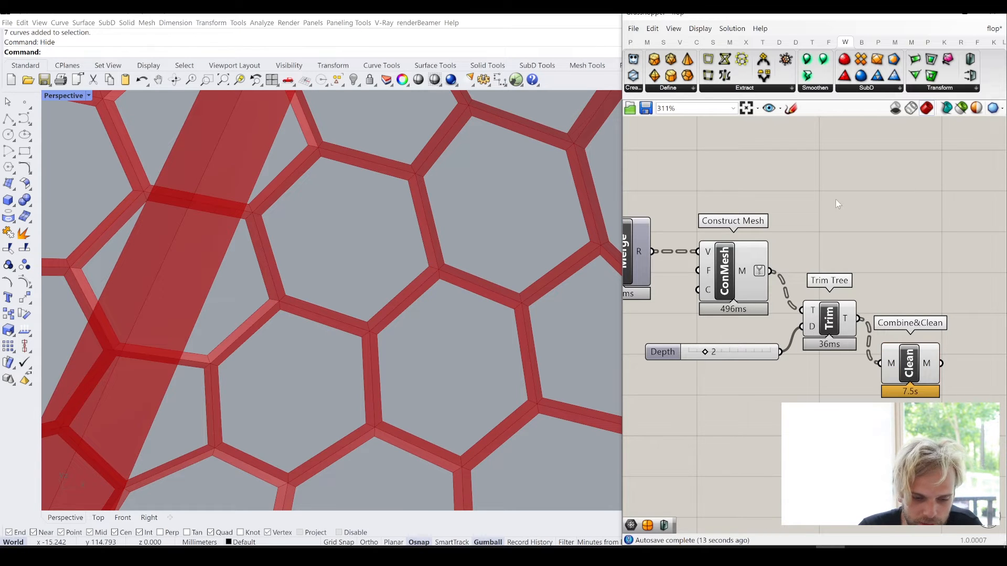
{"action": "left_click", "coordinate": [911, 375]}
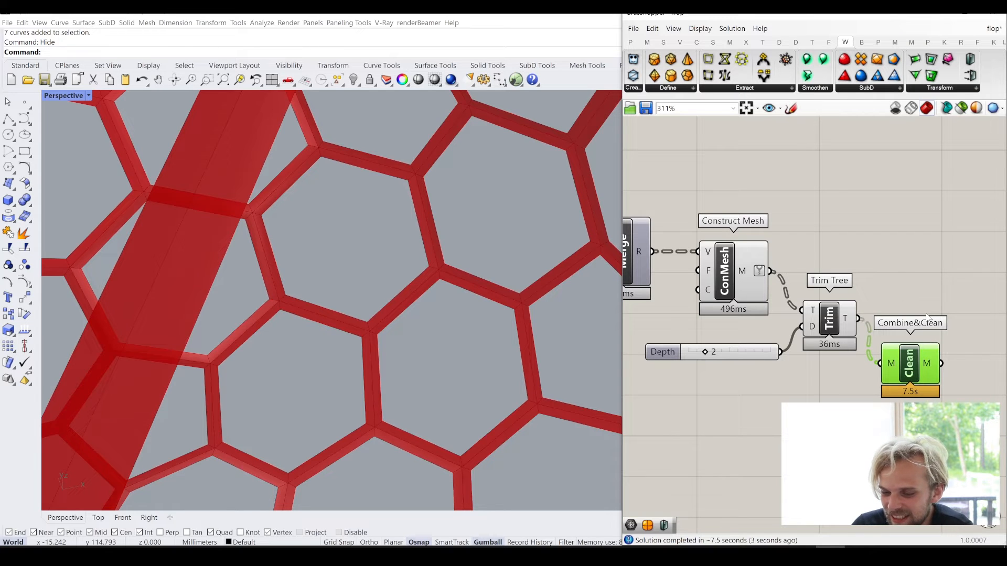
{"action": "left_click_drag", "start_coordinate": [913, 372], "coordinate": [932, 322]}
{"action": "left_click", "coordinate": [907, 242]}
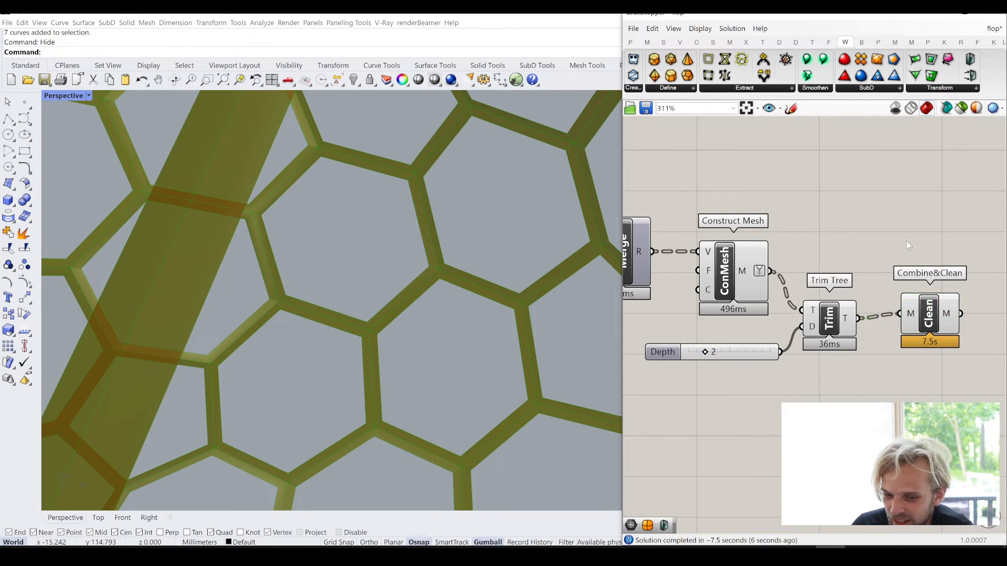
- Turn off the preview of the Construct Mesh and Trim Tree components
{"action": "left_click_drag", "start_coordinate": [870, 399], "coordinate": [706, 218]}
{"action": "middle_click", "coordinate": [706, 218]}
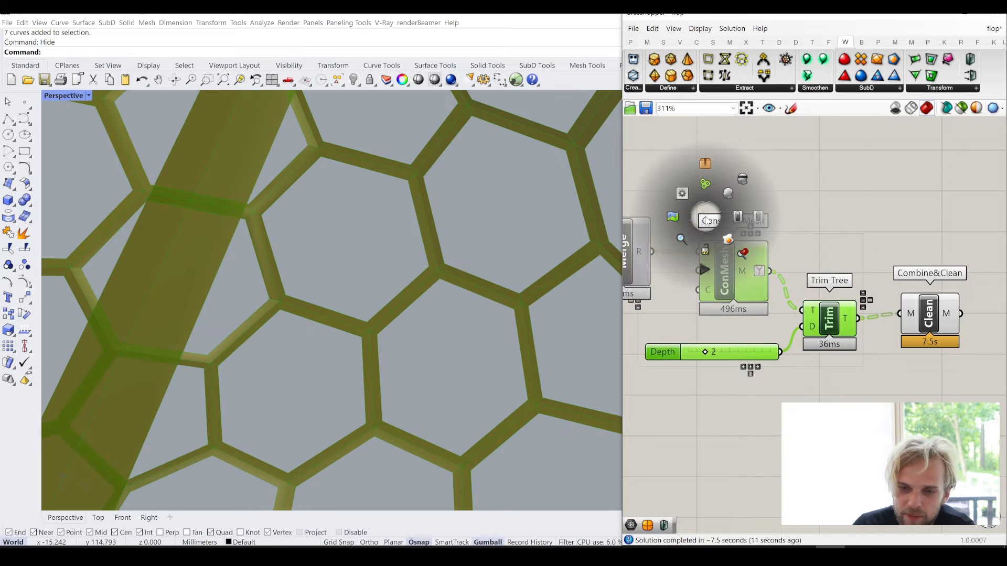
{"action": "left_click", "coordinate": [731, 191]}
{"action": "left_click", "coordinate": [813, 206]}
- Examine the combined cell-frame mesh of the pipes from several sides and highlight the Combine&Clean result
{"action": "scroll", "coordinate": [764, 273], "scroll_direction": "down", "scroll_amount": 6}
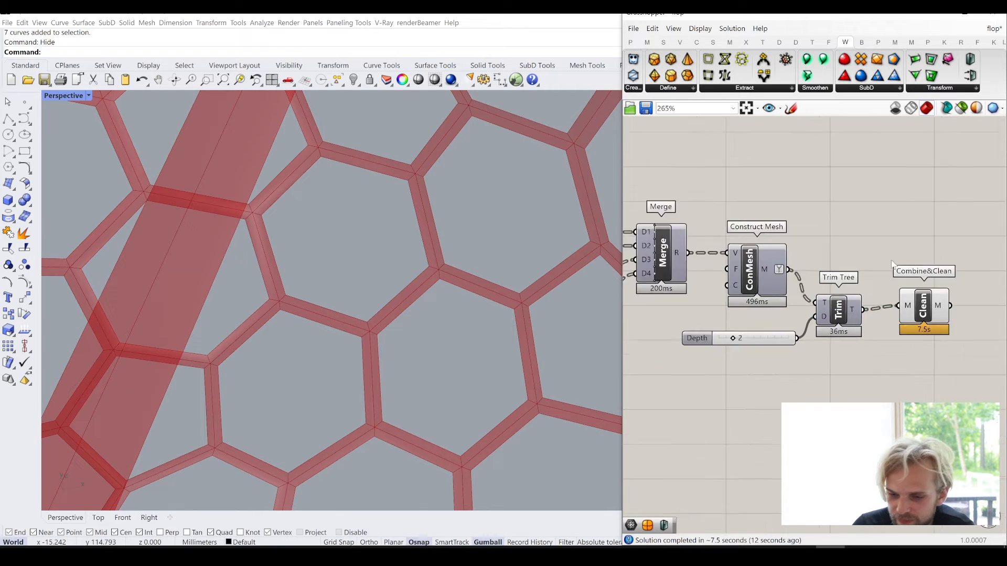
{"action": "scroll", "coordinate": [323, 237], "scroll_direction": "down", "scroll_amount": 10}
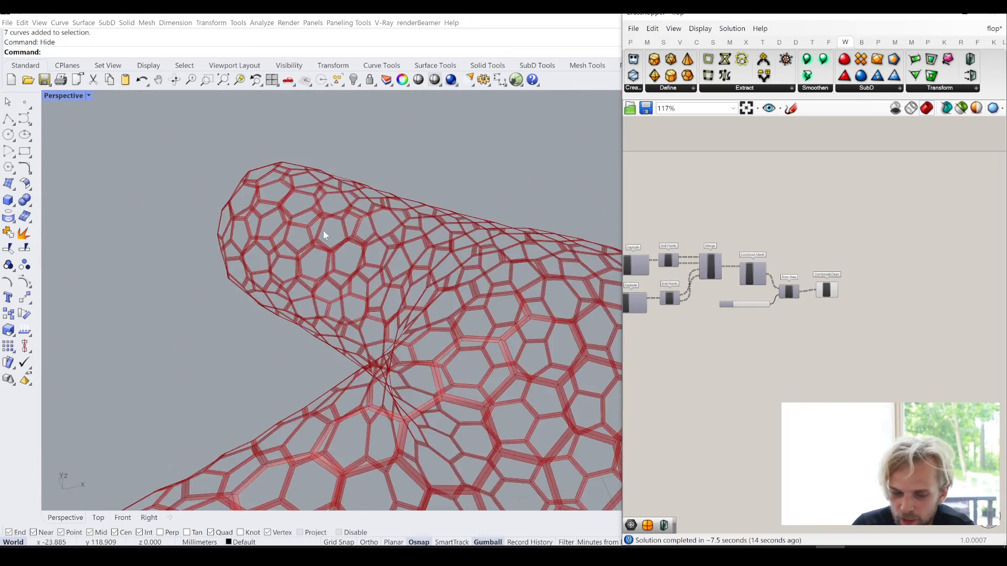
{"action": "right_click_drag", "start_coordinate": [416, 275], "coordinate": [256, 367]}
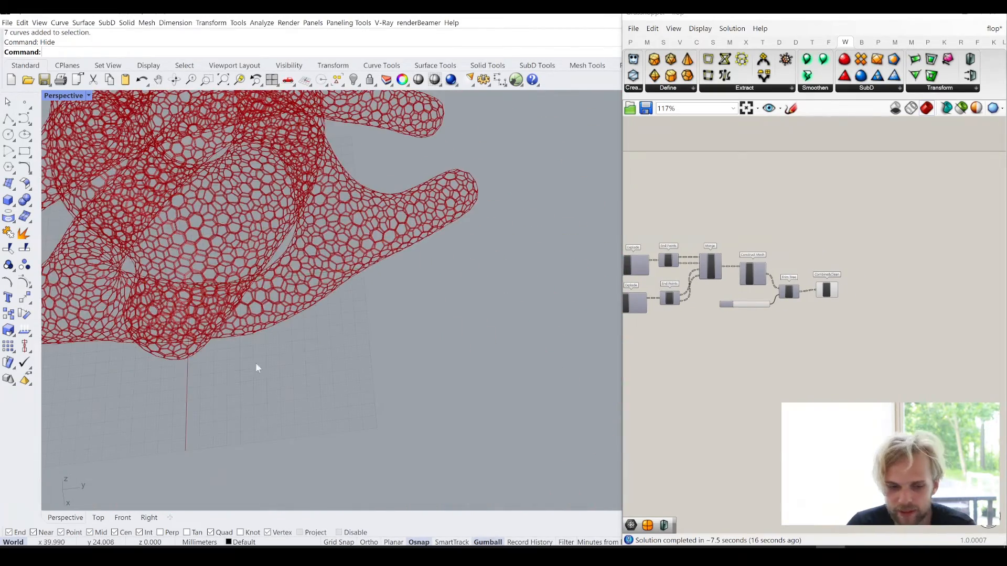
{"action": "right_click_drag", "start_coordinate": [339, 284], "coordinate": [403, 329], "text": "shift"}
{"action": "scroll", "coordinate": [452, 276], "scroll_direction": "up", "scroll_amount": 10}
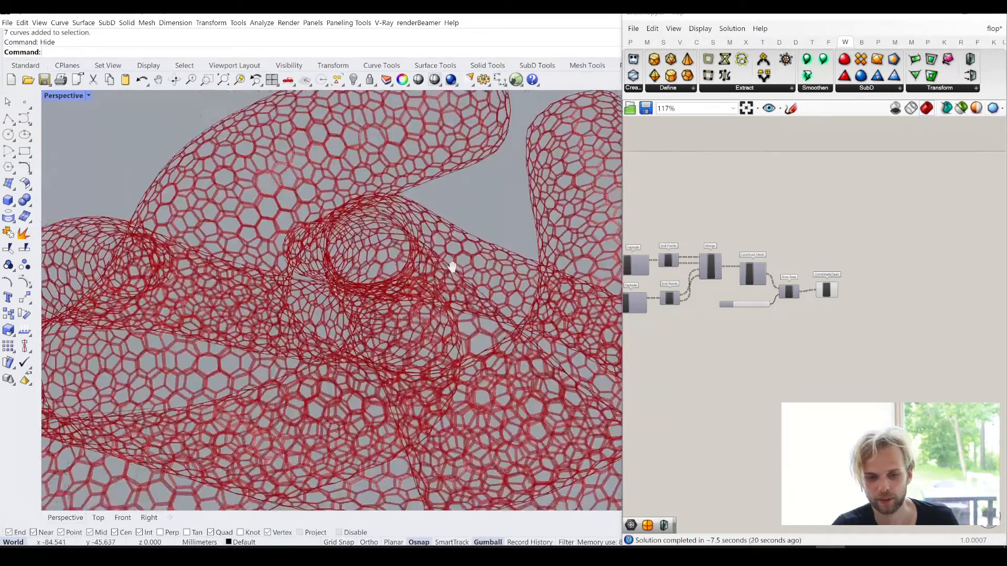
{"action": "scroll", "coordinate": [420, 234], "scroll_direction": "down", "scroll_amount": 5}
{"action": "right_click_drag", "start_coordinate": [452, 267], "coordinate": [477, 288], "text": "shift"}
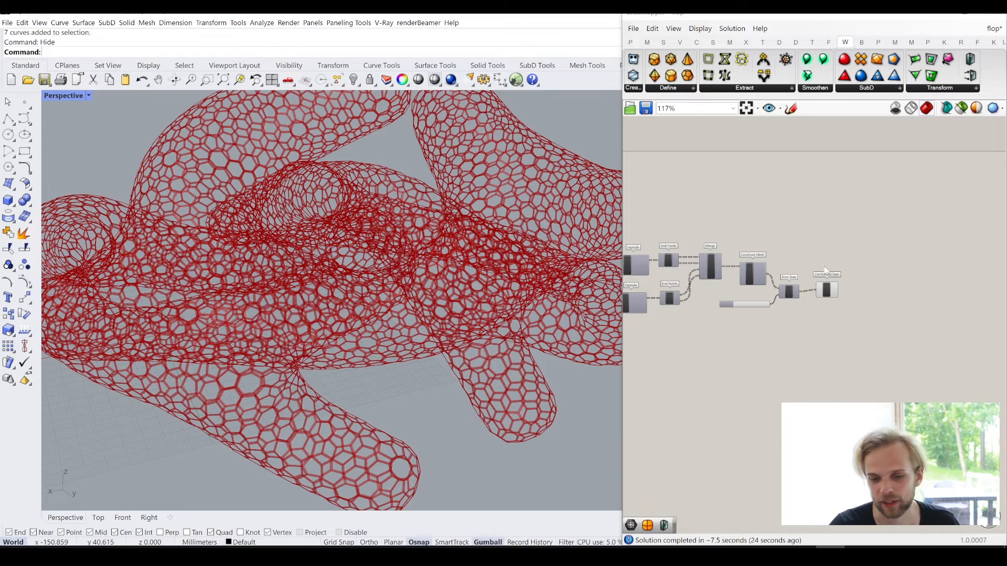
{"action": "scroll", "coordinate": [818, 299], "scroll_direction": "up", "scroll_amount": 5}
{"action": "left_click", "coordinate": [776, 282]}
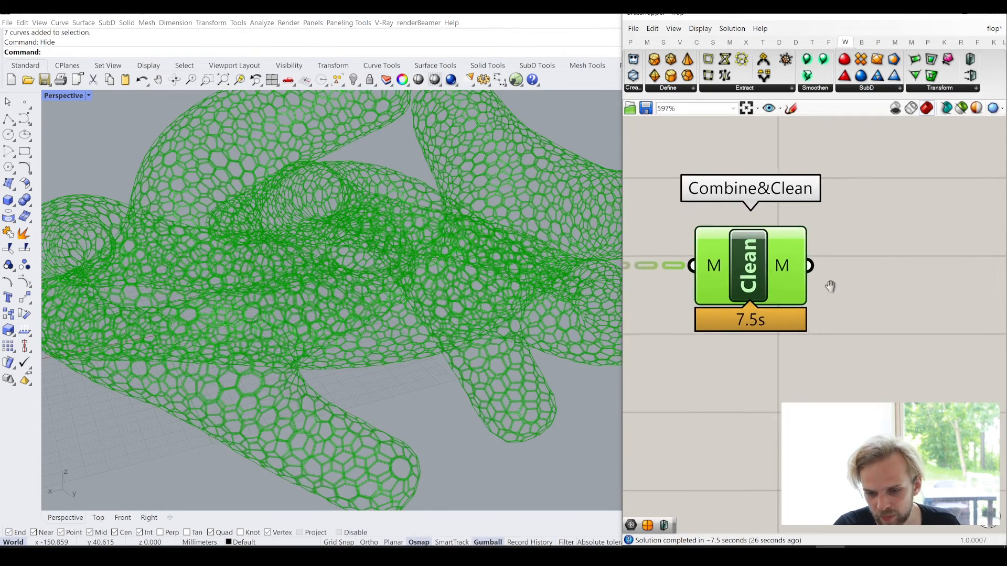
{"action": "right_click_drag", "start_coordinate": [805, 277], "coordinate": [724, 266]}
{"action": "left_click", "coordinate": [729, 269]}
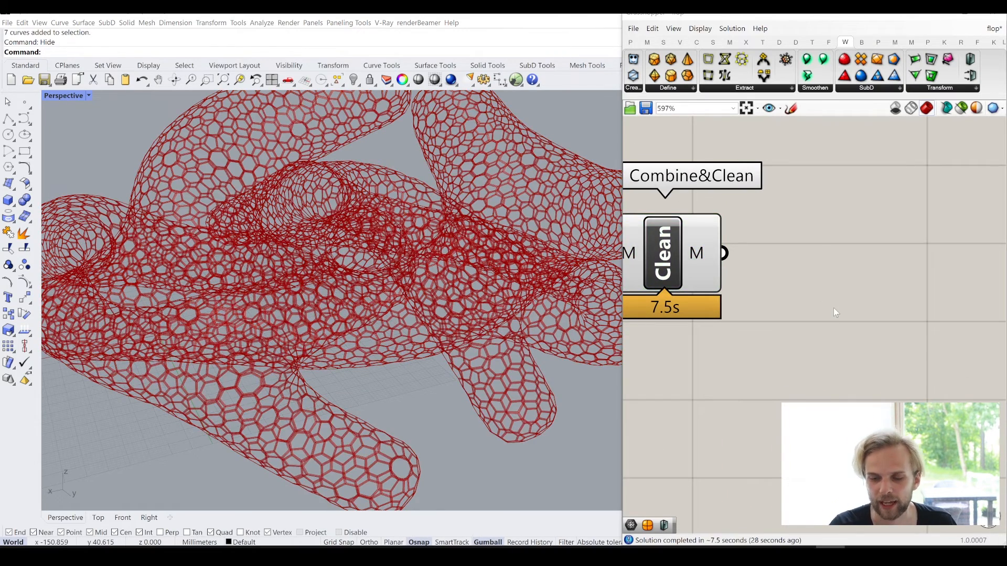
{"action": "double_click", "coordinate": [833, 307]}
{"action": "type", "text": "off"}
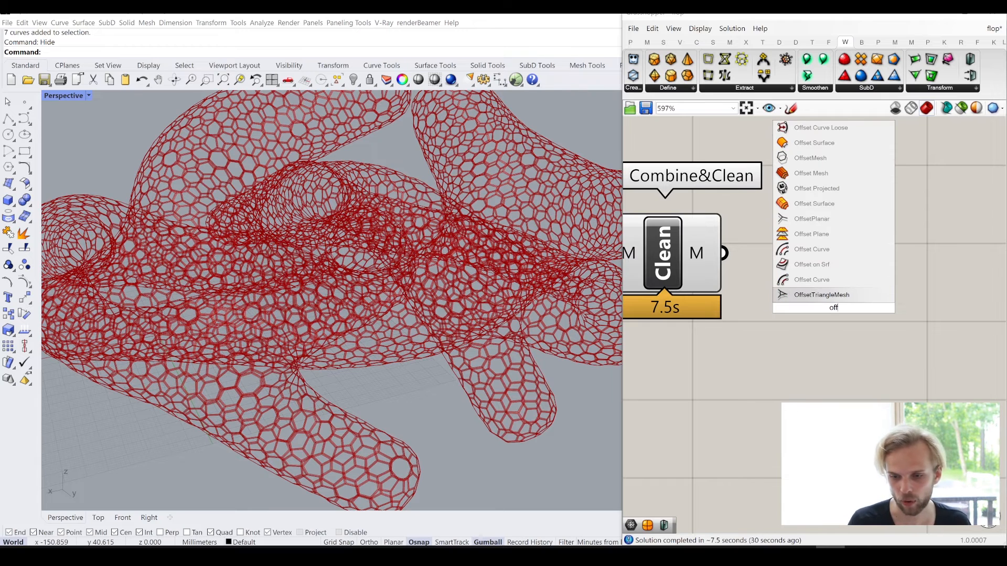
{"action": "type", "text": "setmesh"}
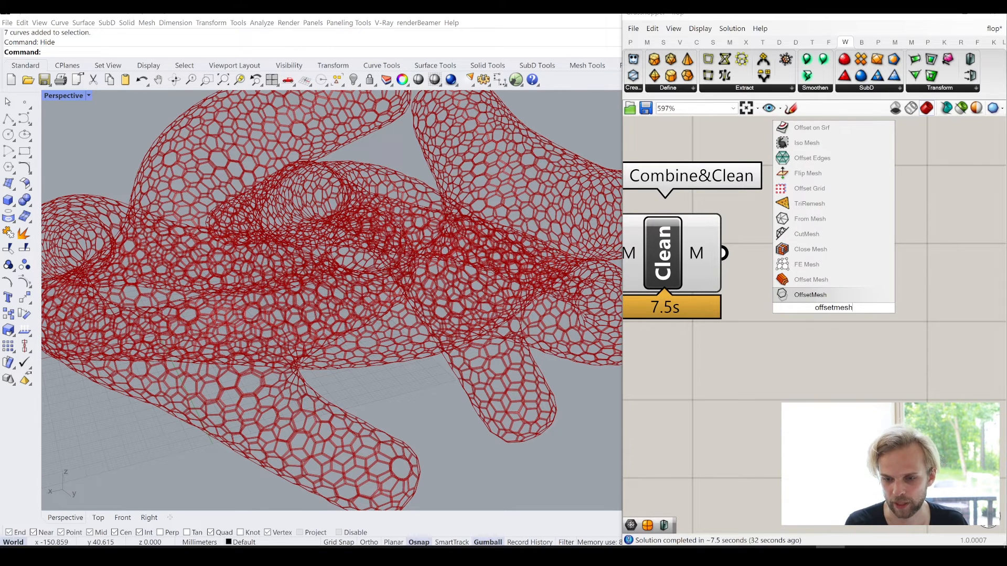
{"action": "left_click", "coordinate": [874, 373]}
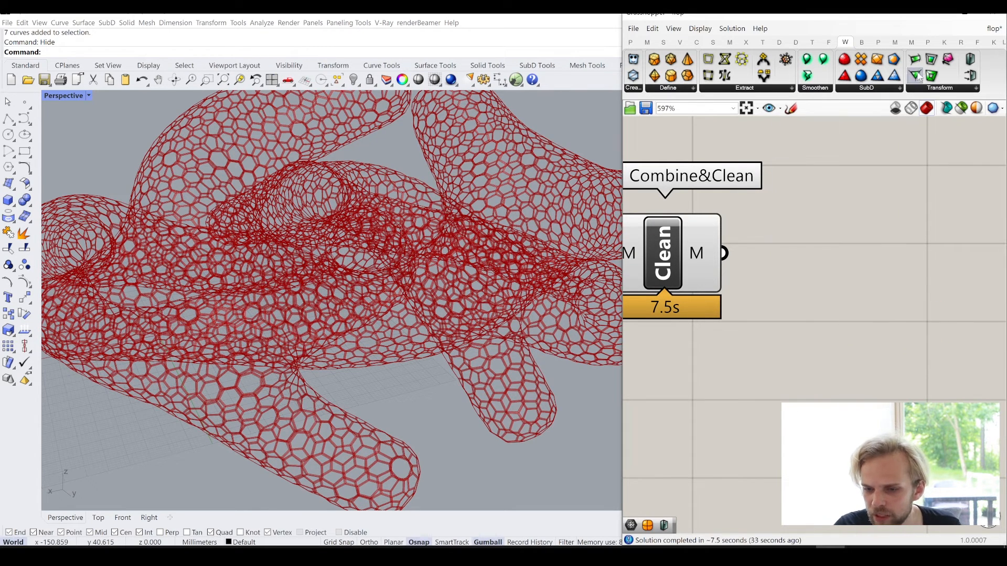
- Add Weaverbird's Mesh Thicken, connect Combine&Clean's M output to its M input and align the two components
{"action": "left_click", "coordinate": [940, 88]}
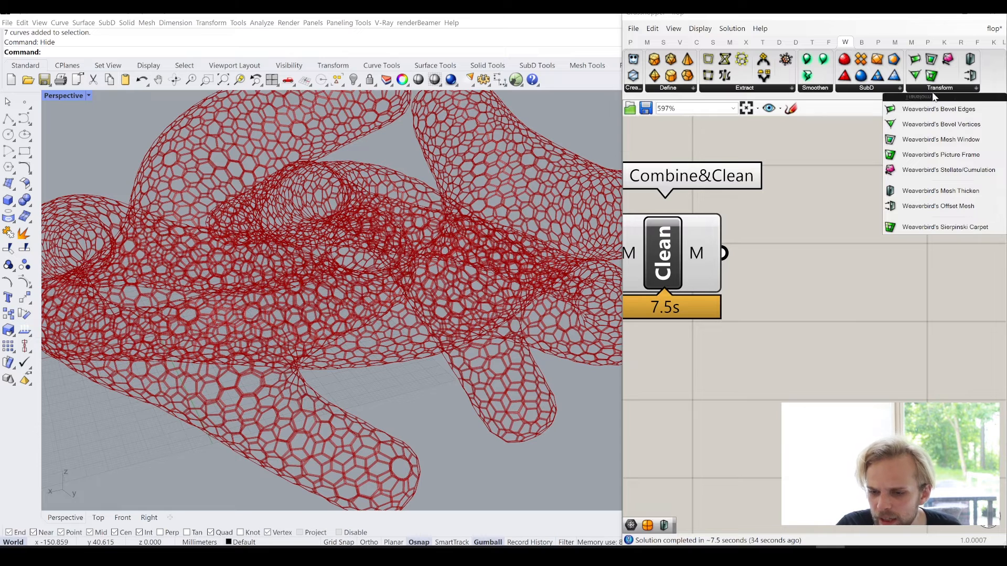
{"action": "left_click", "coordinate": [975, 193]}
{"action": "left_click", "coordinate": [809, 336]}
{"action": "left_click_drag", "start_coordinate": [725, 254], "coordinate": [757, 292]}
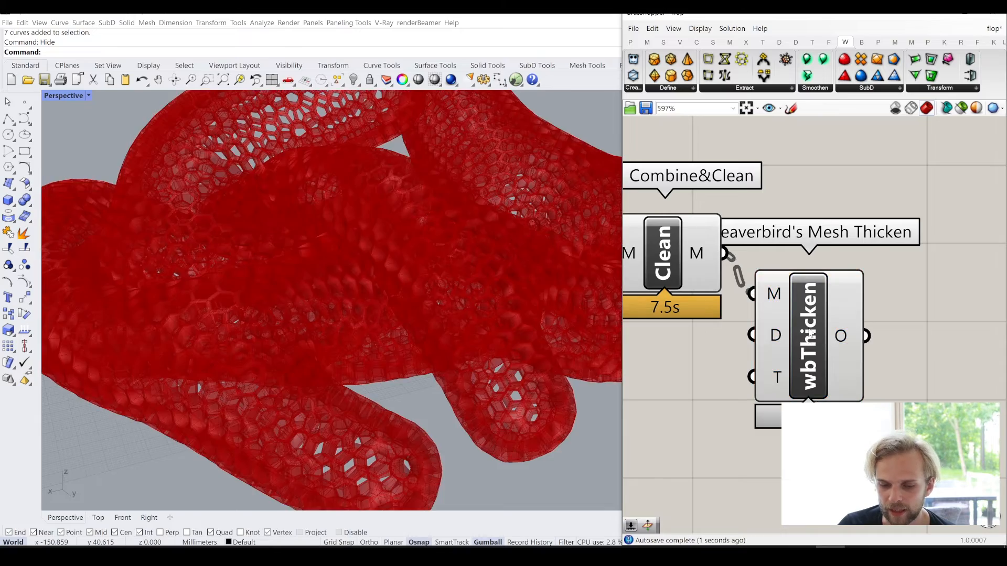
{"action": "left_click_drag", "start_coordinate": [810, 334], "coordinate": [875, 294]}
{"action": "left_click", "coordinate": [754, 361]}
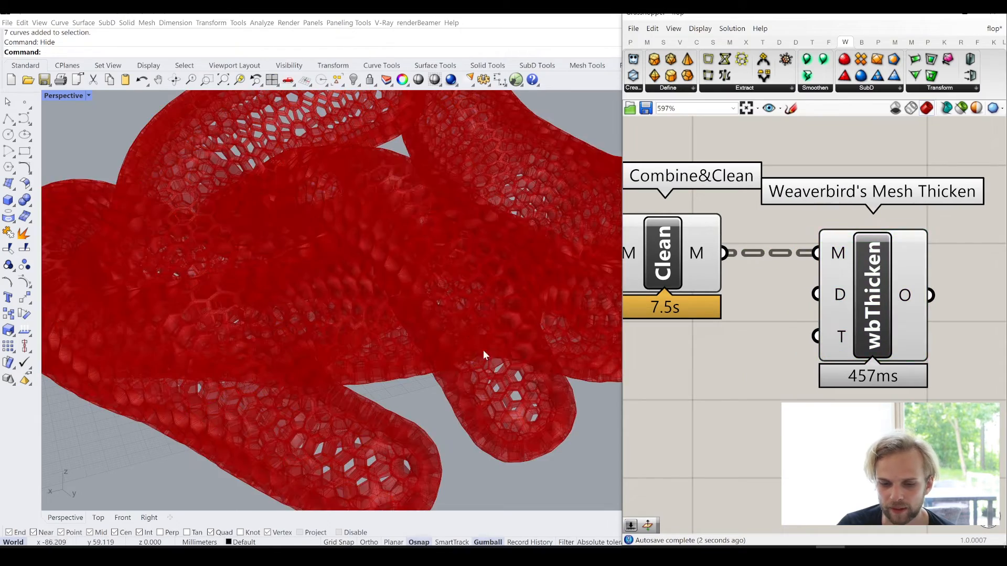
- Examine the thickened mesh across the whole model and up close at a pipe end
{"action": "scroll", "coordinate": [432, 343], "scroll_direction": "up", "scroll_amount": 8}
{"action": "right_click_drag", "start_coordinate": [432, 344], "coordinate": [546, 327]}
{"action": "right_click_drag", "start_coordinate": [257, 313], "coordinate": [308, 330]}
{"action": "scroll", "coordinate": [310, 306], "scroll_direction": "down", "scroll_amount": 8}
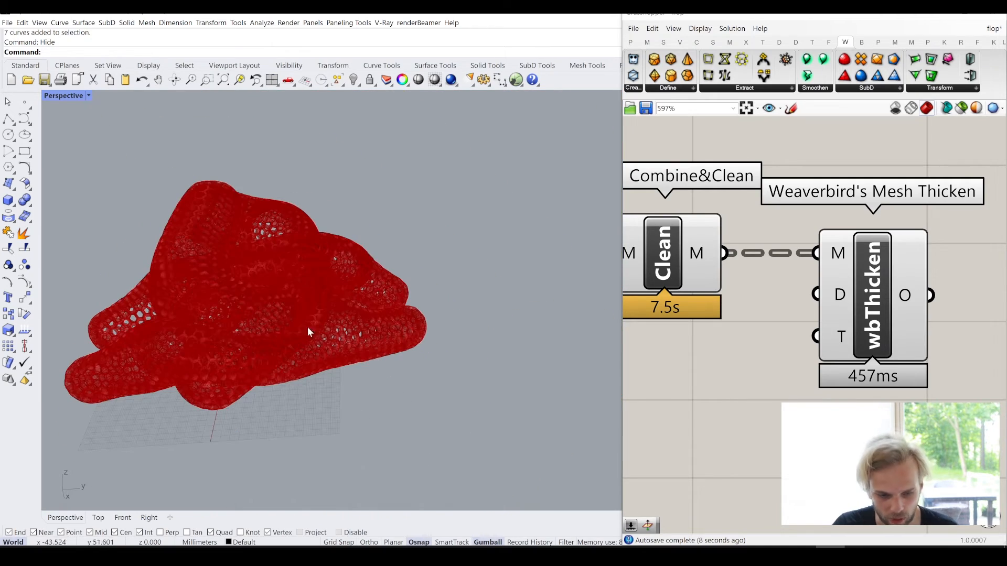
{"action": "right_click_drag", "start_coordinate": [160, 319], "coordinate": [330, 332]}
{"action": "scroll", "coordinate": [199, 326], "scroll_direction": "up", "scroll_amount": 6}
- Add a Negative component and connect its y output to the D input of Weaverbird's Mesh Thicken
{"action": "right_click_drag", "start_coordinate": [827, 348], "coordinate": [857, 326]}
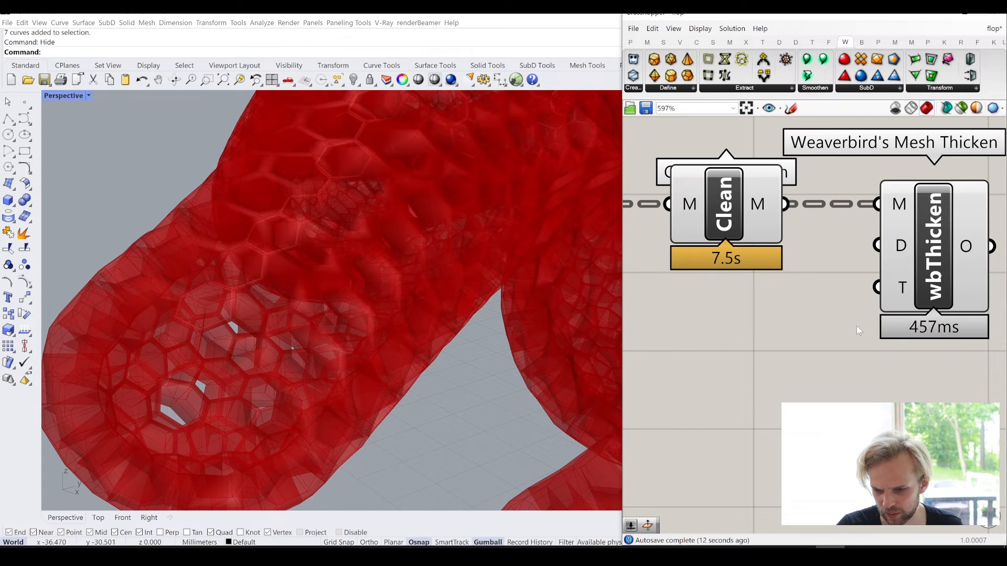
{"action": "double_click", "coordinate": [745, 372]}
{"action": "type", "text": "ne"}
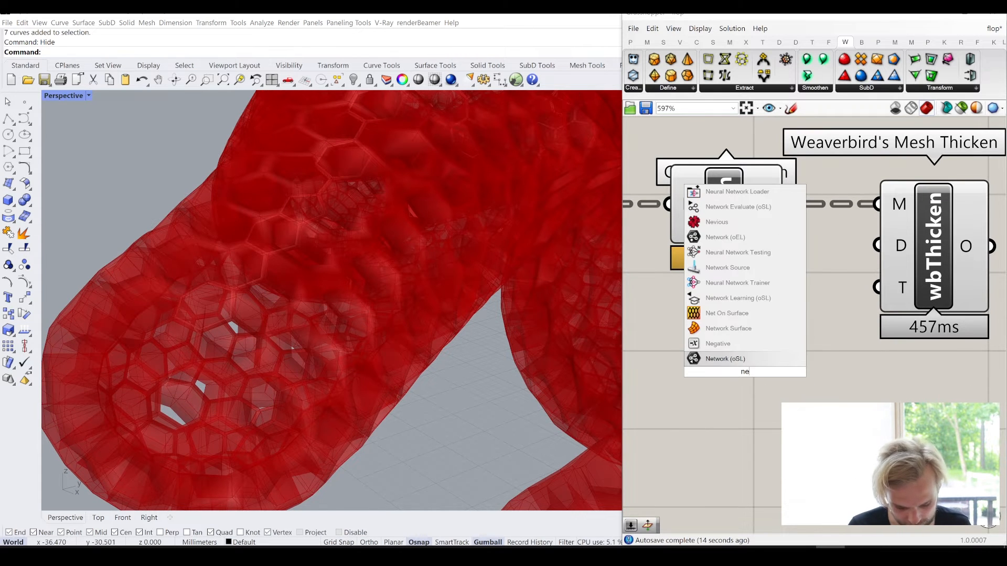
{"action": "left_click", "coordinate": [751, 343]}
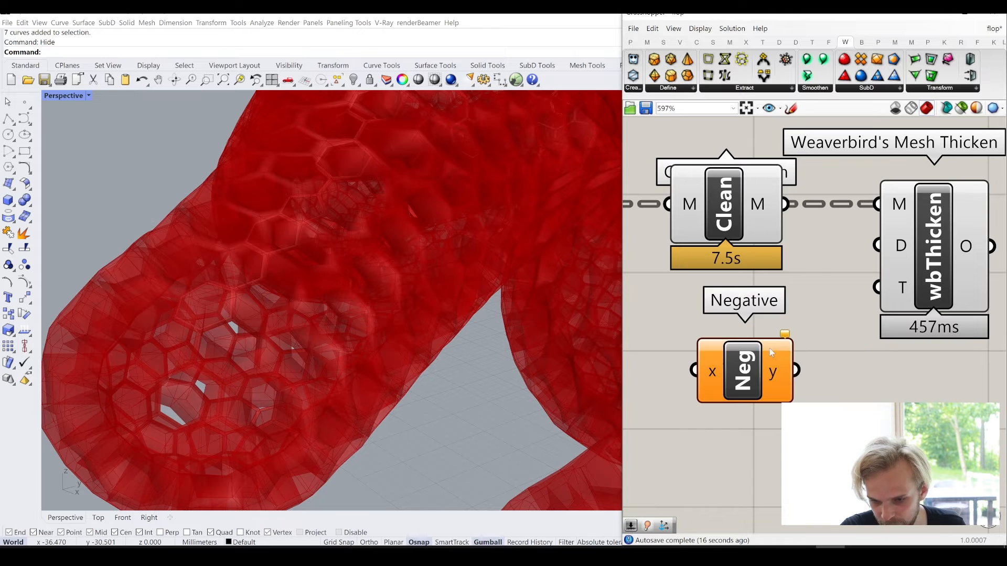
{"action": "left_click_drag", "start_coordinate": [796, 370], "coordinate": [882, 242]}
- Add a number slider set to 0.5 and connect it to the x input of the Negative component
{"action": "right_click_drag", "start_coordinate": [696, 379], "coordinate": [870, 314]}
{"action": "double_click", "coordinate": [670, 366]}
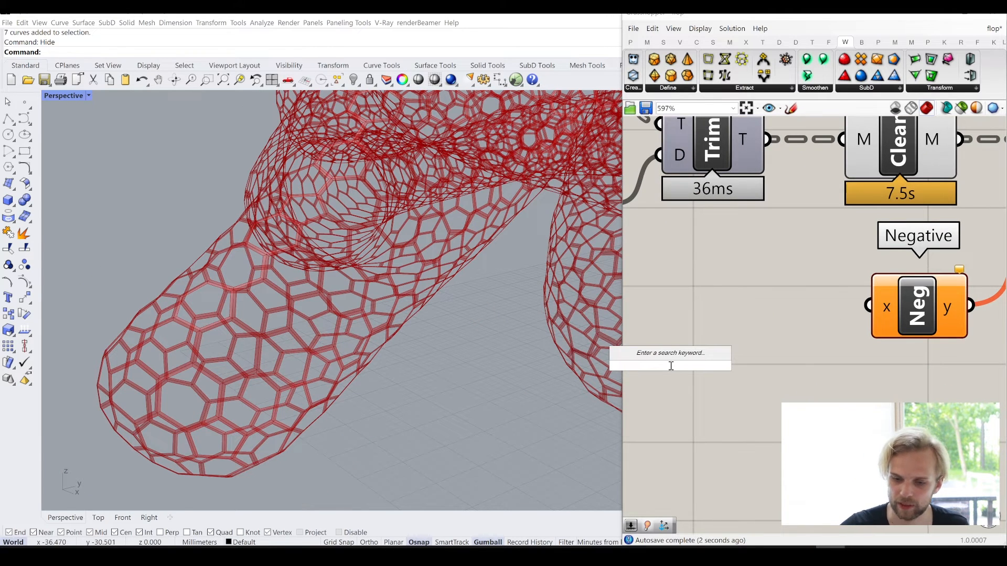
{"action": "type", "text": "0.5"}
{"action": "key", "text": "Return"}
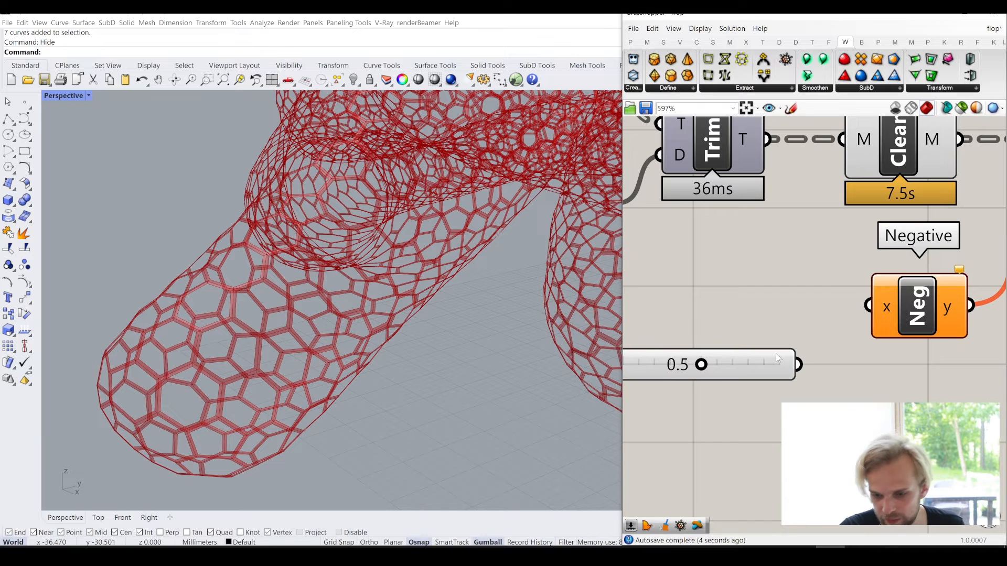
{"action": "left_click_drag", "start_coordinate": [808, 366], "coordinate": [854, 311]}
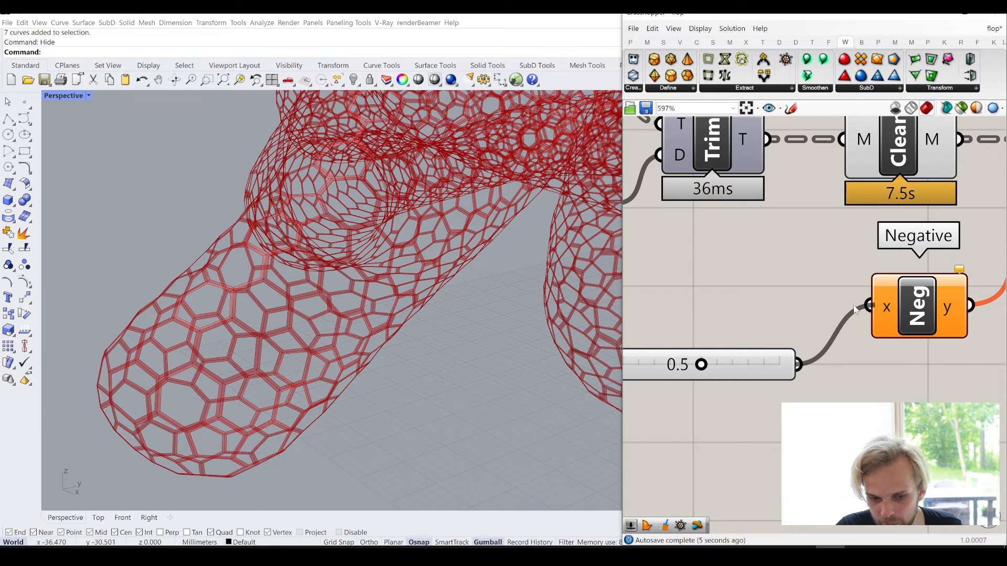
{"action": "left_click_drag", "start_coordinate": [855, 310], "coordinate": [855, 310]}
- Try a thinner frame with the slider feeding Negative and finally set the slider to 1.0
{"action": "scroll", "coordinate": [237, 294], "scroll_direction": "up", "scroll_amount": 10}
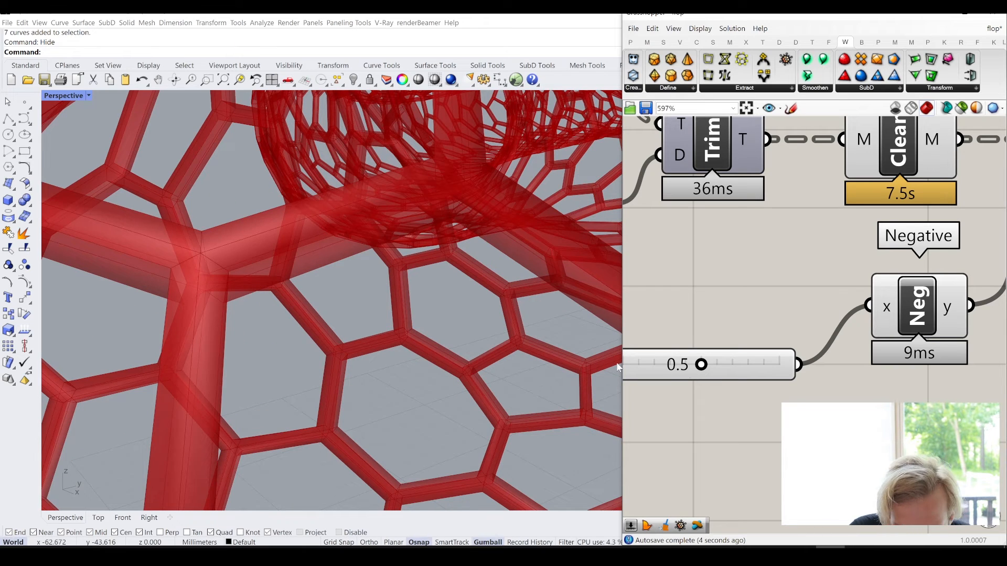
{"action": "left_click_drag", "start_coordinate": [683, 367], "coordinate": [654, 371]}
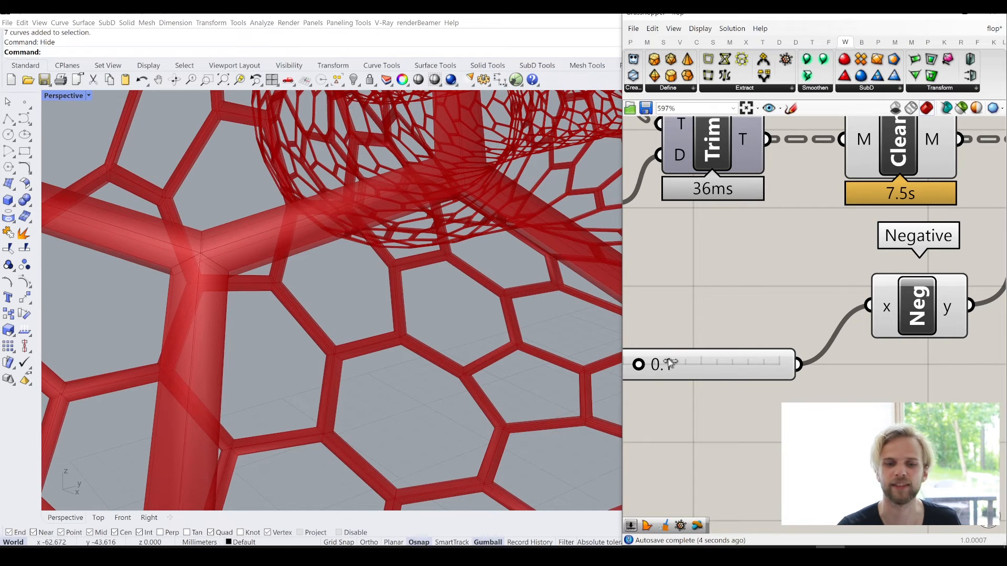
{"action": "left_click_drag", "start_coordinate": [695, 361], "coordinate": [716, 360]}
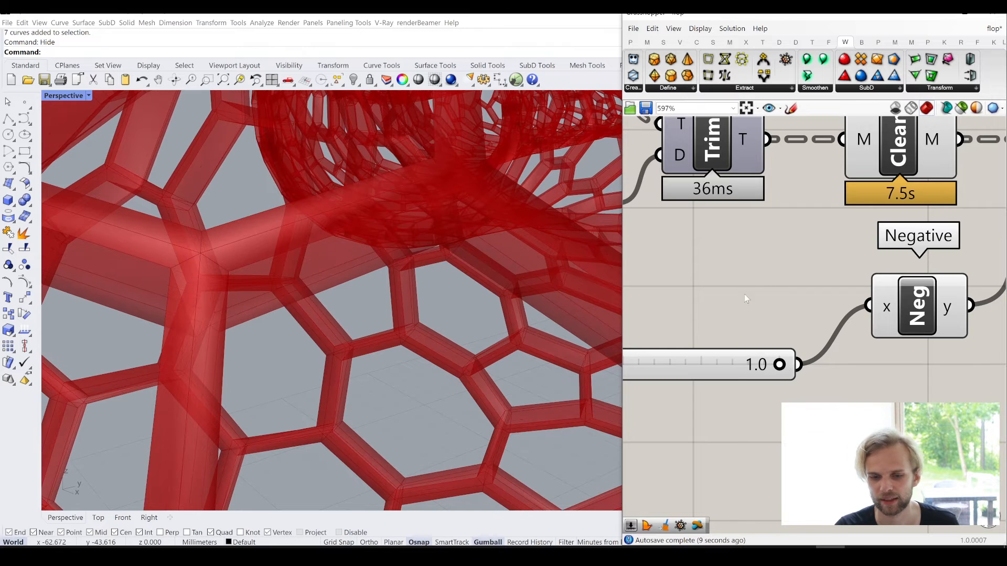
{"action": "left_click_drag", "start_coordinate": [733, 358], "coordinate": [770, 301]}
- Examine the thickened cell frames across the whole pipe model and up close from several sides
{"action": "scroll", "coordinate": [767, 311], "scroll_direction": "down", "scroll_amount": 2}
{"action": "scroll", "coordinate": [767, 311], "scroll_direction": "down", "scroll_amount": 6}
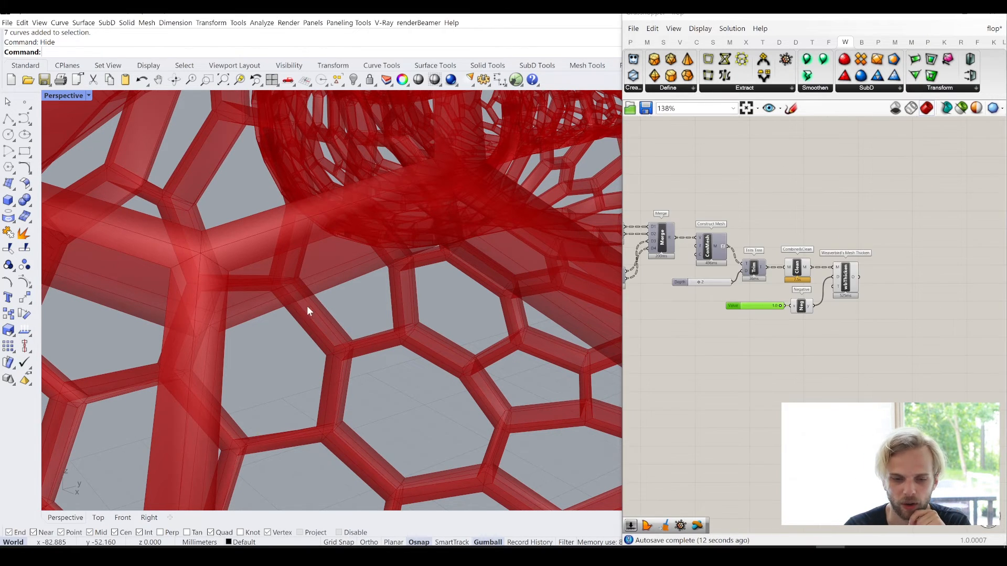
{"action": "scroll", "coordinate": [307, 306], "scroll_direction": "down", "scroll_amount": 5}
{"action": "scroll", "coordinate": [302, 331], "scroll_direction": "down", "scroll_amount": 4}
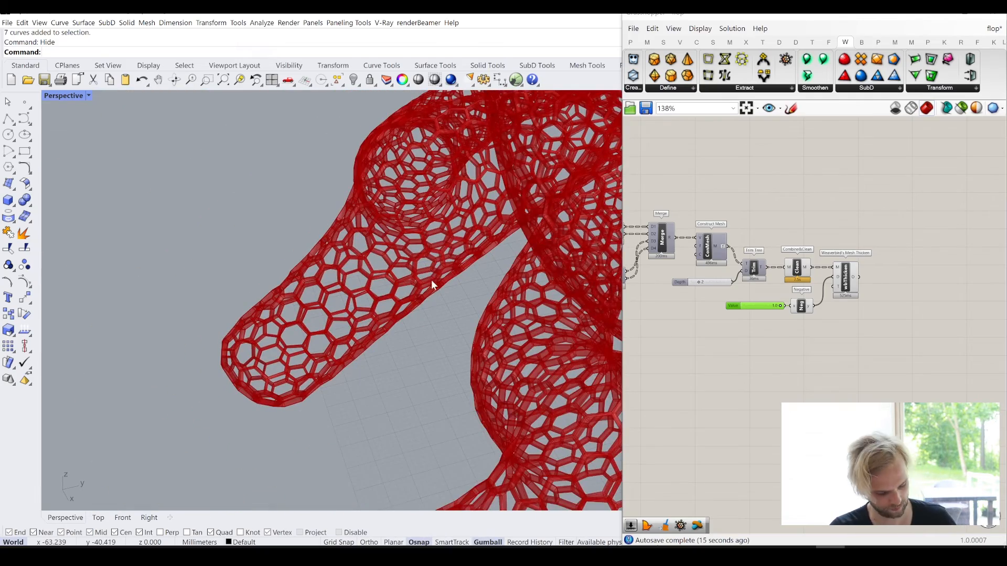
{"action": "right_click_drag", "start_coordinate": [431, 279], "coordinate": [375, 299], "text": "shift"}
{"action": "scroll", "coordinate": [445, 268], "scroll_direction": "down", "scroll_amount": 6}
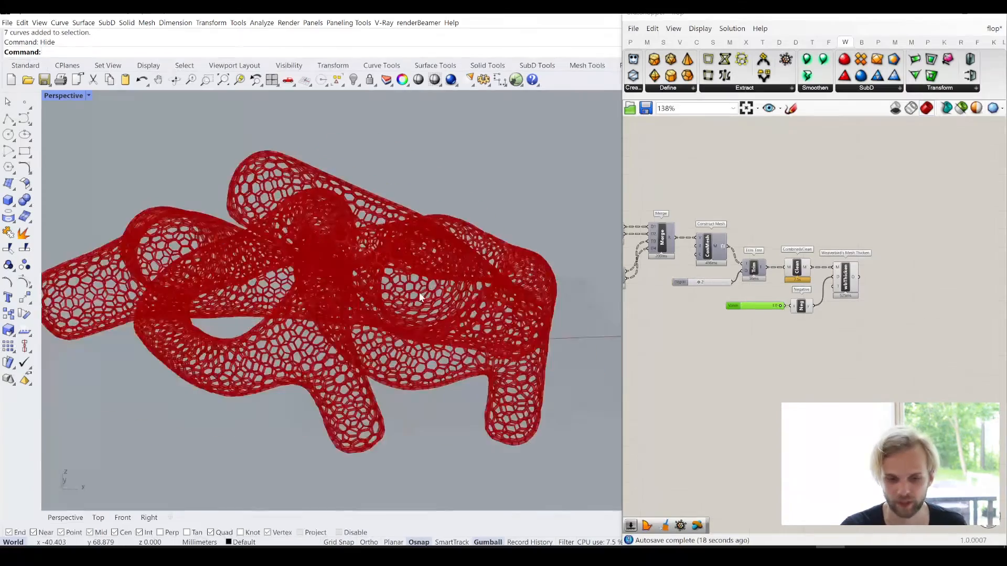
{"action": "scroll", "coordinate": [320, 210], "scroll_direction": "up", "scroll_amount": 5}
{"action": "right_click_drag", "start_coordinate": [260, 172], "coordinate": [169, 175]}
{"action": "scroll", "coordinate": [179, 183], "scroll_direction": "up", "scroll_amount": 4}
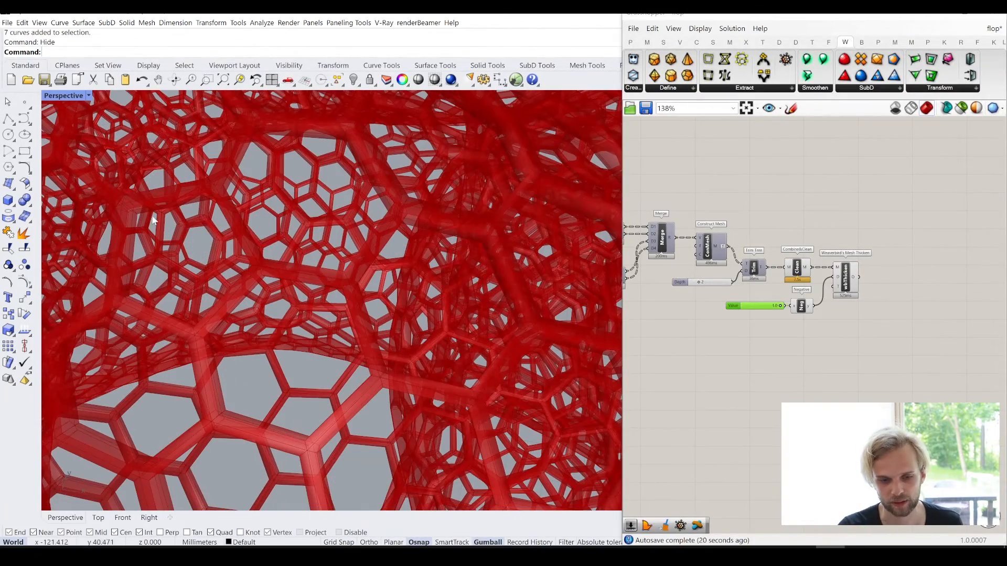
- Turn off the preview of Weaverbird's Mesh Thicken and the mesh components selected with it
{"action": "left_click_drag", "start_coordinate": [871, 343], "coordinate": [728, 216]}
{"action": "scroll", "coordinate": [756, 222], "scroll_direction": "up", "scroll_amount": 1}
{"action": "middle_click", "coordinate": [756, 222]}
{"action": "left_click", "coordinate": [761, 164]}
{"action": "left_click", "coordinate": [760, 163]}
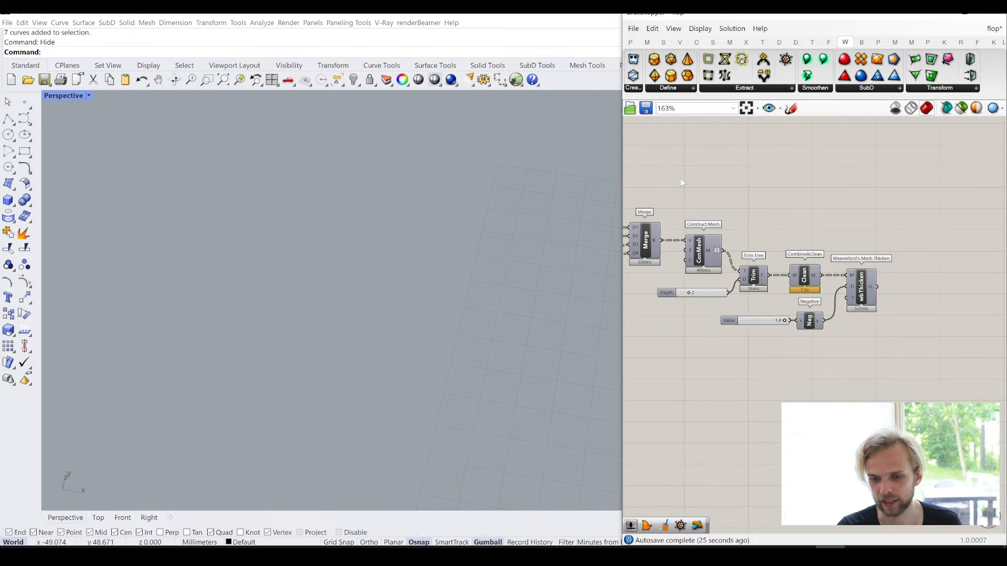
- Turn on the preview of the Scale component that shrinks the polygon cells by the 0.9 factor
{"action": "right_click_drag", "start_coordinate": [680, 178], "coordinate": [899, 253]}
{"action": "right_click_drag", "start_coordinate": [823, 275], "coordinate": [877, 246]}
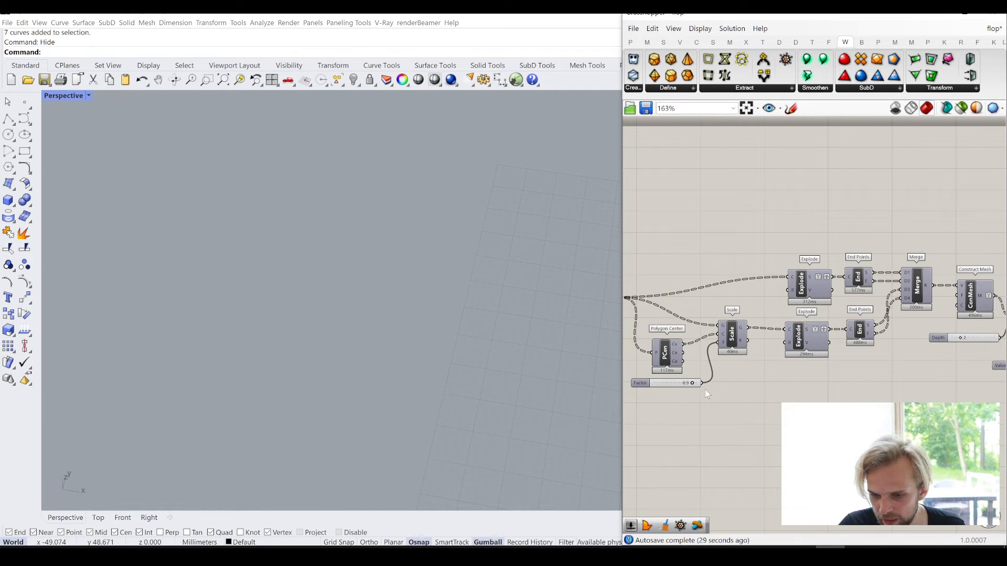
{"action": "right_click_drag", "start_coordinate": [717, 362], "coordinate": [770, 263]}
{"action": "scroll", "coordinate": [780, 241], "scroll_direction": "up", "scroll_amount": 2}
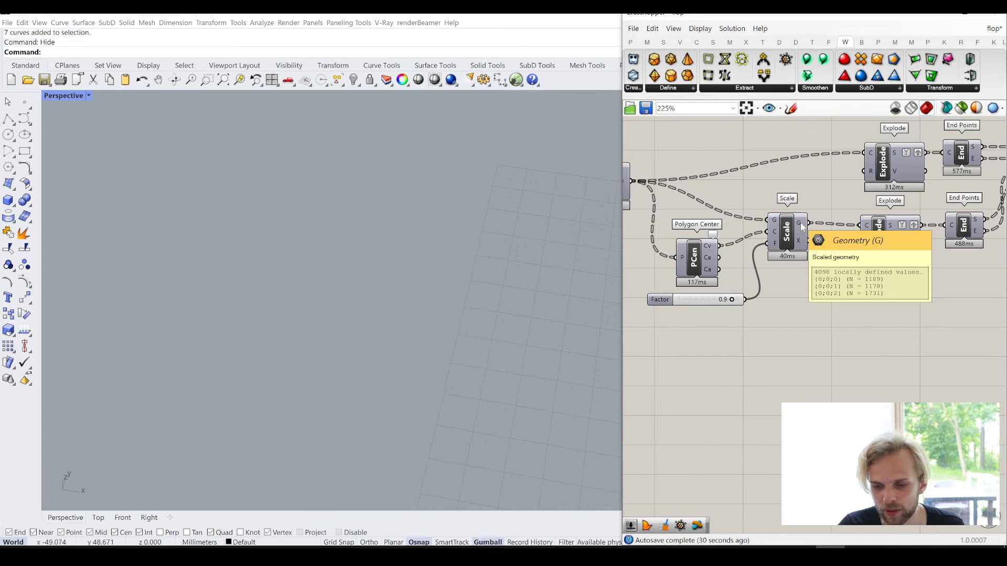
{"action": "left_click", "coordinate": [799, 234]}
{"action": "middle_click", "coordinate": [801, 236]}
{"action": "left_click", "coordinate": [815, 215]}
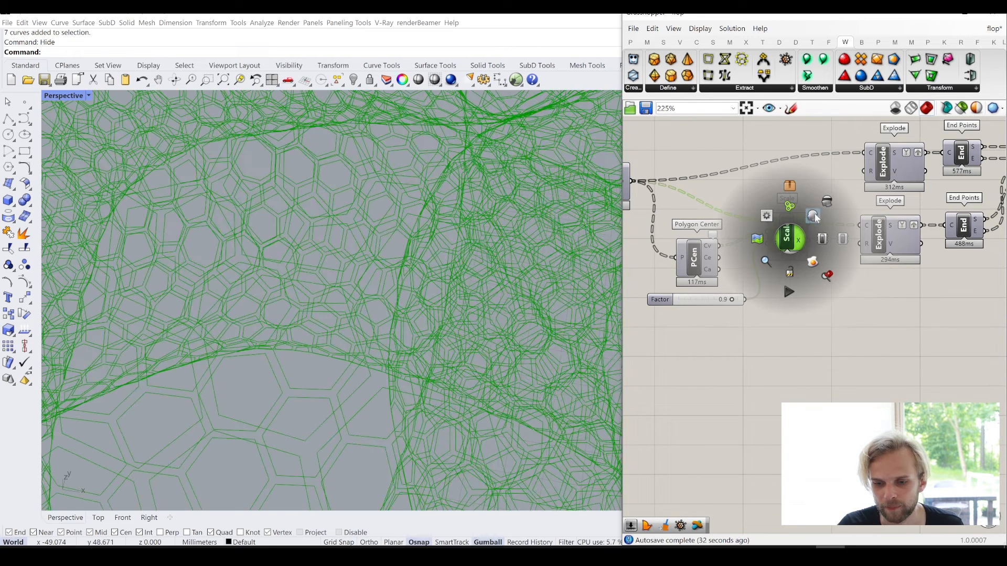
{"action": "left_click", "coordinate": [839, 337]}
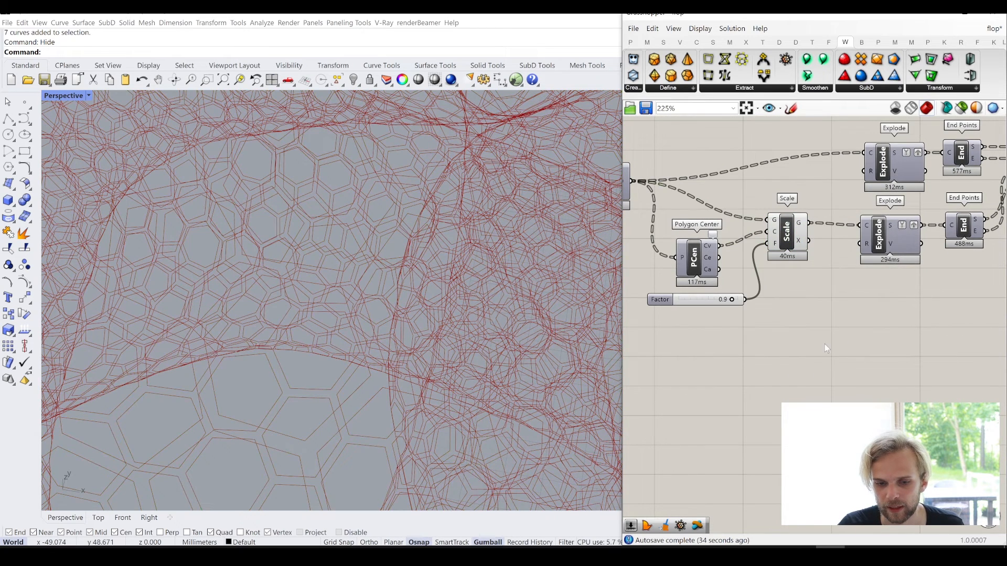
- Add a Discontinuity component below the Scale component and connect Scale's G output to its C input
{"action": "double_click", "coordinate": [837, 370]}
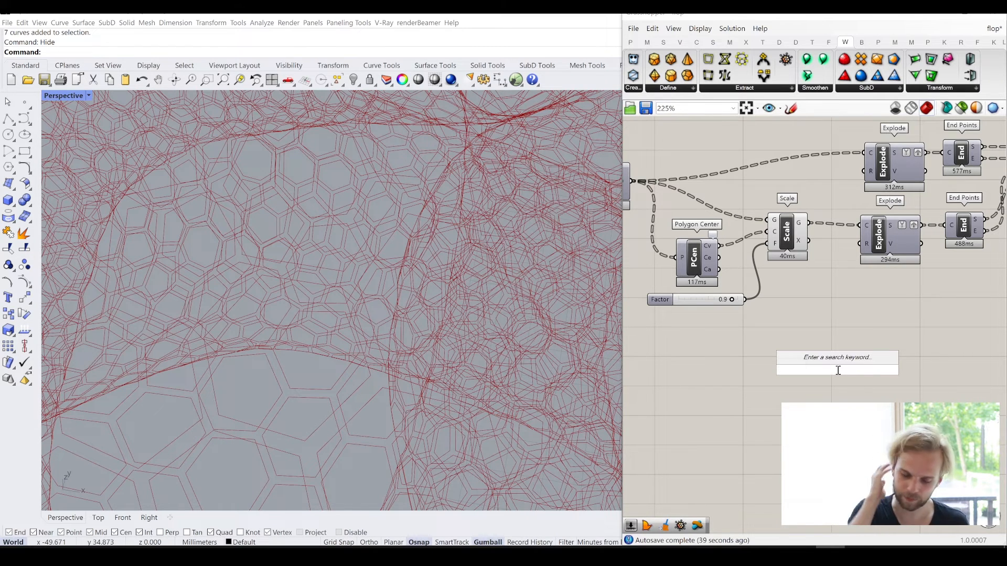
{"action": "type", "text": "disc"}
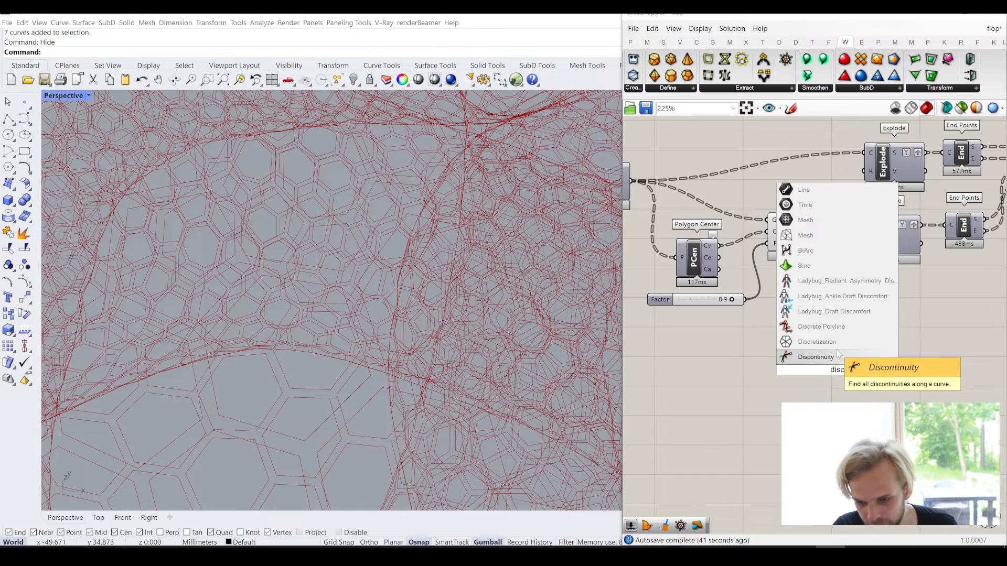
{"action": "key", "text": "Return"}
{"action": "left_click_drag", "start_coordinate": [816, 330], "coordinate": [847, 362]}
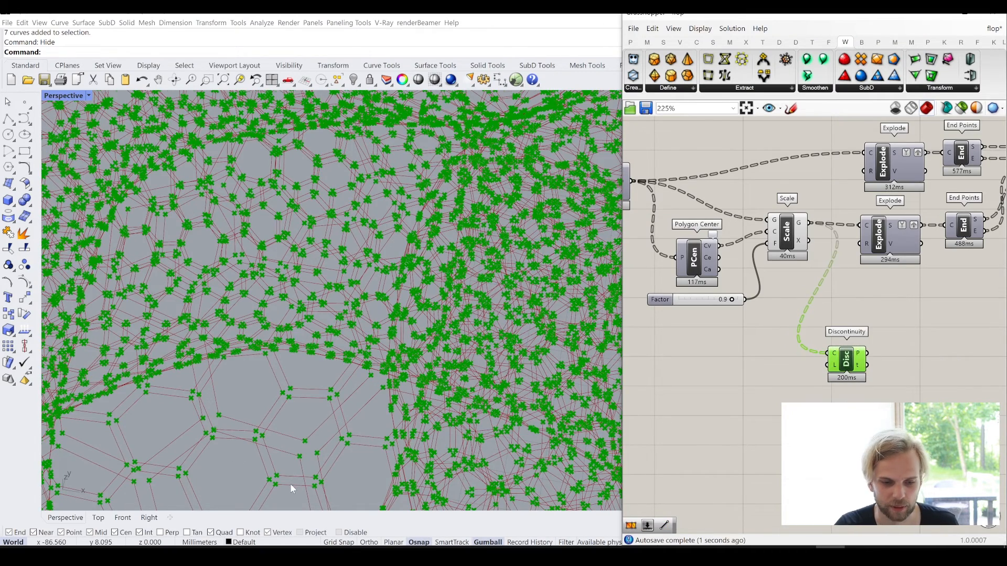
{"action": "scroll", "coordinate": [290, 484], "scroll_direction": "up", "scroll_amount": 3}
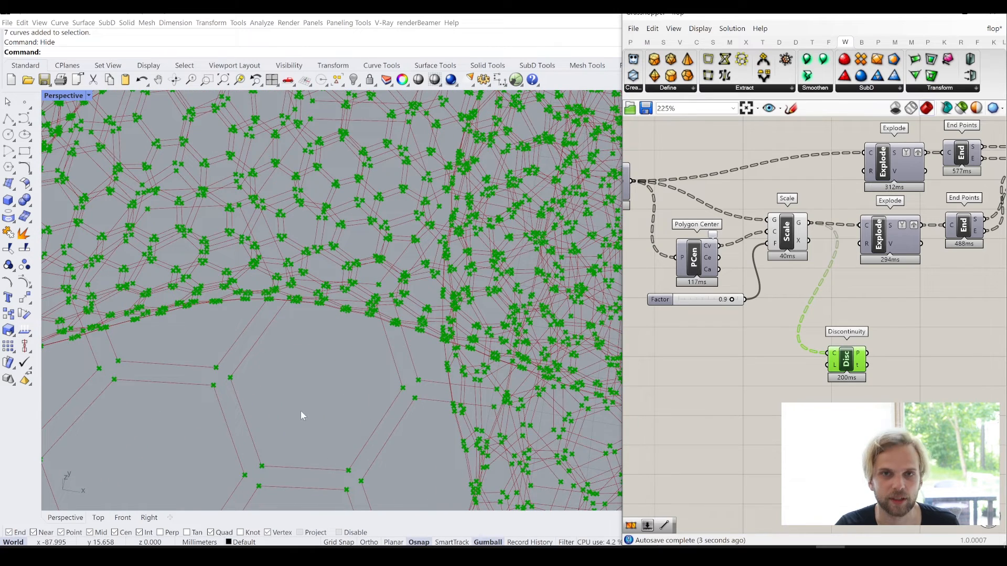
{"action": "right_click_drag", "start_coordinate": [802, 237], "coordinate": [755, 223]}
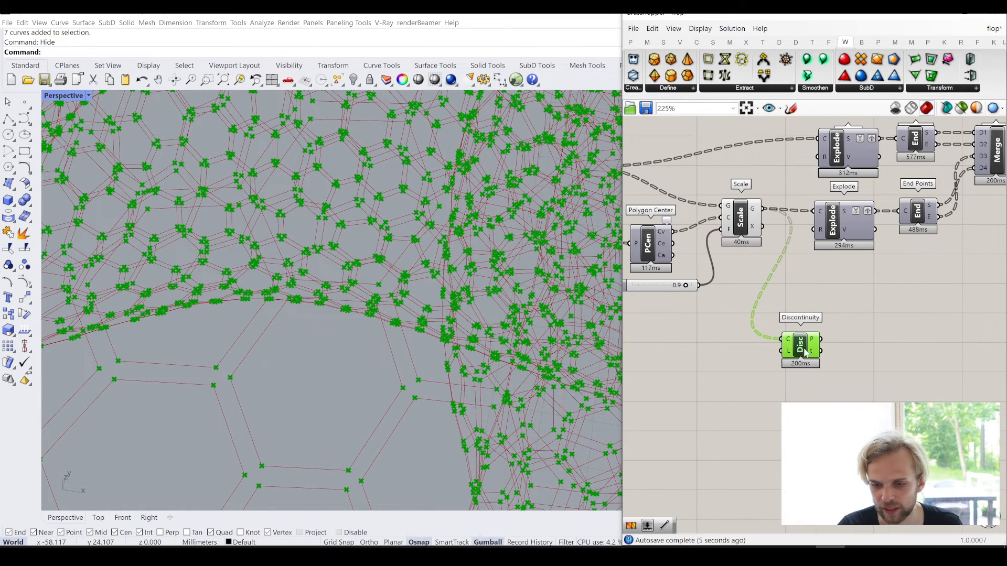
{"action": "left_click_drag", "start_coordinate": [806, 352], "coordinate": [813, 352]}
{"action": "double_click", "coordinate": [924, 365]}
{"action": "type", "text": "ar"}
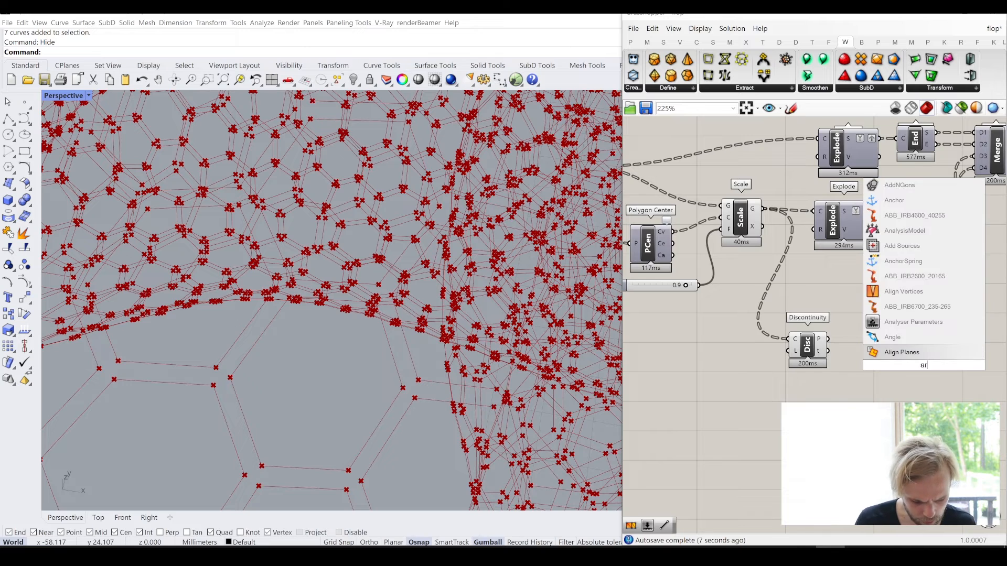
{"action": "type", "text": "ea"}
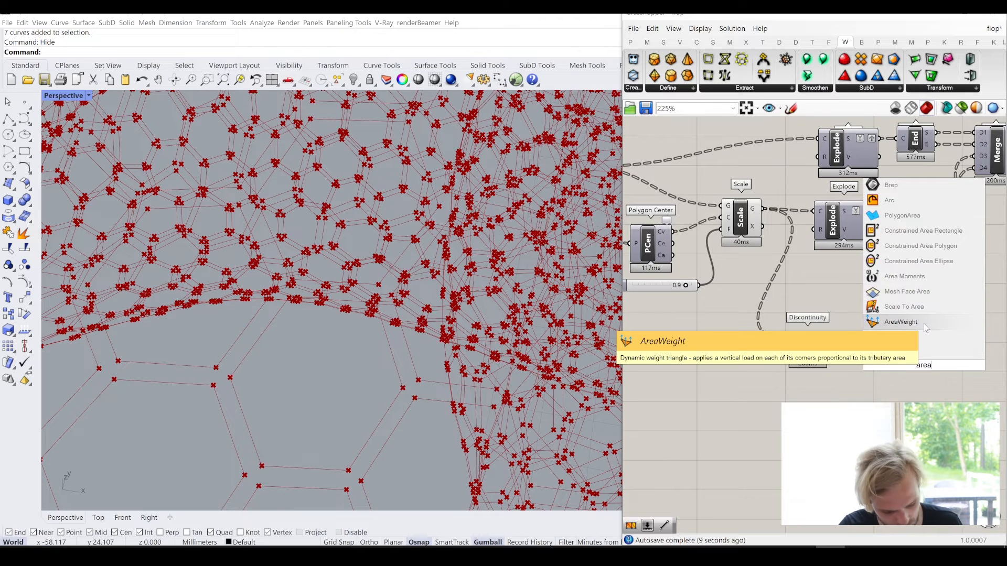
{"action": "type", "text": "ve"}
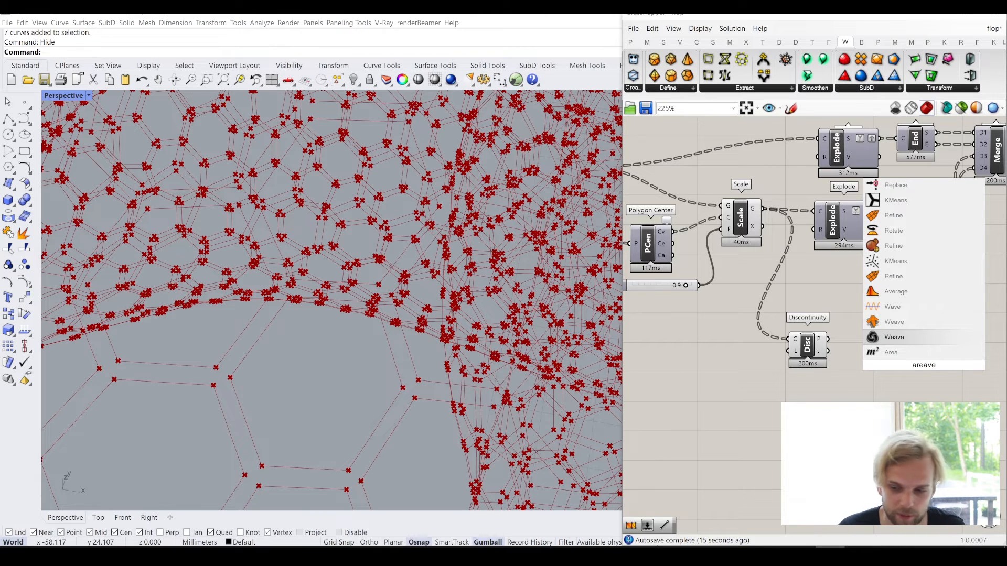
{"action": "key", "text": "Escape"}
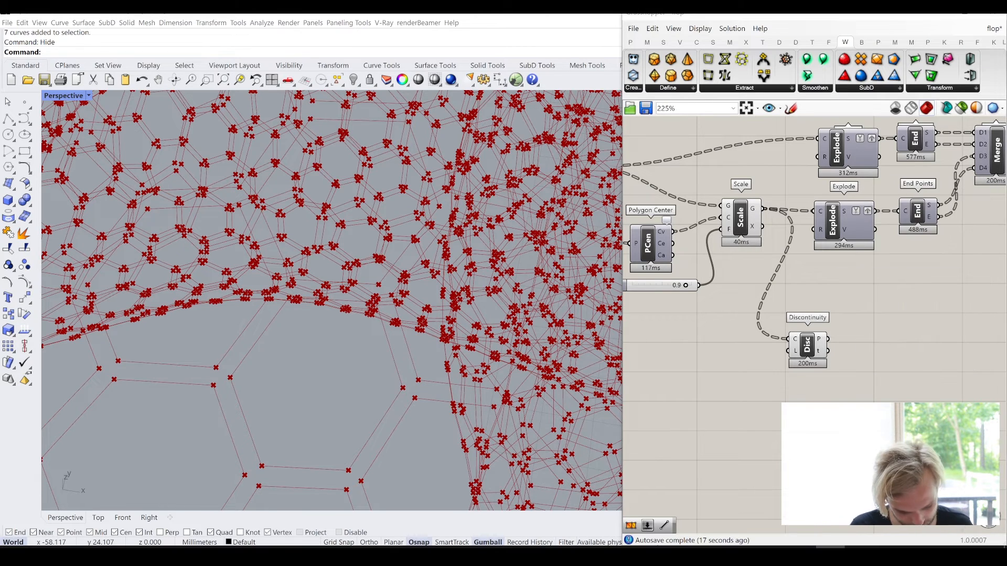
- Add an Average component, connect Discontinuity's P output to its I input and place it above Discontinuity
{"action": "type", "text": "average"}
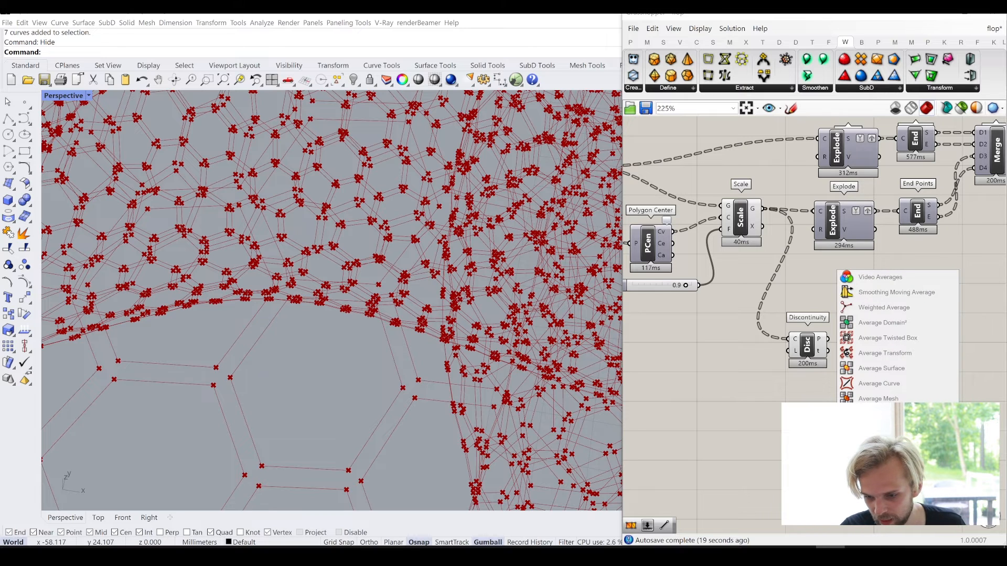
{"action": "key", "text": "Escape"}
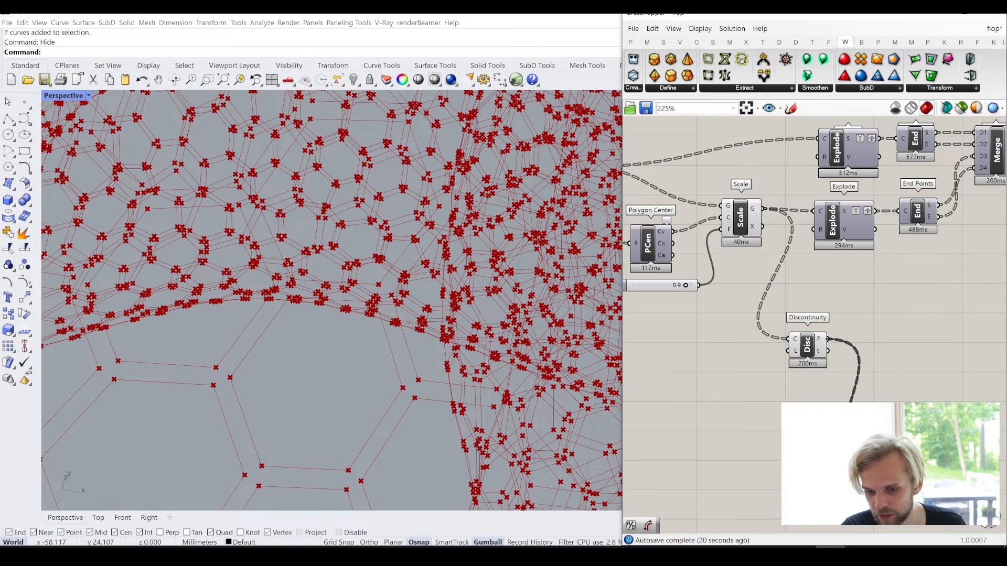
{"action": "left_click_drag", "start_coordinate": [861, 484], "coordinate": [859, 312]}
- Add a Delaunay Mesh component and connect both Discontinuity's P output and Average's AM output to its P input
{"action": "double_click", "coordinate": [889, 360]}
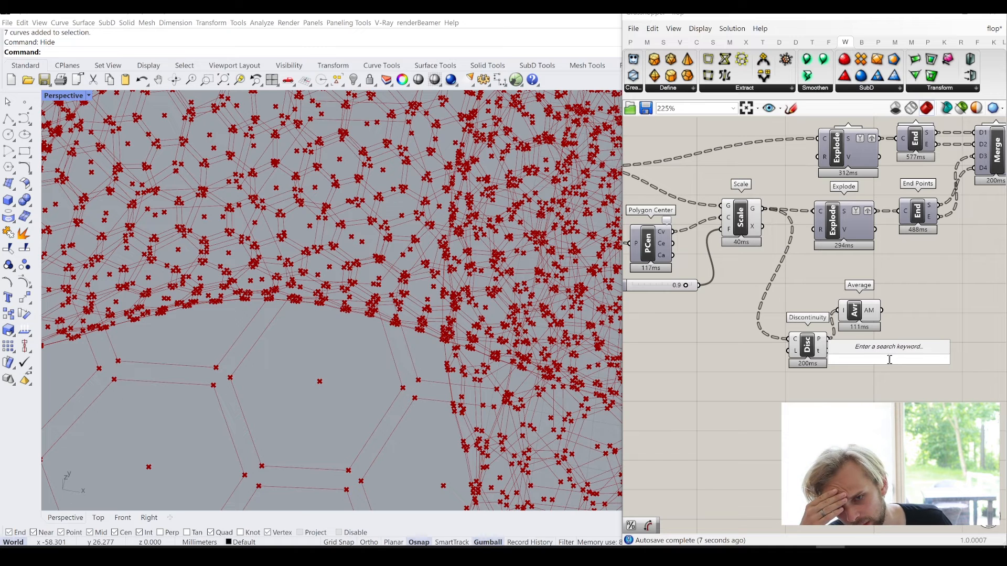
{"action": "type", "text": "delaune"}
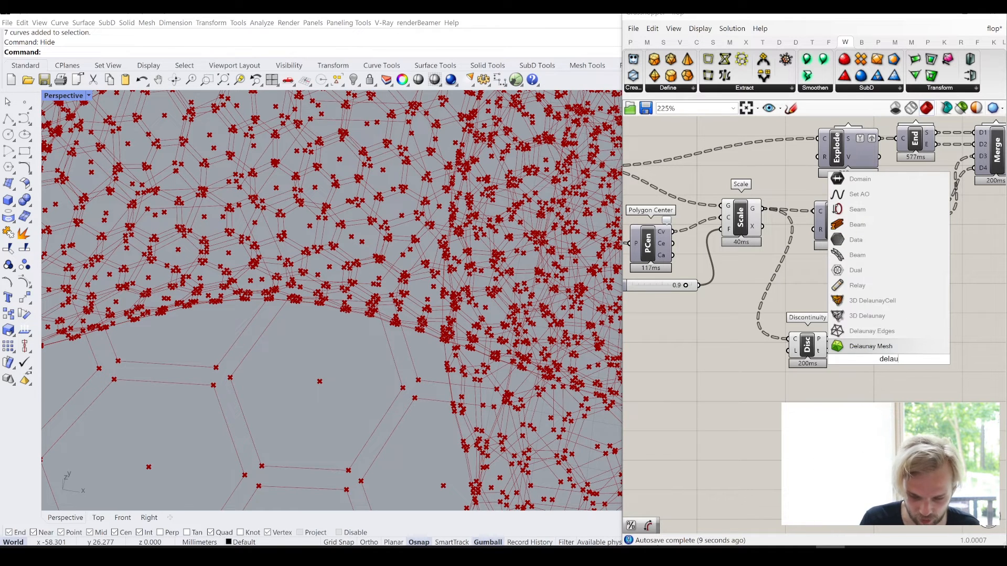
{"action": "left_click", "coordinate": [891, 347]}
{"action": "left_click_drag", "start_coordinate": [899, 357], "coordinate": [954, 357]}
{"action": "scroll", "coordinate": [928, 338], "scroll_direction": "up", "scroll_amount": 3}
{"action": "left_click", "coordinate": [930, 222]}
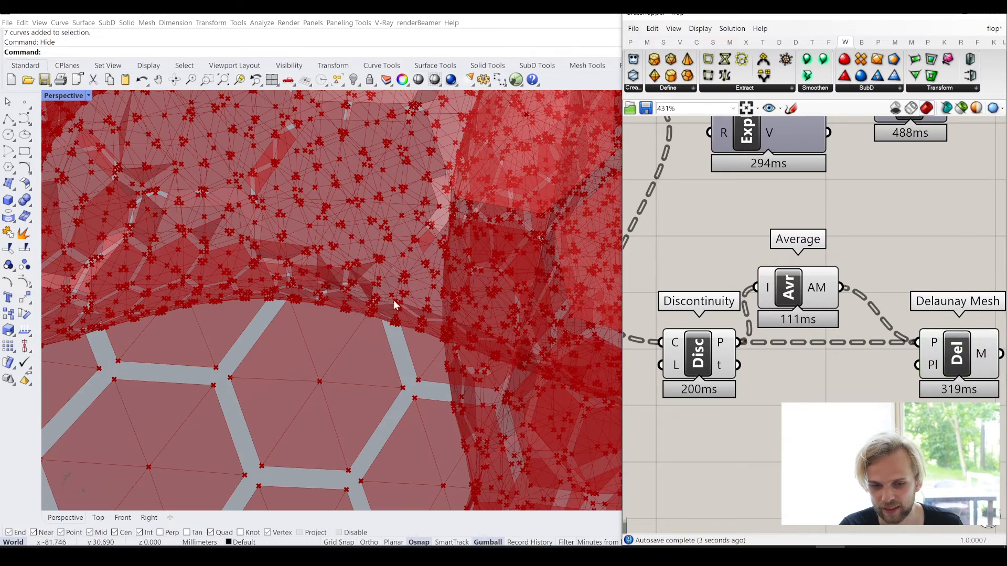
- Add a Plane Fit component, connect Discontinuity's P output to its P input and its Pl output to Delaunay Mesh's Pl input
{"action": "scroll", "coordinate": [395, 306], "scroll_direction": "down", "scroll_amount": 10}
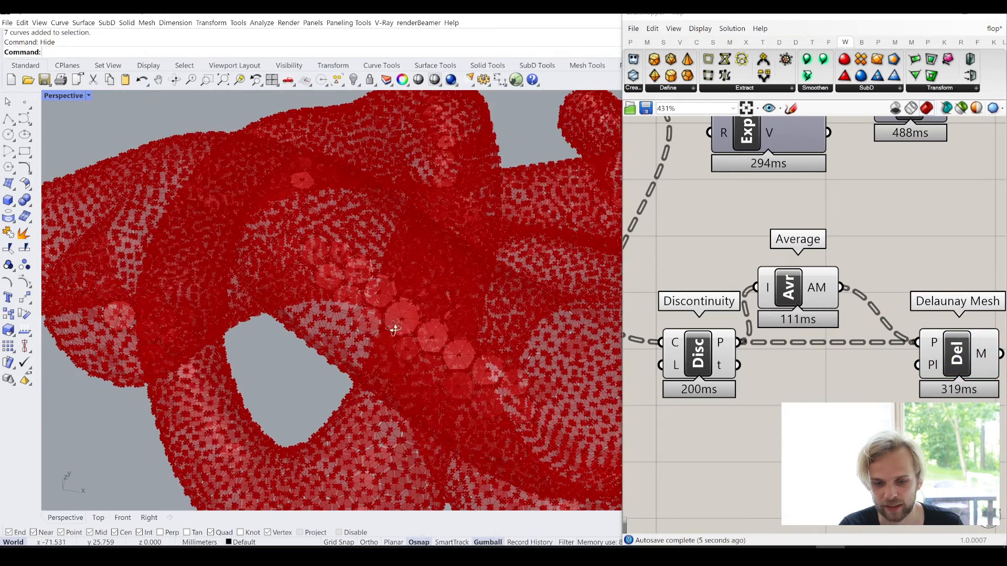
{"action": "right_click_drag", "start_coordinate": [395, 328], "coordinate": [360, 317]}
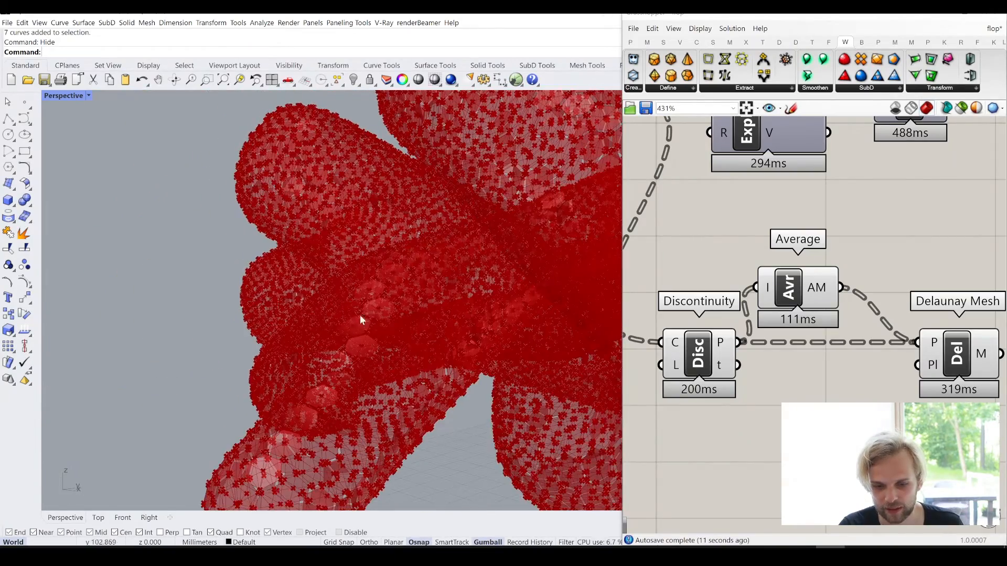
{"action": "right_click_drag", "start_coordinate": [465, 337], "coordinate": [430, 340]}
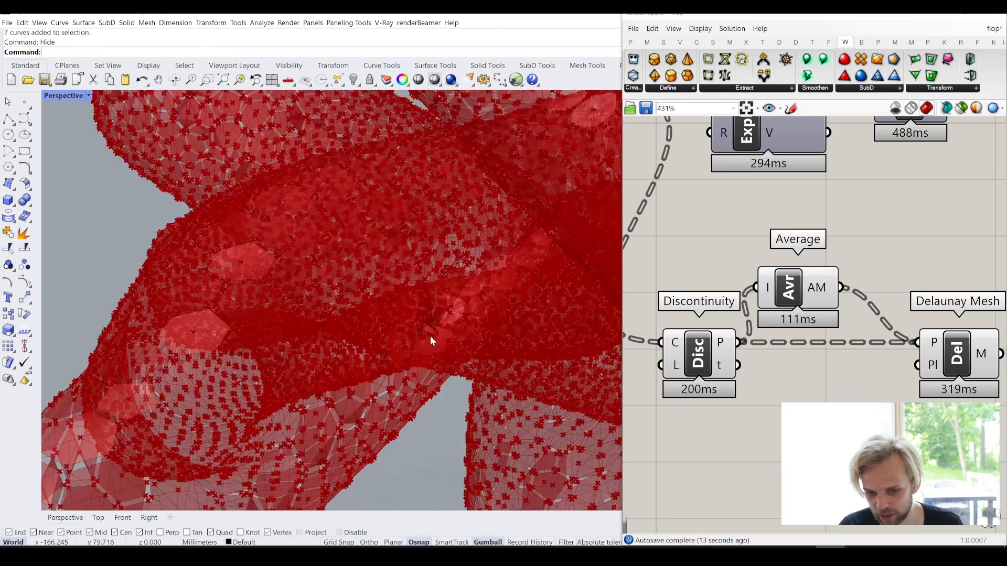
{"action": "scroll", "coordinate": [430, 336], "scroll_direction": "up", "scroll_amount": 5}
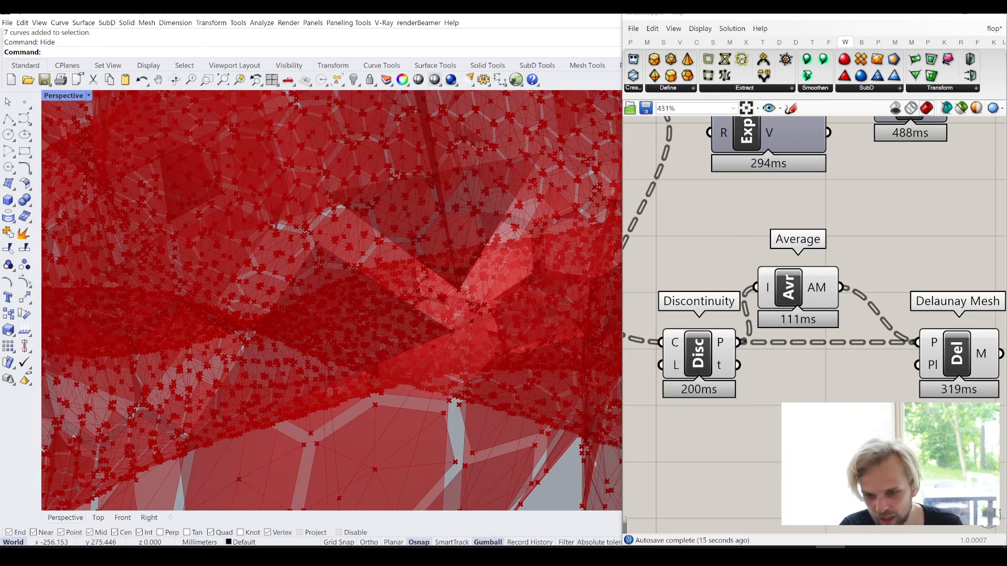
{"action": "right_click_drag", "start_coordinate": [904, 414], "coordinate": [918, 383]}
{"action": "double_click", "coordinate": [838, 397]}
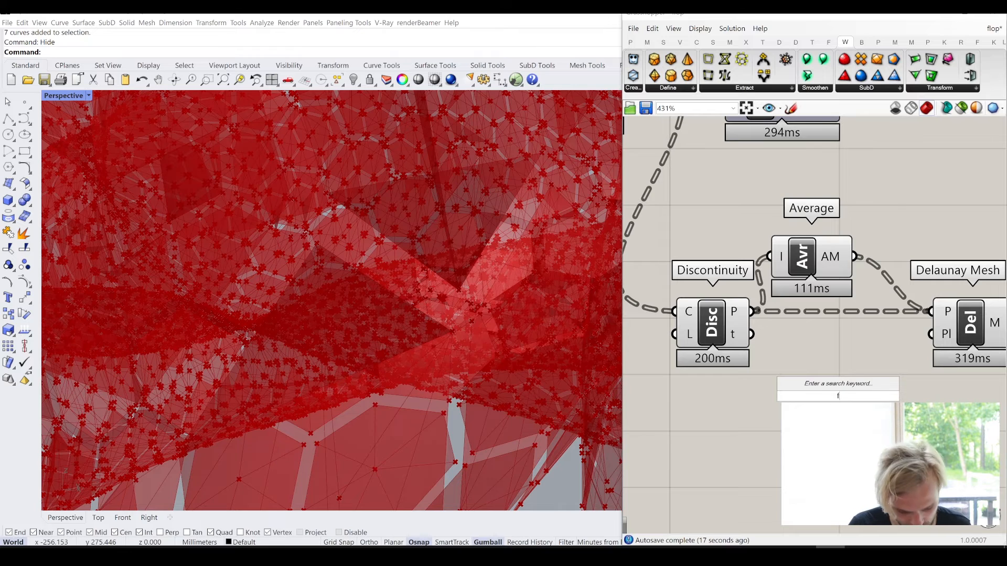
{"action": "type", "text": "fit plan"}
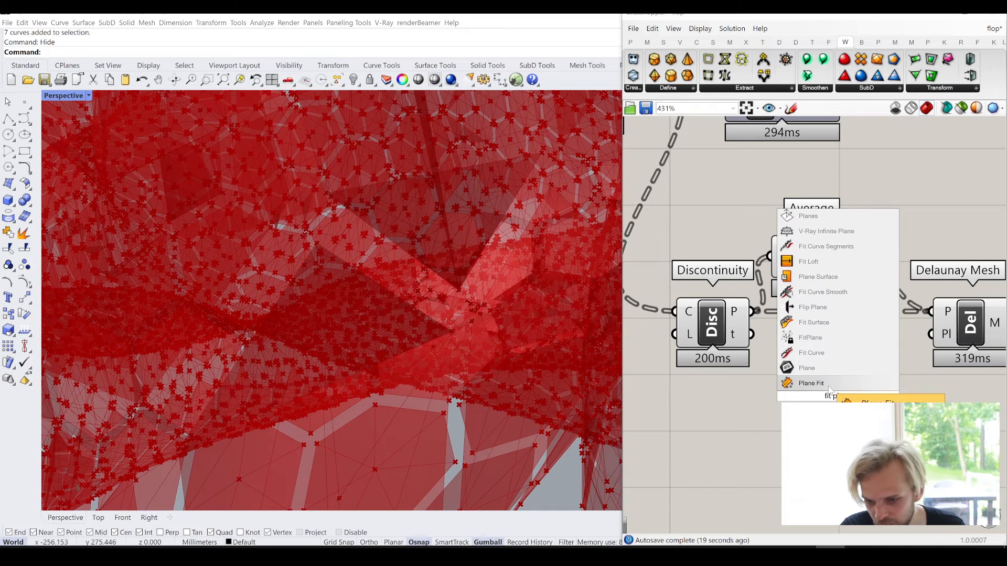
{"action": "key", "text": "Return"}
{"action": "left_click_drag", "start_coordinate": [753, 312], "coordinate": [796, 396]}
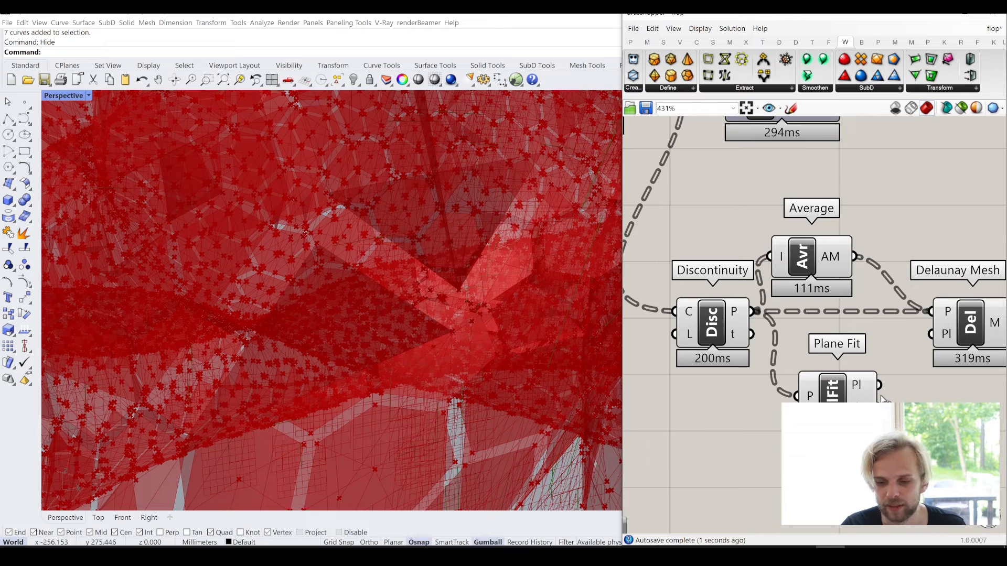
{"action": "left_click_drag", "start_coordinate": [880, 387], "coordinate": [931, 334]}
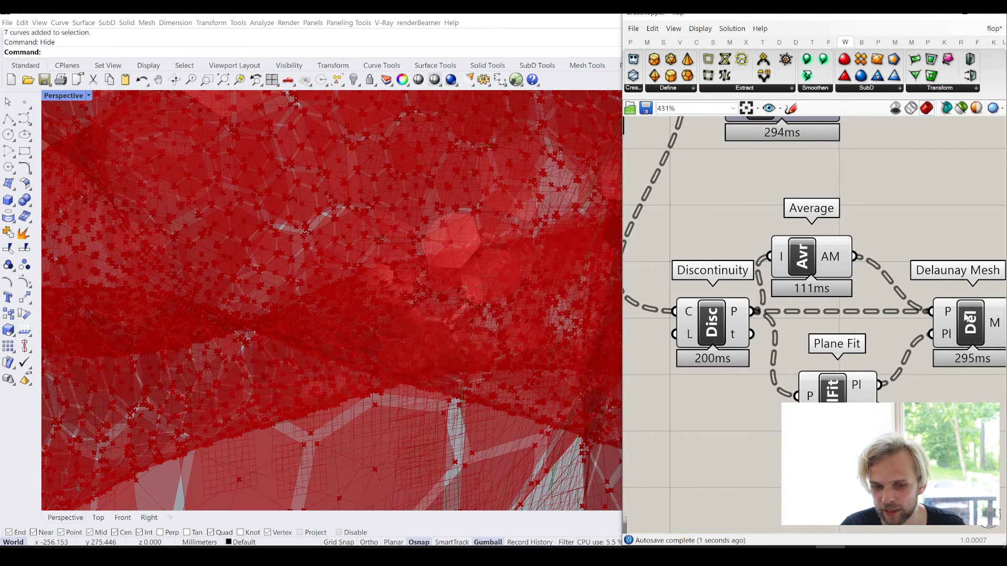
- Turn off the preview of the Discontinuity, Average and Plane Fit components
{"action": "left_click", "coordinate": [971, 334]}
{"action": "scroll", "coordinate": [971, 333], "scroll_direction": "down", "scroll_amount": 4}
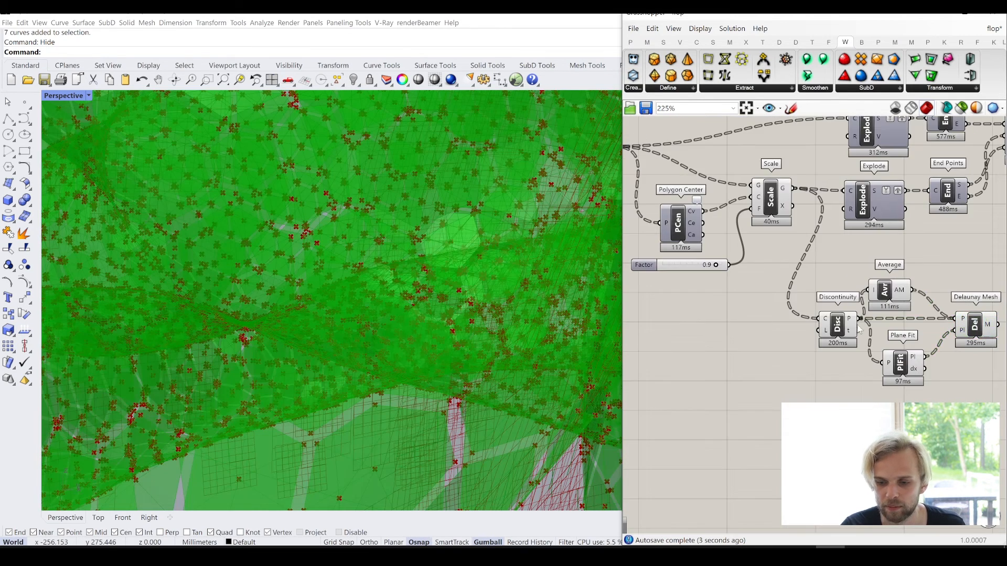
{"action": "left_click_drag", "start_coordinate": [934, 407], "coordinate": [844, 298]}
{"action": "key", "text": "space"}
{"action": "left_click", "coordinate": [885, 263]}
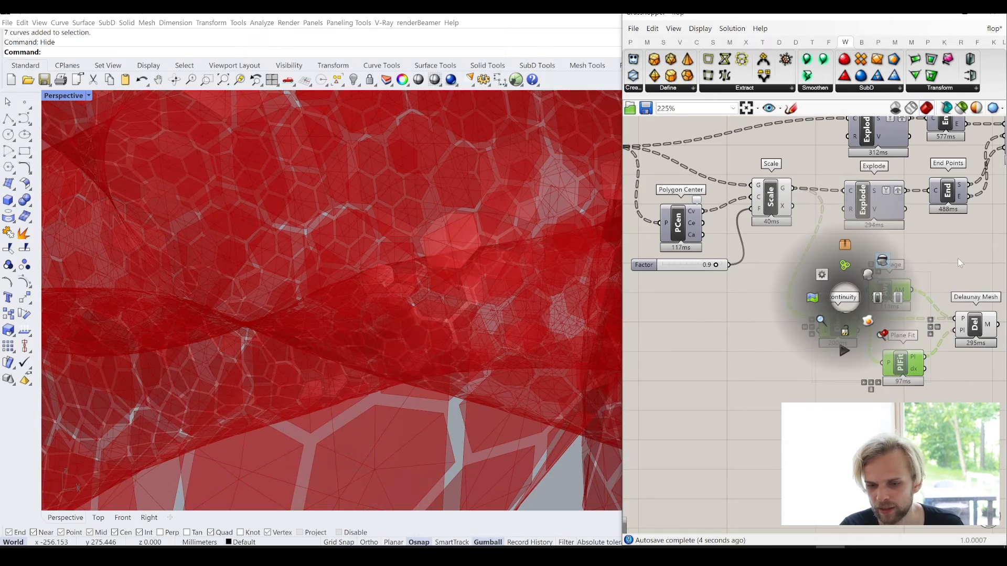
{"action": "left_click", "coordinate": [958, 258]}
- Add a Weaverbird's Offset Mesh component beside Delaunay Mesh and connect Delaunay Mesh's M output to its M input
{"action": "right_click_drag", "start_coordinate": [939, 273], "coordinate": [778, 291]}
{"action": "scroll", "coordinate": [376, 294], "scroll_direction": "down", "scroll_amount": 5}
{"action": "scroll", "coordinate": [376, 294], "scroll_direction": "down", "scroll_amount": 5}
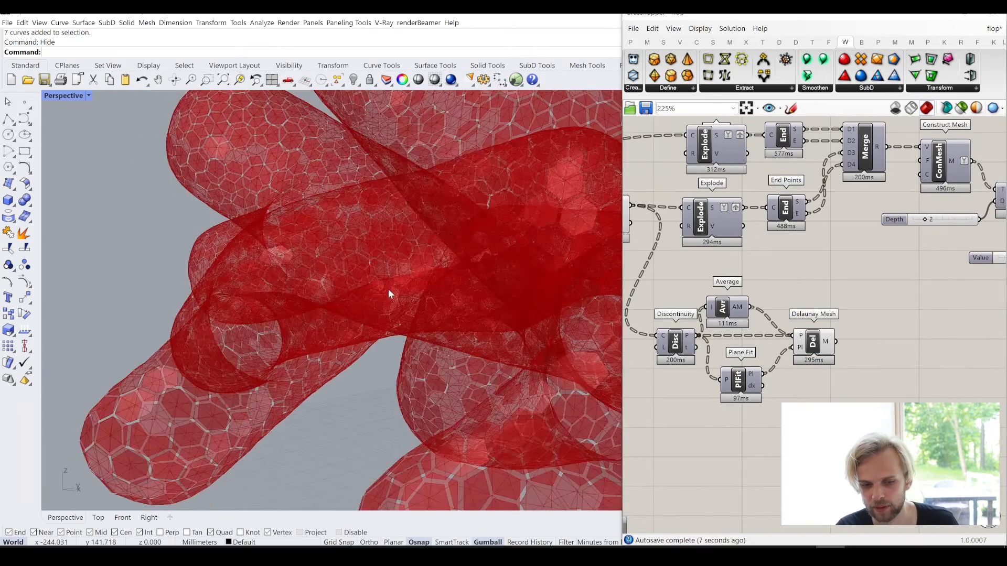
{"action": "right_click_drag", "start_coordinate": [388, 290], "coordinate": [529, 344]}
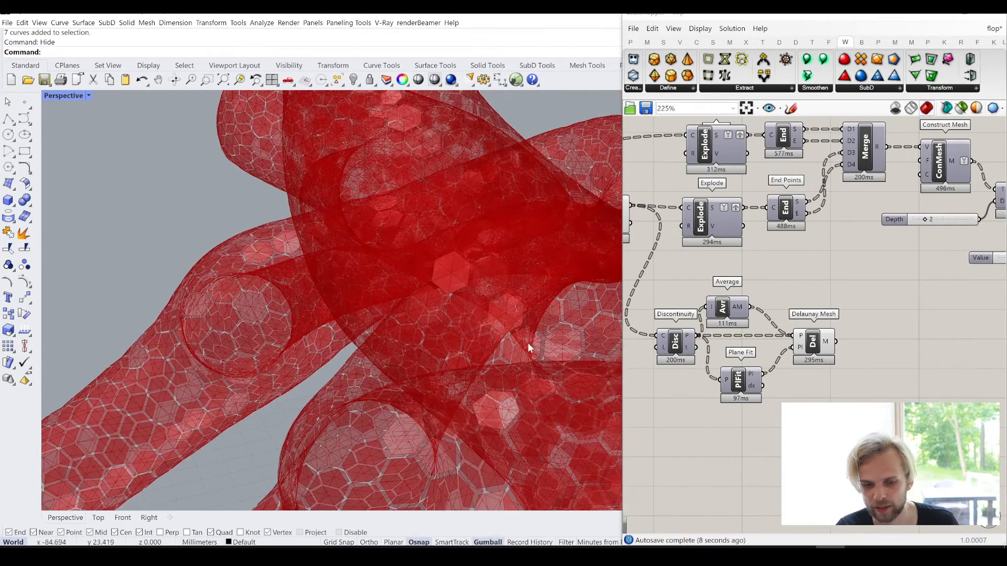
{"action": "double_click", "coordinate": [894, 373]}
{"action": "type", "text": "off"}
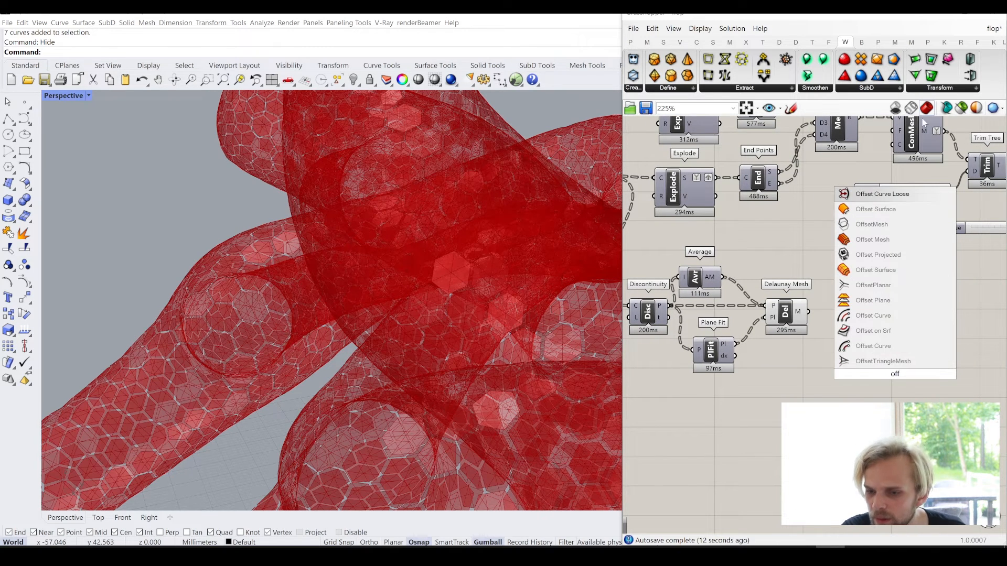
{"action": "left_click", "coordinate": [943, 89]}
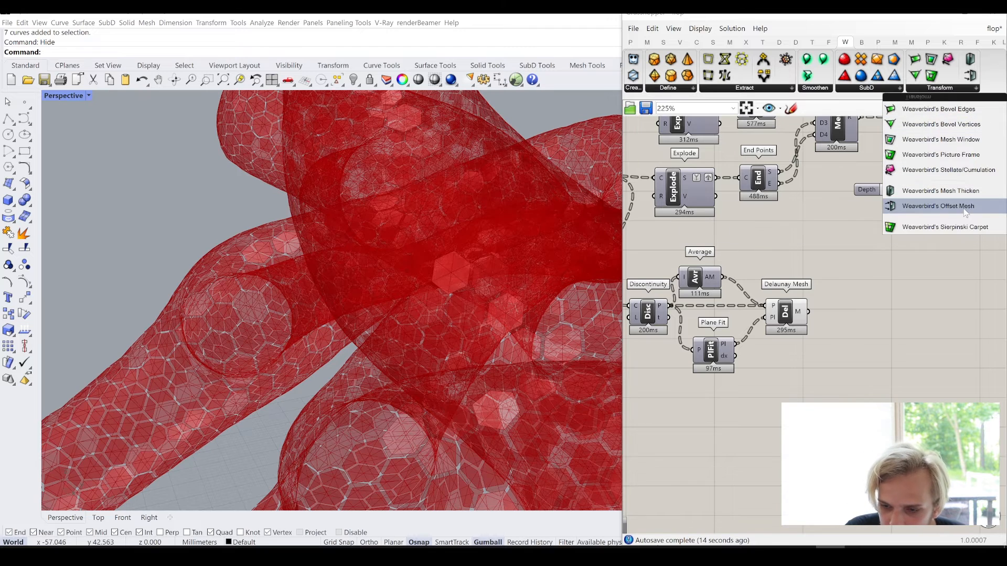
{"action": "left_click_drag", "start_coordinate": [968, 207], "coordinate": [824, 330]}
{"action": "scroll", "coordinate": [821, 326], "scroll_direction": "up", "scroll_amount": 3}
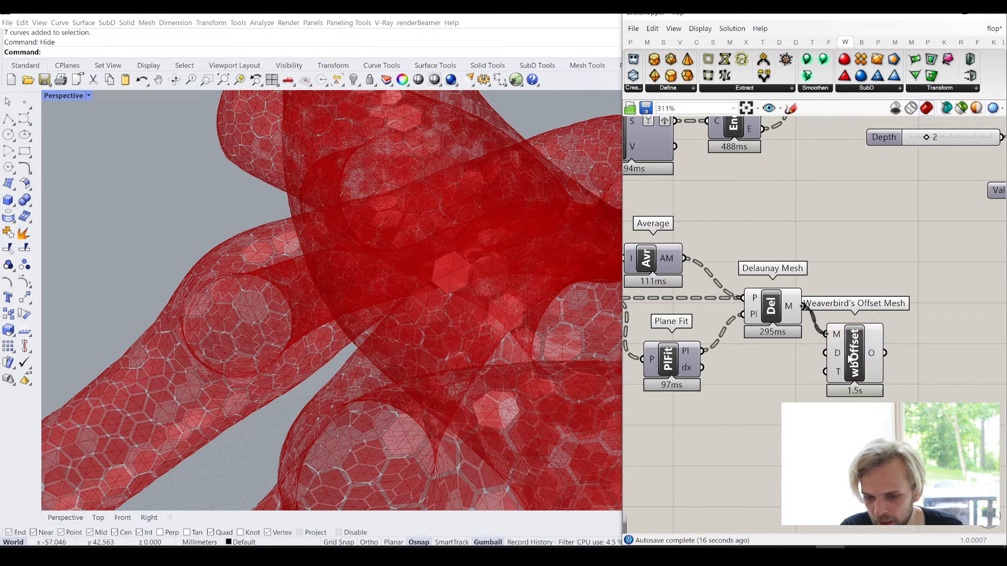
{"action": "left_click_drag", "start_coordinate": [851, 356], "coordinate": [932, 332]}
- Add a Negative component below Delaunay Mesh and connect its y output to Offset Mesh's D input
{"action": "double_click", "coordinate": [791, 379]}
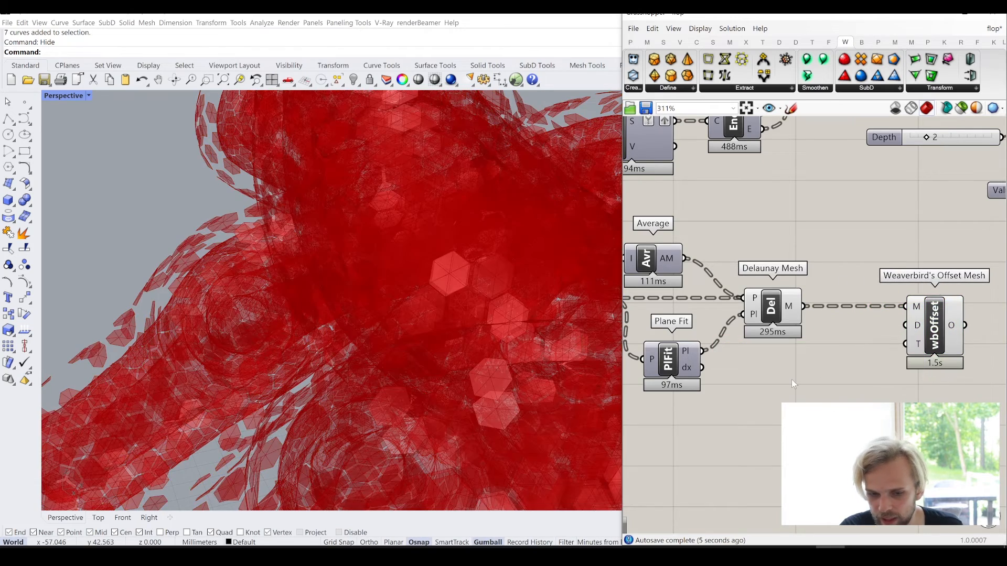
{"action": "type", "text": "neg"}
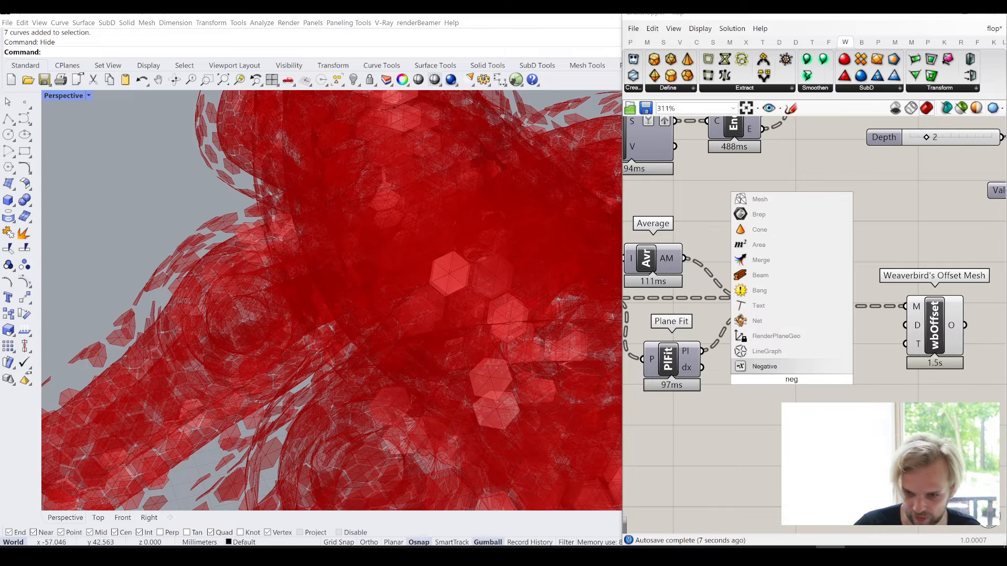
{"action": "left_click", "coordinate": [827, 367]}
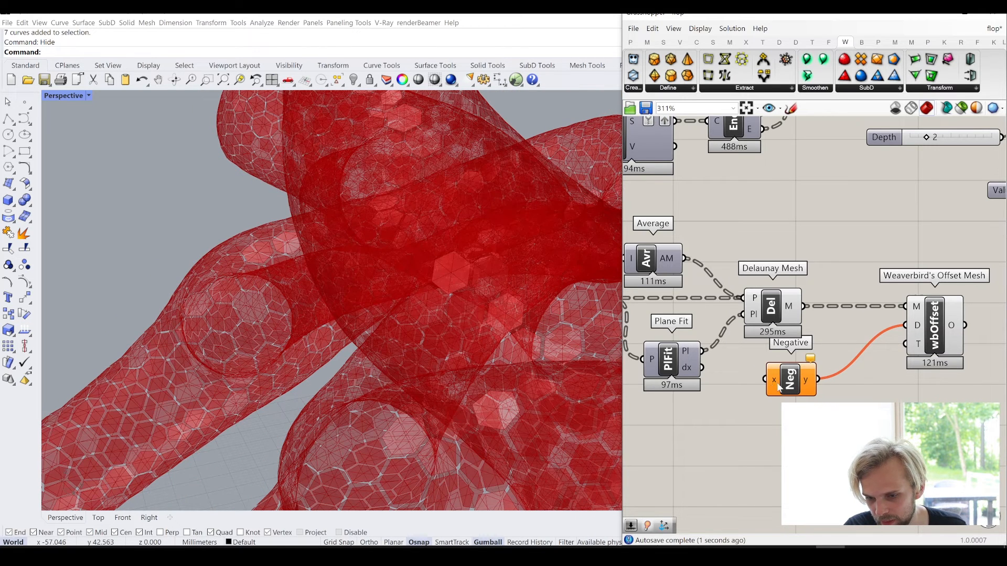
{"action": "left_click_drag", "start_coordinate": [791, 383], "coordinate": [837, 384]}
- Add a number slider set to 0.5 and connect it to the x input of Offset Mesh's Negative component
{"action": "right_click_drag", "start_coordinate": [871, 362], "coordinate": [755, 421]}
{"action": "scroll", "coordinate": [818, 382], "scroll_direction": "down", "scroll_amount": 4}
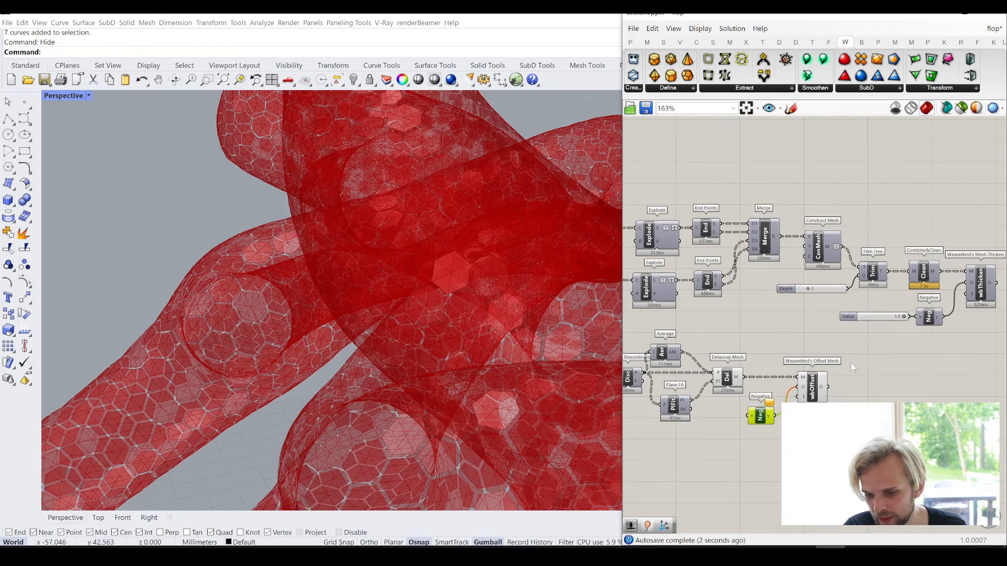
{"action": "scroll", "coordinate": [915, 319], "scroll_direction": "up", "scroll_amount": 2}
{"action": "right_click_drag", "start_coordinate": [631, 496], "coordinate": [760, 415]}
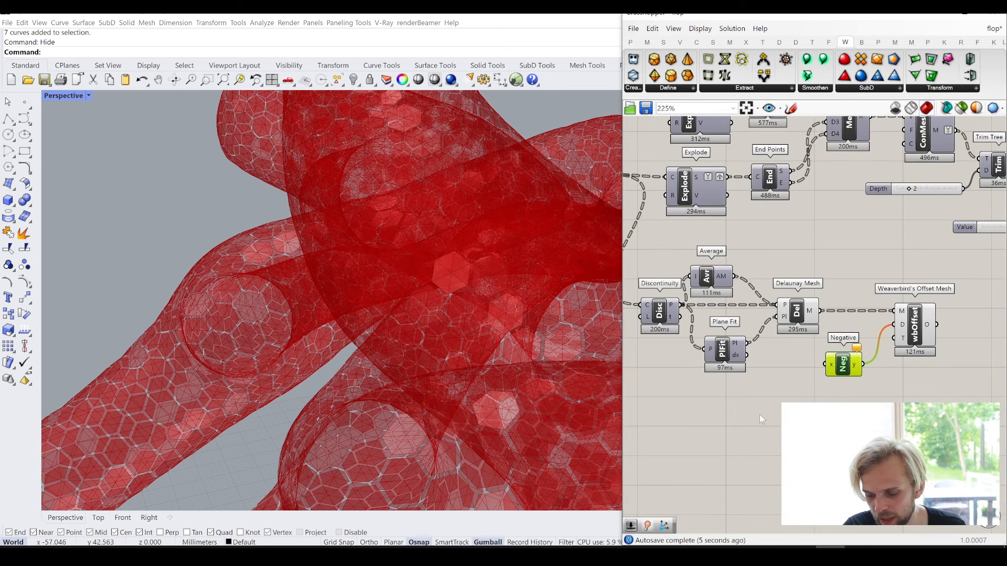
{"action": "left_click", "coordinate": [759, 415]}
{"action": "double_click", "coordinate": [760, 414]}
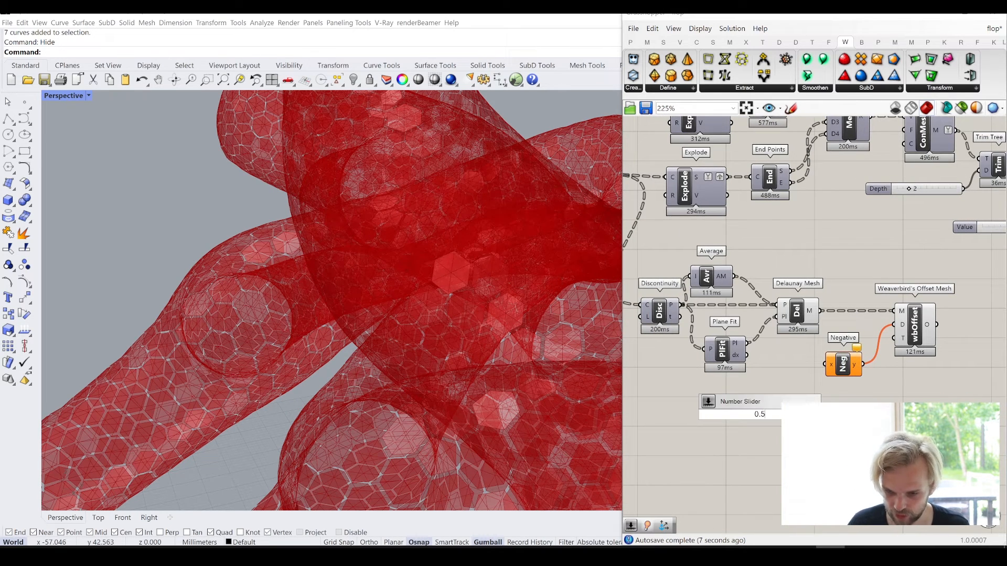
{"action": "type", "text": "0.5"}
{"action": "key", "text": "Return"}
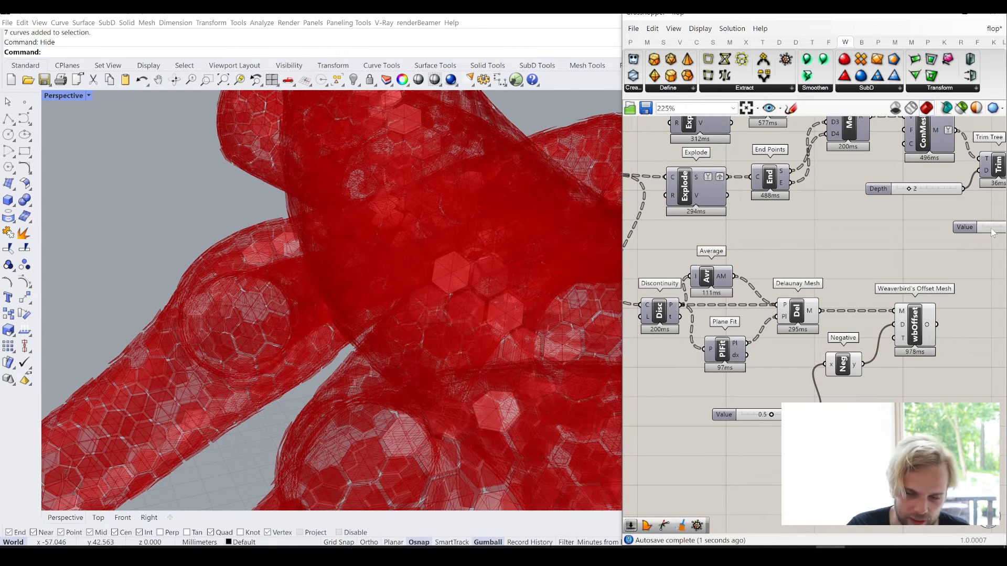
- Duplicate the Mesh Thicken, Negative and Value slider group below the original and connect Offset Mesh's O output to the copied Mesh Thicken's M input
{"action": "right_click_drag", "start_coordinate": [863, 394], "coordinate": [765, 384]}
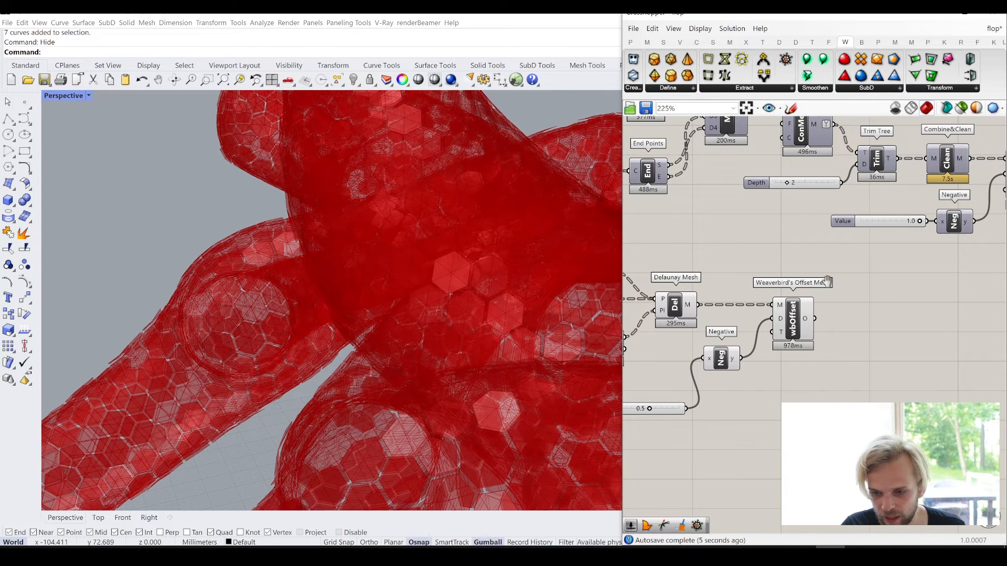
{"action": "right_click_drag", "start_coordinate": [827, 281], "coordinate": [730, 306]}
{"action": "left_click_drag", "start_coordinate": [990, 260], "coordinate": [909, 181]}
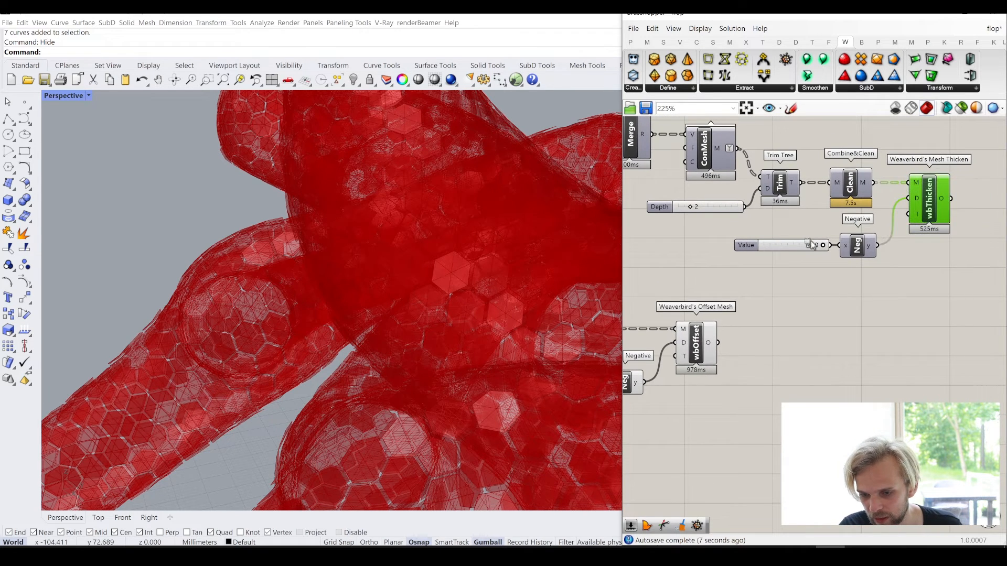
{"action": "left_click_drag", "start_coordinate": [883, 288], "coordinate": [777, 230], "text": "shift"}
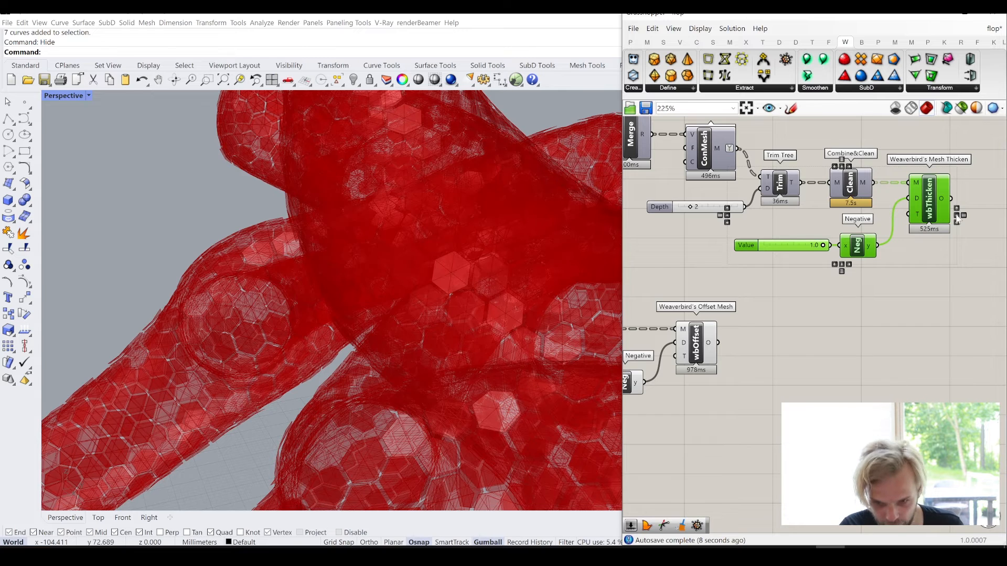
{"action": "left_click_drag", "start_coordinate": [902, 181], "coordinate": [794, 371], "text": "alt"}
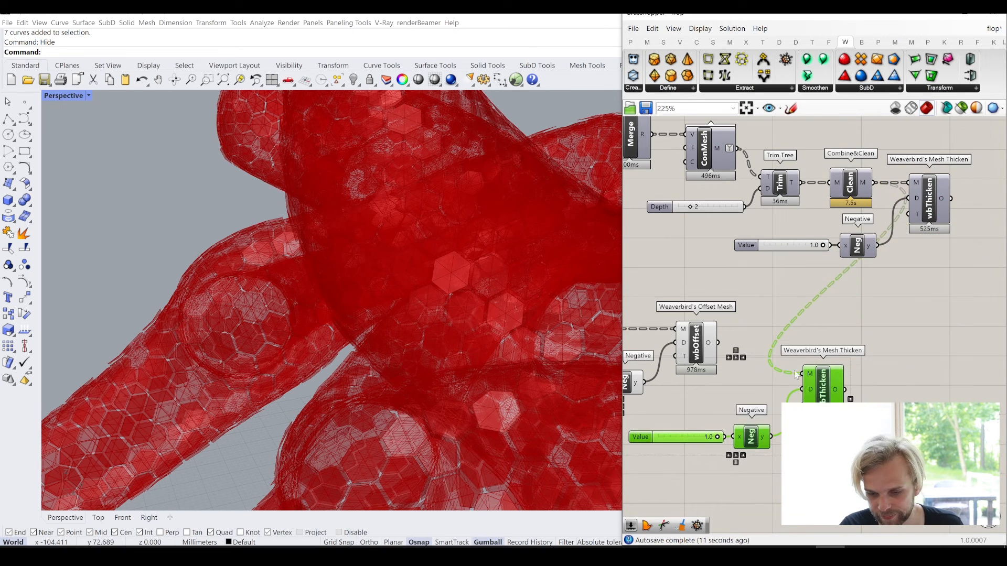
{"action": "left_click", "coordinate": [721, 338]}
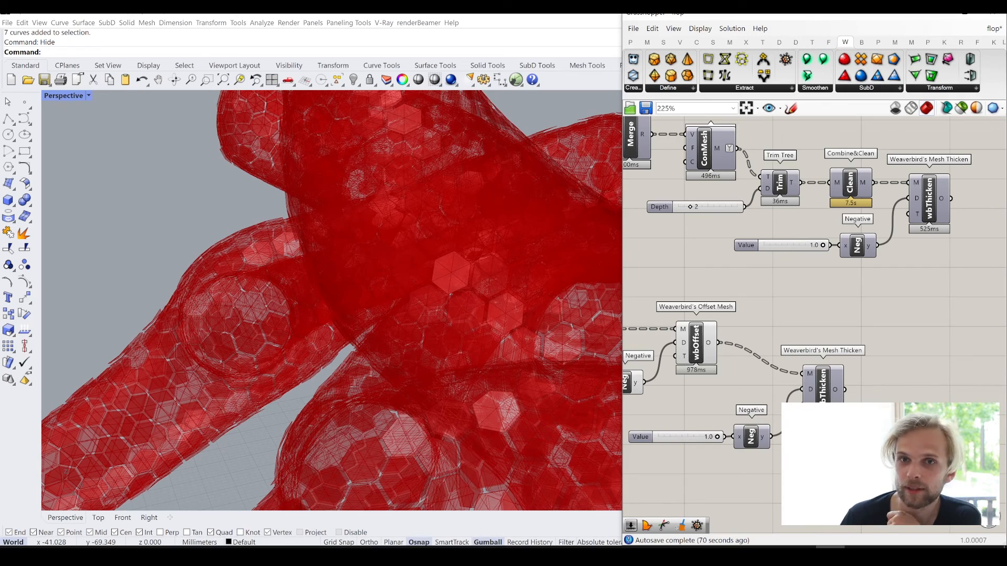
- Set the Value slider driving the copied Mesh Thicken's distance to 0.4
{"action": "right_click_drag", "start_coordinate": [690, 357], "coordinate": [774, 333]}
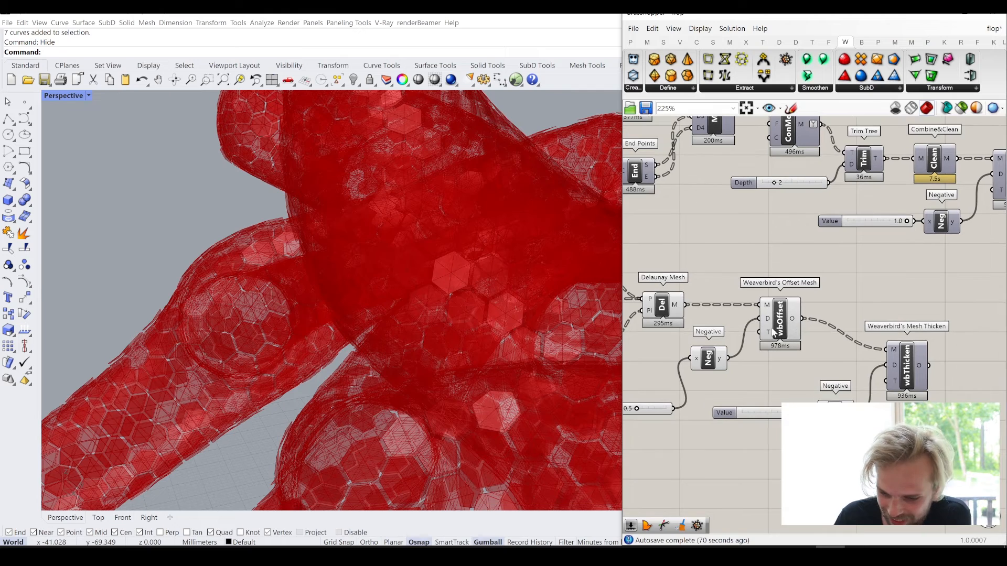
{"action": "left_click", "coordinate": [780, 331]}
{"action": "left_click", "coordinate": [828, 361]}
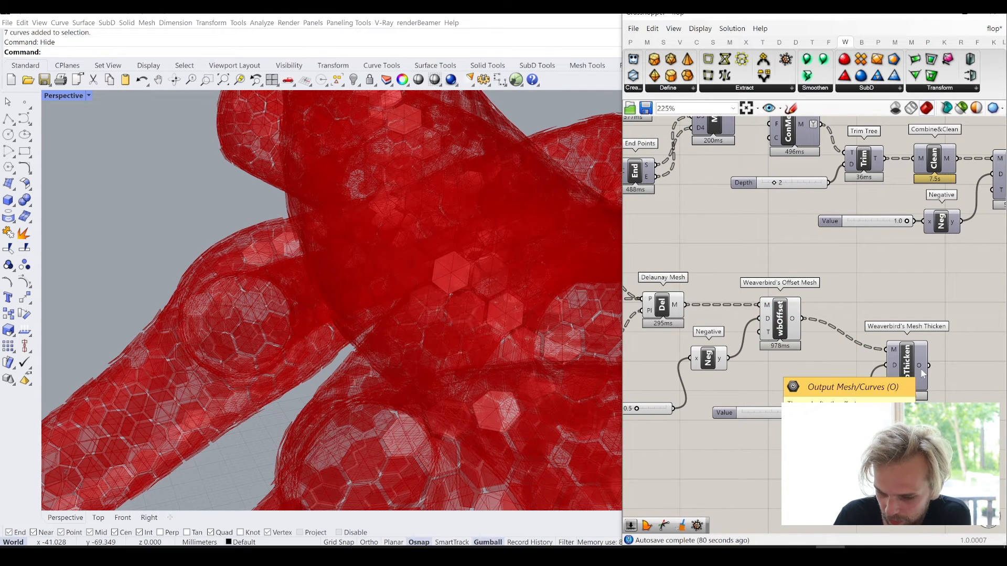
{"action": "double_click", "coordinate": [754, 412]}
{"action": "type", "text": "0"}
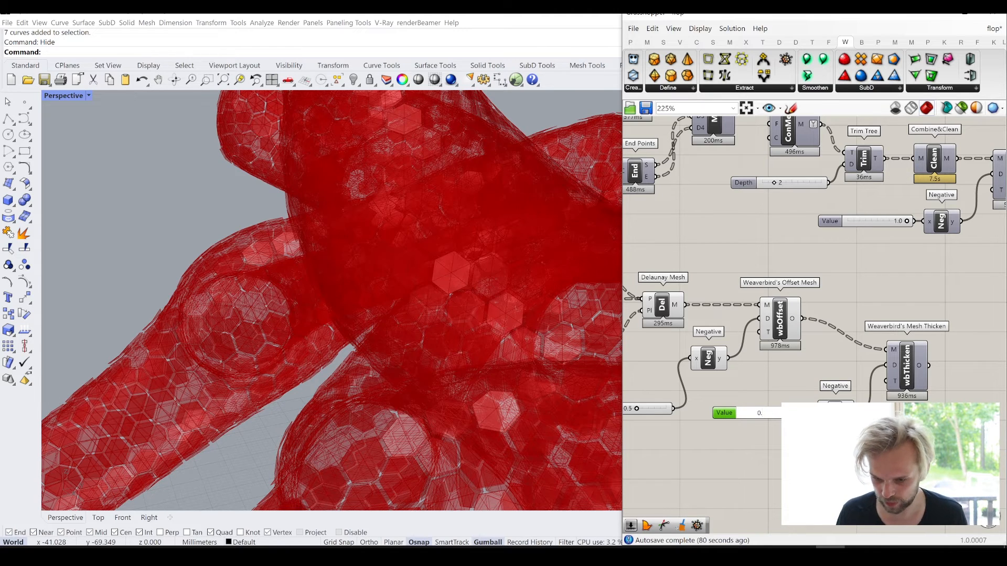
{"action": "type", "text": ".4"}
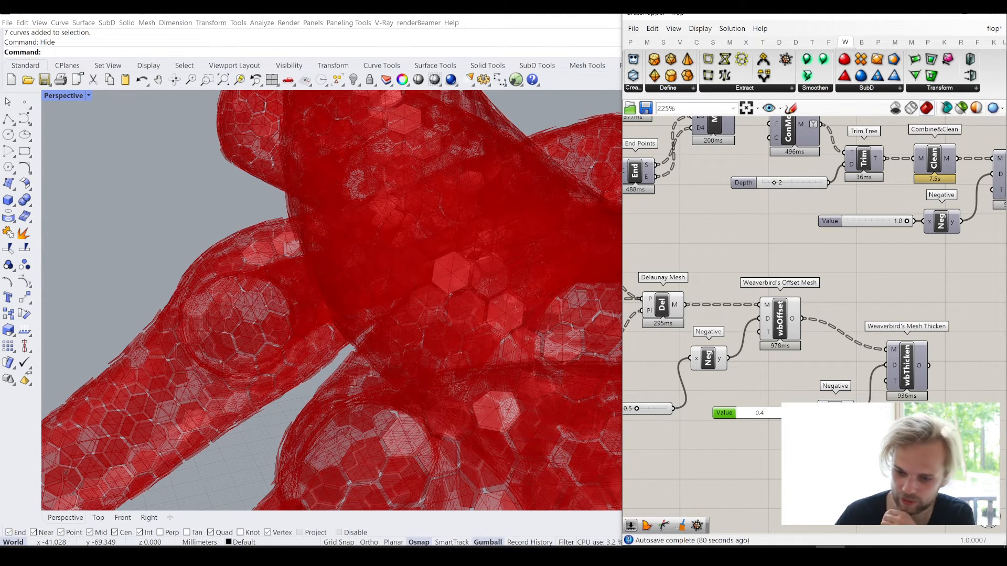
{"action": "key", "text": "Return"}
{"action": "left_click", "coordinate": [777, 356]}
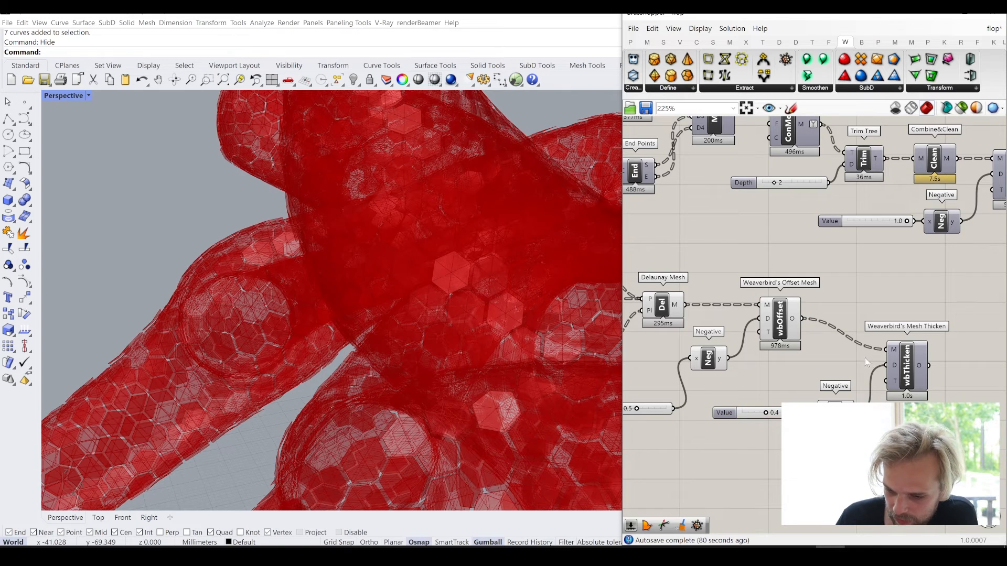
- Turn off the preview of the Delaunay Mesh and Weaverbird's Offset Mesh components
{"action": "scroll", "coordinate": [865, 358], "scroll_direction": "down", "scroll_amount": 2}
{"action": "left_click_drag", "start_coordinate": [834, 367], "coordinate": [687, 282]}
{"action": "middle_click", "coordinate": [689, 283]}
{"action": "left_click", "coordinate": [726, 246]}
{"action": "left_click", "coordinate": [884, 291]}
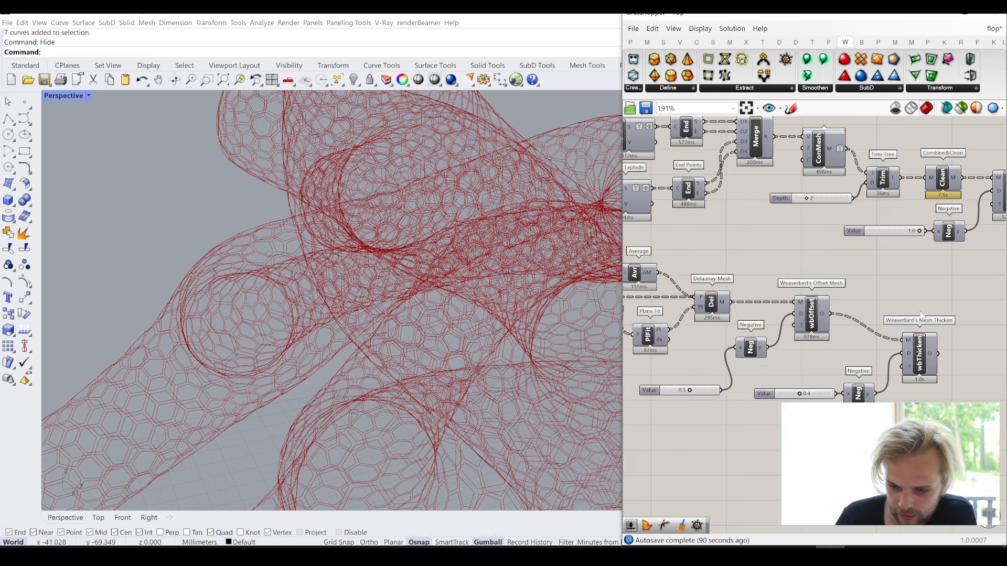
- Turn on the preview of the copied Weaverbird's Mesh Thicken component fed by Offset Mesh
{"action": "right_click_drag", "start_coordinate": [904, 319], "coordinate": [814, 305]}
{"action": "left_click", "coordinate": [832, 352]}
{"action": "middle_click", "coordinate": [832, 351]}
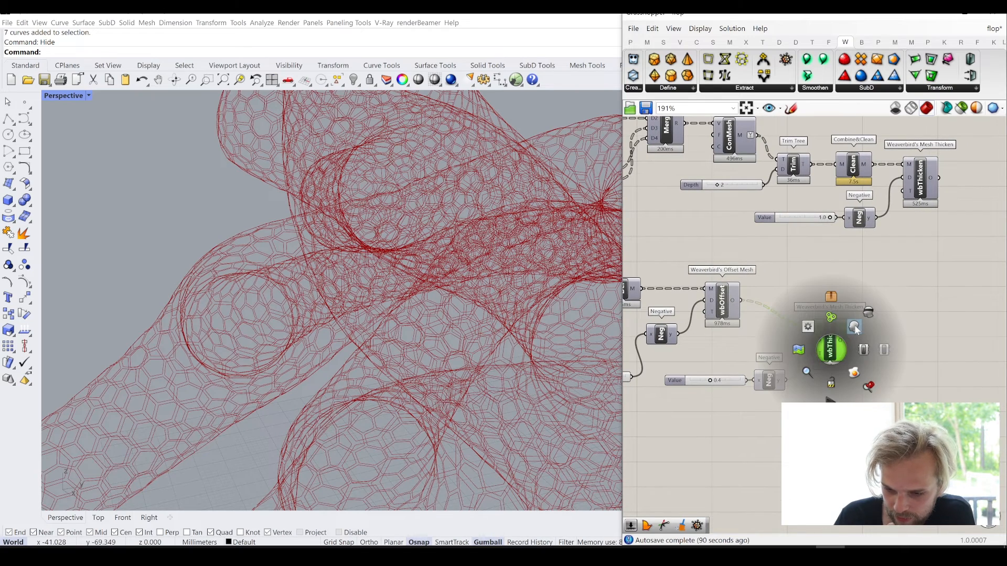
{"action": "left_click", "coordinate": [855, 328]}
{"action": "left_click", "coordinate": [929, 357]}
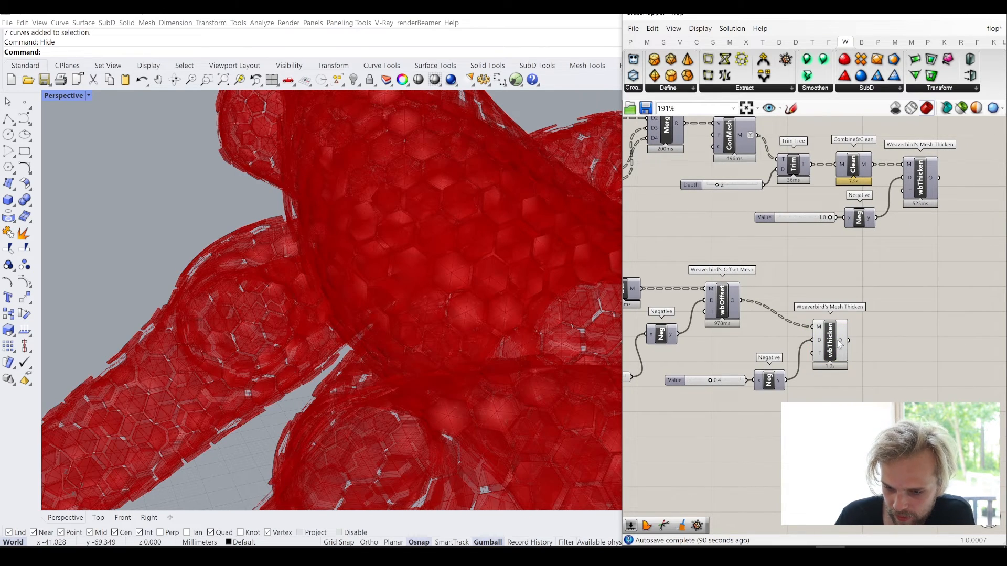
- Simplify the data tree of the O output on the copied Weaverbird's Mesh Thicken for the infill panels
{"action": "mouse_move", "coordinate": [839, 343]}
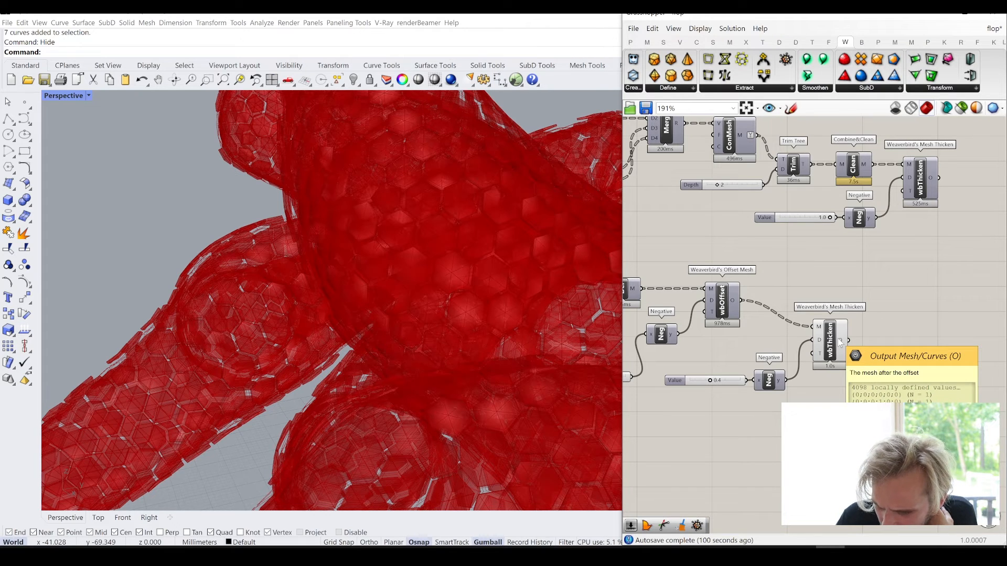
{"action": "right_click_drag", "start_coordinate": [697, 343], "coordinate": [764, 346]}
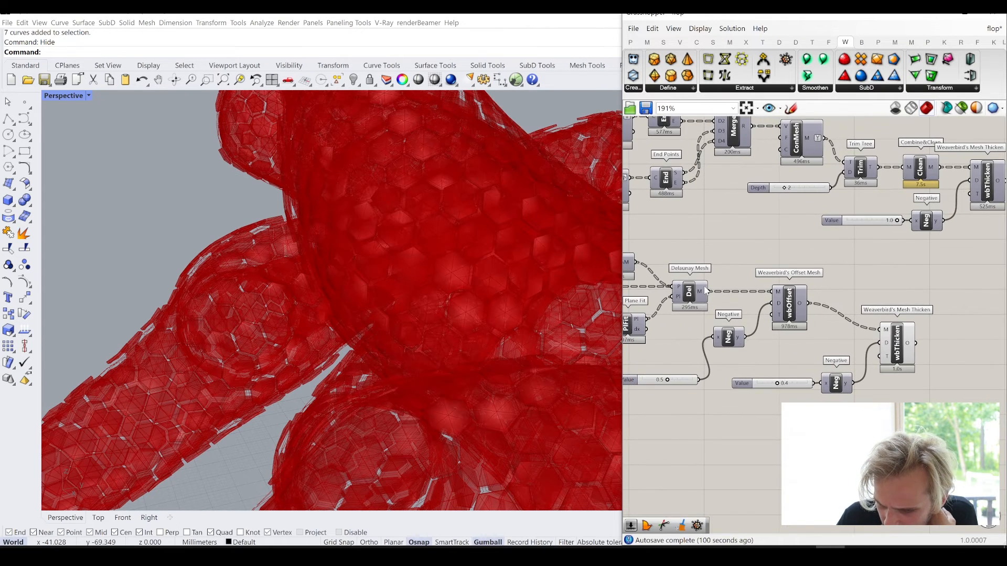
{"action": "mouse_move", "coordinate": [706, 296]}
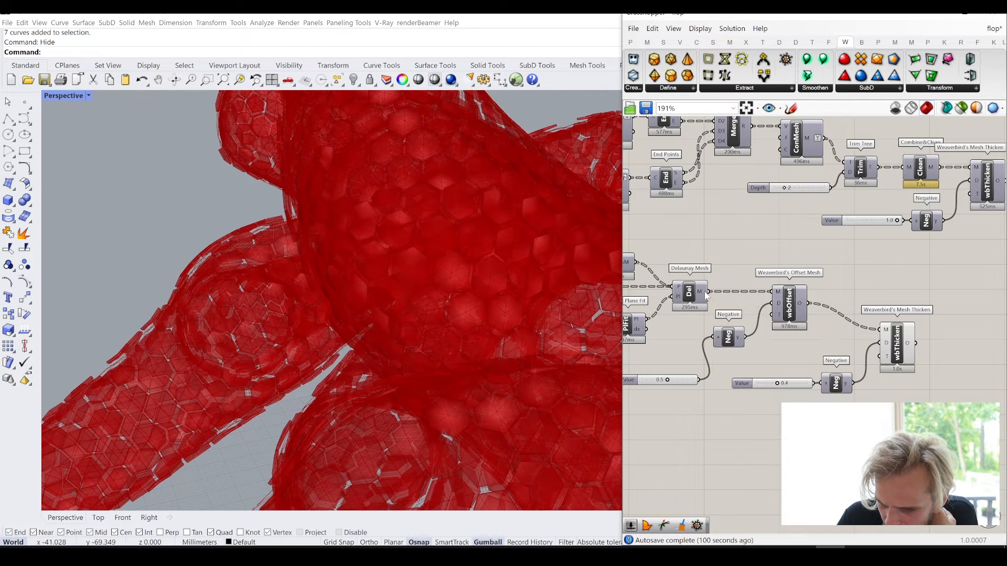
{"action": "right_click_drag", "start_coordinate": [919, 349], "coordinate": [856, 353]}
{"action": "scroll", "coordinate": [856, 352], "scroll_direction": "up", "scroll_amount": 1}
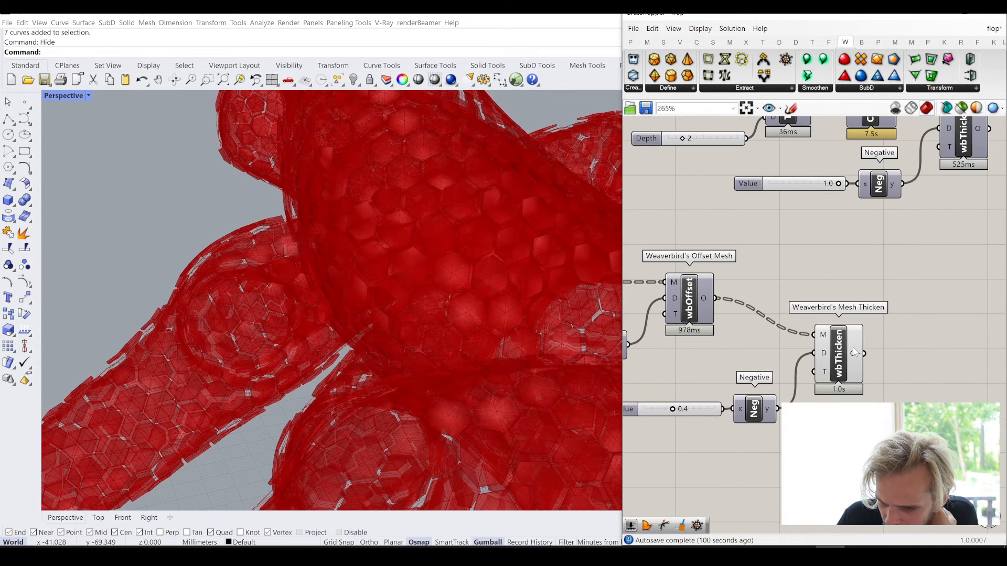
{"action": "mouse_move", "coordinate": [856, 352]}
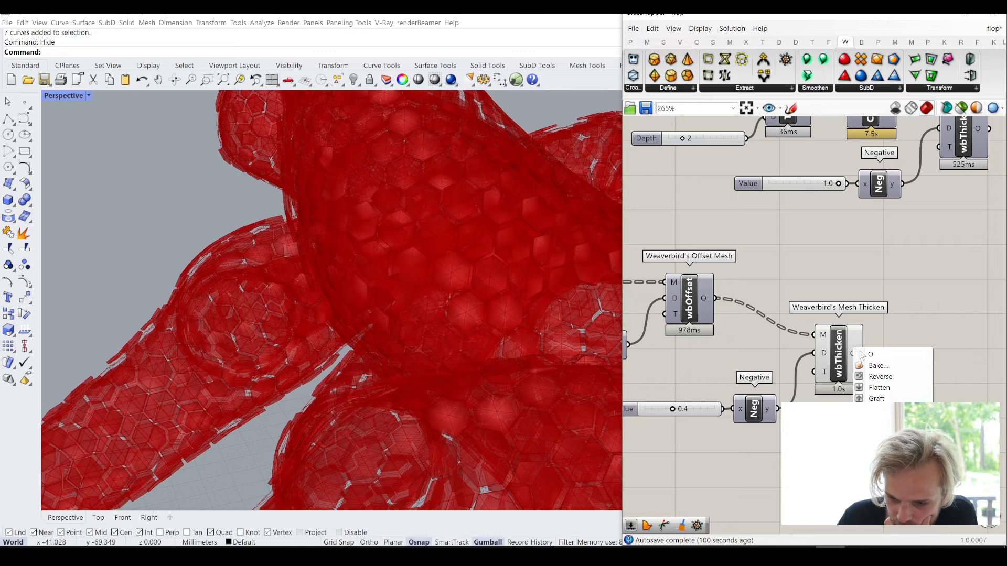
{"action": "left_click", "coordinate": [866, 409]}
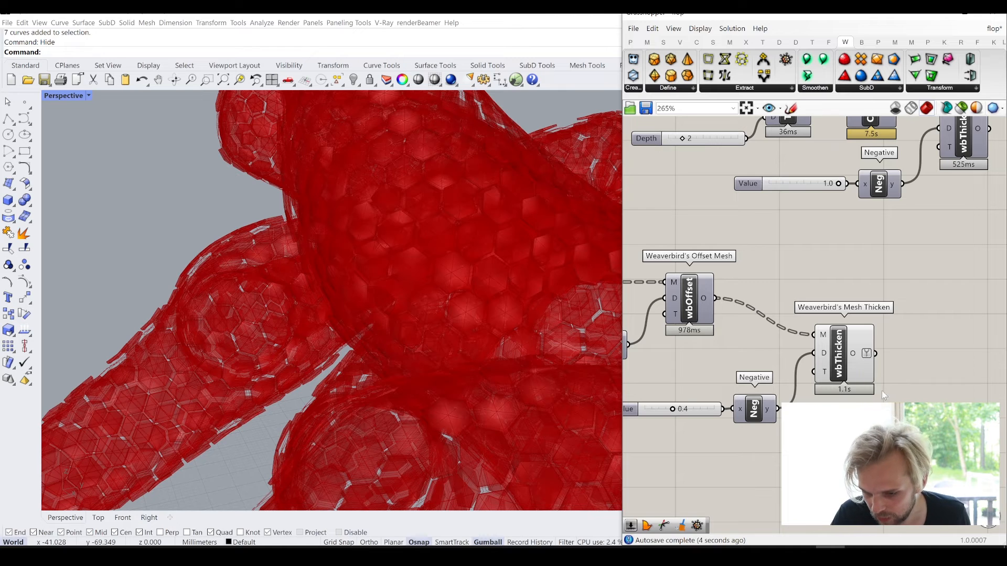
- Add a Trim Tree component after the copied Mesh Thicken and connect the O output to its T input
{"action": "double_click", "coordinate": [905, 414]}
{"action": "type", "text": "trim tree"}
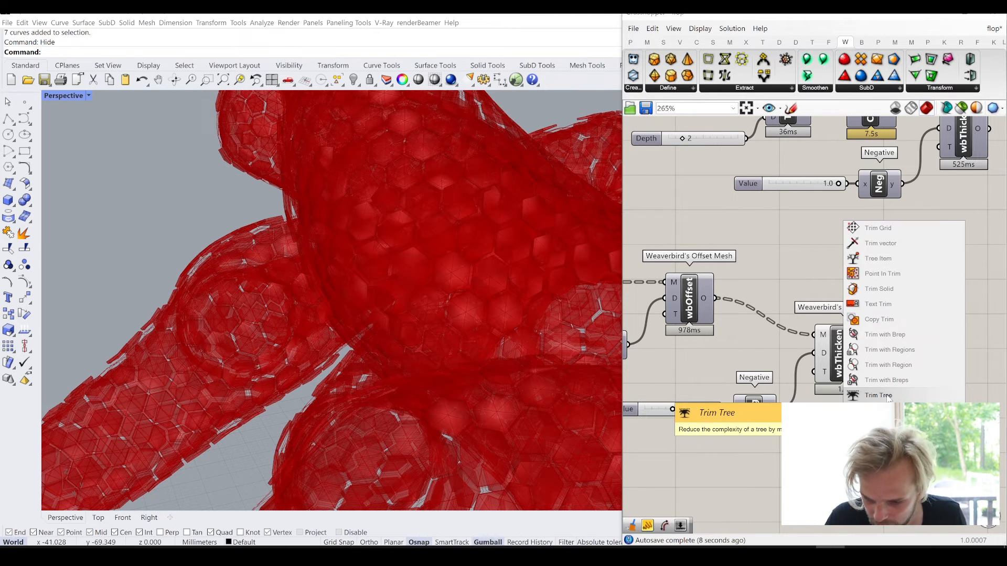
{"action": "left_click", "coordinate": [886, 397]}
{"action": "left_click_drag", "start_coordinate": [875, 354], "coordinate": [924, 359]}
{"action": "right_click_drag", "start_coordinate": [924, 362], "coordinate": [847, 386]}
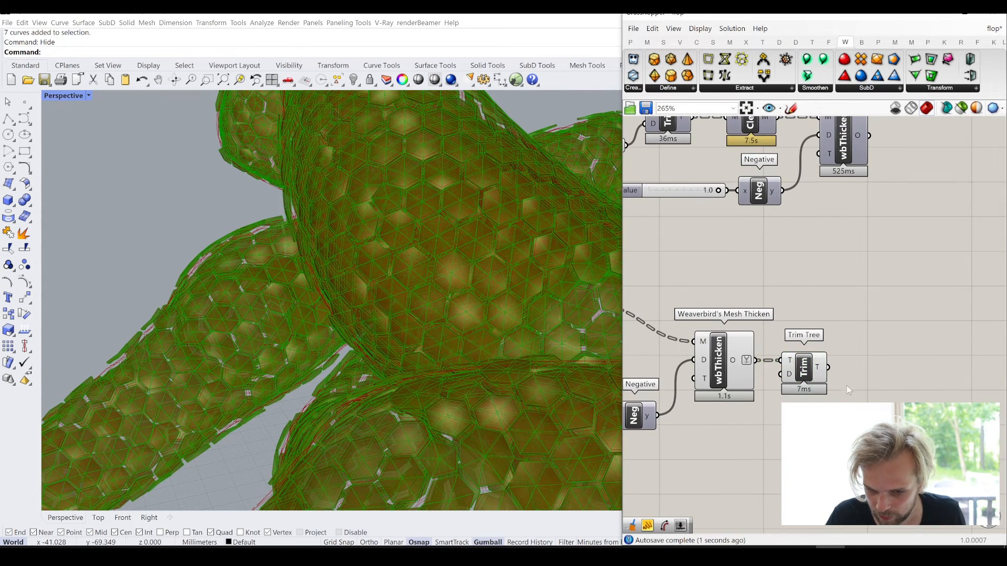
{"action": "left_click", "coordinate": [847, 386]}
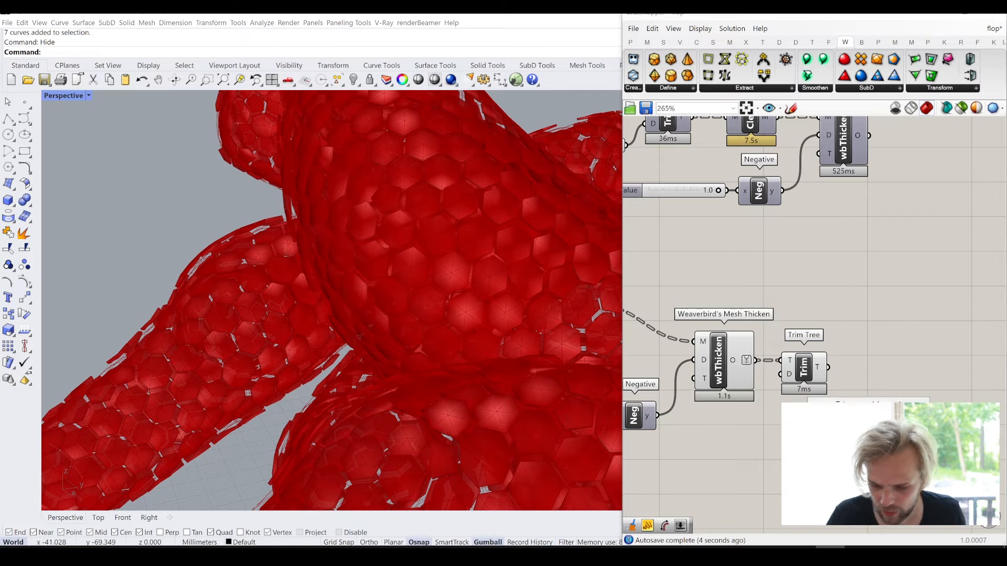
- Add a Combine&Clean component beside Trim Tree and feed it Trim Tree's T output
{"action": "double_click", "coordinate": [867, 416]}
{"action": "type", "text": "combine"}
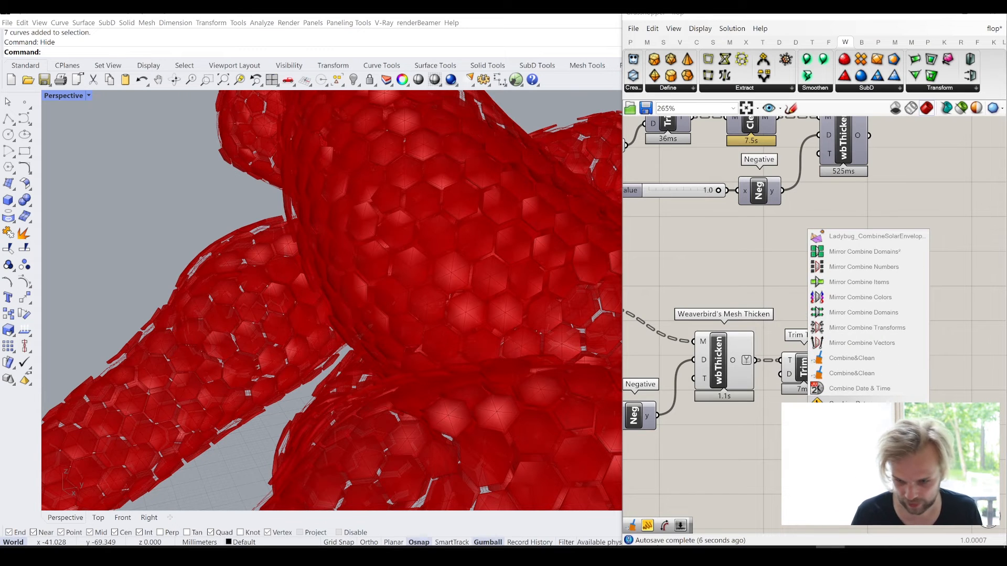
{"action": "left_click", "coordinate": [840, 360]}
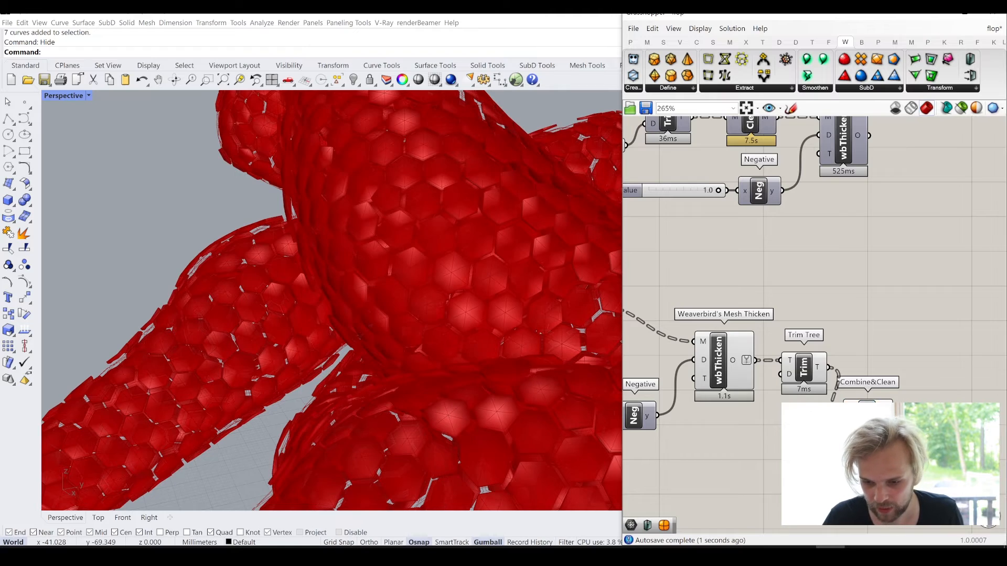
{"action": "left_click_drag", "start_coordinate": [857, 435], "coordinate": [870, 386]}
- Turn off the preview of the copied Mesh Thicken and the Trim Tree after it
{"action": "left_click_drag", "start_coordinate": [813, 448], "coordinate": [683, 332]}
{"action": "middle_click", "coordinate": [682, 333]}
{"action": "left_click", "coordinate": [720, 296]}
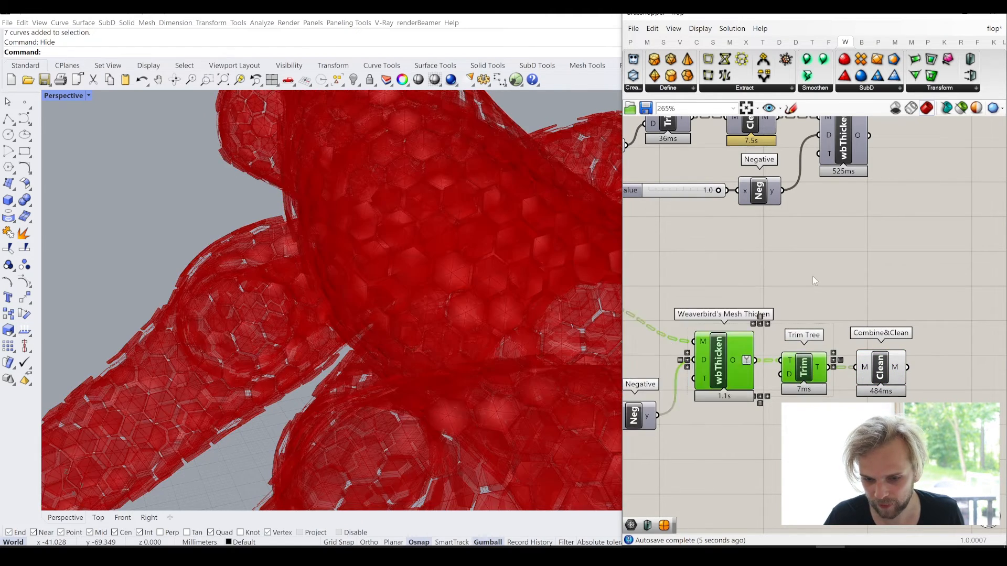
- Add a Custom Preview component and connect the panel Combine&Clean's M output to its G input
{"action": "right_click_drag", "start_coordinate": [912, 379], "coordinate": [782, 369]}
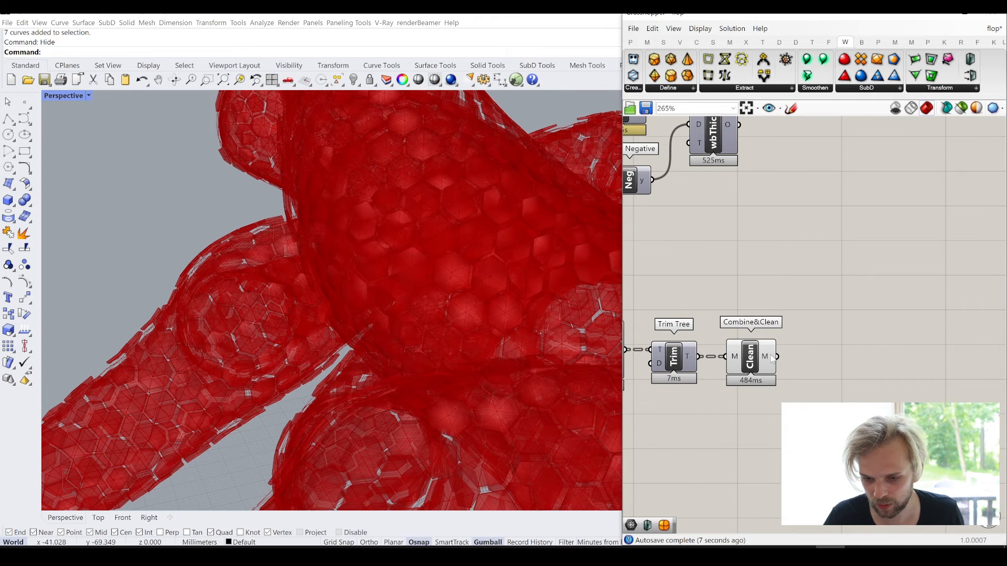
{"action": "double_click", "coordinate": [846, 380]}
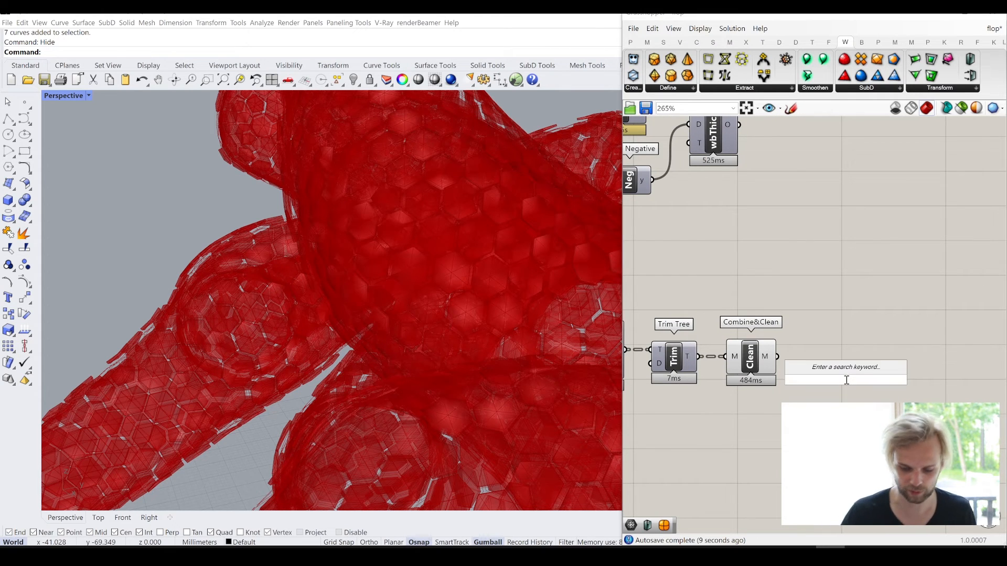
{"action": "type", "text": "preview"}
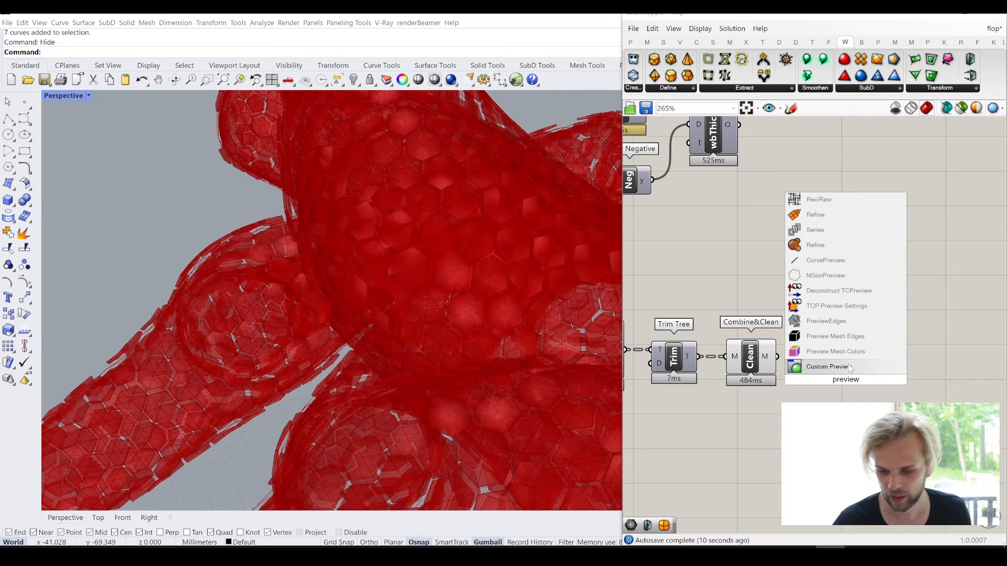
{"action": "left_click", "coordinate": [828, 367]}
{"action": "left_click_drag", "start_coordinate": [778, 356], "coordinate": [830, 369]}
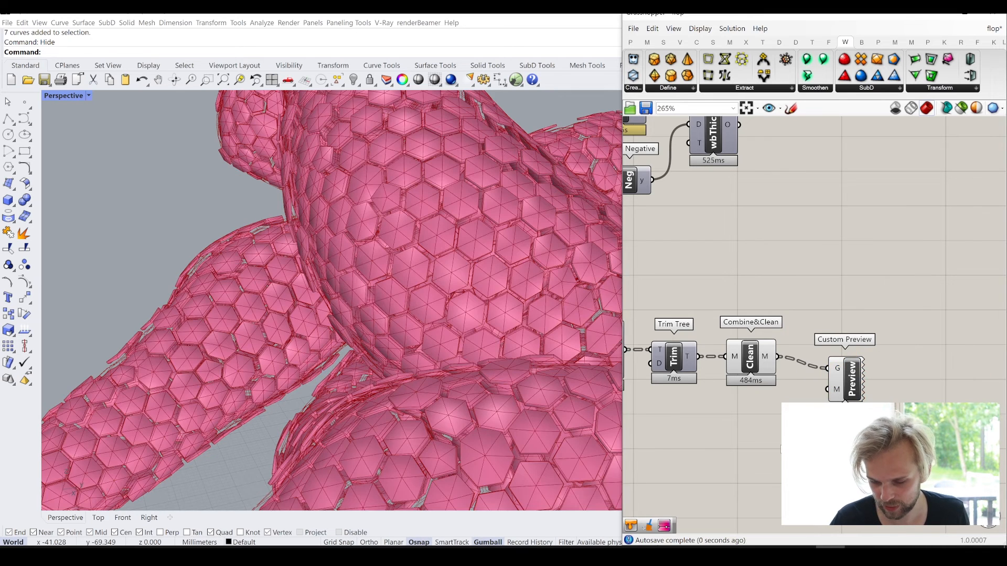
- Add a Colour Swatch with a light grey colour and connect it to the Custom Preview's M input
{"action": "double_click", "coordinate": [780, 449]}
{"action": "type", "text": "sw"}
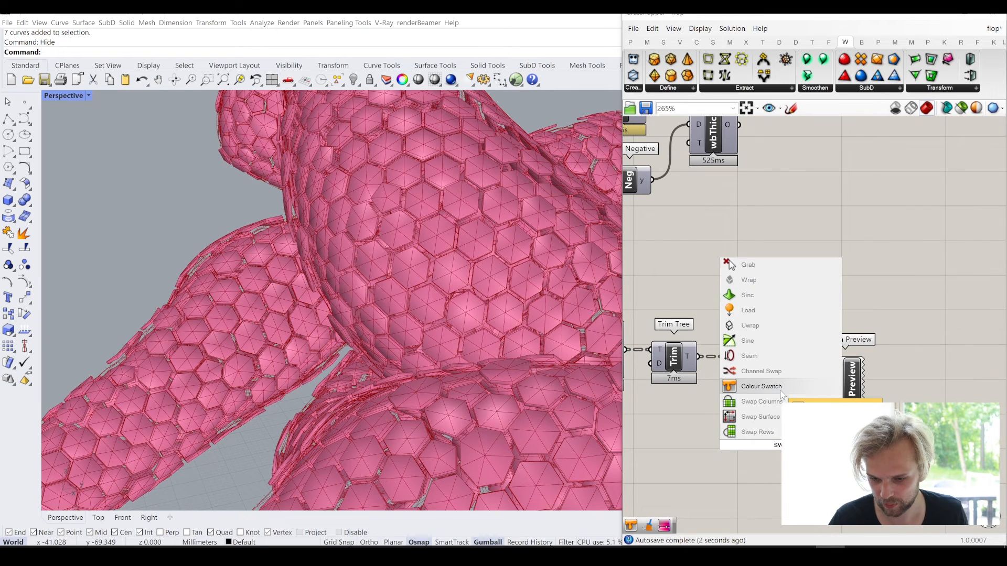
{"action": "left_click", "coordinate": [781, 393]}
{"action": "left_click", "coordinate": [793, 445]}
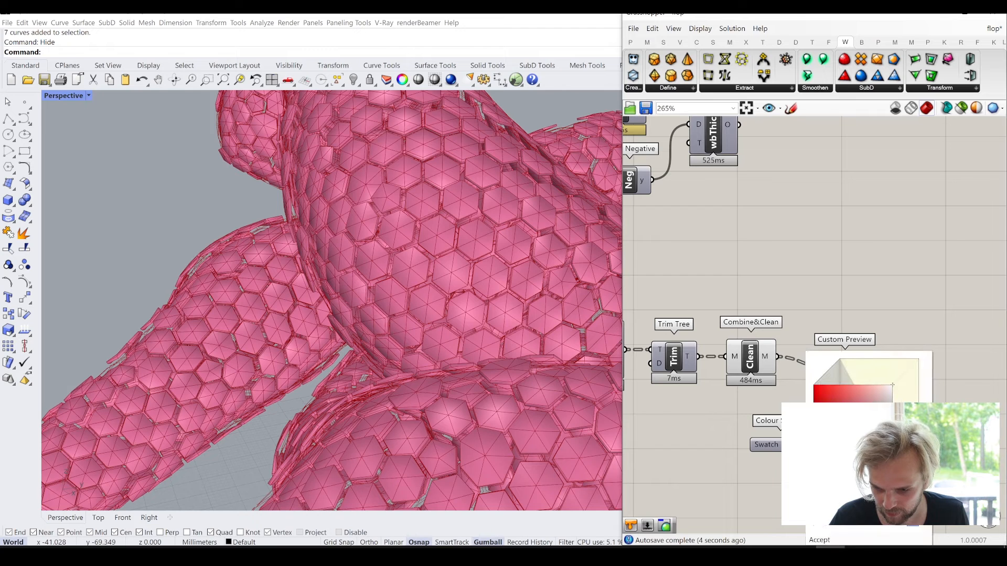
{"action": "left_click", "coordinate": [736, 404]}
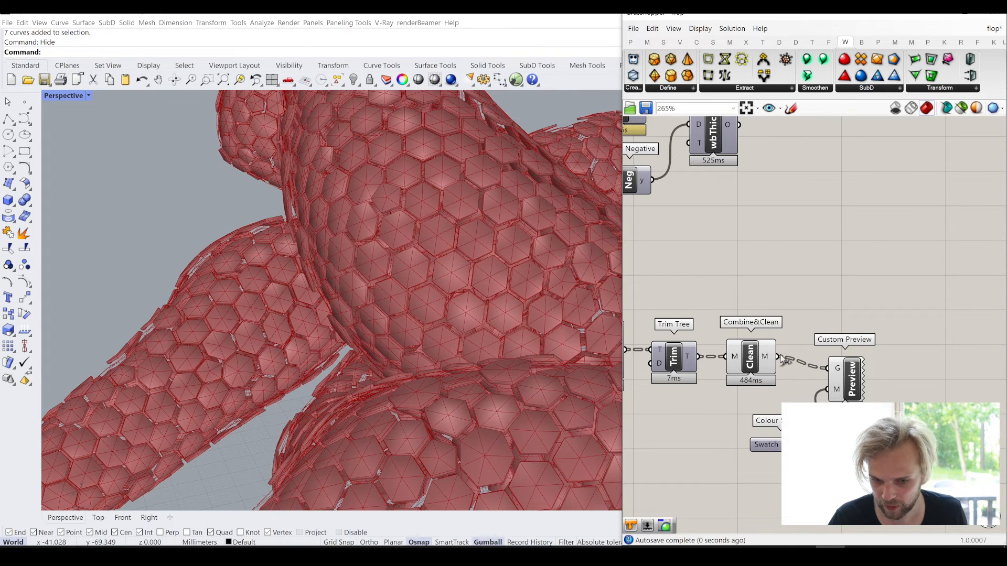
- Turn off the preview of the Combine&Clean component feeding the Custom Preview
{"action": "left_click", "coordinate": [763, 361]}
{"action": "middle_click", "coordinate": [765, 362]}
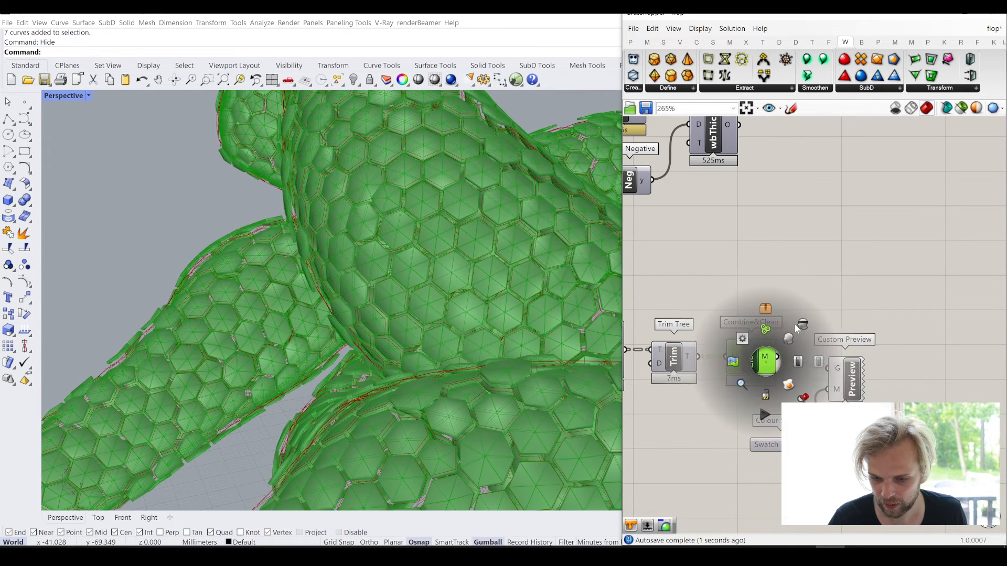
{"action": "left_click", "coordinate": [804, 323]}
{"action": "left_click", "coordinate": [869, 334]}
- Duplicate the Custom Preview and Colour Swatch near the frames' Mesh Thicken and connect that component's O output to the copy's G input
{"action": "left_click_drag", "start_coordinate": [894, 430], "coordinate": [836, 159]}
{"action": "left_click", "coordinate": [887, 190]}
{"action": "right_click_drag", "start_coordinate": [759, 125], "coordinate": [751, 184]}
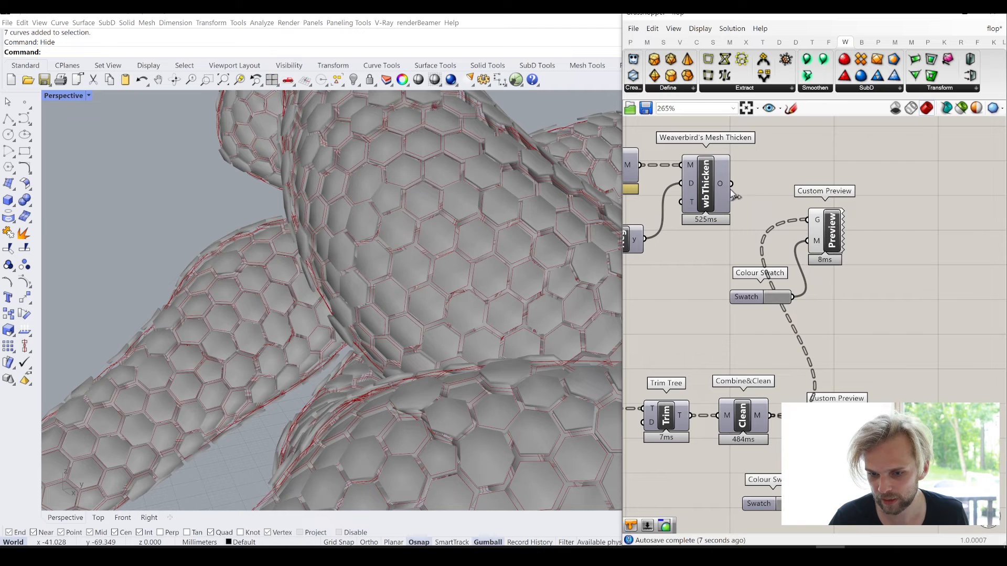
{"action": "left_click_drag", "start_coordinate": [732, 184], "coordinate": [808, 220]}
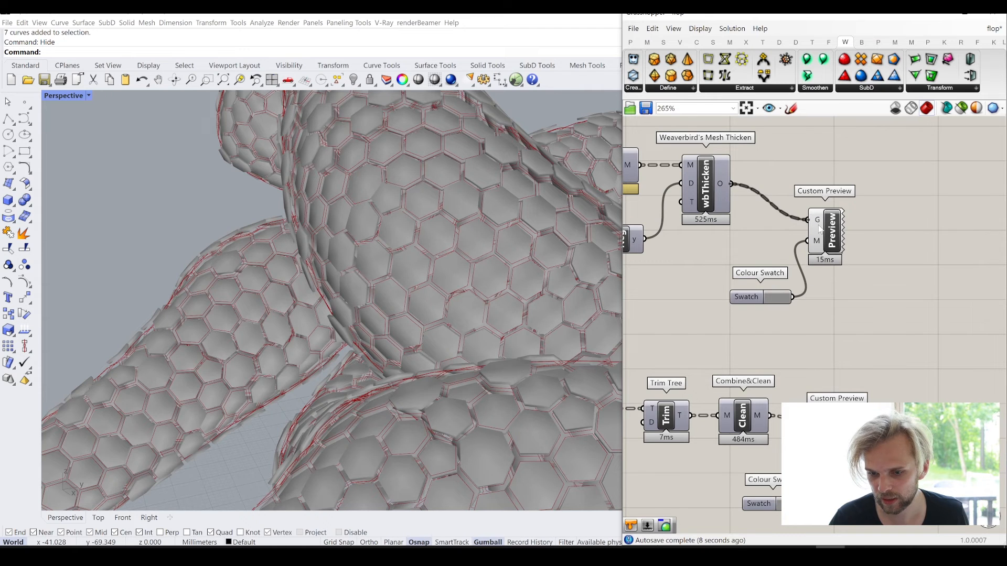
- Set the duplicated Colour Swatch for the cell frames to a dark grey
{"action": "left_click", "coordinate": [780, 297]}
{"action": "left_click_drag", "start_coordinate": [846, 382], "coordinate": [881, 400]}
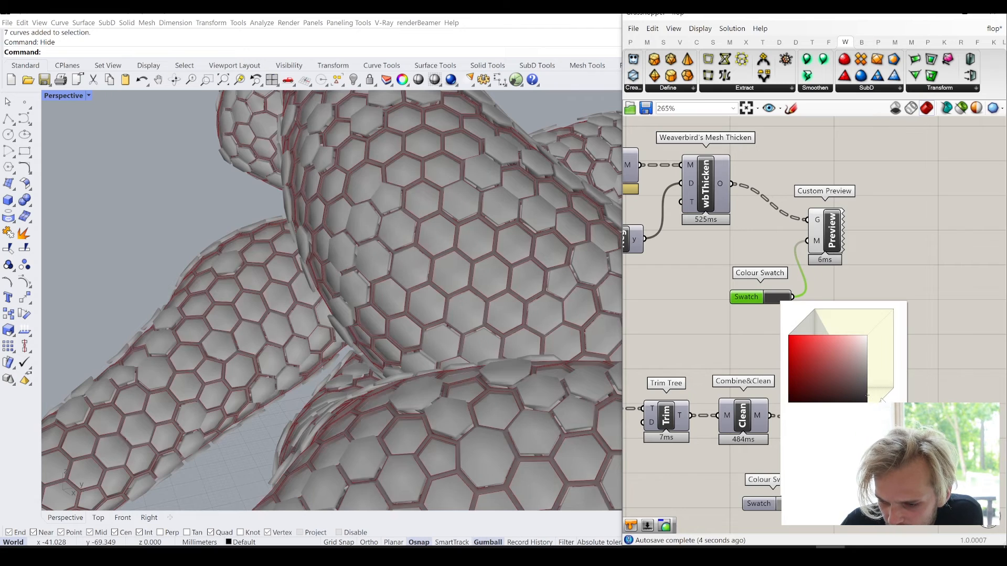
{"action": "left_click", "coordinate": [928, 316]}
{"action": "right_click_drag", "start_coordinate": [344, 274], "coordinate": [340, 296]}
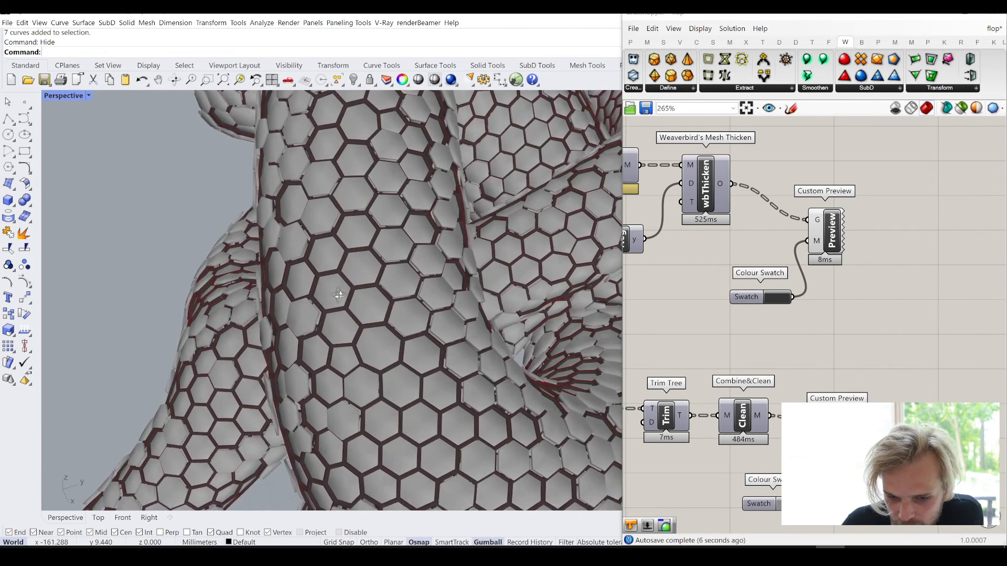
{"action": "scroll", "coordinate": [287, 215], "scroll_direction": "up", "scroll_amount": 5}
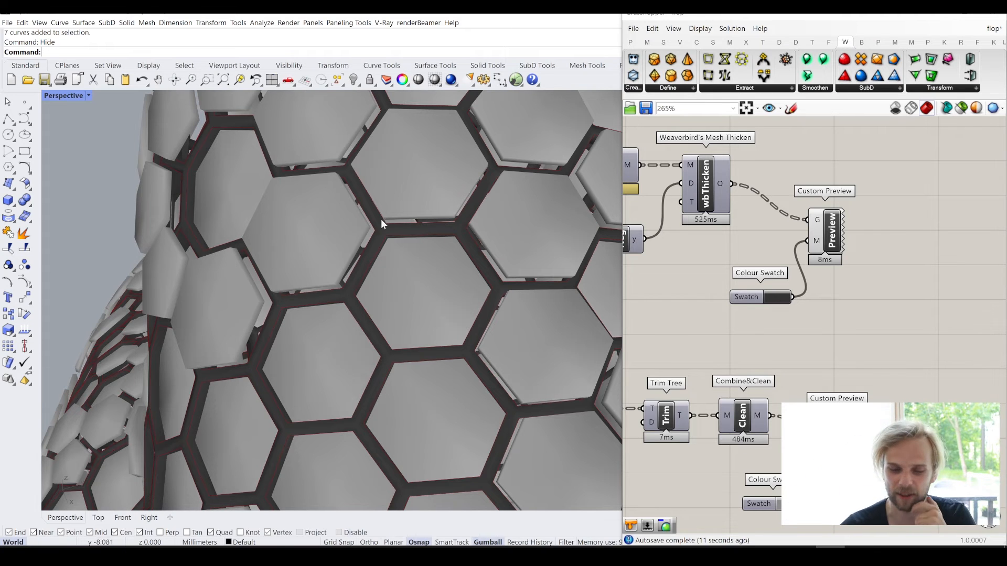
- Add a Mesh UnifyNormals component above the Delaunay Mesh and Weaverbird's Offset Mesh
{"action": "right_click_drag", "start_coordinate": [878, 291], "coordinate": [1004, 247]}
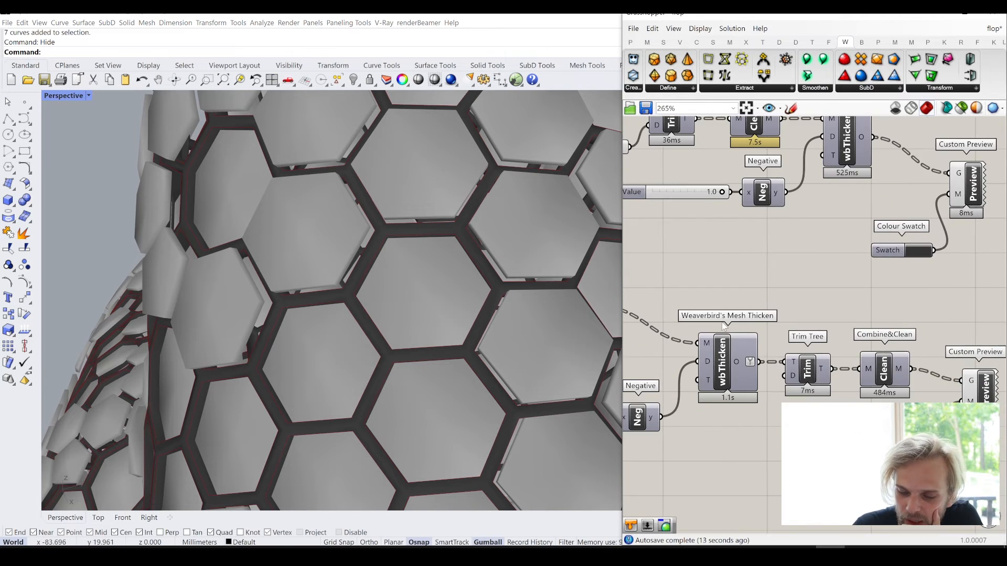
{"action": "right_click_drag", "start_coordinate": [735, 318], "coordinate": [892, 288]}
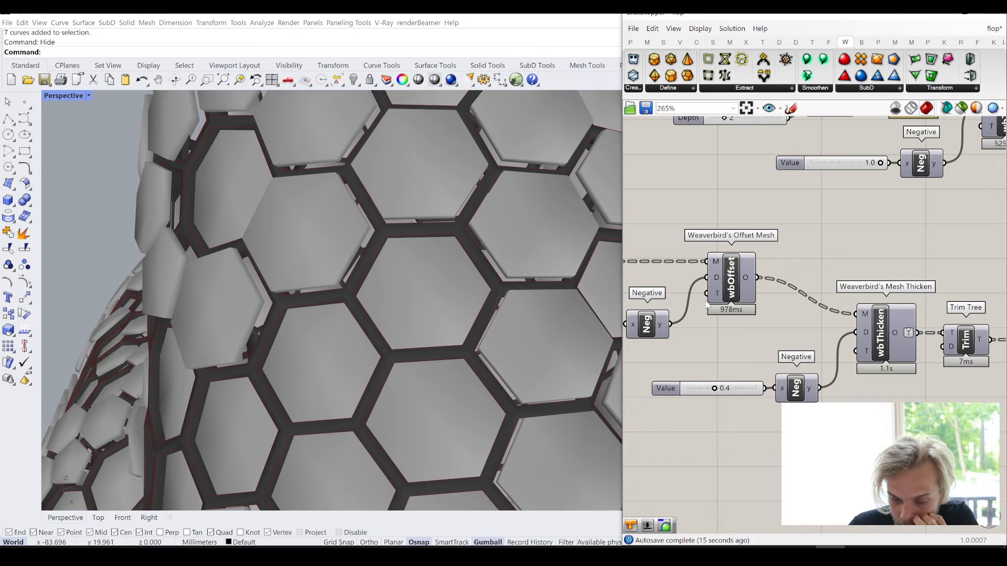
{"action": "right_click_drag", "start_coordinate": [773, 301], "coordinate": [886, 327]}
{"action": "mouse_move", "coordinate": [722, 294]}
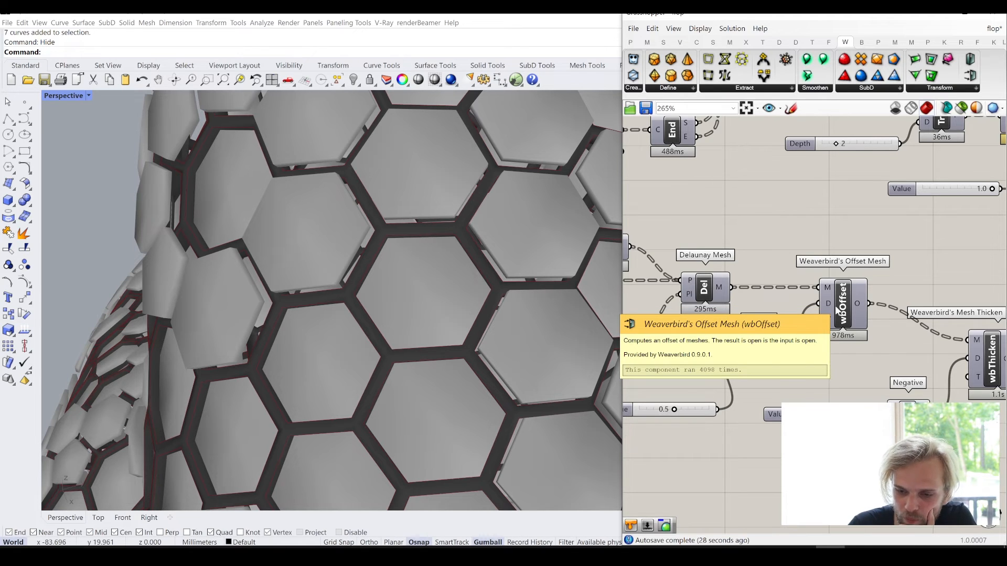
{"action": "double_click", "coordinate": [753, 196]}
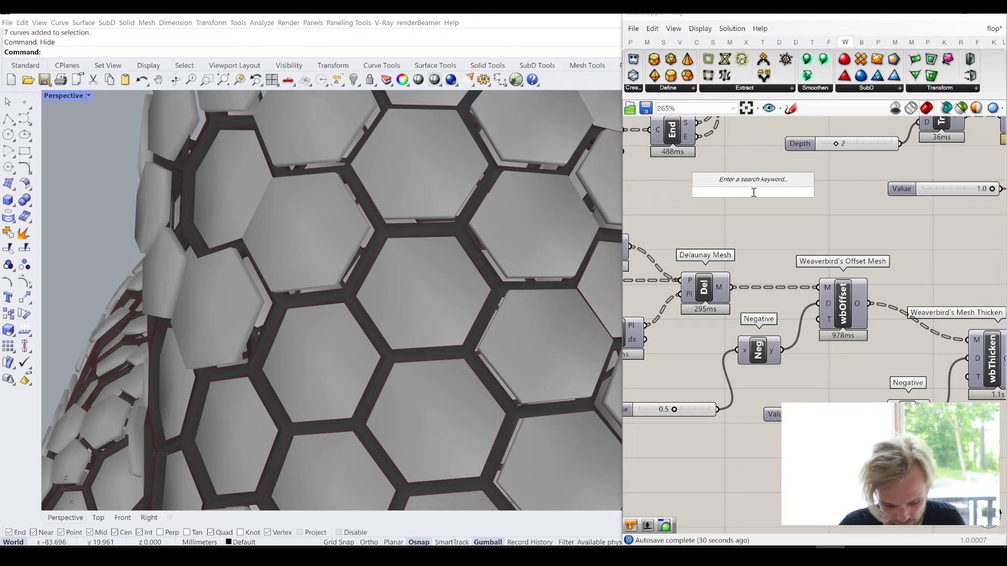
{"action": "type", "text": "uni"}
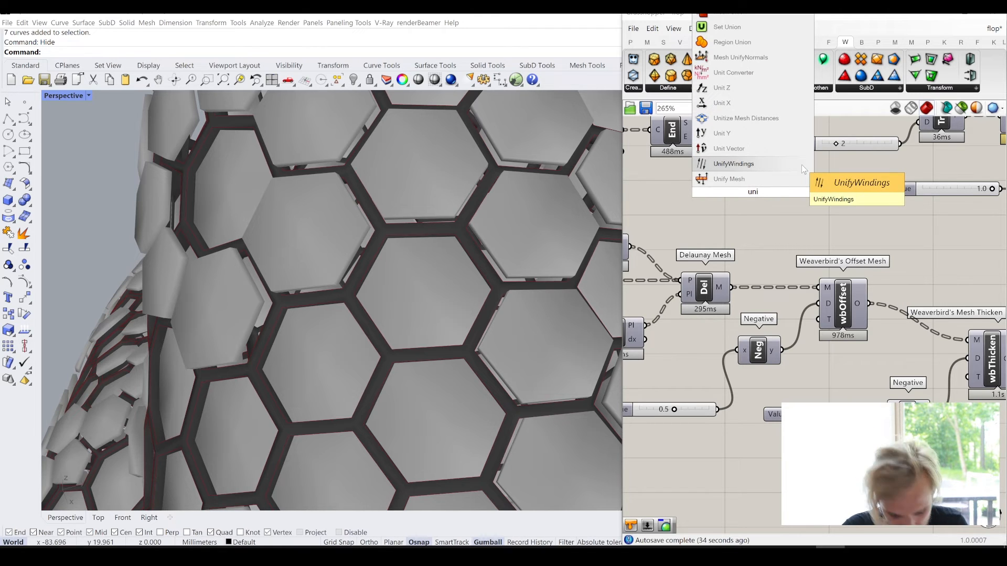
{"action": "type", "text": "fi"}
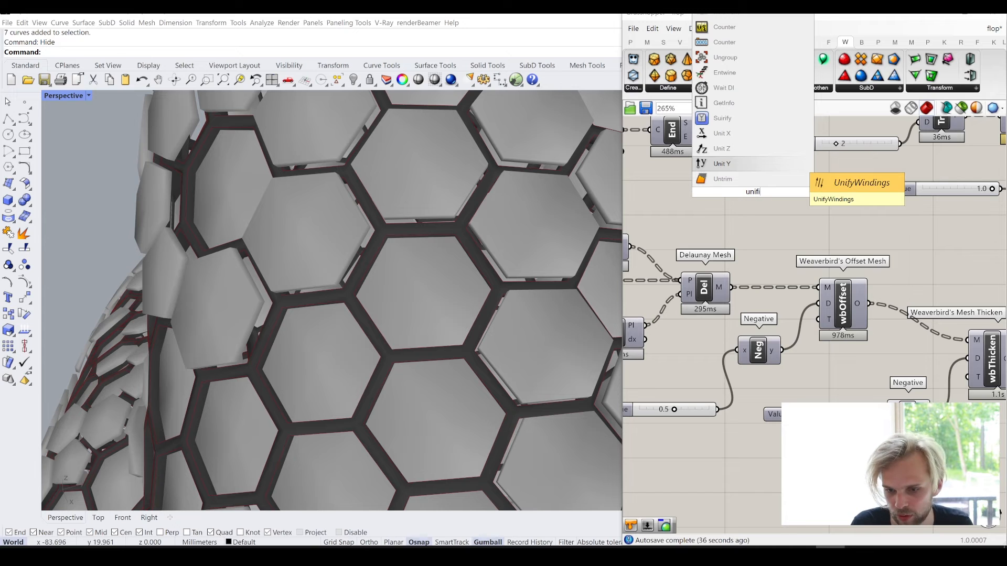
{"action": "key", "text": "BackSpace"}
{"action": "type", "text": "y m"}
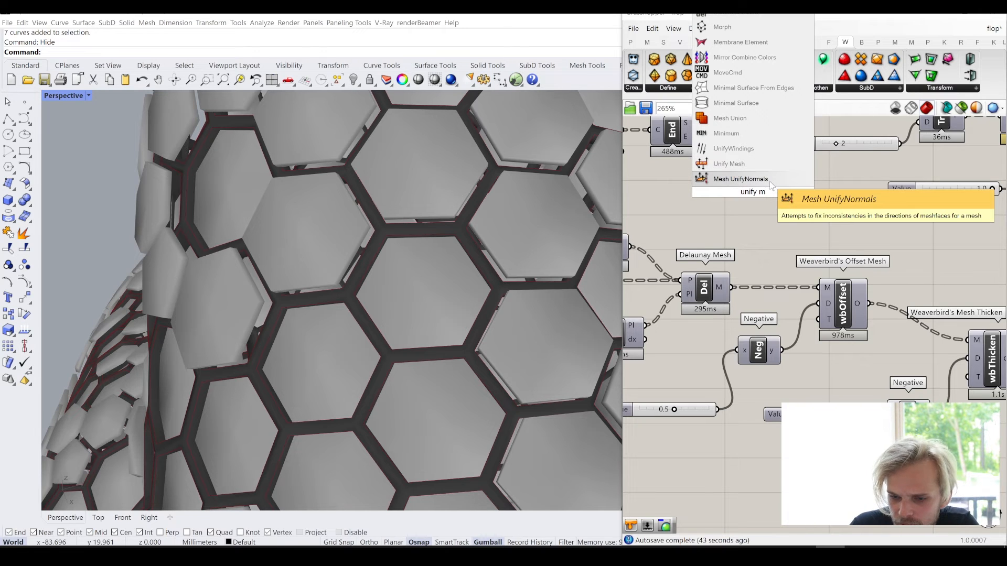
{"action": "left_click", "coordinate": [770, 180]}
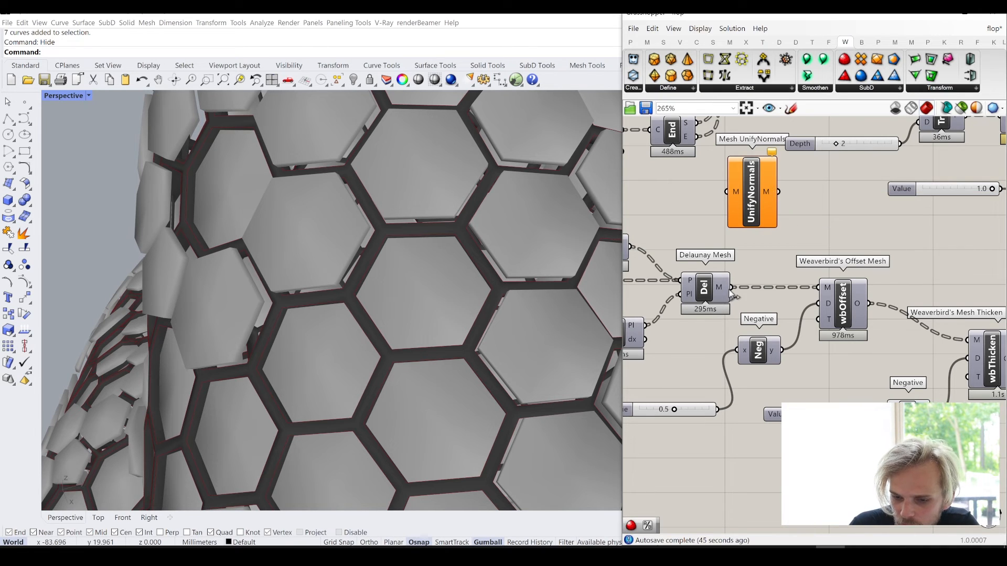
- Move Mesh UnifyNormals closer to the wire between Delaunay Mesh and Offset Mesh, and shift Delaunay Mesh away from Offset Mesh
{"action": "right_click_drag", "start_coordinate": [866, 244], "coordinate": [862, 257]}
{"action": "left_click", "coordinate": [735, 220]}
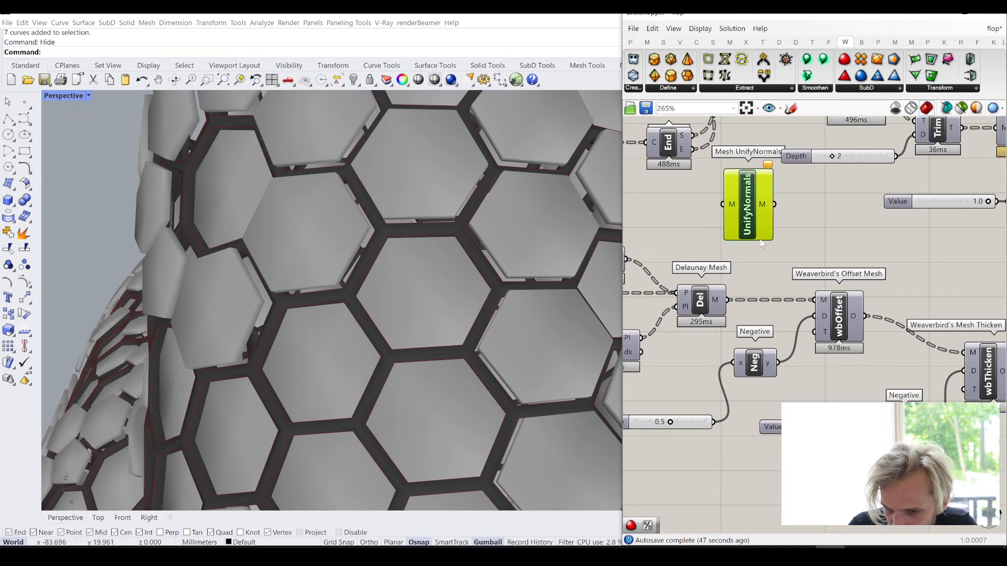
{"action": "left_click_drag", "start_coordinate": [744, 233], "coordinate": [767, 267]}
{"action": "left_click_drag", "start_coordinate": [706, 309], "coordinate": [698, 308]}
{"action": "right_click_drag", "start_coordinate": [745, 303], "coordinate": [825, 315]}
{"action": "left_click_drag", "start_coordinate": [818, 325], "coordinate": [816, 320]}
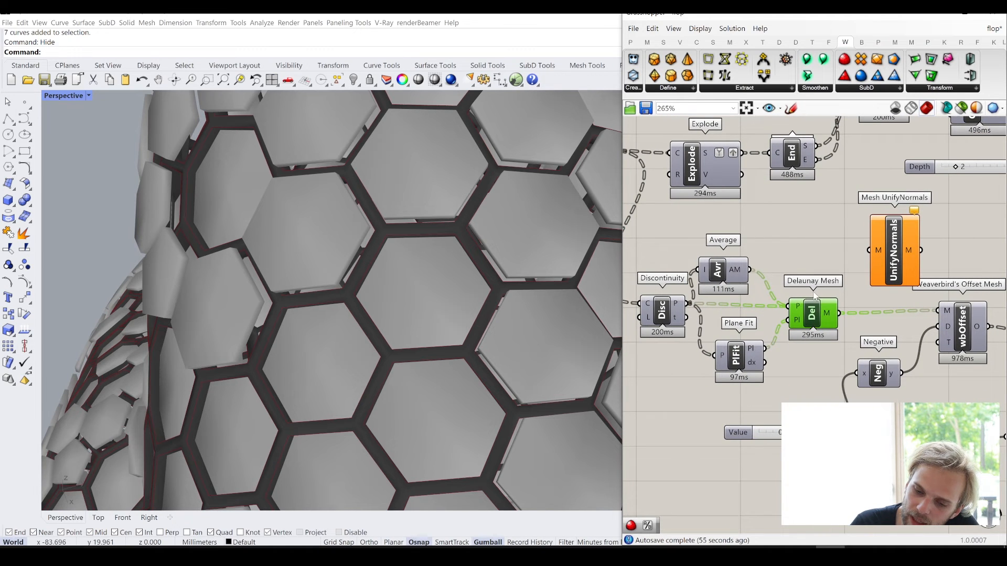
- Route the Delaunay Mesh output through Mesh UnifyNormals into the M input of Weaverbird's Offset Mesh, and move Mesh UnifyNormals slightly closer to them
{"action": "left_click", "coordinate": [786, 236]}
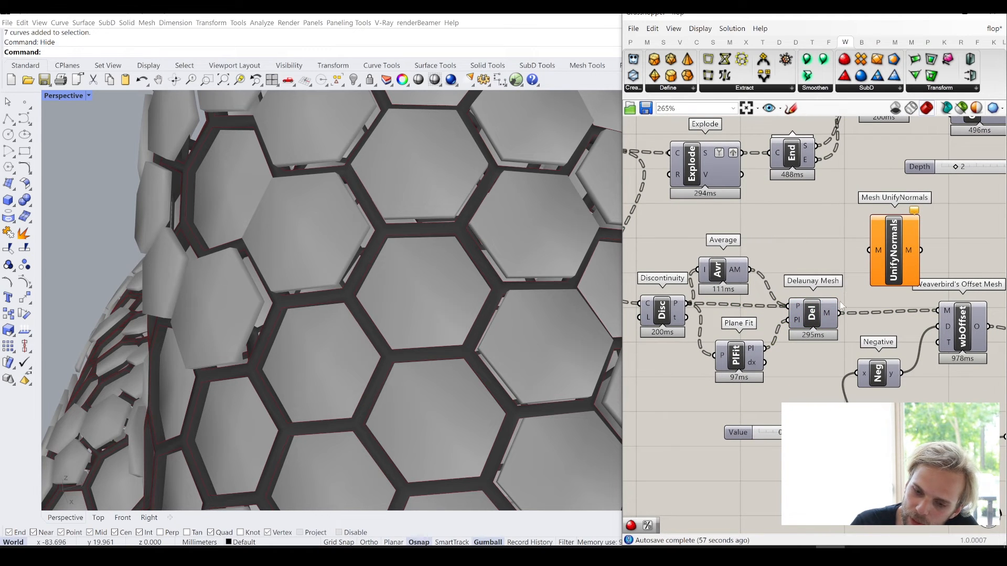
{"action": "left_click_drag", "start_coordinate": [840, 313], "coordinate": [937, 311]}
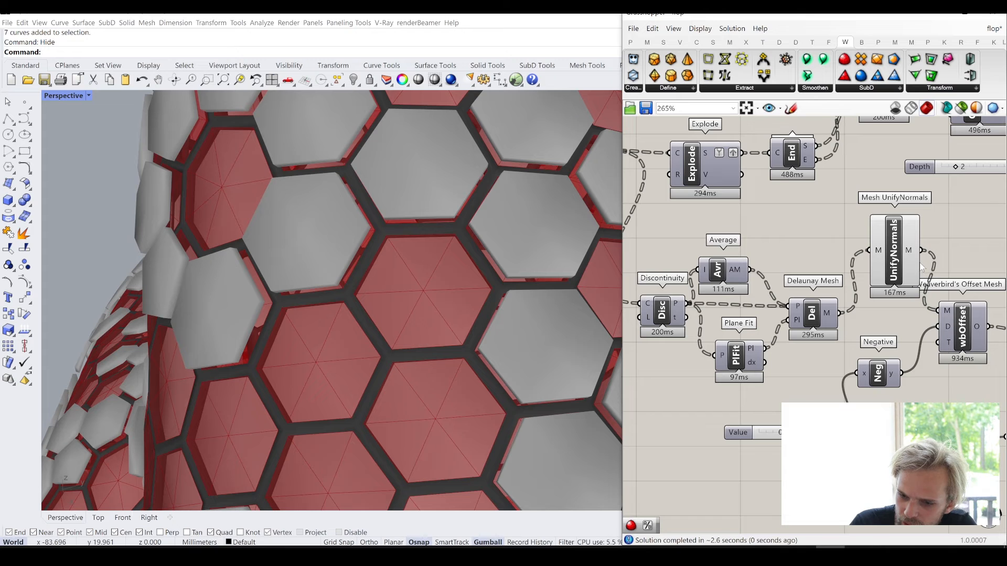
{"action": "left_click_drag", "start_coordinate": [893, 256], "coordinate": [883, 284]}
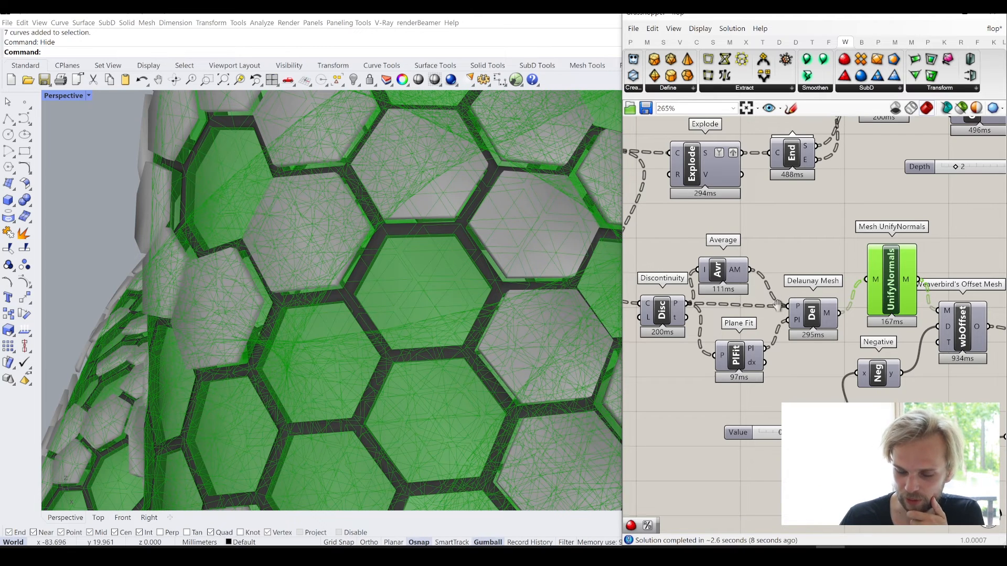
{"action": "right_click_drag", "start_coordinate": [778, 306], "coordinate": [821, 298]}
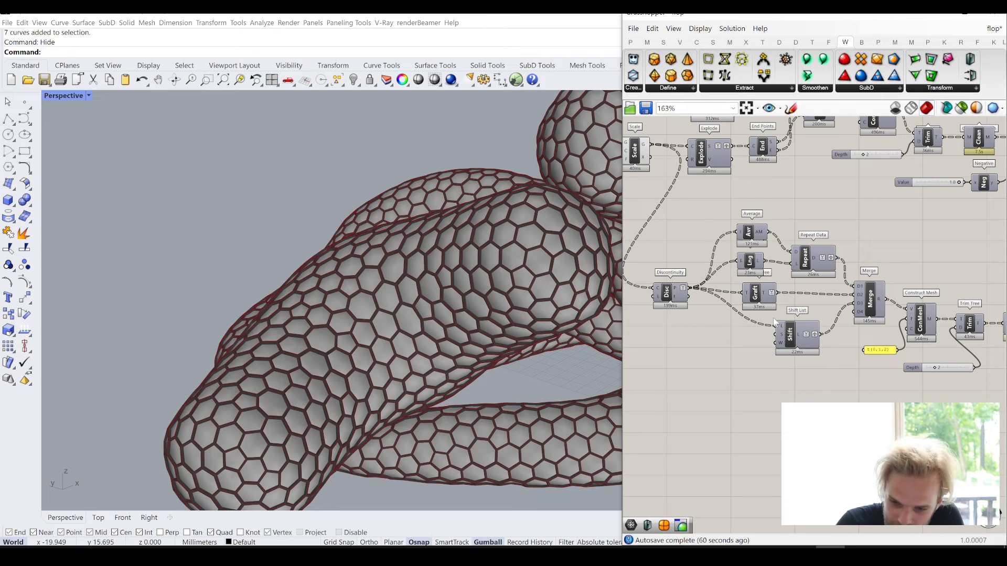
- Spread out the components after Discontinuity by moving Average, List Length and Repeat Data clear of Graft Tree
{"action": "scroll", "coordinate": [711, 284], "scroll_direction": "up", "scroll_amount": 3}
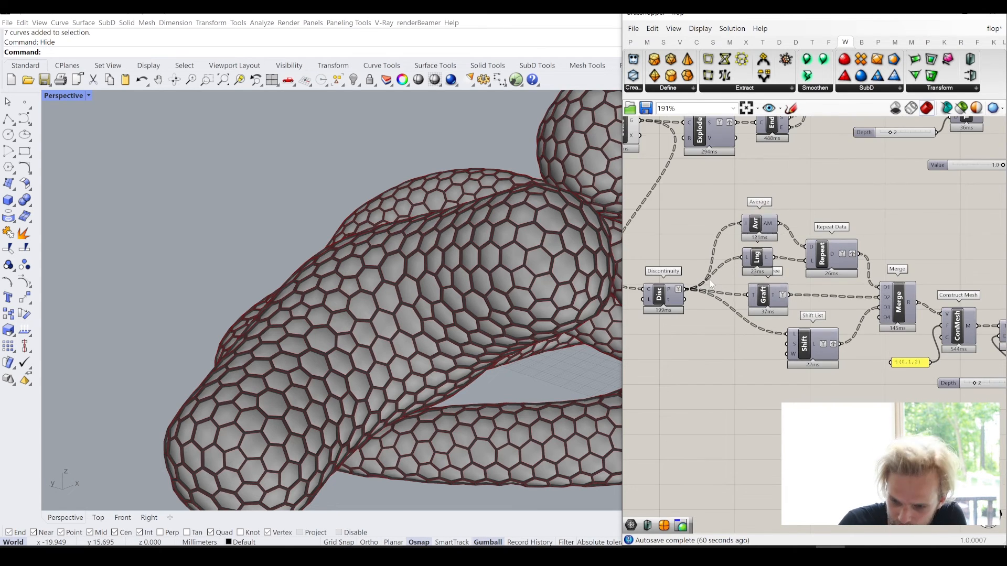
{"action": "left_click", "coordinate": [714, 297]}
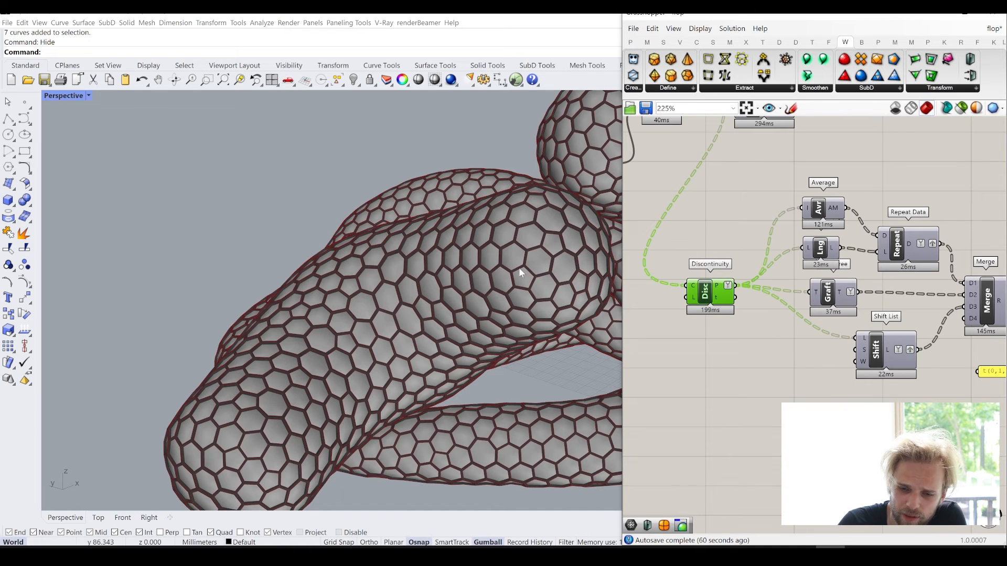
{"action": "scroll", "coordinate": [546, 262], "scroll_direction": "up", "scroll_amount": 5}
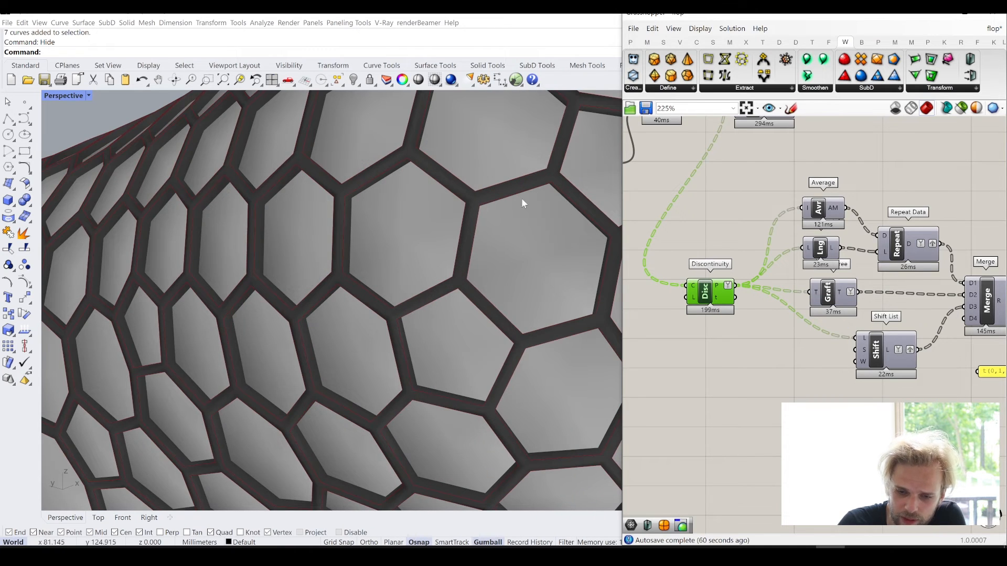
{"action": "left_click", "coordinate": [812, 269]}
{"action": "right_click_drag", "start_coordinate": [812, 268], "coordinate": [767, 292]}
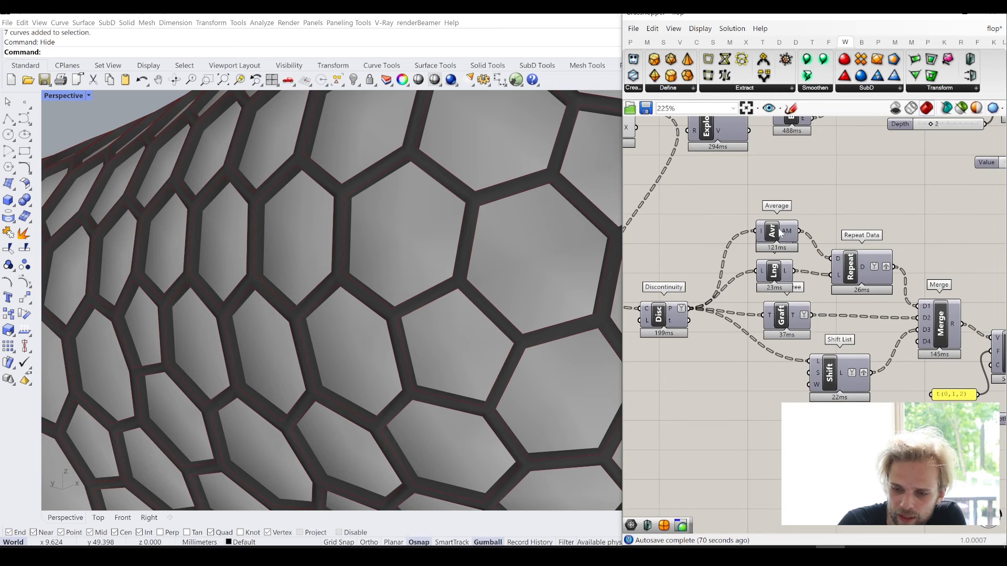
{"action": "left_click_drag", "start_coordinate": [781, 229], "coordinate": [756, 223]}
{"action": "left_click_drag", "start_coordinate": [870, 275], "coordinate": [860, 262]}
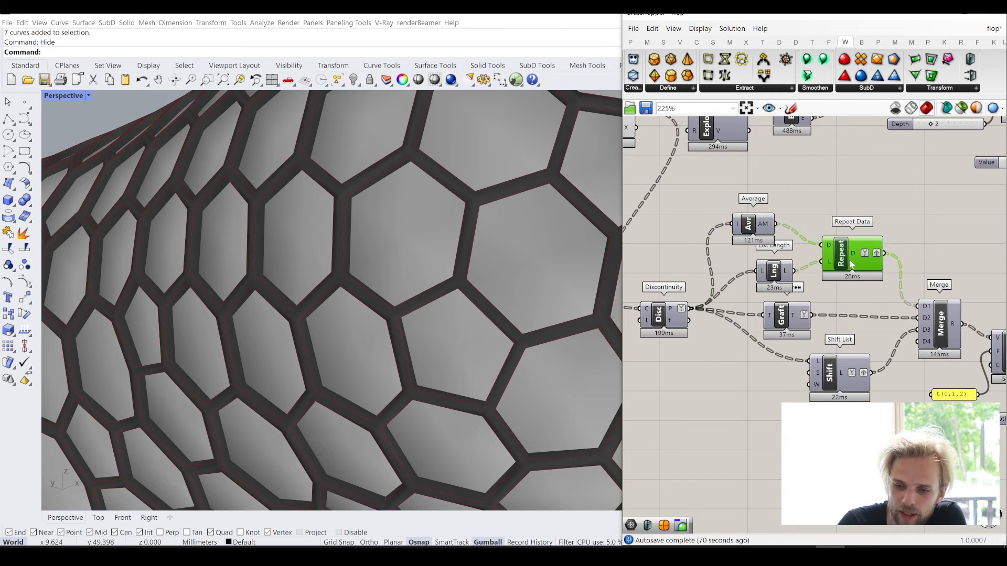
{"action": "left_click_drag", "start_coordinate": [782, 282], "coordinate": [757, 281]}
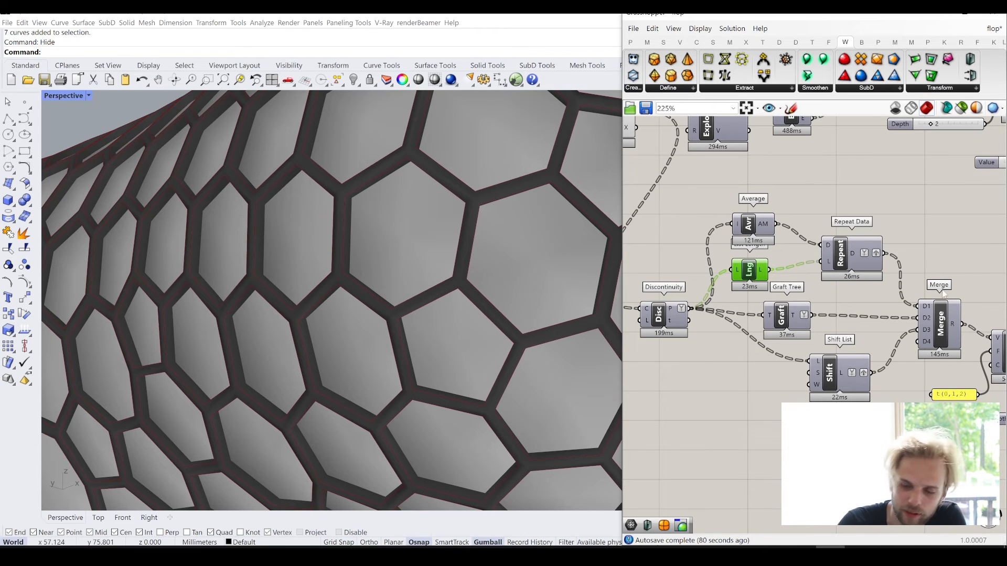
{"action": "left_click", "coordinate": [865, 307]}
{"action": "right_click_drag", "start_coordinate": [863, 304], "coordinate": [838, 283]}
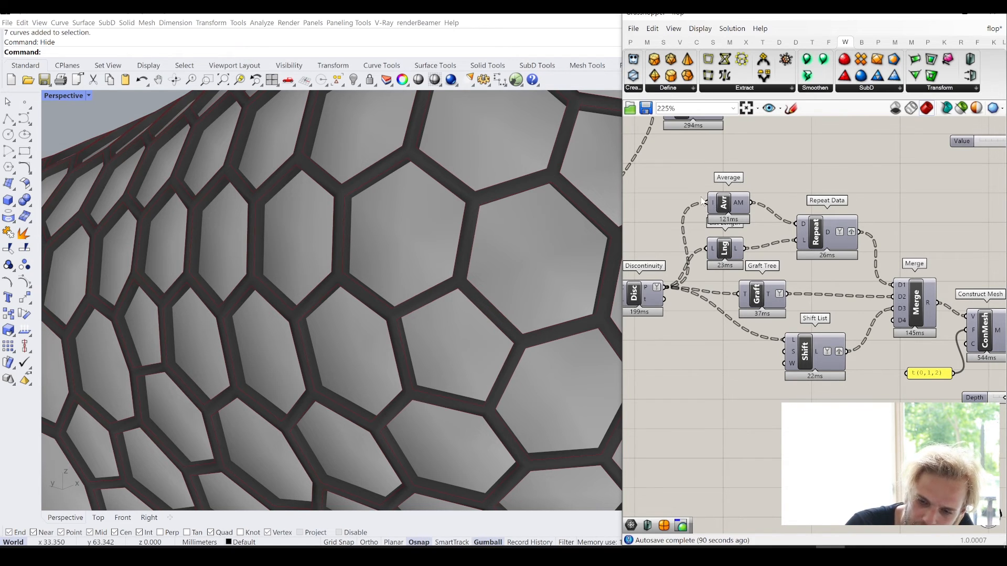
- Check the chain from Discontinuity to Construct Mesh, briefly showing the Construct Mesh preview and hiding it again
{"action": "left_click", "coordinate": [724, 203]}
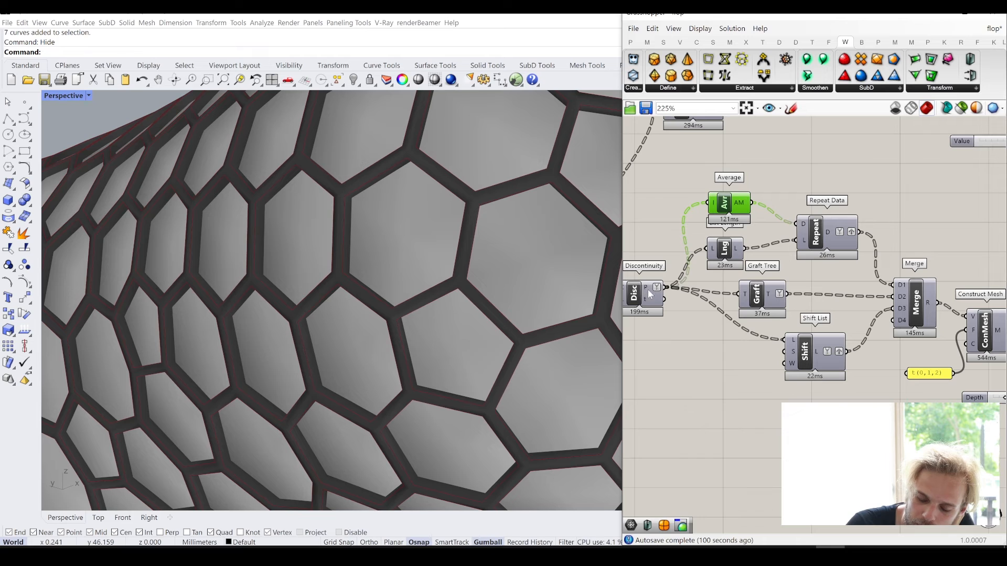
{"action": "right_click_drag", "start_coordinate": [644, 299], "coordinate": [665, 297]}
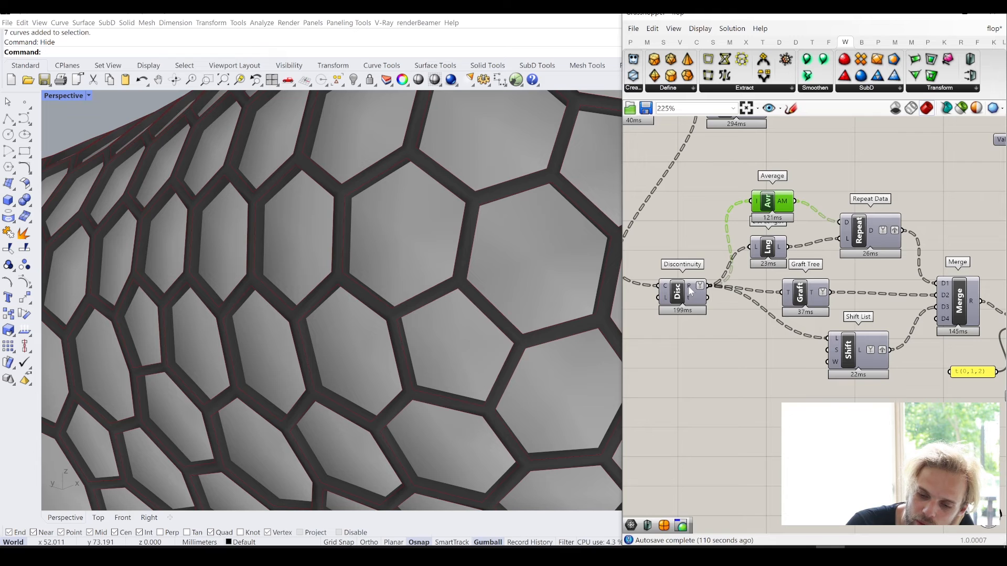
{"action": "mouse_move", "coordinate": [690, 292]}
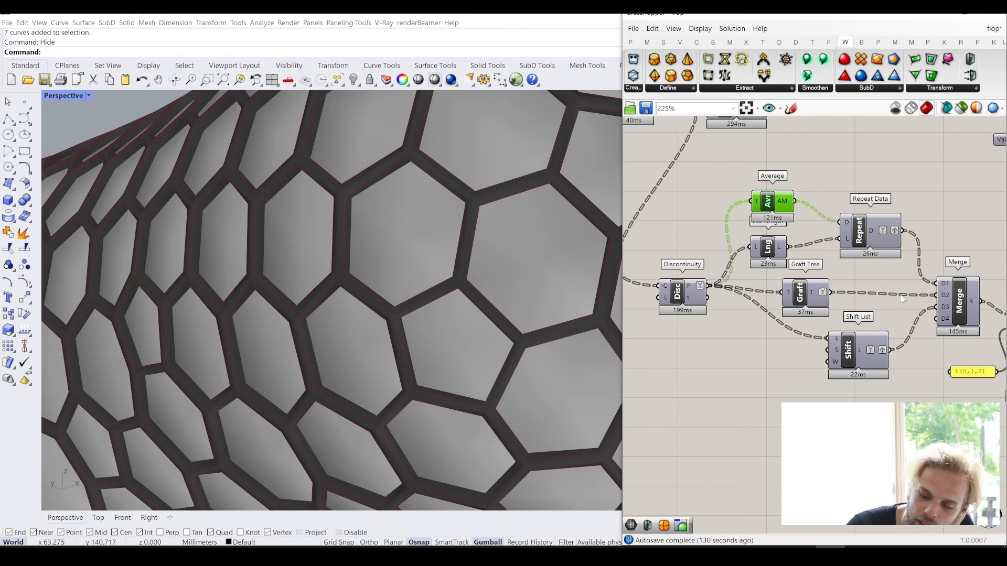
{"action": "right_click_drag", "start_coordinate": [794, 288], "coordinate": [634, 280]}
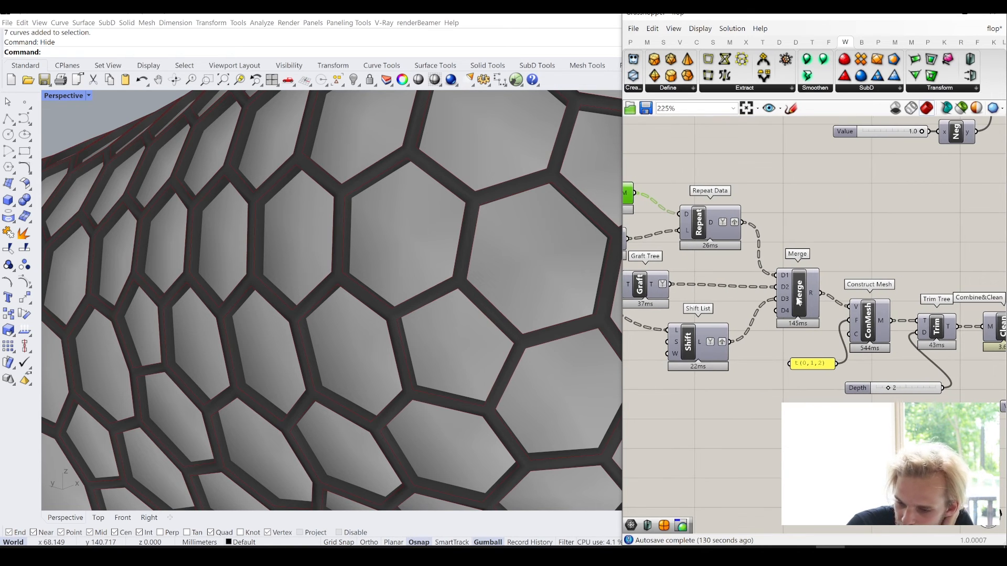
{"action": "middle_click", "coordinate": [875, 328]}
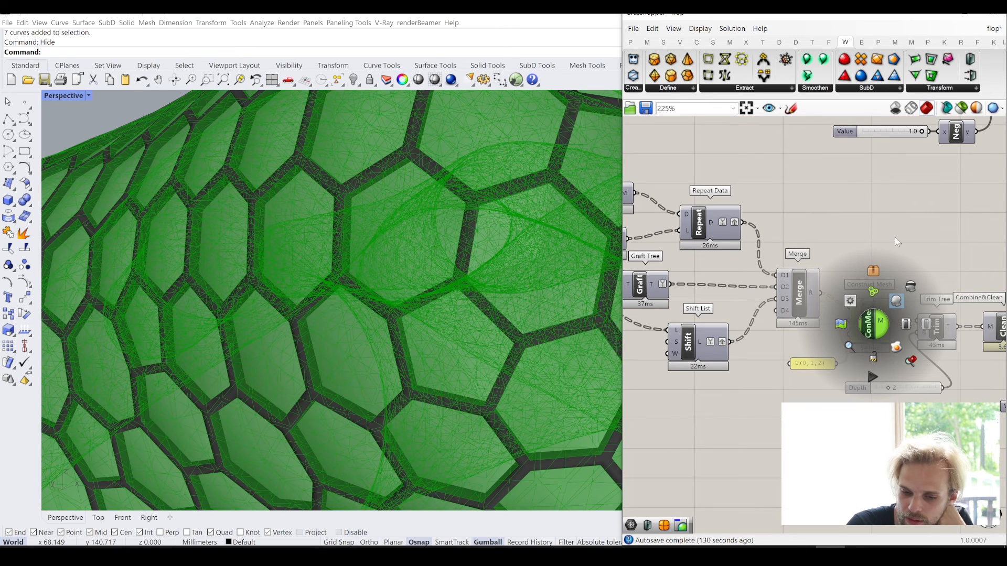
{"action": "left_click", "coordinate": [895, 237]}
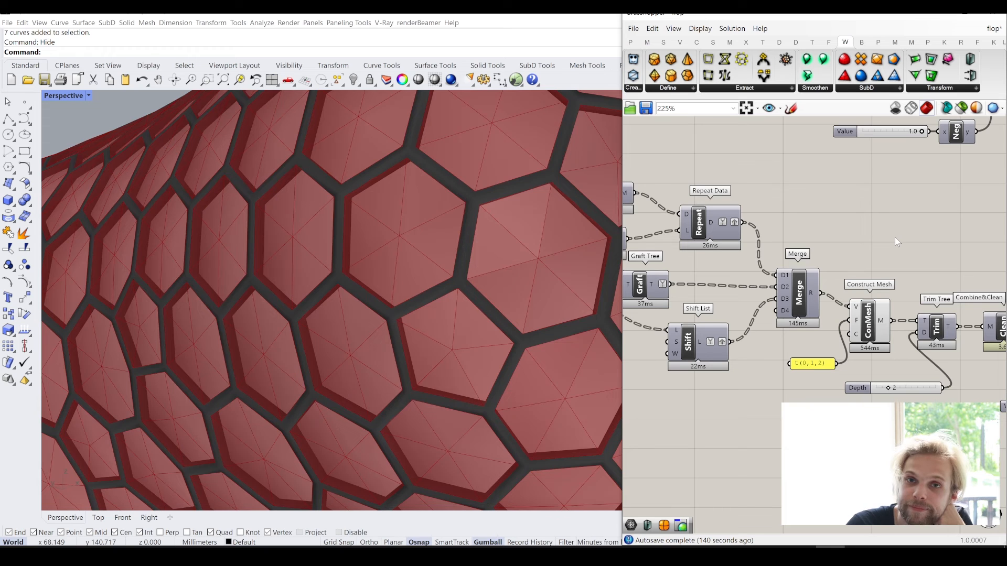
{"action": "left_click", "coordinate": [872, 335]}
{"action": "middle_click", "coordinate": [872, 337]}
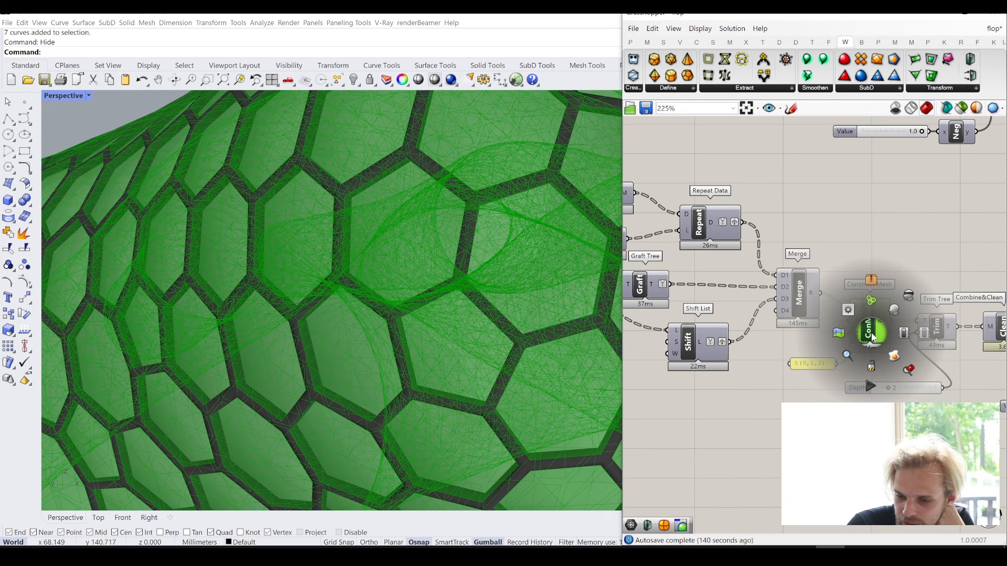
{"action": "left_click", "coordinate": [910, 297]}
- Review the frame and panel branches through to their Custom Previews and inspect the whole paneled form in the Rhino viewport
{"action": "right_click_drag", "start_coordinate": [926, 293], "coordinate": [693, 252]}
{"action": "left_click_drag", "start_coordinate": [687, 362], "coordinate": [687, 341]}
{"action": "right_click_drag", "start_coordinate": [749, 234], "coordinate": [790, 400]}
{"action": "scroll", "coordinate": [796, 272], "scroll_direction": "down", "scroll_amount": 1}
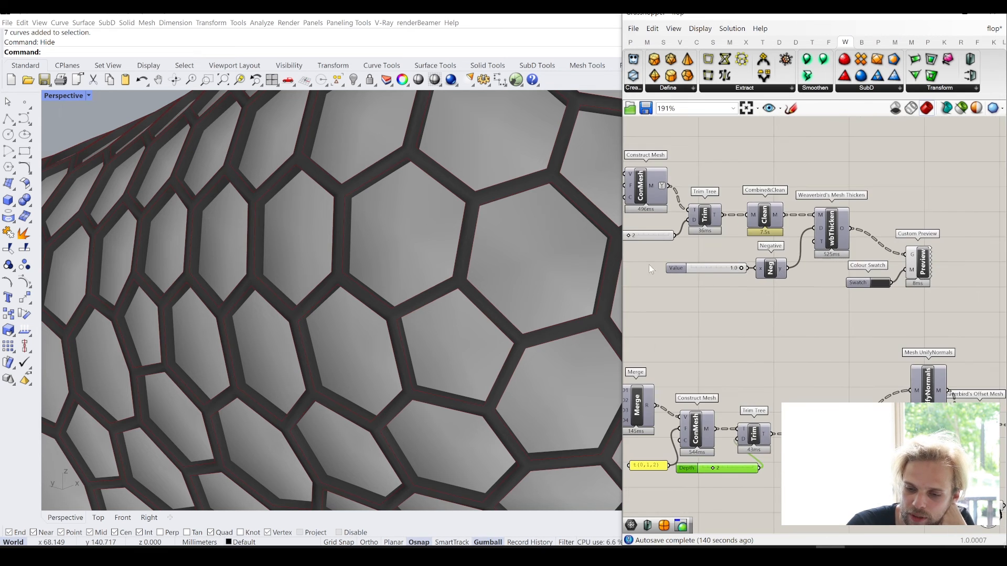
{"action": "right_click_drag", "start_coordinate": [650, 268], "coordinate": [839, 274]}
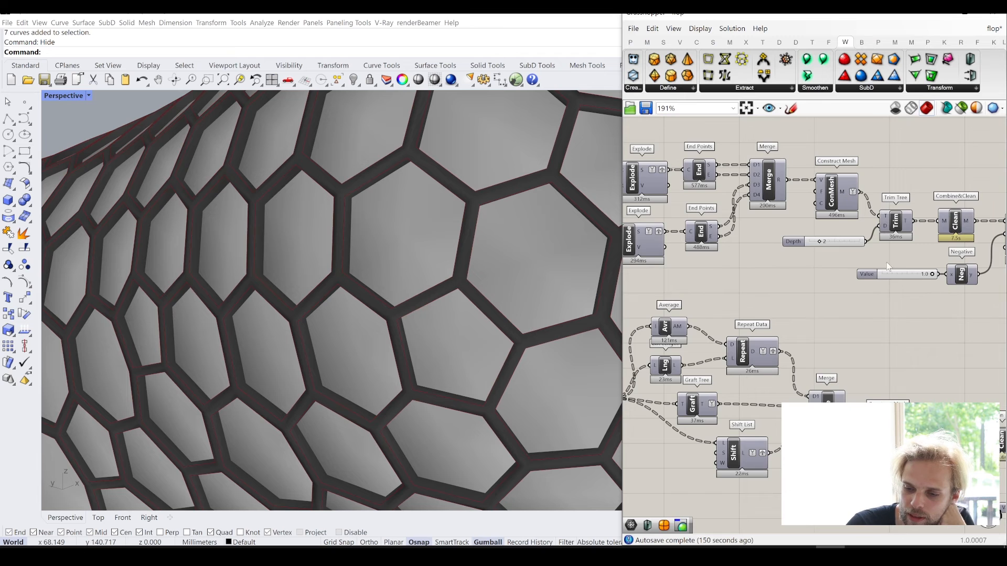
{"action": "right_click_drag", "start_coordinate": [980, 402], "coordinate": [849, 318]}
{"action": "scroll", "coordinate": [850, 317], "scroll_direction": "up", "scroll_amount": 4}
{"action": "left_click", "coordinate": [904, 382]}
{"action": "right_click_drag", "start_coordinate": [834, 266], "coordinate": [718, 265]}
{"action": "scroll", "coordinate": [770, 266], "scroll_direction": "down", "scroll_amount": 3}
{"action": "right_click_drag", "start_coordinate": [874, 357], "coordinate": [771, 314]}
{"action": "right_click_drag", "start_coordinate": [917, 369], "coordinate": [786, 307]}
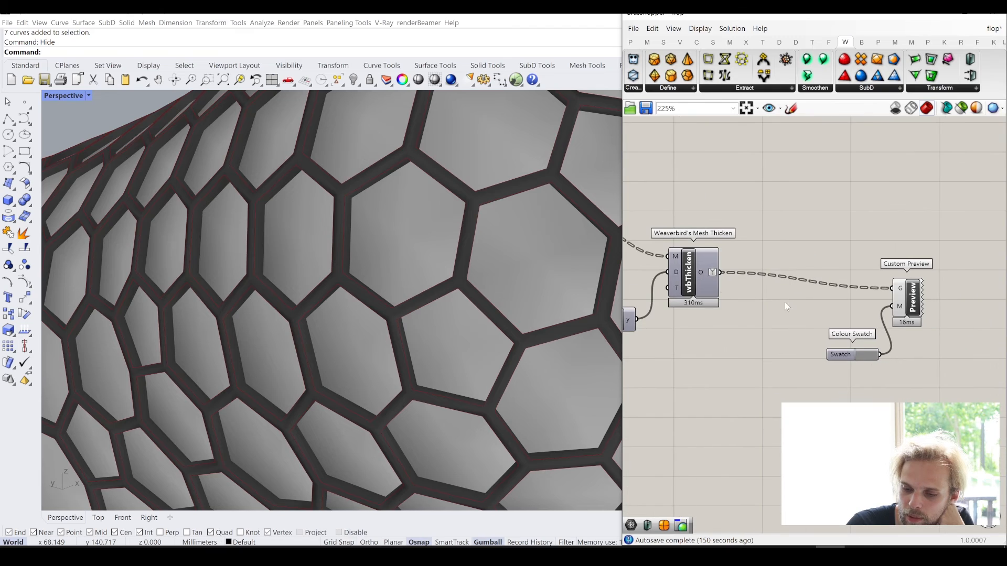
{"action": "scroll", "coordinate": [442, 265], "scroll_direction": "down", "scroll_amount": 15}
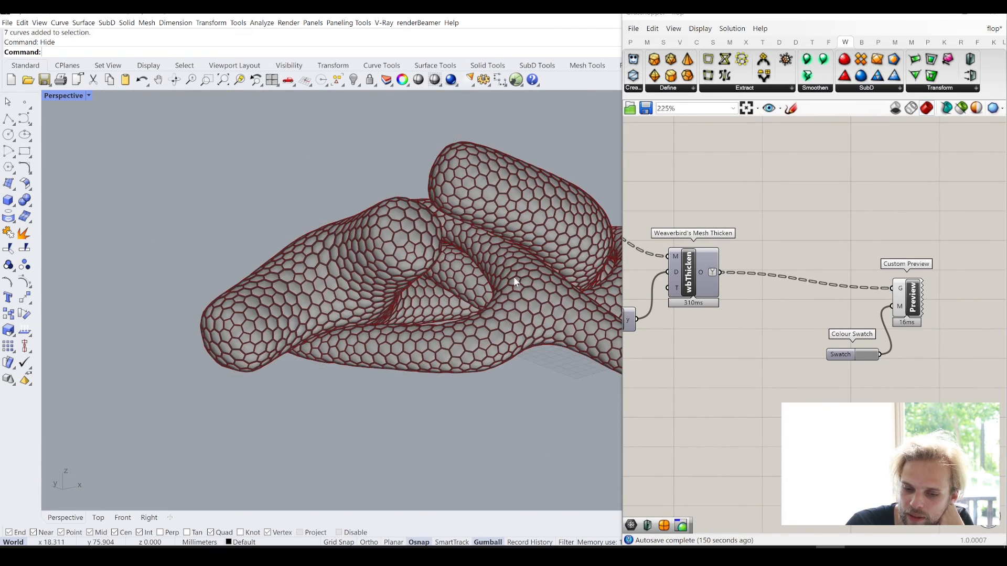
{"action": "right_click_drag", "start_coordinate": [514, 276], "coordinate": [427, 305]}
- Turn off the viewport preview of the upstream components that generate the cell outlines and points
{"action": "right_click_drag", "start_coordinate": [731, 301], "coordinate": [968, 322]}
{"action": "scroll", "coordinate": [855, 309], "scroll_direction": "down", "scroll_amount": 3}
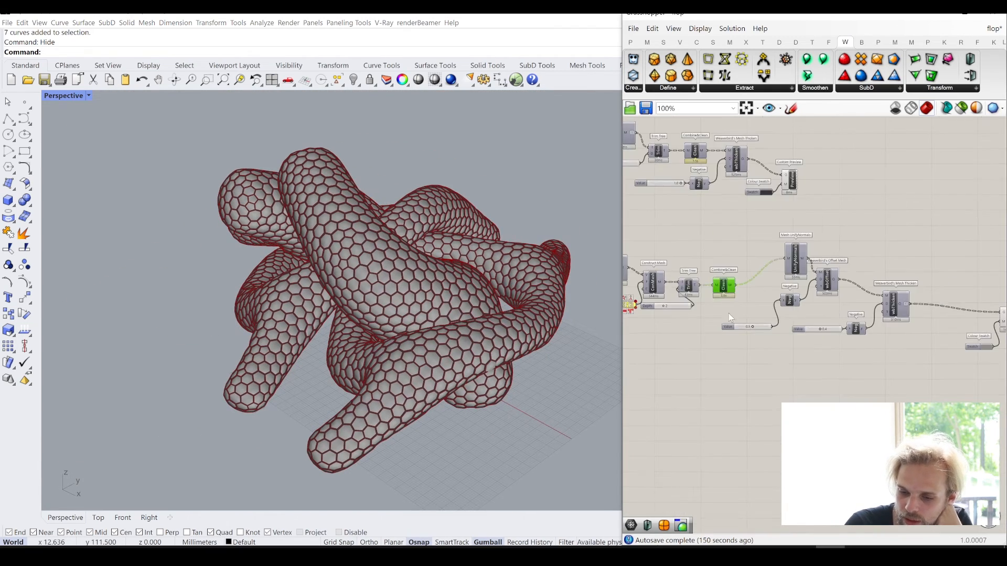
{"action": "right_click_drag", "start_coordinate": [728, 313], "coordinate": [975, 370]}
{"action": "left_click_drag", "start_coordinate": [878, 420], "coordinate": [706, 187]}
{"action": "middle_click", "coordinate": [706, 186]}
{"action": "left_click", "coordinate": [745, 148]}
{"action": "left_click", "coordinate": [826, 131]}
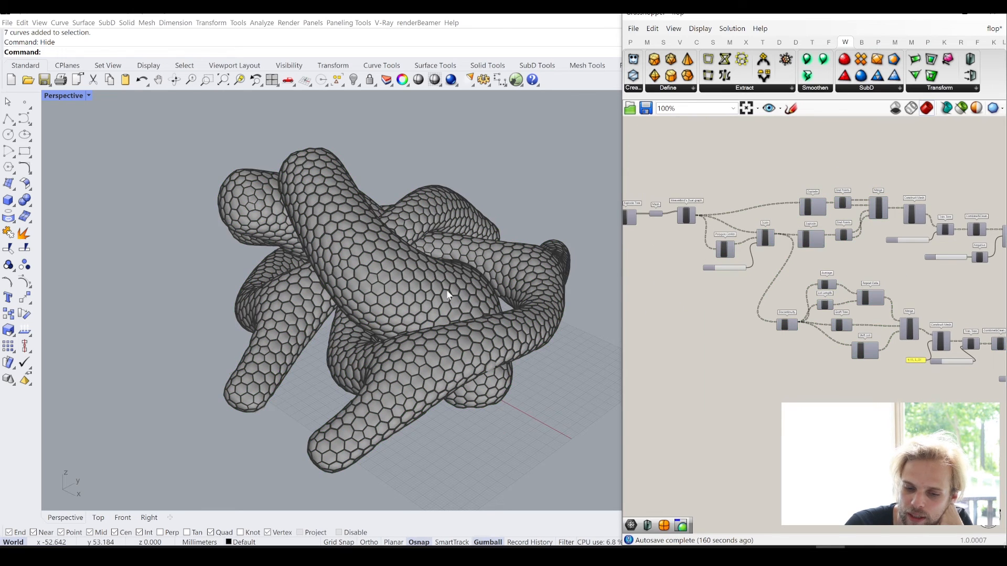
- Bake the output of the panels' Weaverbird's Mesh Thicken to the Tut layer
{"action": "mouse_move", "coordinate": [446, 294]}
{"action": "right_mouse_down"}
{"action": "mouse_move", "coordinate": [407, 280]}
{"action": "mouse_move", "coordinate": [304, 277]}
{"action": "mouse_move", "coordinate": [389, 279]}
{"action": "mouse_move", "coordinate": [341, 311]}
{"action": "mouse_move", "coordinate": [430, 302]}
{"action": "right_mouse_up"}
{"action": "scroll", "coordinate": [430, 302], "scroll_direction": "up", "scroll_amount": 2}
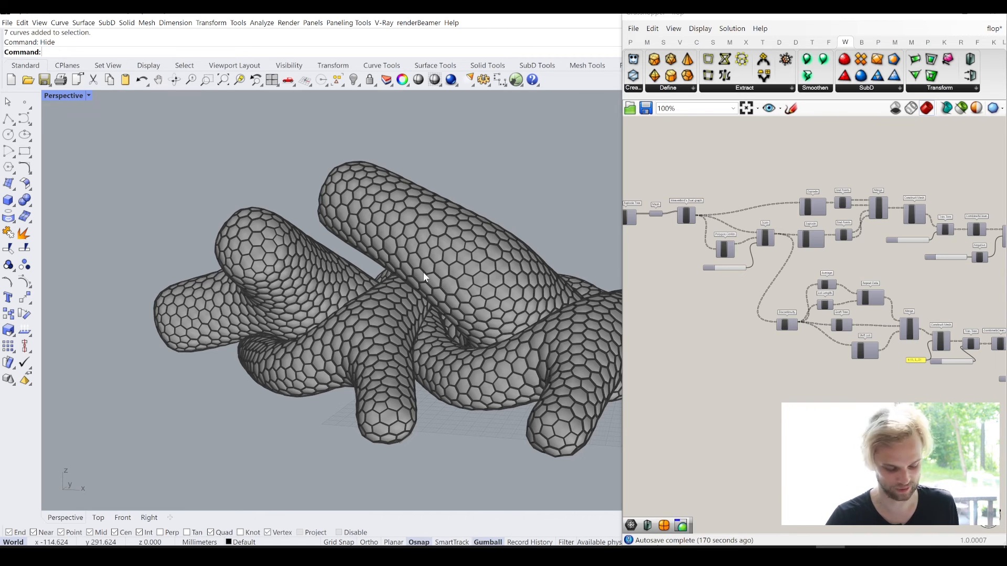
{"action": "right_click_drag", "start_coordinate": [423, 272], "coordinate": [380, 290]}
{"action": "right_click_drag", "start_coordinate": [299, 321], "coordinate": [414, 318]}
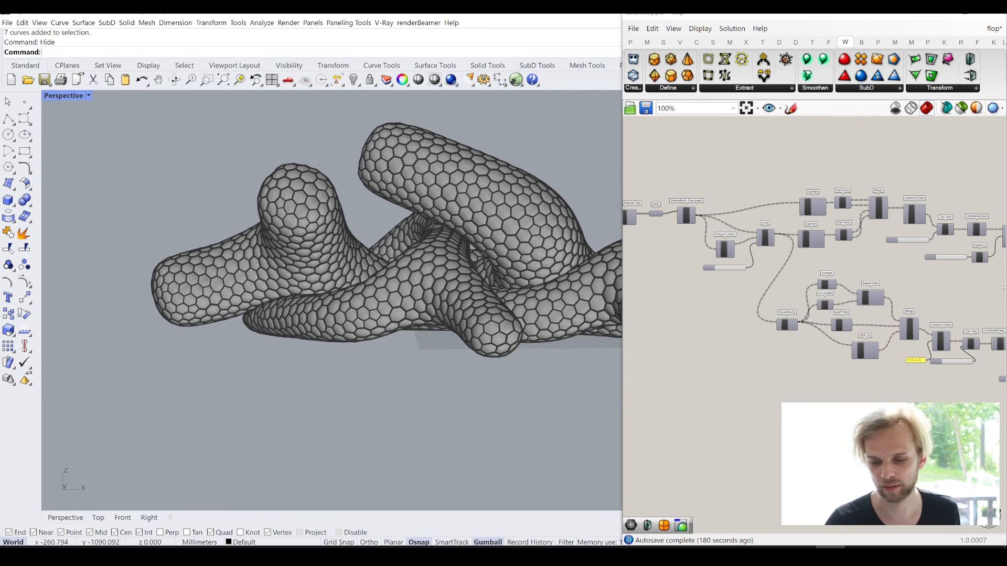
{"action": "right_click_drag", "start_coordinate": [864, 314], "coordinate": [695, 315]}
{"action": "right_click_drag", "start_coordinate": [905, 282], "coordinate": [795, 270]}
{"action": "scroll", "coordinate": [883, 361], "scroll_direction": "up", "scroll_amount": 2}
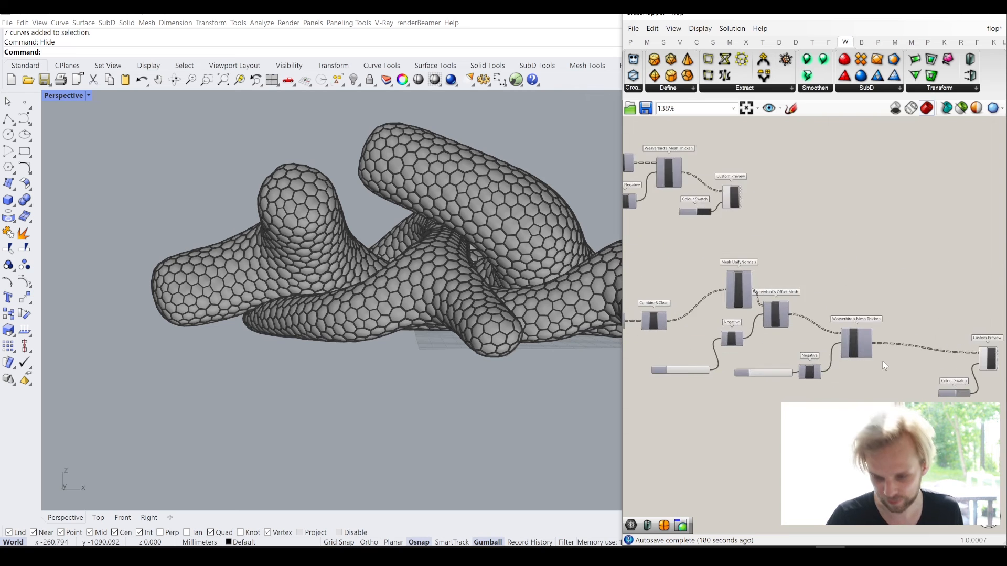
{"action": "scroll", "coordinate": [883, 366], "scroll_direction": "up", "scroll_amount": 2}
{"action": "left_click", "coordinate": [851, 342]}
{"action": "right_click", "coordinate": [850, 342]}
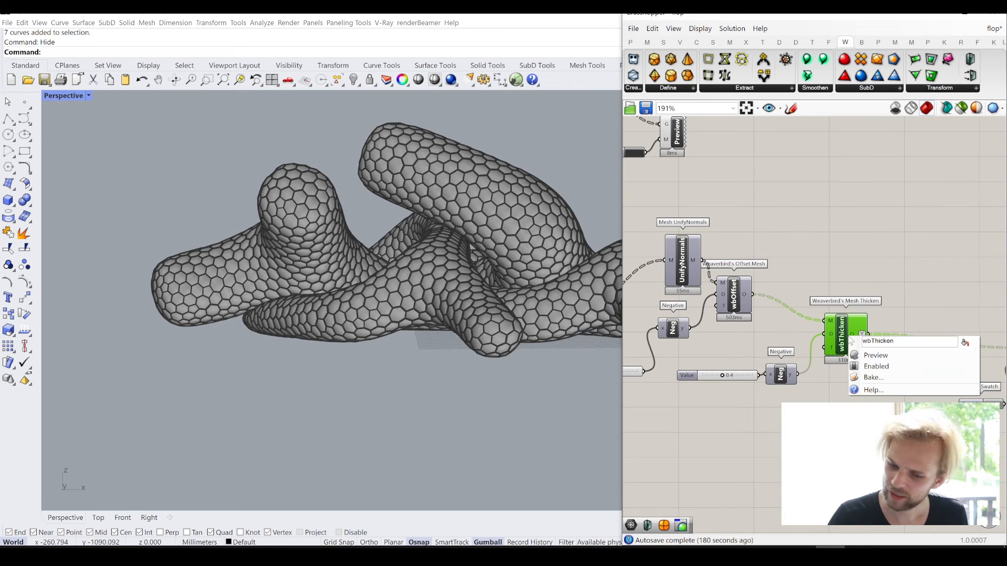
{"action": "left_click", "coordinate": [864, 378]}
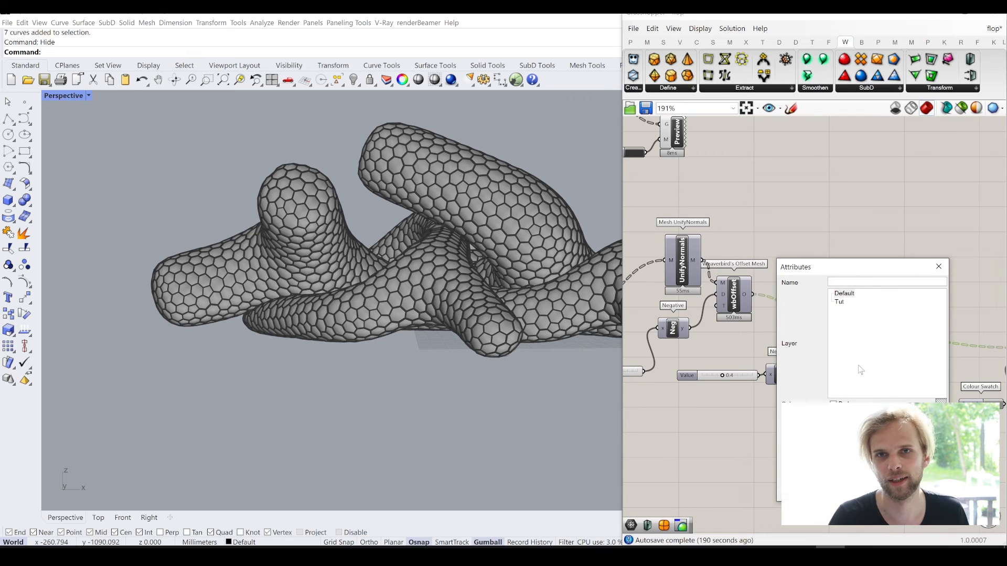
{"action": "left_click", "coordinate": [848, 300]}
{"action": "left_click", "coordinate": [841, 303]}
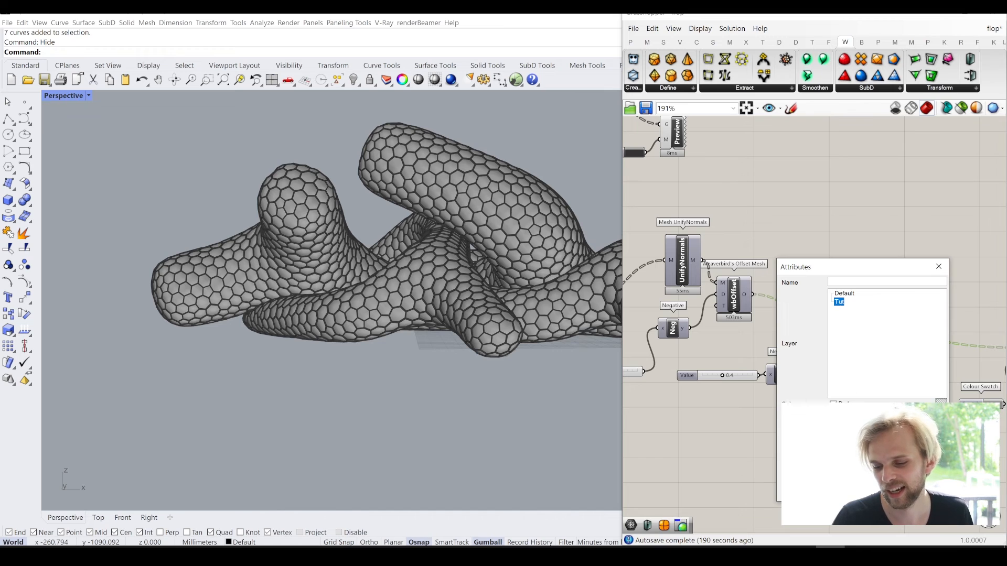
{"action": "left_click", "coordinate": [883, 492]}
- Bake the output of the cell frames' Weaverbird's Mesh Thicken to the Tut layer
{"action": "right_click_drag", "start_coordinate": [769, 212], "coordinate": [942, 338]}
{"action": "right_click", "coordinate": [762, 225]}
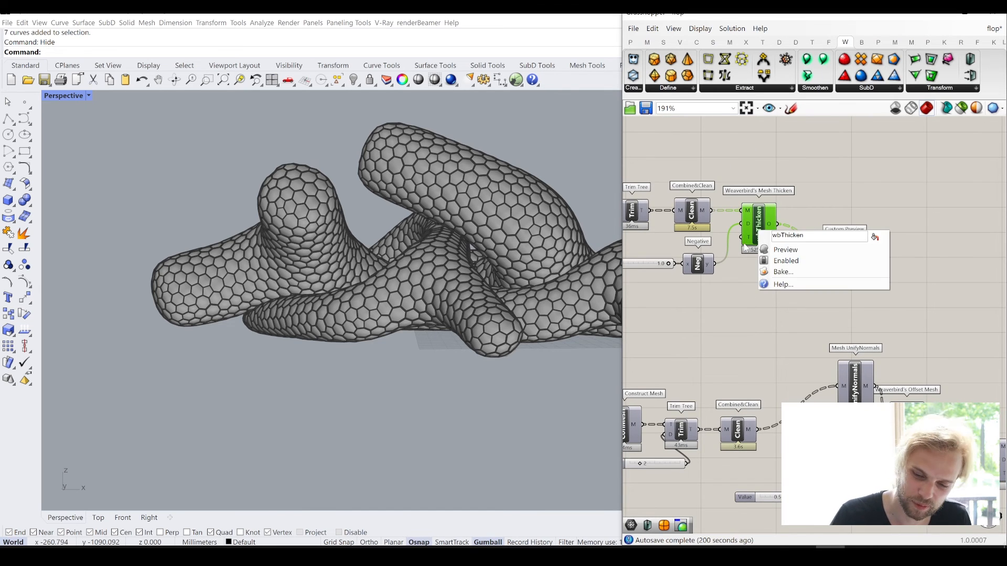
{"action": "left_click", "coordinate": [781, 280]}
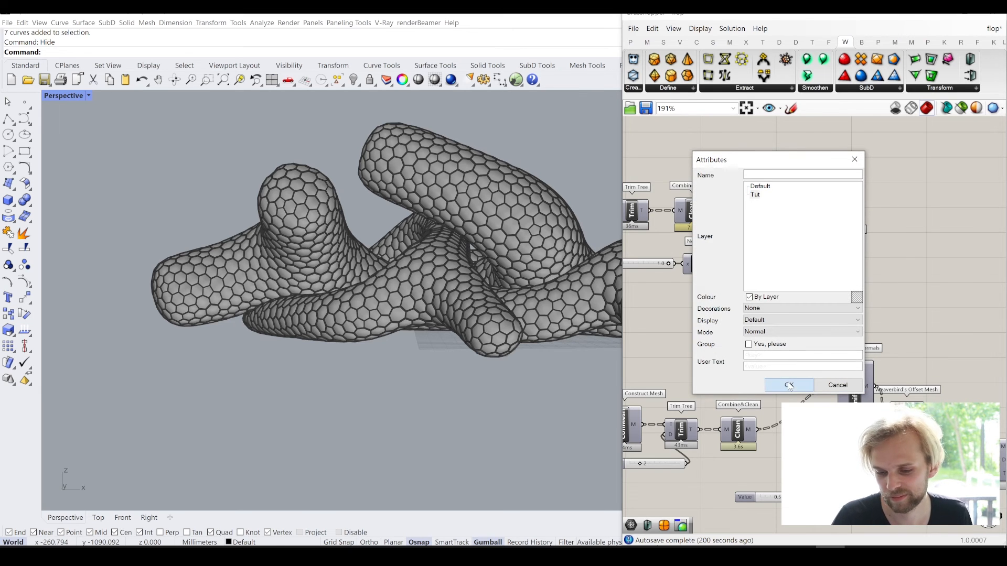
{"action": "left_click", "coordinate": [790, 385]}
- Select all the baked meshes in the Rhino perspective viewport
{"action": "left_click", "coordinate": [462, 202]}
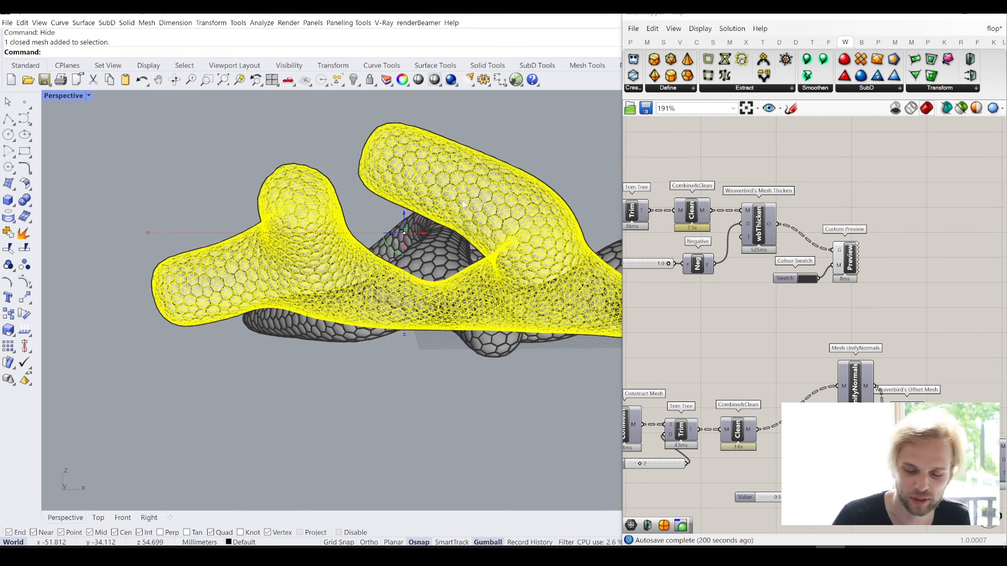
{"action": "right_click_drag", "start_coordinate": [462, 202], "coordinate": [325, 223]}
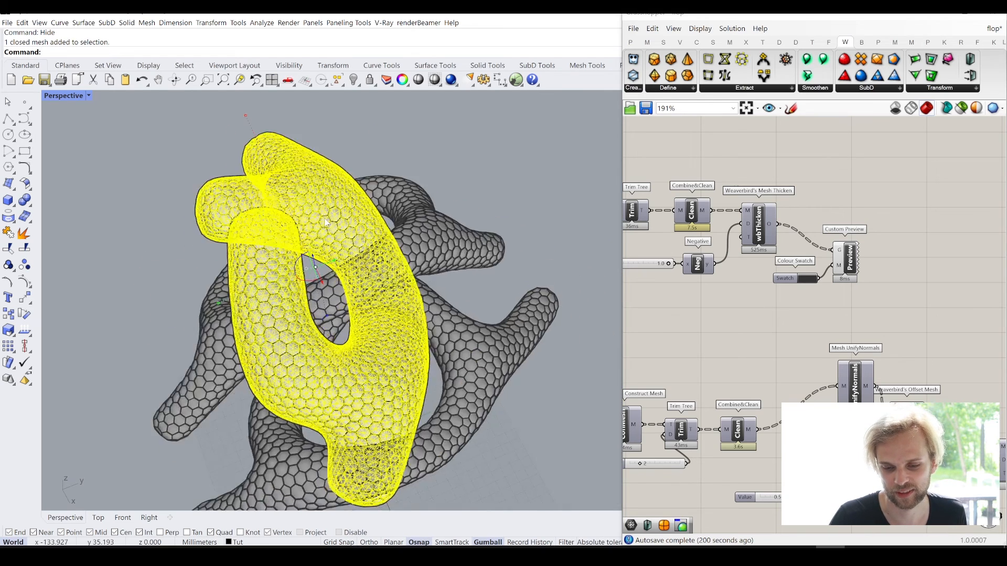
{"action": "scroll", "coordinate": [326, 223], "scroll_direction": "down", "scroll_amount": 3}
{"action": "left_click_drag", "start_coordinate": [497, 405], "coordinate": [220, 209]}
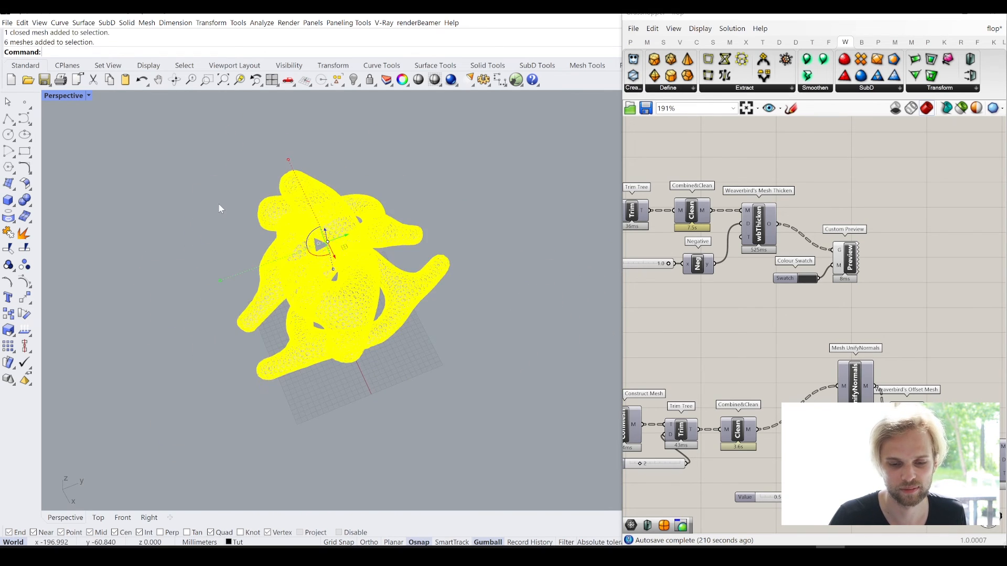
- Move the selected baked meshes along the X axis, clear of the original Grasshopper preview geometry
{"action": "right_click_drag", "start_coordinate": [219, 208], "coordinate": [416, 224]}
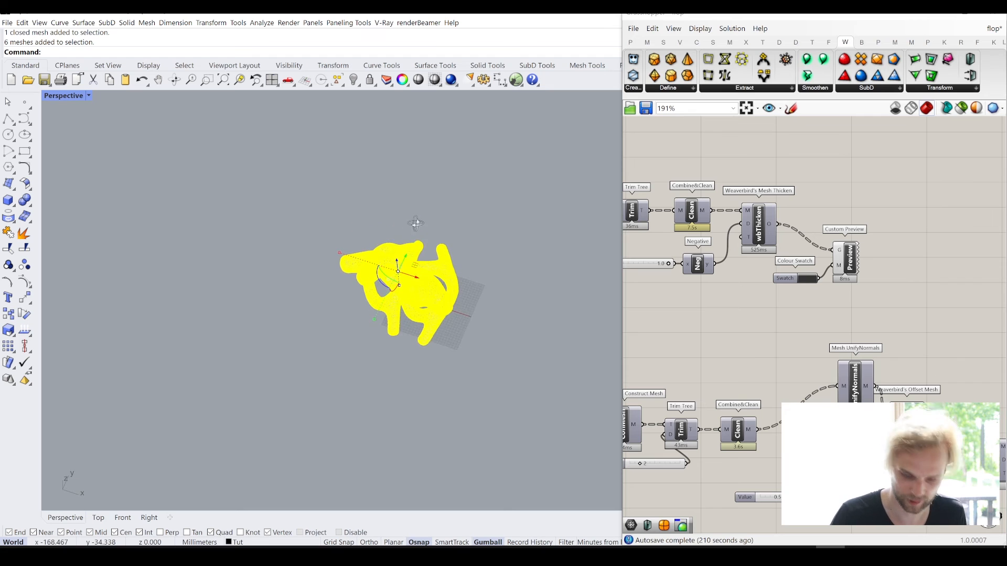
{"action": "left_click_drag", "start_coordinate": [413, 277], "coordinate": [225, 273]}
{"action": "left_click", "coordinate": [306, 406]}
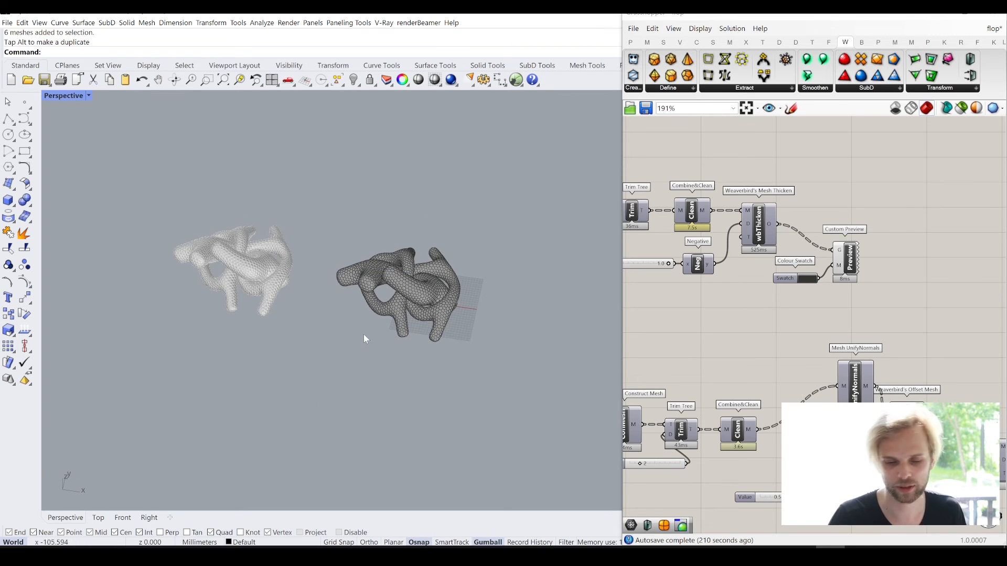
{"action": "right_click_drag", "start_coordinate": [264, 287], "coordinate": [225, 234]}
{"action": "scroll", "coordinate": [224, 234], "scroll_direction": "up", "scroll_amount": 10}
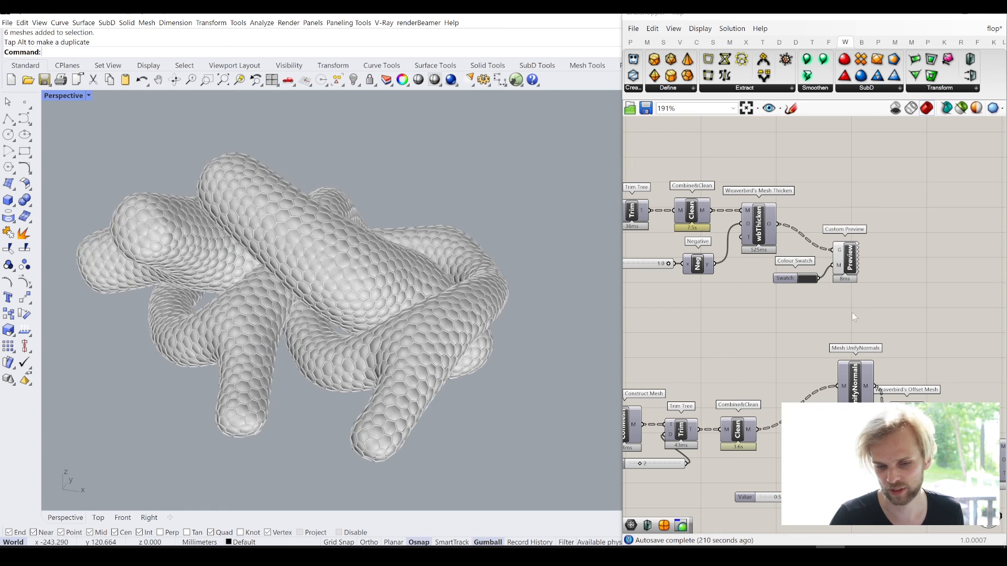
- Turn off the viewport preview and the Render option of the panels' Custom Preview component
{"action": "right_click_drag", "start_coordinate": [901, 310], "coordinate": [792, 243]}
{"action": "scroll", "coordinate": [792, 243], "scroll_direction": "down", "scroll_amount": 2}
{"action": "right_click_drag", "start_coordinate": [934, 338], "coordinate": [796, 329]}
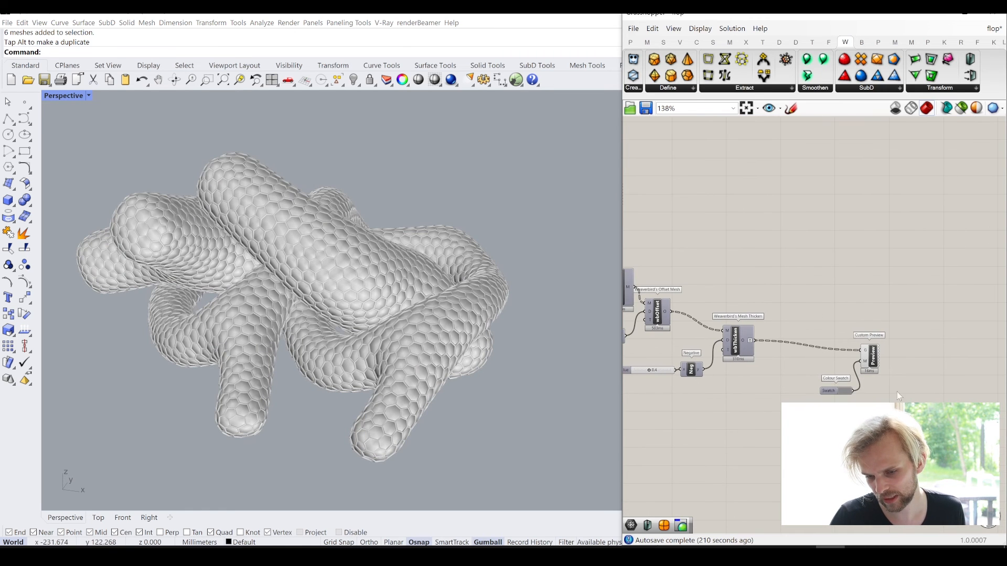
{"action": "left_click_drag", "start_coordinate": [921, 403], "coordinate": [821, 309]}
{"action": "key", "text": "space"}
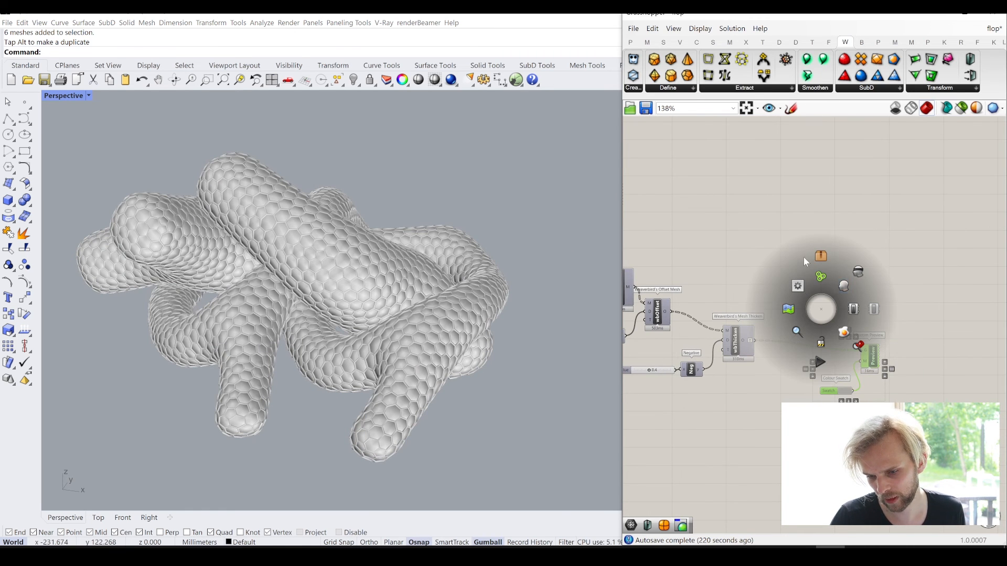
{"action": "left_click", "coordinate": [859, 272]}
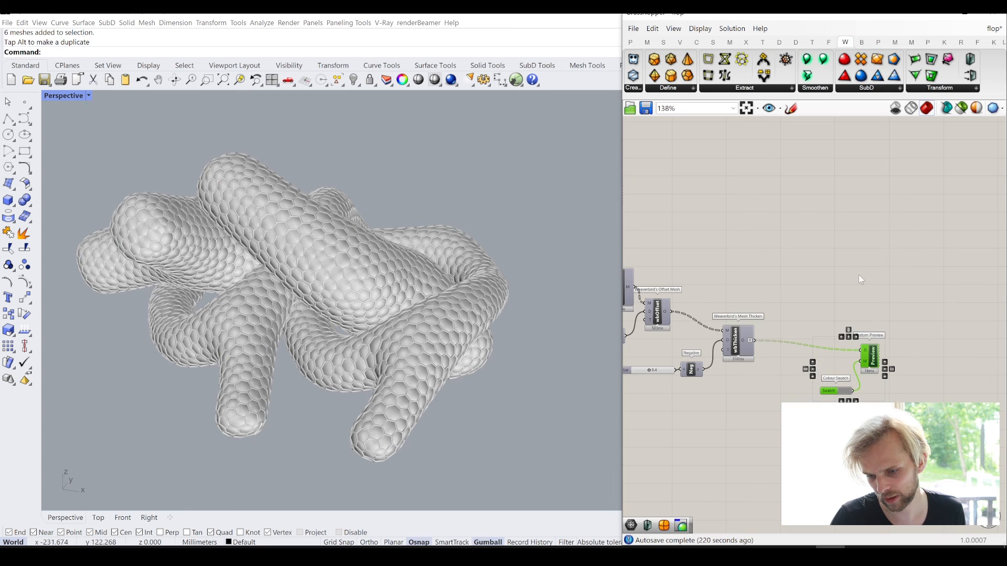
{"action": "right_click", "coordinate": [875, 356]}
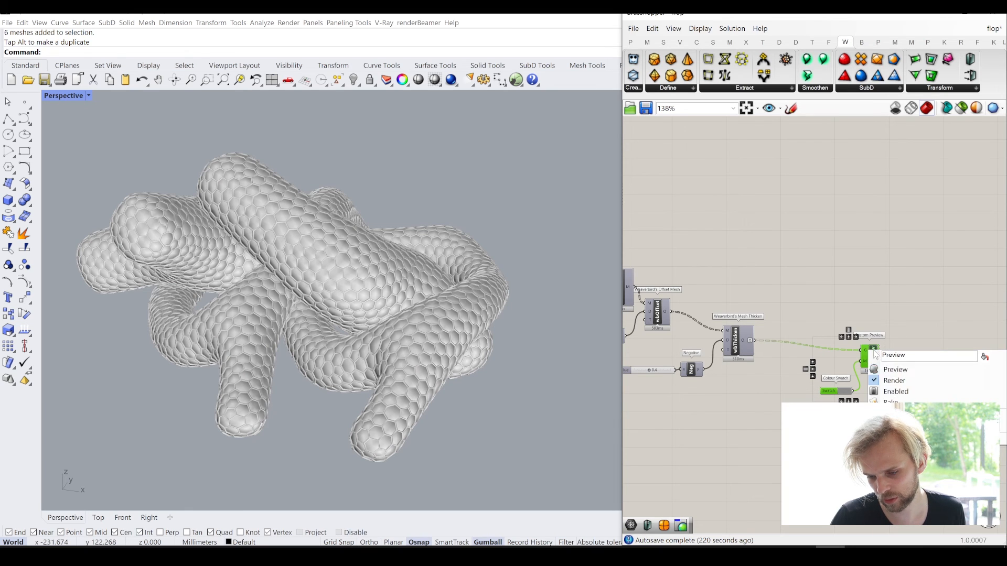
{"action": "left_click", "coordinate": [895, 385]}
{"action": "left_click", "coordinate": [781, 274]}
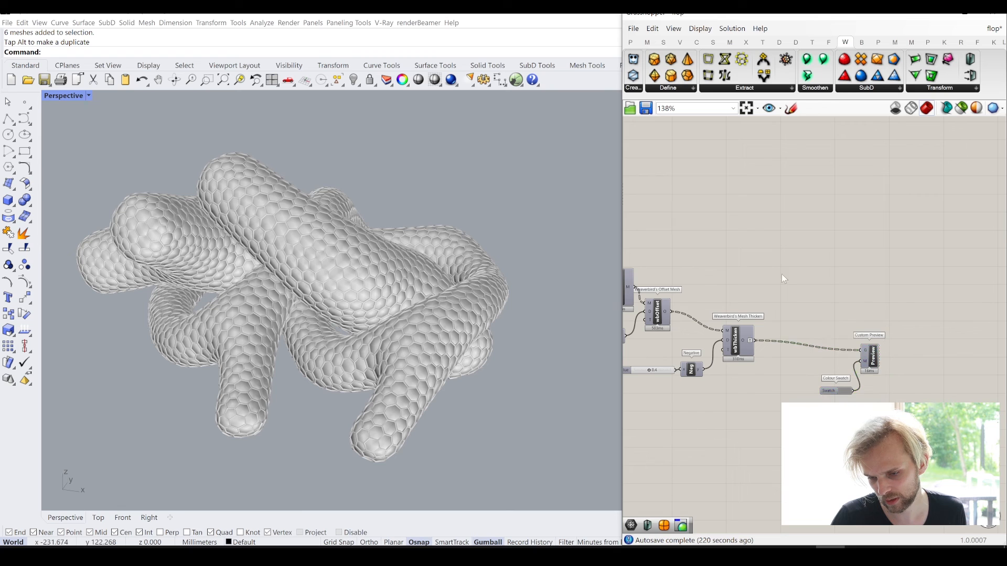
- Turn off the viewport preview of the cell frames' Custom Preview and minimise the Grasshopper window
{"action": "right_click_drag", "start_coordinate": [782, 274], "coordinate": [929, 359]}
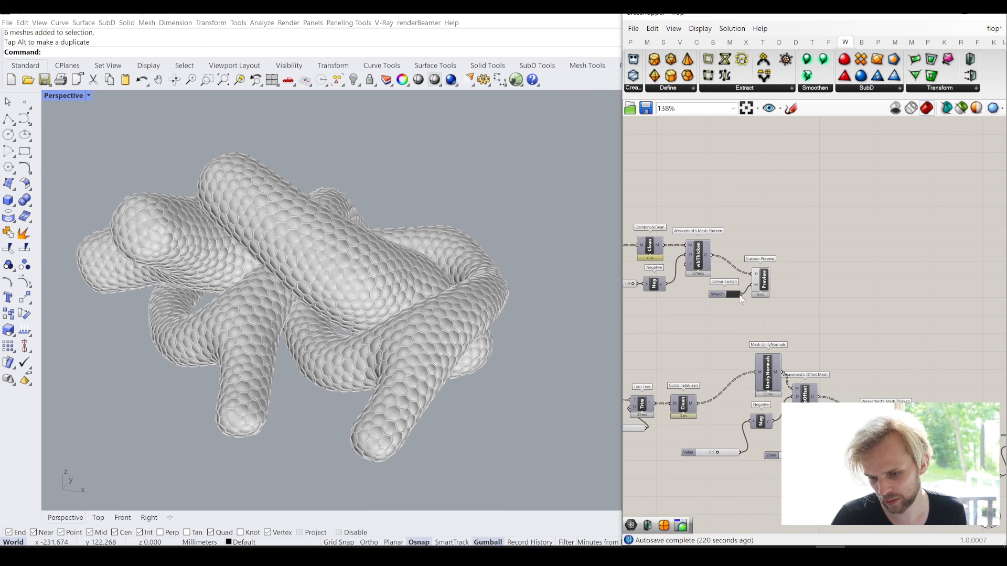
{"action": "right_click", "coordinate": [764, 284]}
{"action": "left_click", "coordinate": [782, 295]}
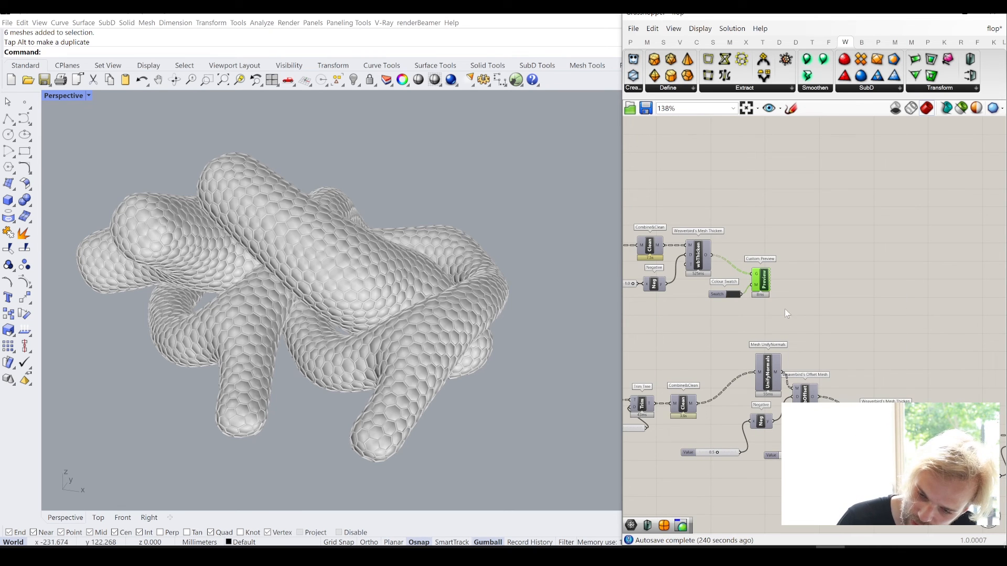
{"action": "left_click", "coordinate": [811, 244]}
{"action": "left_click", "coordinate": [938, 16]}
- Unweld the baked cell frame mesh of the uppermost pipe with an angle tolerance of 0
{"action": "right_click_drag", "start_coordinate": [467, 244], "coordinate": [611, 233], "text": "shift"}
{"action": "right_click_drag", "start_coordinate": [611, 233], "coordinate": [472, 241]}
{"action": "scroll", "coordinate": [472, 240], "scroll_direction": "up", "scroll_amount": 6}
{"action": "right_click_drag", "start_coordinate": [413, 172], "coordinate": [550, 185]}
{"action": "scroll", "coordinate": [550, 184], "scroll_direction": "up", "scroll_amount": 3}
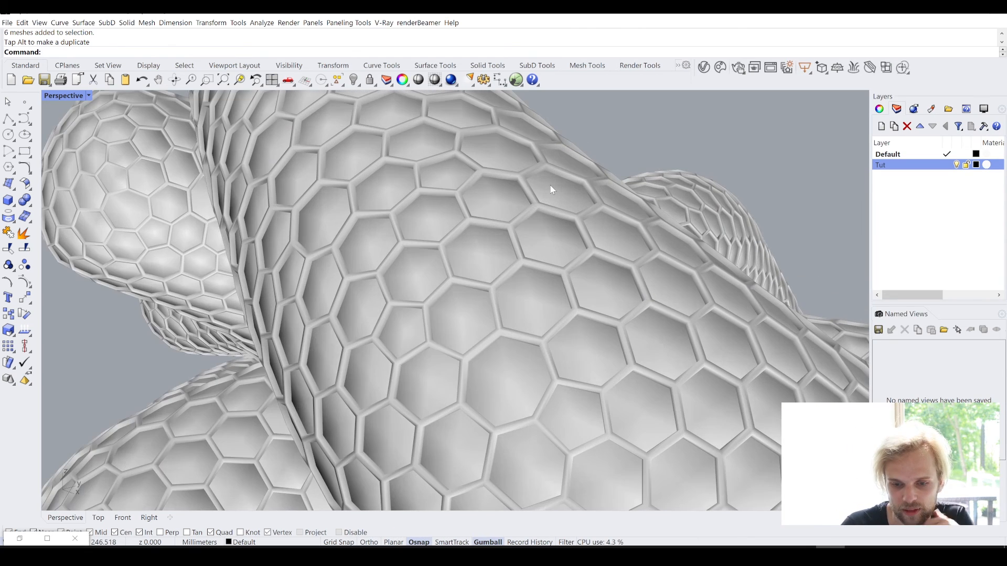
{"action": "scroll", "coordinate": [486, 229], "scroll_direction": "up", "scroll_amount": 5}
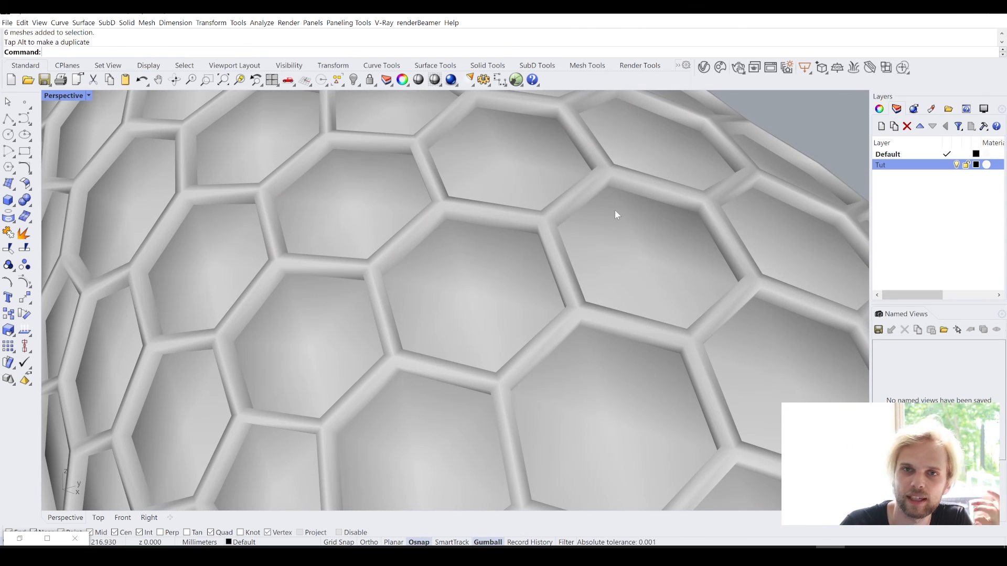
{"action": "left_click", "coordinate": [588, 202]}
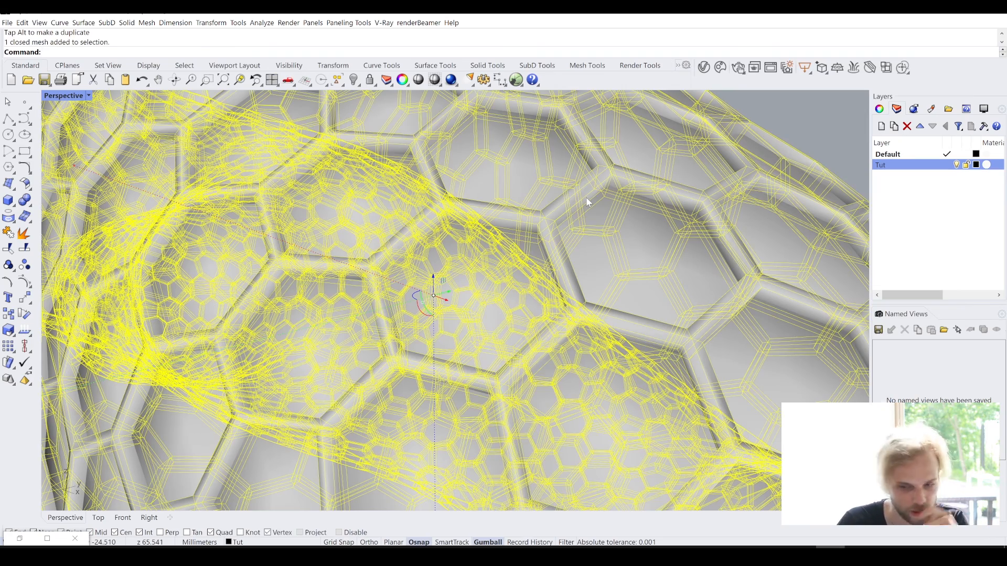
{"action": "scroll", "coordinate": [587, 202], "scroll_direction": "down", "scroll_amount": 3}
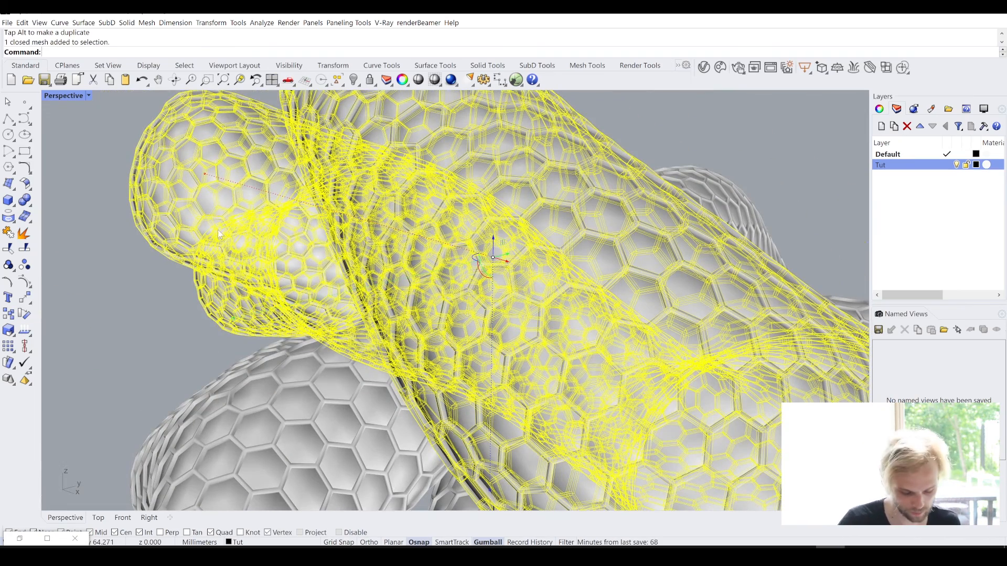
{"action": "type", "text": "Unweld"}
{"action": "key", "text": "Return"}
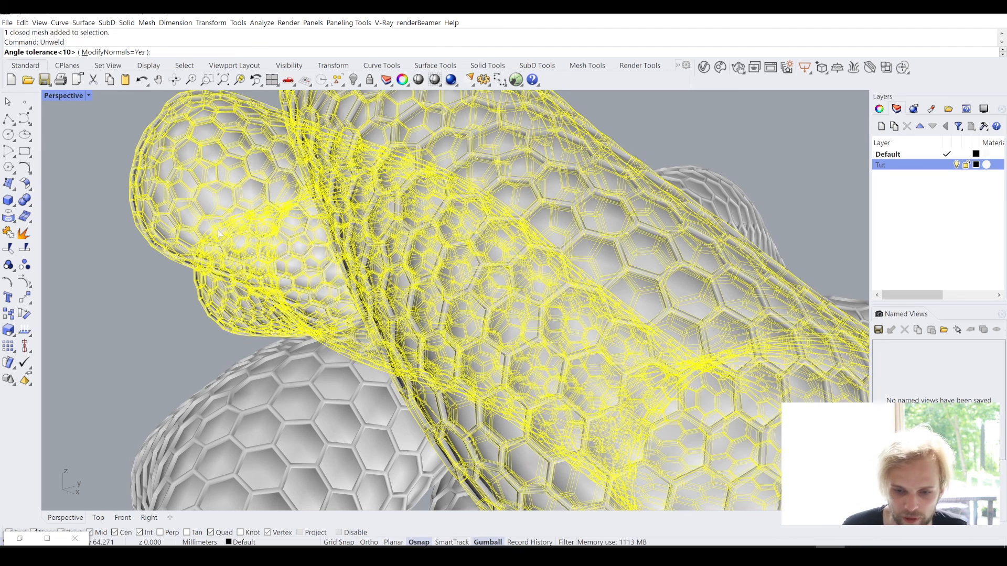
{"action": "type", "text": "0"}
{"action": "key", "text": "Return"}
{"action": "key", "text": "Return"}
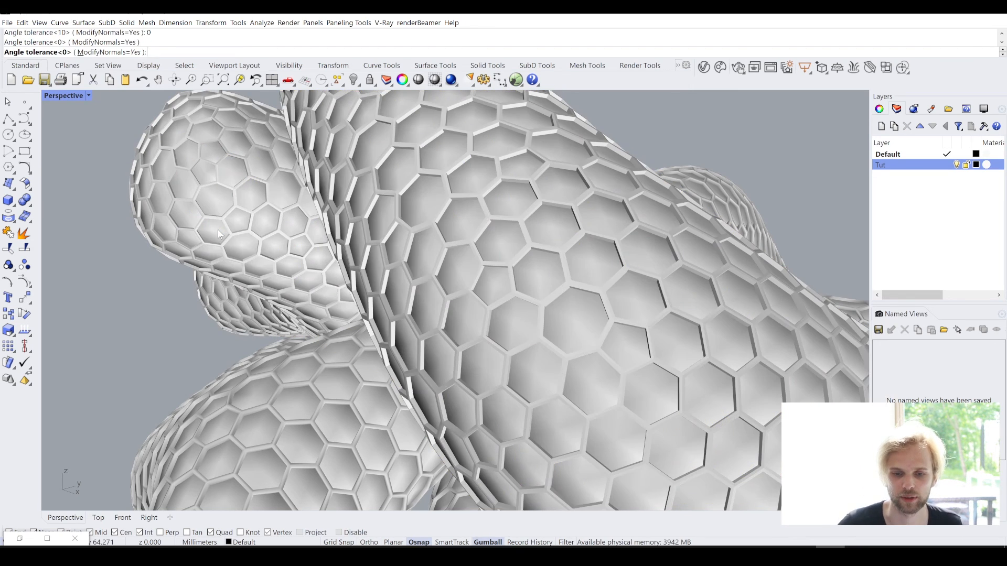
- Unweld the baked panel mesh of the same pipe with an angle tolerance of 0
{"action": "scroll", "coordinate": [638, 184], "scroll_direction": "up", "scroll_amount": 5}
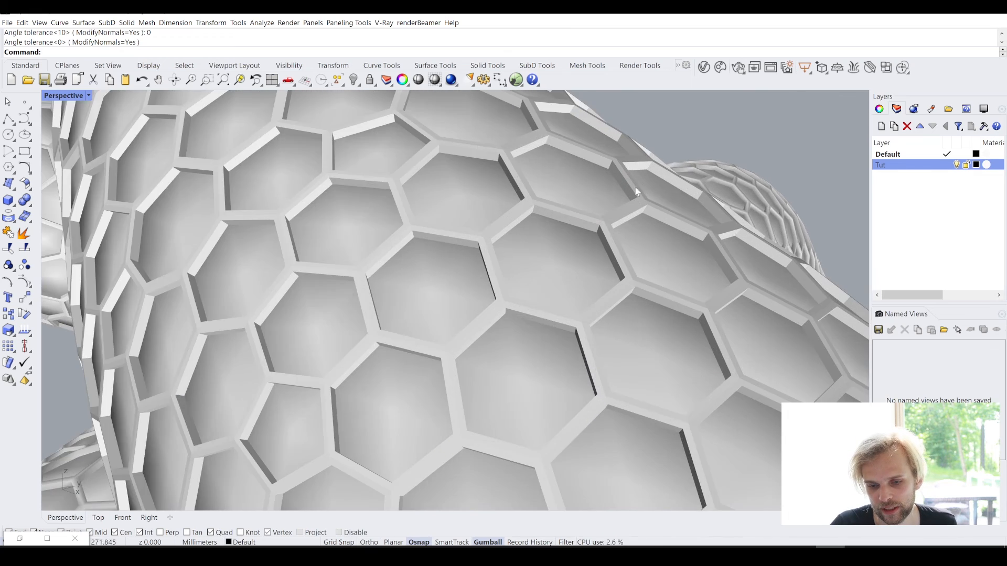
{"action": "scroll", "coordinate": [645, 206], "scroll_direction": "down", "scroll_amount": 5}
{"action": "scroll", "coordinate": [608, 212], "scroll_direction": "up", "scroll_amount": 3}
{"action": "scroll", "coordinate": [628, 310], "scroll_direction": "down", "scroll_amount": 5}
{"action": "right_click_drag", "start_coordinate": [606, 215], "coordinate": [591, 292], "text": "shift"}
{"action": "scroll", "coordinate": [591, 293], "scroll_direction": "down", "scroll_amount": 3}
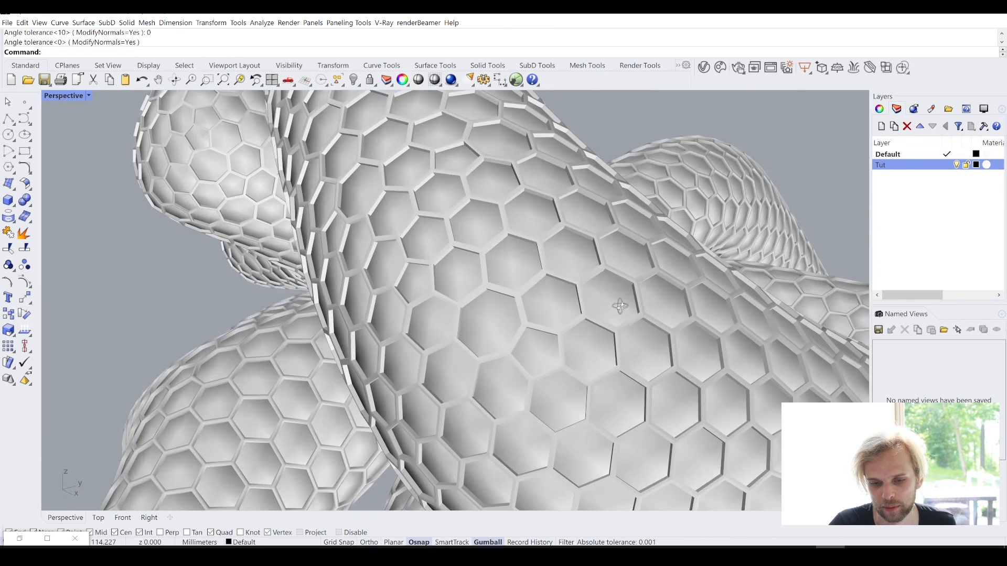
{"action": "scroll", "coordinate": [520, 270], "scroll_direction": "up", "scroll_amount": 10}
{"action": "left_click", "coordinate": [527, 272]}
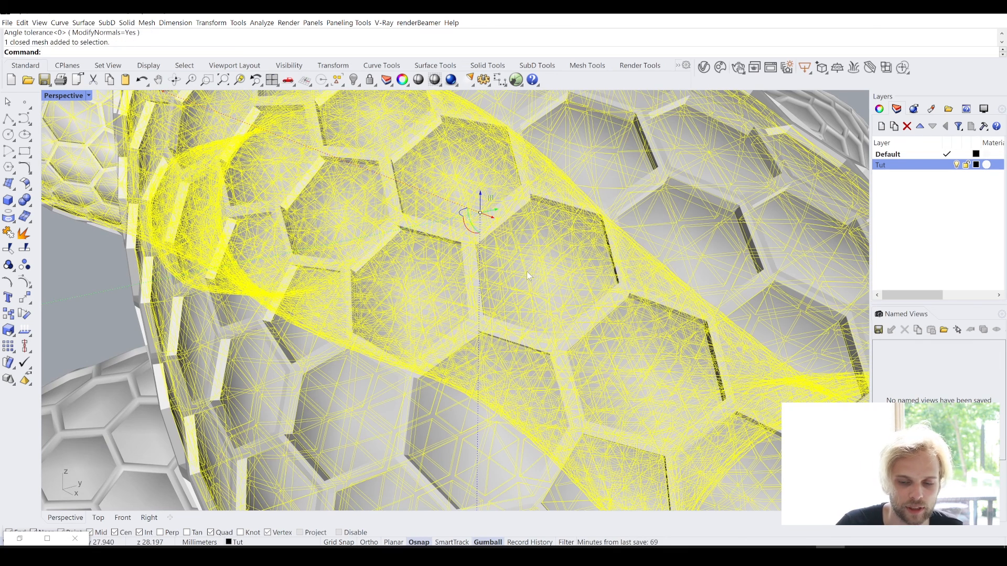
{"action": "key", "text": "Return"}
{"action": "key", "text": "Return"}
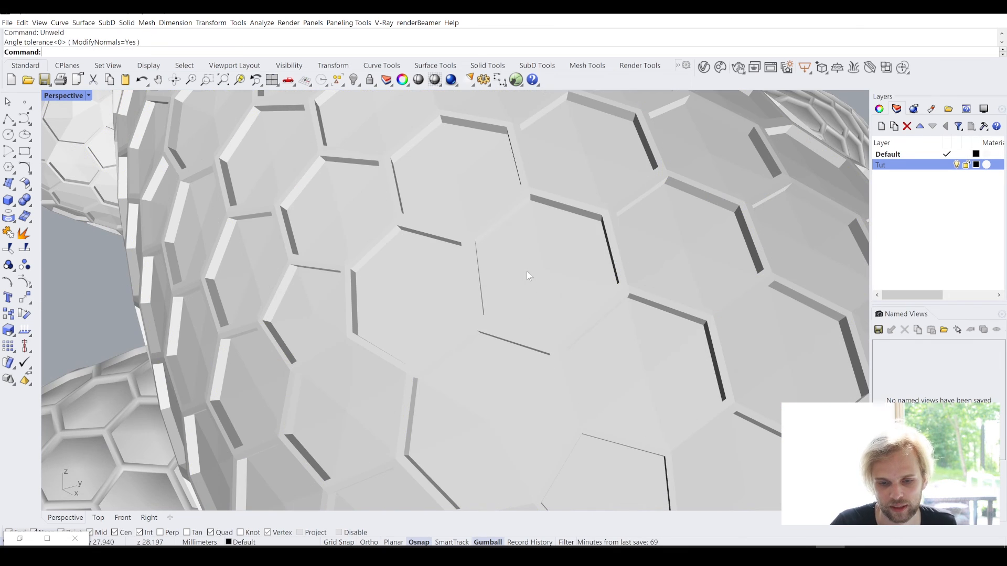
- Unweld the frame and panel meshes of the remaining pipes with an angle tolerance of 0
{"action": "scroll", "coordinate": [99, 260], "scroll_direction": "down", "scroll_amount": 5}
{"action": "right_click_drag", "start_coordinate": [177, 294], "coordinate": [645, 351]}
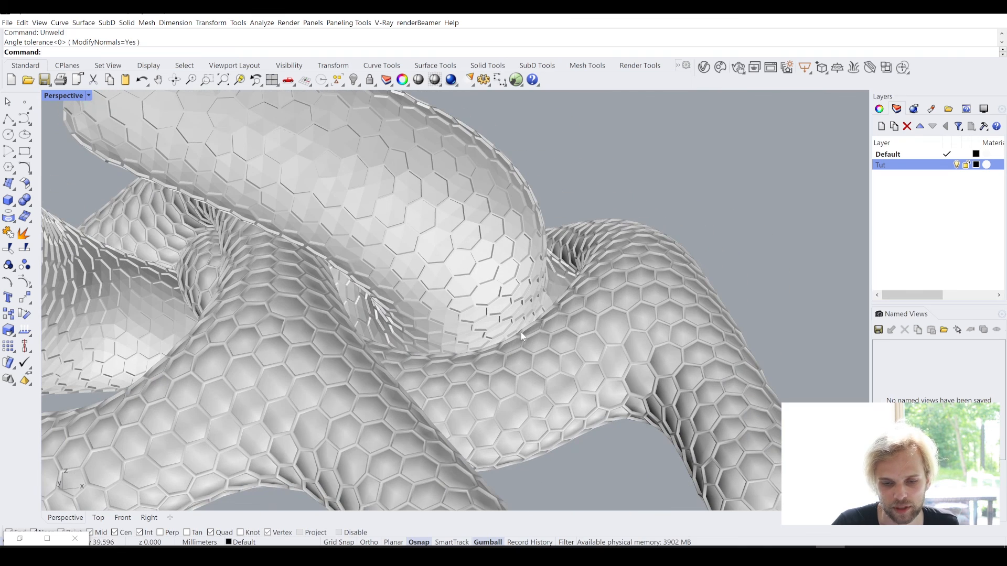
{"action": "right_click_drag", "start_coordinate": [524, 355], "coordinate": [590, 285]}
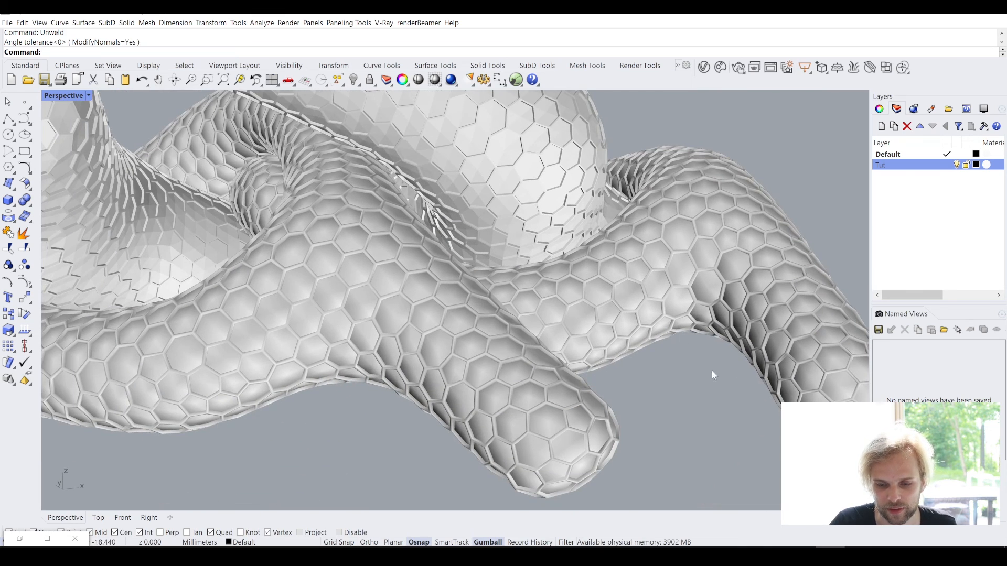
{"action": "right_click_drag", "start_coordinate": [712, 370], "coordinate": [554, 330]}
{"action": "left_click_drag", "start_coordinate": [594, 297], "coordinate": [574, 304]}
{"action": "key", "text": "Return"}
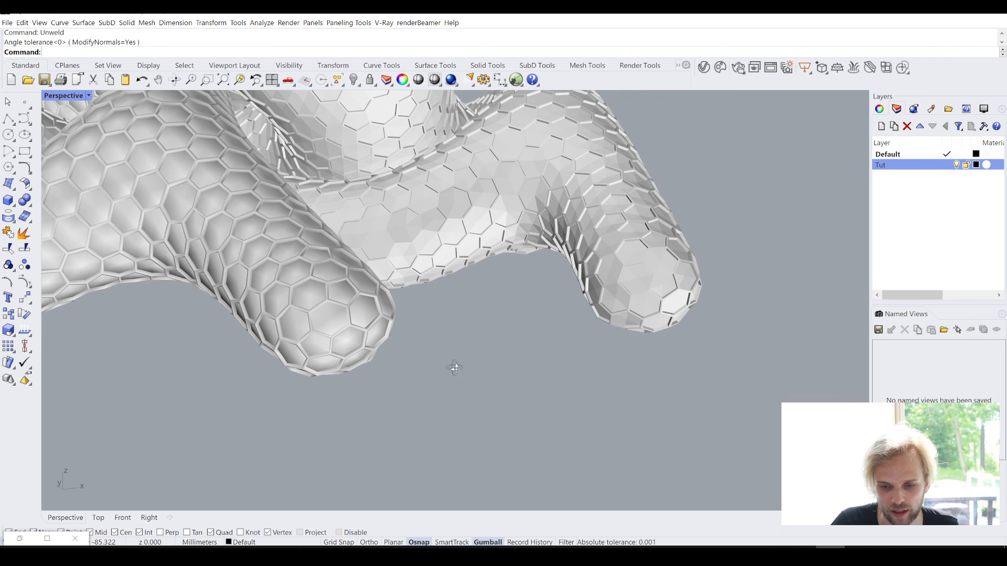
{"action": "right_click_drag", "start_coordinate": [456, 367], "coordinate": [361, 424]}
{"action": "left_click_drag", "start_coordinate": [361, 424], "coordinate": [160, 325]}
{"action": "key", "text": "Return"}
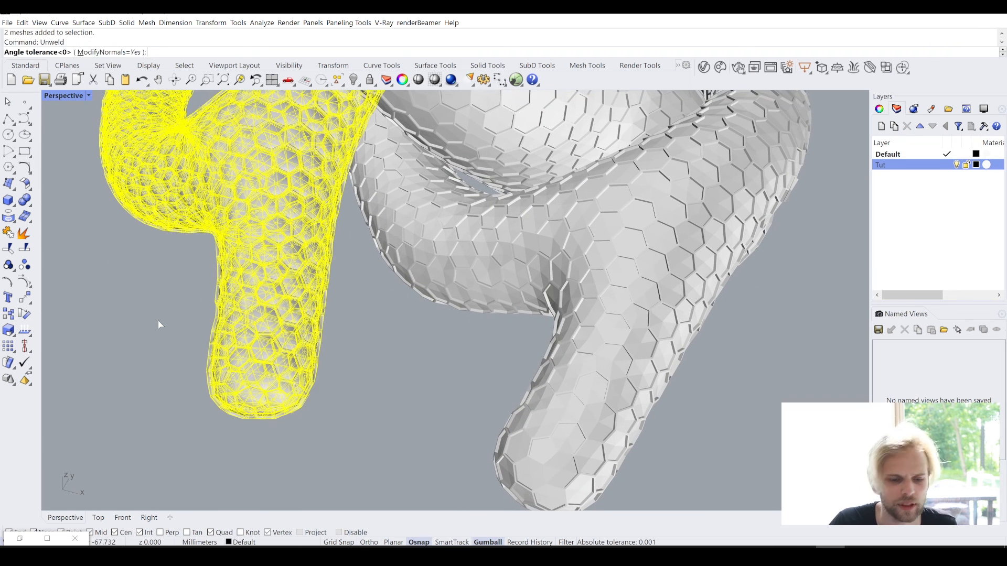
{"action": "right_click_drag", "start_coordinate": [149, 292], "coordinate": [490, 268]}
- Set the display mode of the Perspective viewport to Arctic
{"action": "scroll", "coordinate": [234, 284], "scroll_direction": "down", "scroll_amount": 5}
{"action": "scroll", "coordinate": [423, 326], "scroll_direction": "down", "scroll_amount": 3}
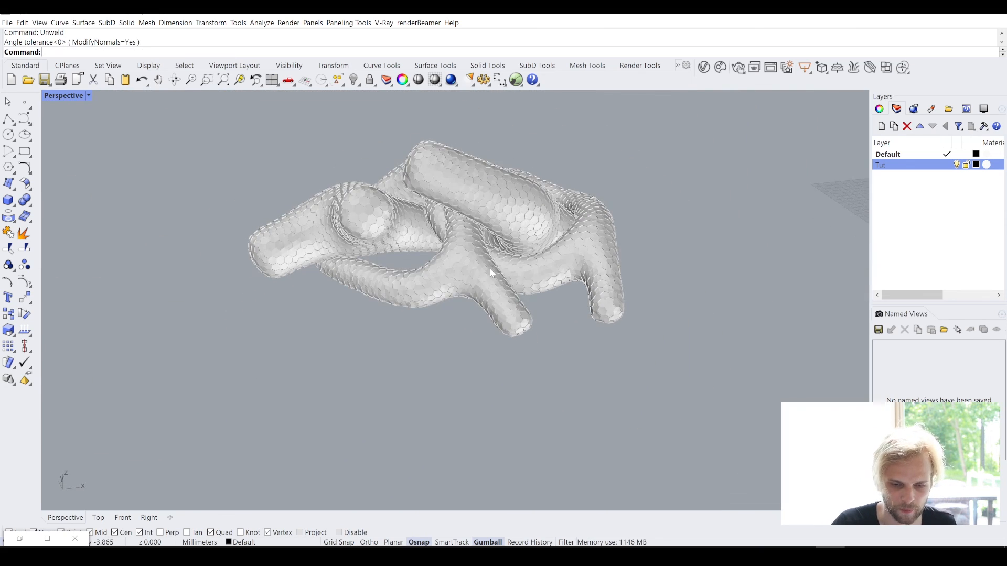
{"action": "left_click", "coordinate": [77, 96]}
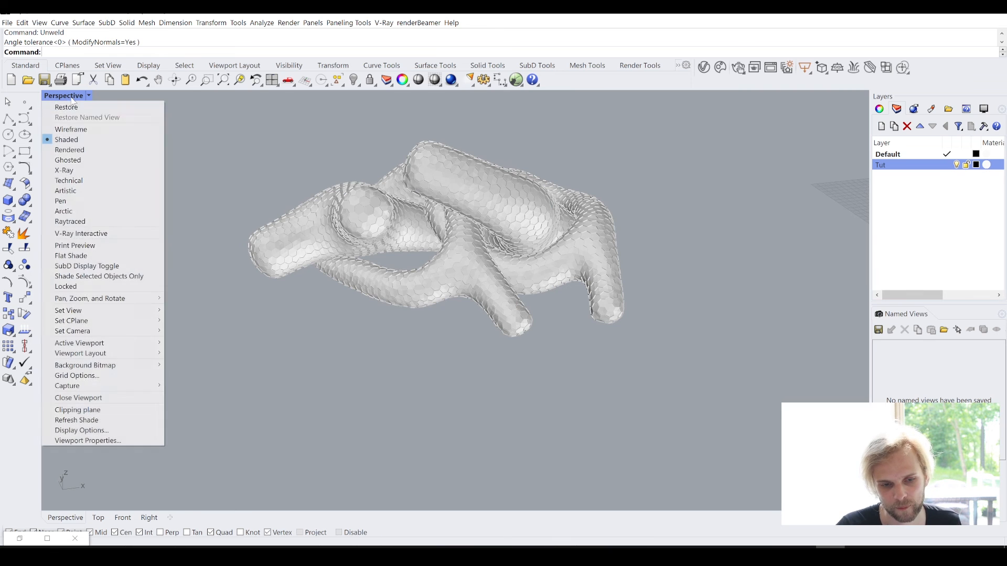
{"action": "left_click", "coordinate": [121, 213]}
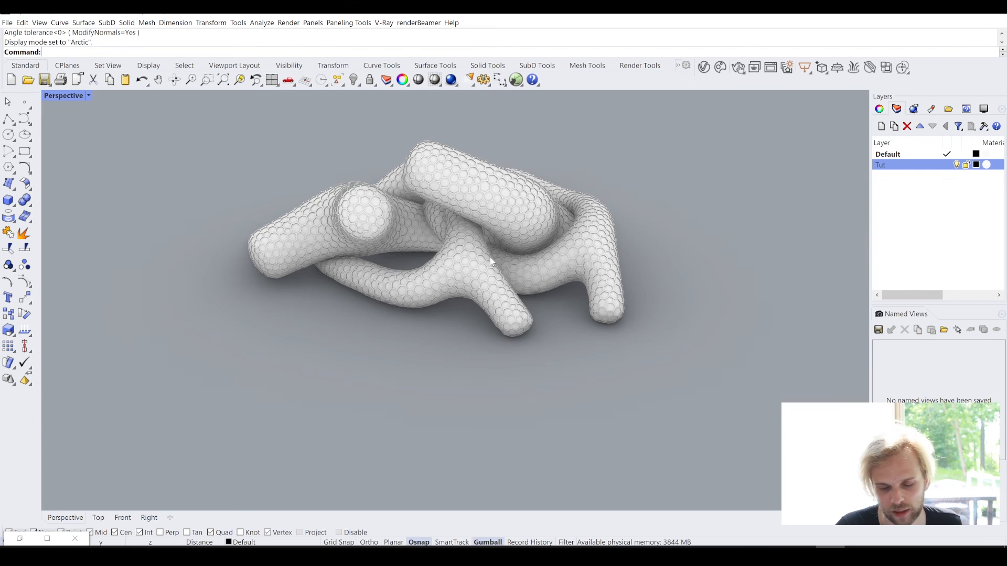
- Examine the hexagonal frames and panels up close where the pipes touch, and the whole pipe pile
{"action": "right_click_drag", "start_coordinate": [489, 253], "coordinate": [460, 259]}
{"action": "scroll", "coordinate": [541, 255], "scroll_direction": "up", "scroll_amount": 9}
{"action": "right_click_drag", "start_coordinate": [541, 257], "coordinate": [577, 320]}
{"action": "scroll", "coordinate": [577, 320], "scroll_direction": "up", "scroll_amount": 5}
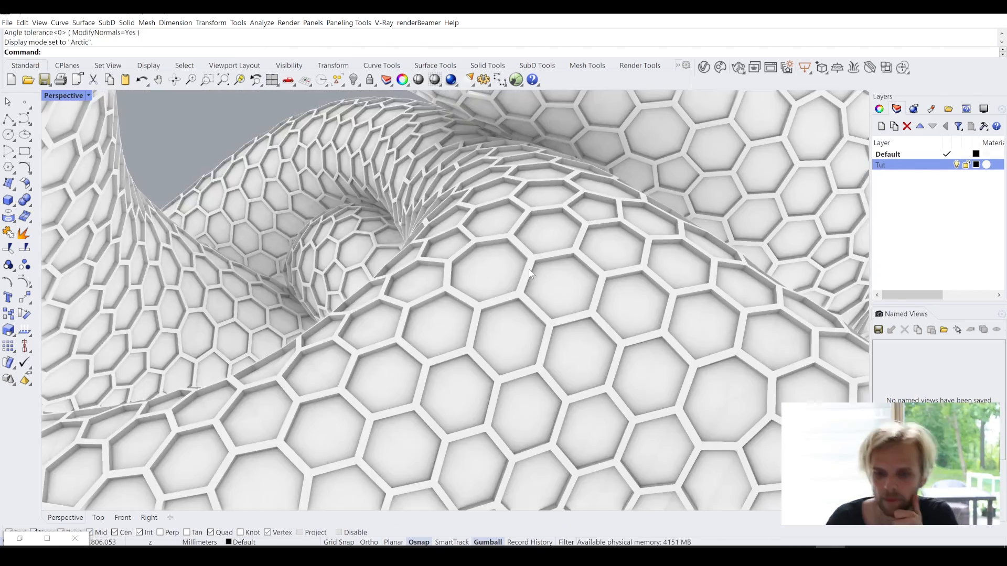
{"action": "scroll", "coordinate": [514, 309], "scroll_direction": "down", "scroll_amount": 4}
{"action": "right_click_drag", "start_coordinate": [514, 310], "coordinate": [481, 270]}
{"action": "scroll", "coordinate": [504, 357], "scroll_direction": "down", "scroll_amount": 2}
{"action": "scroll", "coordinate": [436, 265], "scroll_direction": "up", "scroll_amount": 3}
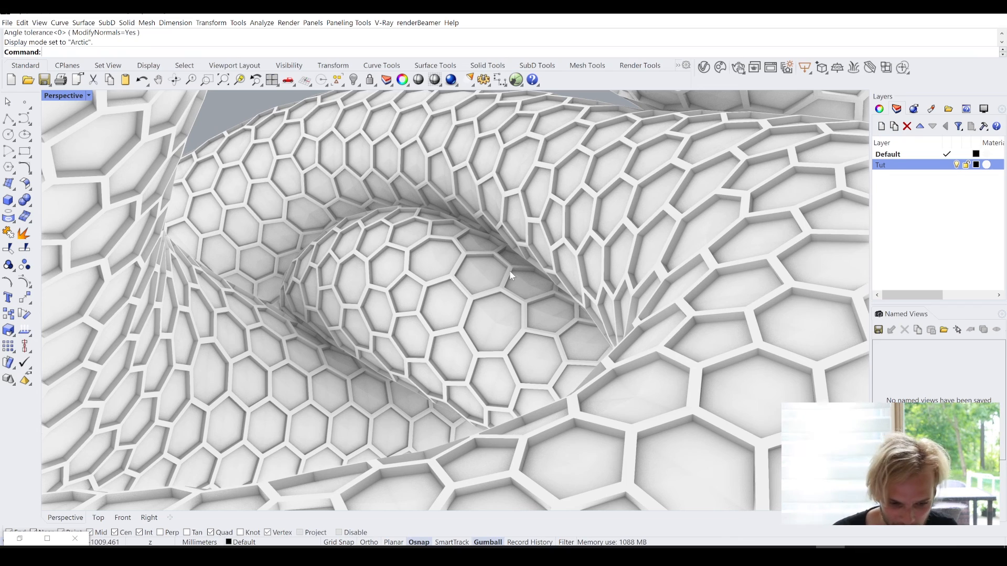
{"action": "scroll", "coordinate": [480, 269], "scroll_direction": "down", "scroll_amount": 5}
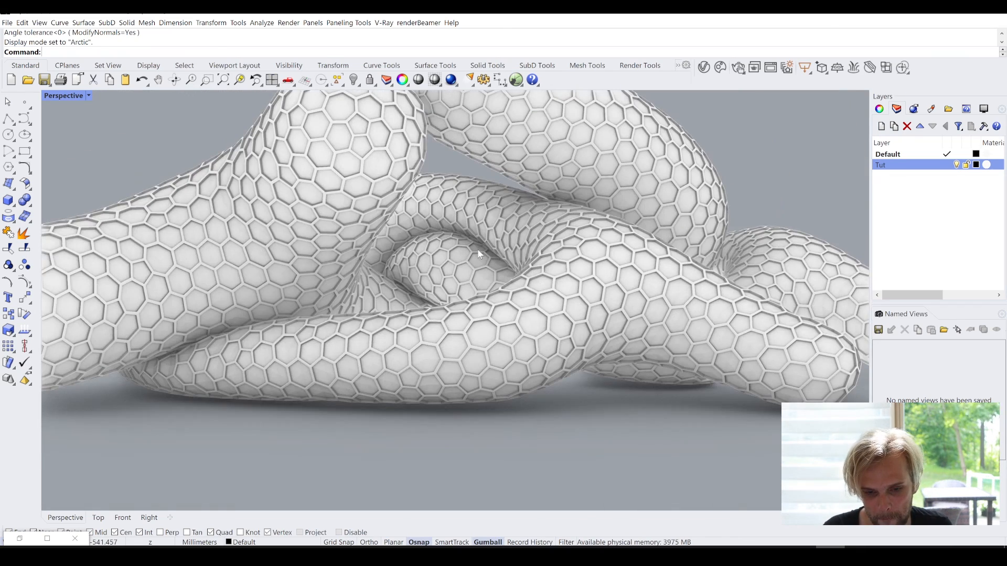
{"action": "scroll", "coordinate": [480, 255], "scroll_direction": "down", "scroll_amount": 5}
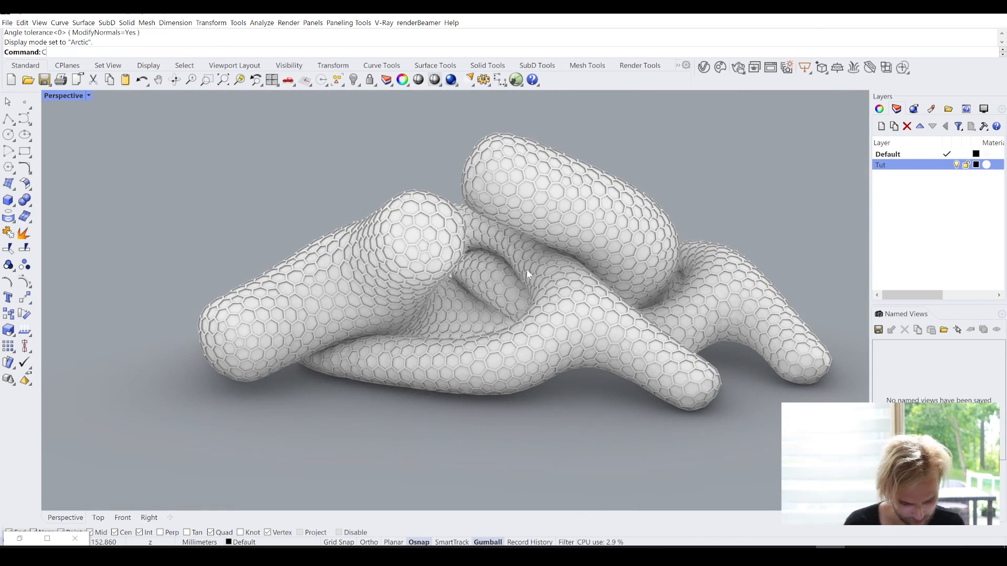
- Add a rectangular clipping plane on the ground in front of the pipes
{"action": "key", "text": "Return"}
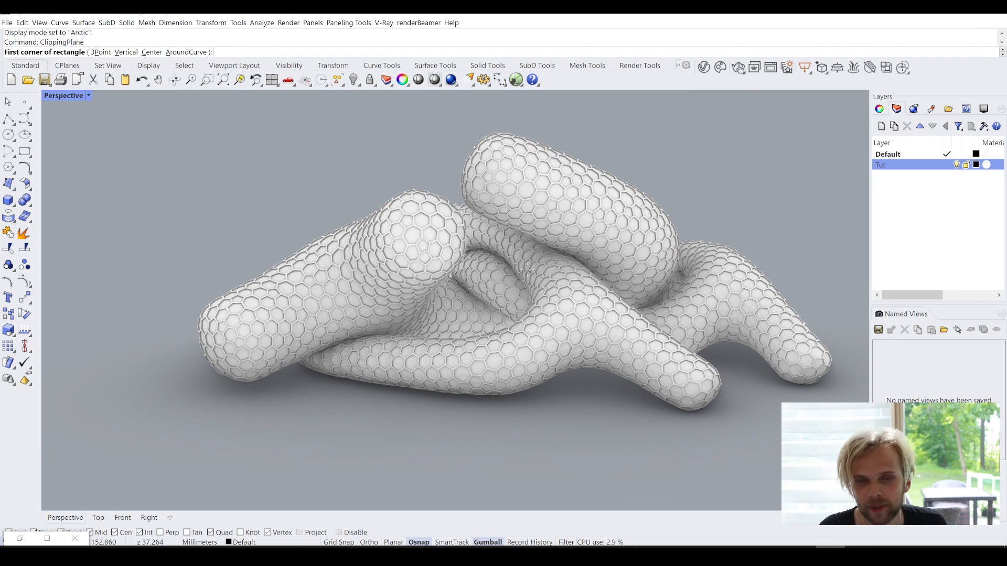
{"action": "left_click", "coordinate": [315, 440]}
{"action": "left_click", "coordinate": [544, 451]}
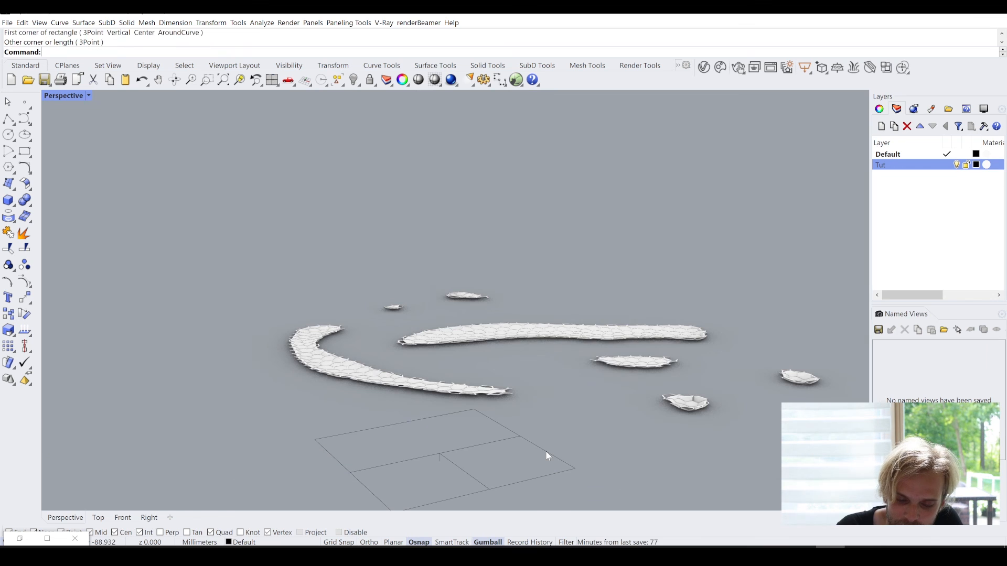
- Rotate the clipping plane from flat on the ground to upright so that it cuts the pipes vertically
{"action": "left_click", "coordinate": [530, 444]}
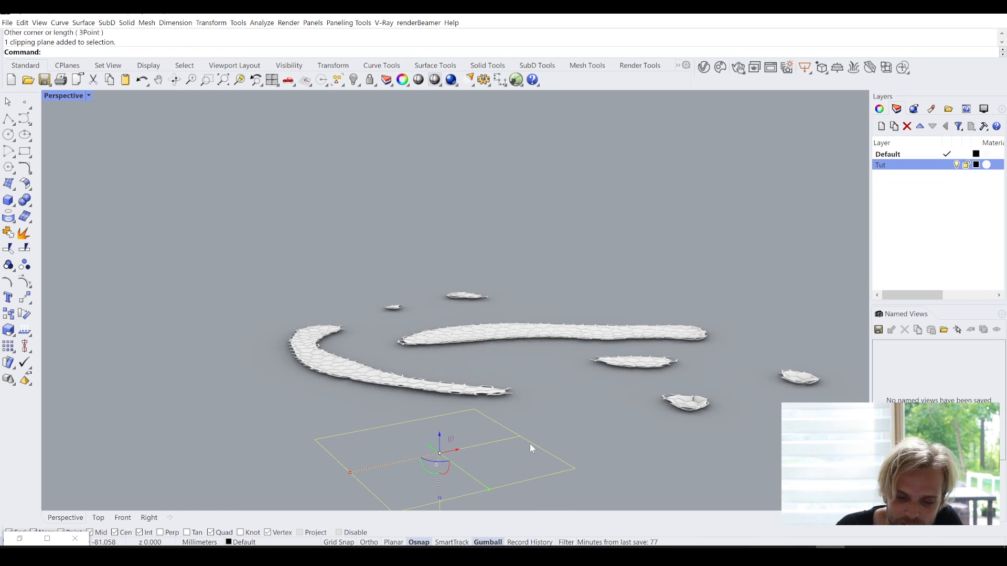
{"action": "right_click_drag", "start_coordinate": [524, 440], "coordinate": [502, 429]}
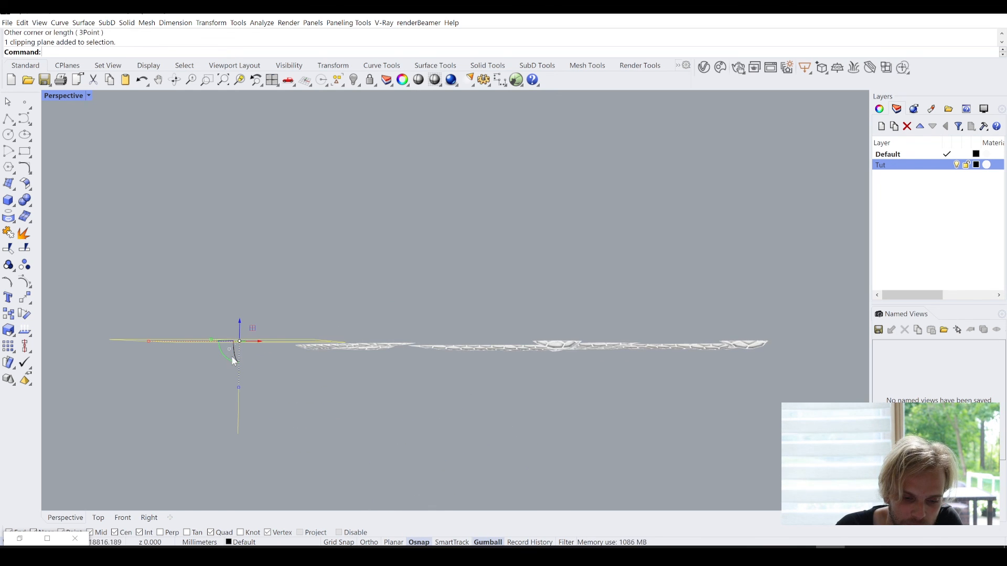
{"action": "left_click_drag", "start_coordinate": [228, 360], "coordinate": [275, 358]}
{"action": "right_click_drag", "start_coordinate": [275, 358], "coordinate": [397, 417]}
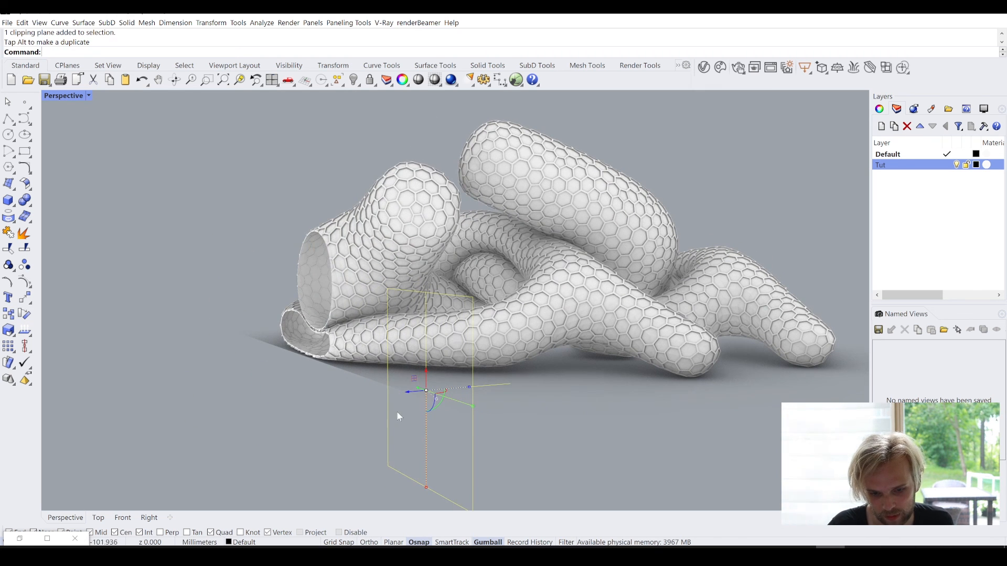
- Move the upright clipping plane into the pipe pile to cut open the front pipes where they touch
{"action": "left_click_drag", "start_coordinate": [414, 396], "coordinate": [394, 341]}
{"action": "scroll", "coordinate": [395, 341], "scroll_direction": "up", "scroll_amount": 5}
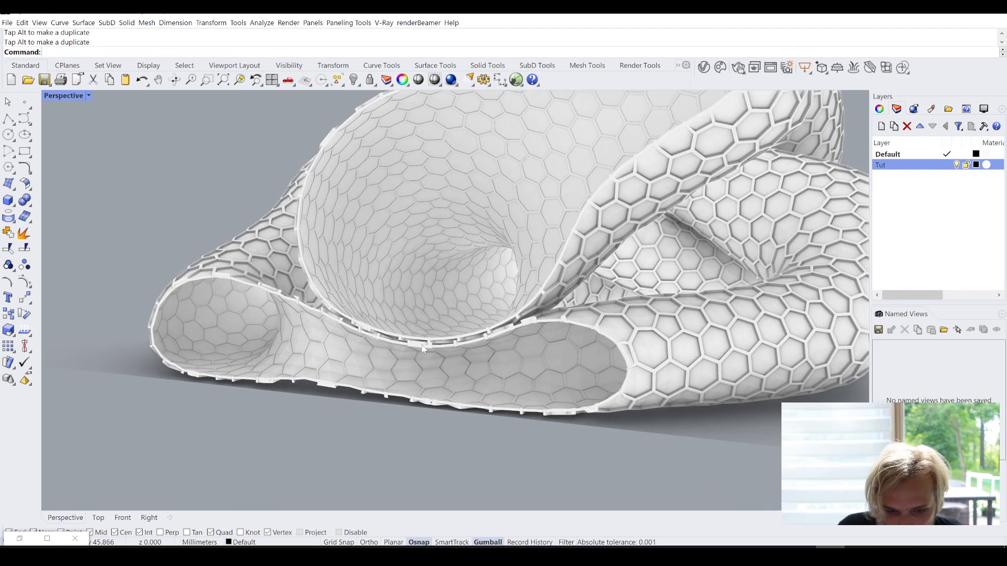
{"action": "scroll", "coordinate": [423, 346], "scroll_direction": "down", "scroll_amount": 9}
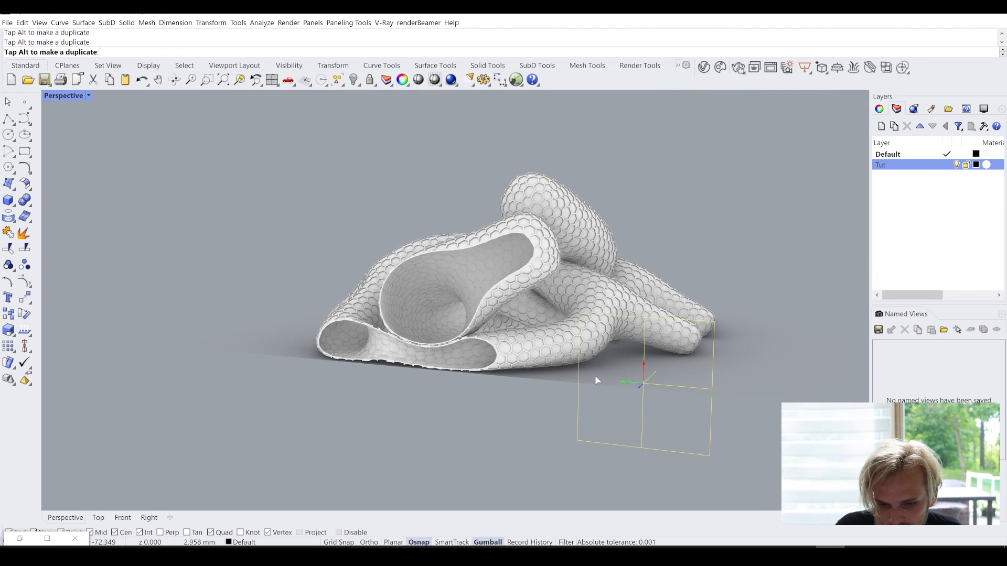
{"action": "left_click_drag", "start_coordinate": [597, 380], "coordinate": [486, 387]}
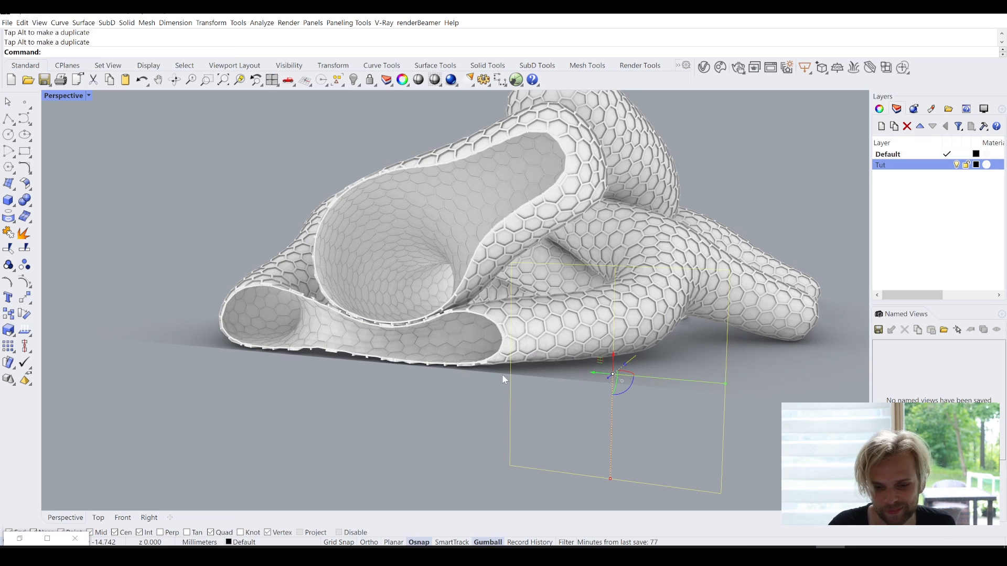
{"action": "mouse_move", "coordinate": [502, 376]}
{"action": "right_mouse_down"}
{"action": "mouse_move", "coordinate": [458, 378]}
{"action": "mouse_move", "coordinate": [501, 387]}
{"action": "right_mouse_up"}
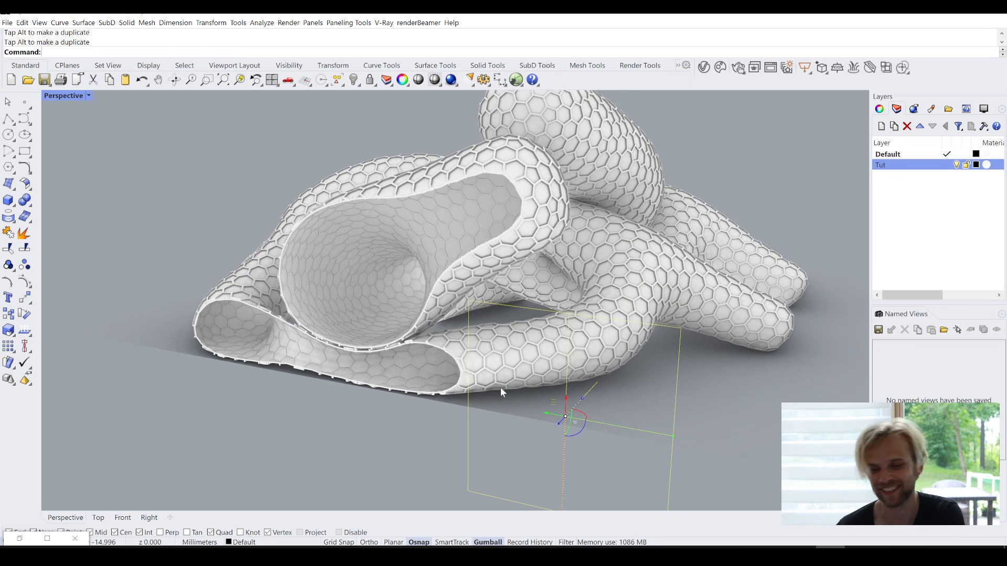
- Move the clipping plane deeper to about the middle of the pipe pile and show the section frontally
{"action": "scroll", "coordinate": [564, 430], "scroll_direction": "up", "scroll_amount": 3}
{"action": "left_click_drag", "start_coordinate": [559, 421], "coordinate": [623, 399]}
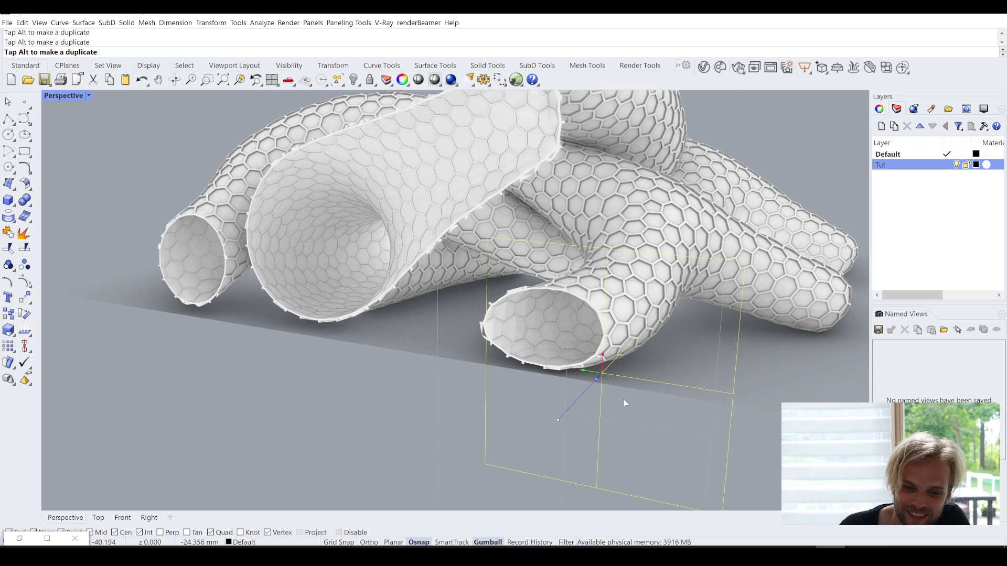
{"action": "right_click_drag", "start_coordinate": [456, 347], "coordinate": [566, 382]}
{"action": "left_click_drag", "start_coordinate": [566, 382], "coordinate": [665, 336]}
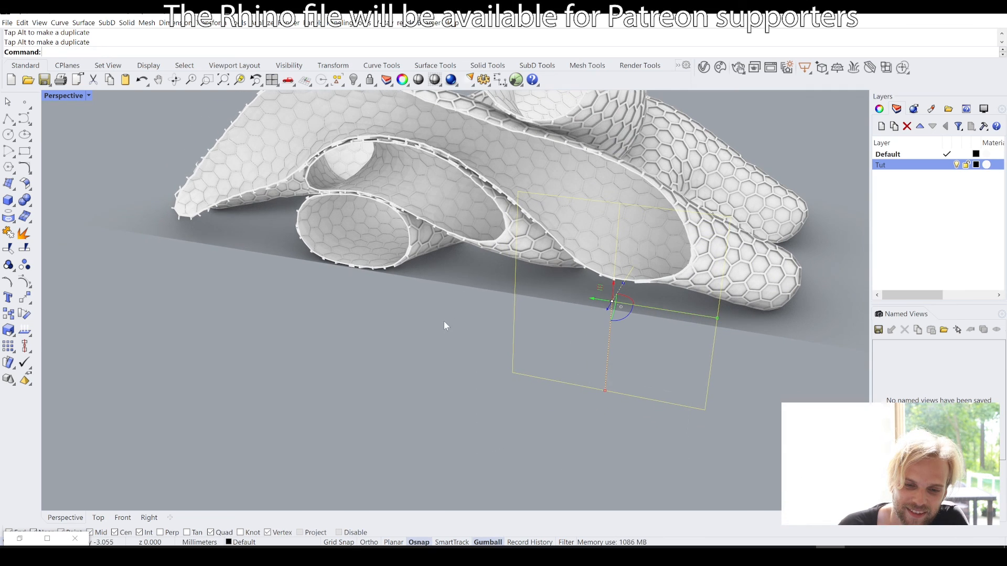
{"action": "right_click_drag", "start_coordinate": [444, 321], "coordinate": [548, 360]}
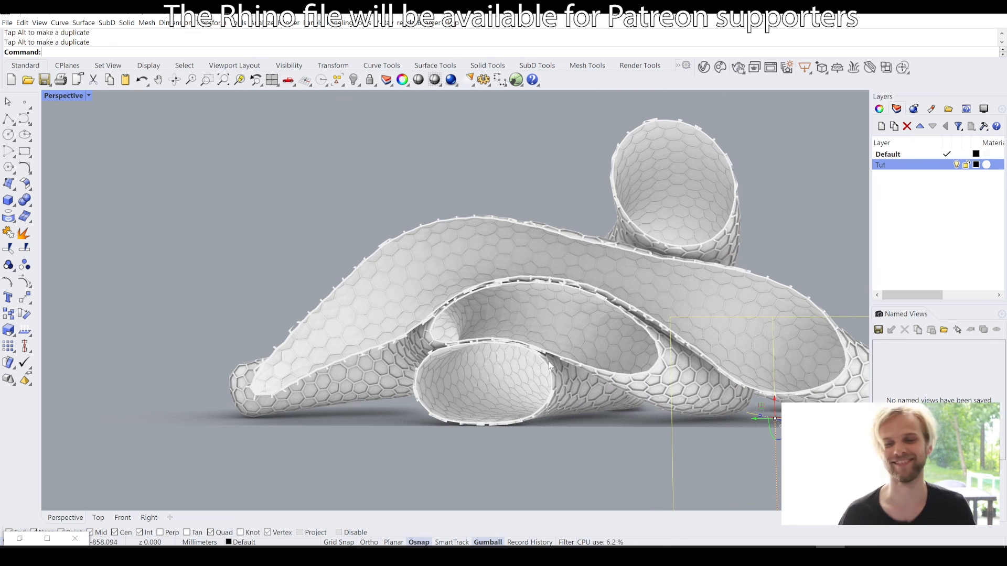
{"action": "right_click_drag", "start_coordinate": [600, 273], "coordinate": [515, 341]}
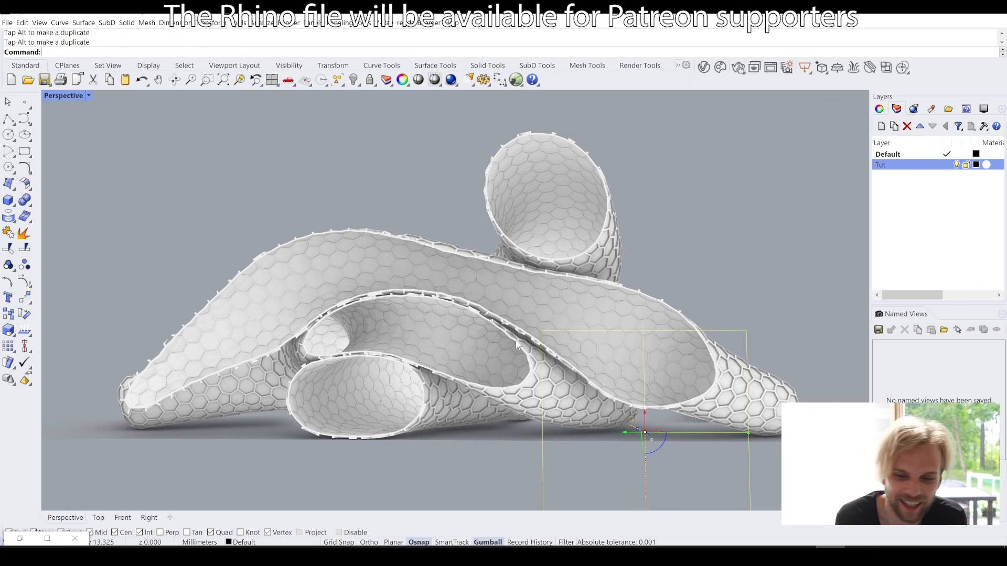